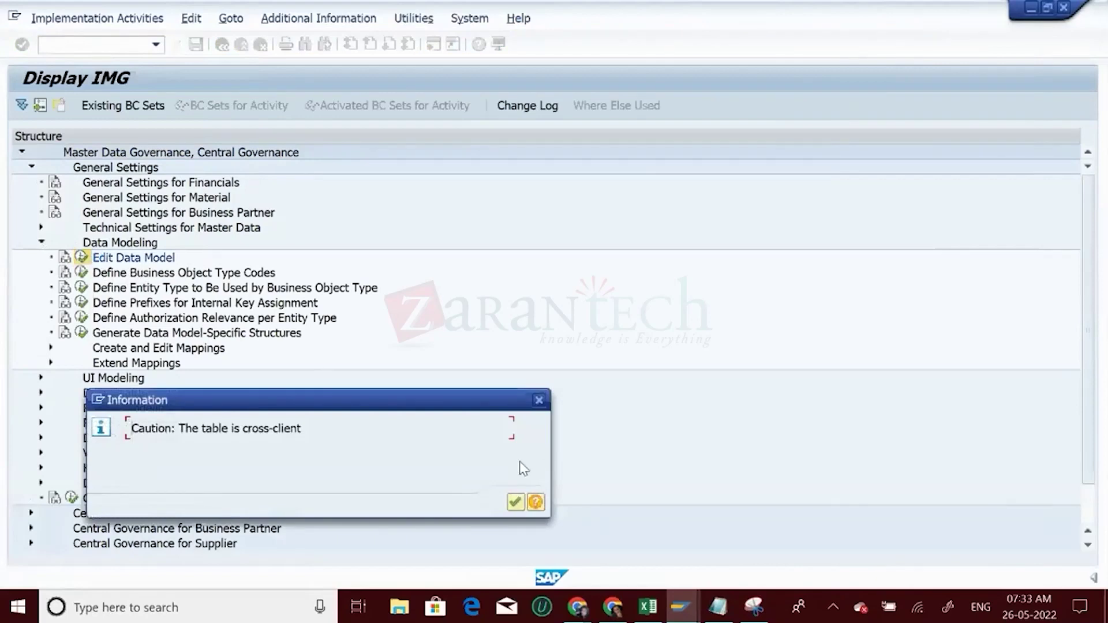
# - Copy data model Z2 as Z3 in the inactive data models, including all dependent entries
pyautogui.click(515, 502)
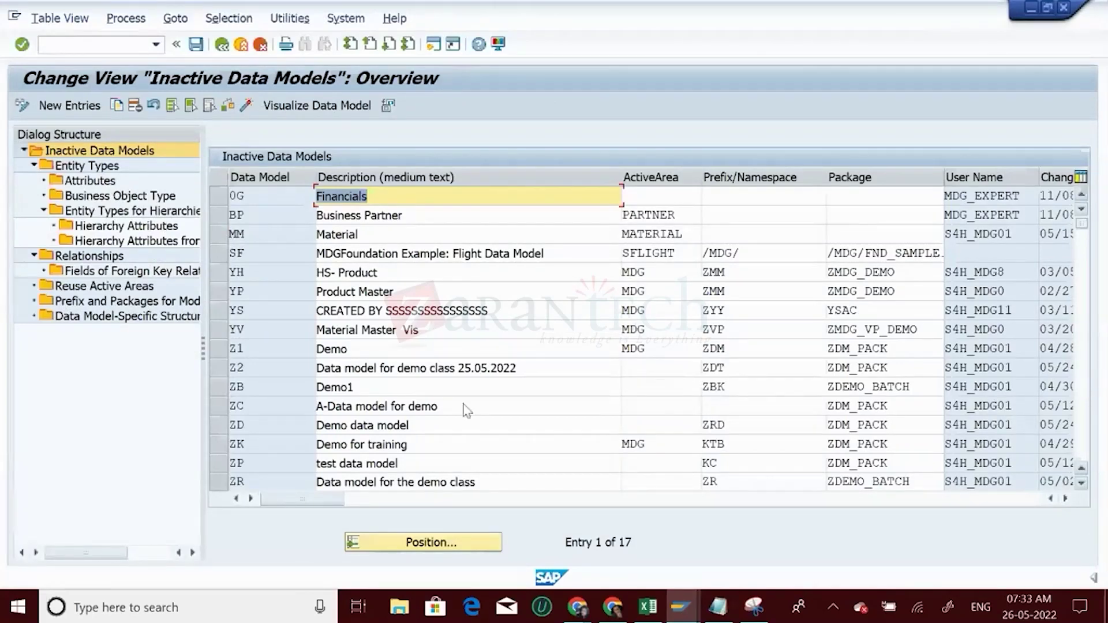
pyautogui.click(219, 369)
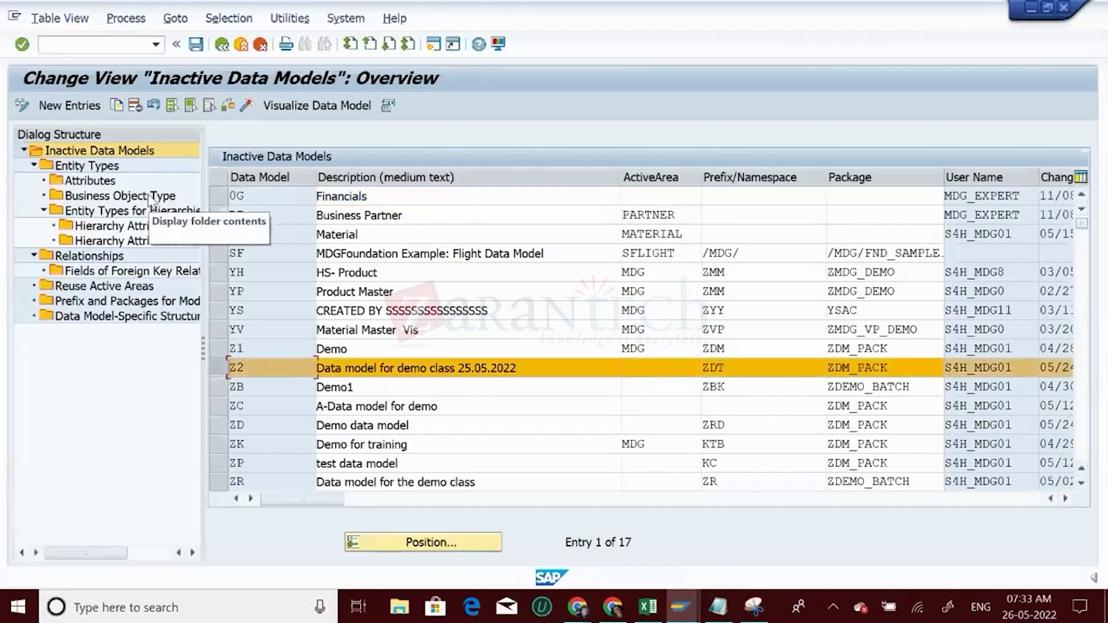
pyautogui.click(117, 105)
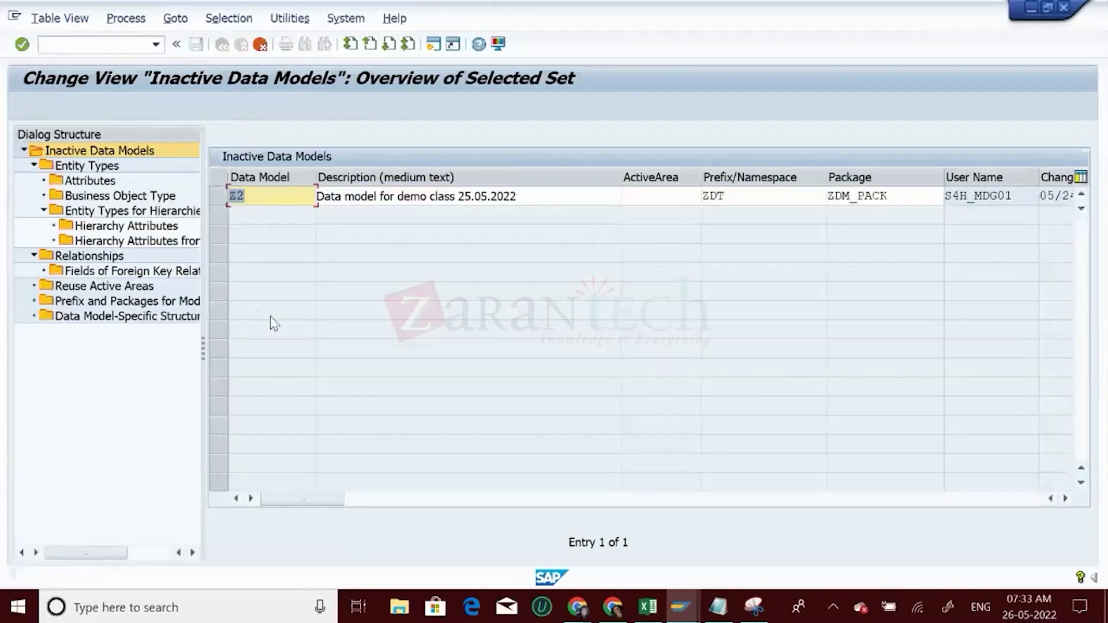
pyautogui.doubleClick(247, 196)
pyautogui.click(251, 197)
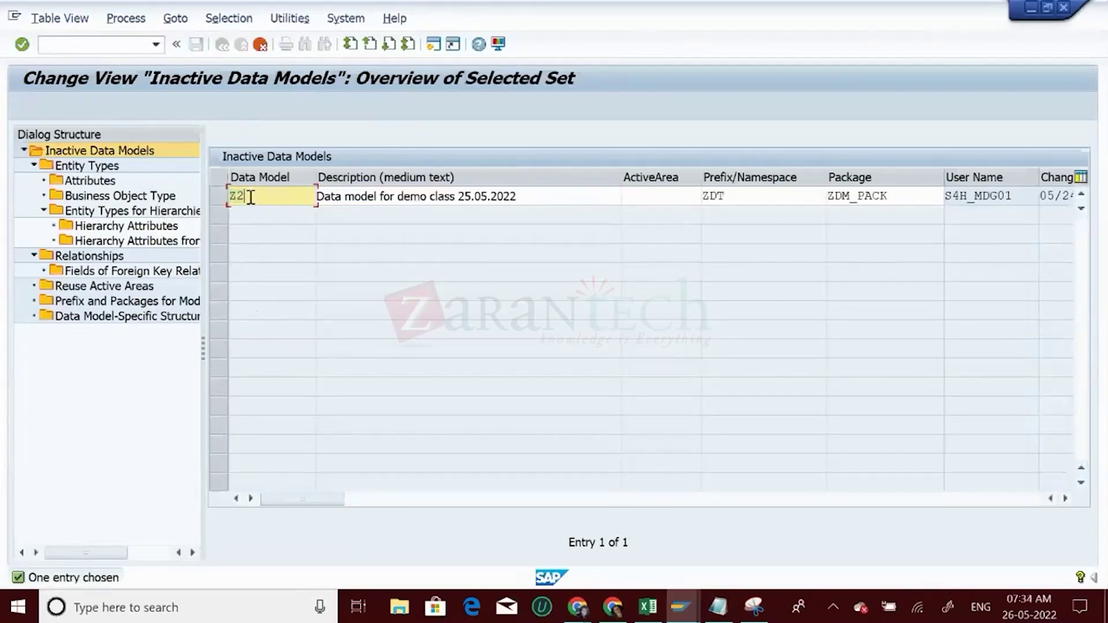
pyautogui.press('BackSpace')
pyautogui.write('3')
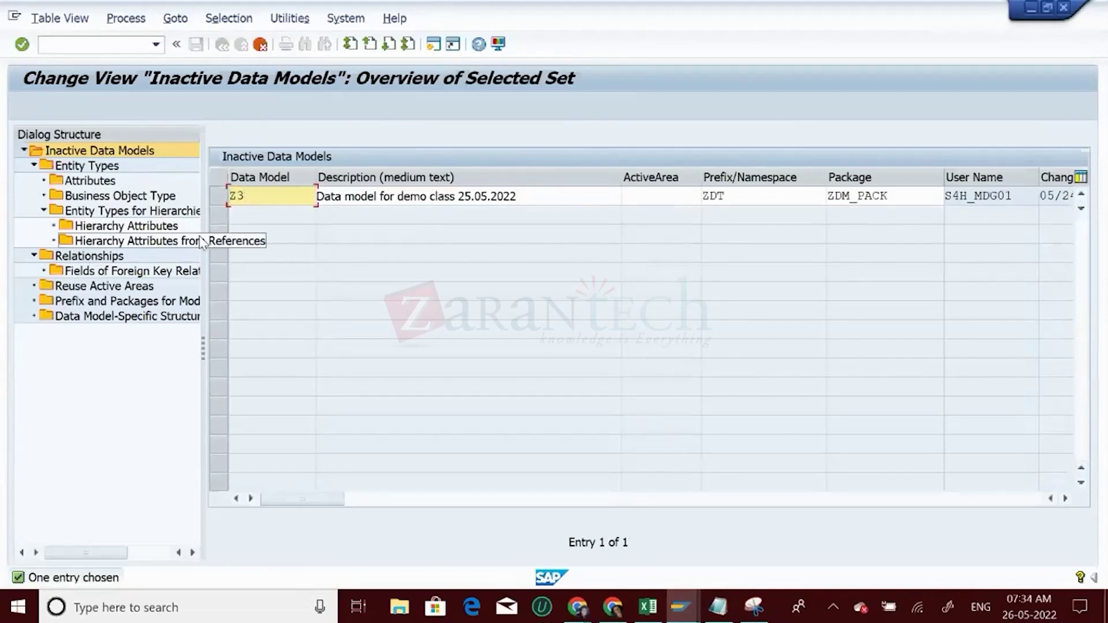
pyautogui.press('Return')
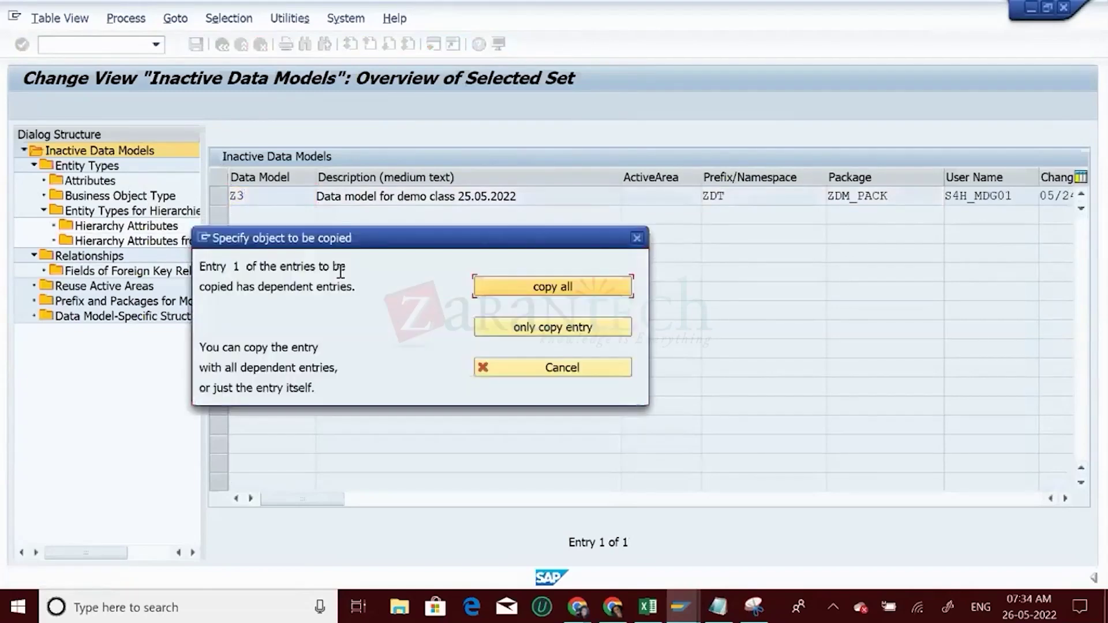
pyautogui.click(564, 296)
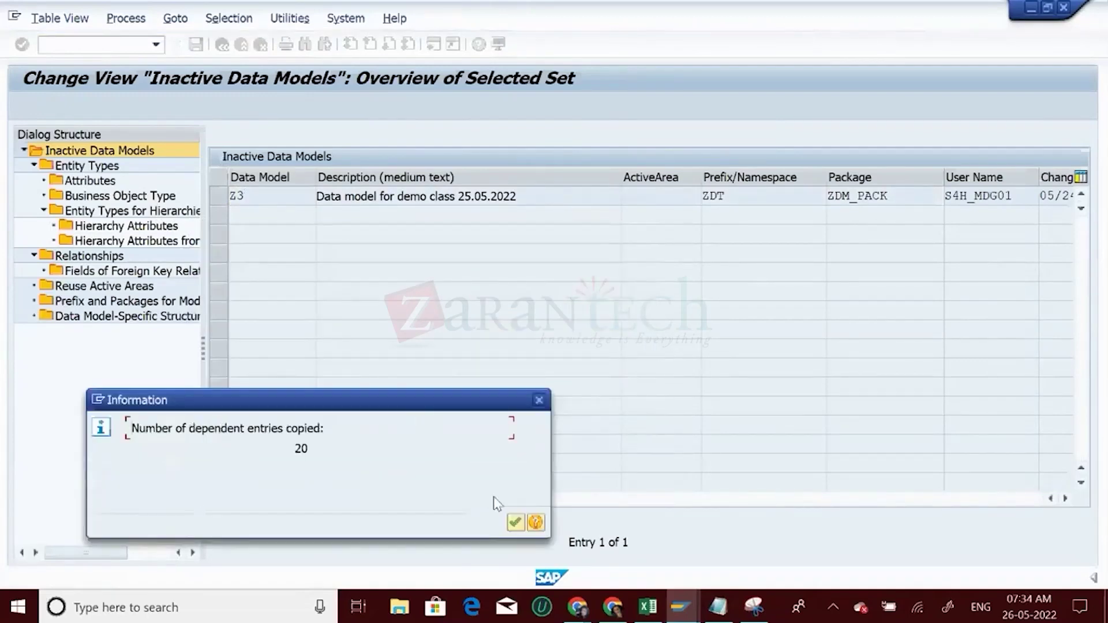
pyautogui.click(516, 523)
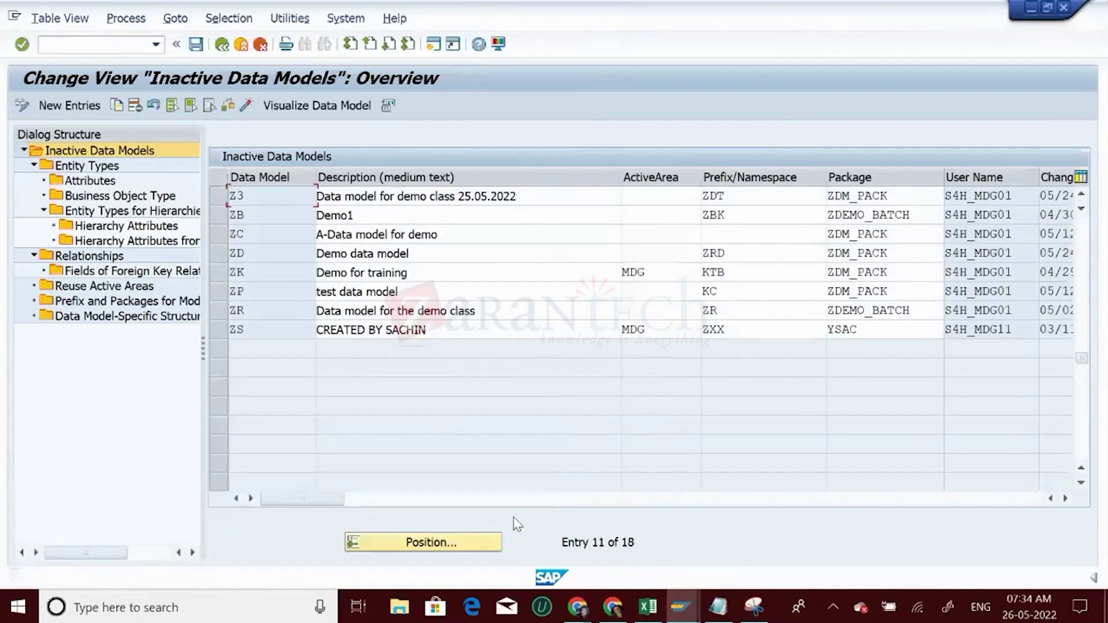
# - Try to activate data model Z3 from the model overview and again from its entity types
pyautogui.click(214, 198)
pyautogui.click(243, 112)
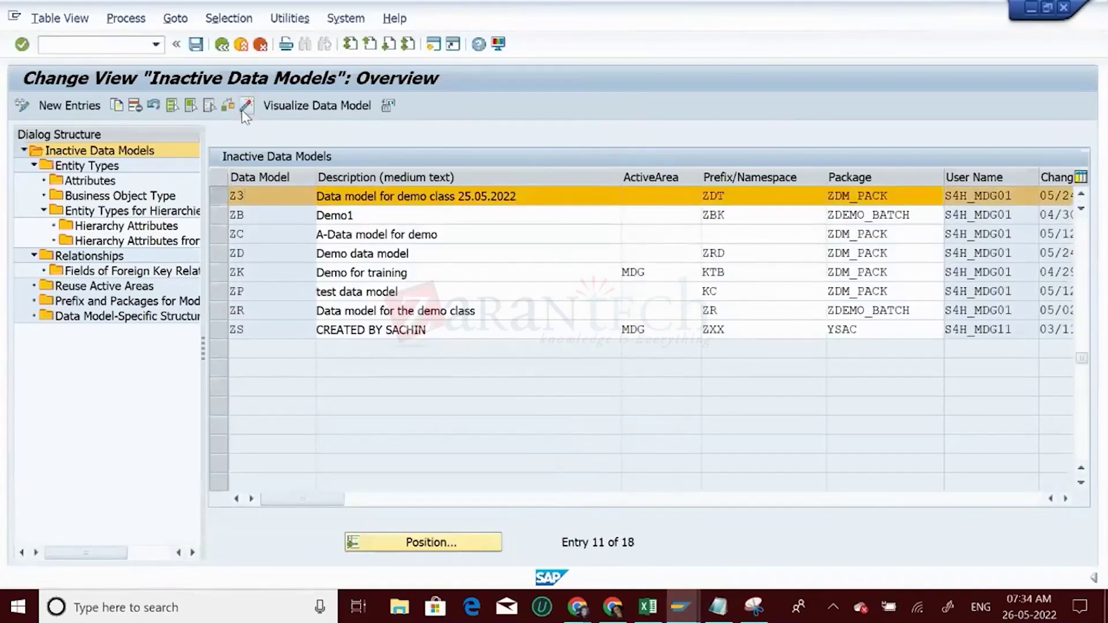
pyautogui.click(516, 504)
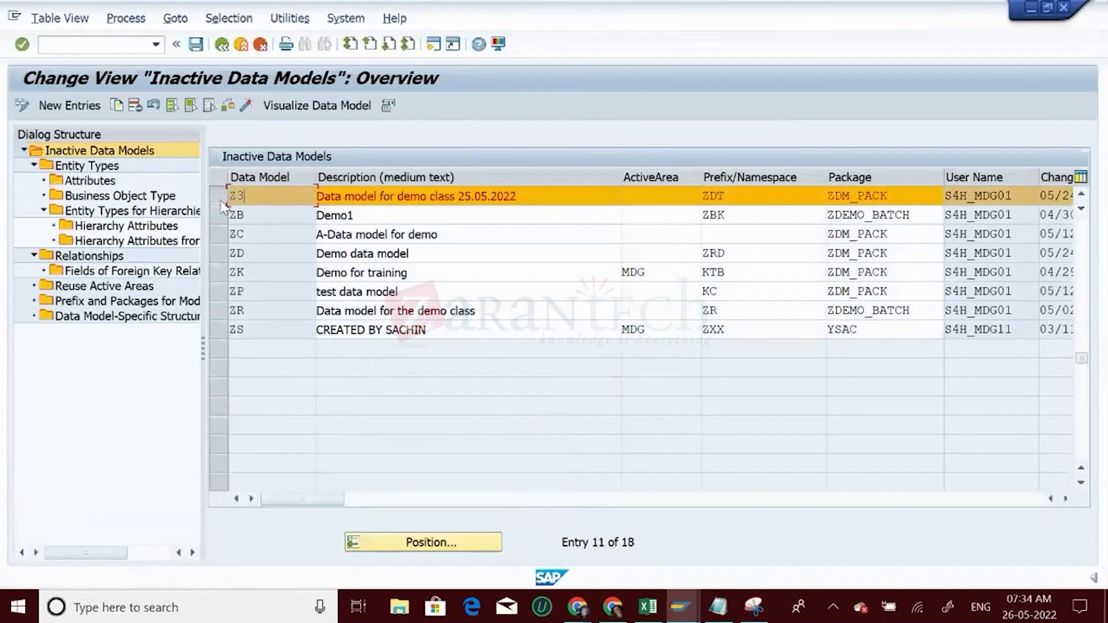
pyautogui.doubleClick(84, 166)
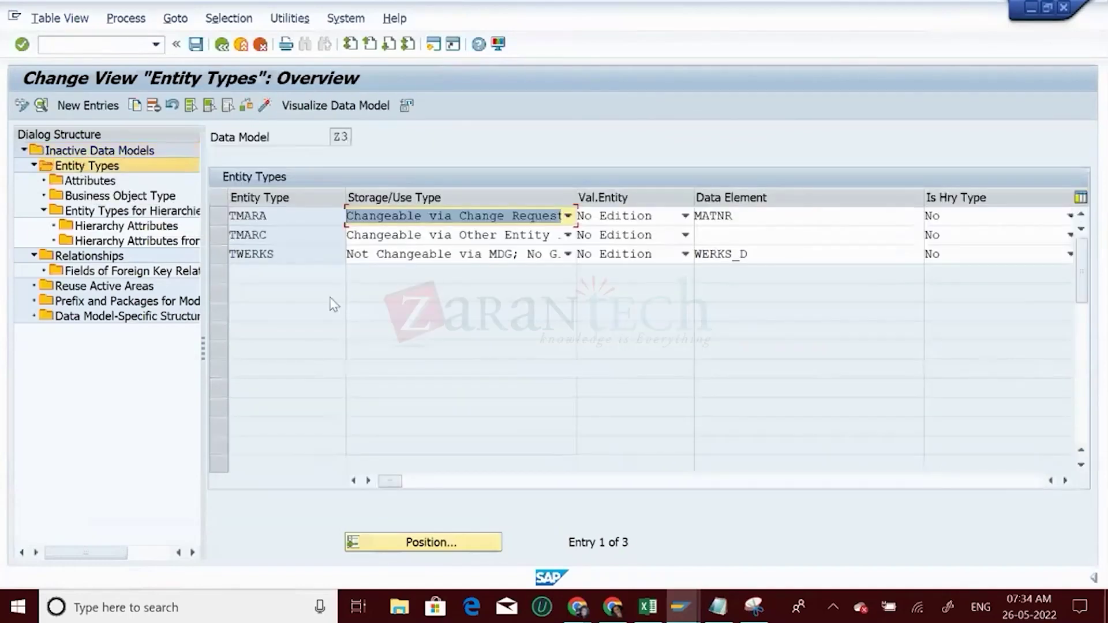
pyautogui.click(265, 105)
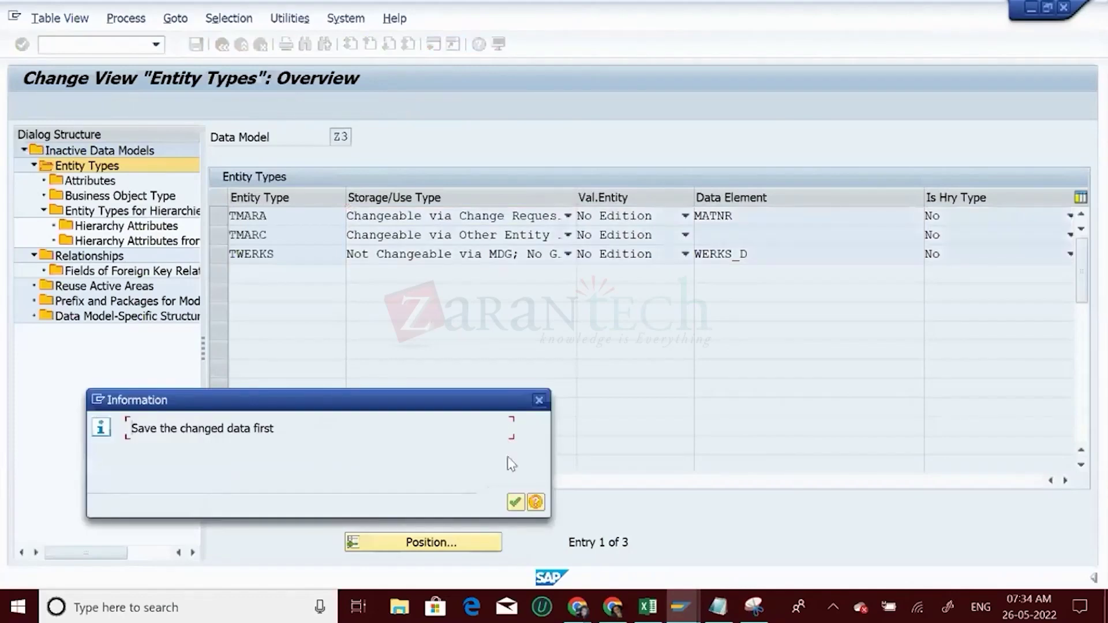
pyautogui.click(515, 502)
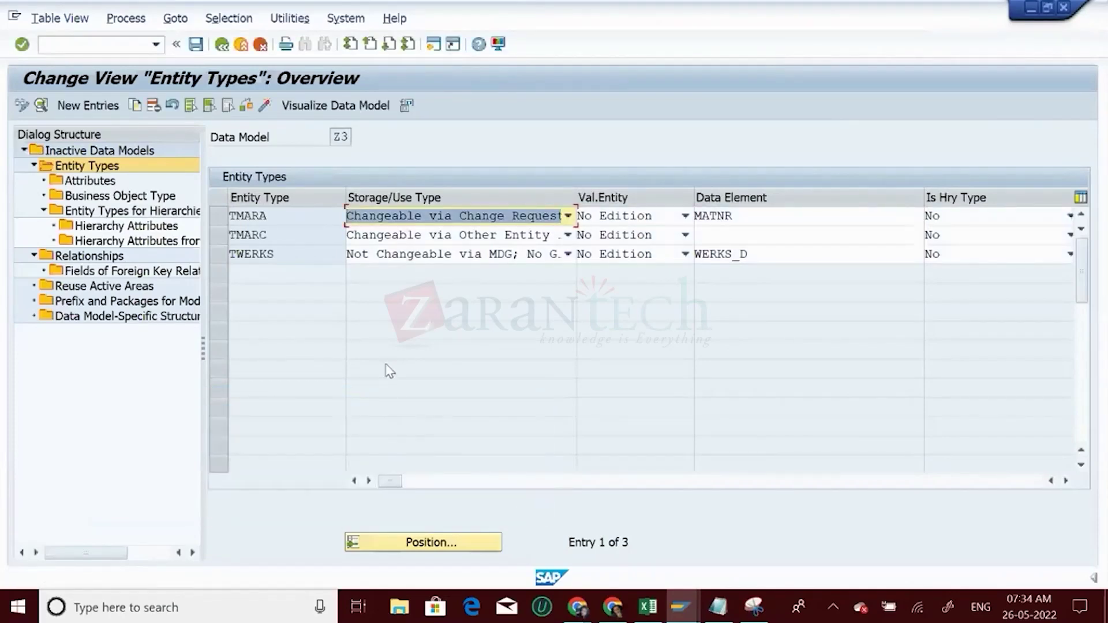
# - Run the List of Generated Tables report for data model Z3 in a new session
pyautogui.click(56, 50)
pyautogui.write('/o')
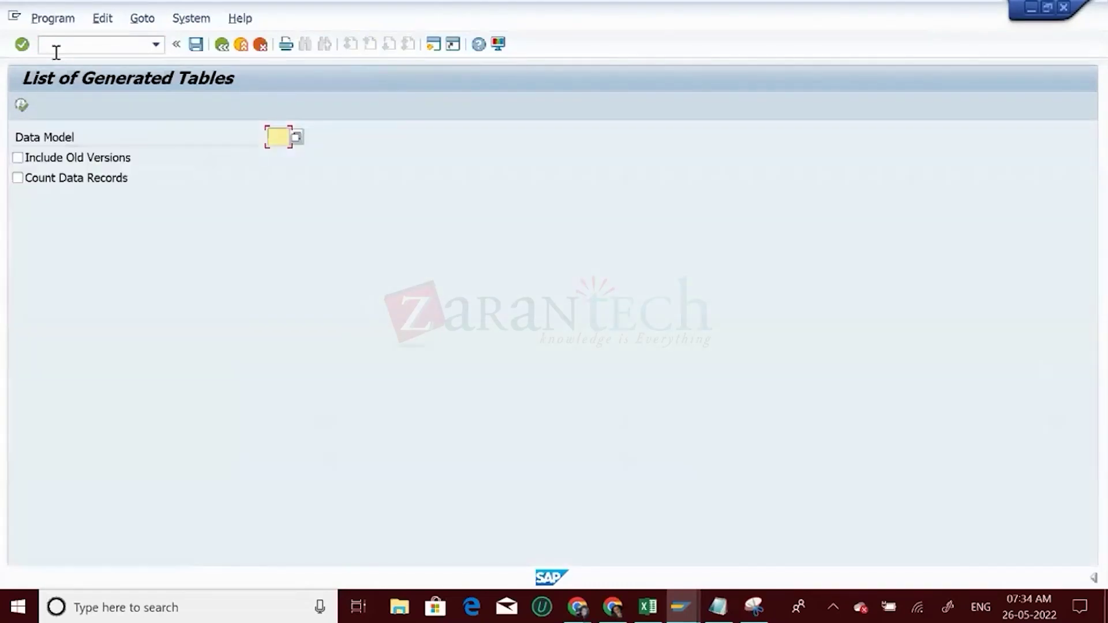
pyautogui.write('Z3')
pyautogui.hotkey('shift', 'Home')
pyautogui.click(23, 106)
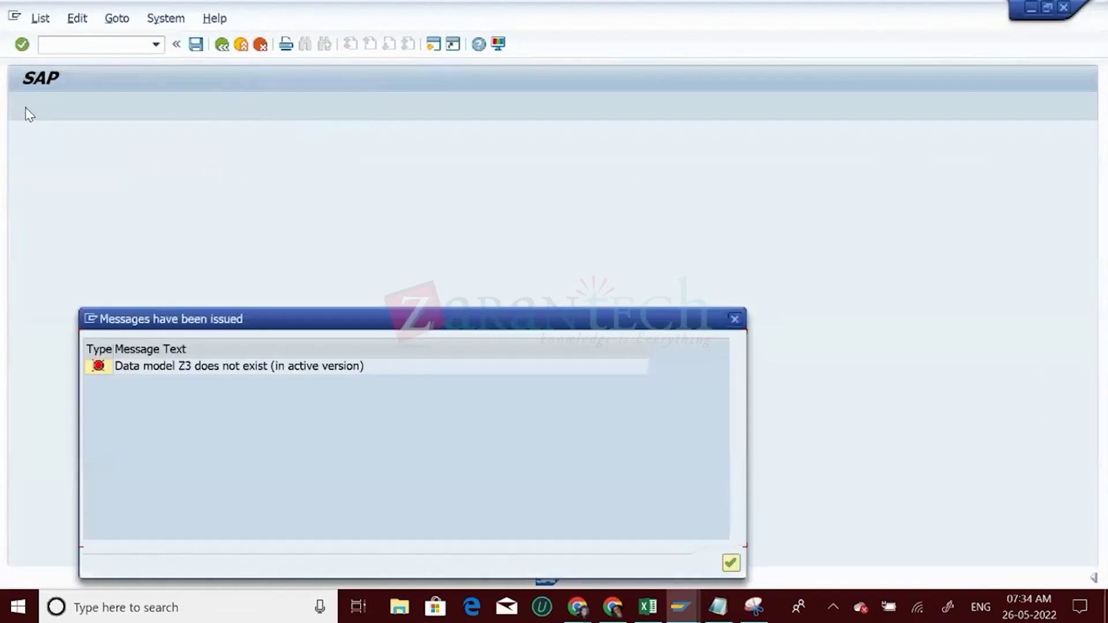
pyautogui.click(731, 564)
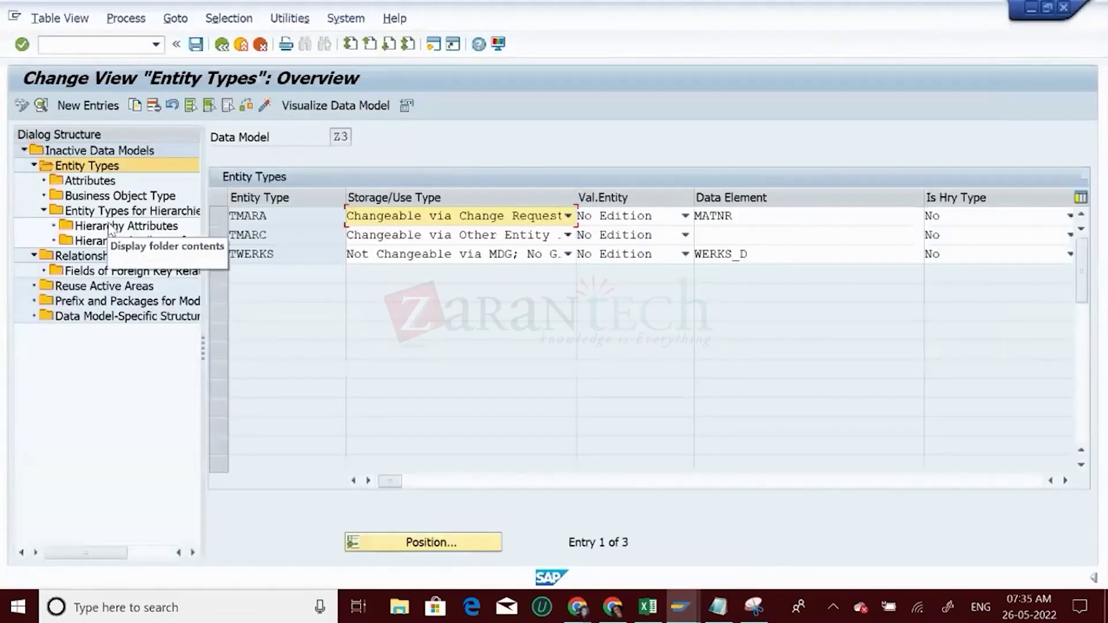
# - Display the attributes of entity type TMARA and the relationships of data model Z3
pyautogui.click(97, 181)
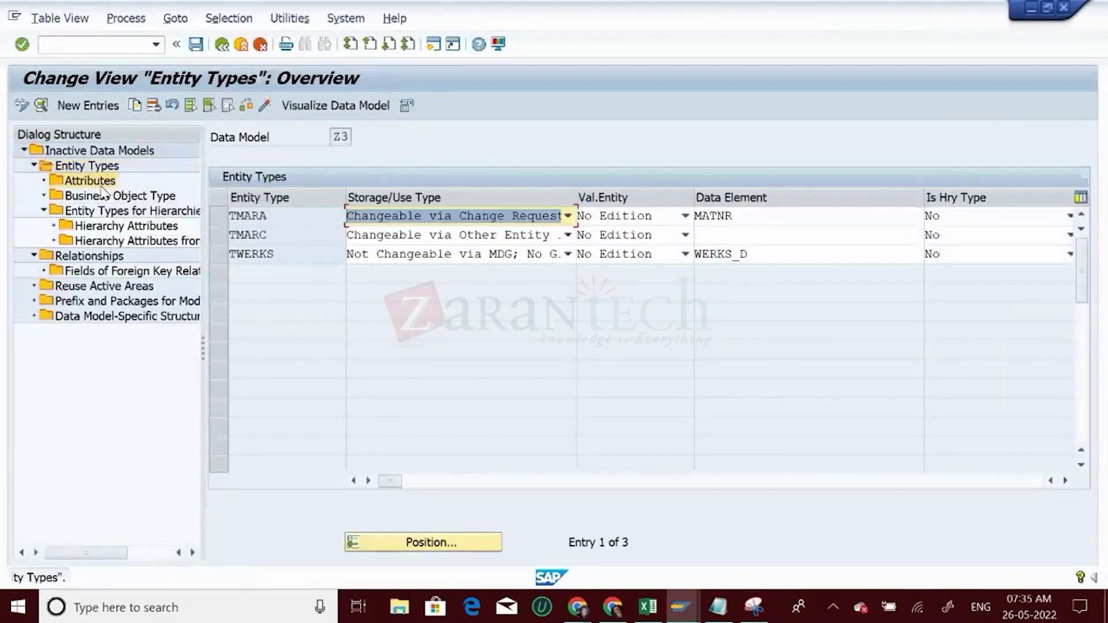
pyautogui.click(225, 220)
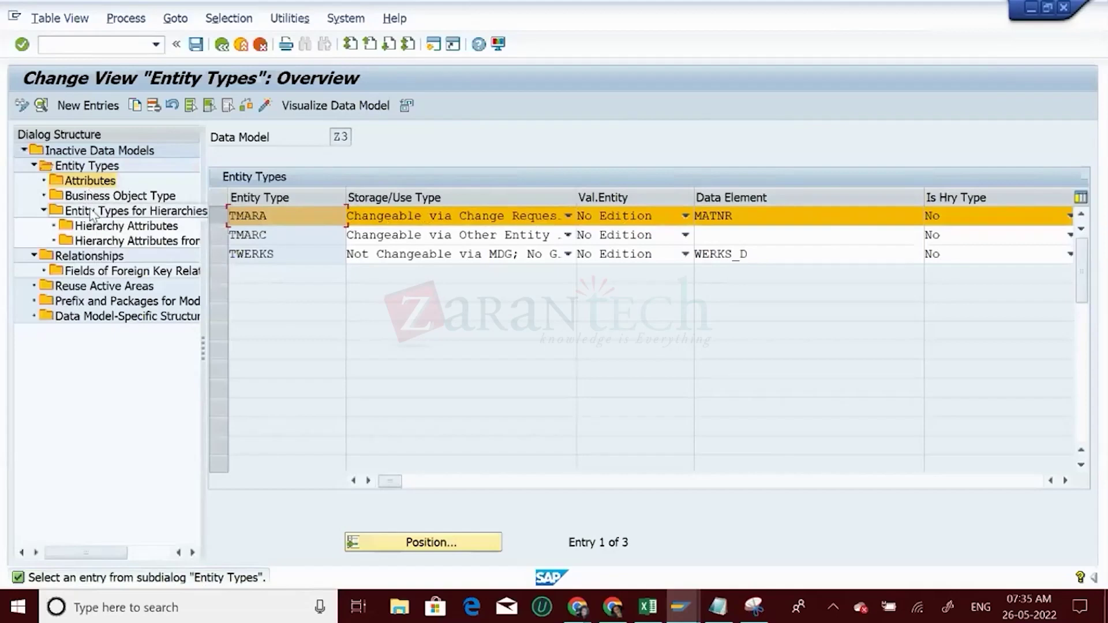
pyautogui.click(88, 185)
pyautogui.doubleClick(87, 185)
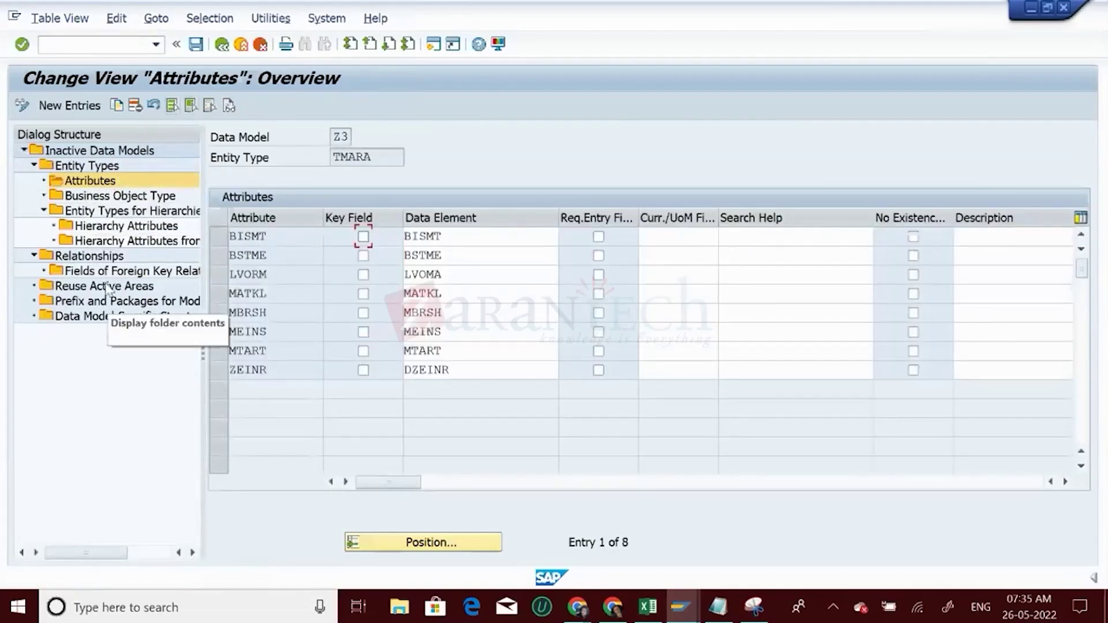
pyautogui.doubleClick(98, 260)
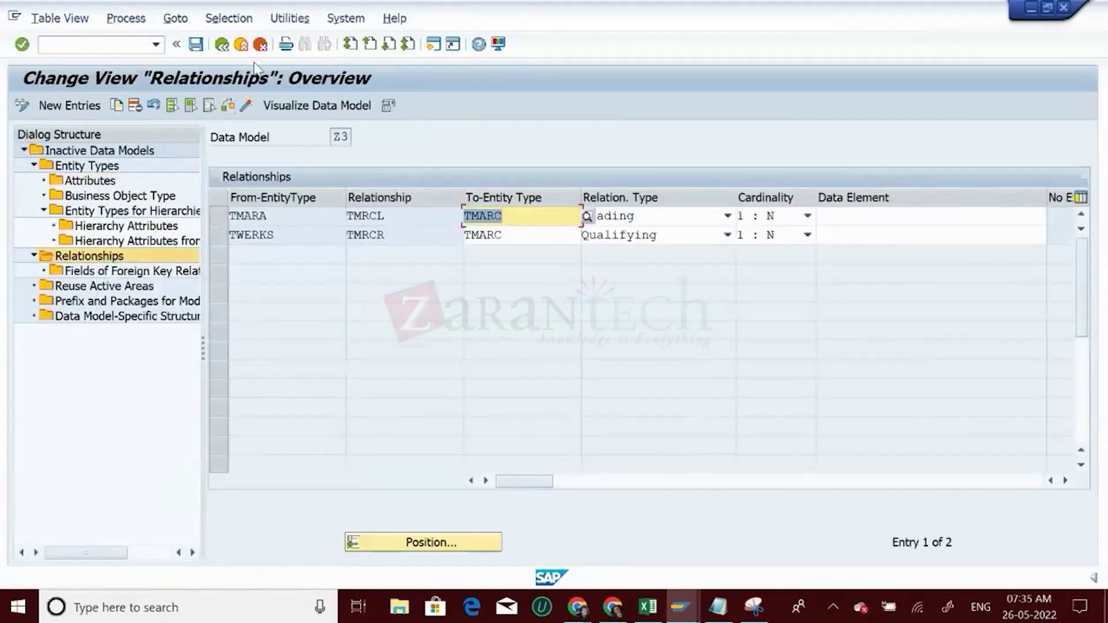
# - Save data model Z3 despite the warnings, assign it to the Demo workbench request, and start its activation
pyautogui.click(247, 106)
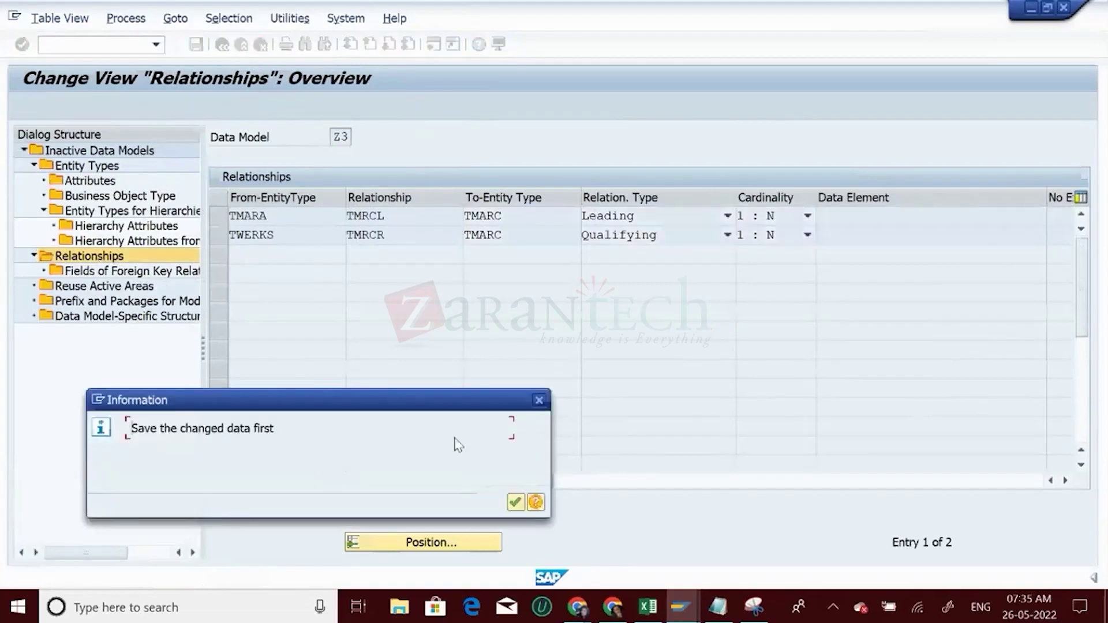
pyautogui.click(516, 502)
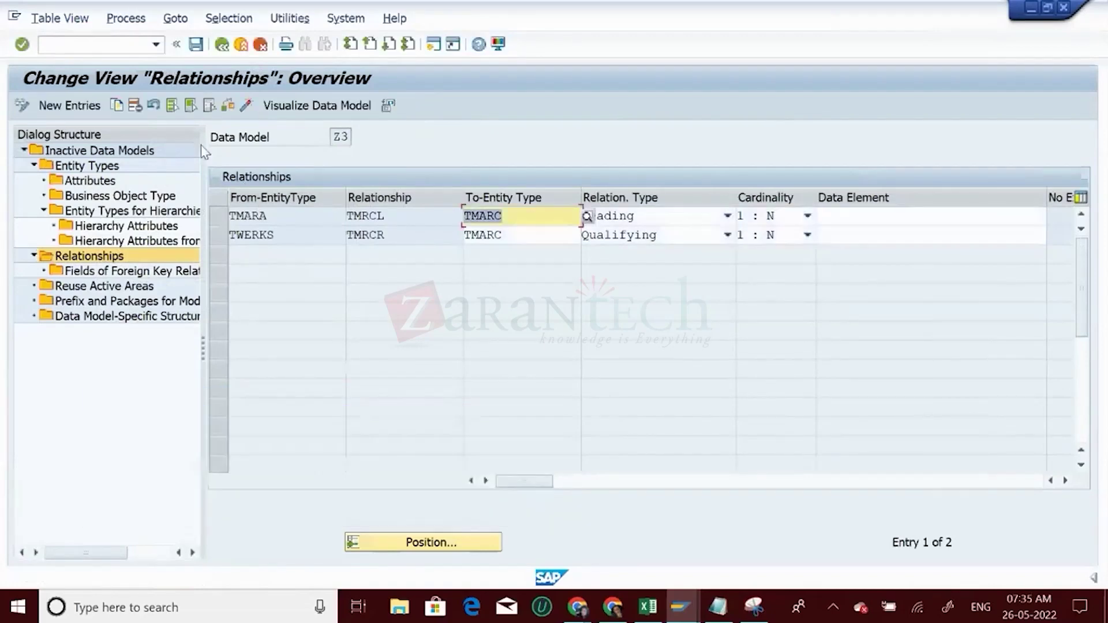
pyautogui.click(197, 44)
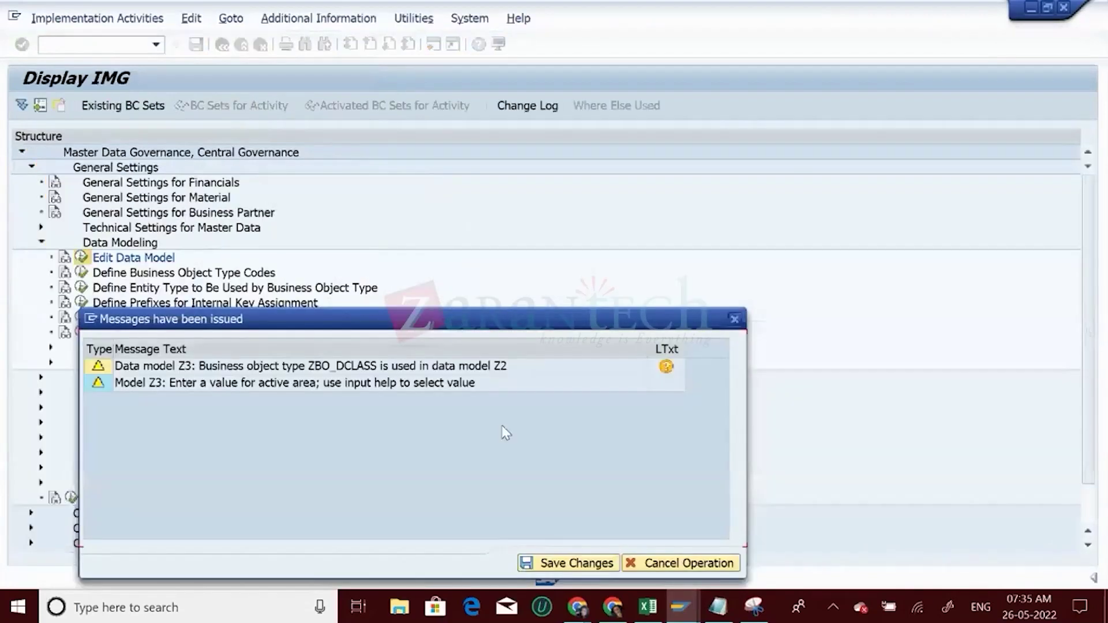
pyautogui.click(562, 561)
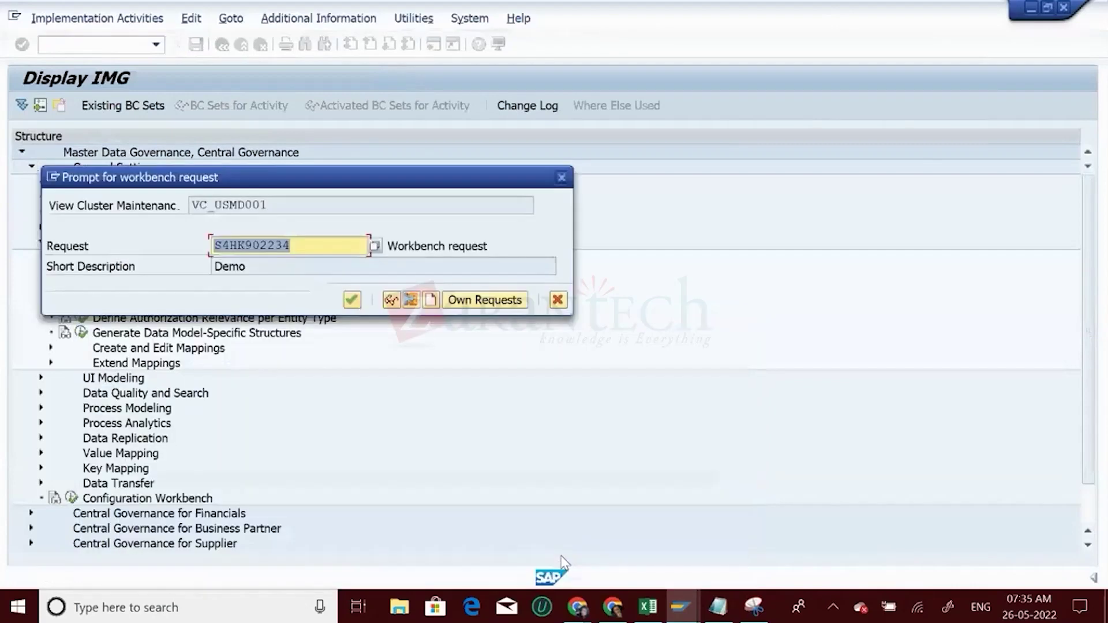
pyautogui.click(353, 300)
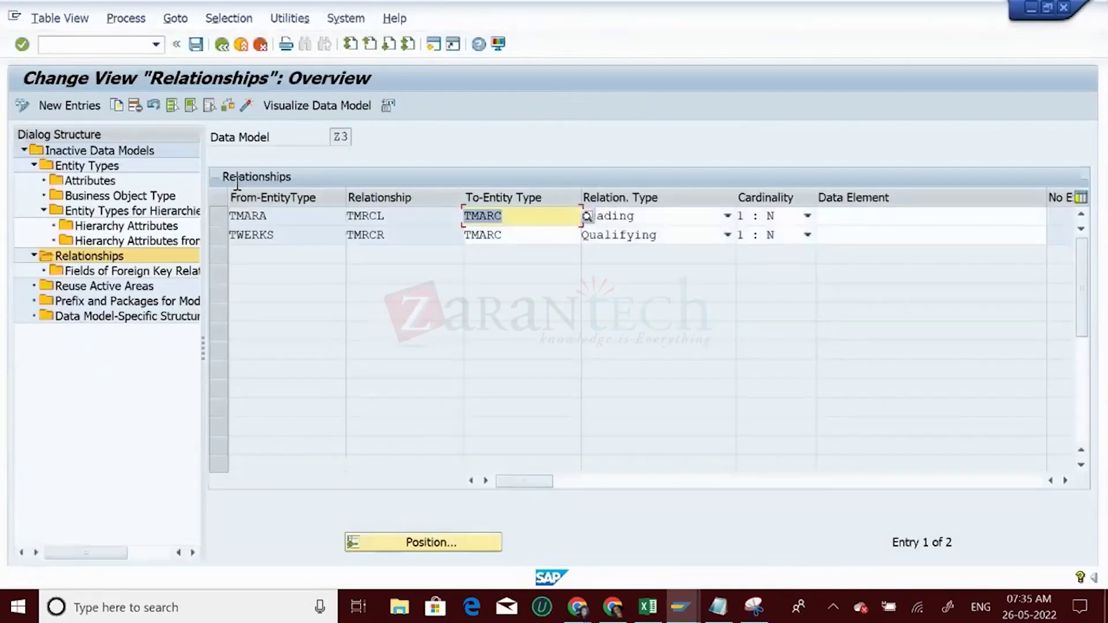
pyautogui.click(247, 106)
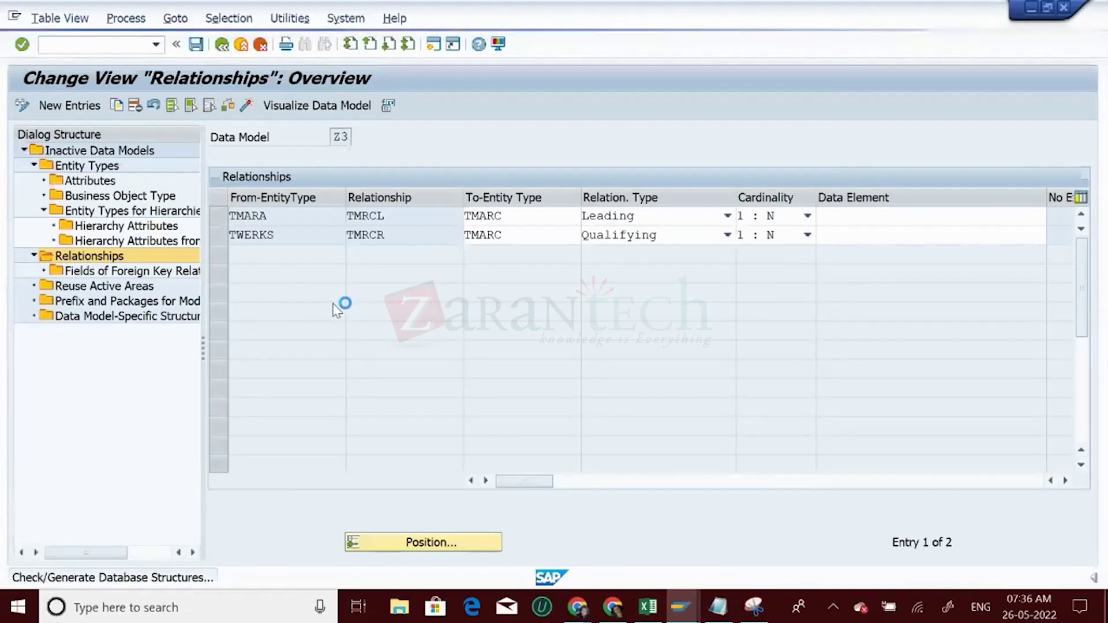
# - Switch to the Training Excel workbook and dismiss the document recovery list, removing the recovered files
pyautogui.click(641, 613)
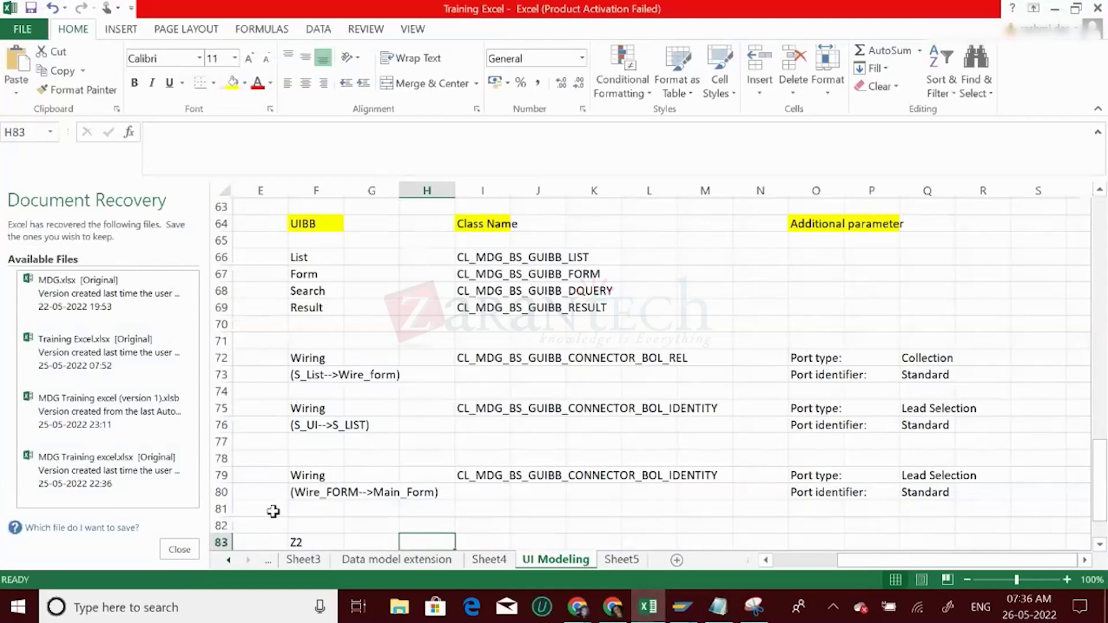
pyautogui.click(188, 552)
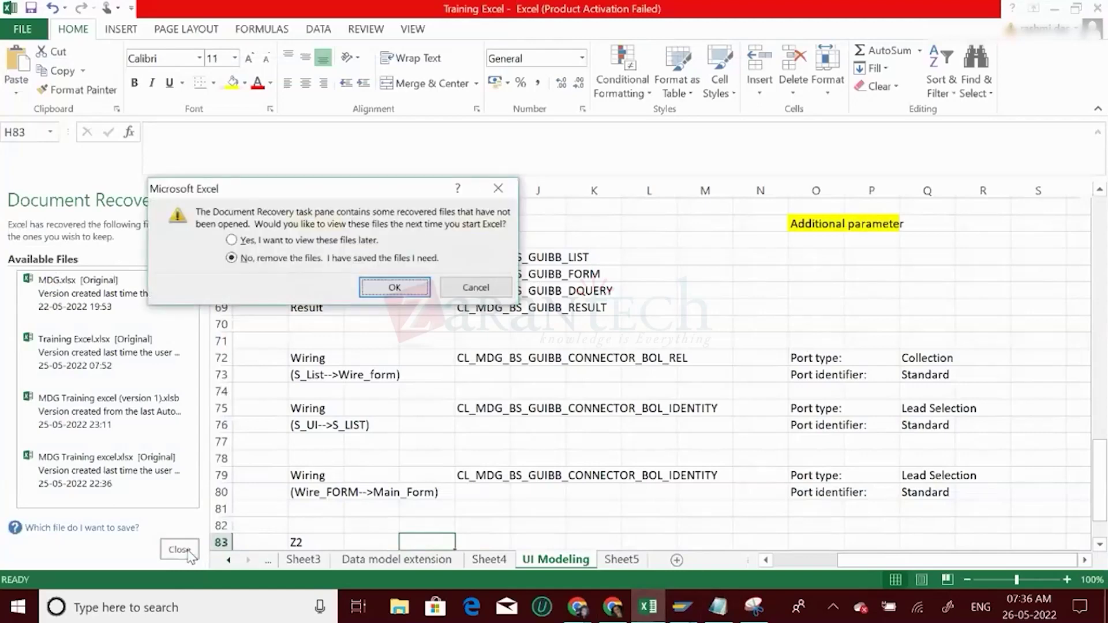
pyautogui.click(388, 285)
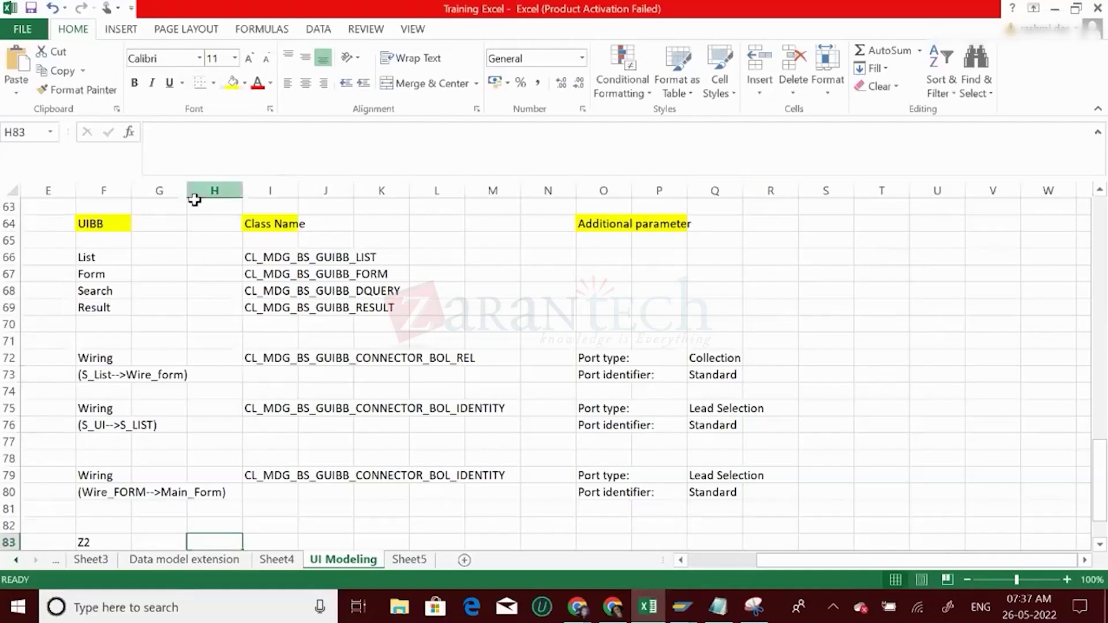
# - Examine the class names for the List, Form, Search and Result UIBBs on the UI Modeling sheet
pyautogui.click(289, 257)
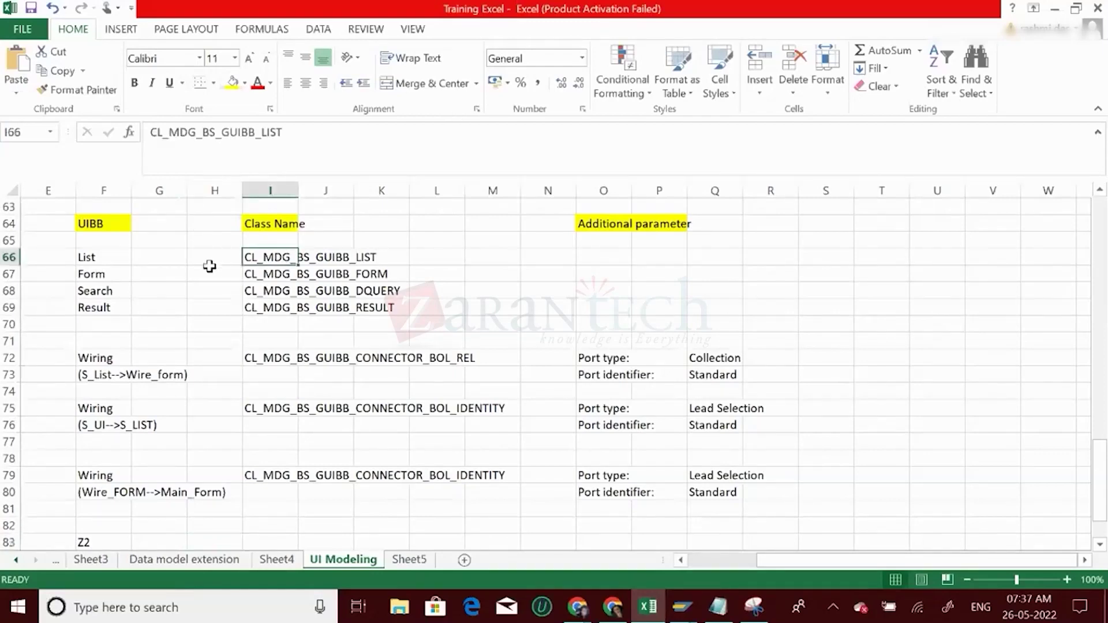
pyautogui.click(258, 275)
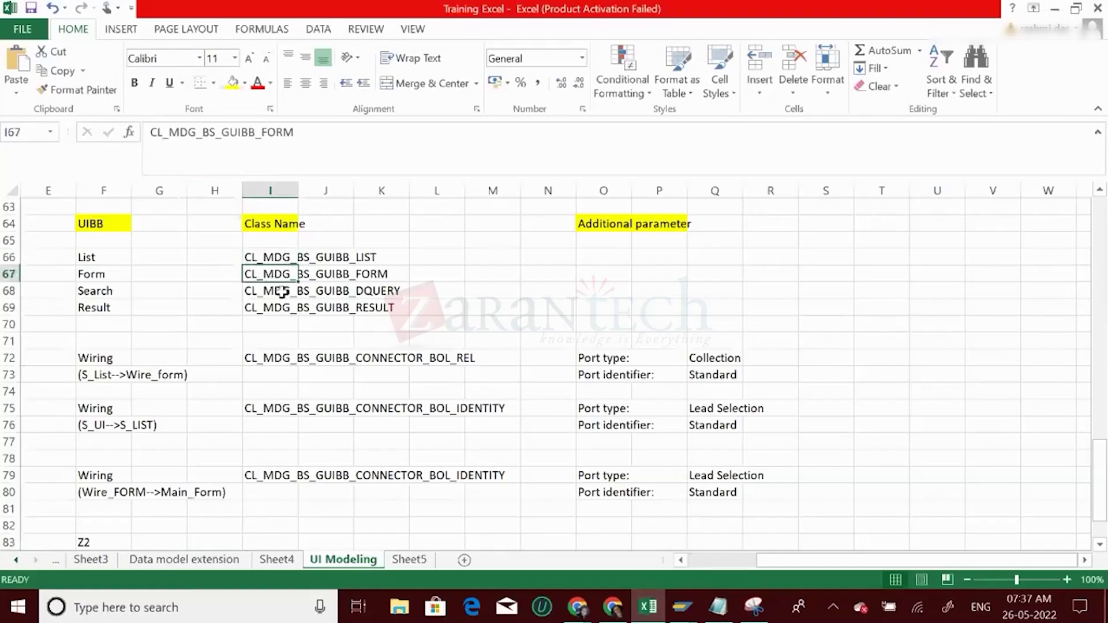
pyautogui.click(280, 290)
pyautogui.click(289, 310)
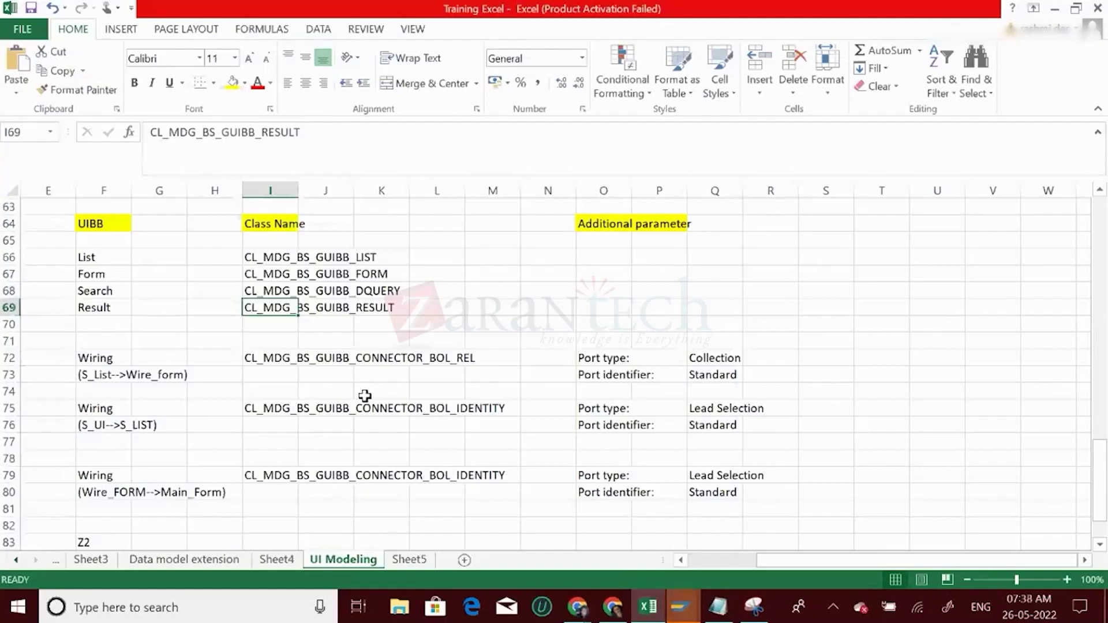
# - Switch back to SAP and assign the Z3 activation to the Demo workbench request, closing the resulting messages
pyautogui.click(682, 607)
pyautogui.click(654, 551)
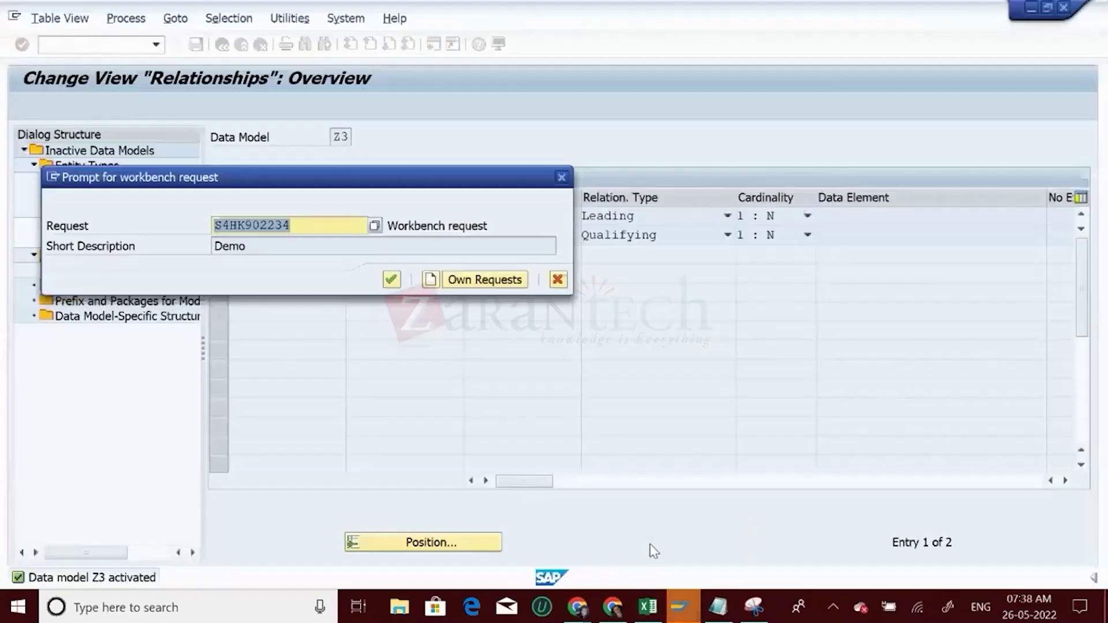
pyautogui.click(393, 280)
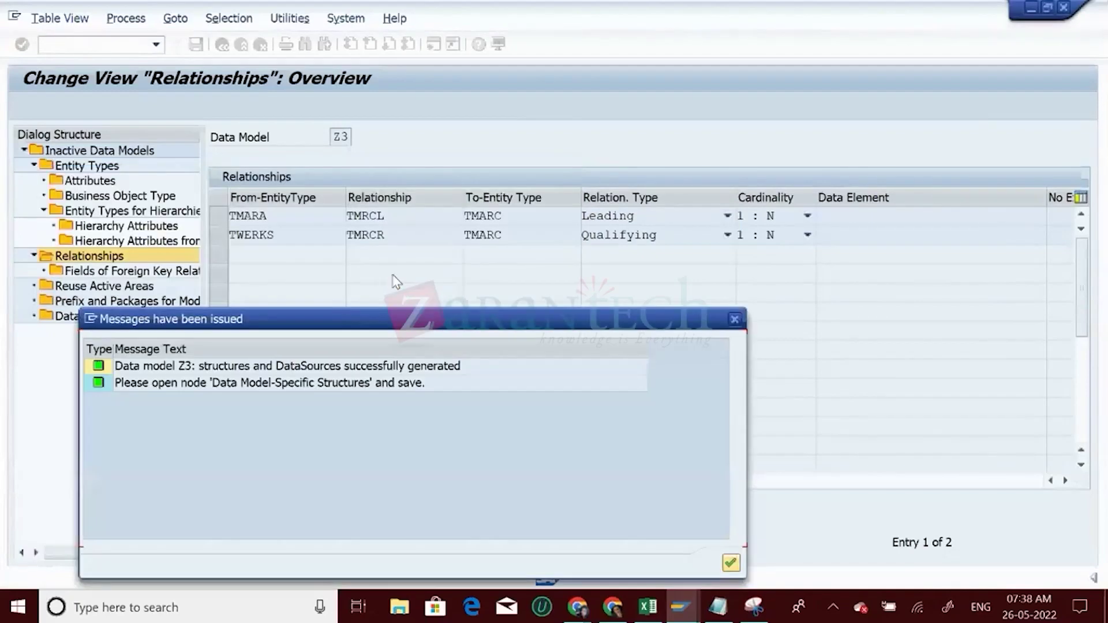
pyautogui.click(731, 562)
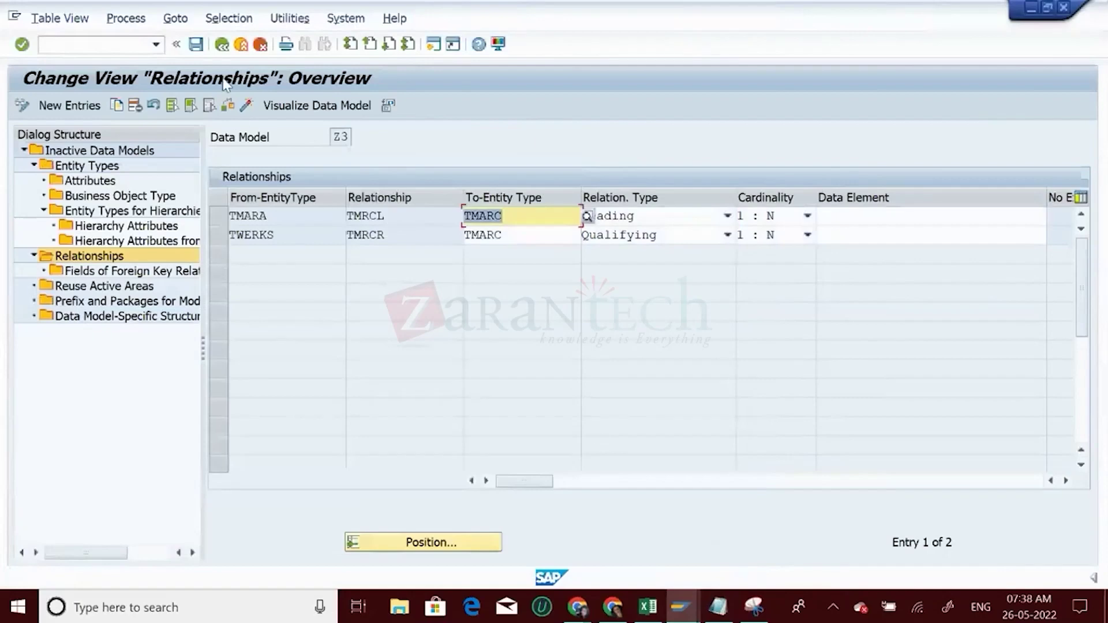
# - Return to the inactive data models, activate Z3 again under the Demo workbench request, and close the update pop-up and activation messages
pyautogui.click(223, 45)
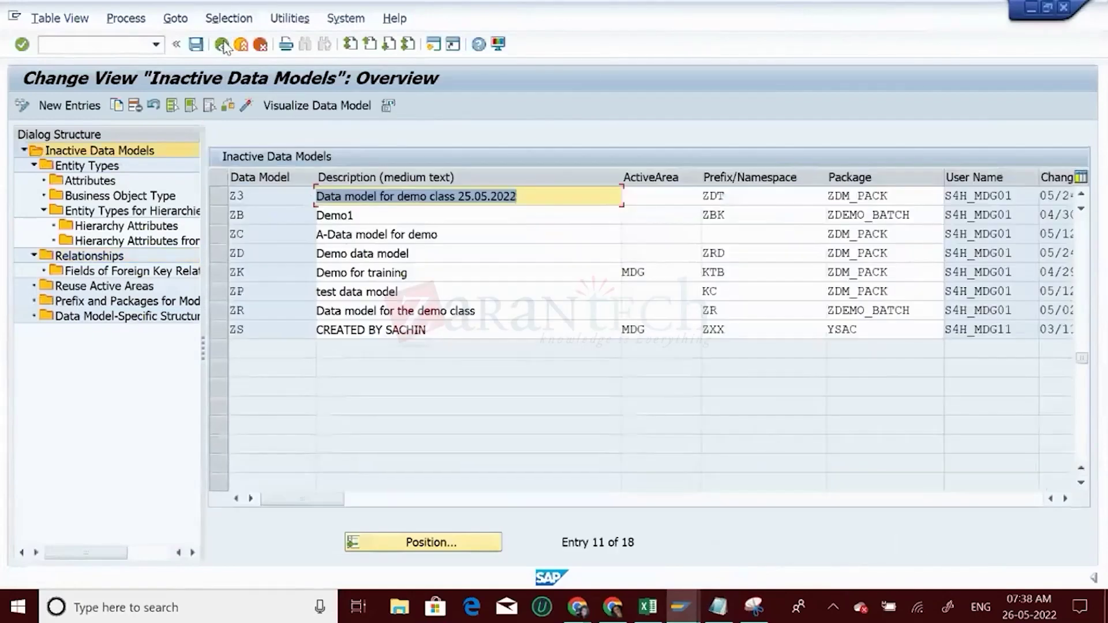
pyautogui.click(221, 196)
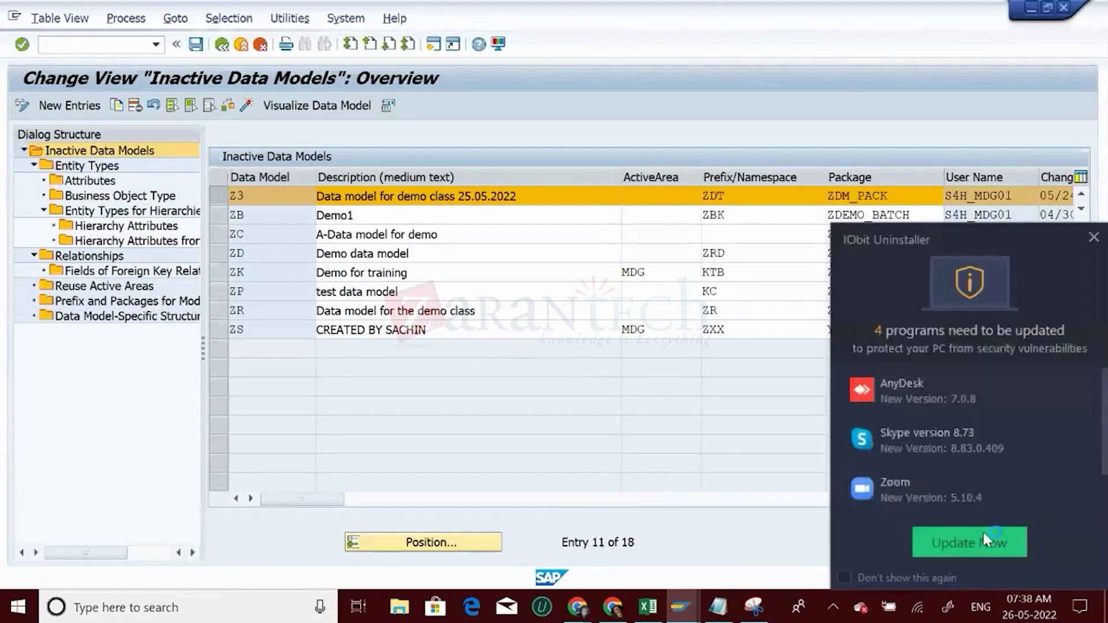
pyautogui.click(1092, 243)
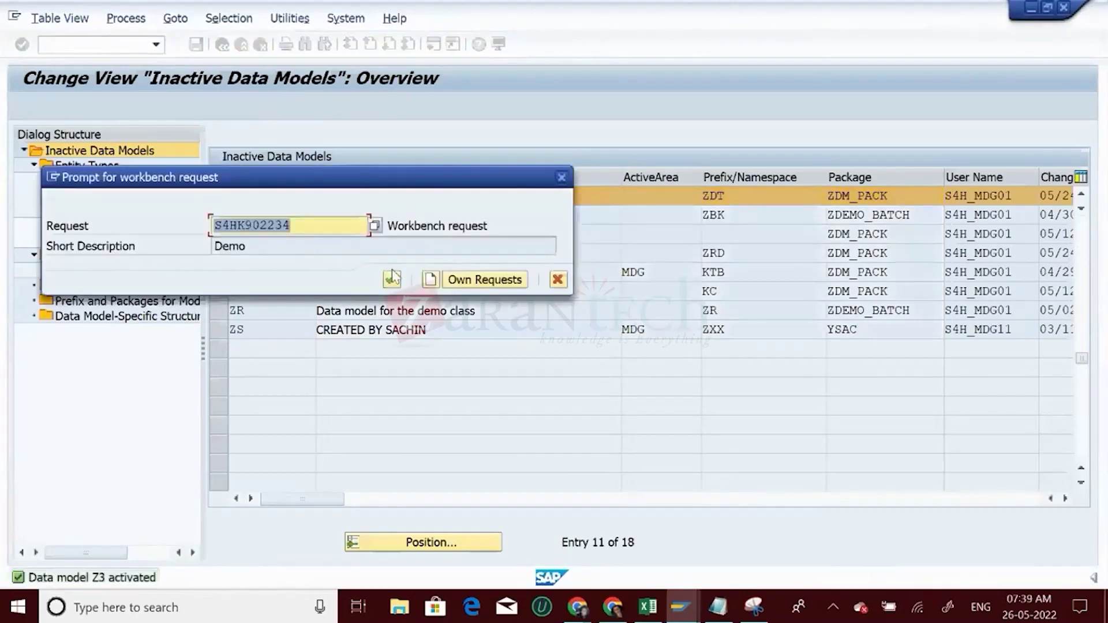
pyautogui.click(392, 280)
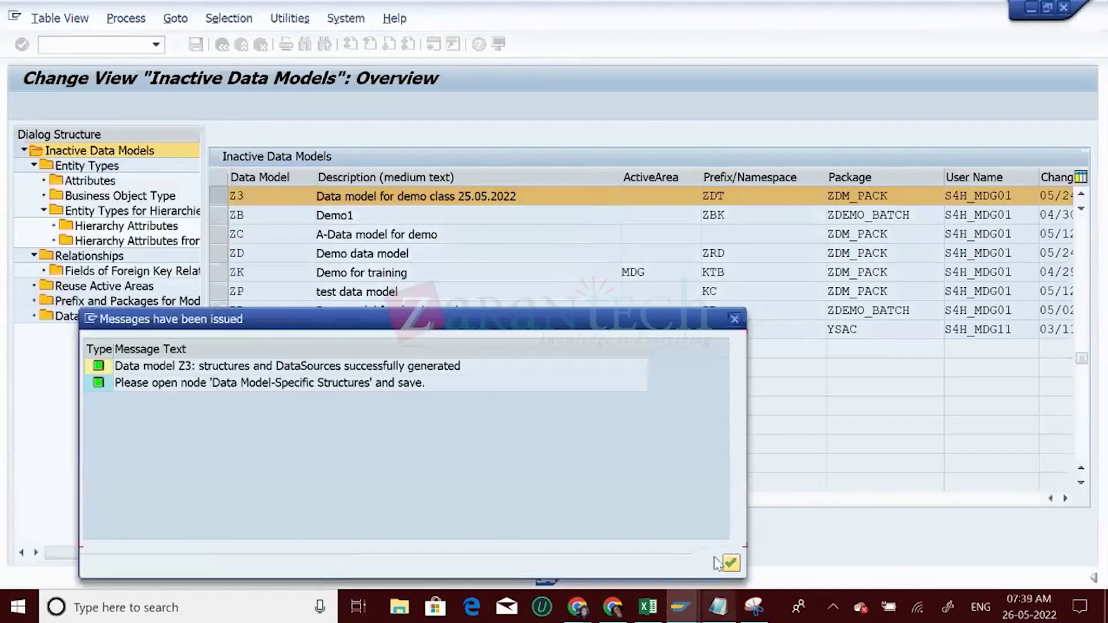
pyautogui.click(732, 564)
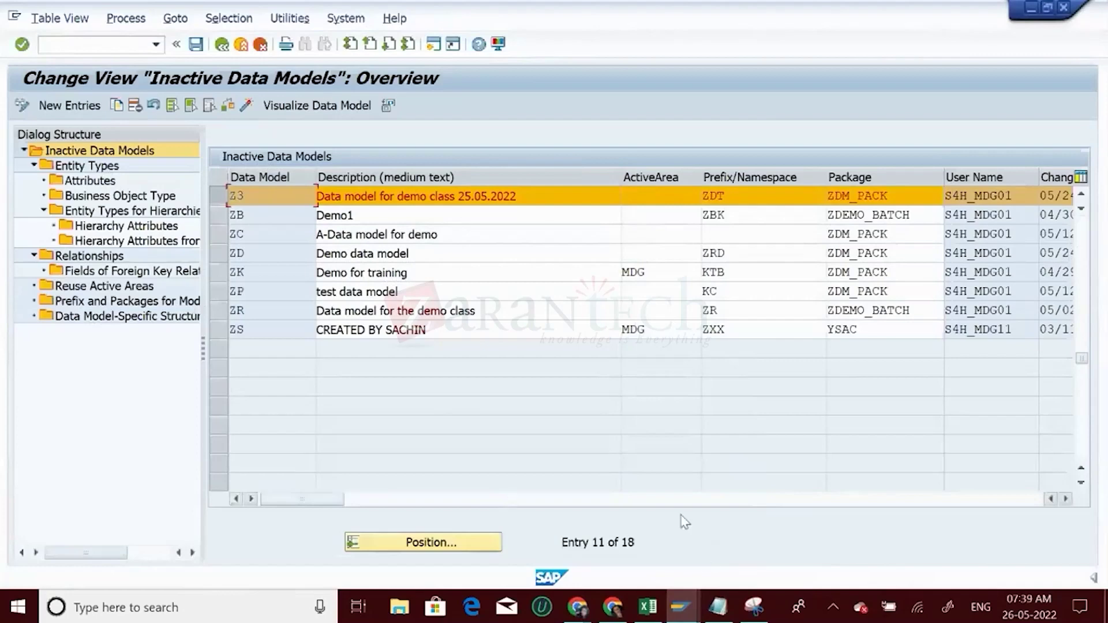
# - Switch to the List of Generated Tables session and run the list to examine the tables generated for Z3
pyautogui.click(684, 604)
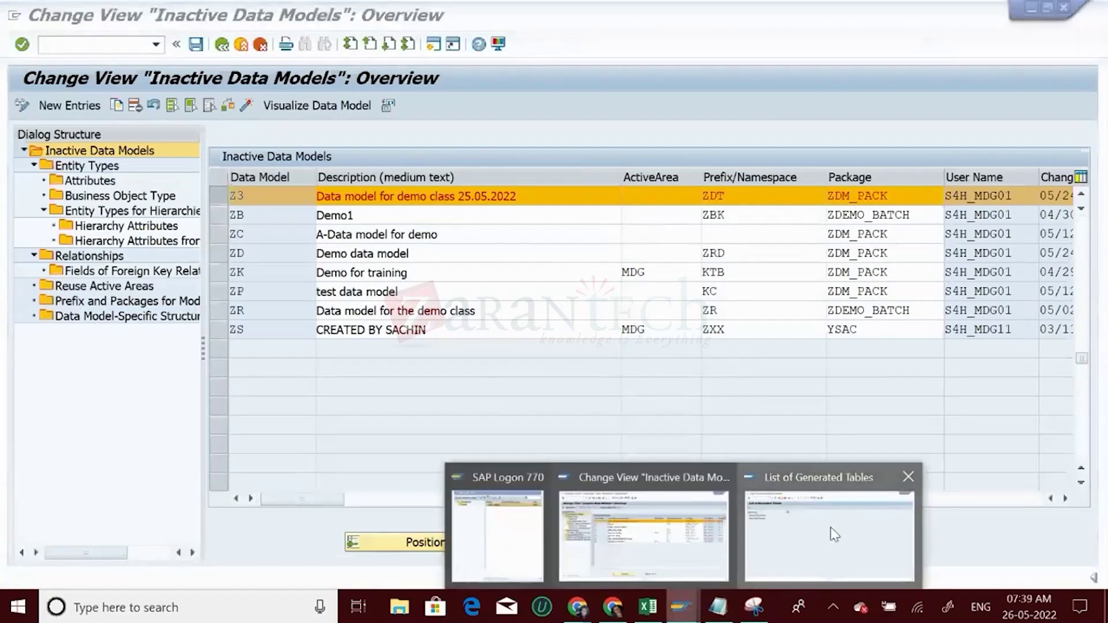
pyautogui.click(834, 581)
pyautogui.click(21, 106)
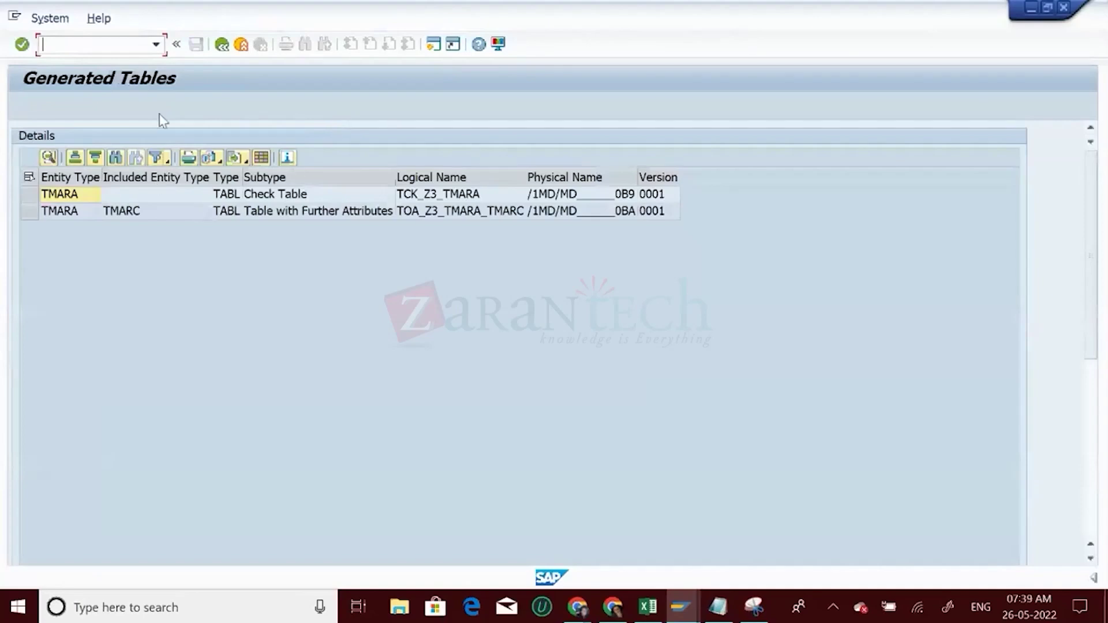
pyautogui.click(223, 45)
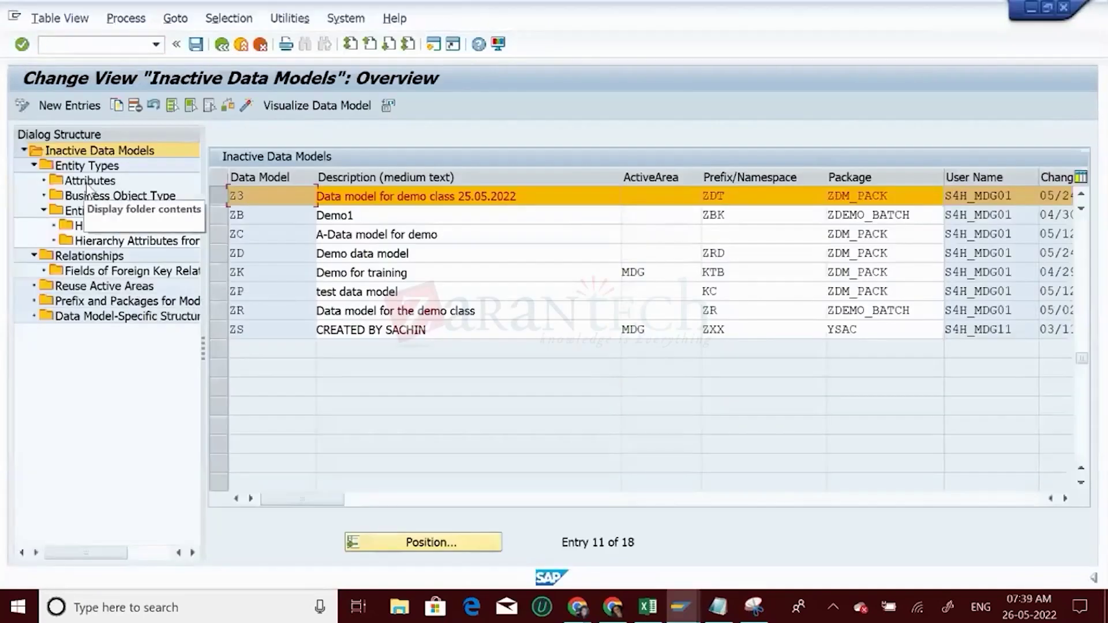
# - Leave the data model maintenance and start a new entry in Define Business Object Type Codes, accepting the cross-client caution
pyautogui.click(223, 45)
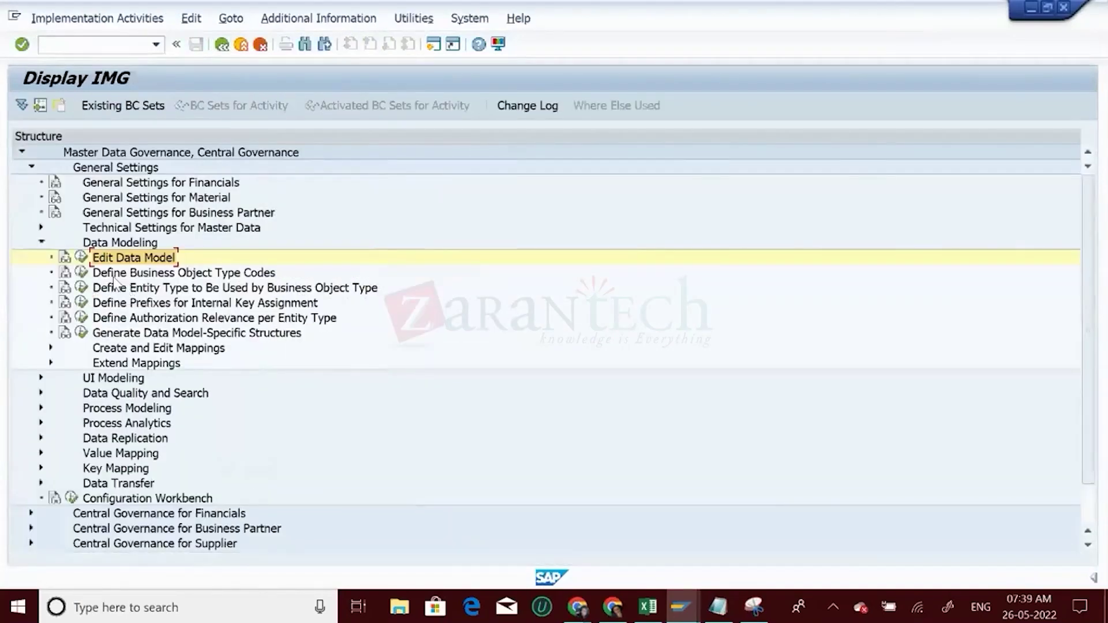
pyautogui.click(82, 273)
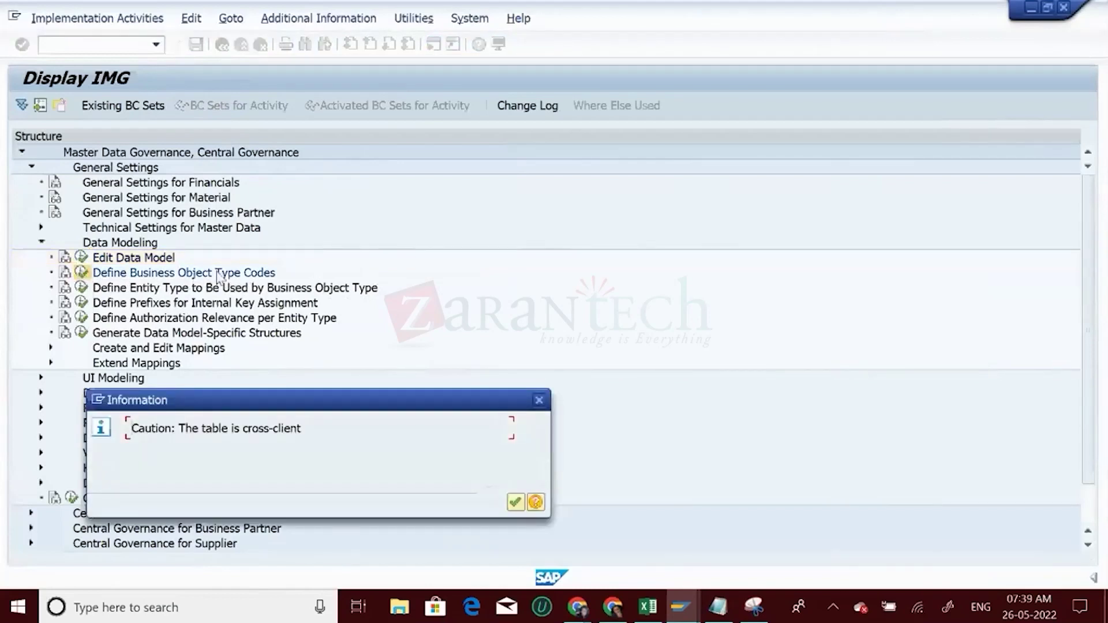
pyautogui.click(516, 502)
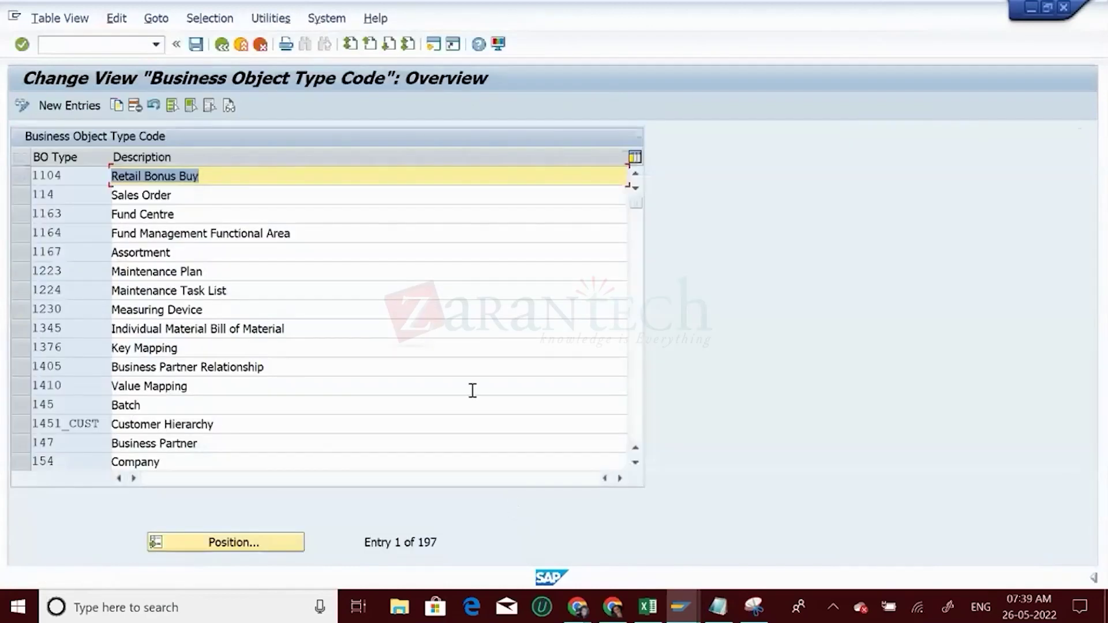
pyautogui.click(53, 113)
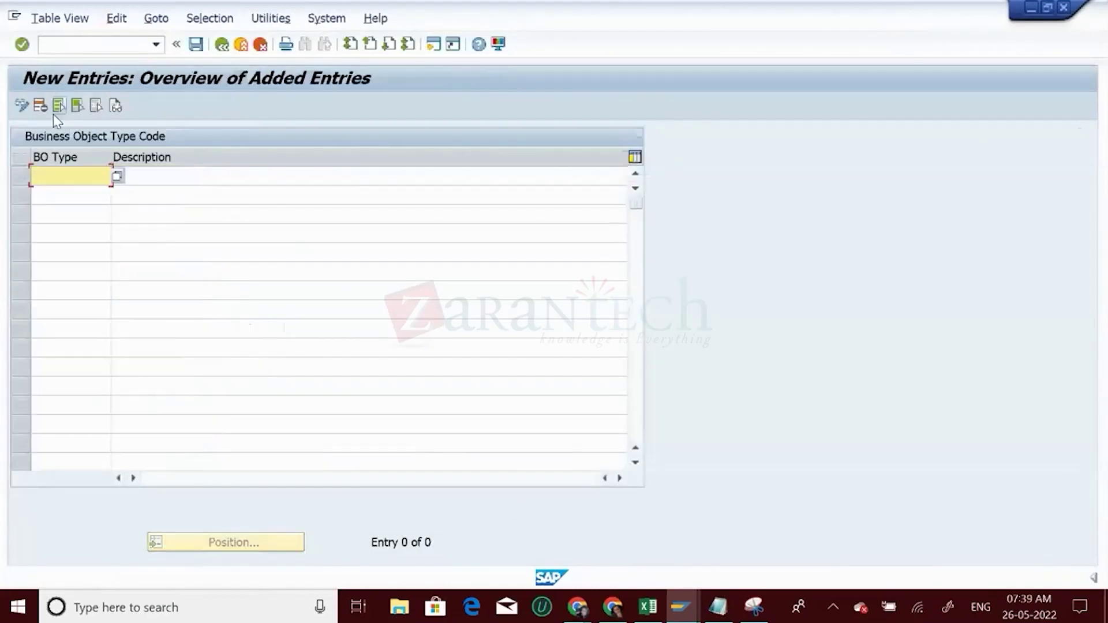
# - Enter ZBO_UIC as the BO type of the new business object type code
pyautogui.write('Z')
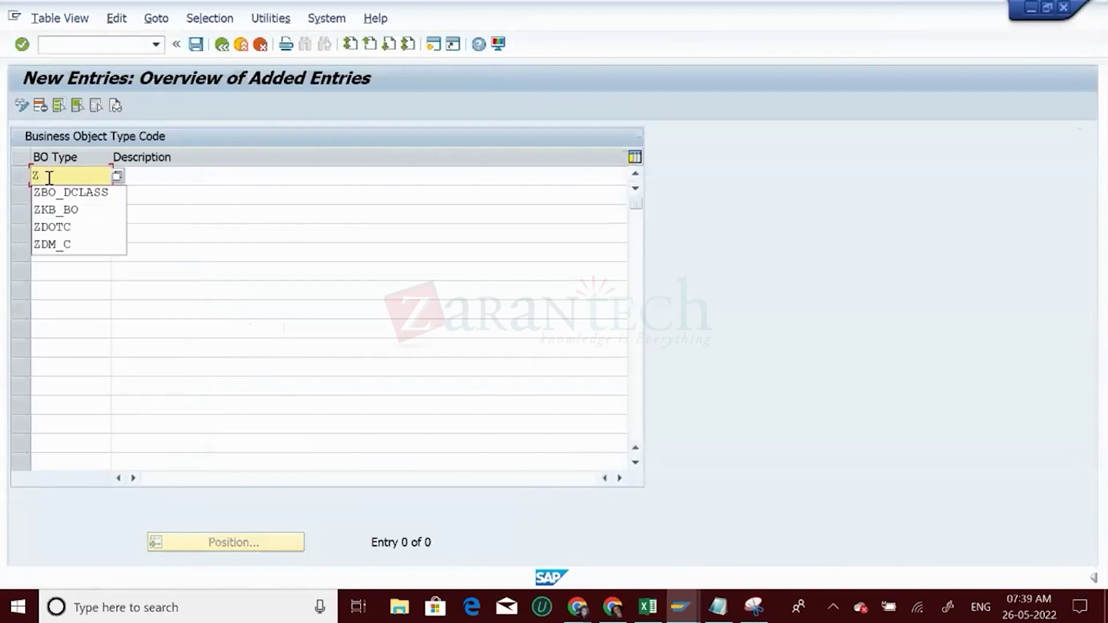
pyautogui.click(63, 192)
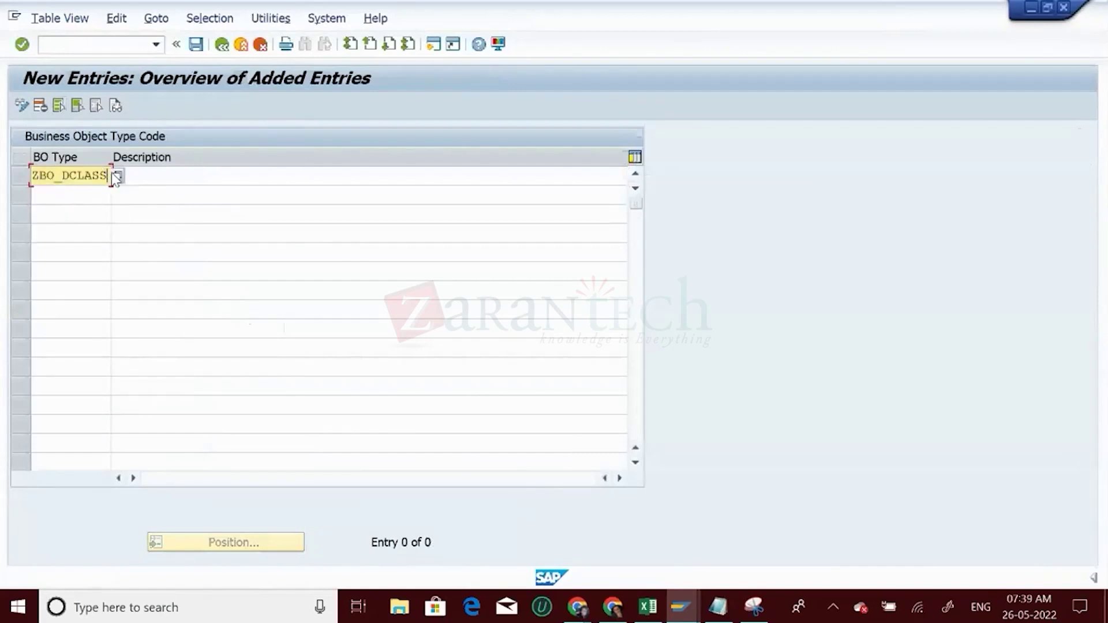
pyautogui.press('BackSpace')
pyautogui.press('BackSpace')
pyautogui.press('BackSpace')
pyautogui.press('BackSpace')
pyautogui.press('BackSpace')
pyautogui.press('BackSpace')
pyautogui.write('U')
# - Describe the BO type as Business object for UI and save it to the Demo workbench request
pyautogui.click(142, 175)
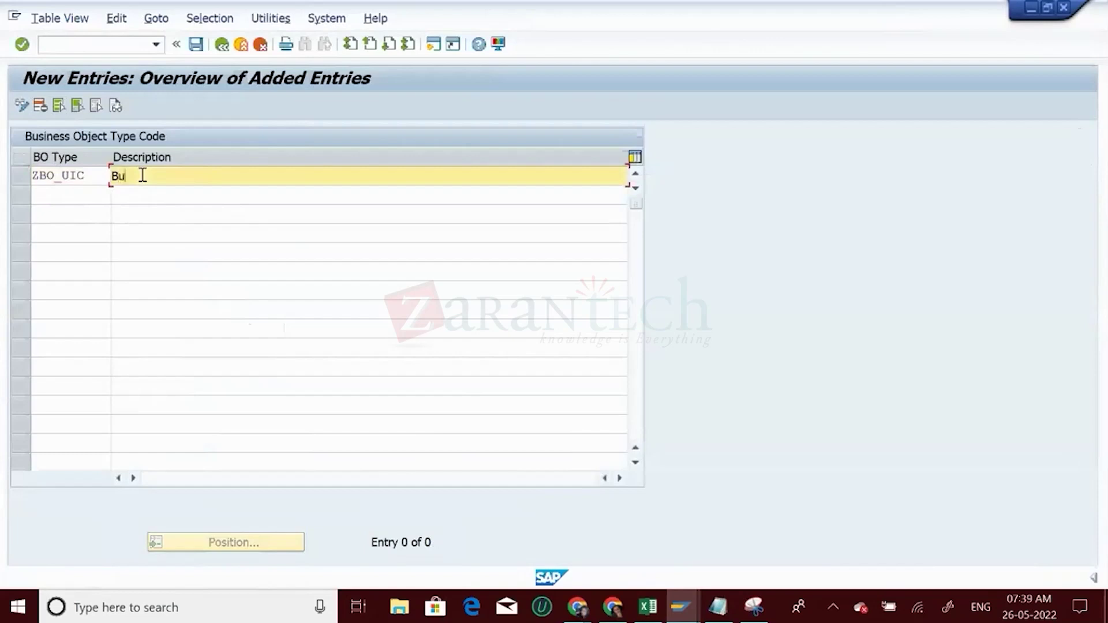
pyautogui.write('Business object for UI')
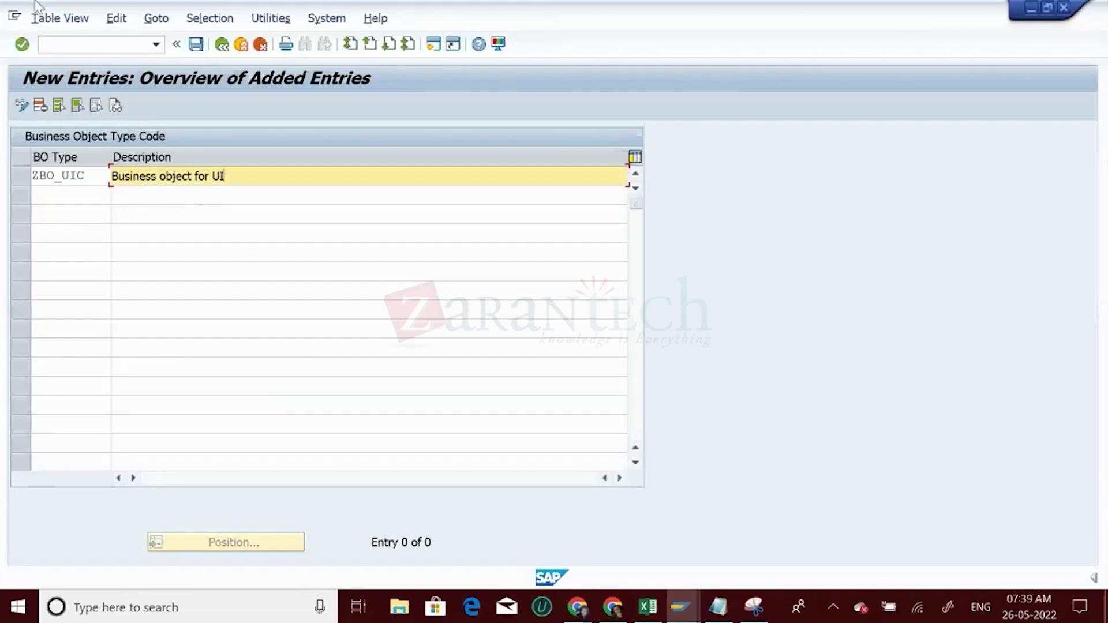
pyautogui.click(196, 44)
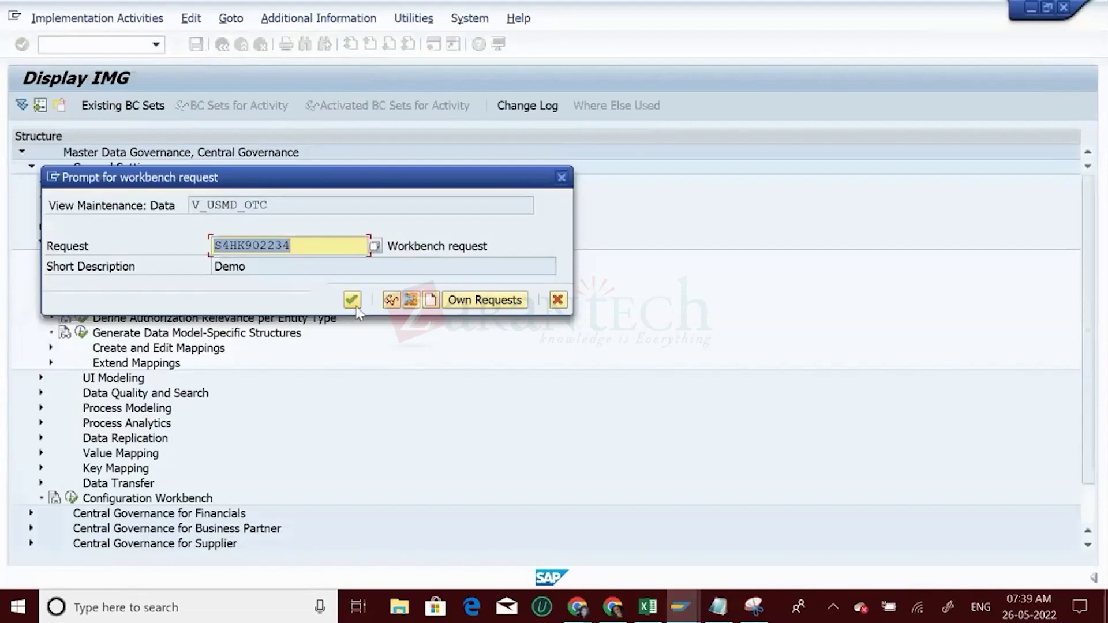
pyautogui.click(352, 300)
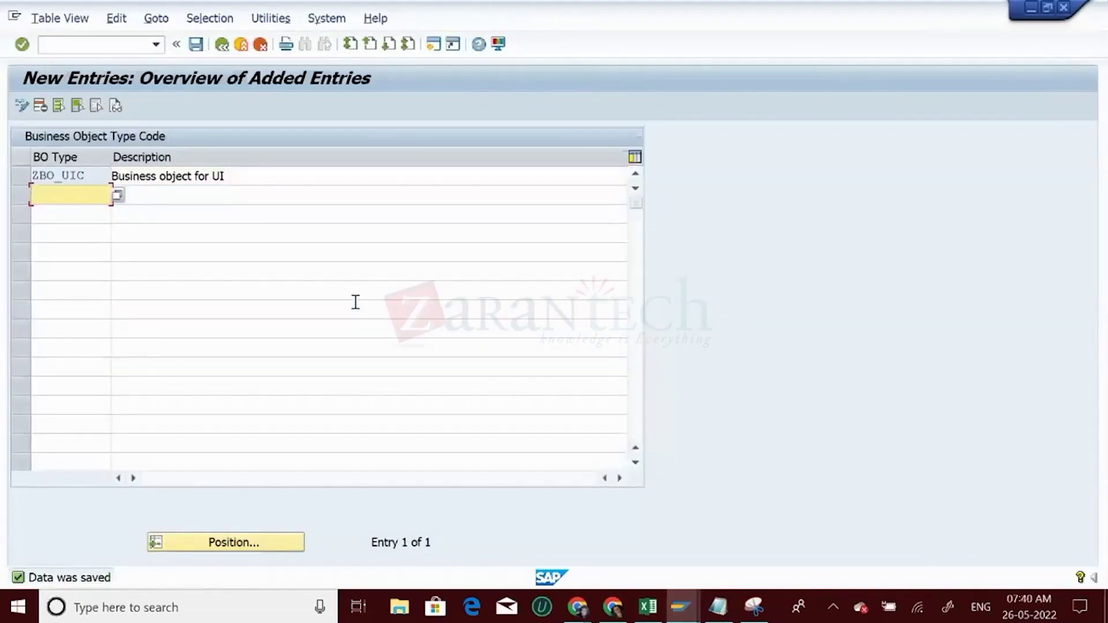
pyautogui.click(197, 46)
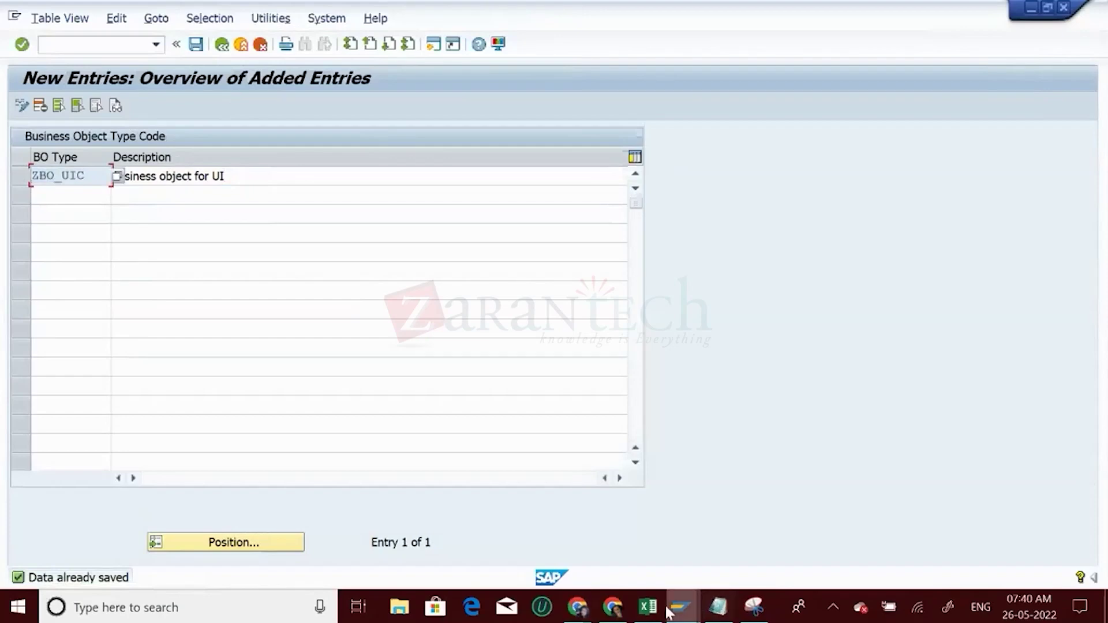
# - Switch to the Training Excel workbook, record ZBO_UIC in V67 and Z3 in V66 of the UI Modeling sheet, and save it
pyautogui.click(645, 611)
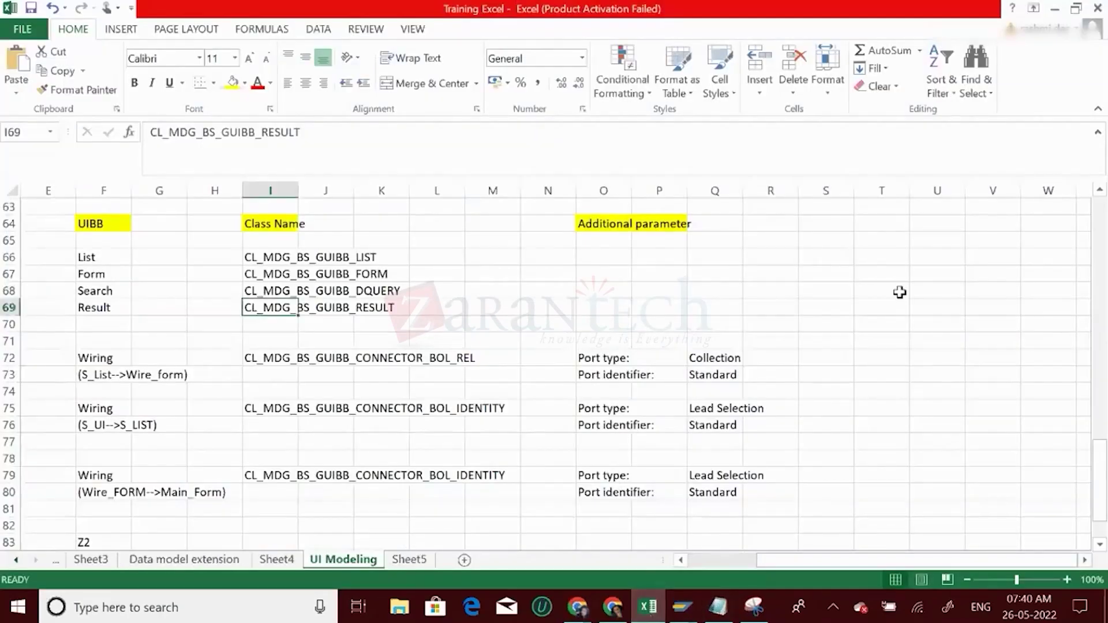
pyautogui.write('ZBO_UIC')
pyautogui.click(990, 260)
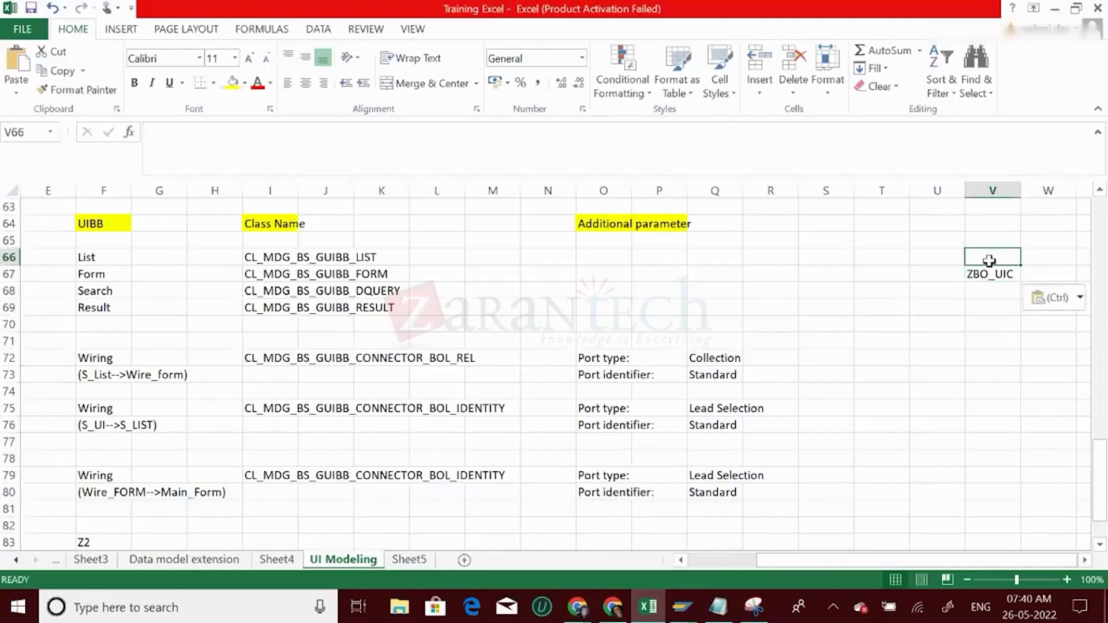
pyautogui.write('Z3')
pyautogui.hotkey('ctrl', 's')
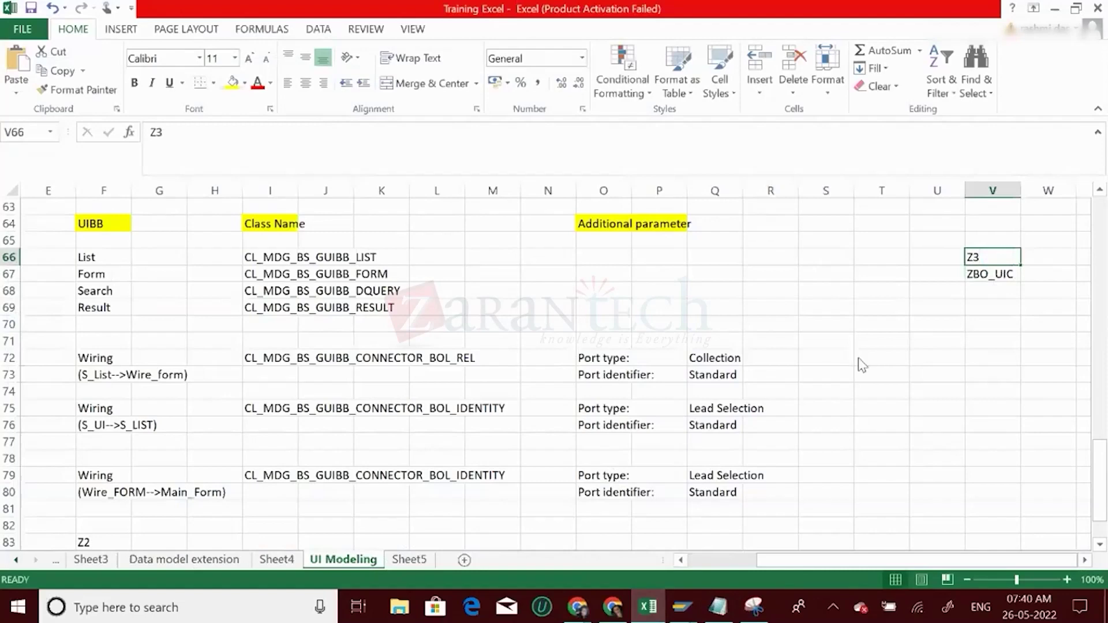
# - Switch back to SAP, leave the business object type codes, and open Edit Data Model, accepting the cross-client caution
pyautogui.hotkey('alt', 'Tab')
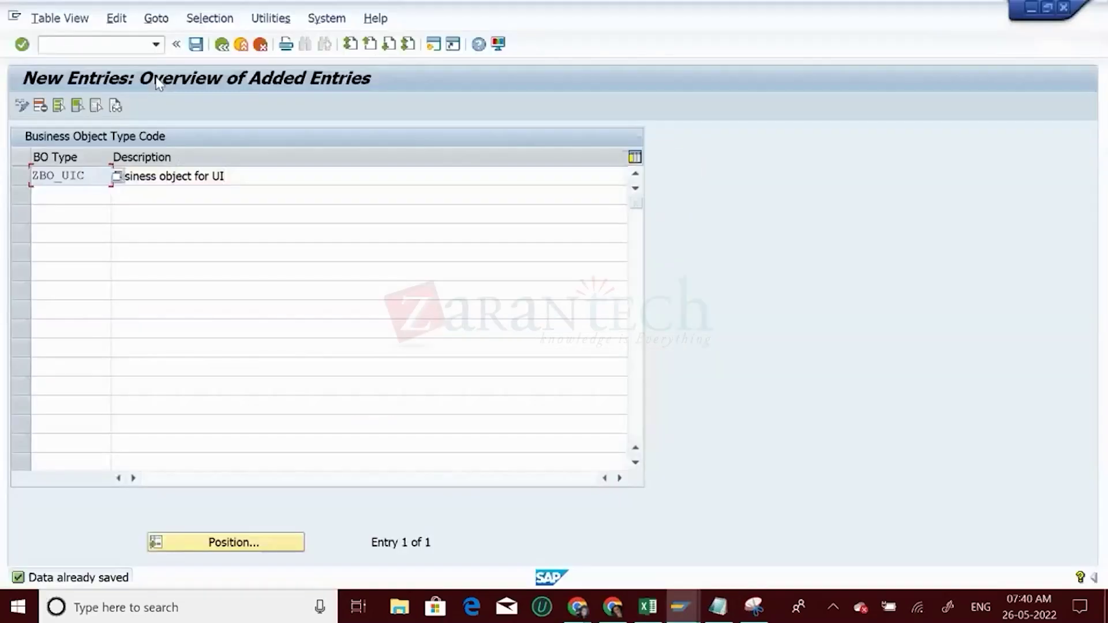
pyautogui.click(221, 44)
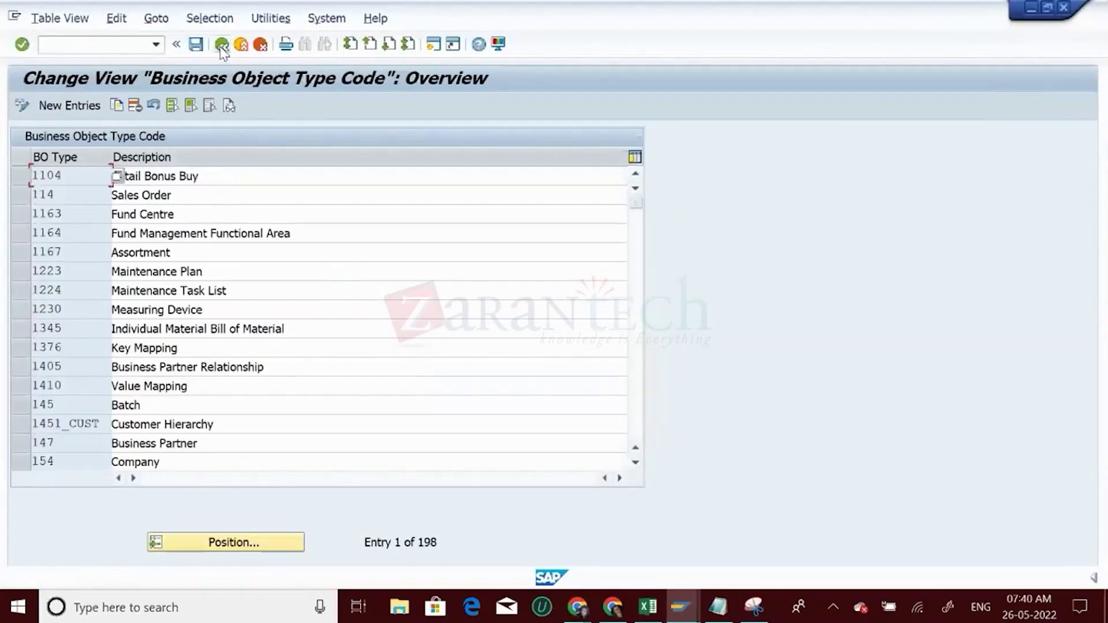
pyautogui.click(197, 44)
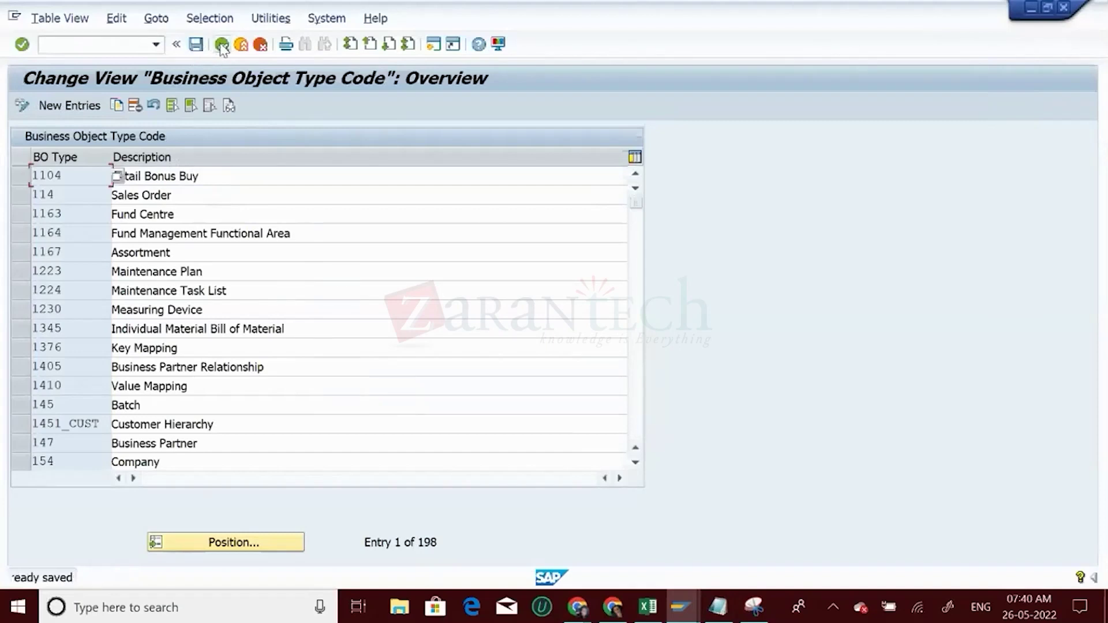
pyautogui.click(222, 43)
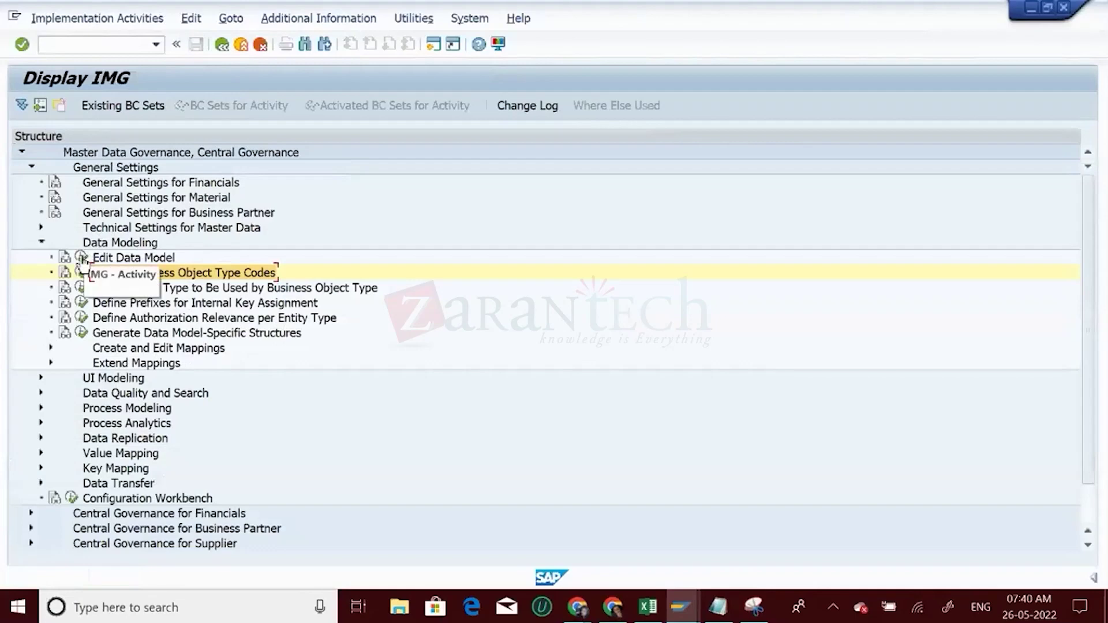
pyautogui.click(82, 258)
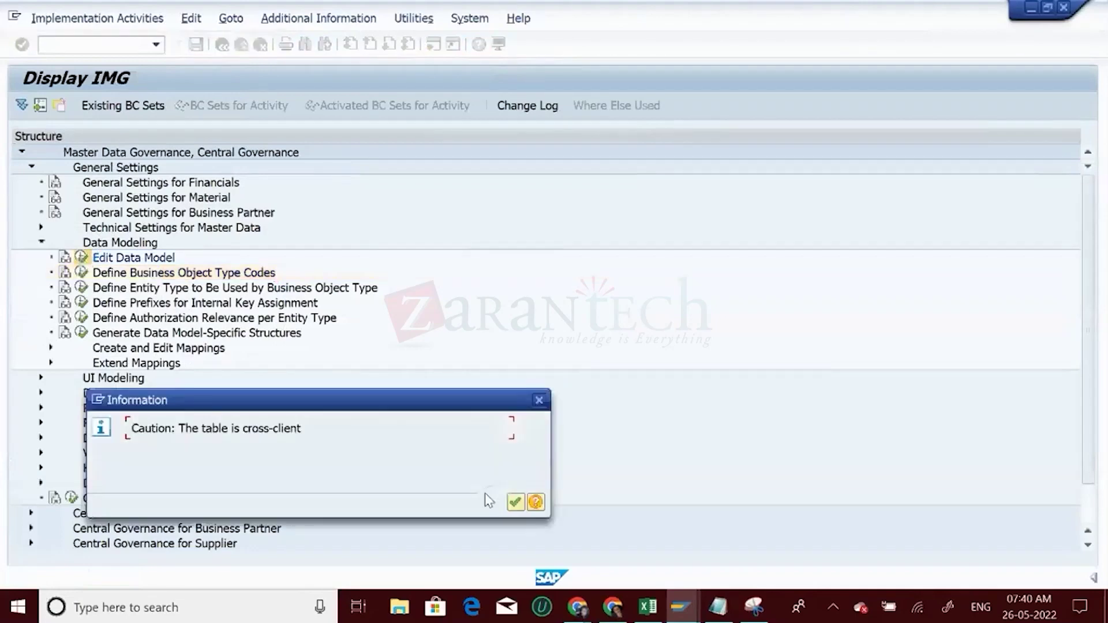
pyautogui.click(515, 502)
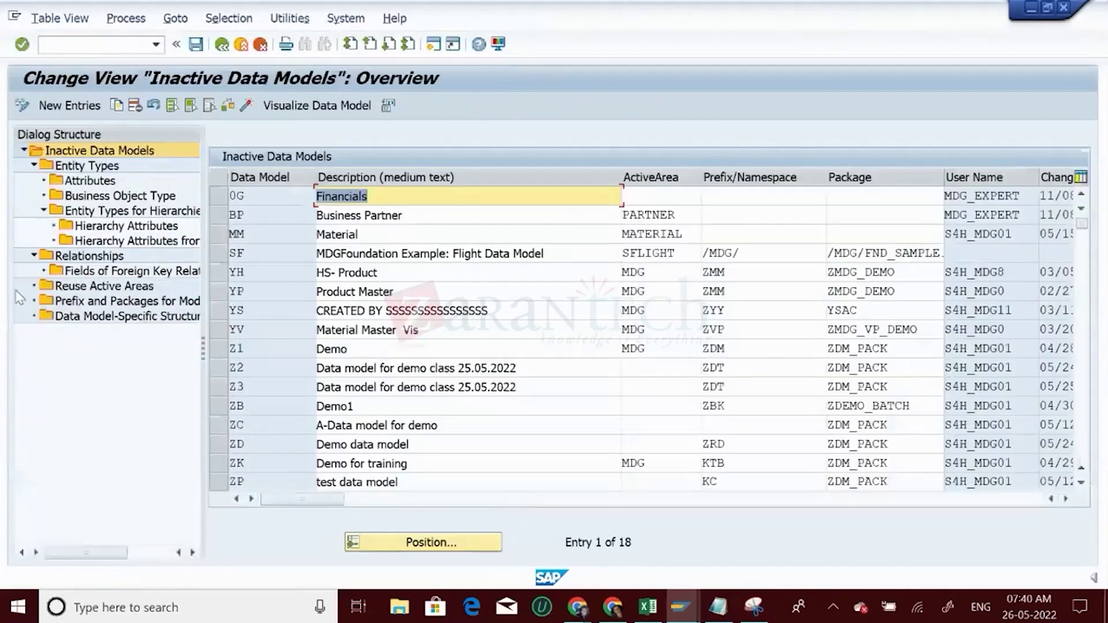
pyautogui.doubleClick(66, 167)
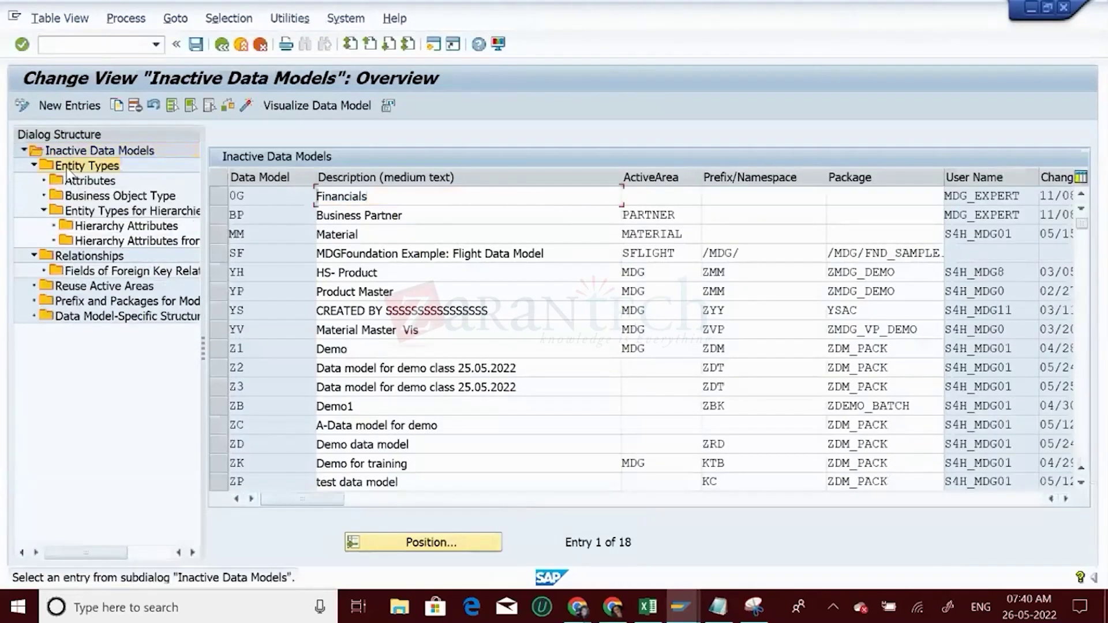
pyautogui.click(224, 387)
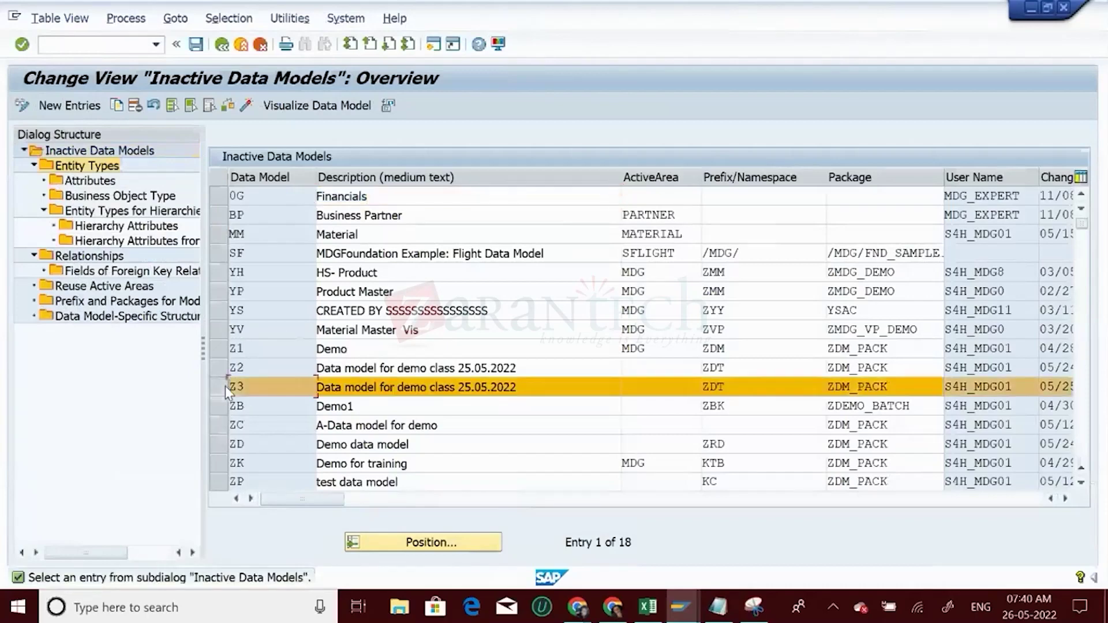
pyautogui.doubleClick(81, 181)
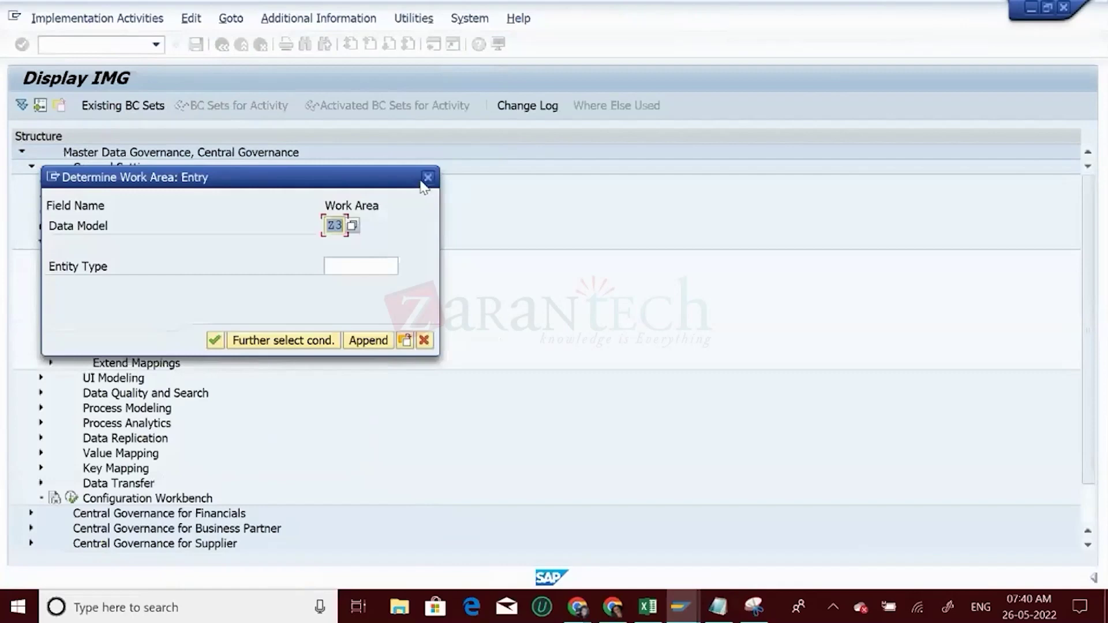
pyautogui.click(427, 178)
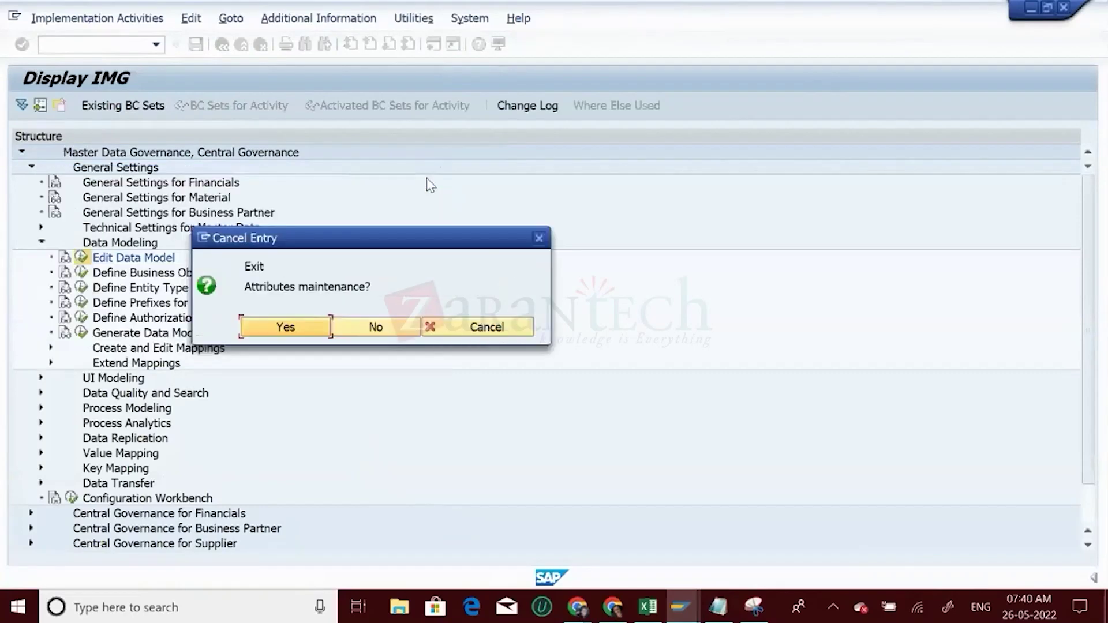
pyautogui.click(288, 327)
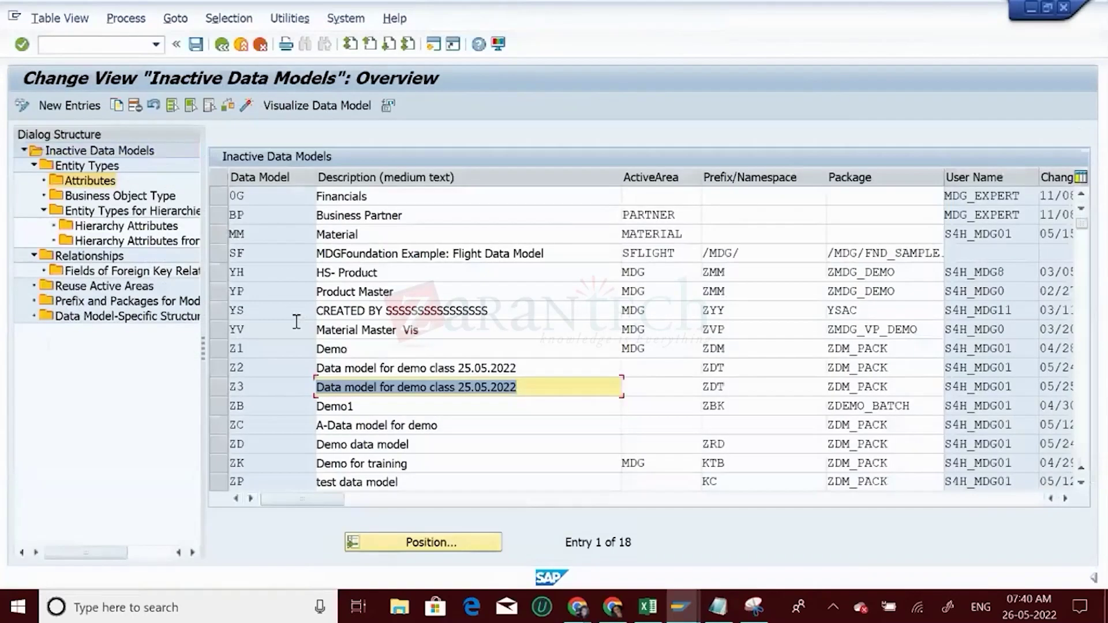
# - Select data model Z3 and open its entity types
pyautogui.click(222, 386)
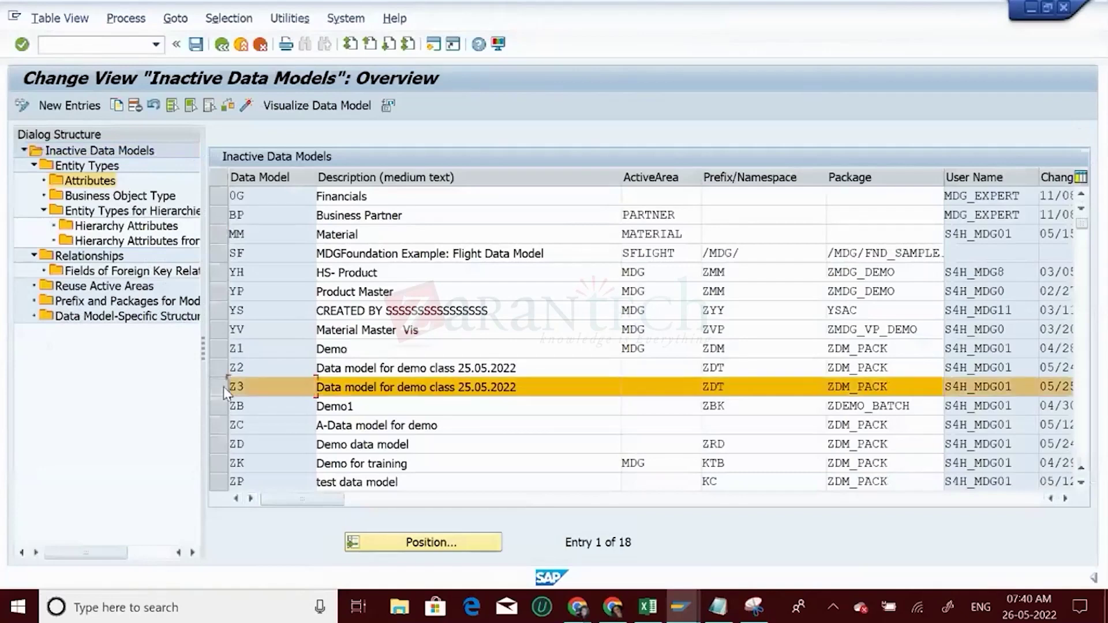
pyautogui.click(92, 167)
pyautogui.doubleClick(93, 167)
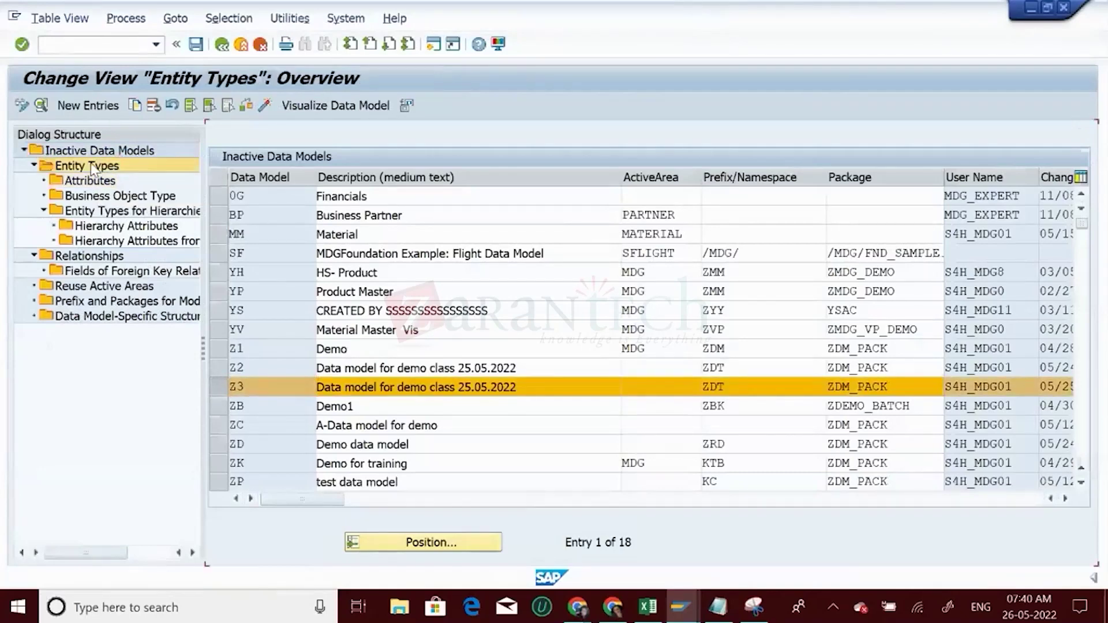
# - Open the business object types of entity type TMARA and delete the ZBO_DCLASS entry
pyautogui.click(220, 218)
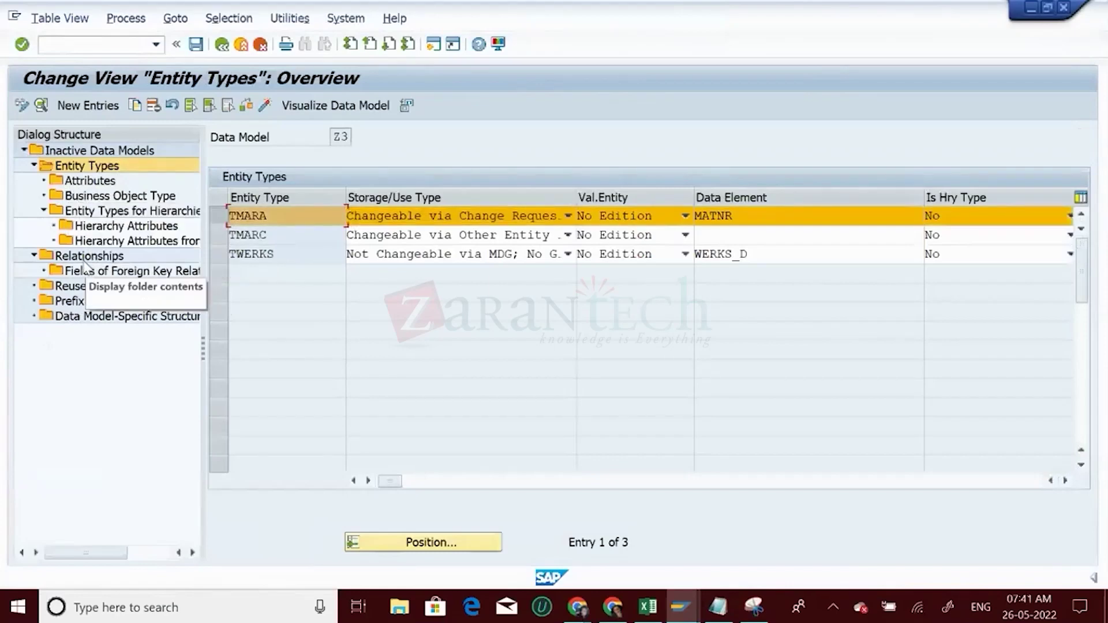
pyautogui.doubleClick(92, 197)
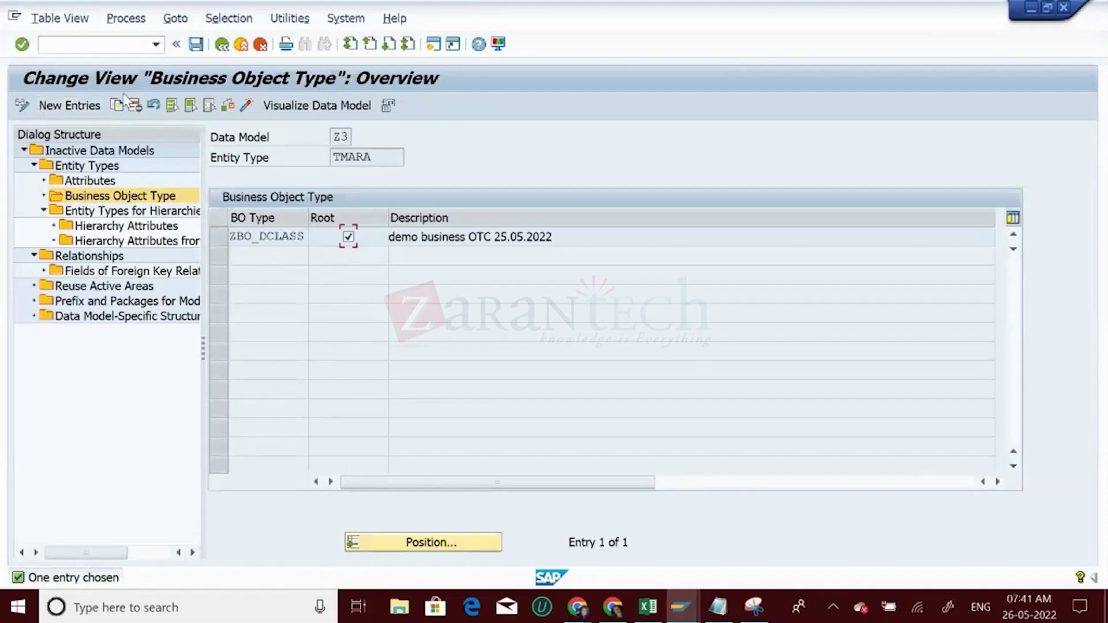
pyautogui.click(219, 241)
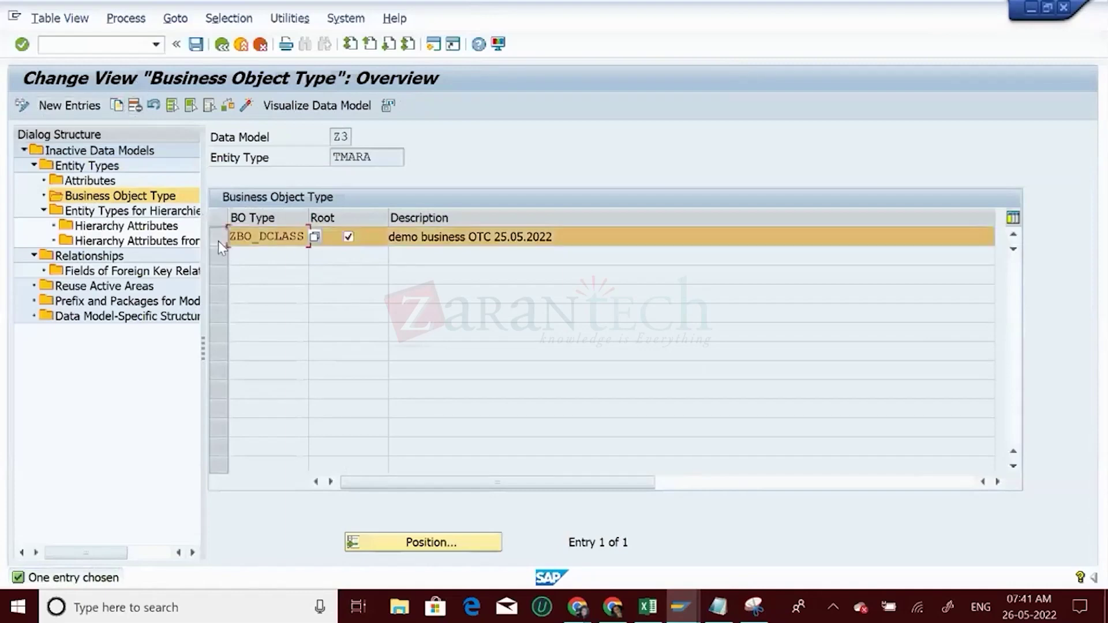
pyautogui.click(135, 106)
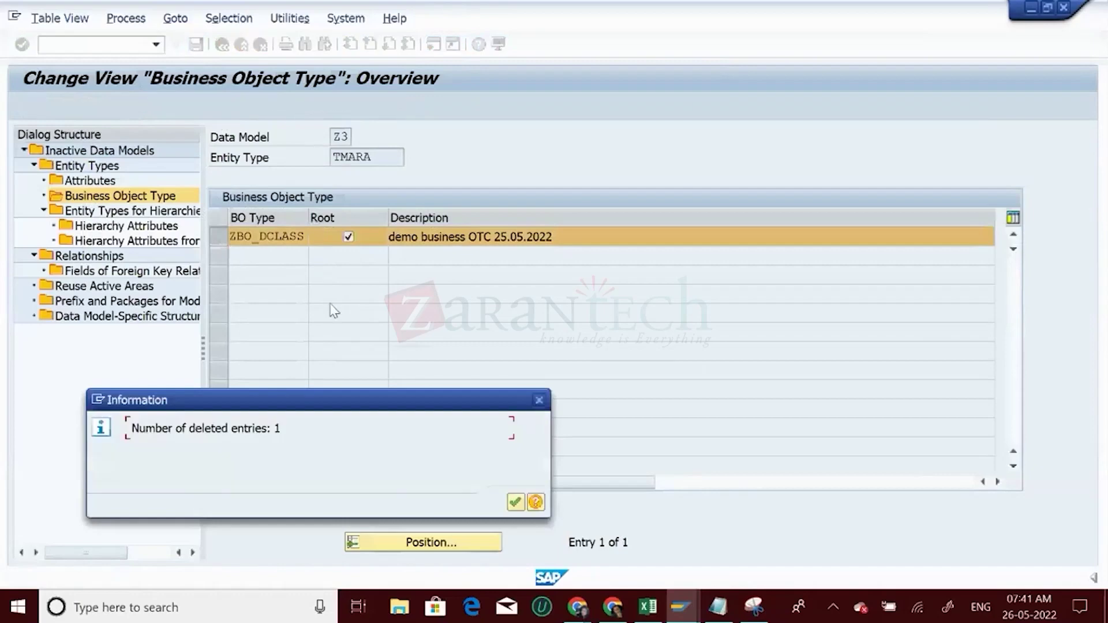
pyautogui.click(515, 502)
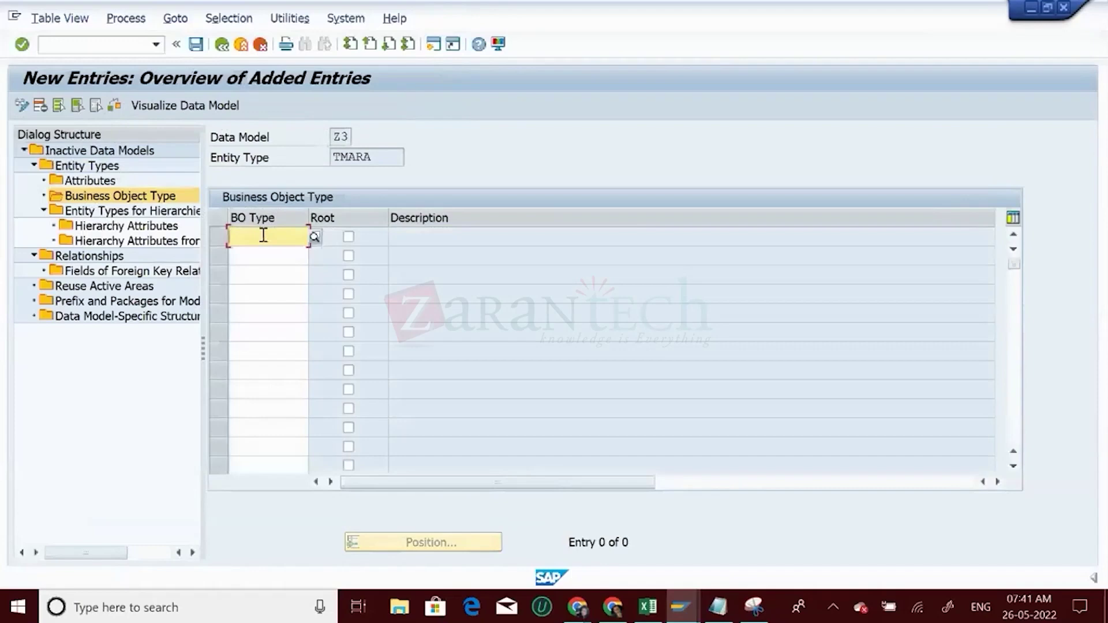
# - Assign BO type ZBO_UIC to TMARA in a new entry and save it to the Demo workbench request, accepting the active area warning
pyautogui.write('ZBO_UIC')
pyautogui.press('Tab')
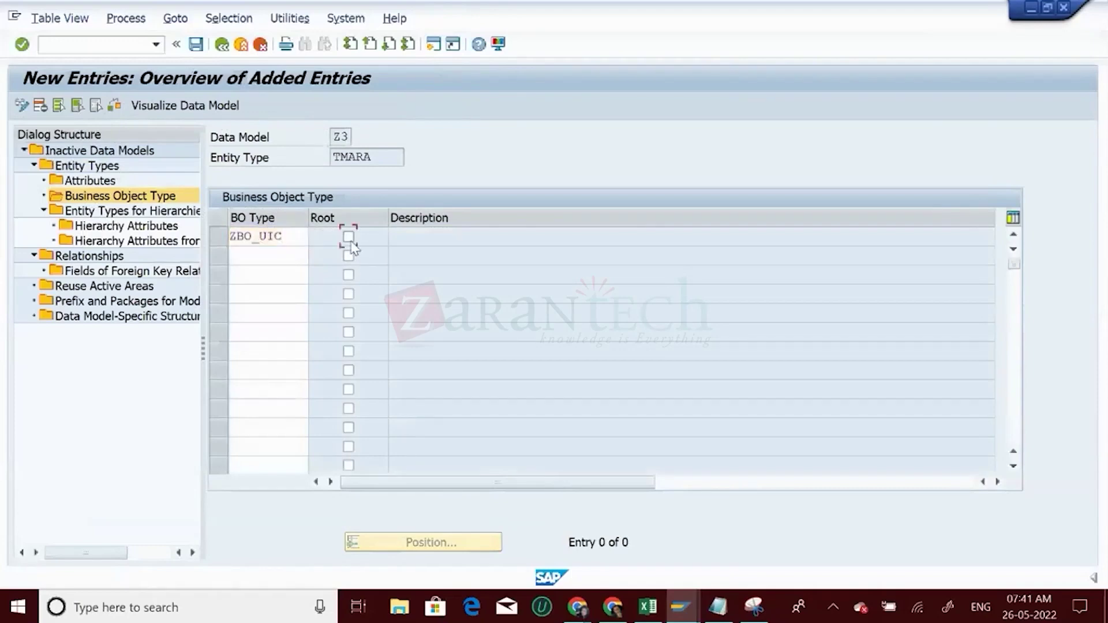
pyautogui.click(196, 45)
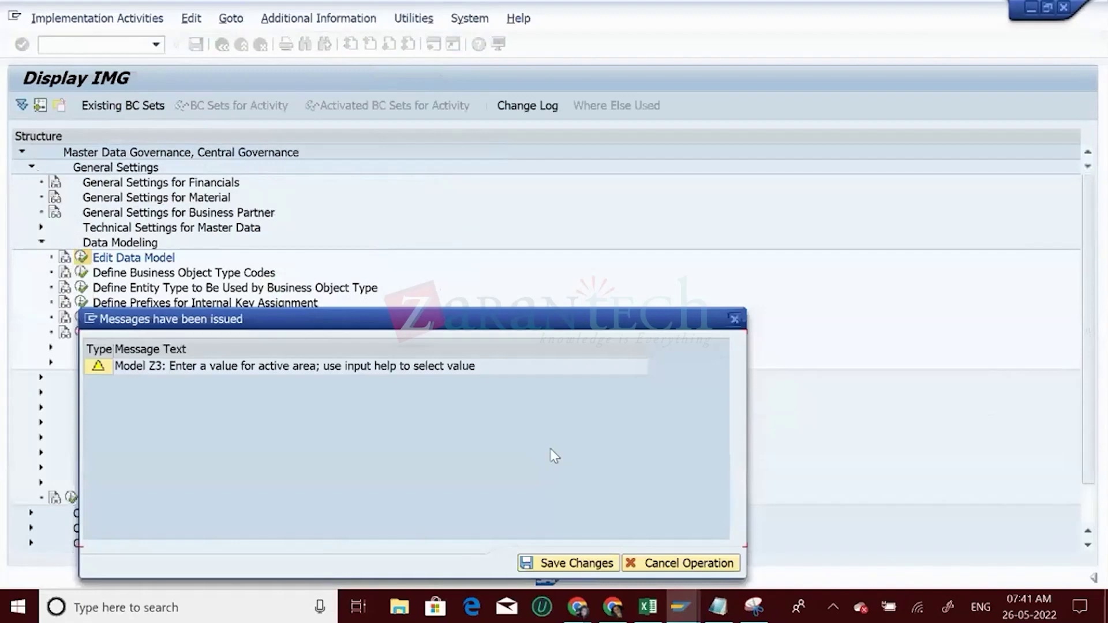
pyautogui.click(577, 563)
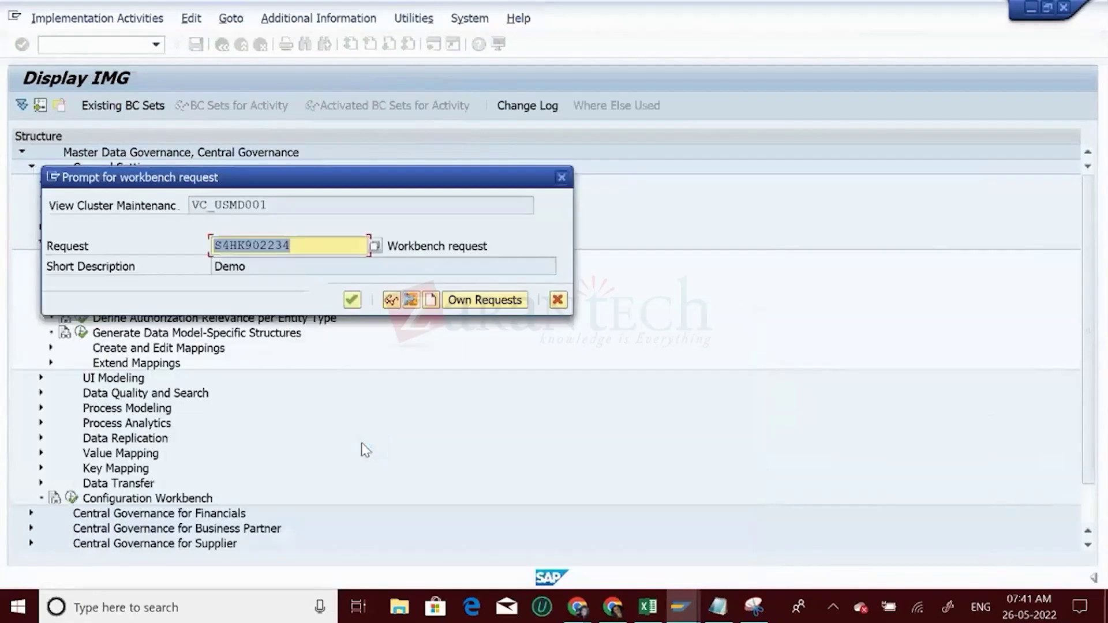
pyautogui.click(352, 299)
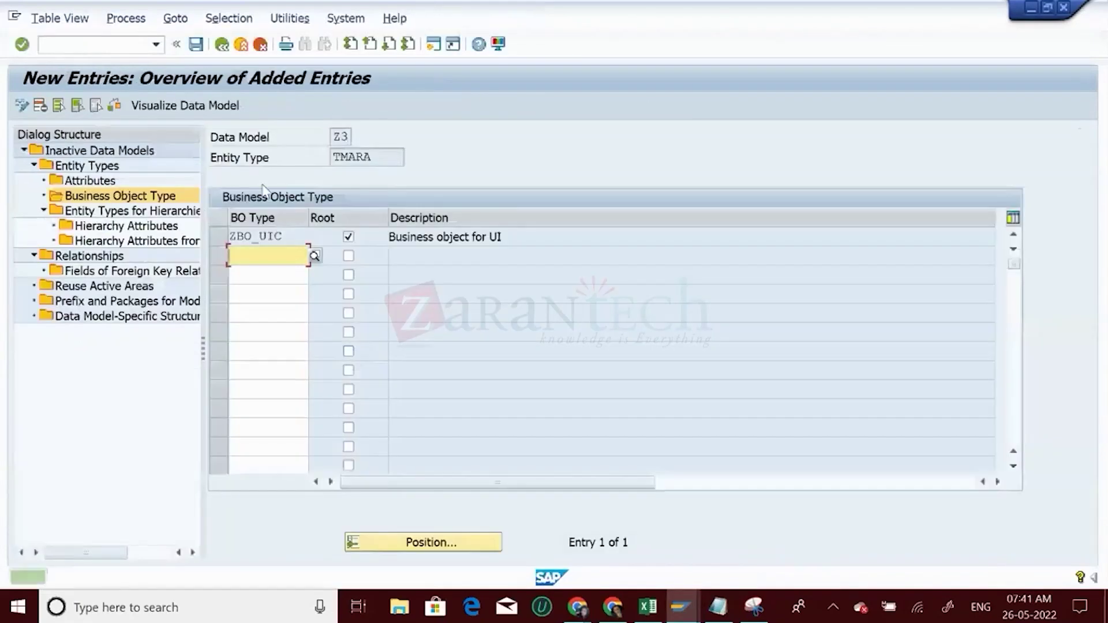
# - Return to the business object type overview and start activating data model Z3
pyautogui.click(220, 45)
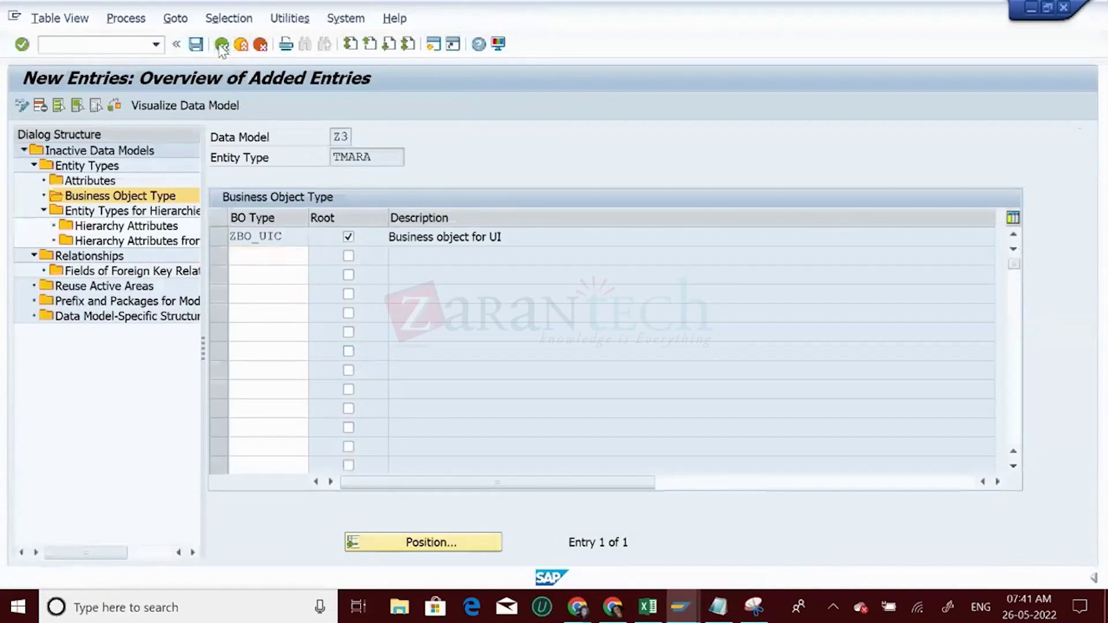
pyautogui.click(246, 106)
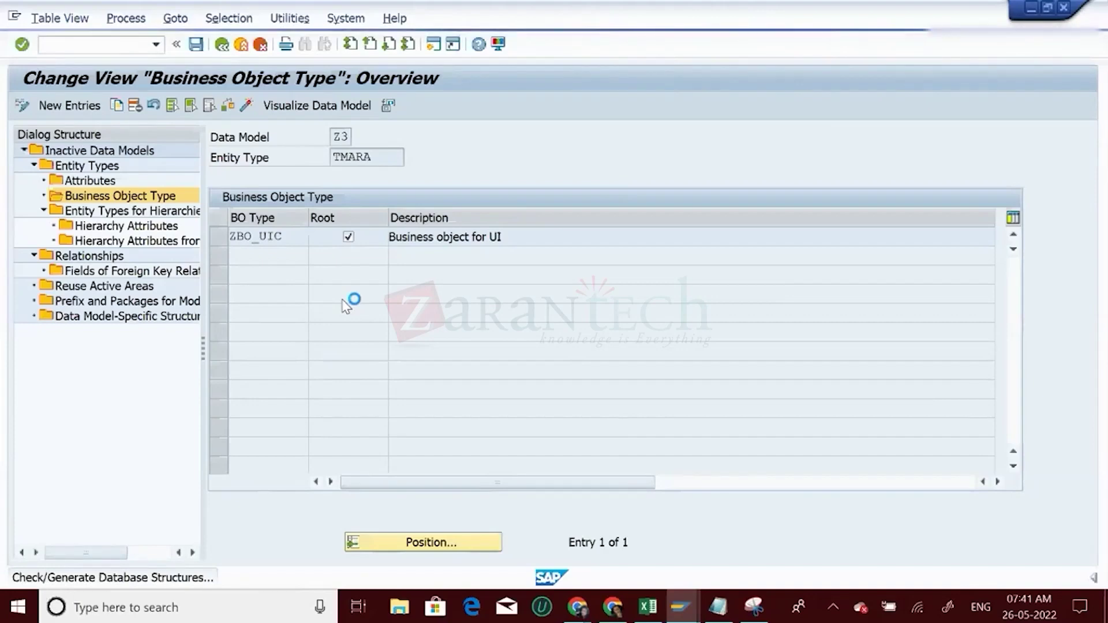
# - Switch to the SAP session with the List of Generated Tables, run /nmdgimg there, and expand General Settings
pyautogui.click(681, 614)
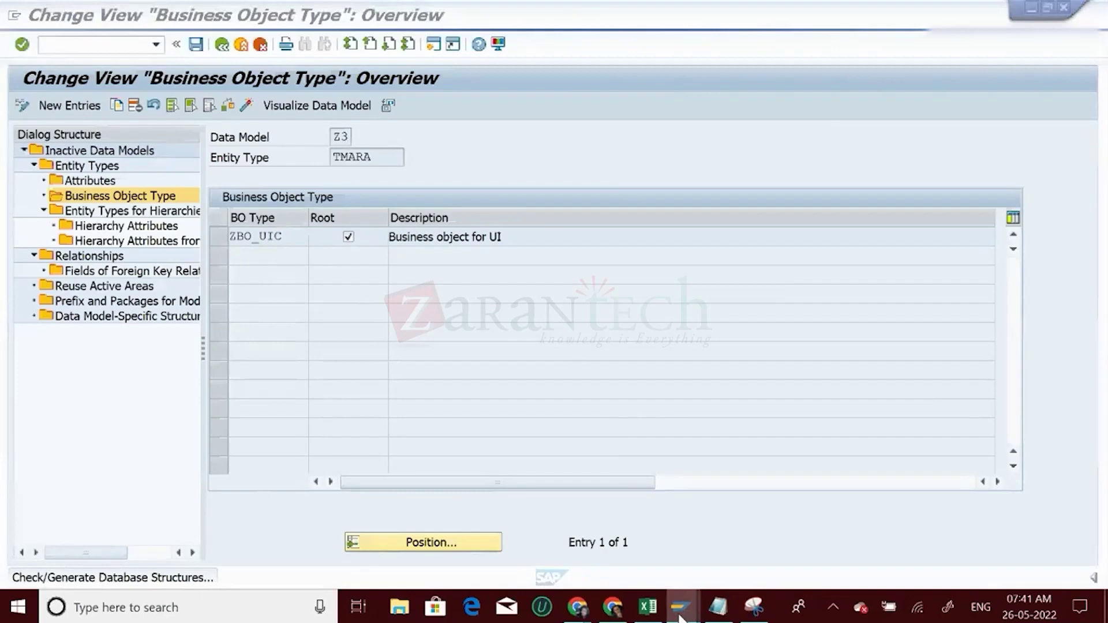
pyautogui.click(781, 473)
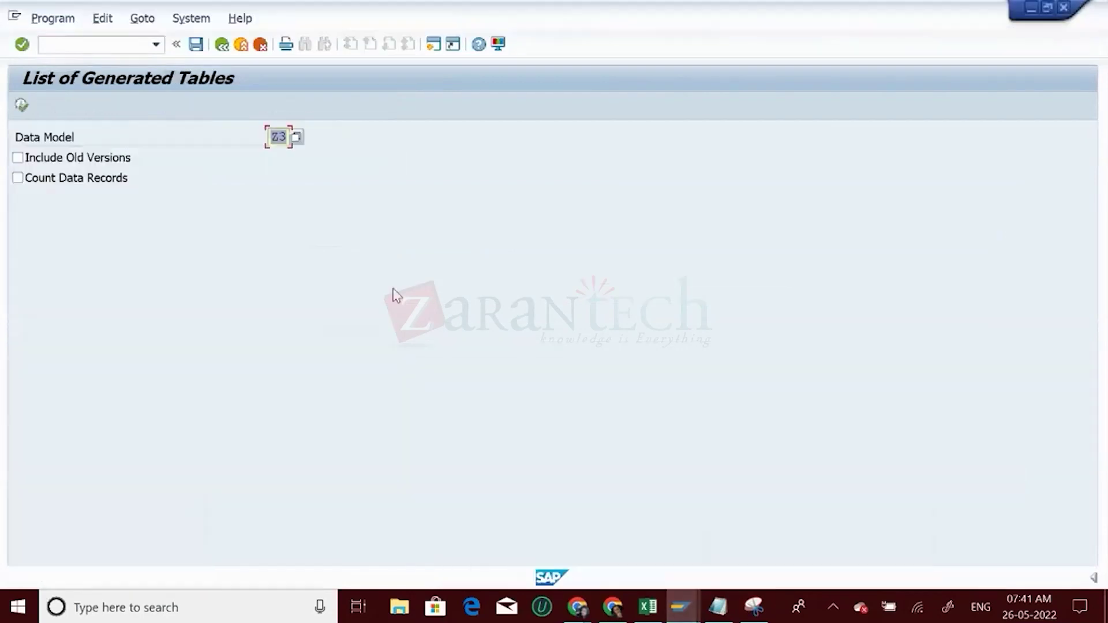
pyautogui.click(155, 44)
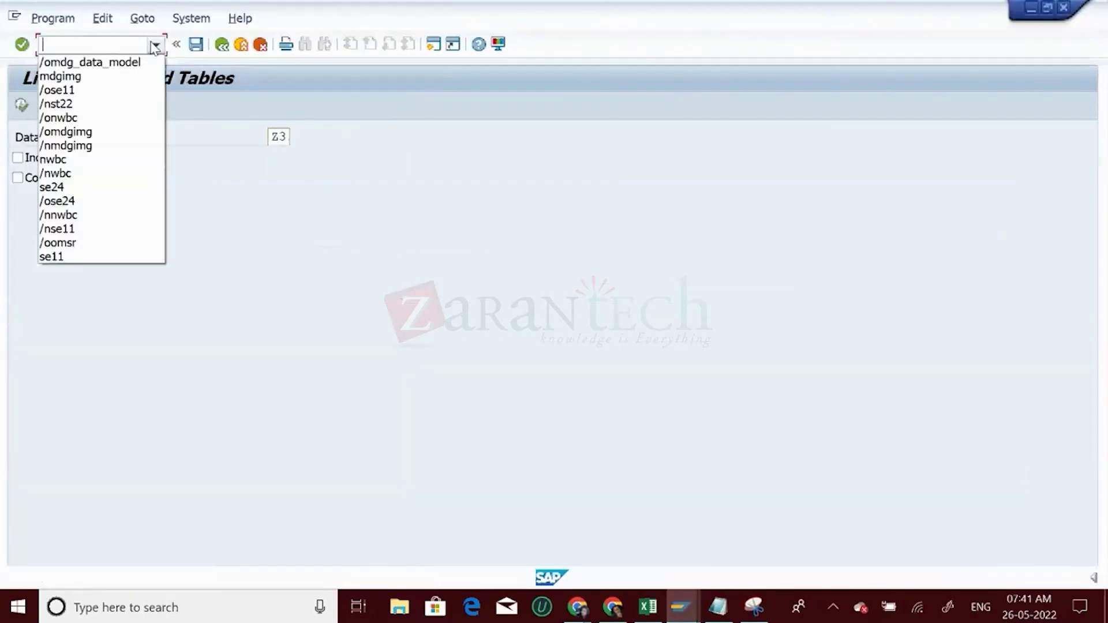
pyautogui.click(59, 76)
pyautogui.click(43, 49)
pyautogui.write('/nmdgimg')
pyautogui.press('Return')
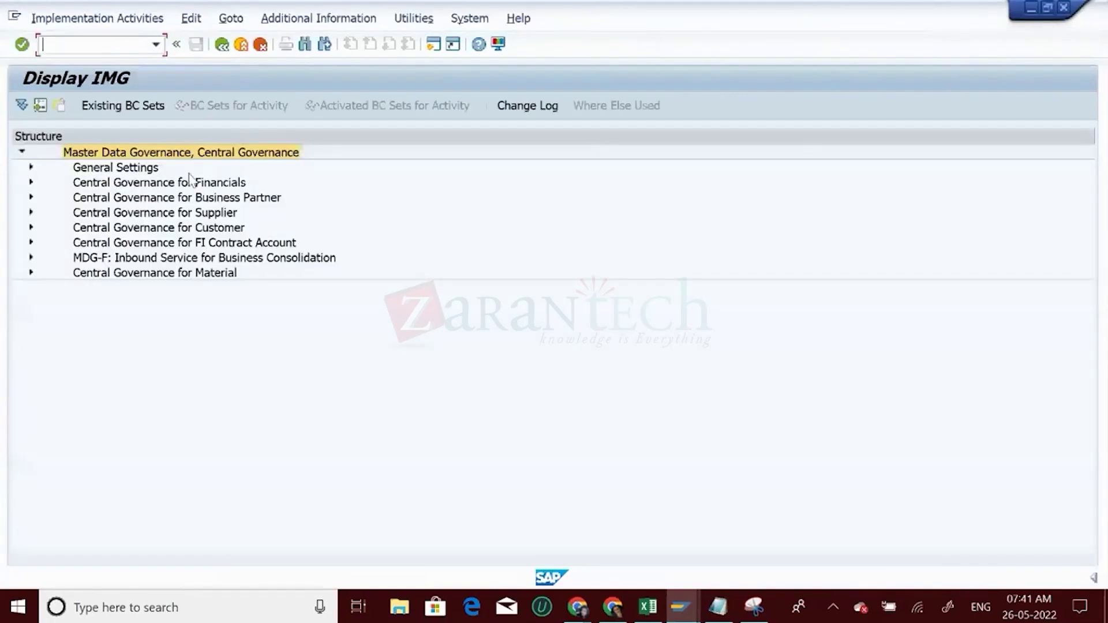
pyautogui.click(31, 167)
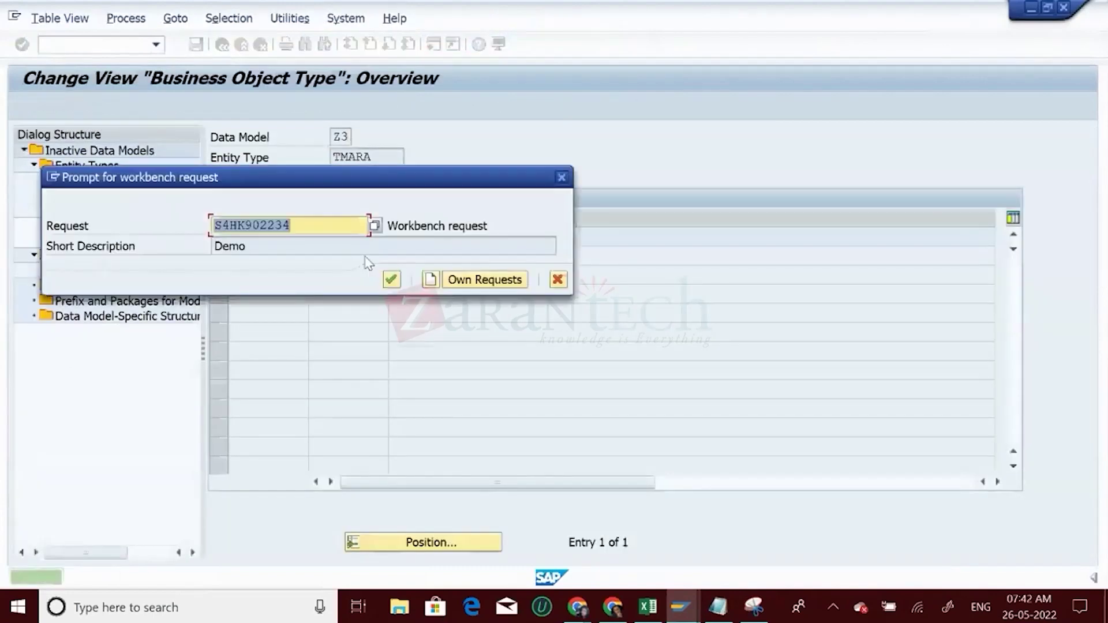
# - Accept the Demo workbench request for the model activation, and open Manage UI Configurations under UI Modeling in the MDG customizing
pyautogui.click(392, 281)
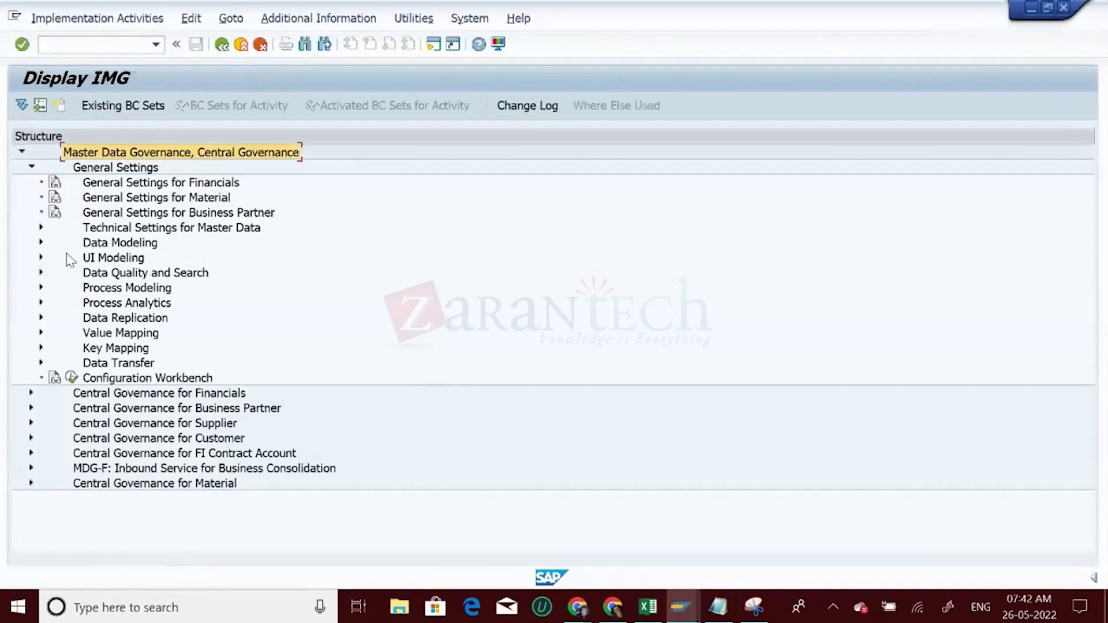
pyautogui.click(42, 258)
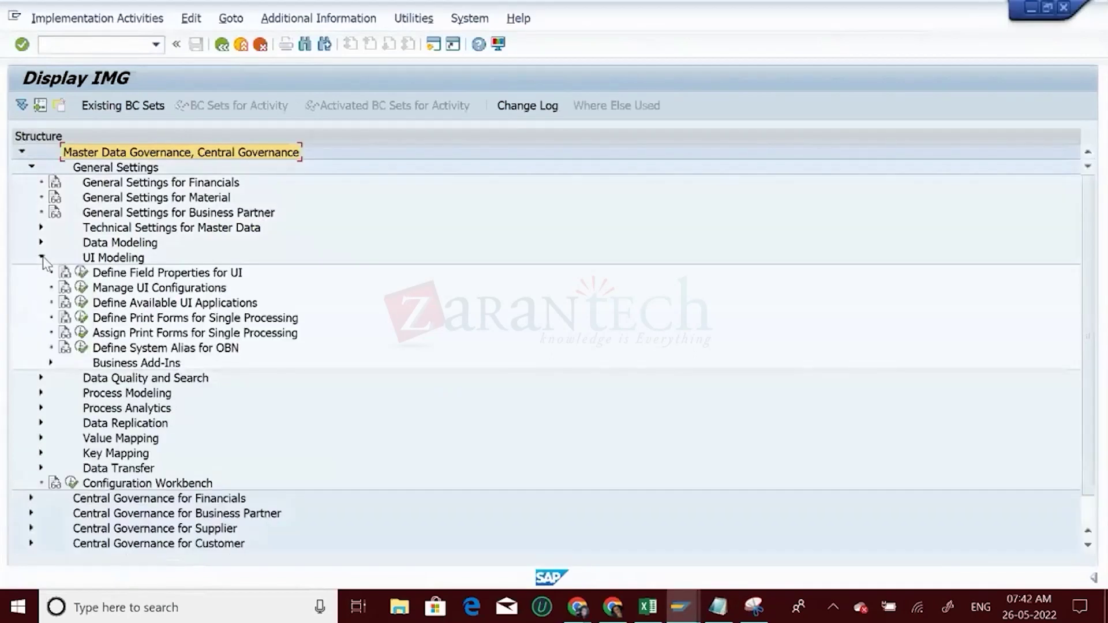
pyautogui.click(81, 288)
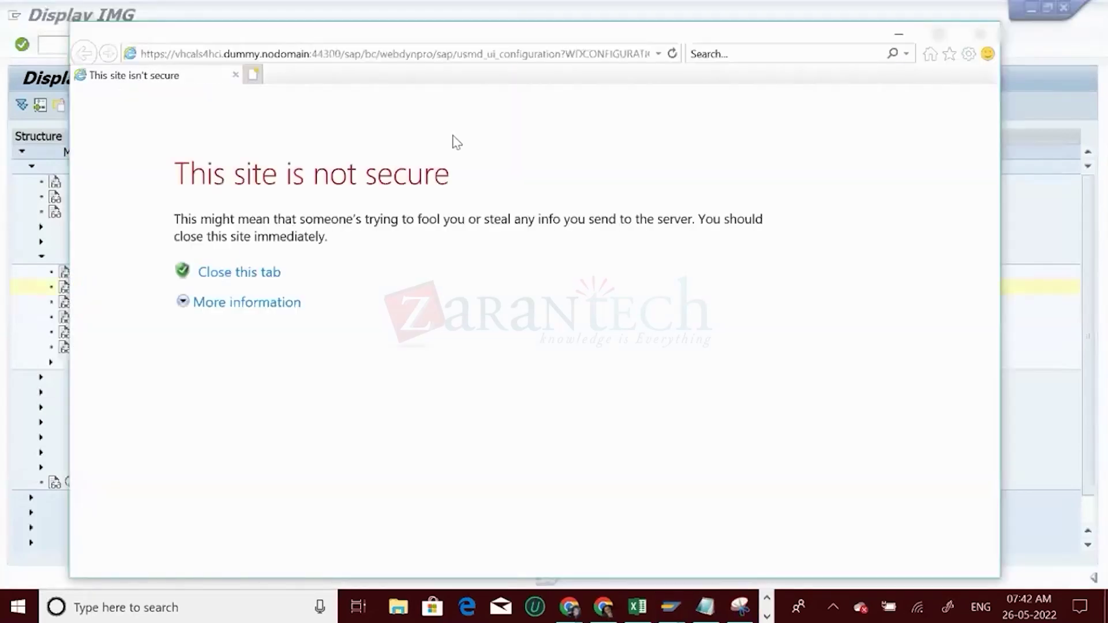
# - Copy the address of the blocked UI configuration page, close that browser window, and open the address in a new Chrome tab
pyautogui.click(438, 58)
pyautogui.hotkey('ctrl', 'c')
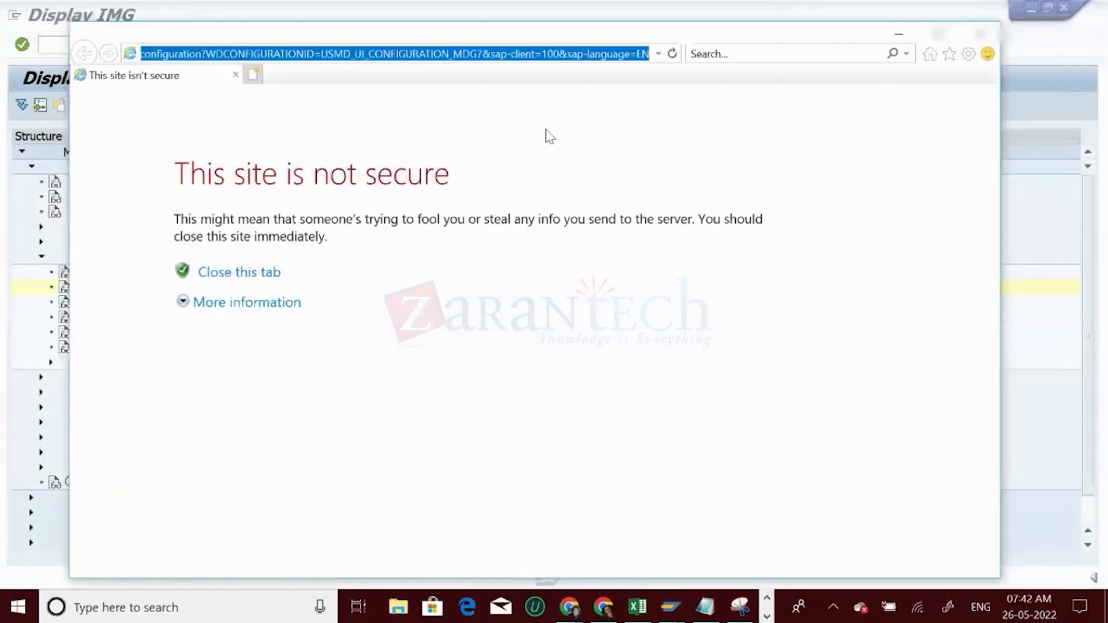
pyautogui.click(980, 33)
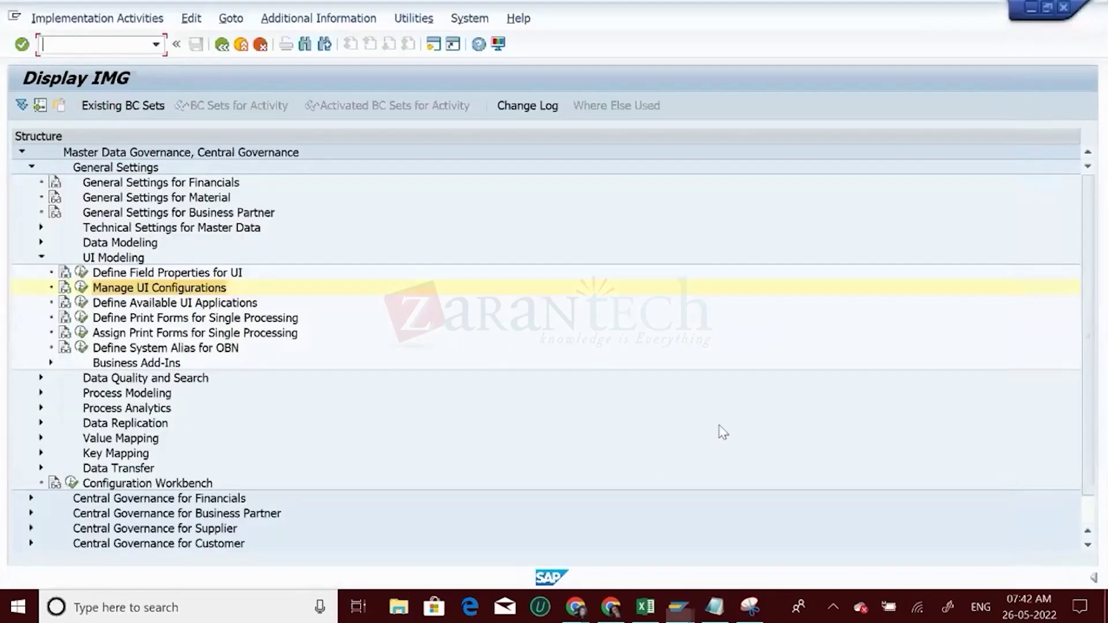
pyautogui.moveTo(584, 614)
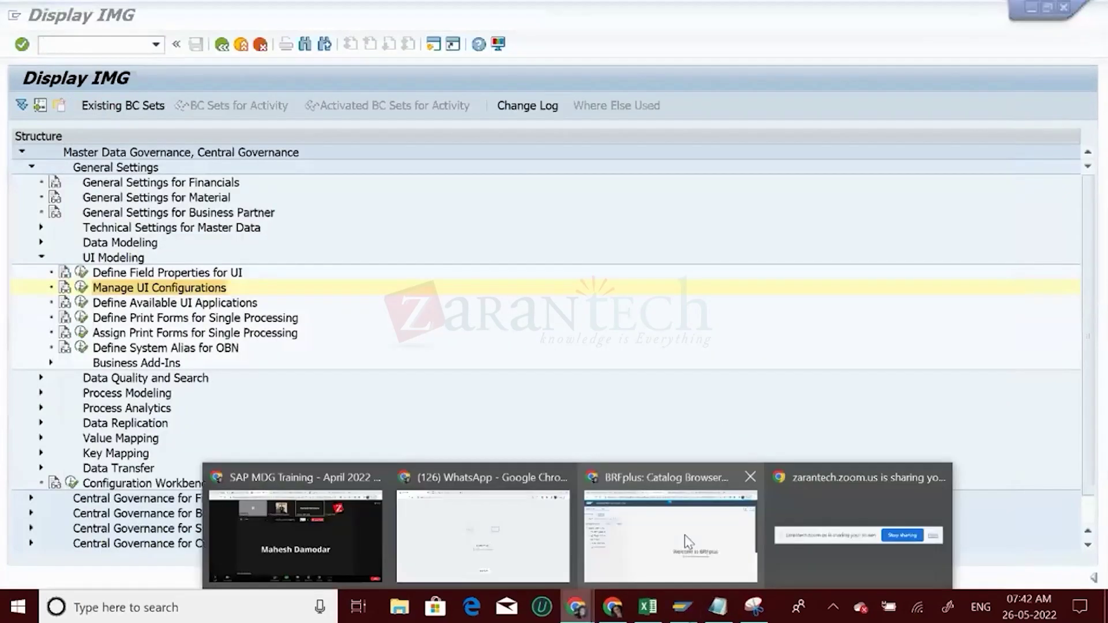
pyautogui.click(638, 474)
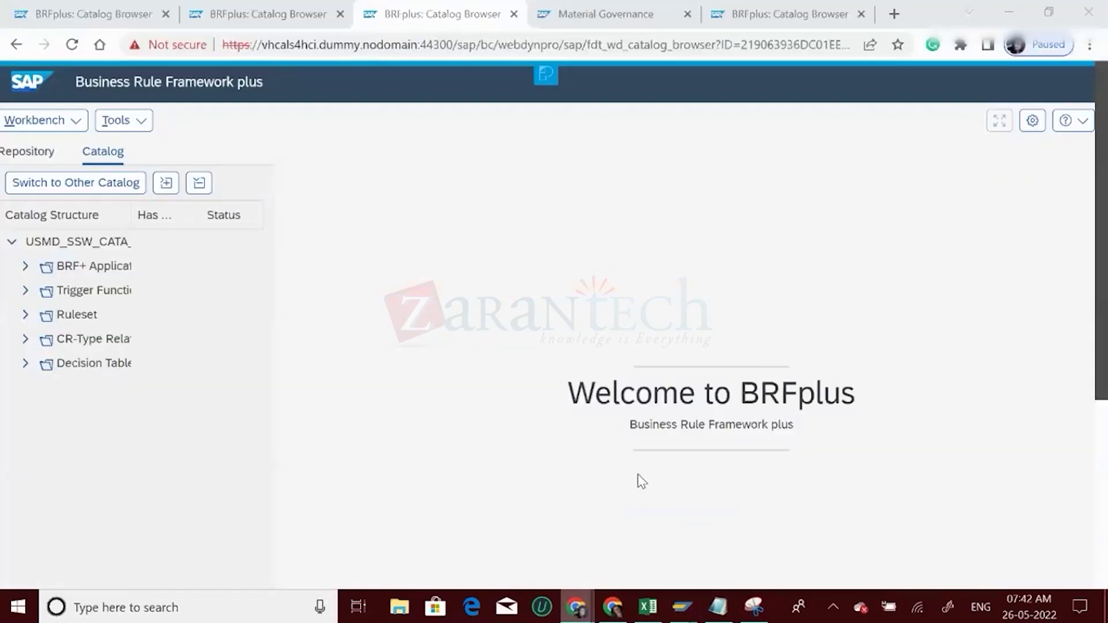
pyautogui.click(894, 14)
pyautogui.hotkey('ctrl', 'v')
pyautogui.press('Return')
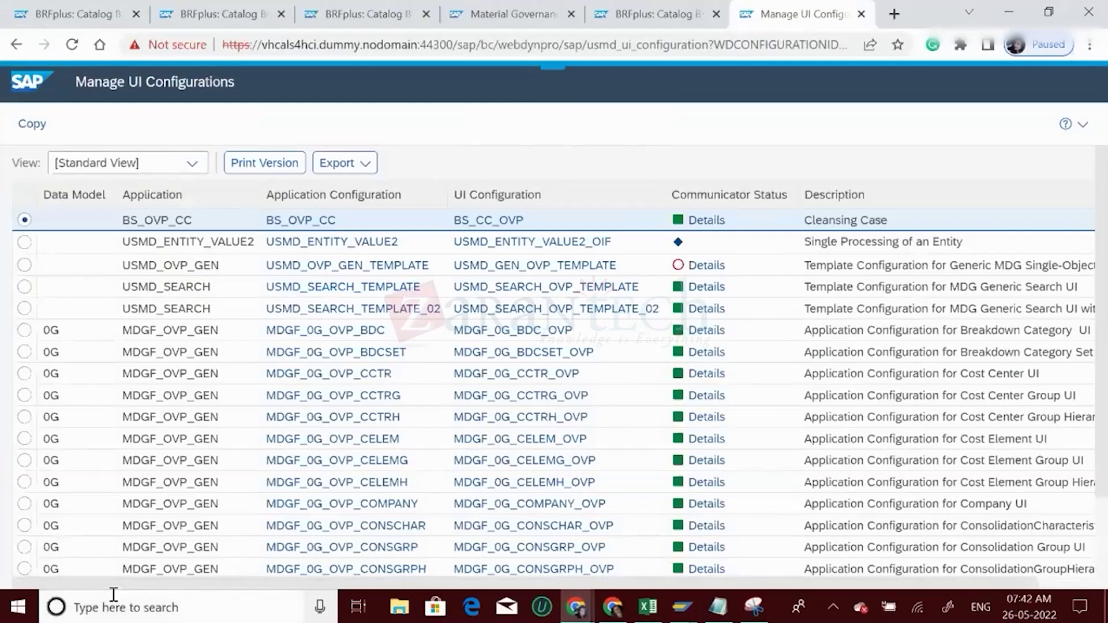
# - Select the USMD_OVP_GEN_TEMPLATE application configuration and open it for copying
pyautogui.moveTo(578, 608)
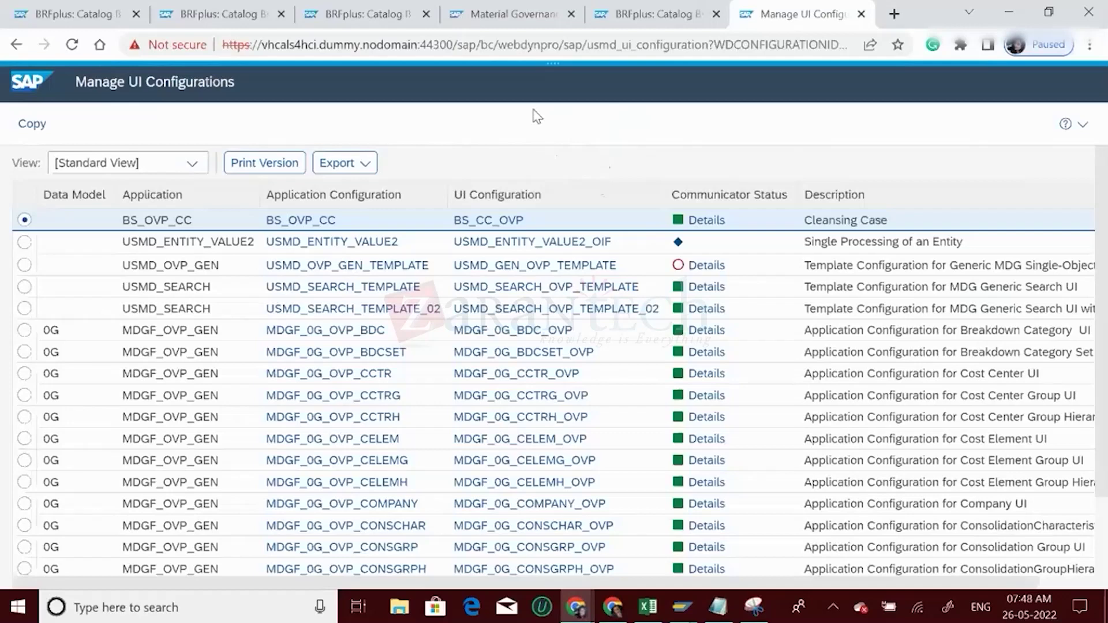
pyautogui.click(24, 266)
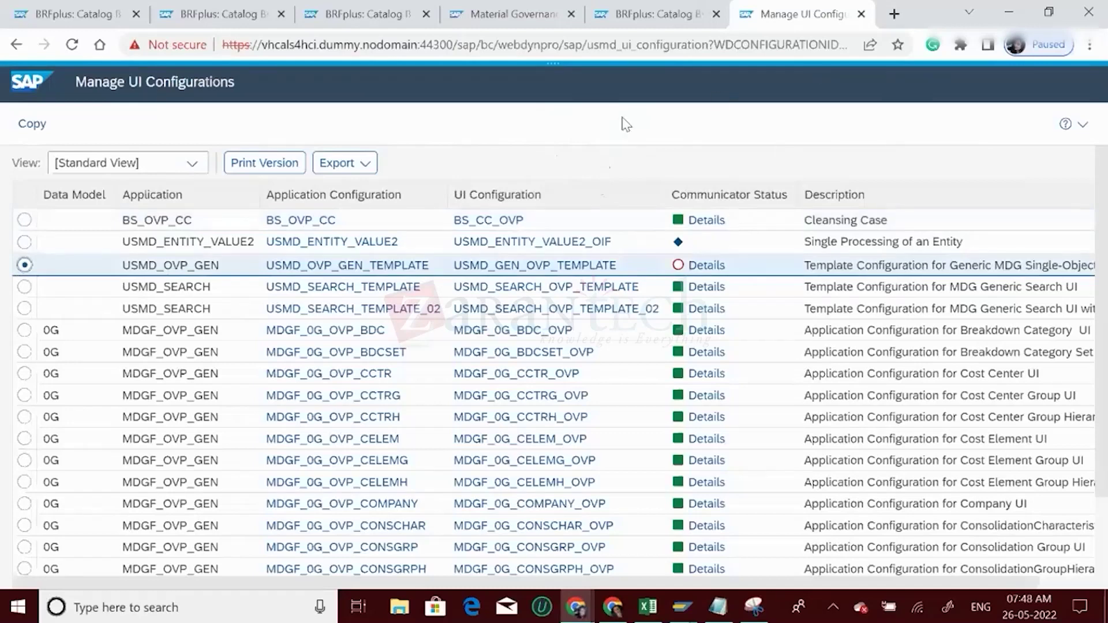
pyautogui.click(29, 125)
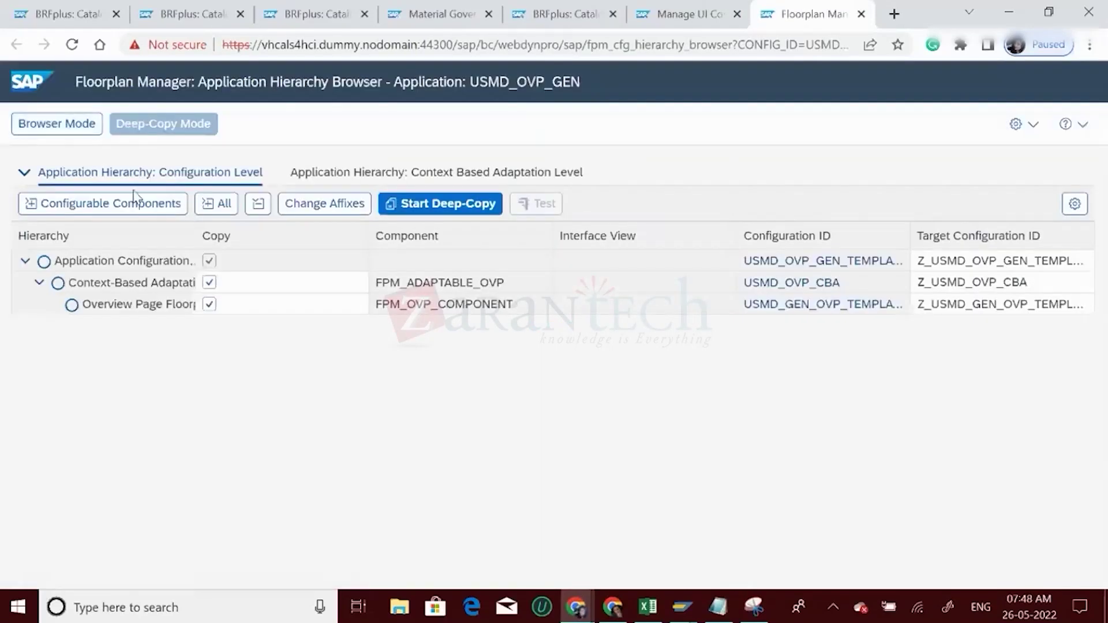
# - Set the prefix of the target configuration IDs to Z3
pyautogui.click(292, 210)
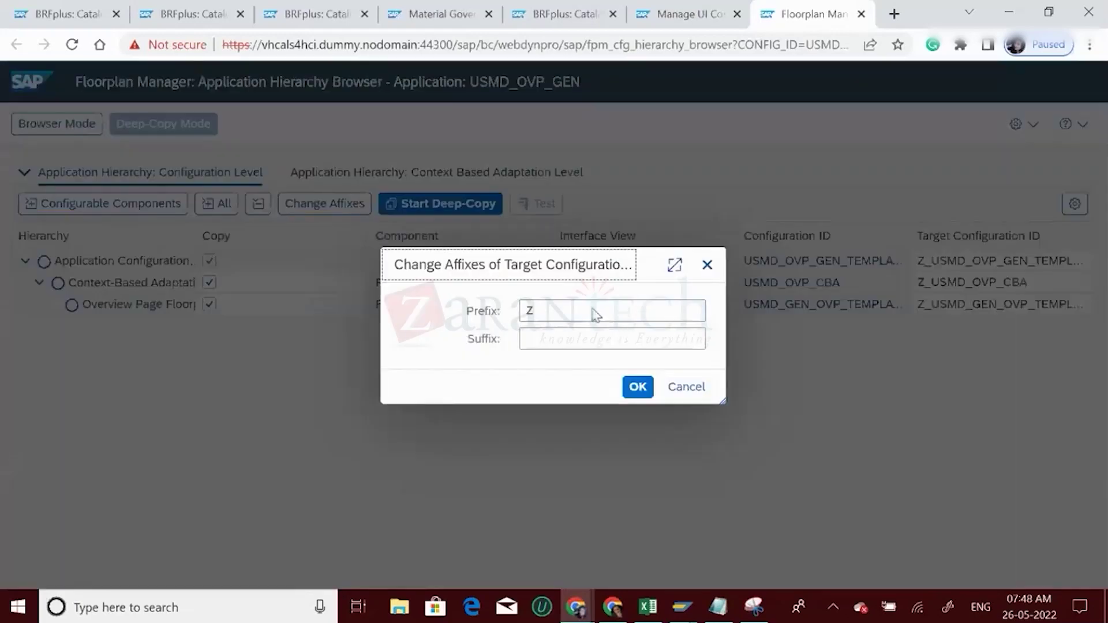
pyautogui.click(536, 310)
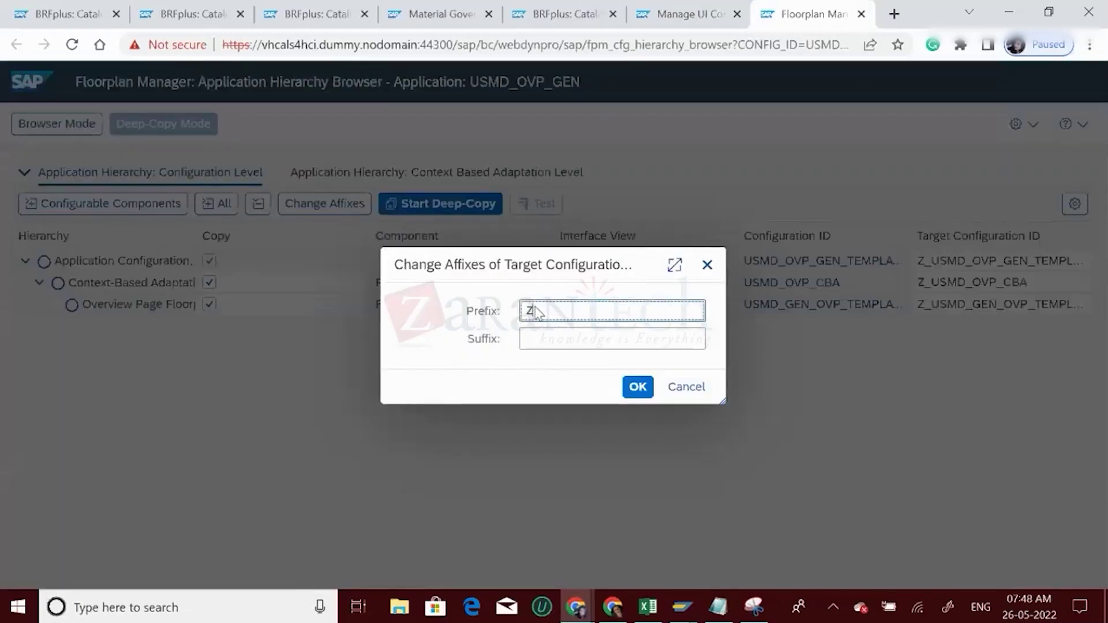
pyautogui.write('3')
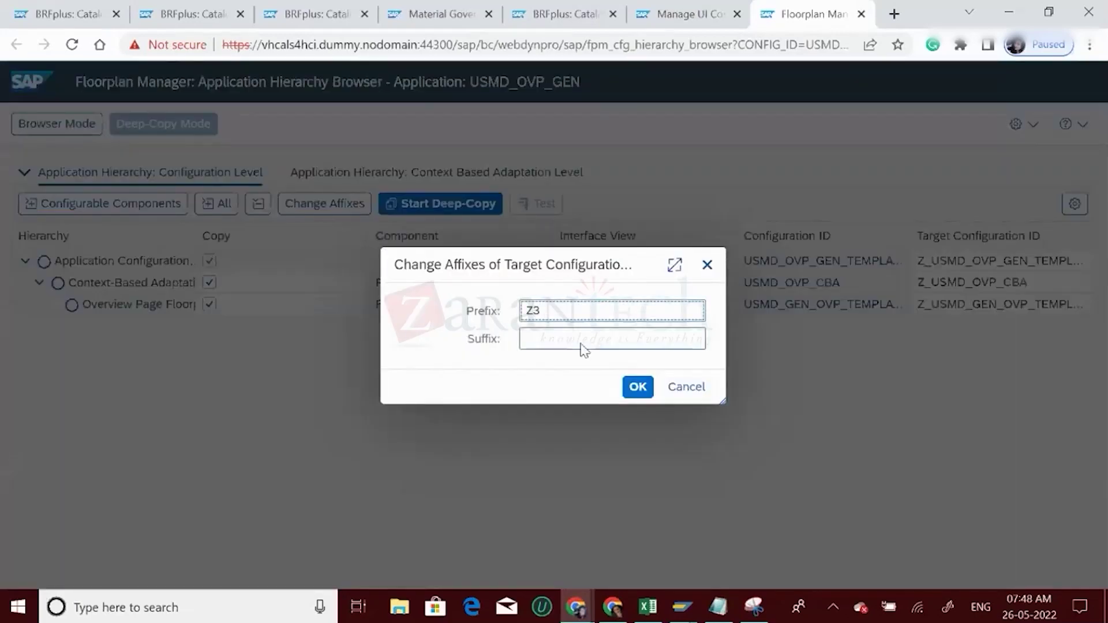
pyautogui.click(638, 387)
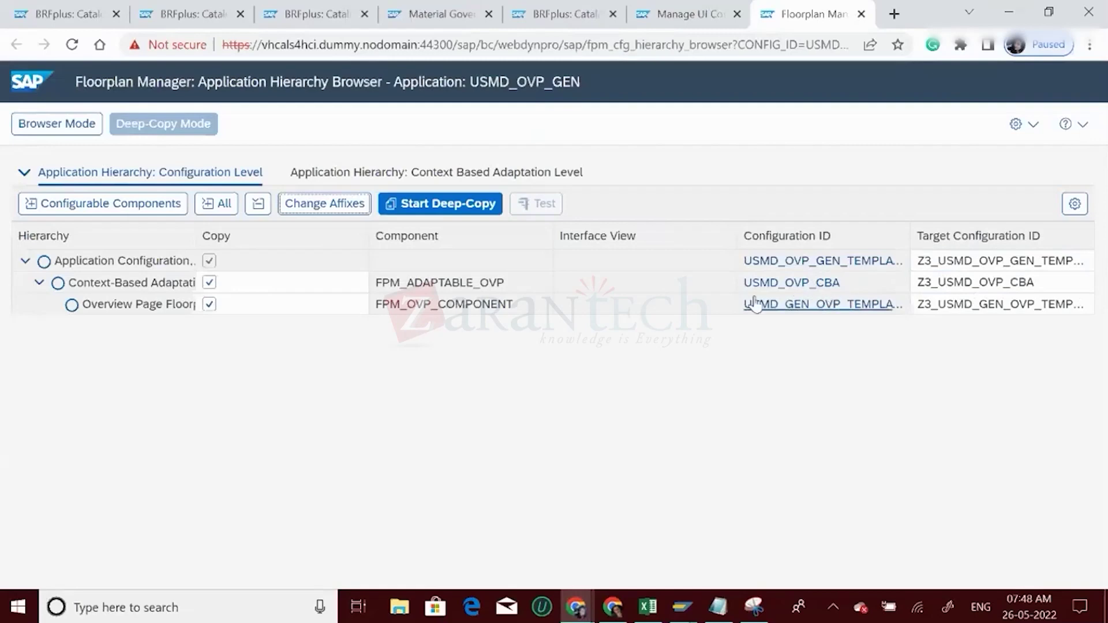
# - Deep-copy the configuration hierarchy as a local object and dismiss the resulting message
pyautogui.click(440, 205)
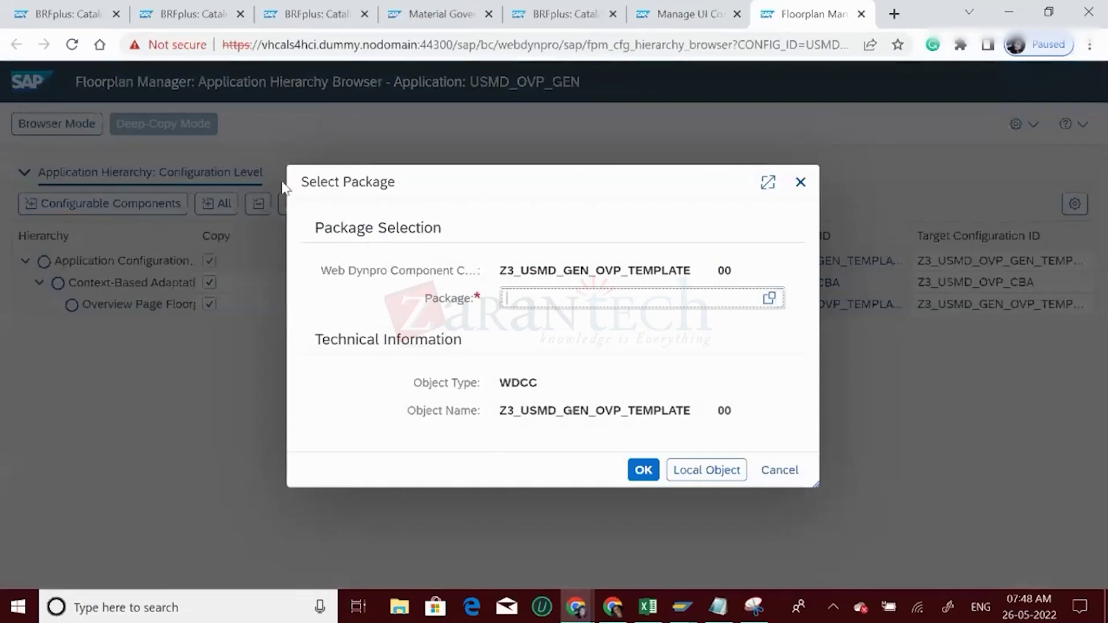
pyautogui.click(640, 469)
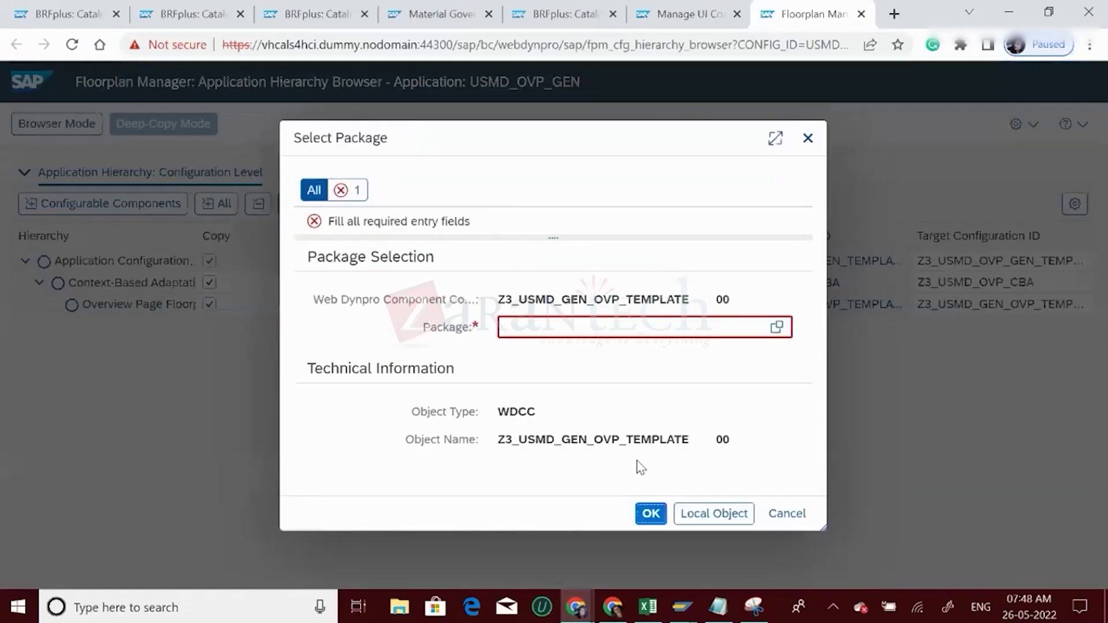
pyautogui.click(709, 515)
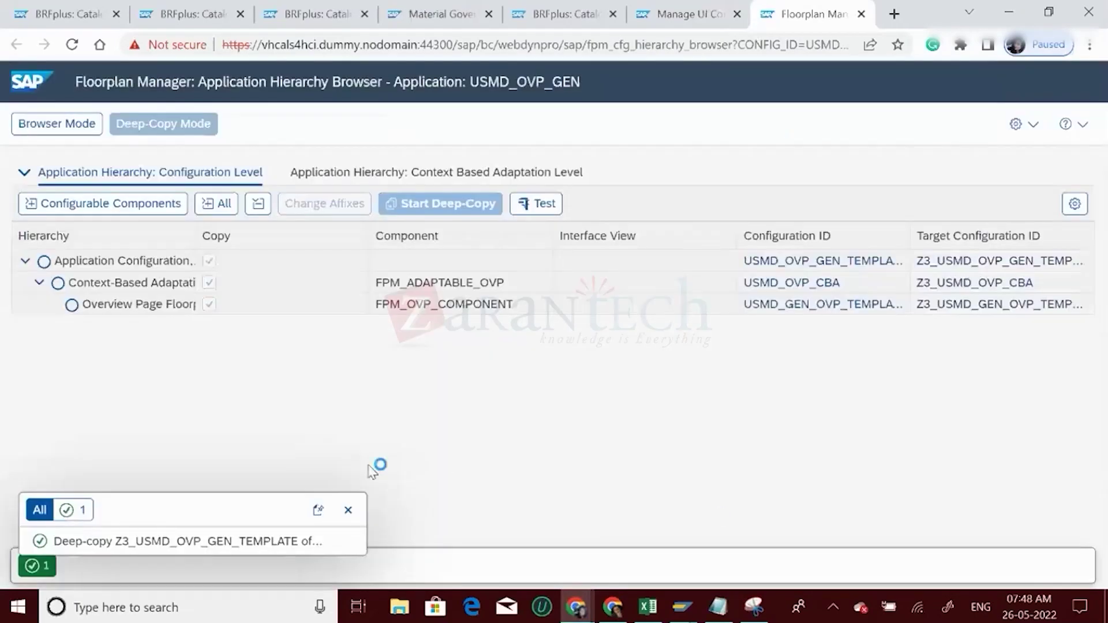
pyautogui.click(347, 511)
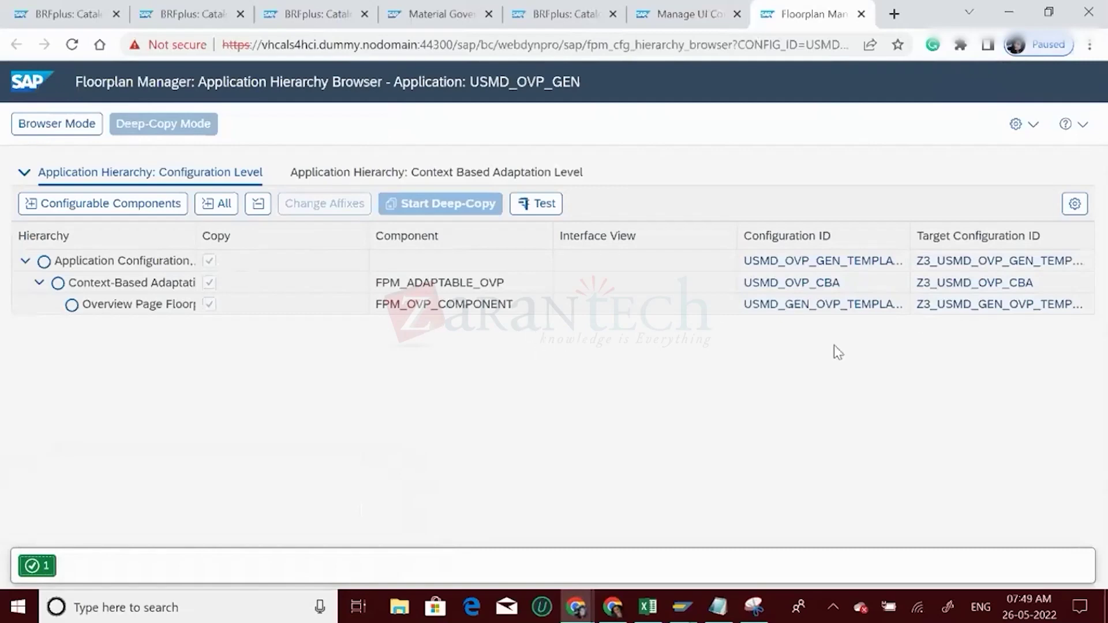
# - Open the copied application configuration Z3_USMD_OVP_GEN_TEMPLATE in edit mode and go to its USMD_OTC parameter
pyautogui.click(1008, 263)
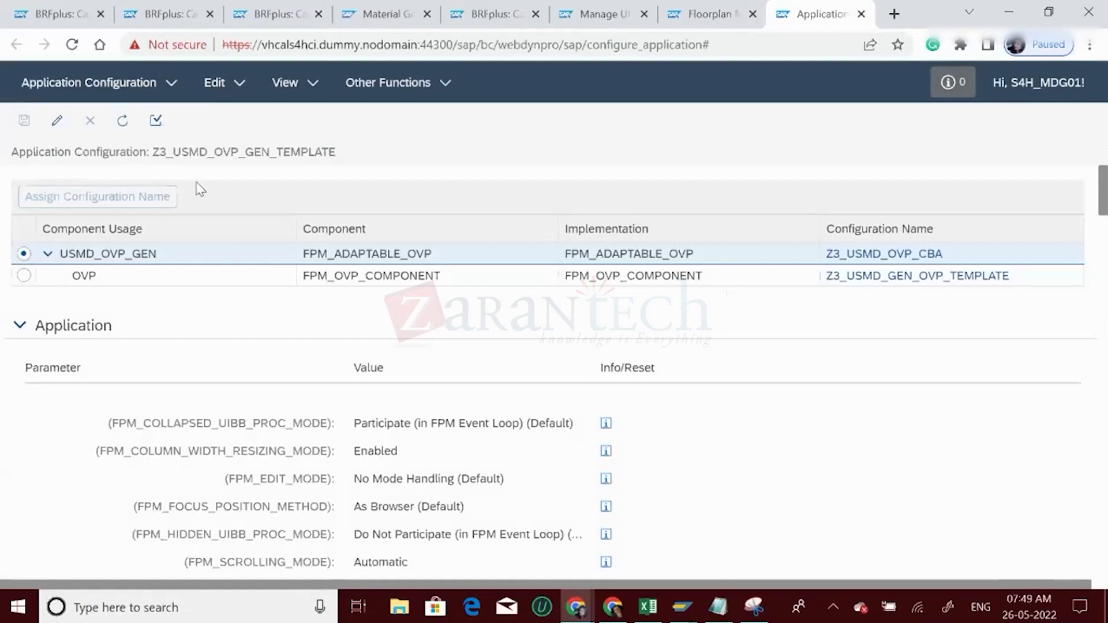
pyautogui.click(56, 121)
pyautogui.scroll(-1, 1104, 324)
pyautogui.scroll(-5, 1104, 324)
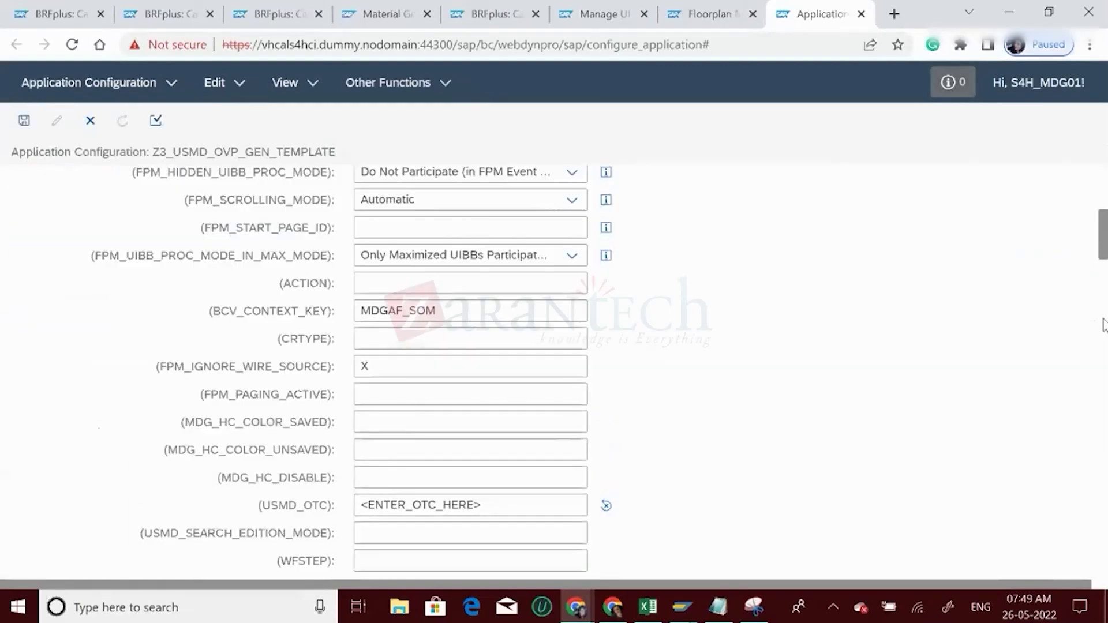
# - Copy the business object type ZBO_UIC from the UI Modeling sheet of the Training Excel workbook and return to the configuration in Chrome
pyautogui.click(508, 500)
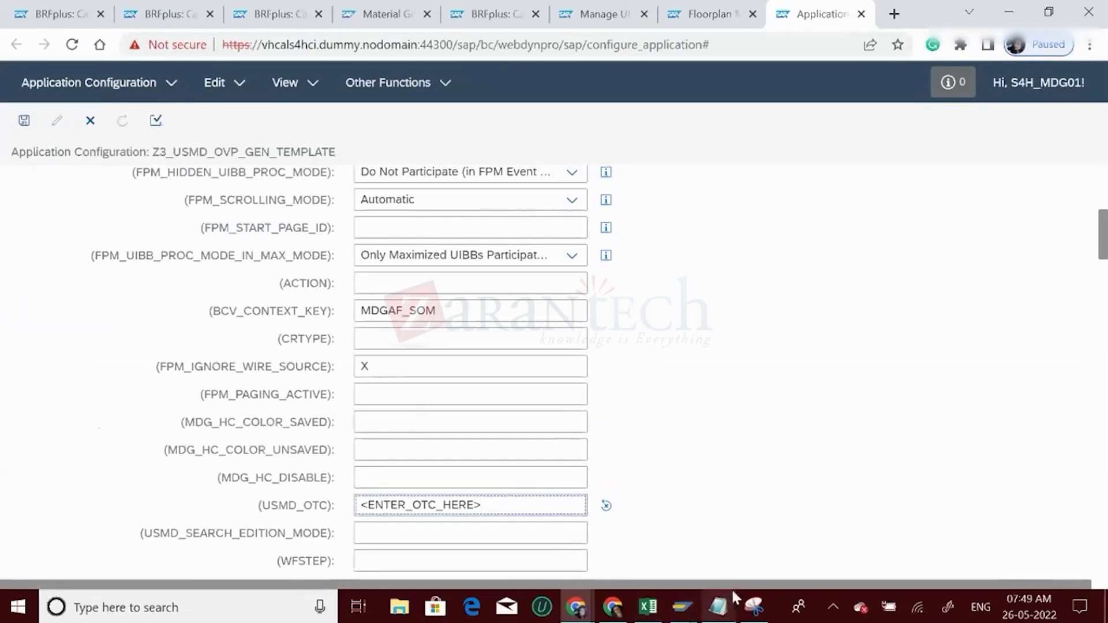
pyautogui.click(649, 611)
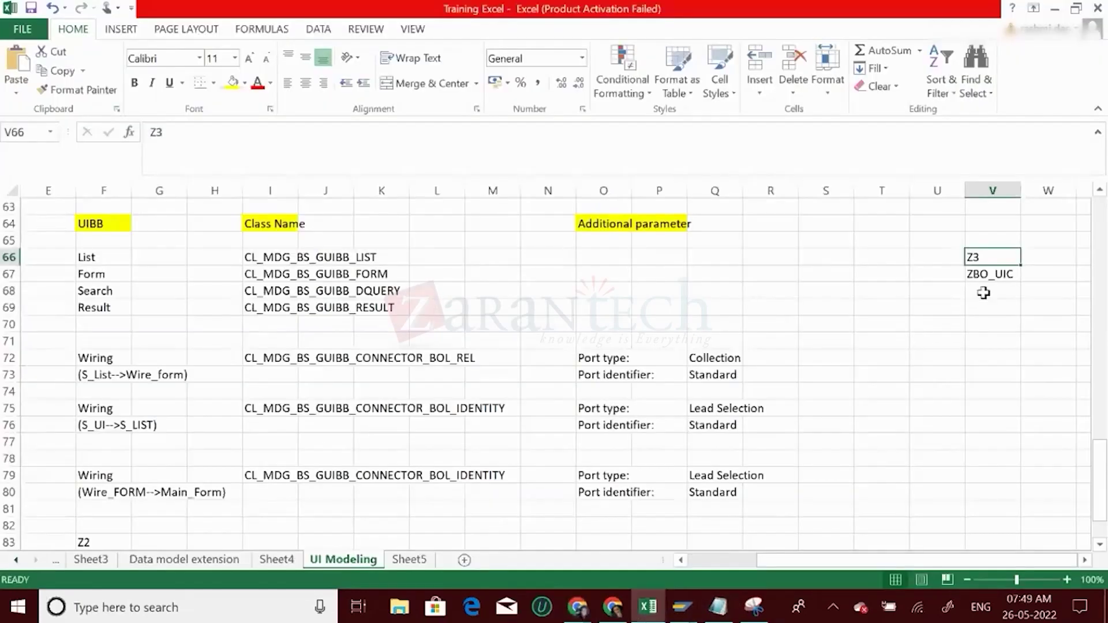
pyautogui.click(990, 274)
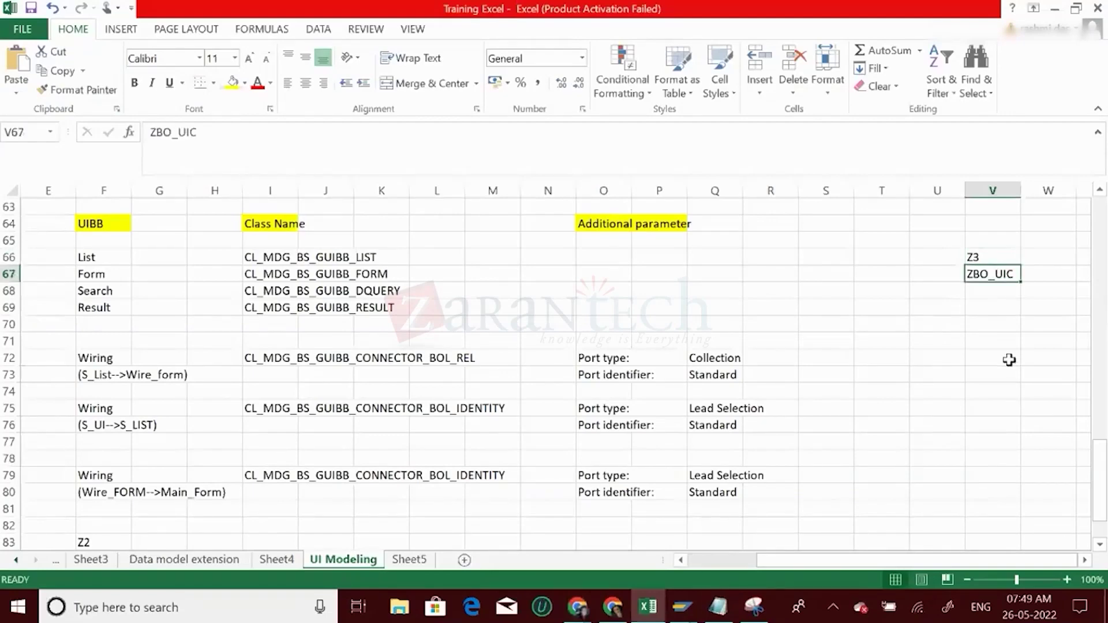
pyautogui.hotkey('ctrl', 'c')
pyautogui.hotkey('alt', 'Tab')
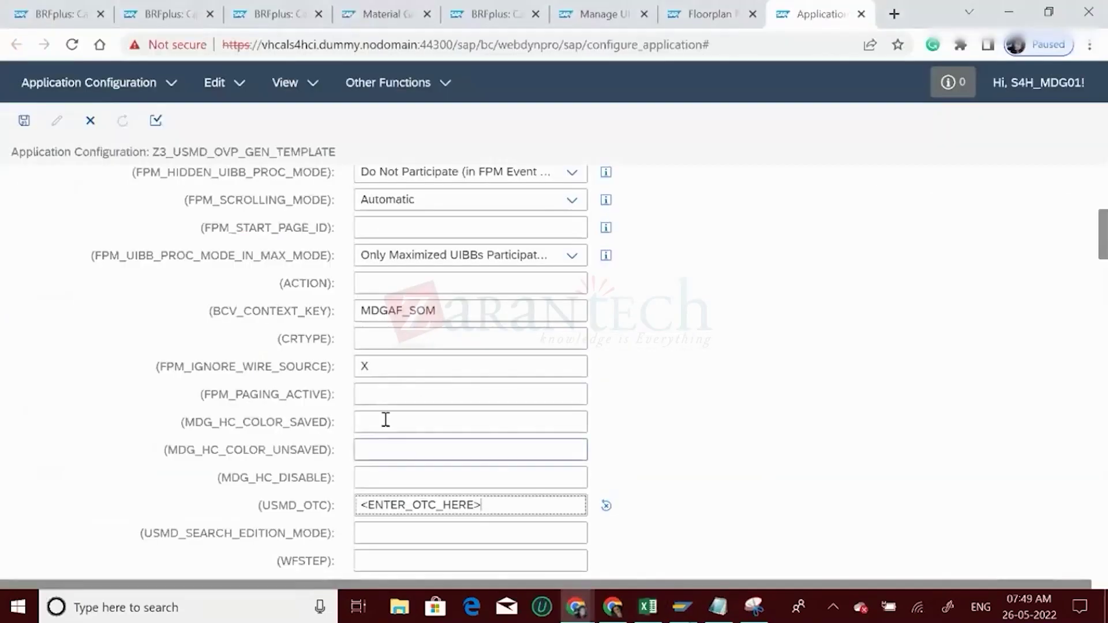
# - Replace the USMD_OTC placeholder with ZBO_UIC, save the application configuration and dismiss the message
pyautogui.press('BackSpace')
pyautogui.press('BackSpace')
pyautogui.press('BackSpace')
pyautogui.press('BackSpace')
pyautogui.press('BackSpace')
pyautogui.press('BackSpace')
pyautogui.press('BackSpace')
pyautogui.press('BackSpace')
pyautogui.press('BackSpace')
pyautogui.press('BackSpace')
pyautogui.press('BackSpace')
pyautogui.press('BackSpace')
pyautogui.press('BackSpace')
pyautogui.press('BackSpace')
pyautogui.press('BackSpace')
pyautogui.press('BackSpace')
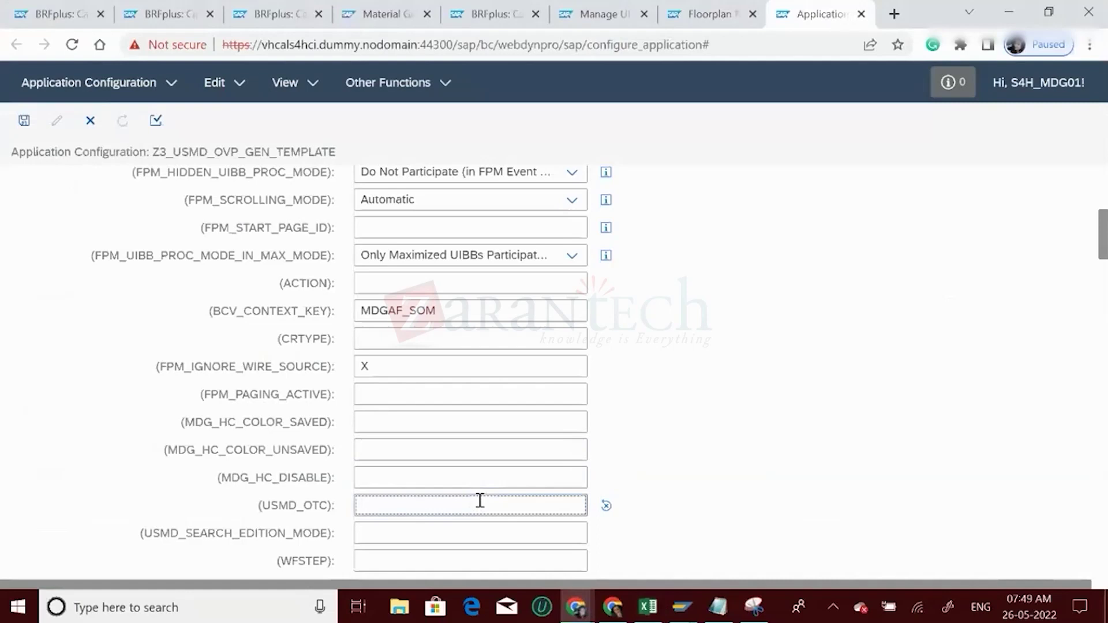
pyautogui.hotkey('ctrl', 'v')
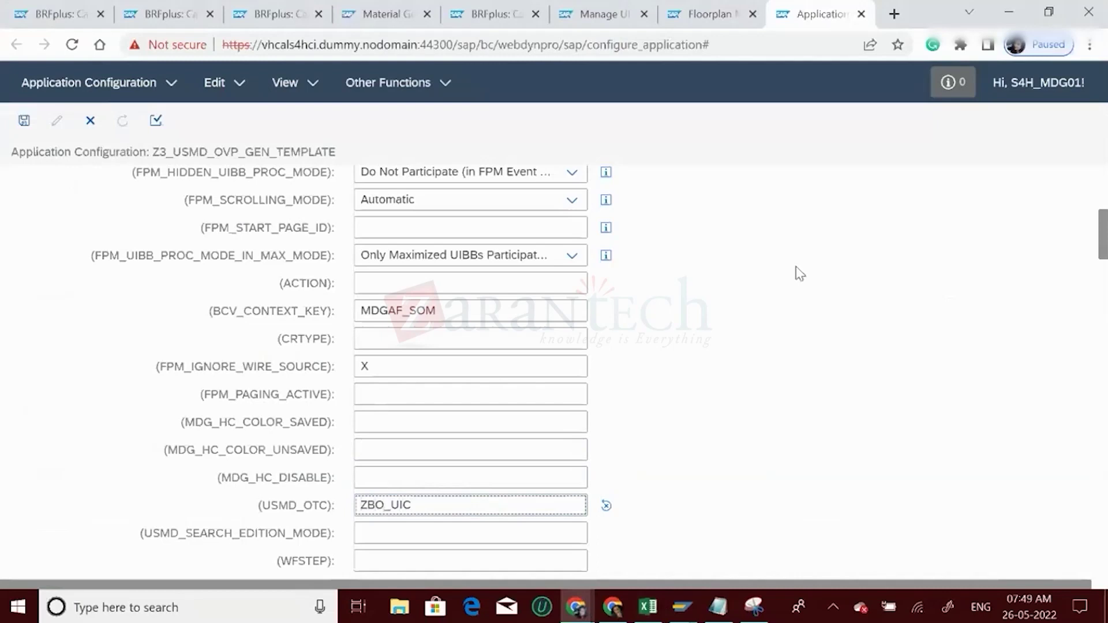
pyautogui.click(19, 124)
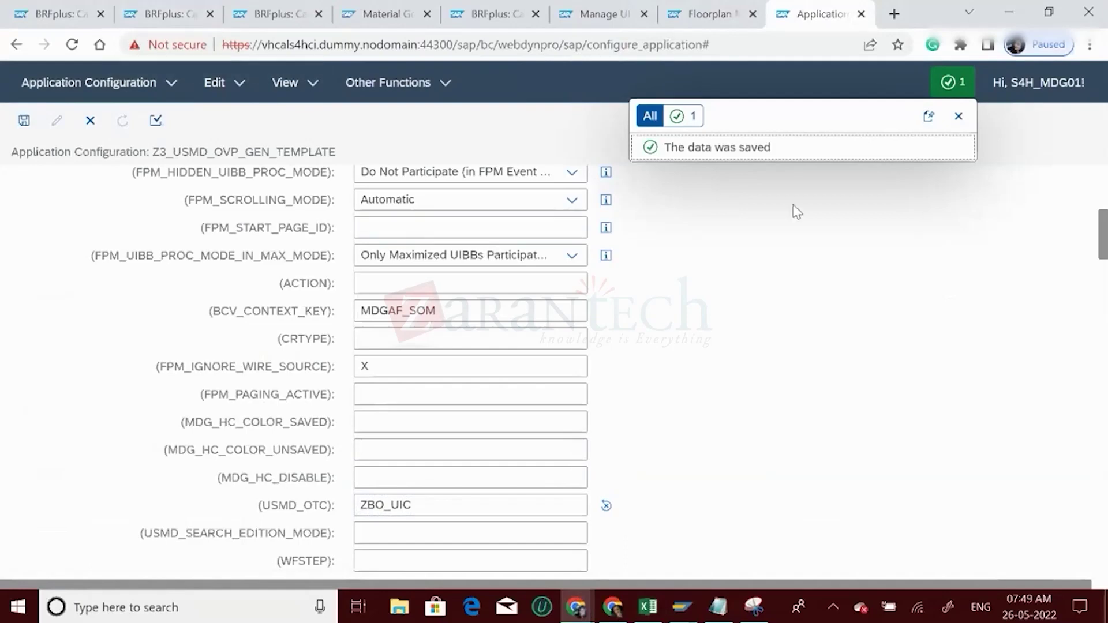
pyautogui.click(959, 116)
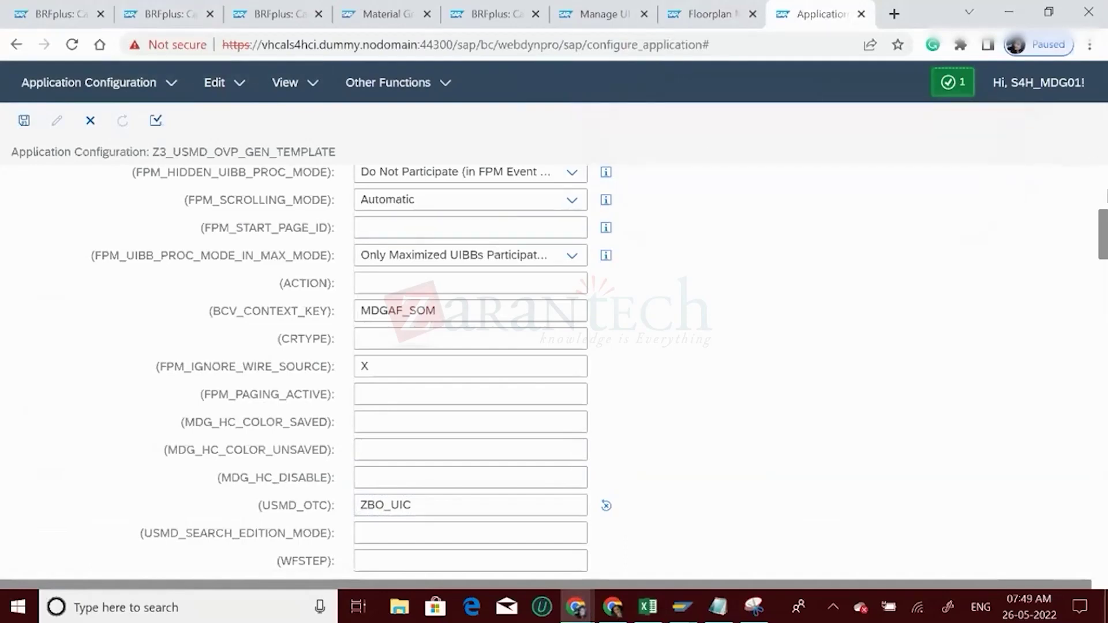
# - Open the context-based adaptation configuration Z3_USMD_OVP_CBA and save it with schema USMD_GEN
pyautogui.scroll(10, 554, 347)
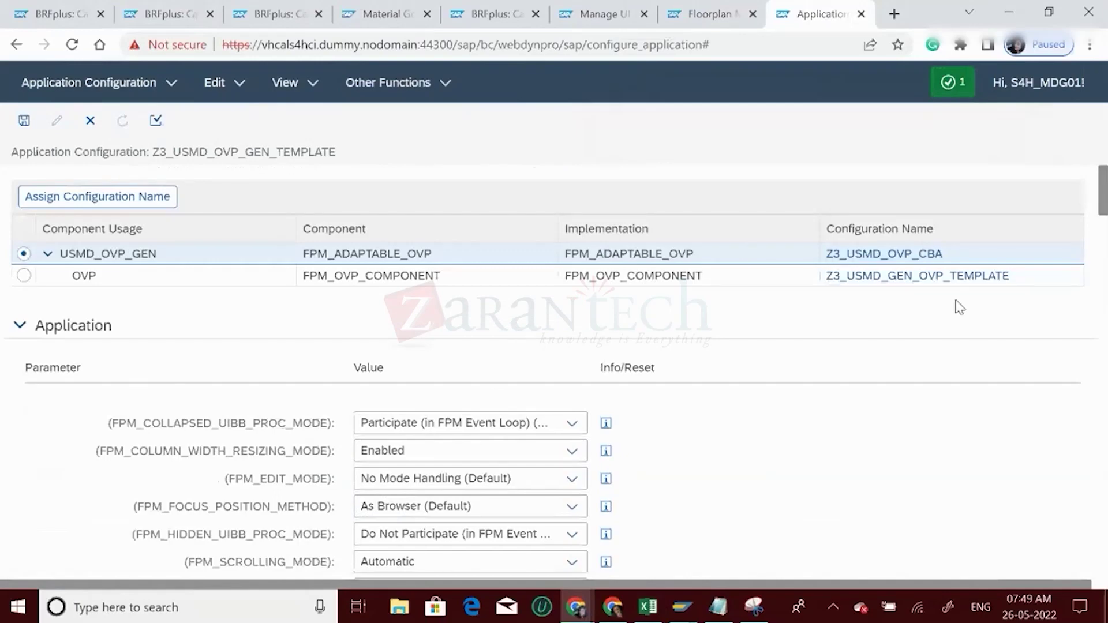
pyautogui.click(898, 260)
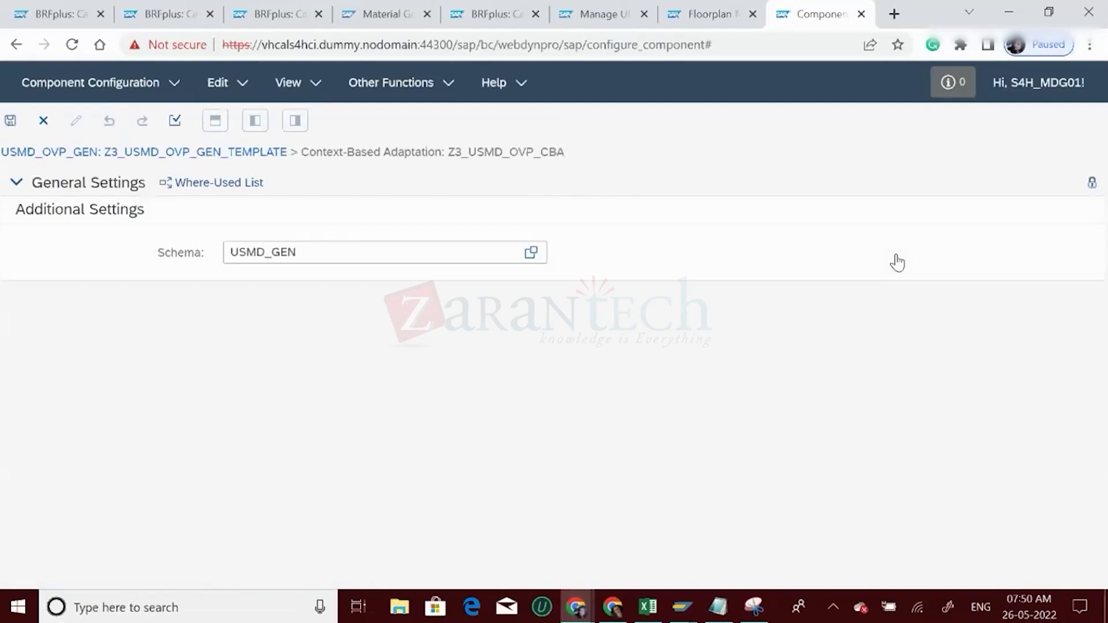
pyautogui.click(9, 120)
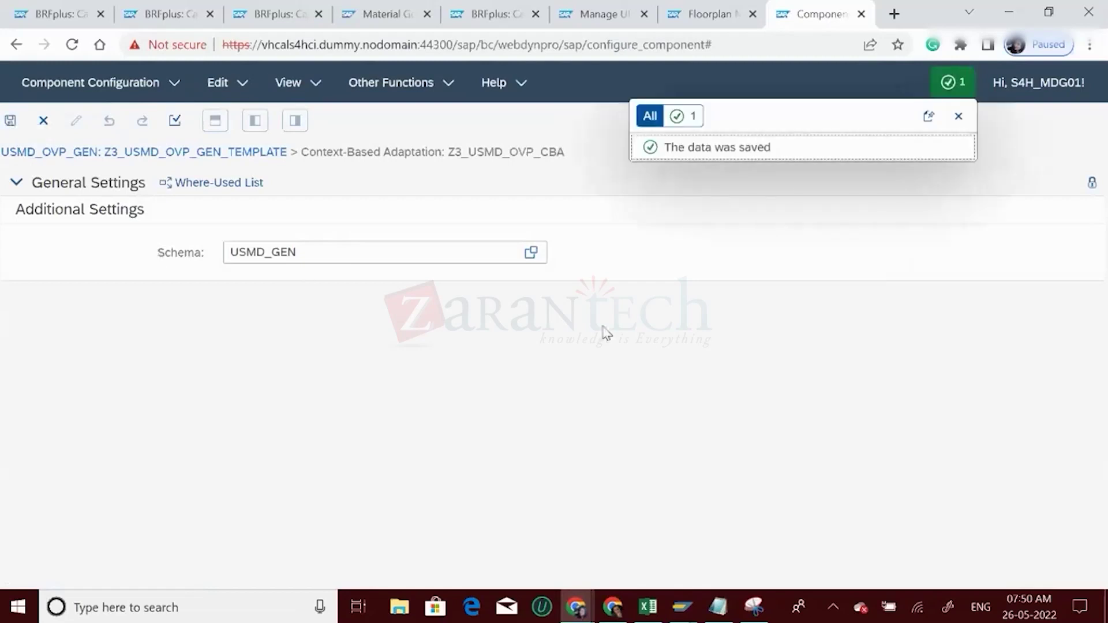
pyautogui.click(956, 118)
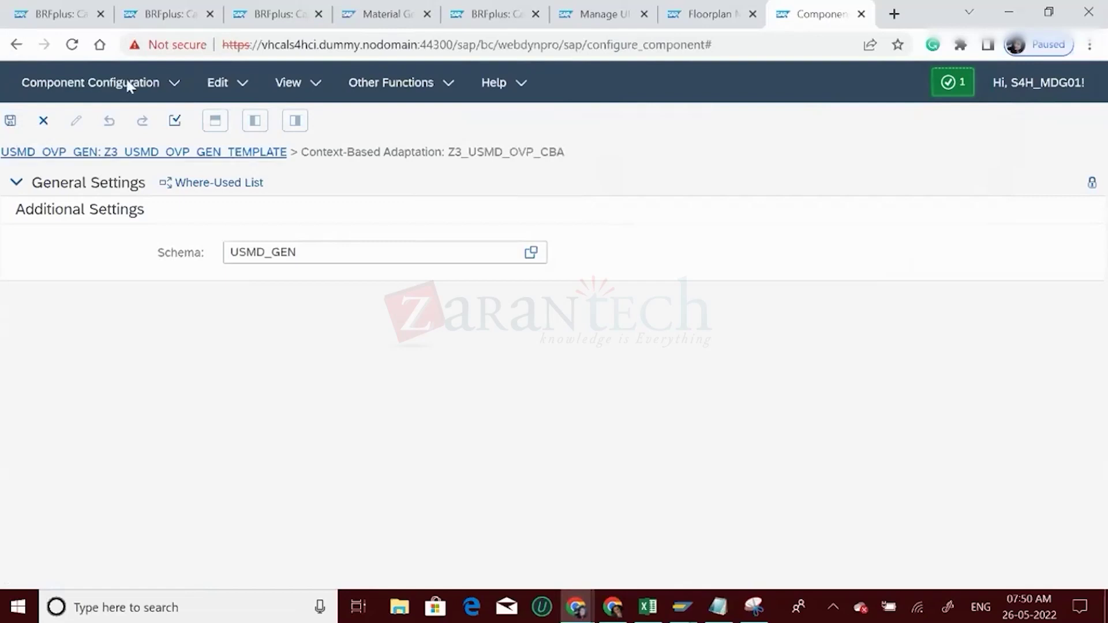
pyautogui.click(10, 121)
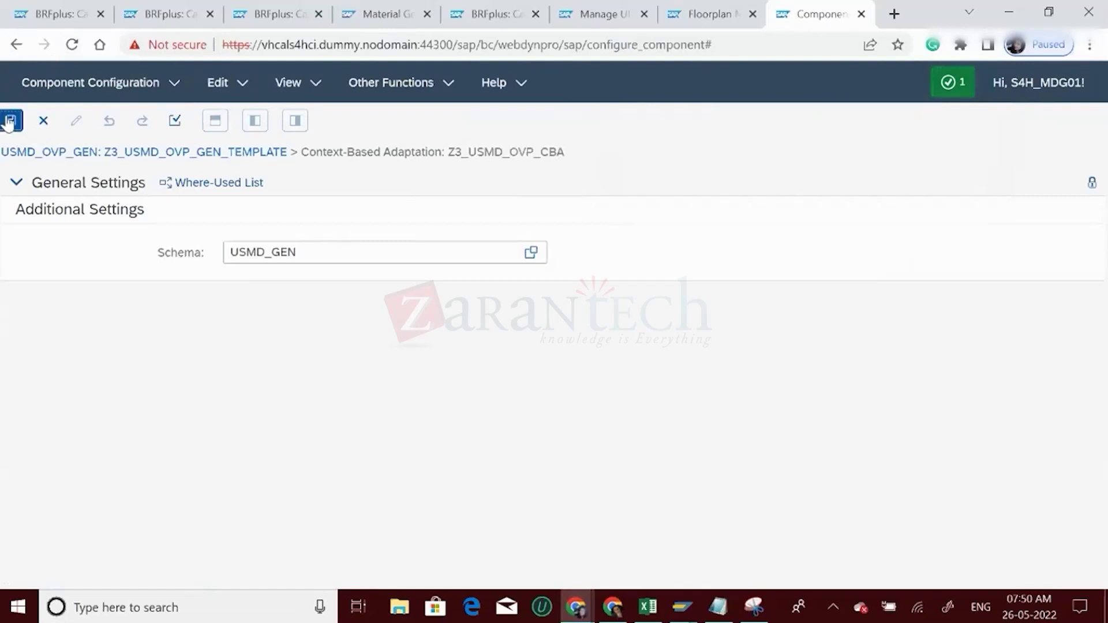
# - Return to the Z3_USMD_OVP_GEN_TEMPLATE application configuration, save it and dismiss the message
pyautogui.click(230, 155)
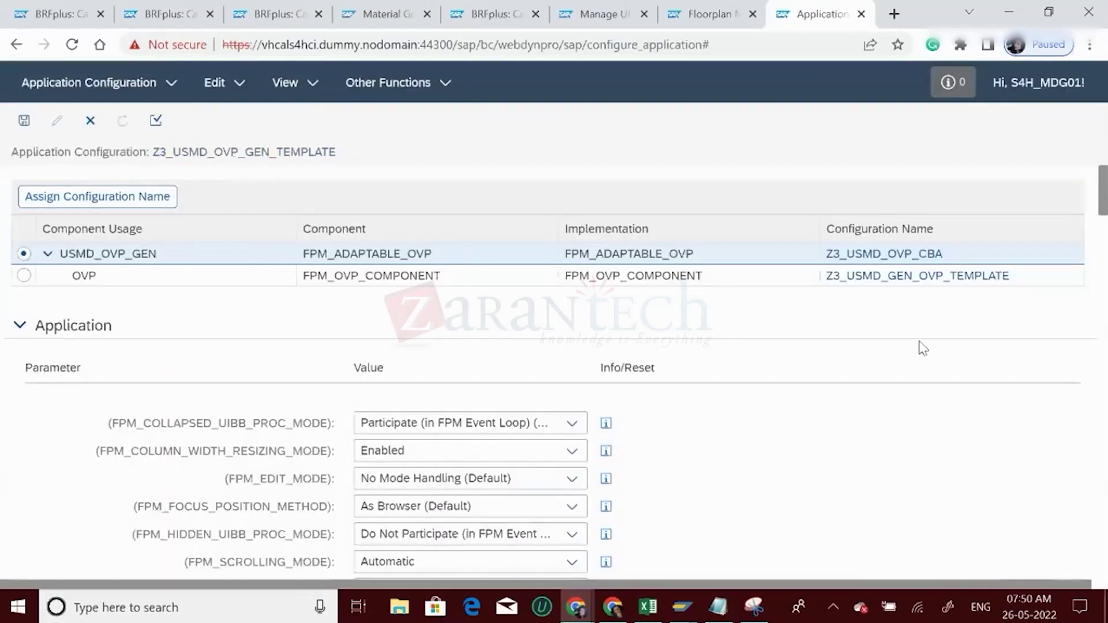
pyautogui.click(24, 120)
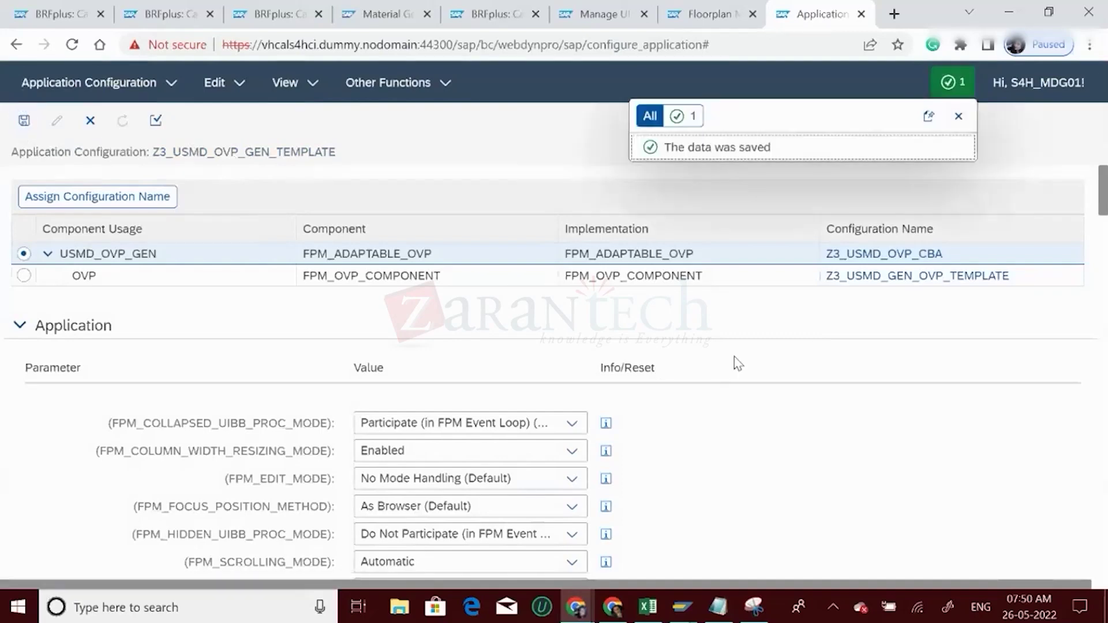
pyautogui.click(959, 117)
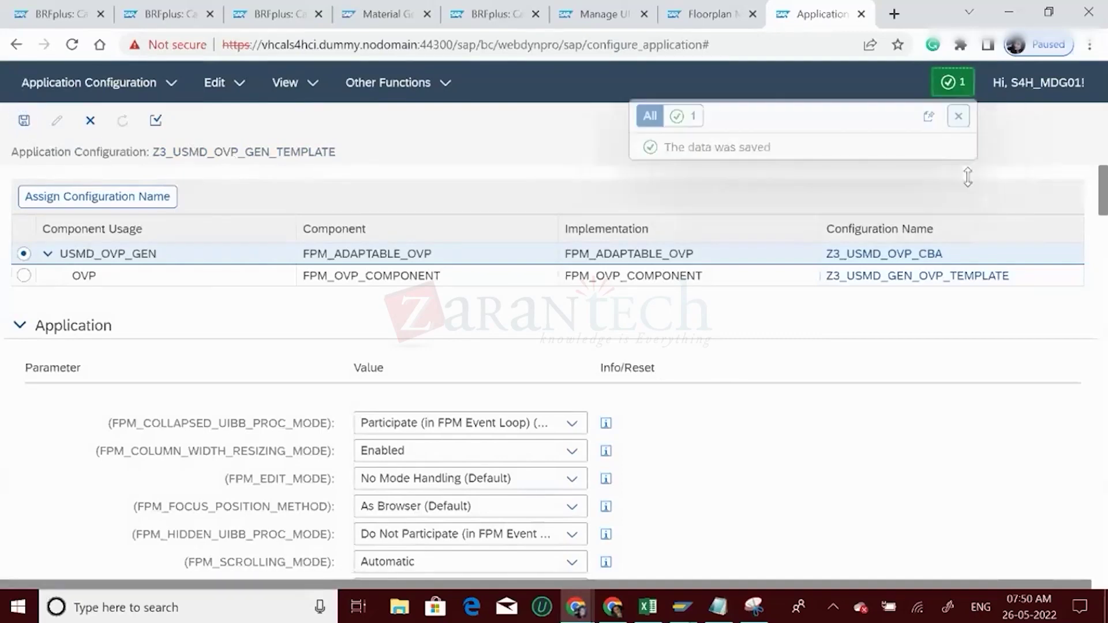
# - Open the overview page configuration Z3_USMD_GEN_OVP_TEMPLATE, shrink the Adaptations area, and select the column inside SECTION_1 in the preview
pyautogui.click(929, 277)
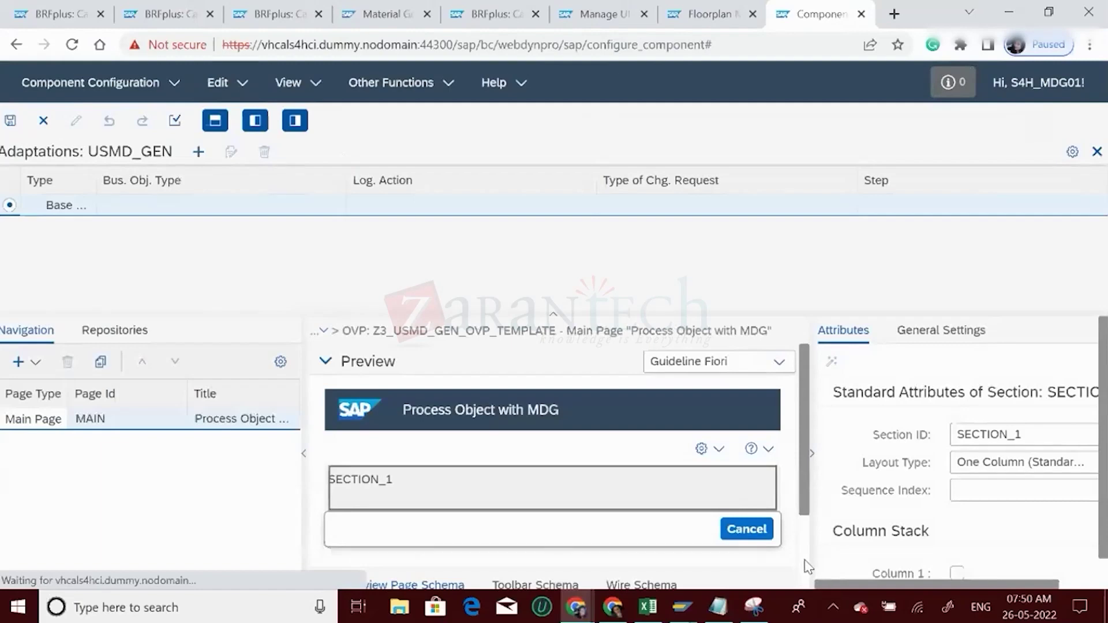
pyautogui.scroll(-3, 807, 566)
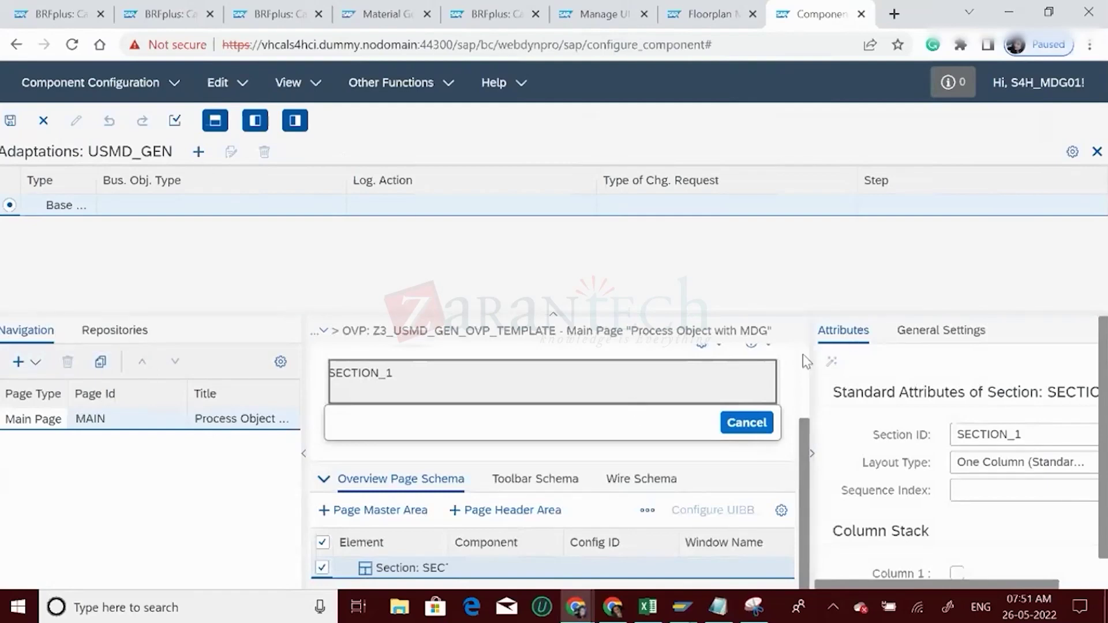
pyautogui.scroll(2, 807, 362)
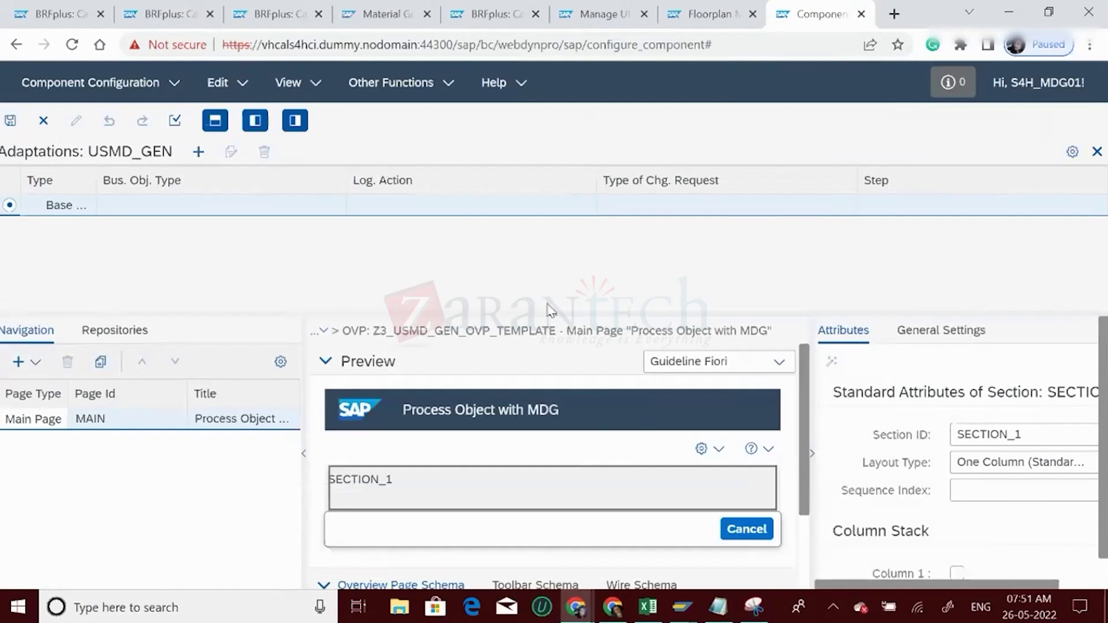
pyautogui.moveTo(550, 313); pyautogui.dragTo(623, 214)
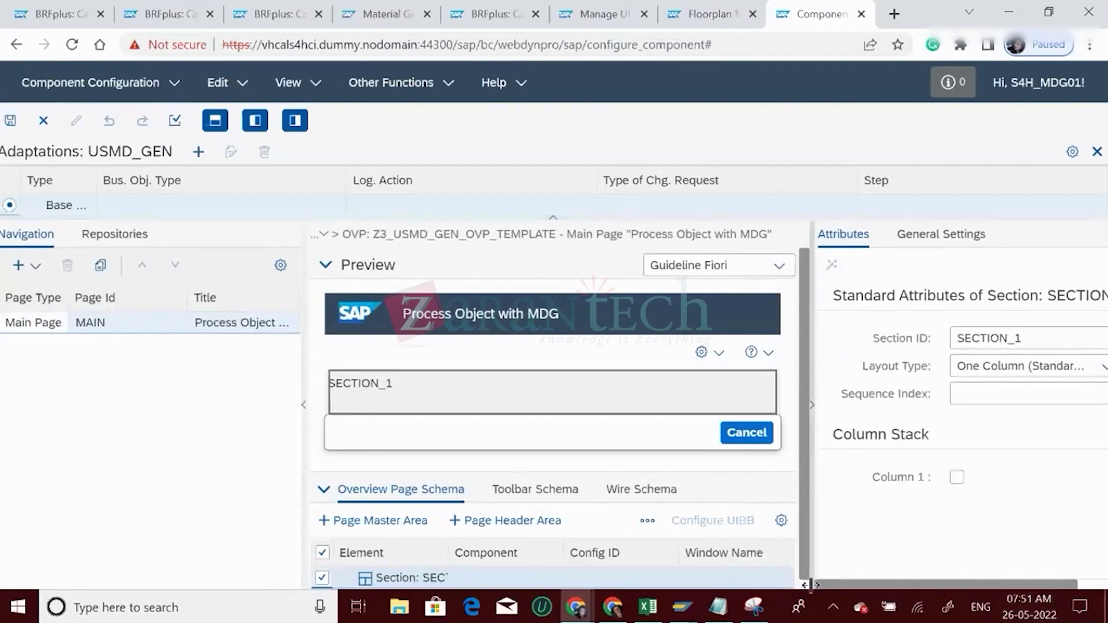
pyautogui.scroll(-1, 808, 588)
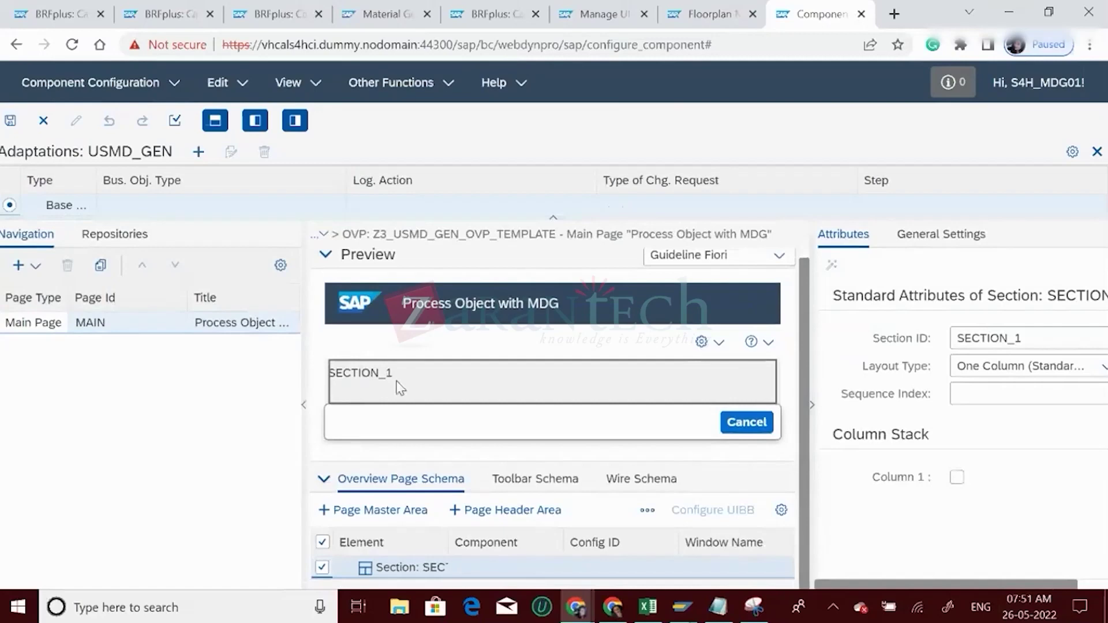
pyautogui.click(430, 402)
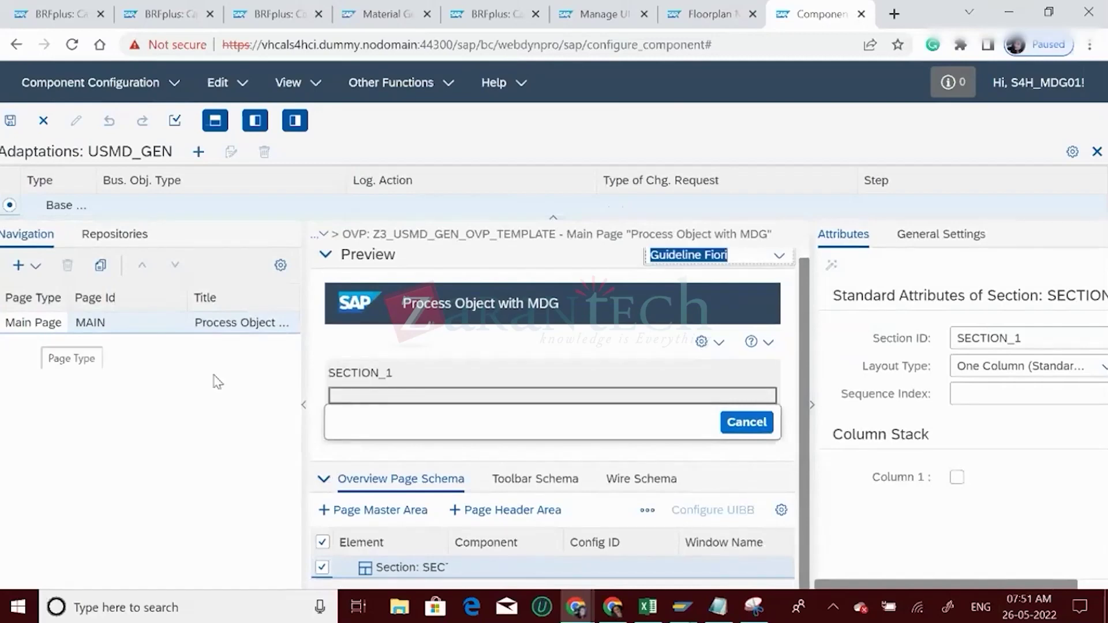
pyautogui.click(421, 440)
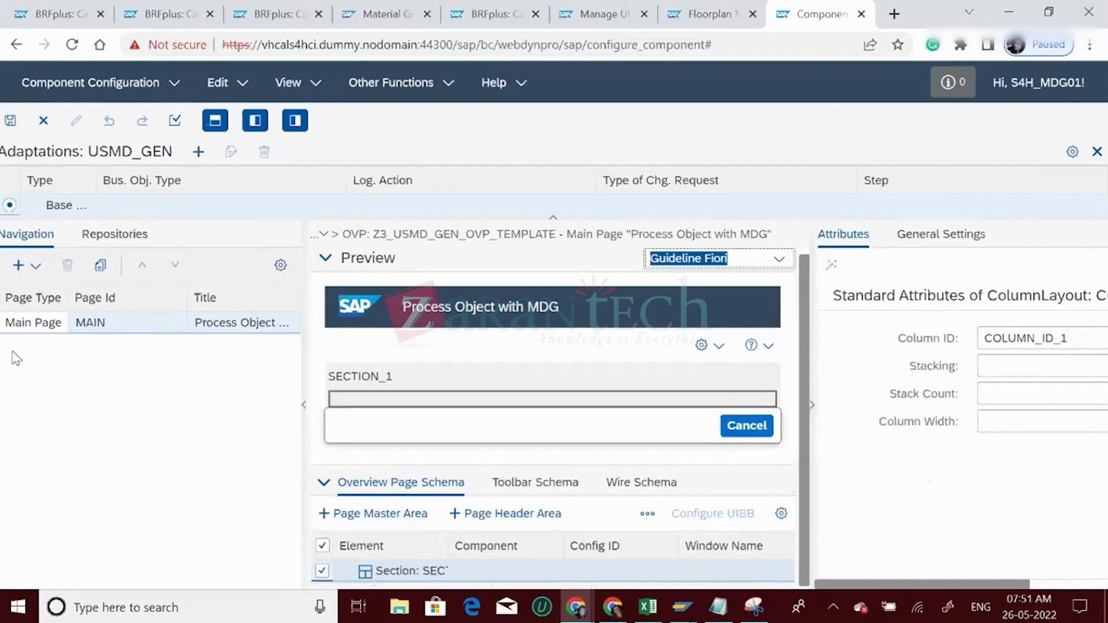
# - Add an initial page with page ID INIT and title Search Material
pyautogui.click(19, 269)
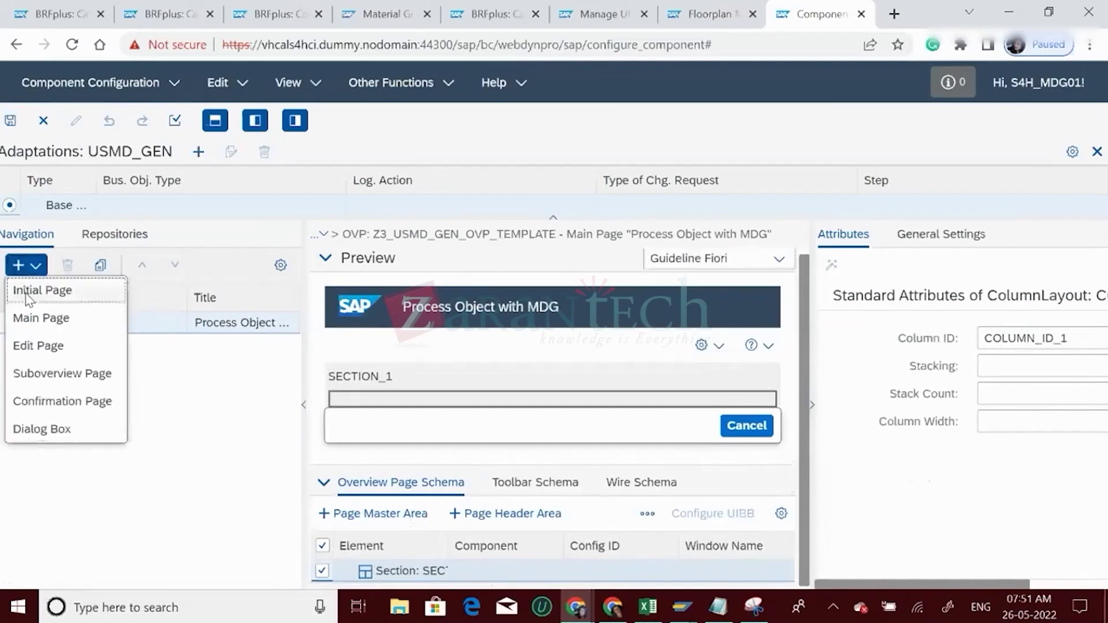
pyautogui.click(24, 291)
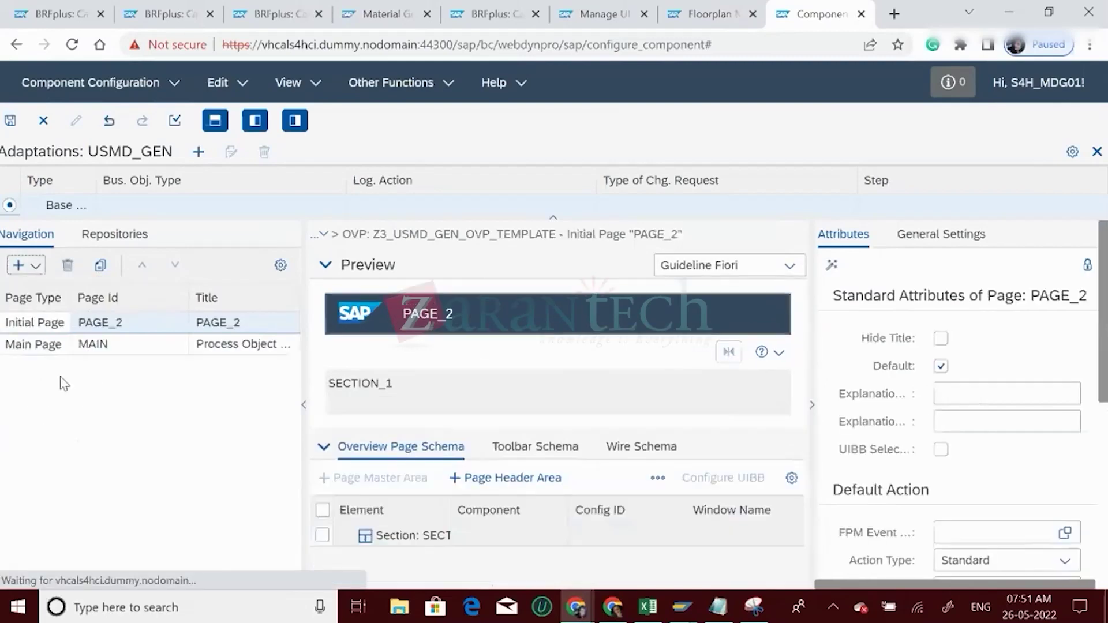
pyautogui.click(130, 325)
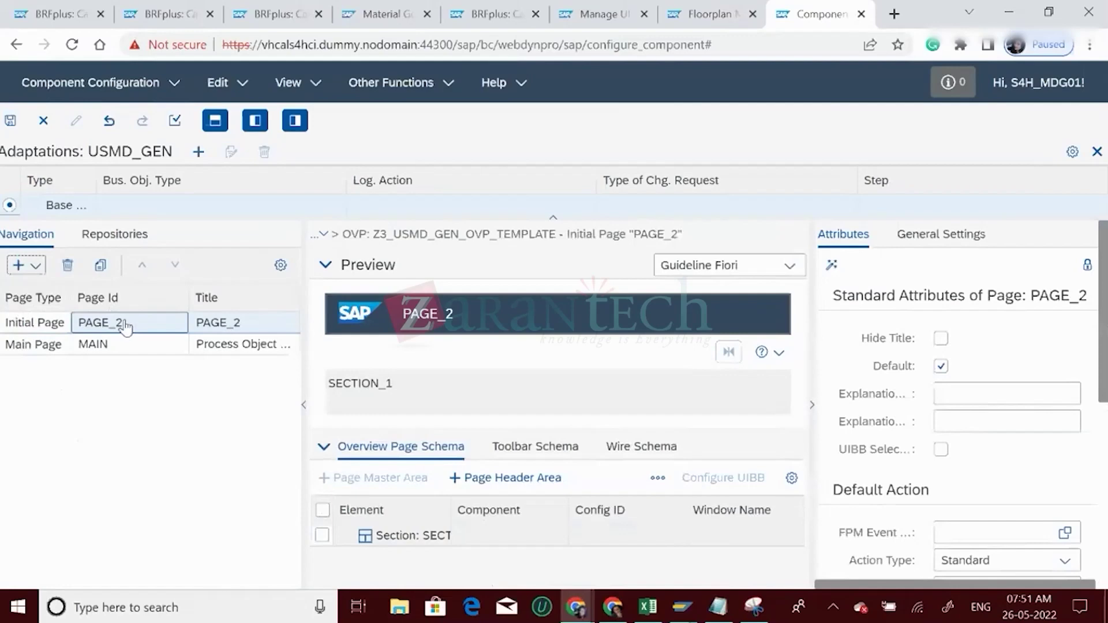
pyautogui.doubleClick(127, 327)
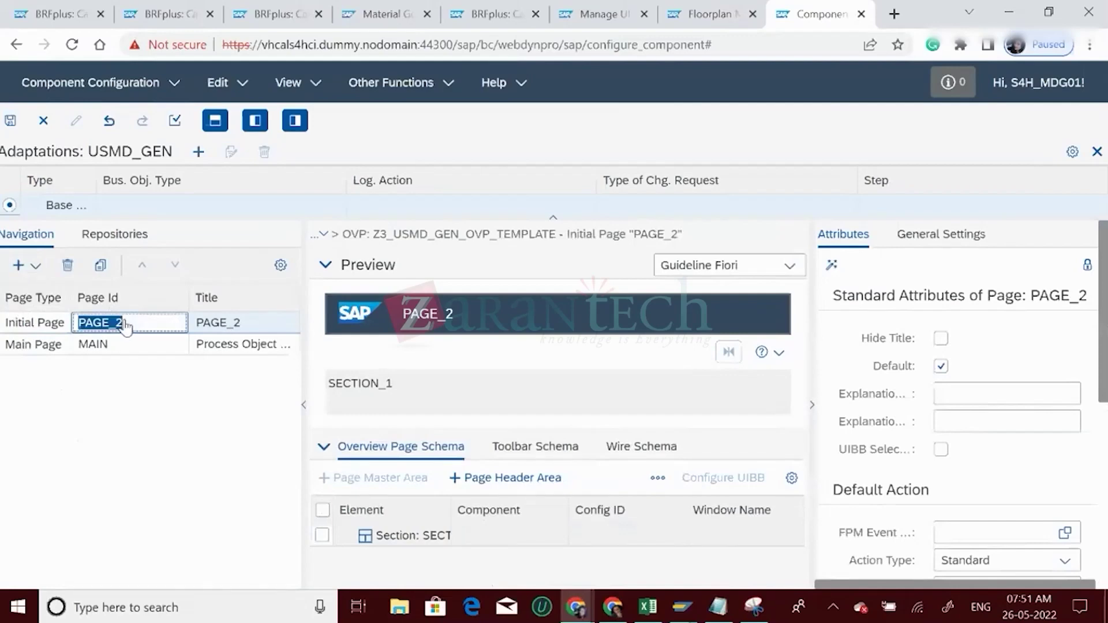
pyautogui.write('INIT')
pyautogui.click(245, 325)
pyautogui.doubleClick(243, 326)
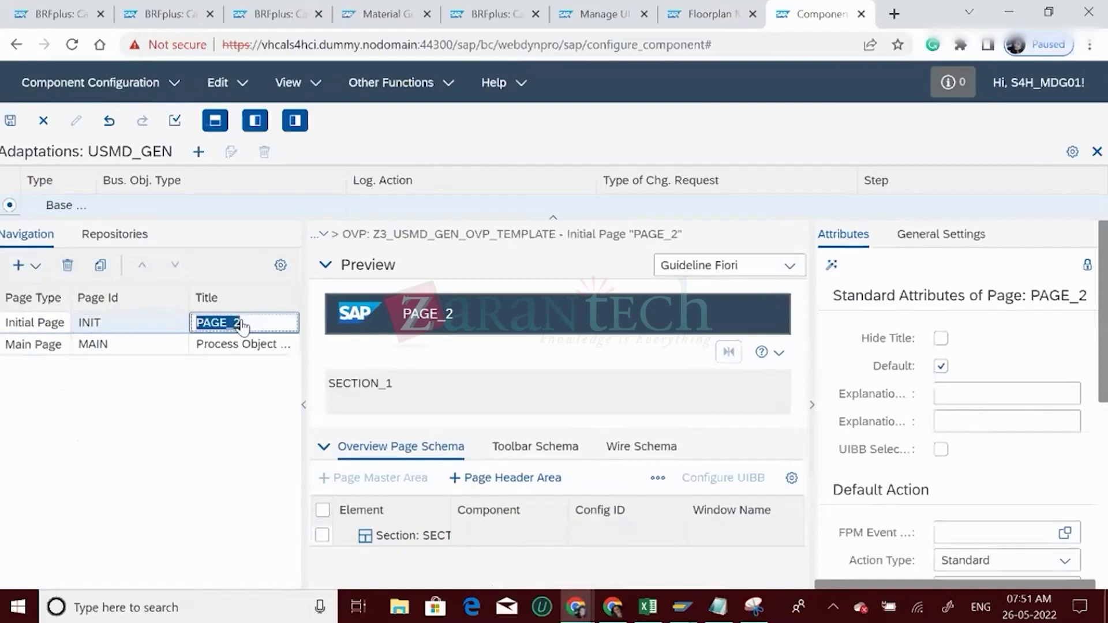
pyautogui.write('Search')
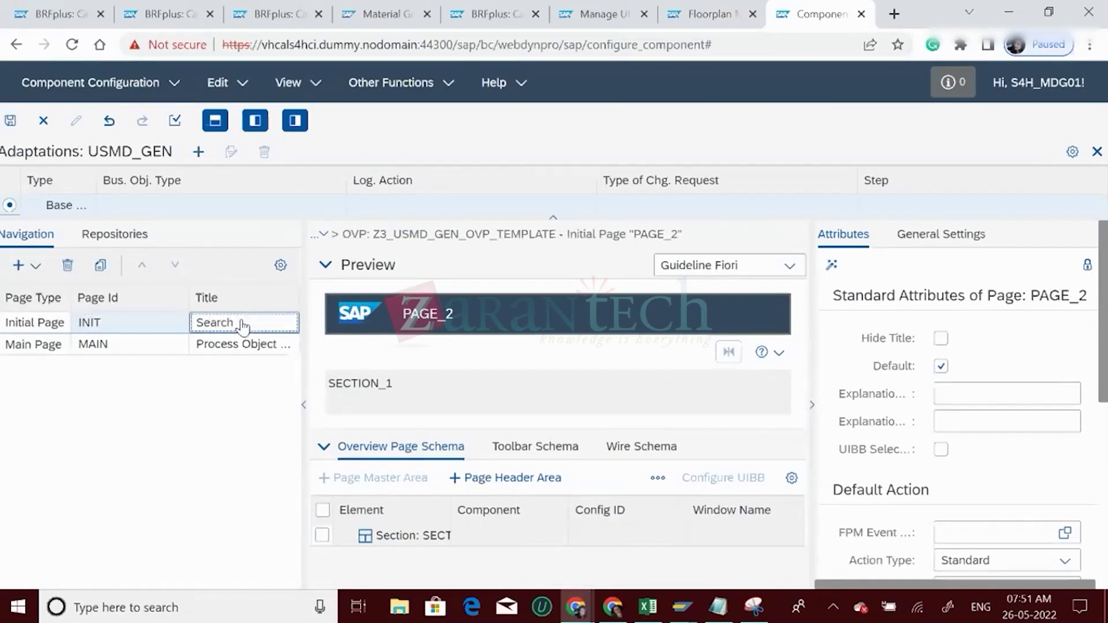
pyautogui.write(' Material')
pyautogui.click(22, 327)
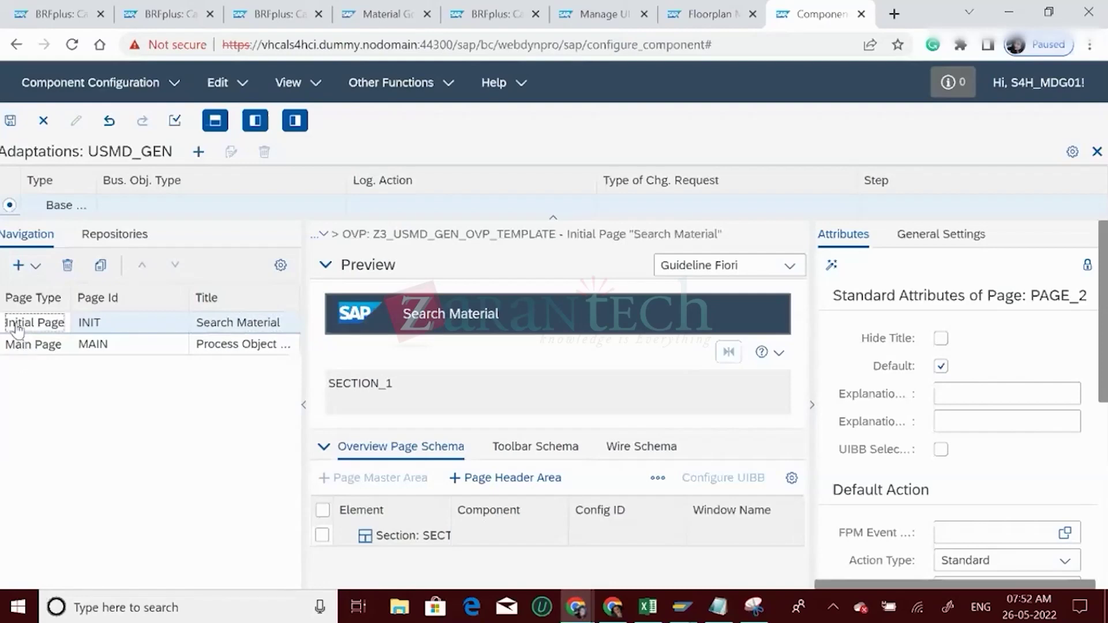
# - Display the main page MAIN for review, and go back to the page ID of the initial page
pyautogui.click(26, 345)
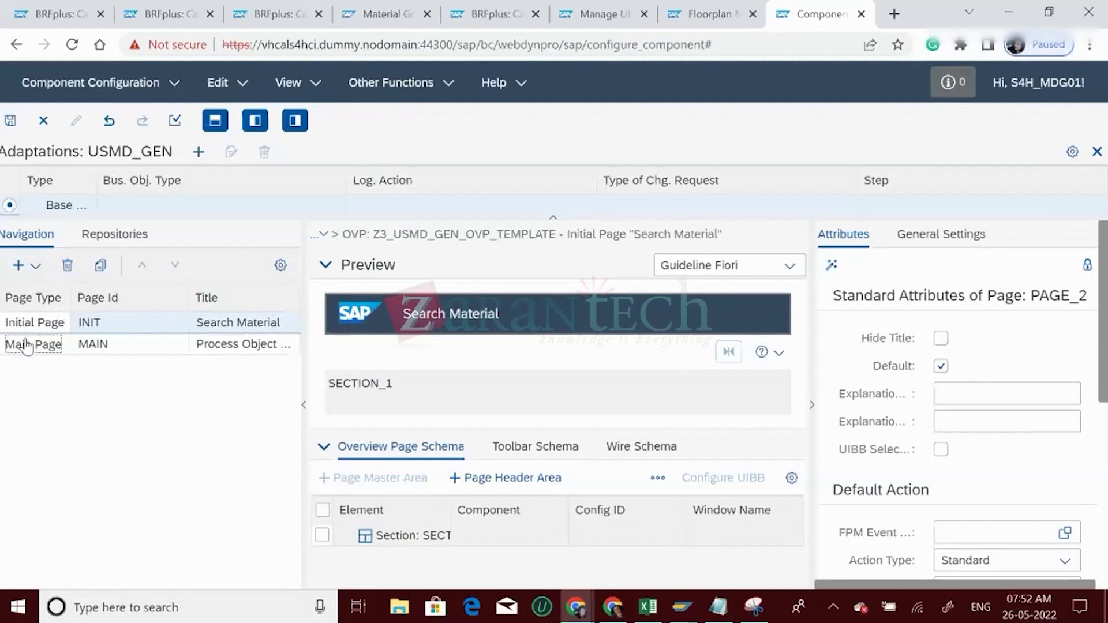
pyautogui.click(159, 346)
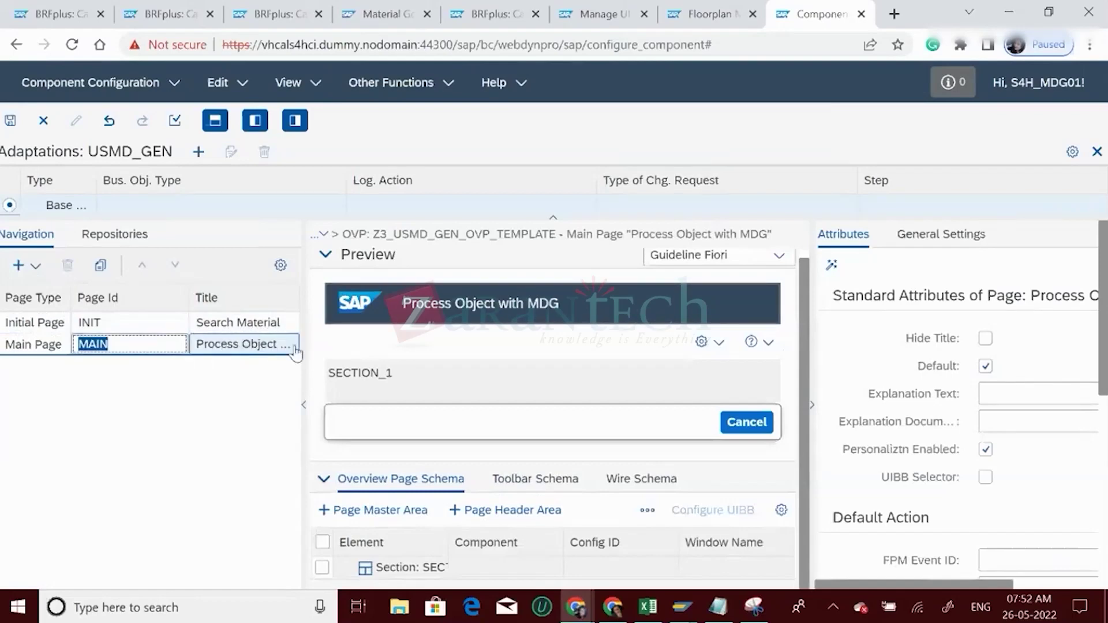
pyautogui.click(119, 325)
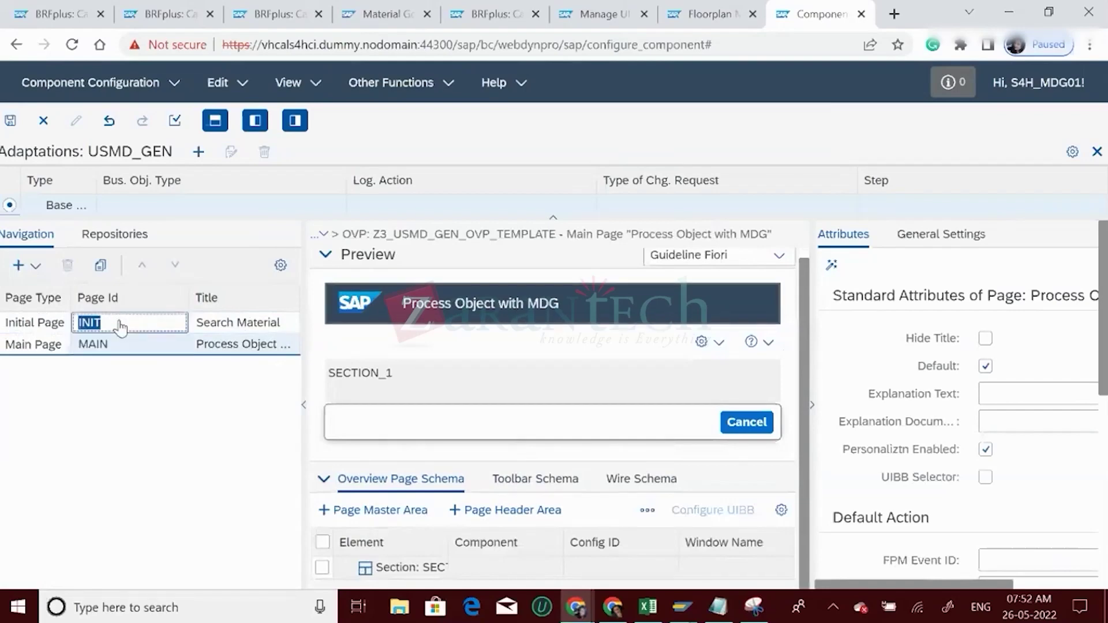
# - Display the initial page INIT and select SECTION_1 in its overview page schema, opening the options for adding elements
pyautogui.click(46, 324)
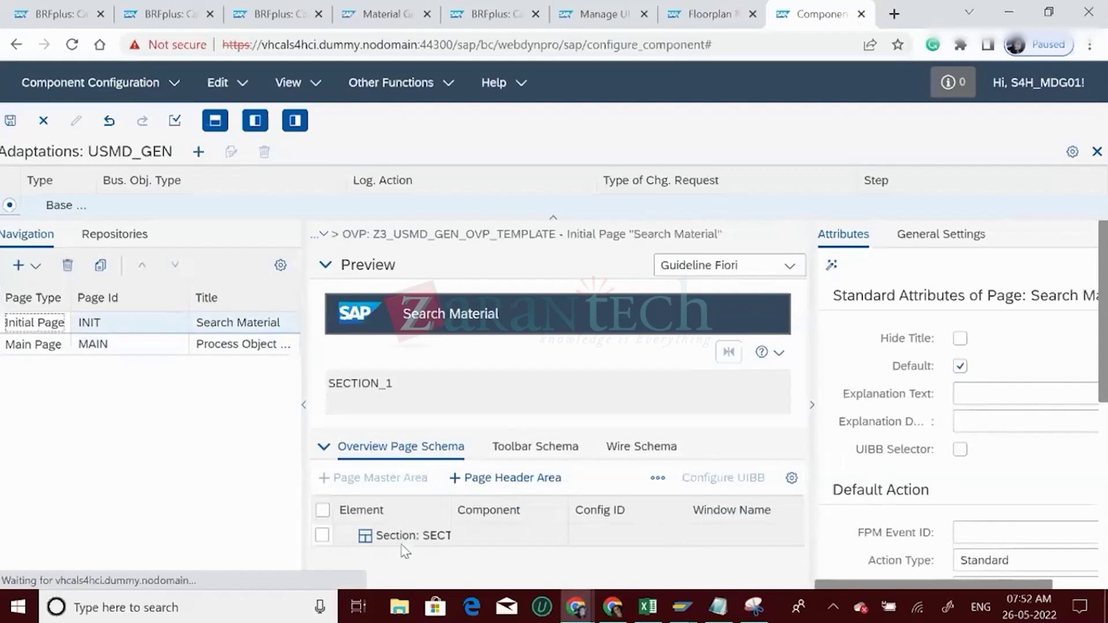
pyautogui.click(321, 535)
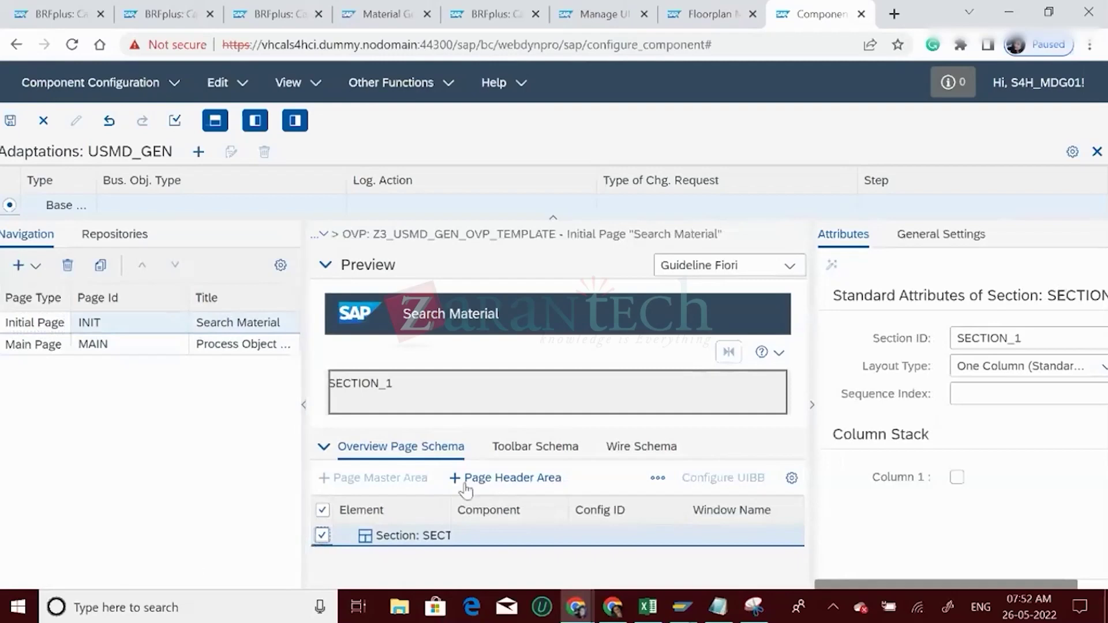
pyautogui.click(667, 483)
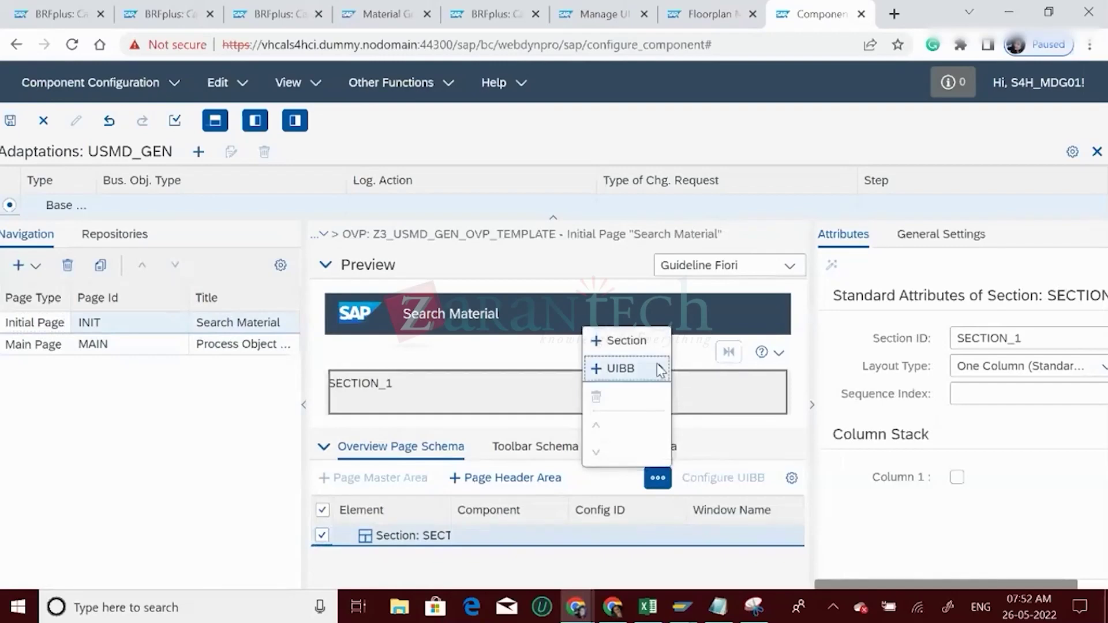
# - Look through the UIBB component types that can be added to SECTION_1 of the initial page
pyautogui.moveTo(657, 363)
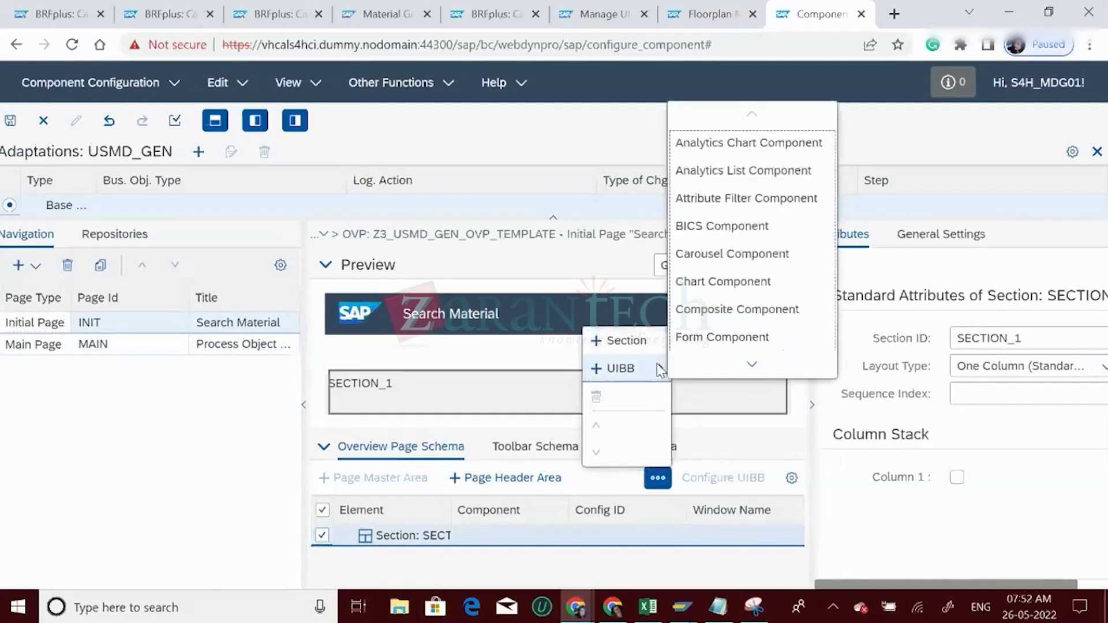
pyautogui.click(751, 365)
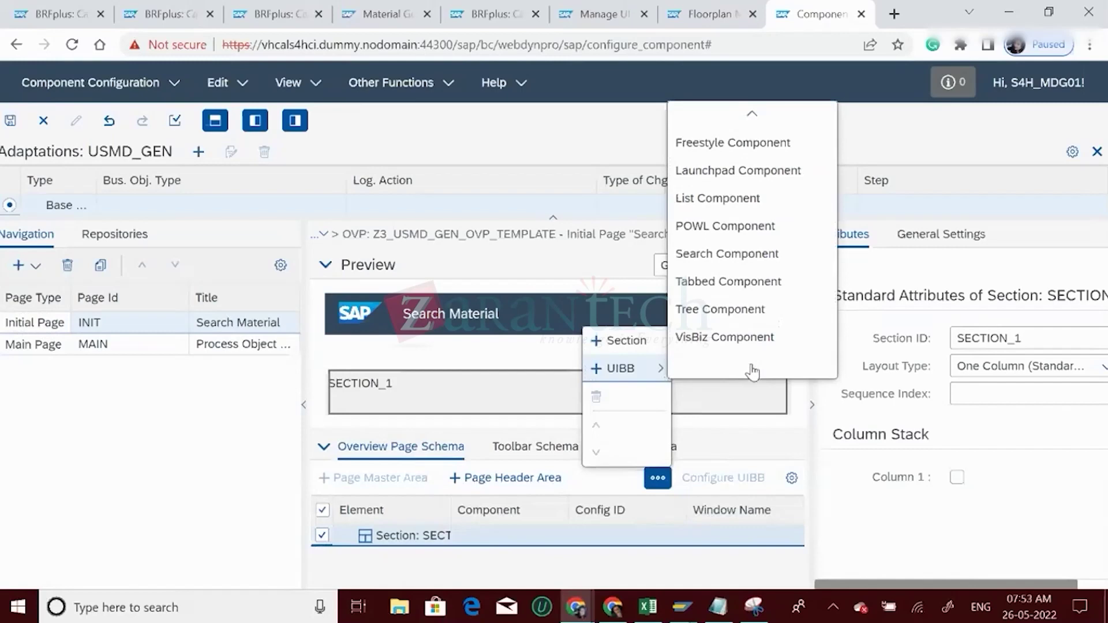
pyautogui.click(751, 115)
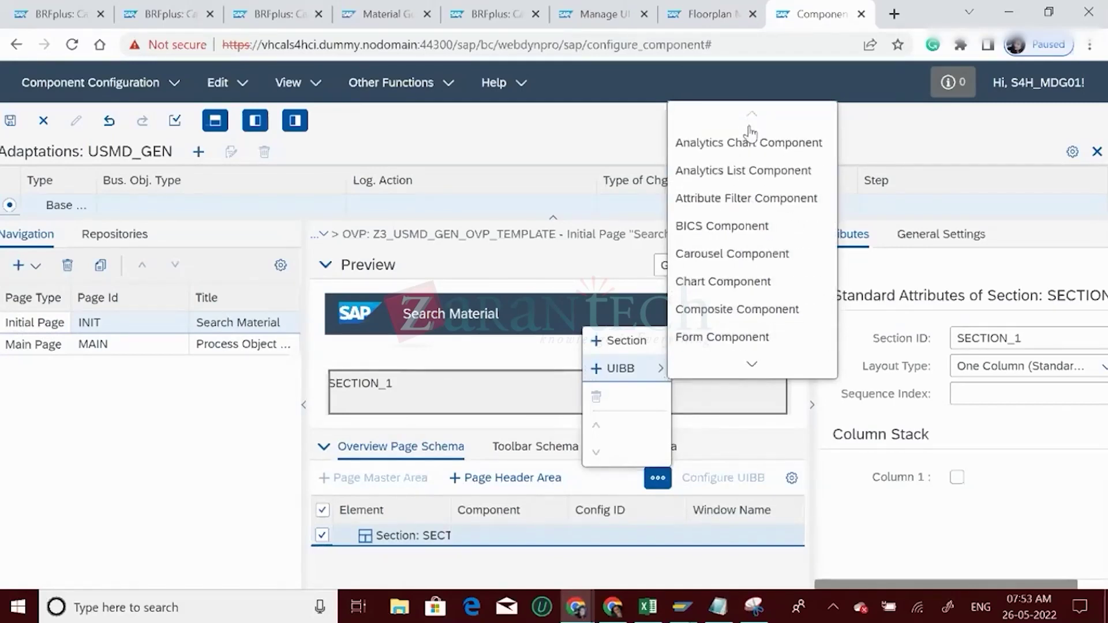
pyautogui.press('Down')
pyautogui.press('Down')
pyautogui.press('Down')
pyautogui.press('Down')
pyautogui.press('Down')
pyautogui.press('Down')
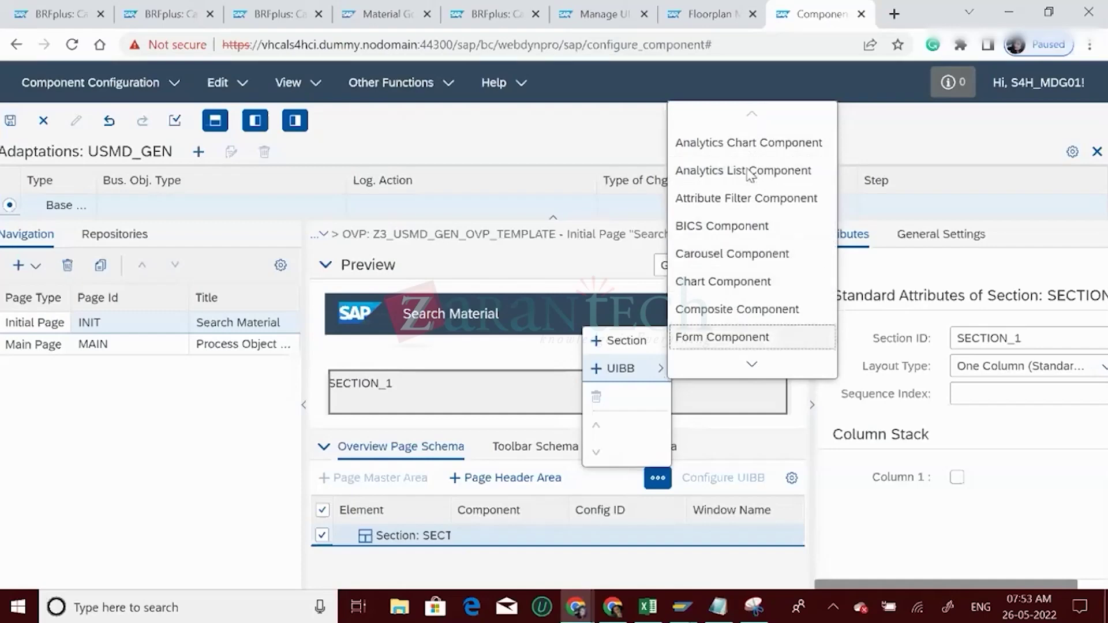
pyautogui.press('Down')
pyautogui.press('Home')
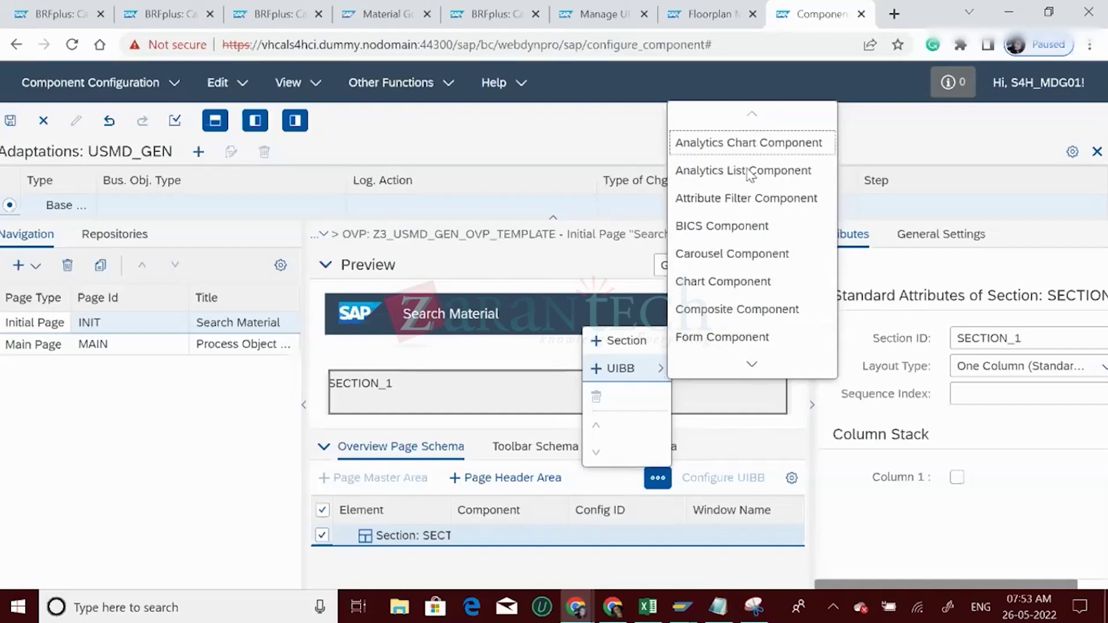
pyautogui.press('Down')
pyautogui.press('Down')
pyautogui.press('Down')
pyautogui.press('Down')
pyautogui.press('Down')
pyautogui.press('Down')
pyautogui.press('Down')
pyautogui.press('Down')
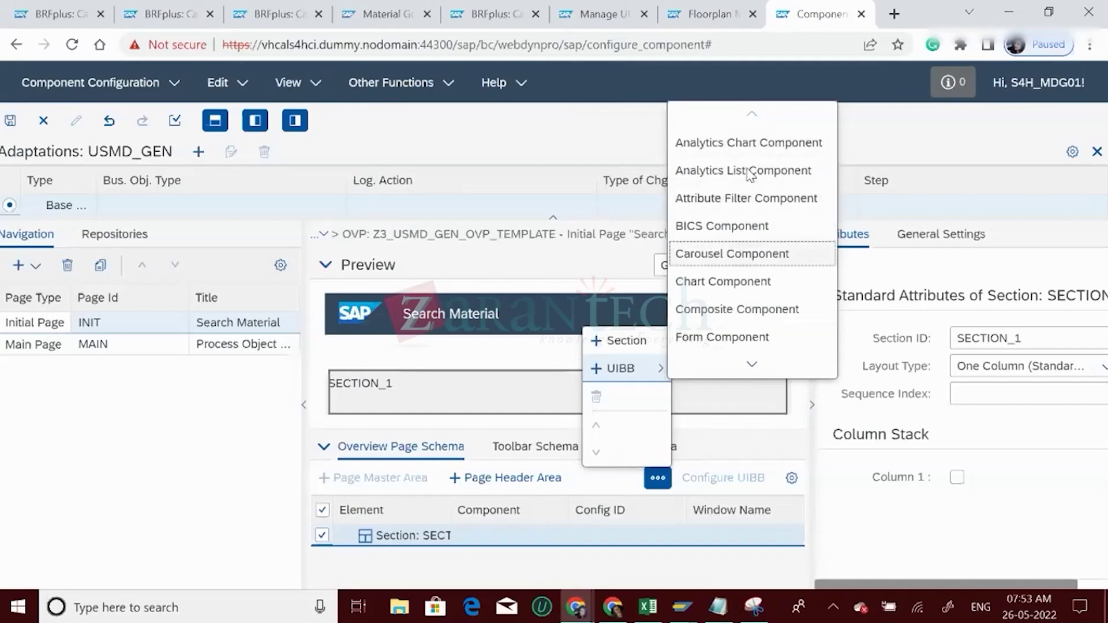
pyautogui.press('Home')
pyautogui.press('Down')
pyautogui.press('Down')
pyautogui.press('Down')
pyautogui.press('Down')
pyautogui.press('Down')
pyautogui.press('Down')
pyautogui.press('Down')
pyautogui.press('Down')
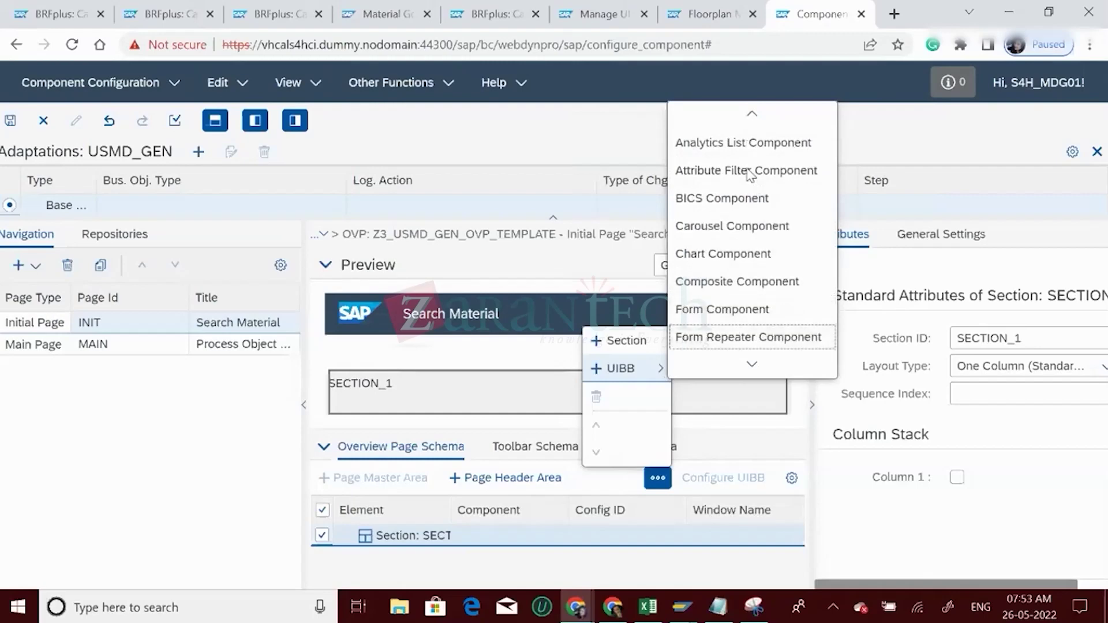
pyautogui.press('Home')
pyautogui.press('Down')
pyautogui.press('Down')
pyautogui.press('Down')
pyautogui.press('Down')
pyautogui.press('Down')
pyautogui.press('Down')
pyautogui.press('Down')
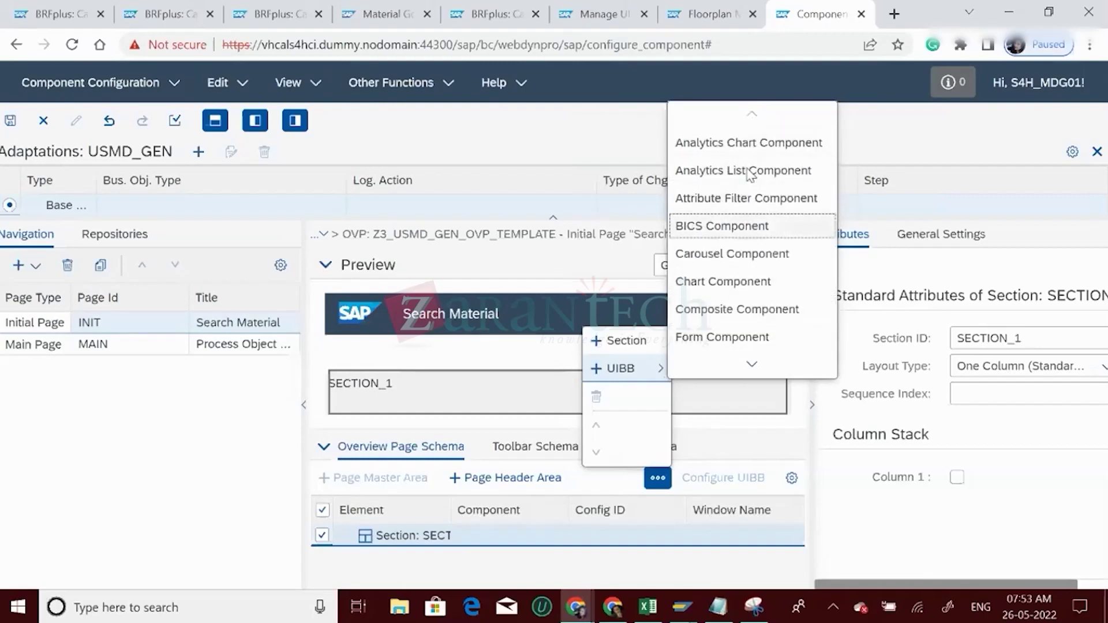
pyautogui.press('Down')
pyautogui.press('Home')
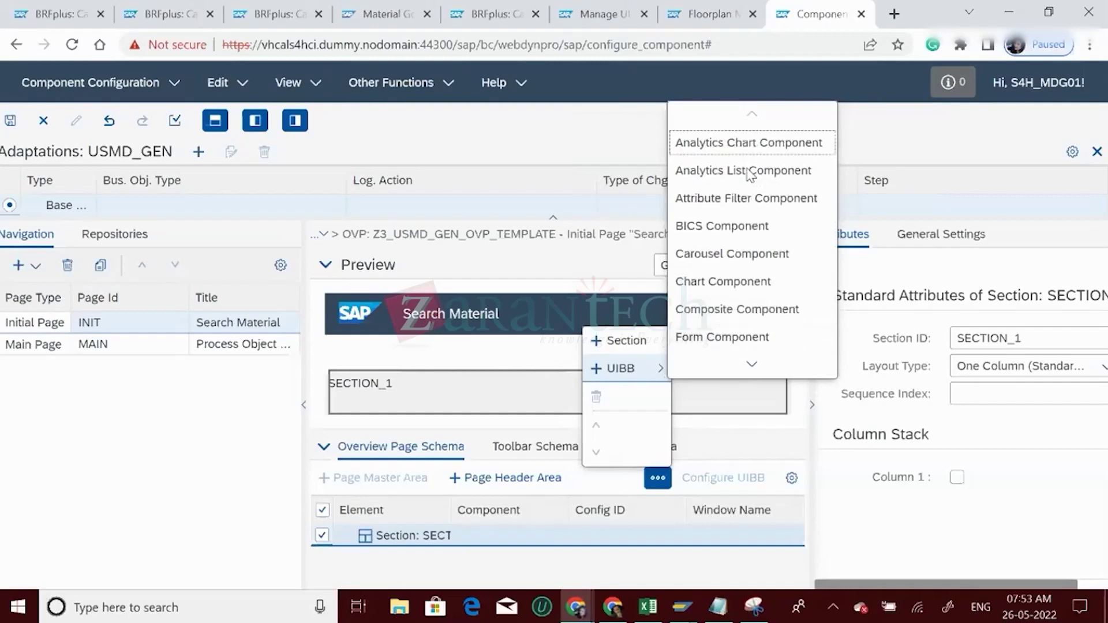
pyautogui.press('Down')
pyautogui.press('Down')
pyautogui.press('Down')
pyautogui.press('Down')
pyautogui.press('Down')
pyautogui.press('Down')
pyautogui.press('Down')
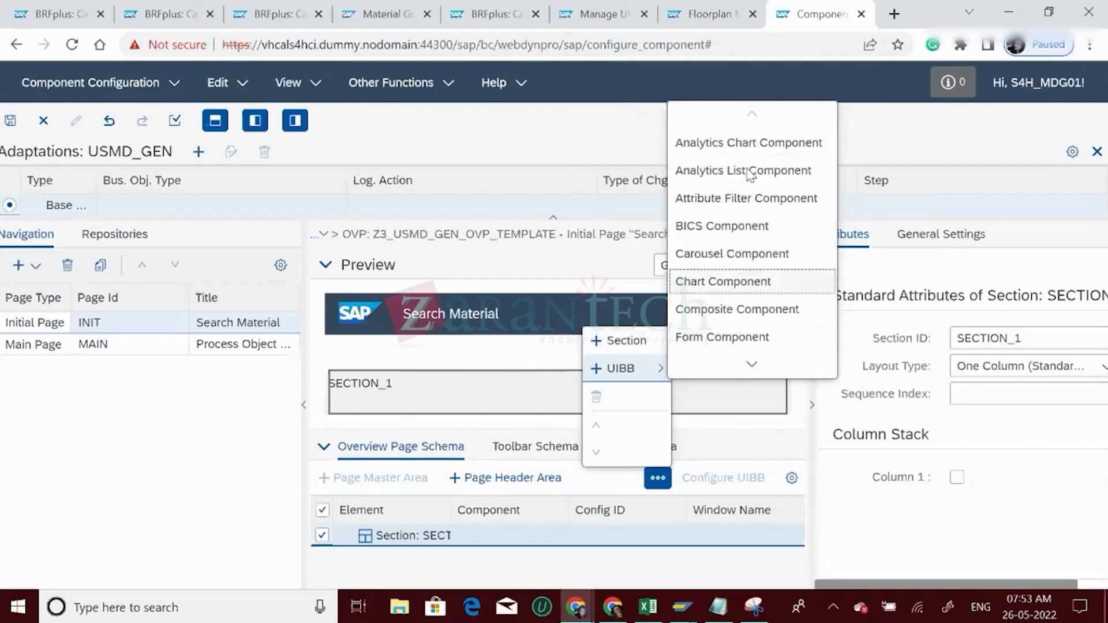
pyautogui.press('Down')
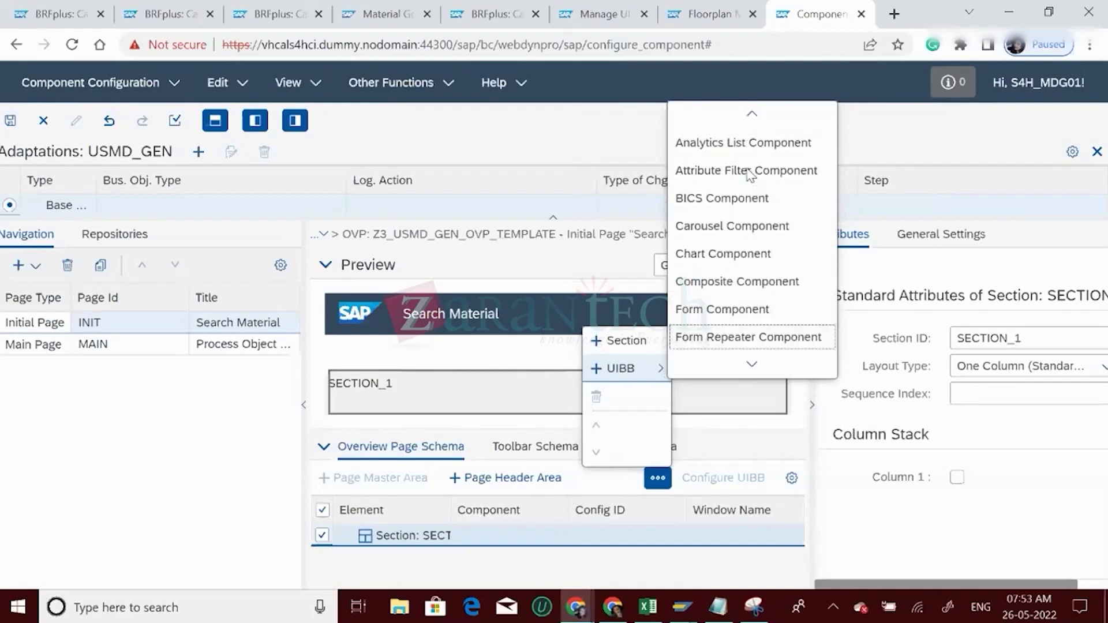
pyautogui.press('Home')
pyautogui.press('Down')
pyautogui.press('Down')
pyautogui.press('Down')
pyautogui.press('Down')
pyautogui.press('Down')
pyautogui.press('Down')
pyautogui.press('Down')
pyautogui.press('Down')
pyautogui.press('Home')
pyautogui.press('Down')
pyautogui.press('Down')
pyautogui.press('Down')
pyautogui.press('Down')
pyautogui.press('Down')
pyautogui.press('Down')
pyautogui.press('Down')
pyautogui.press('Down')
pyautogui.press('Home')
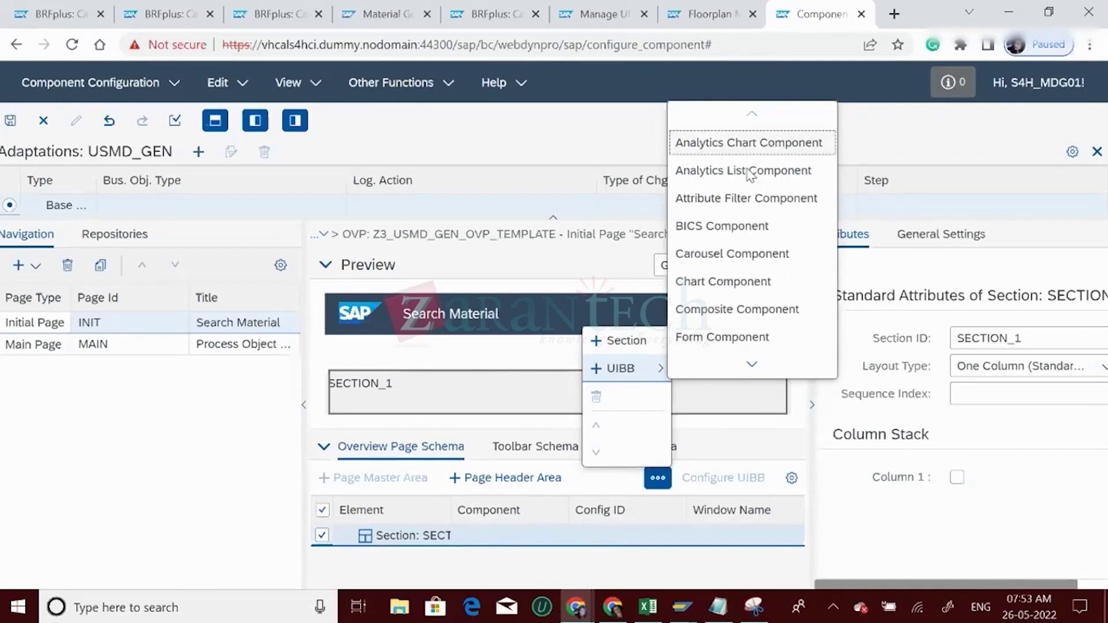
pyautogui.press('Down')
pyautogui.press('Down')
pyautogui.press('Down')
pyautogui.press('Down')
pyautogui.press('Down')
pyautogui.press('Down')
pyautogui.press('Down')
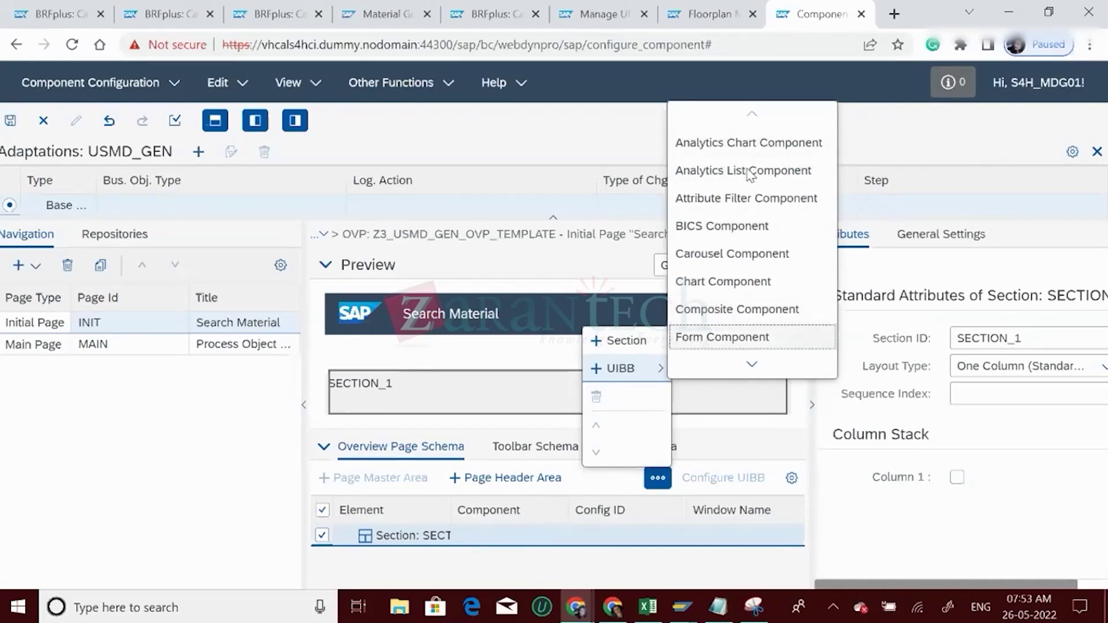
pyautogui.press('Down')
pyautogui.press('Down')
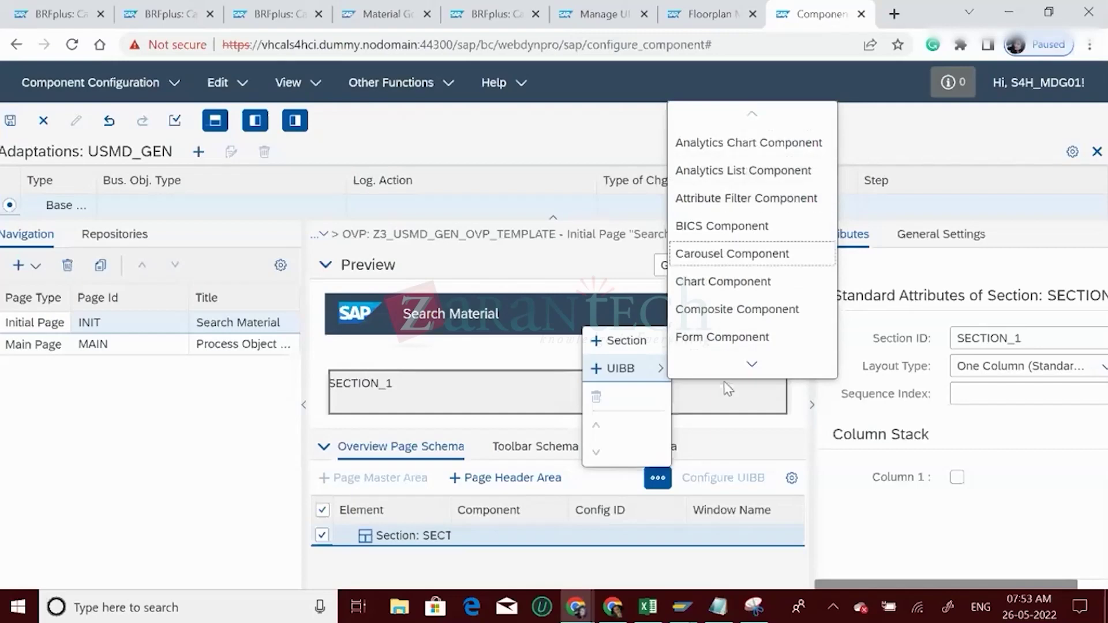
pyautogui.click(748, 364)
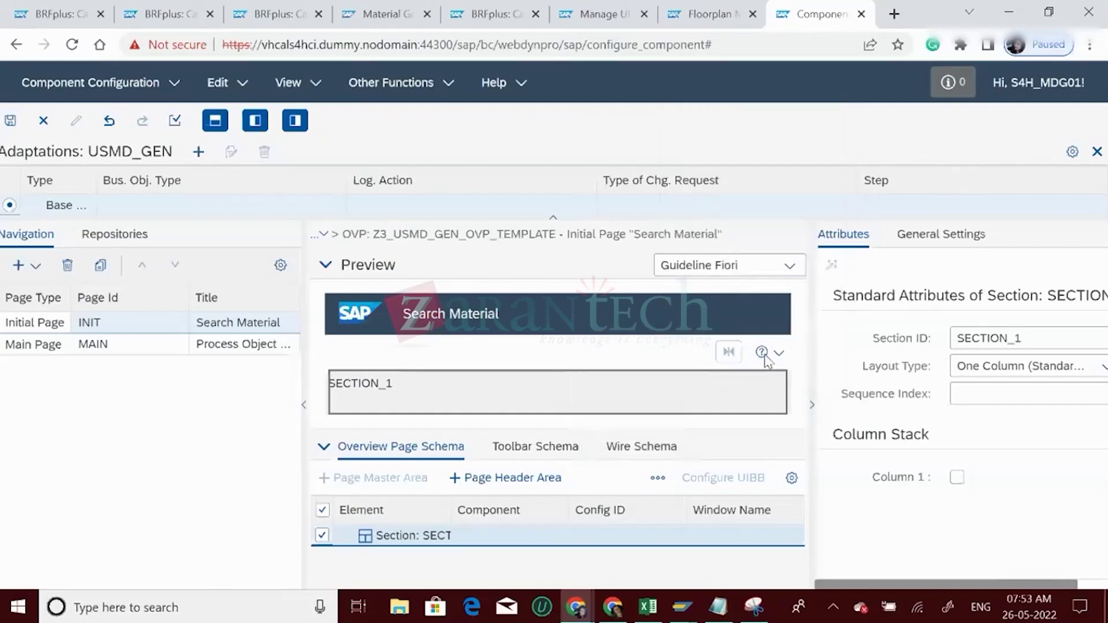
# - Add a Search Component UIBB to SECTION_1 of the Search Material initial page
pyautogui.click(657, 479)
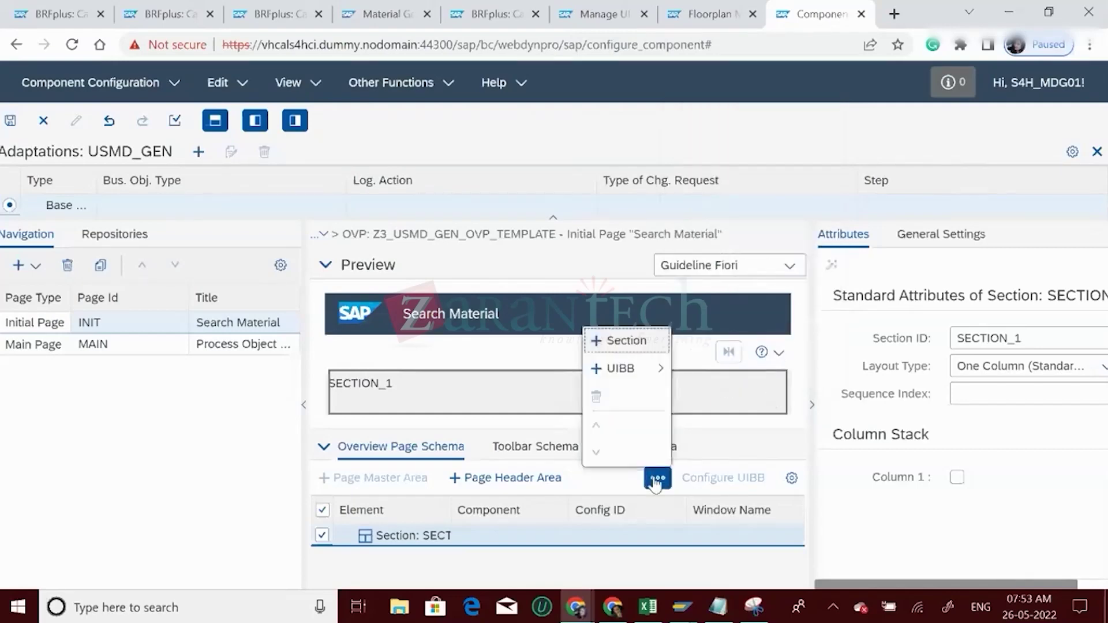
pyautogui.moveTo(649, 364)
pyautogui.moveTo(751, 365)
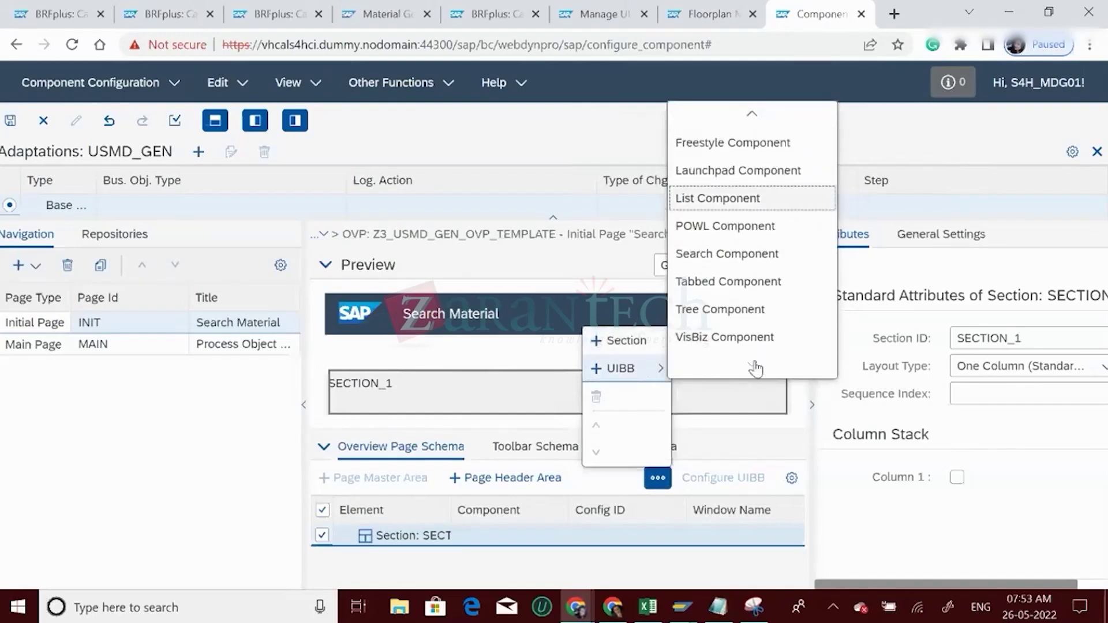
pyautogui.click(727, 254)
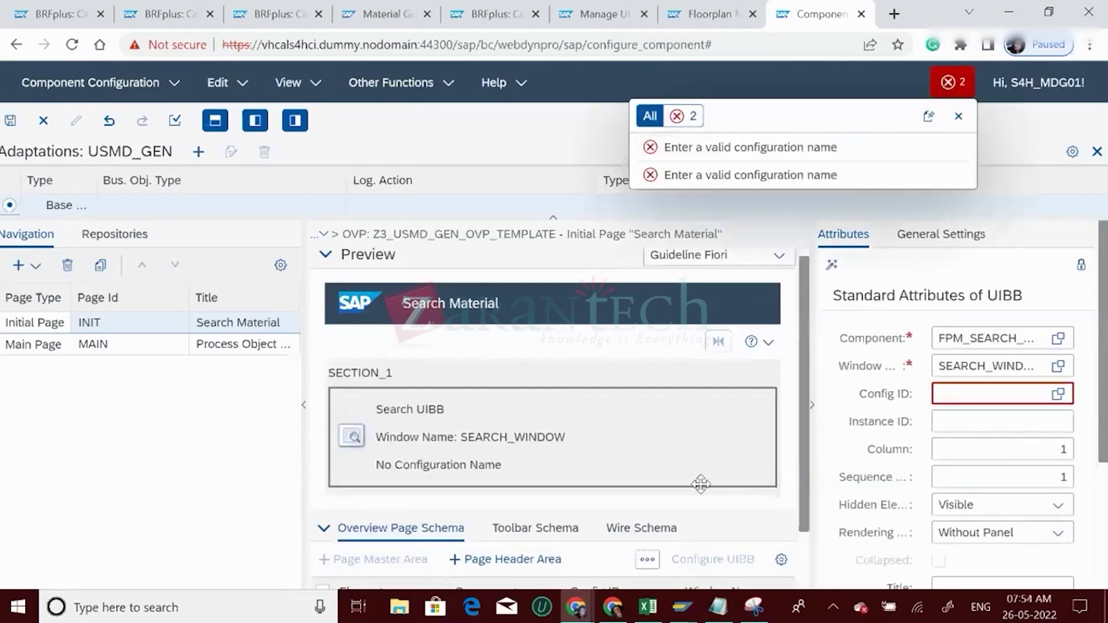
# - Set the configuration ID of the new search UIBB to ZUSMD_Z3_SEARCH_MARA
pyautogui.scroll(-3, 809, 567)
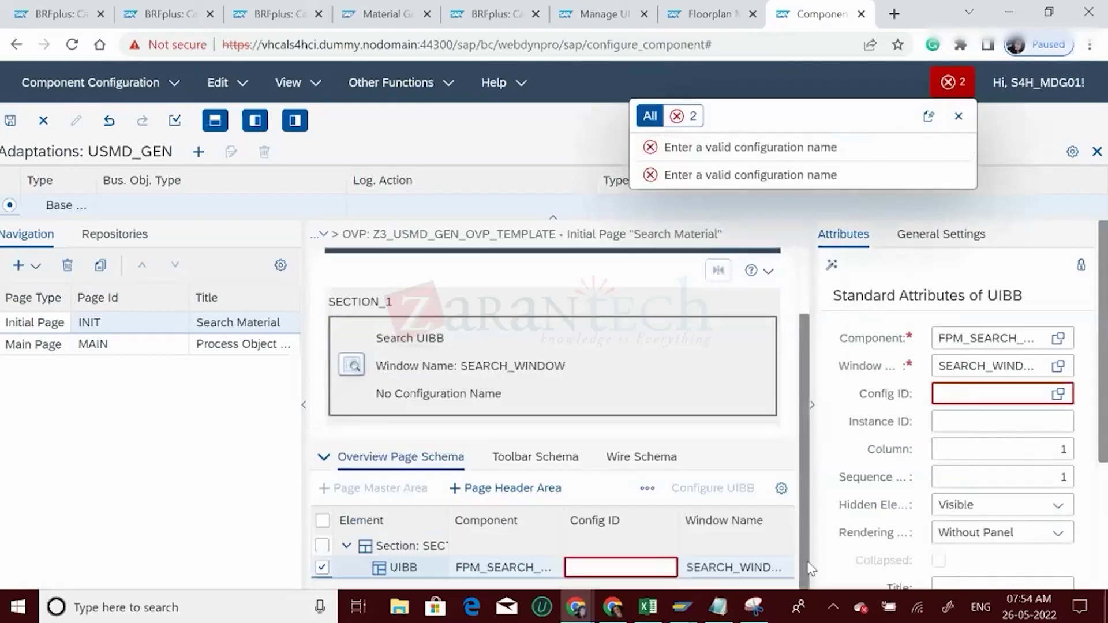
pyautogui.click(605, 570)
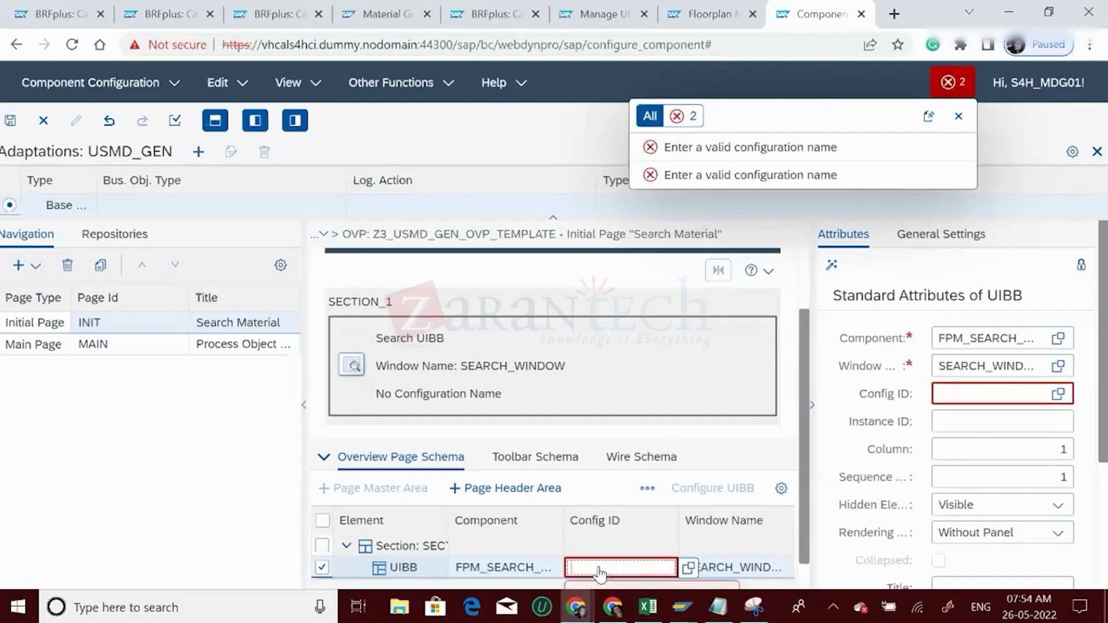
pyautogui.write('ZUSMD')
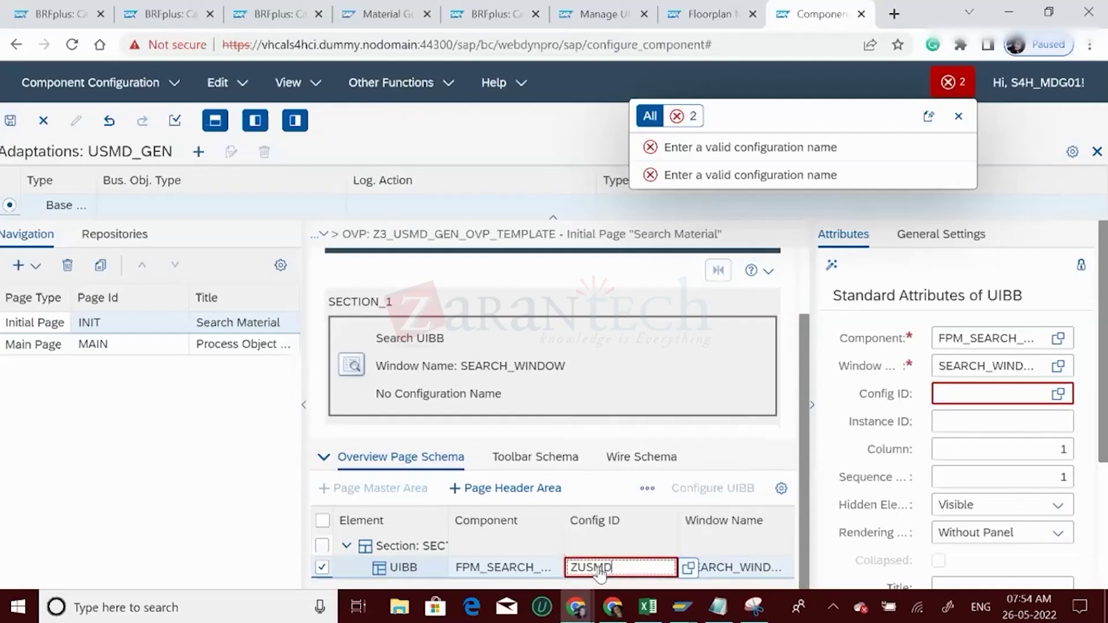
pyautogui.write('_Z3_SEARC')
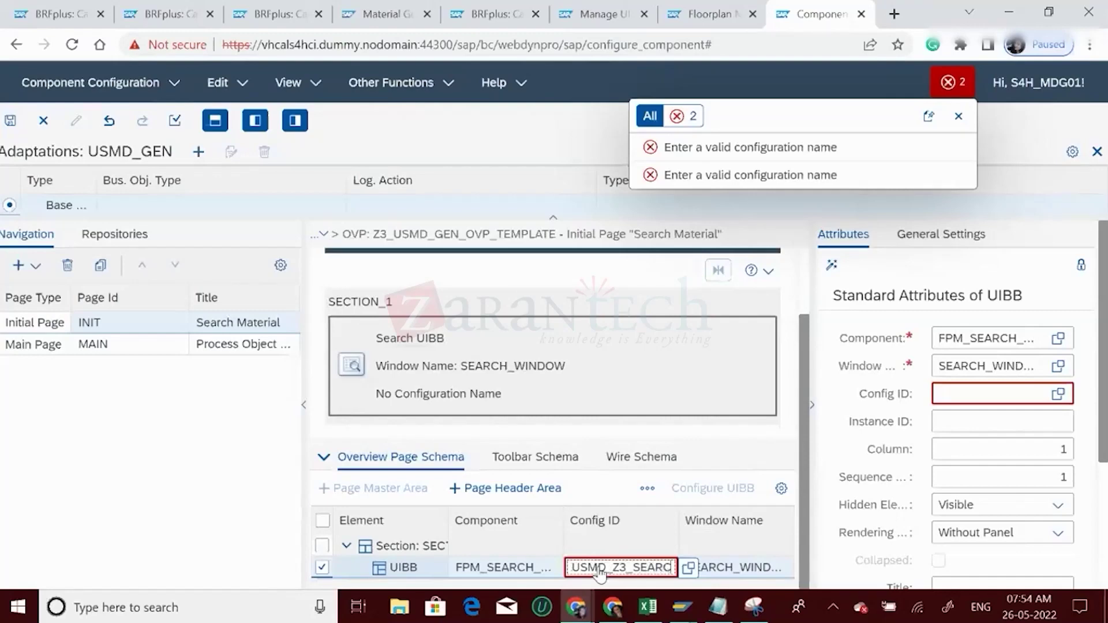
pyautogui.write('H_')
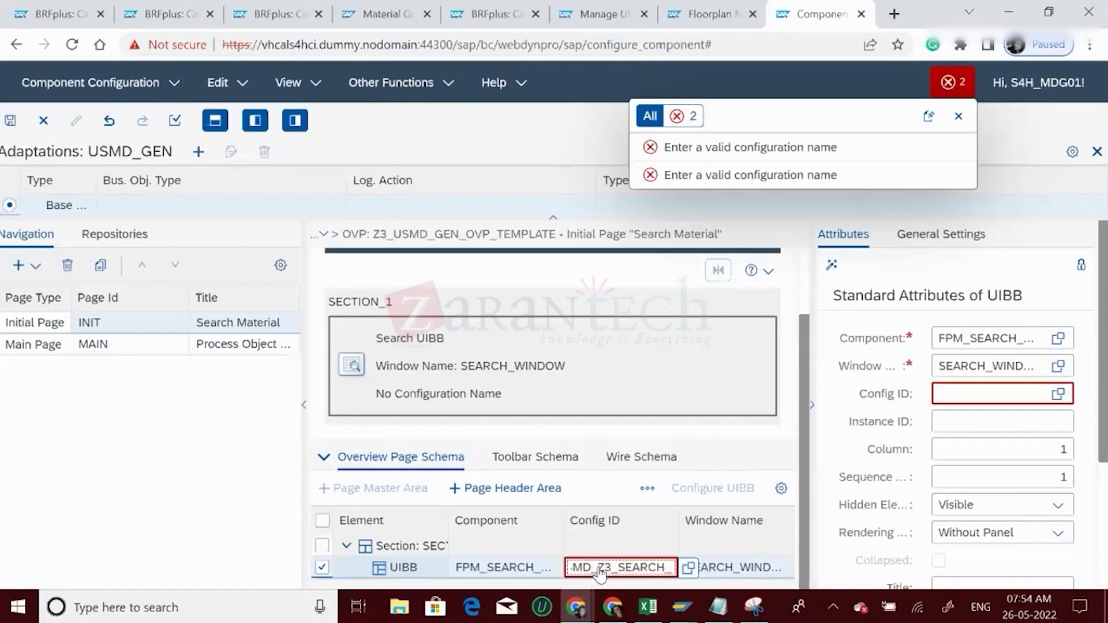
pyautogui.write('MARA')
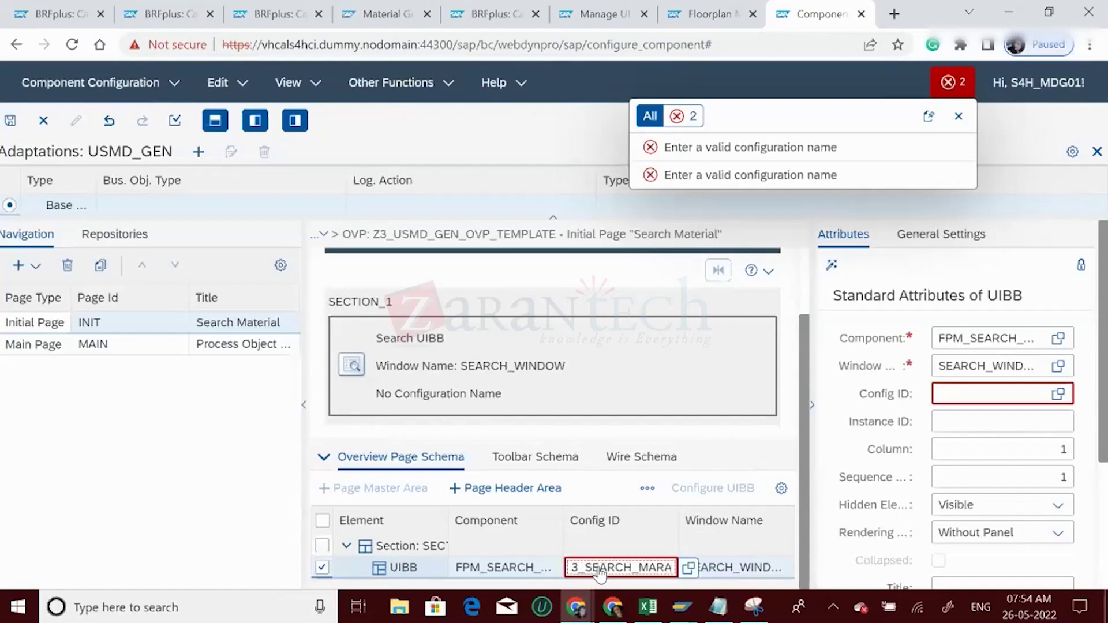
pyautogui.doubleClick(600, 571)
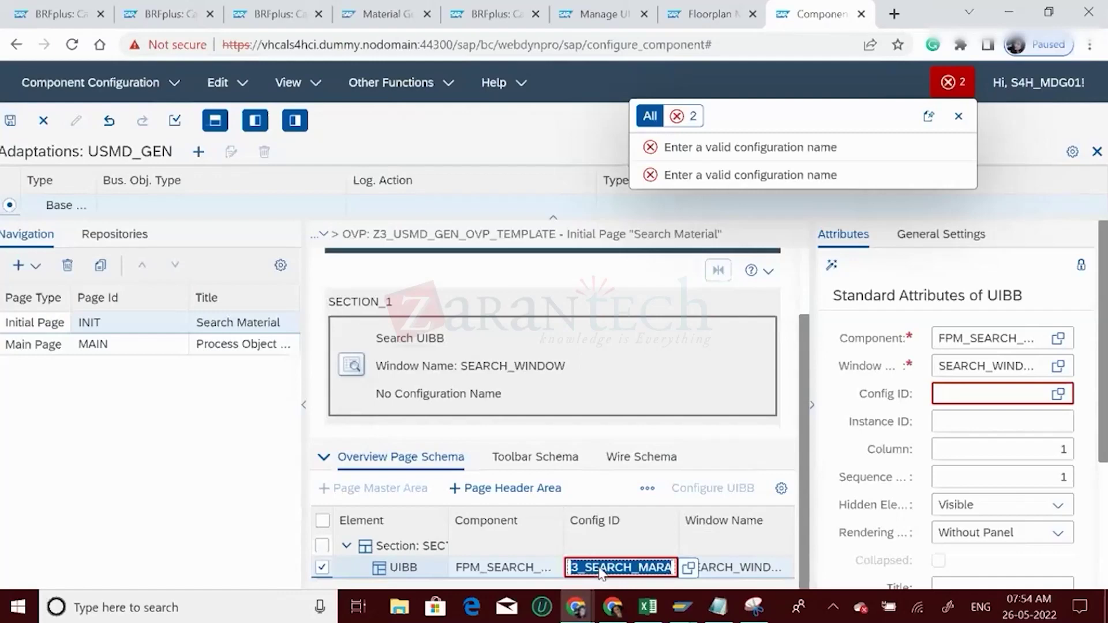
pyautogui.press('Return')
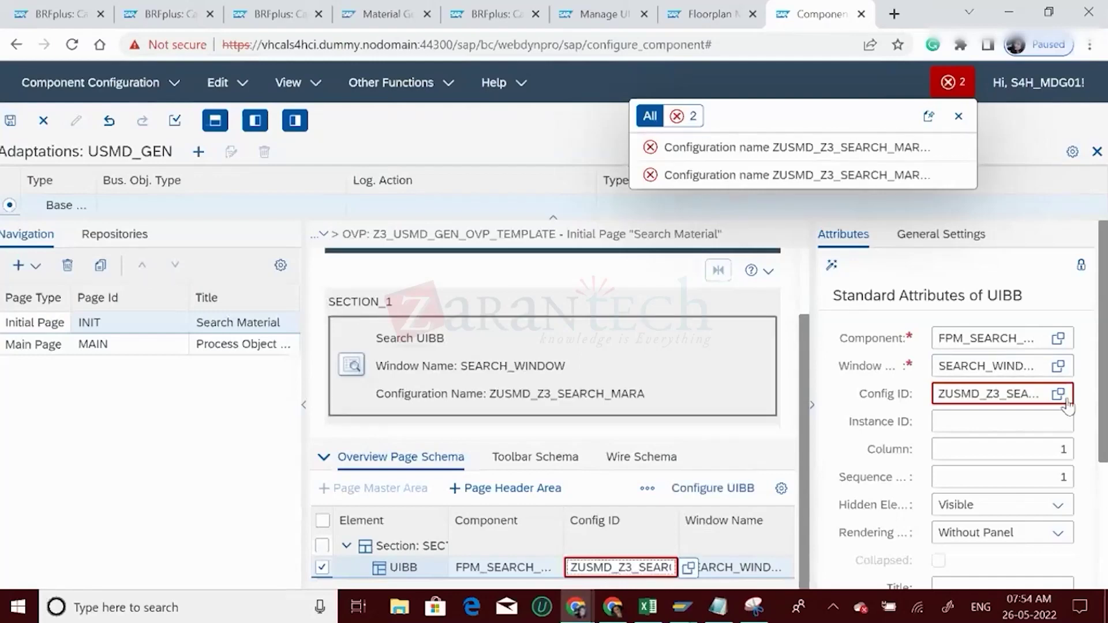
# - Set the search UIBB's title to Search MARA in its attributes and dismiss the message list
pyautogui.scroll(-2, 1036, 383)
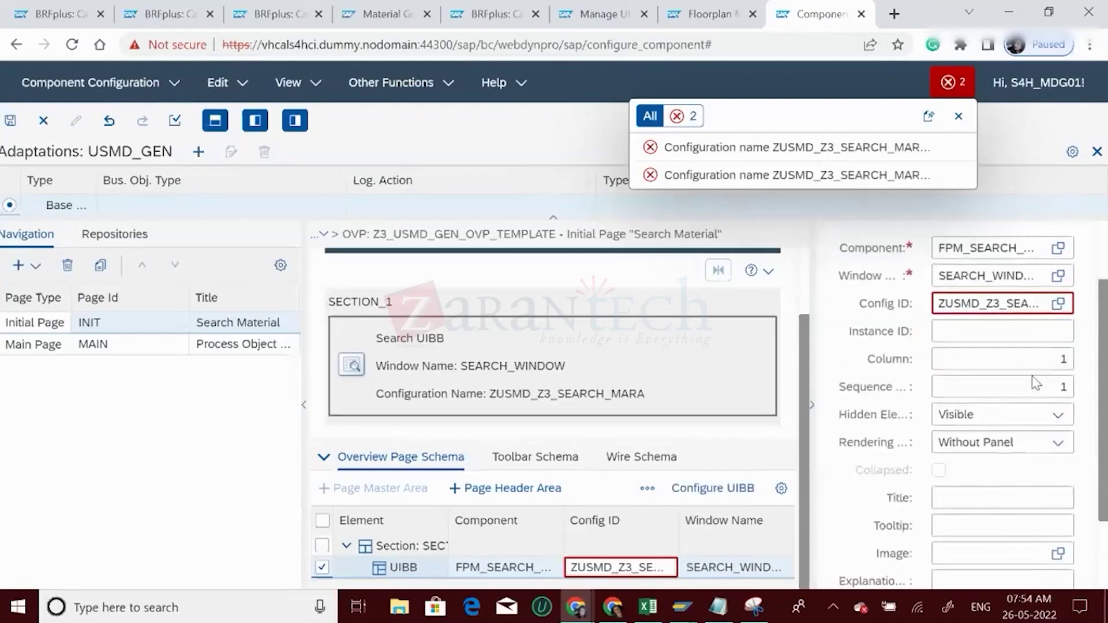
pyautogui.scroll(2, 1036, 382)
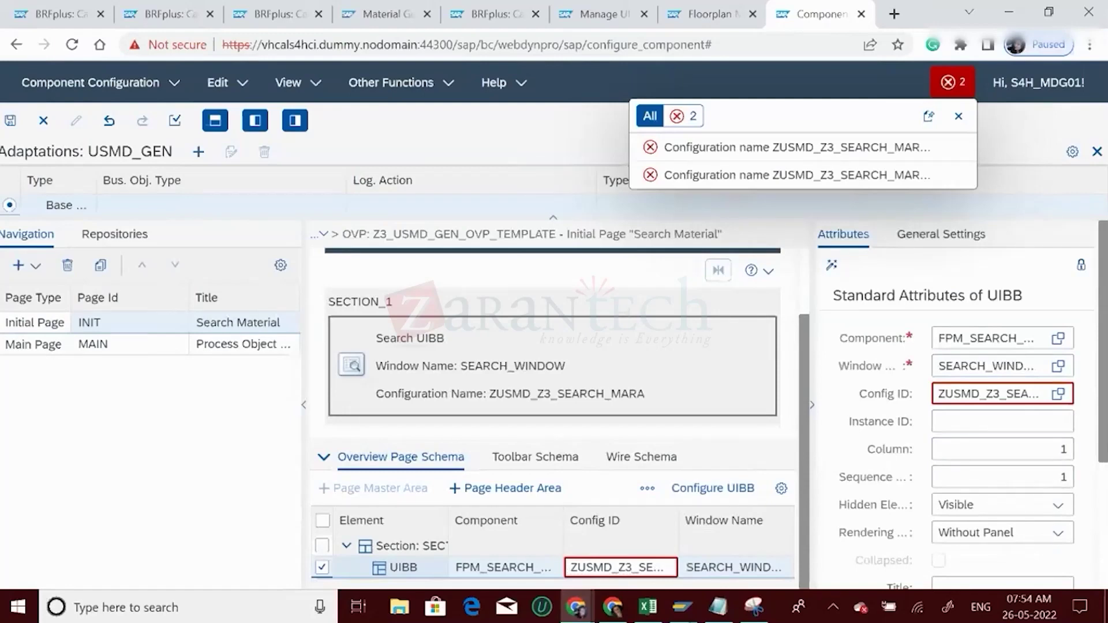
pyautogui.scroll(-2, 924, 507)
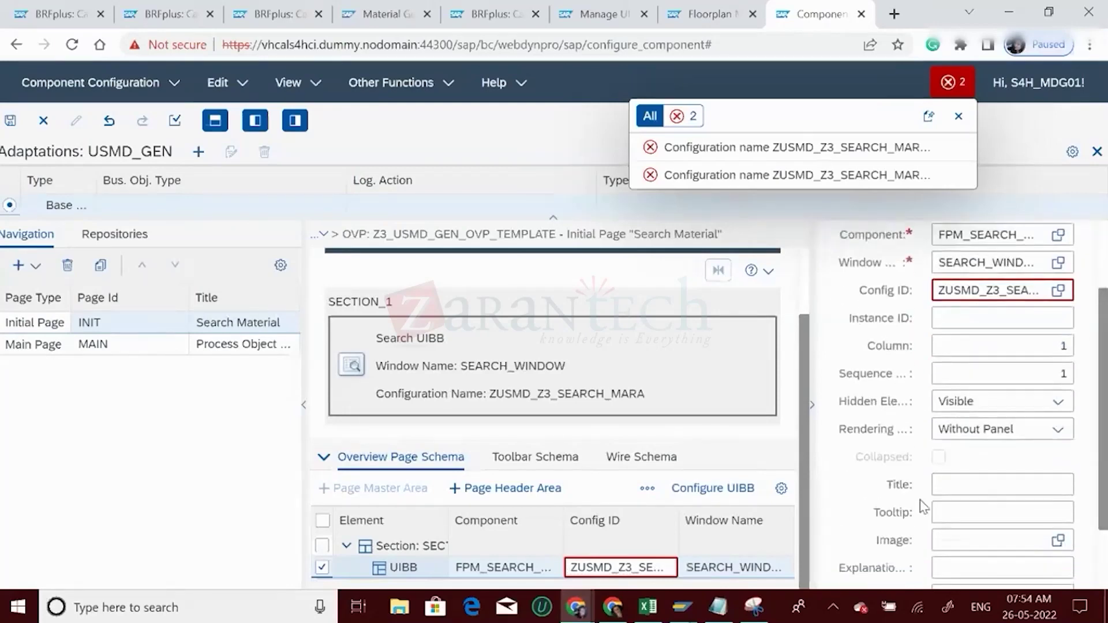
pyautogui.click(946, 478)
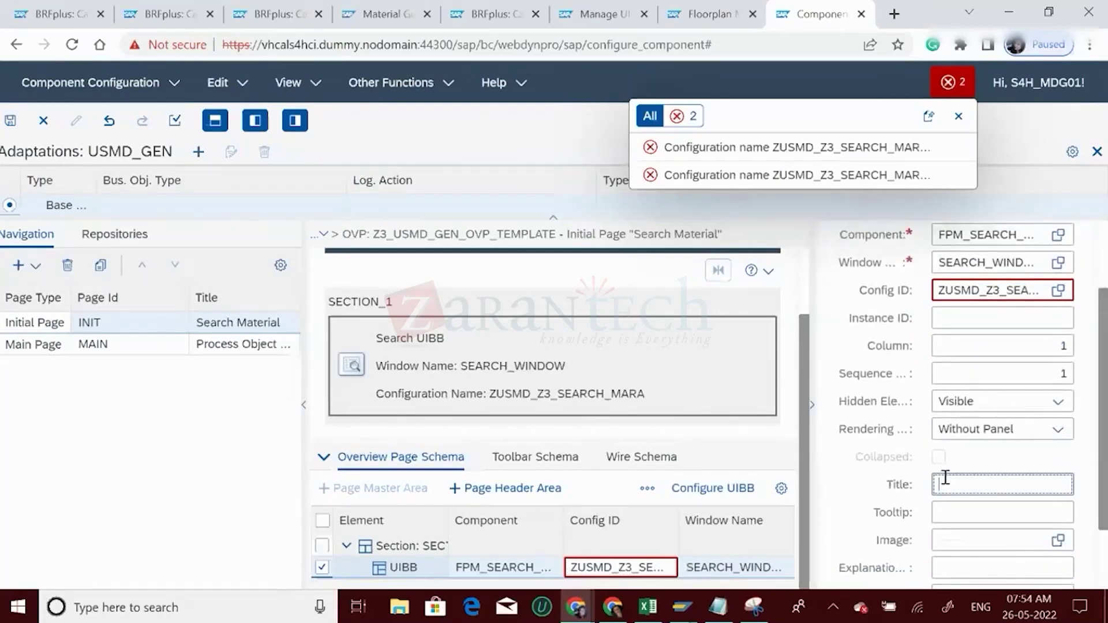
pyautogui.write('Search MARA')
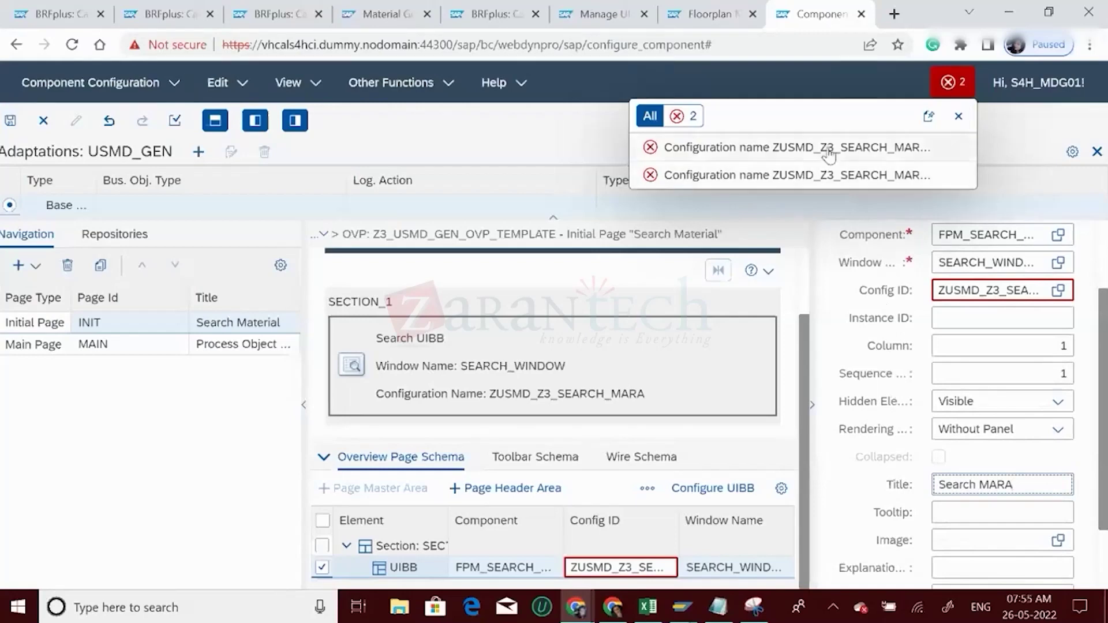
pyautogui.click(959, 118)
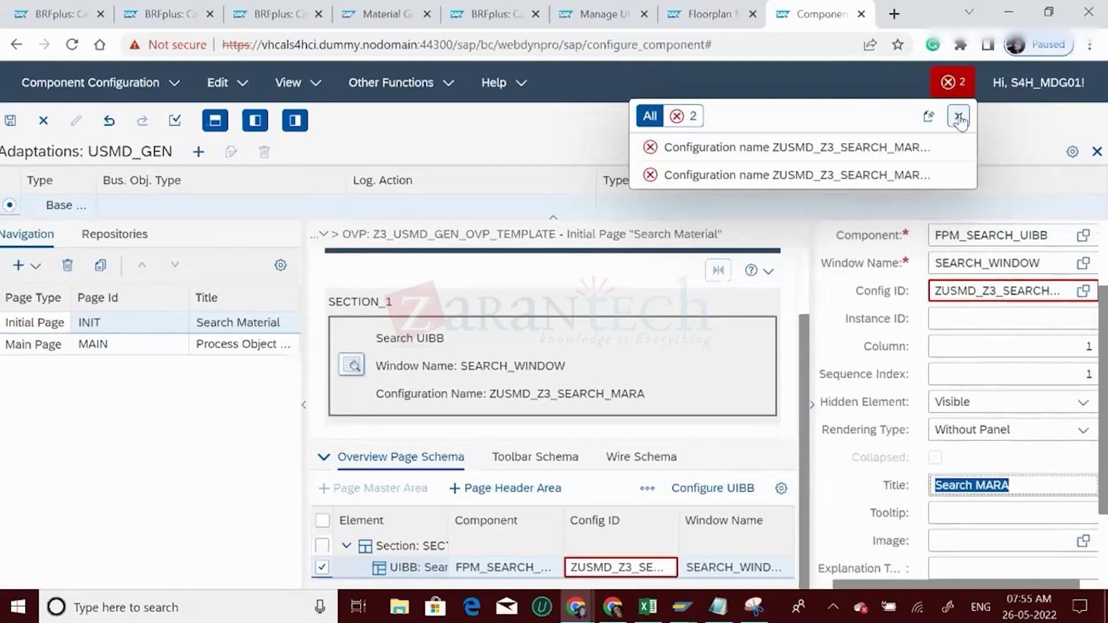
# - Start configuring the new search UIBB, saving the unsaved overview page changes
pyautogui.click(958, 119)
pyautogui.click(715, 491)
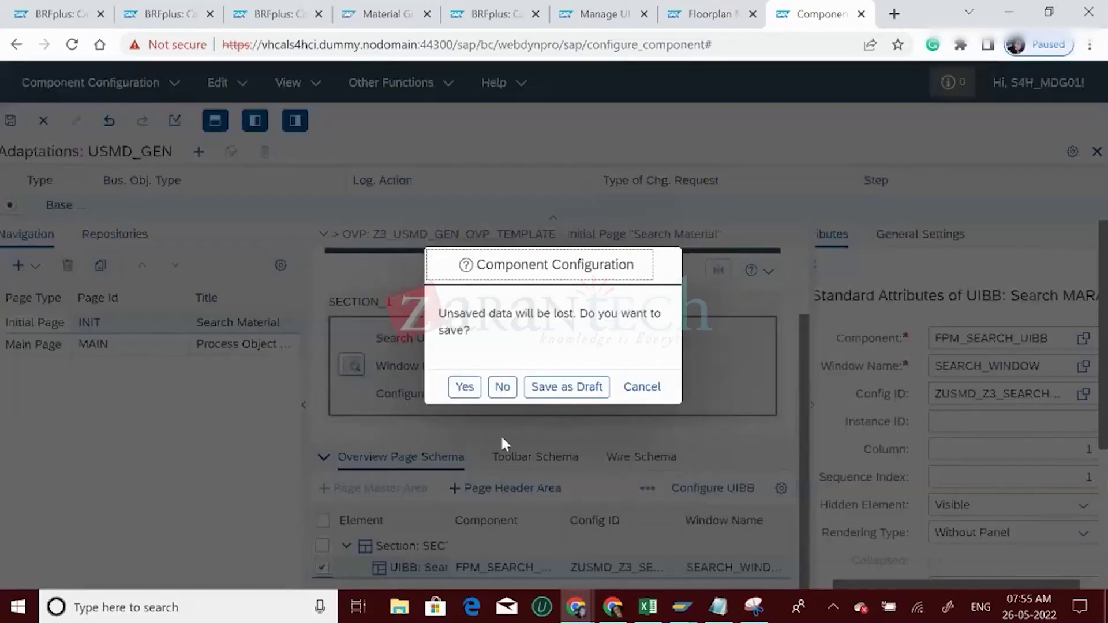
pyautogui.click(465, 387)
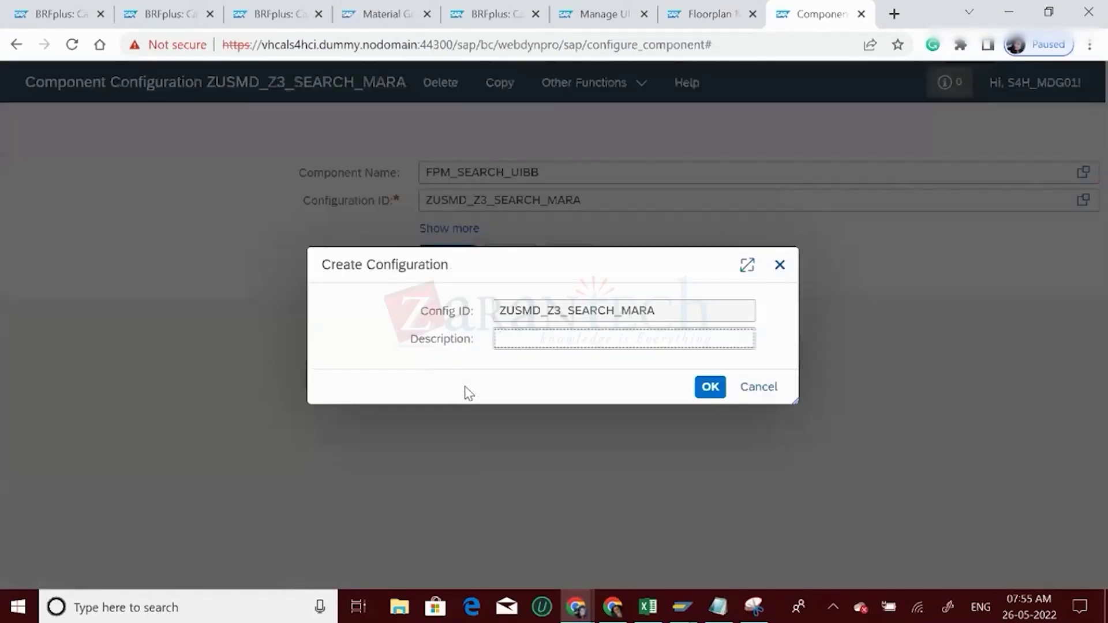
# - Create the ZUSMD_Z3_SEARCH_MARA configuration with the description Search UIBB for MARA and store it as a local object
pyautogui.write('Sear ')
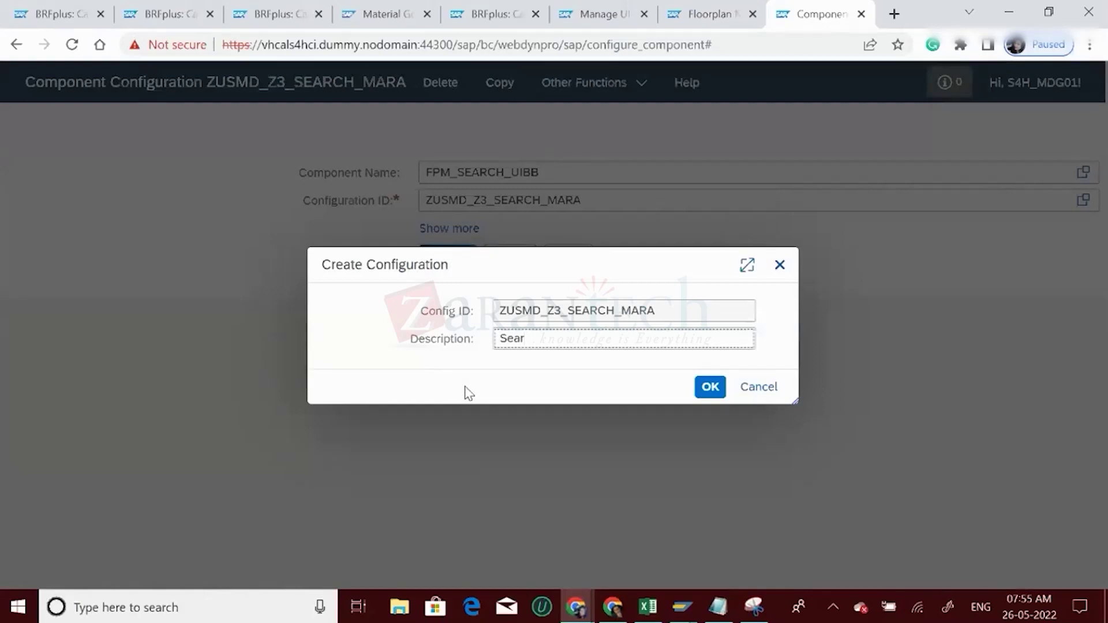
pyautogui.write('ch UIBB for MARA')
pyautogui.click(711, 389)
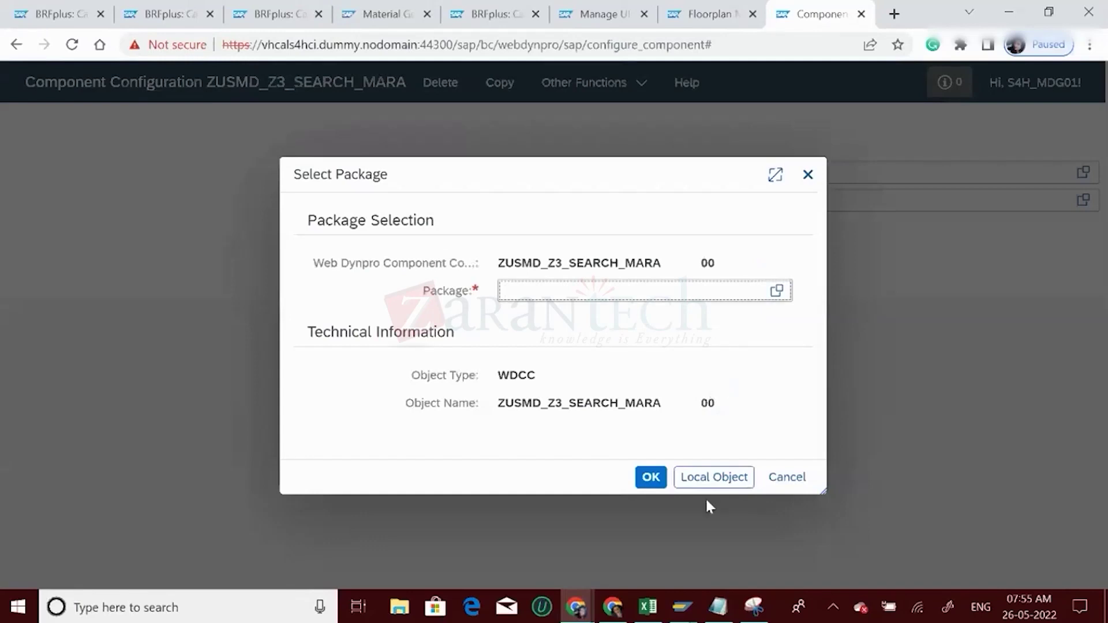
pyautogui.click(714, 485)
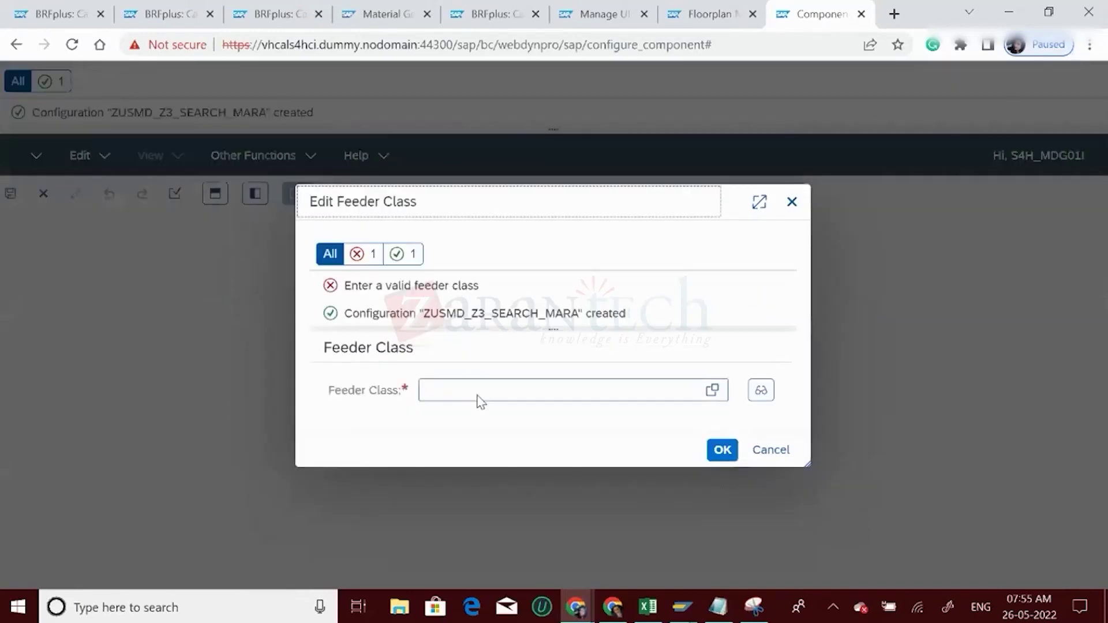
pyautogui.click(453, 393)
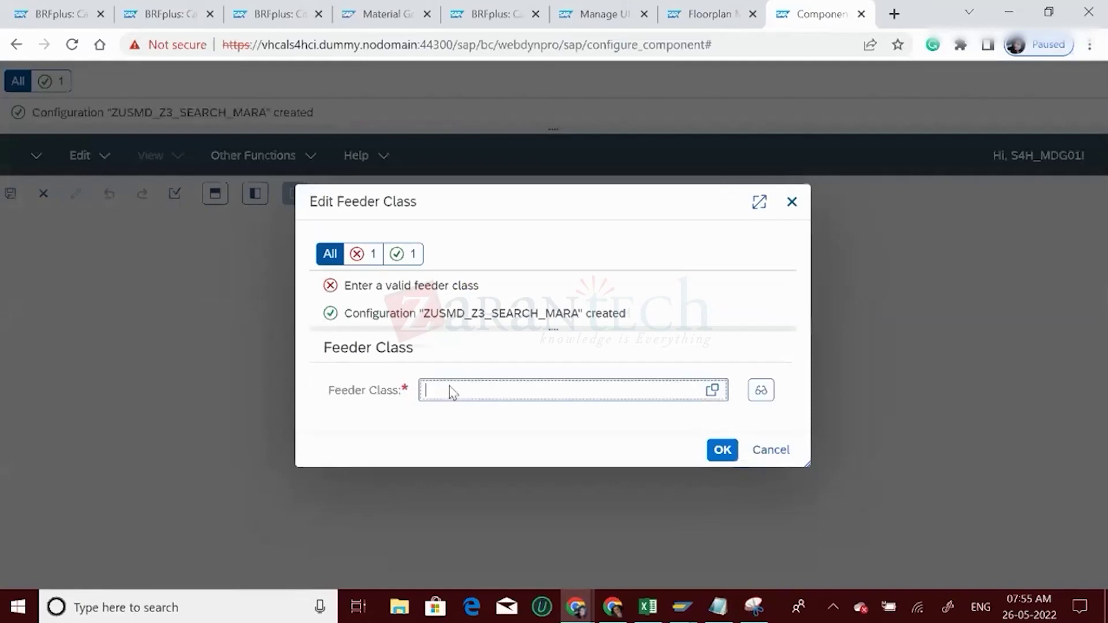
pyautogui.write('cl_')
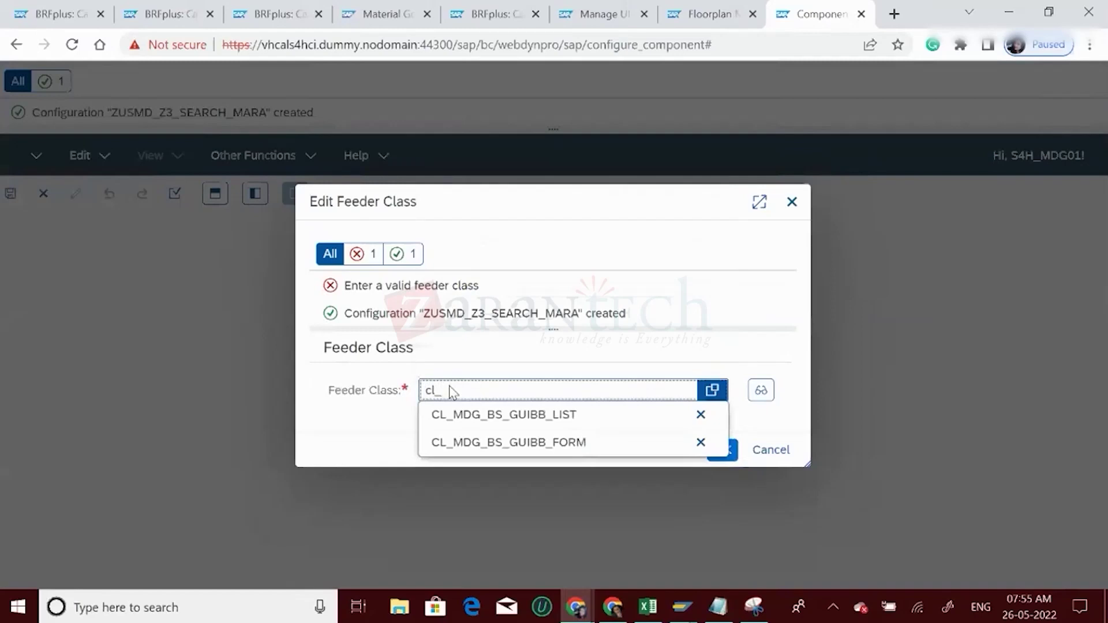
pyautogui.write('mdg')
pyautogui.click(527, 420)
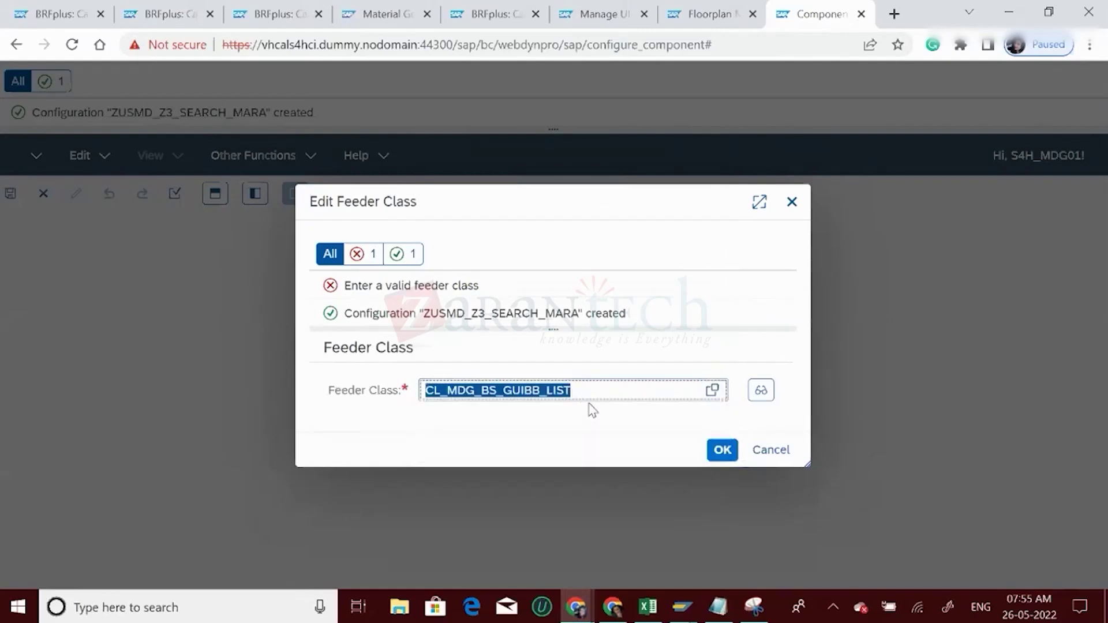
pyautogui.click(581, 400)
# - Copy the Search class name CL_MDG_BS_GUIBB_DQUERY from the UI Modeling sheet in Excel and apply it as the UIBB's feeder class
pyautogui.click(645, 613)
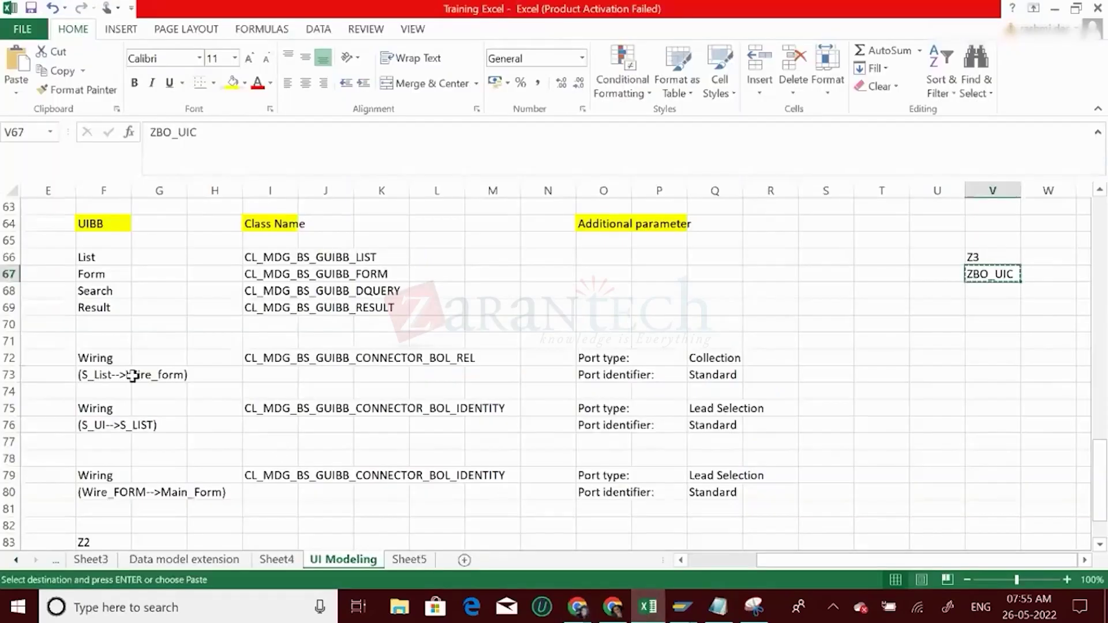
pyautogui.click(254, 288)
pyautogui.hotkey('ctrl', 'c')
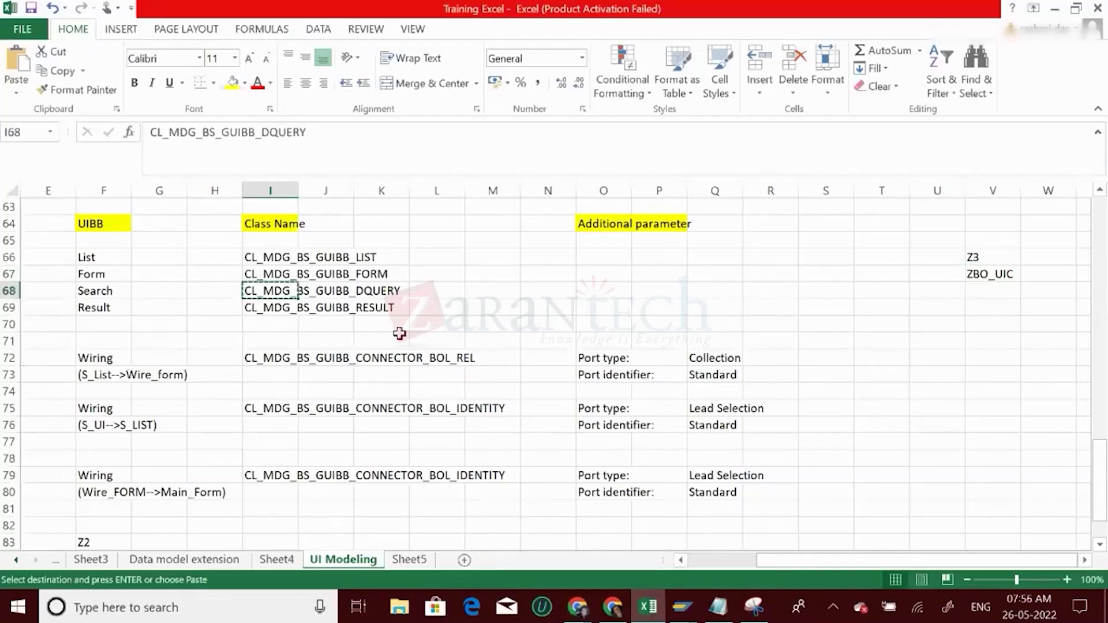
pyautogui.hotkey('alt', 'Tab')
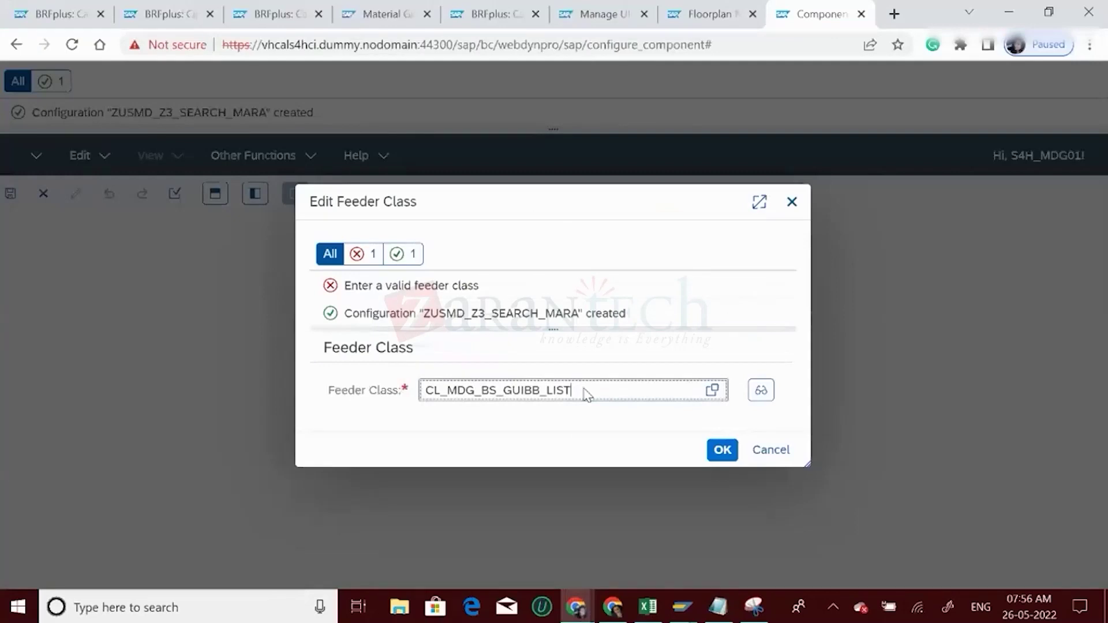
pyautogui.hotkey('ctrl', 'a')
pyautogui.press('BackSpace')
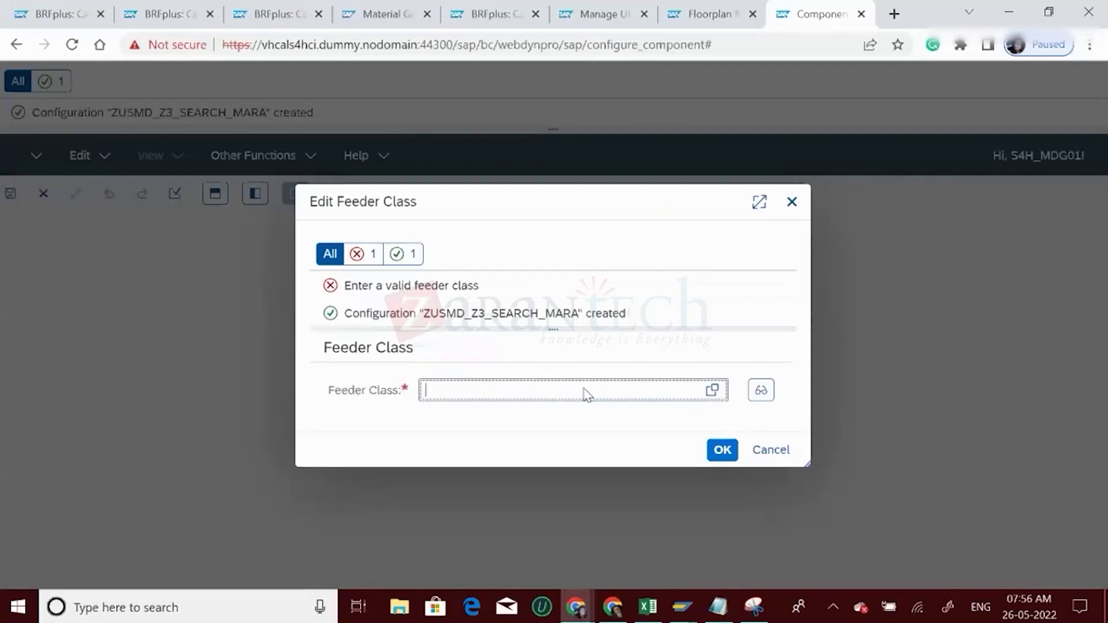
pyautogui.hotkey('ctrl', 'v')
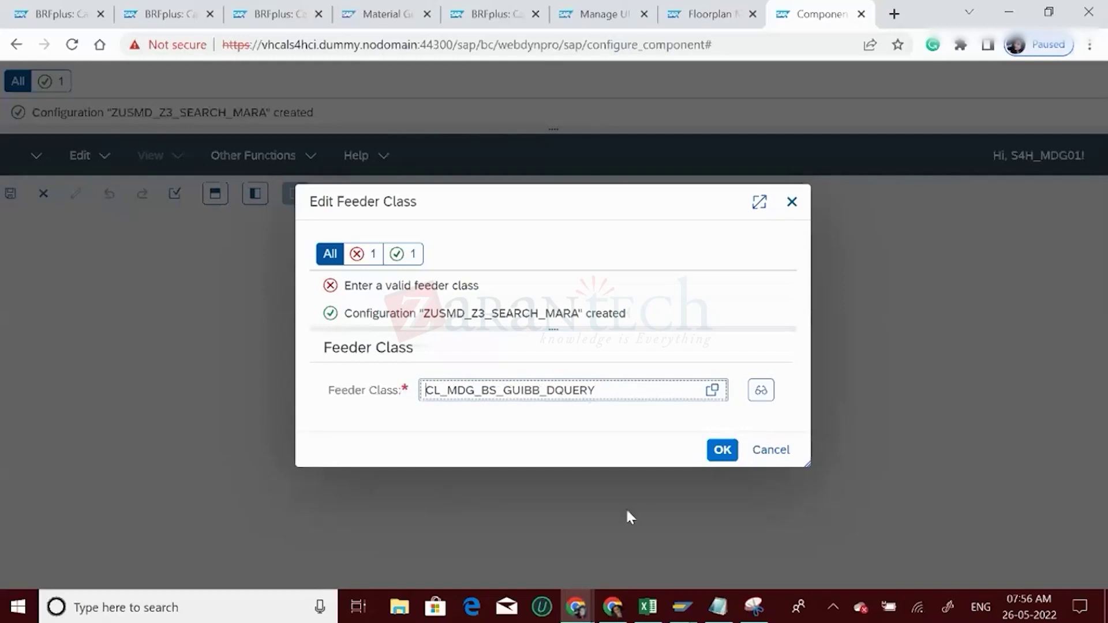
pyautogui.click(716, 450)
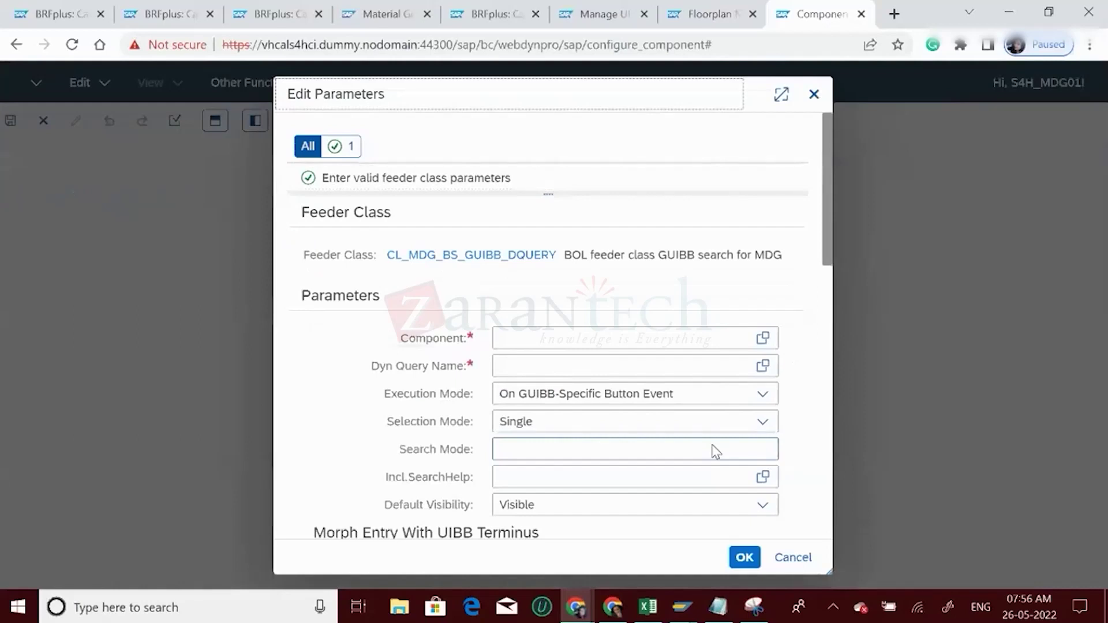
# - Set the feeder class parameters to component ZSP_Z3 and dynamic query GenSearchQueryTMARA, and apply them
pyautogui.click(516, 346)
pyautogui.write('zs')
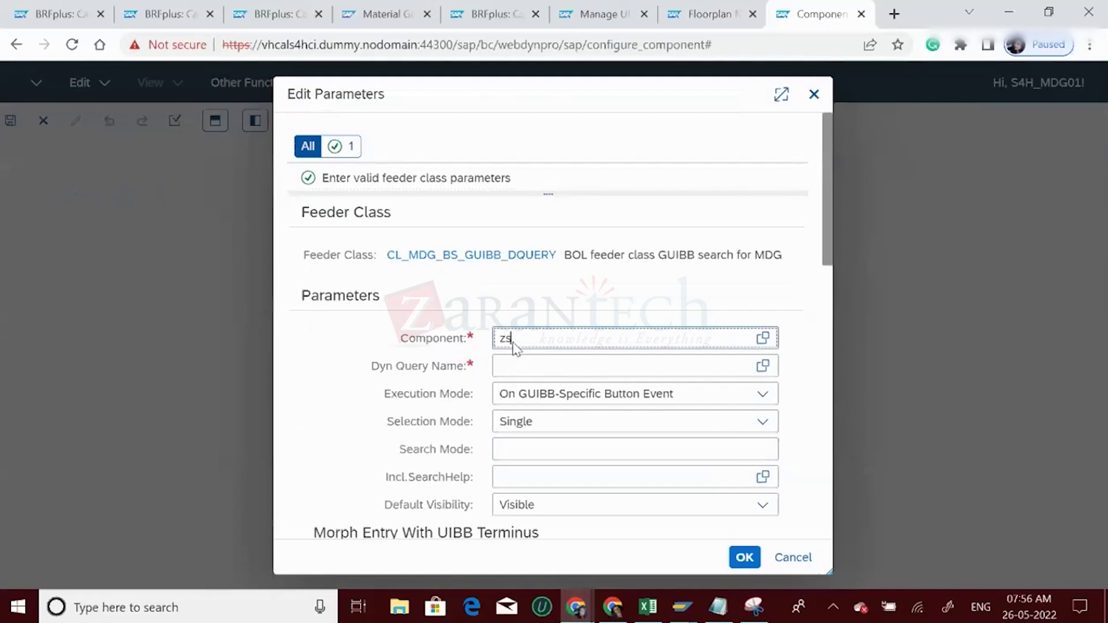
pyautogui.write('p')
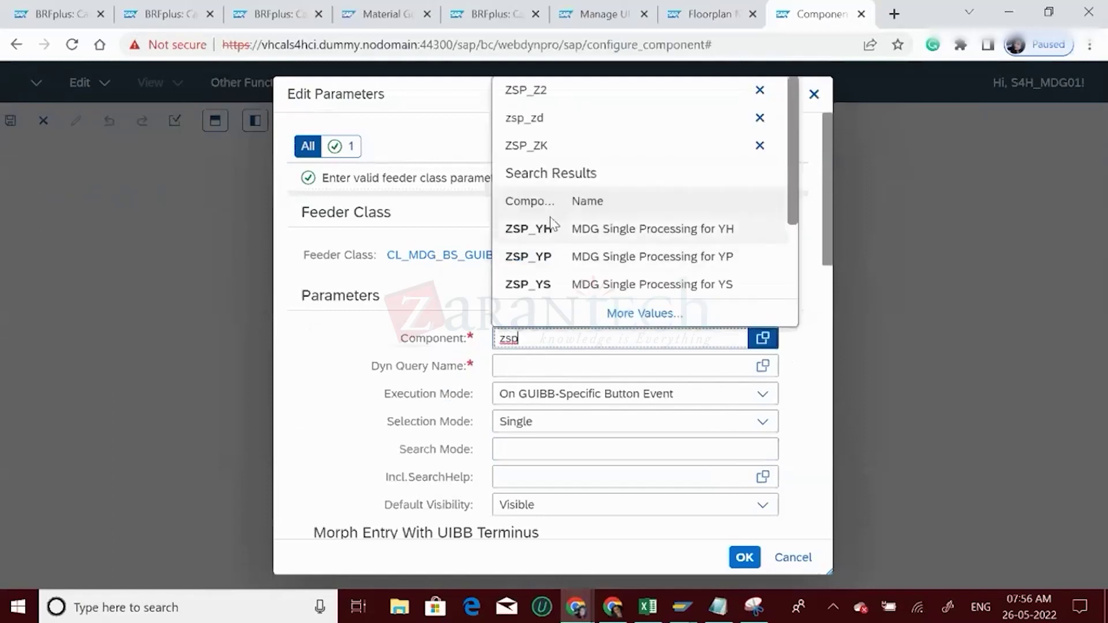
pyautogui.moveTo(790, 161); pyautogui.dragTo(792, 238)
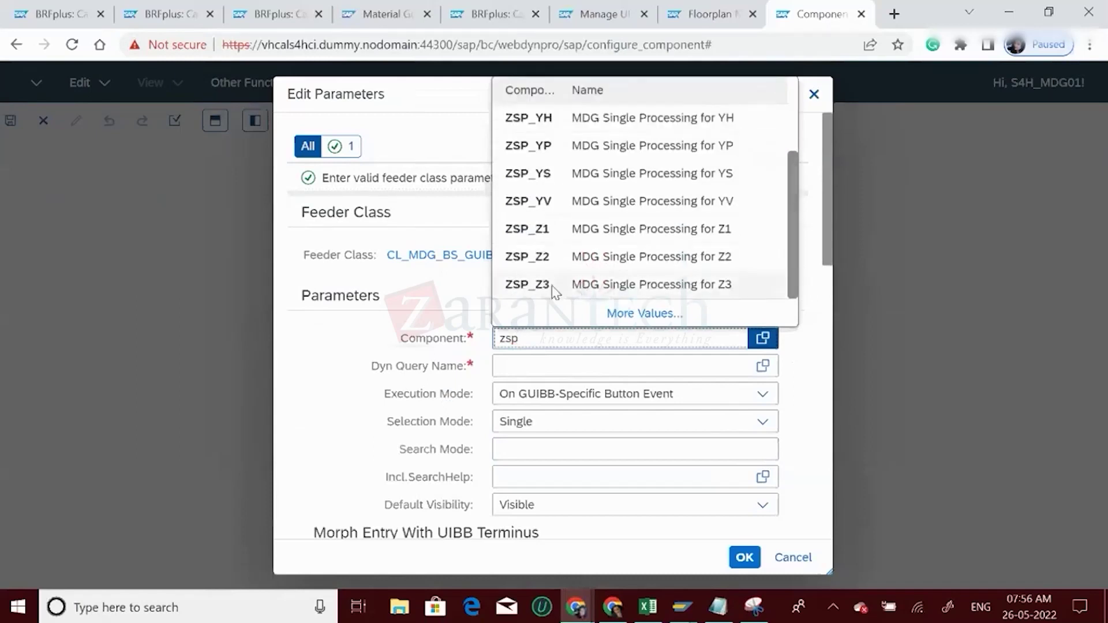
pyautogui.click(531, 288)
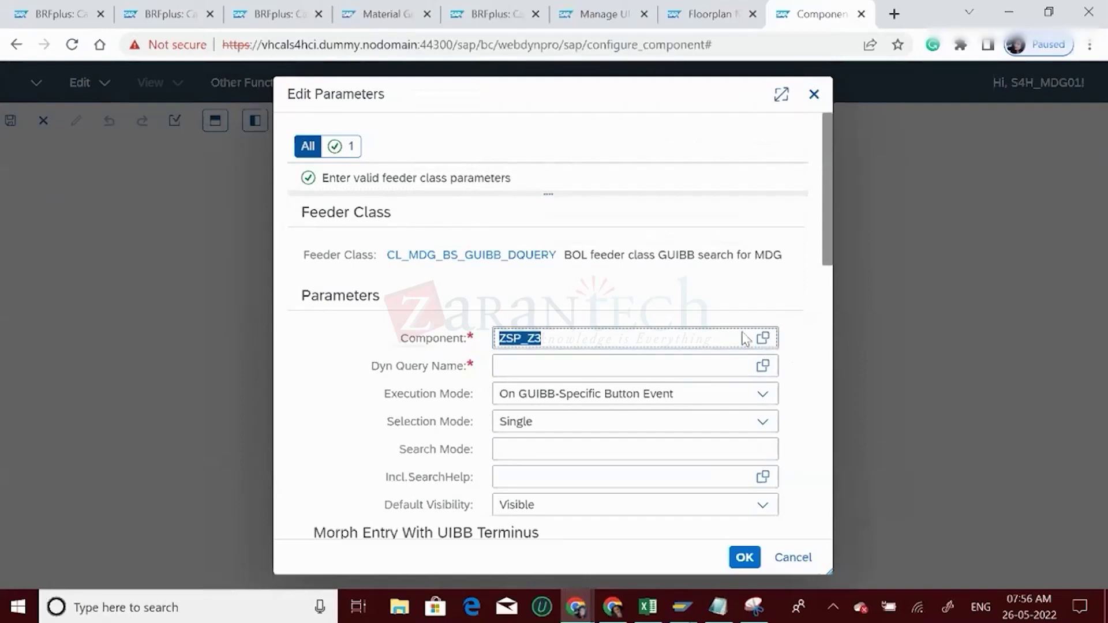
pyautogui.click(765, 368)
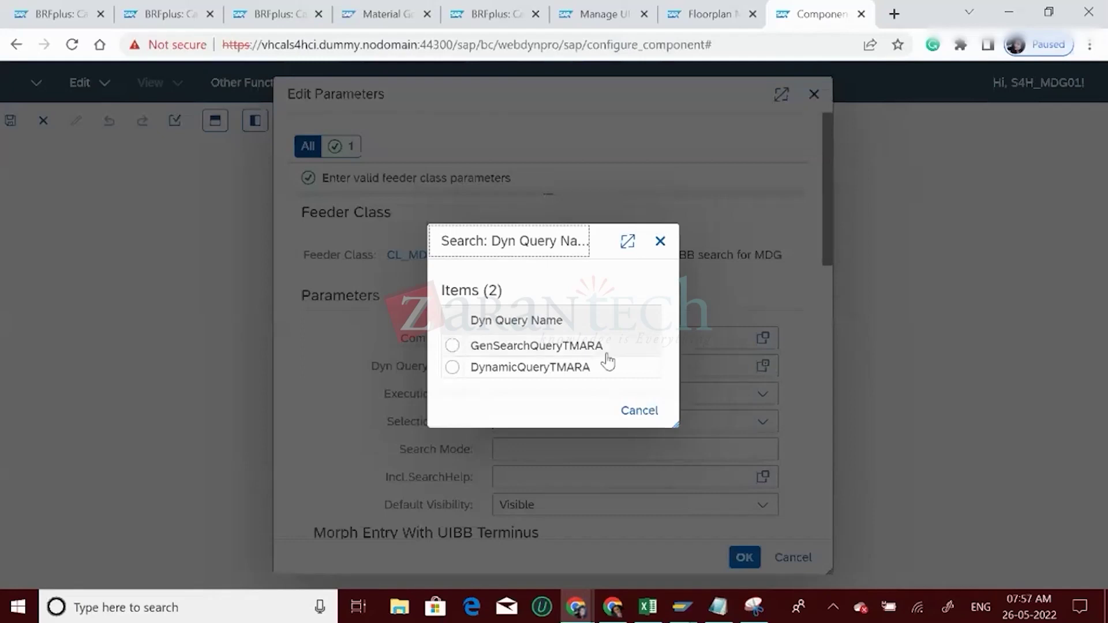
pyautogui.click(521, 349)
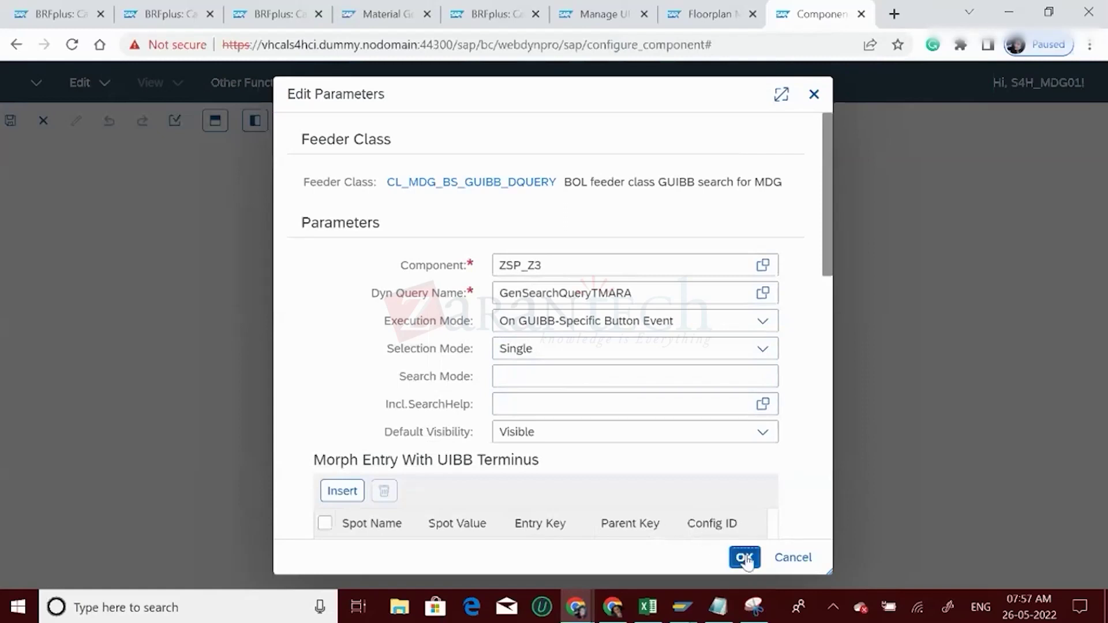
pyautogui.click(745, 558)
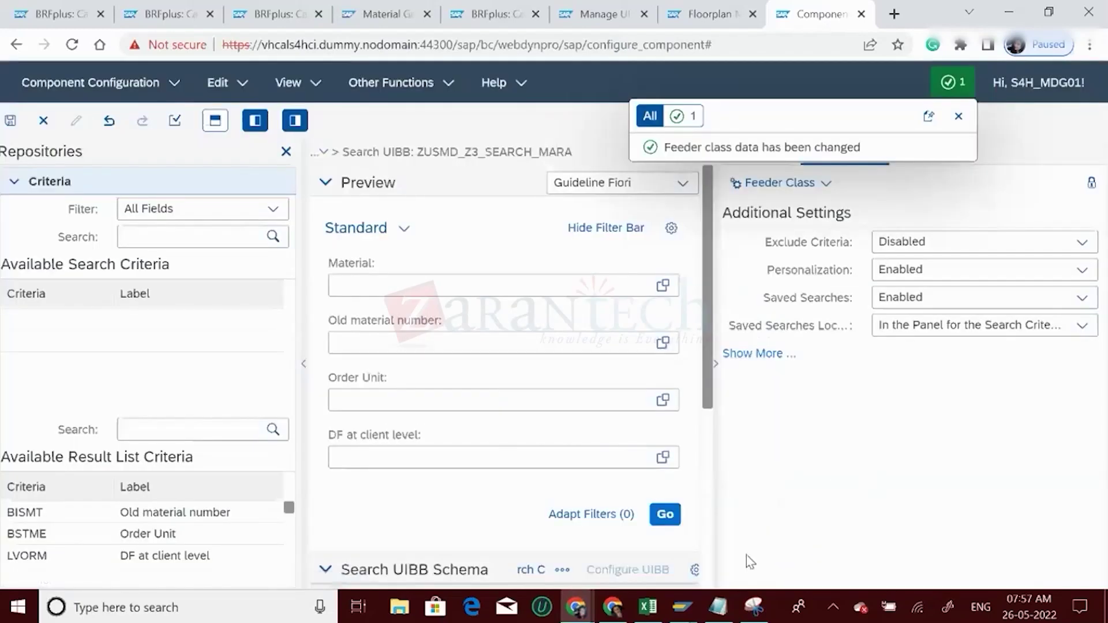
# - Save the search UIBB configuration and dismiss its messages
pyautogui.click(959, 118)
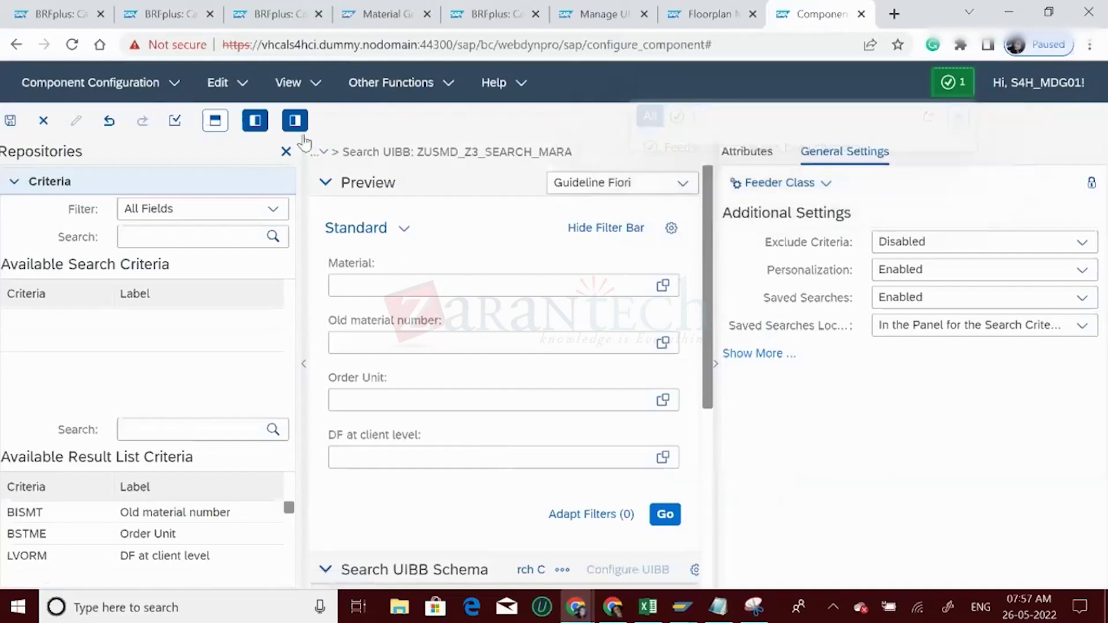
pyautogui.click(7, 120)
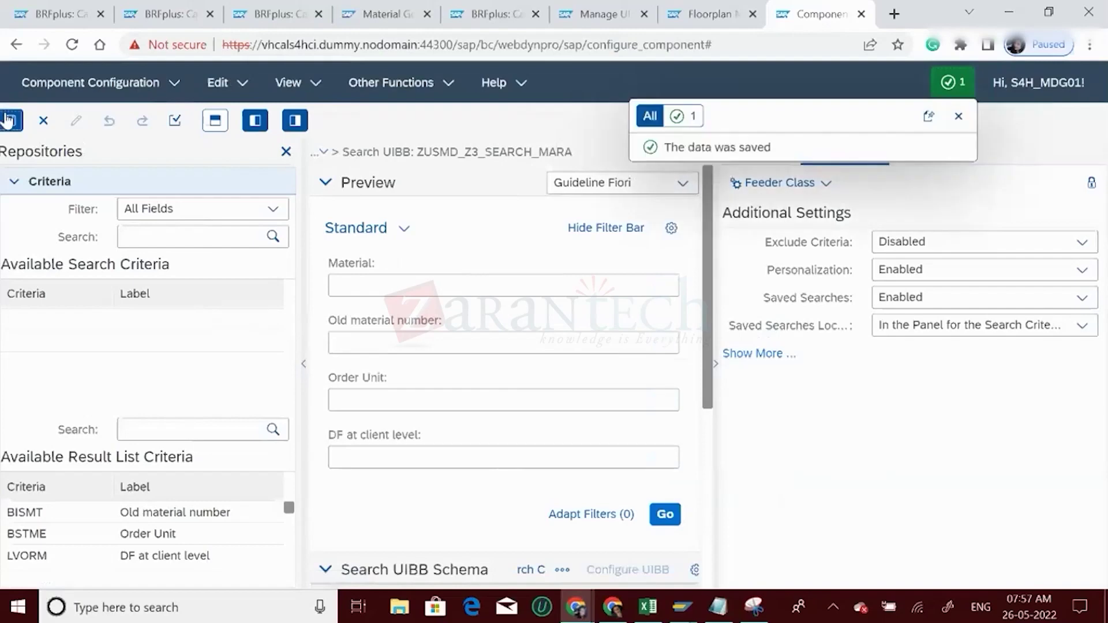
pyautogui.click(960, 119)
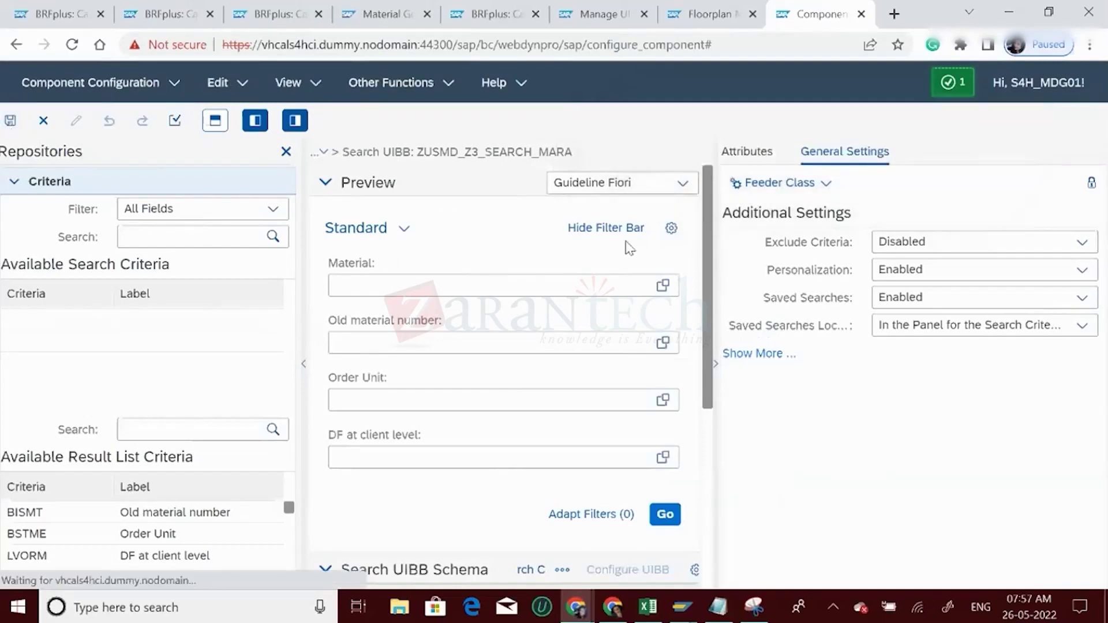
pyautogui.click(376, 294)
pyautogui.click(470, 457)
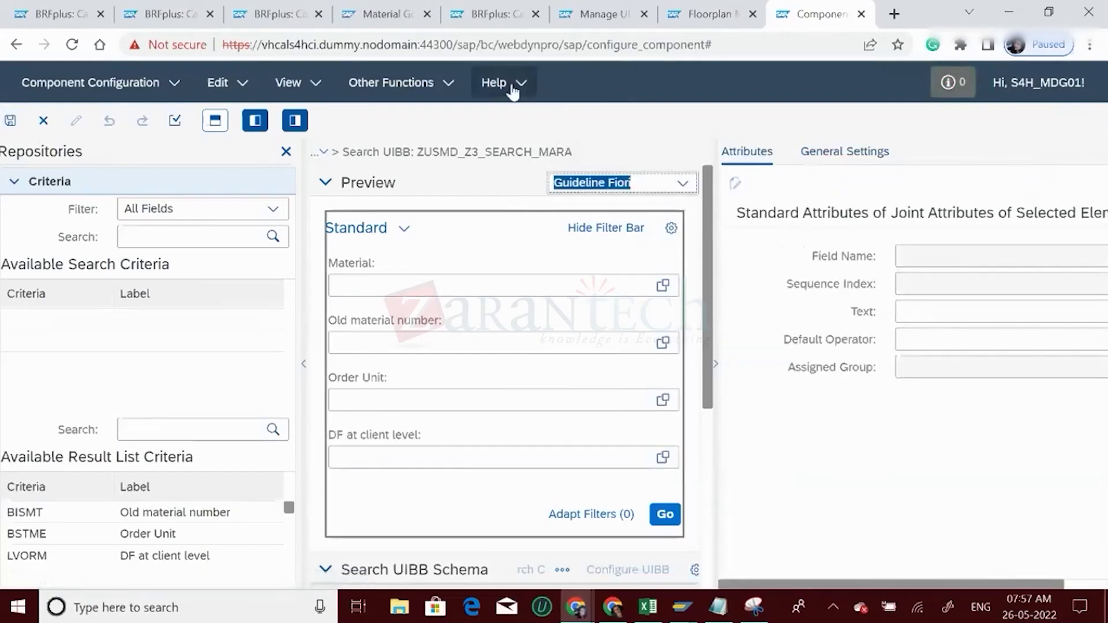
pyautogui.click(447, 83)
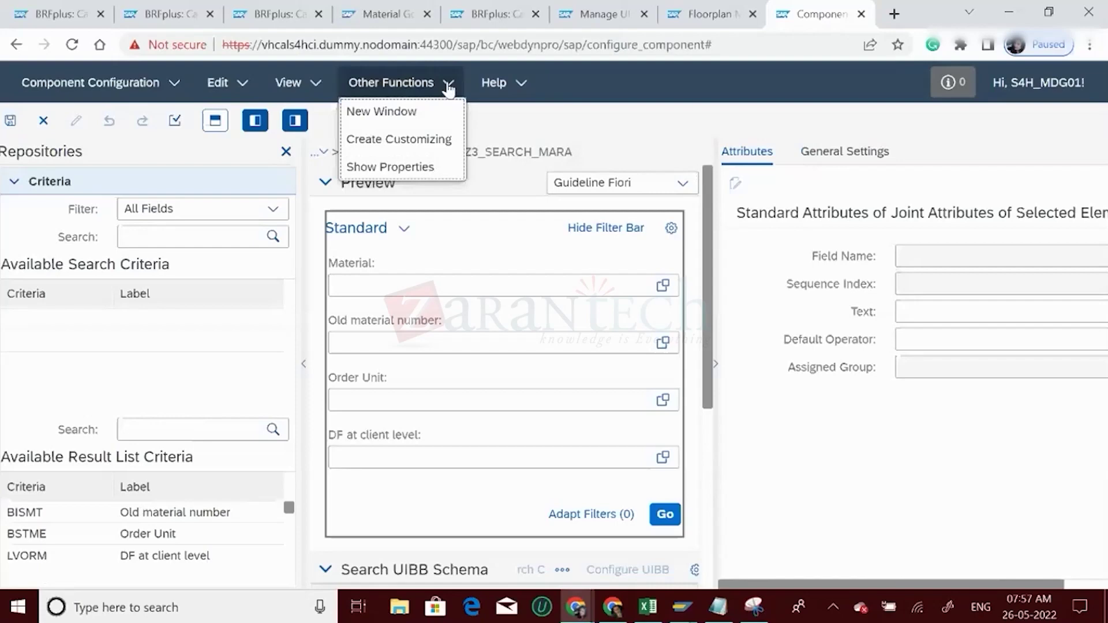
pyautogui.click(654, 126)
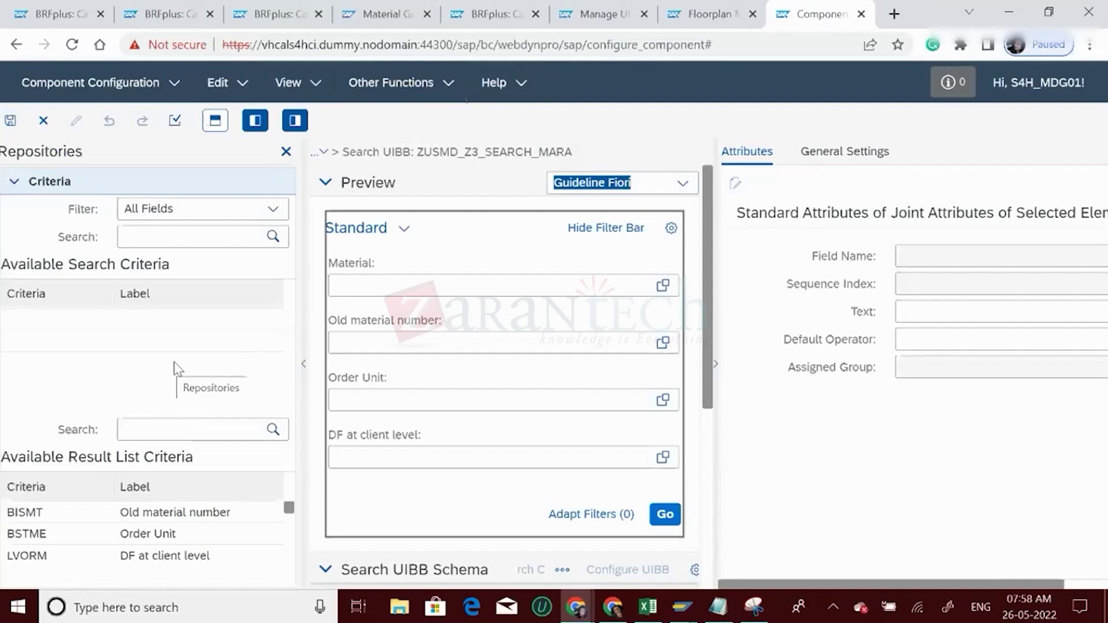
pyautogui.click(451, 82)
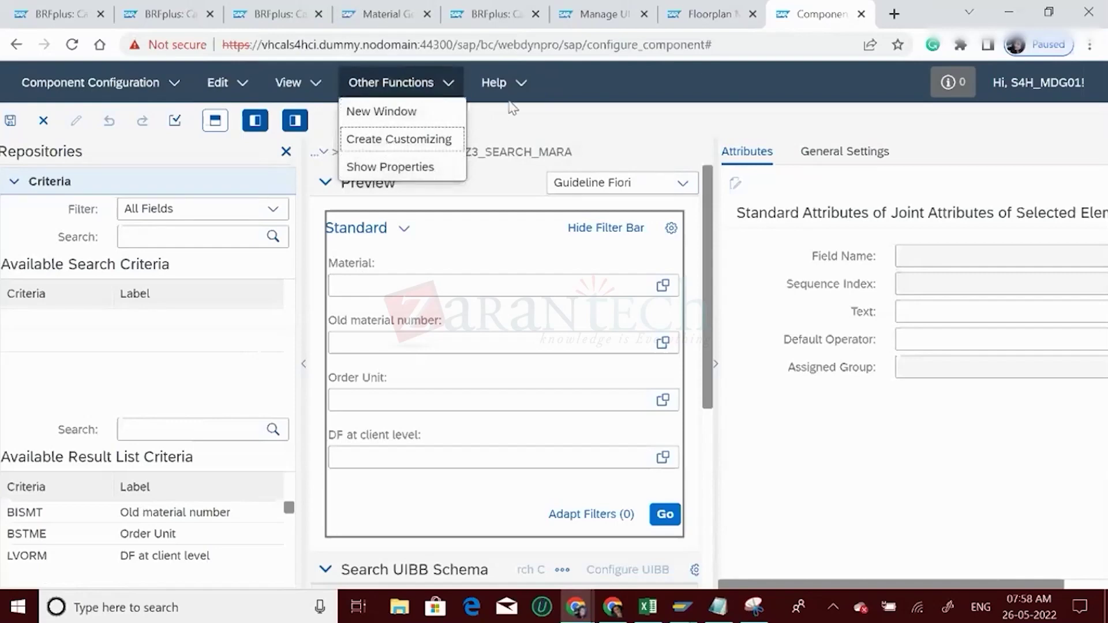
pyautogui.click(522, 87)
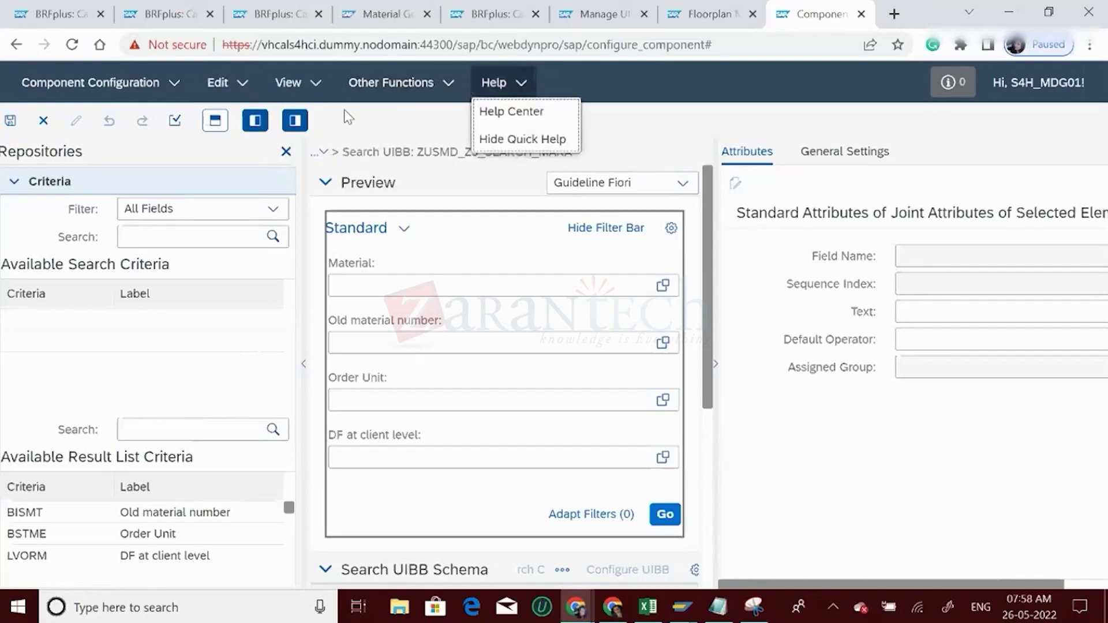
pyautogui.click(317, 87)
pyautogui.click(316, 87)
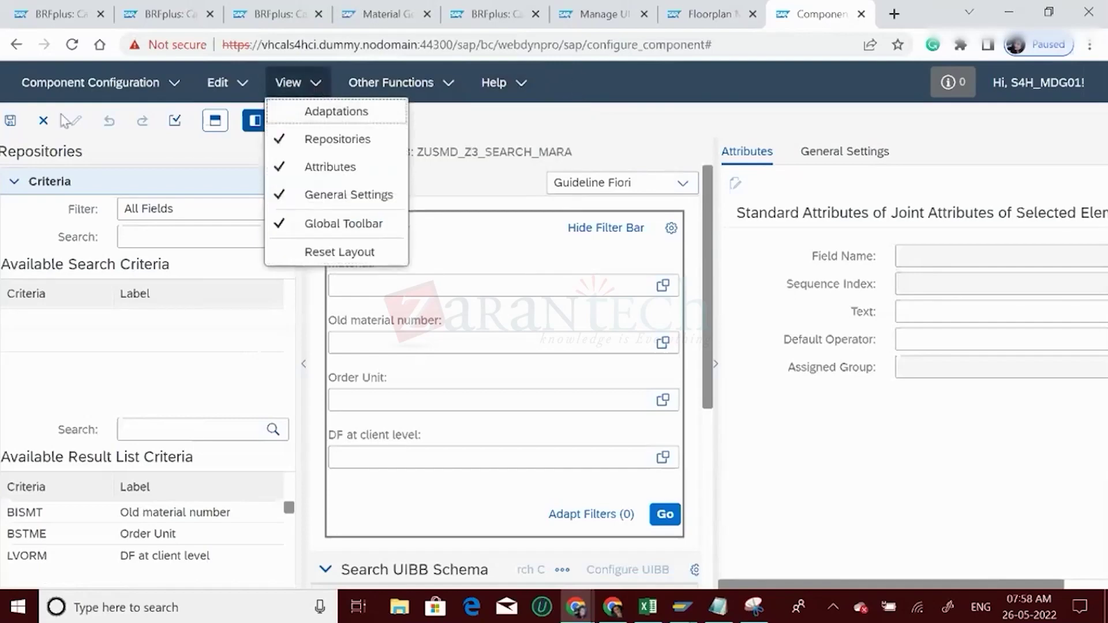
# - Save the ZUSMD_Z3_SEARCH_MARA configuration again, glance at the application hierarchy, and return to dismiss the save message
pyautogui.click(7, 128)
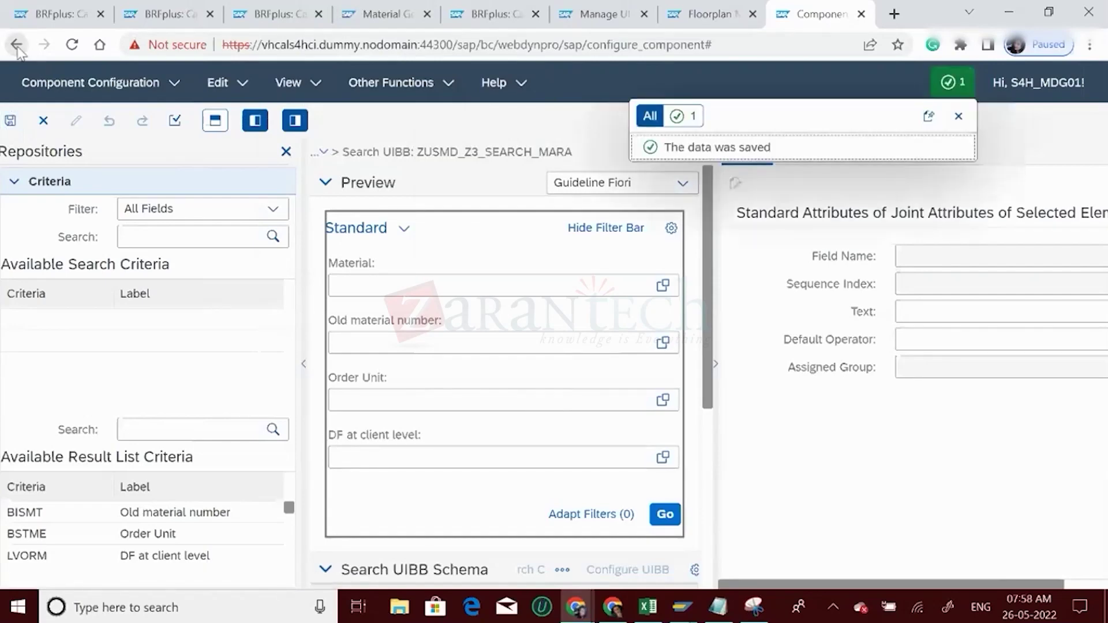
pyautogui.click(683, 7)
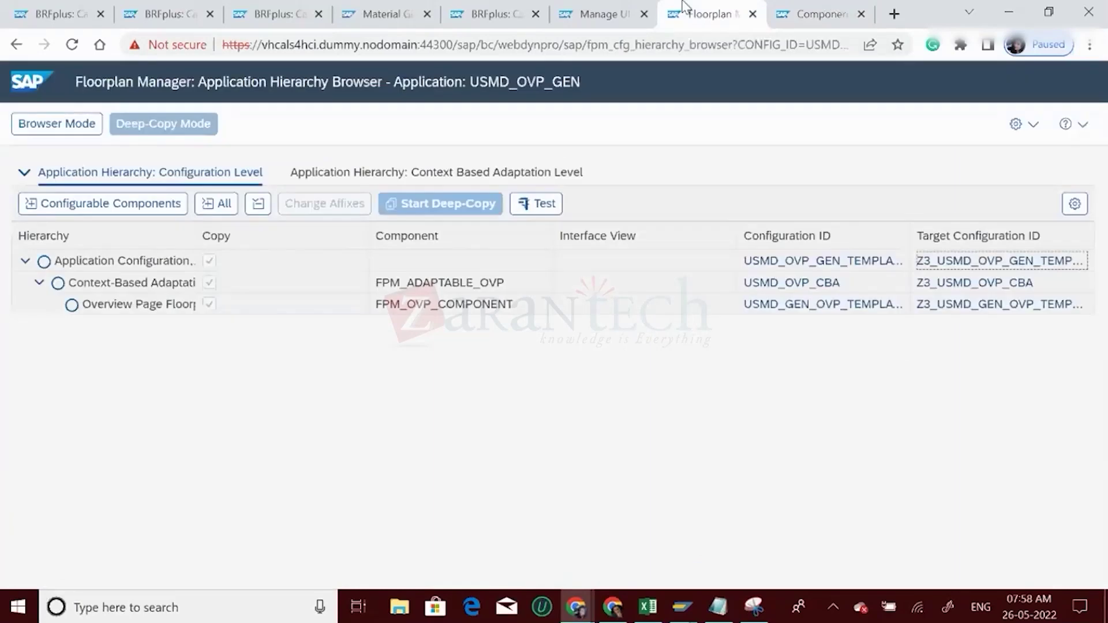
pyautogui.click(781, 13)
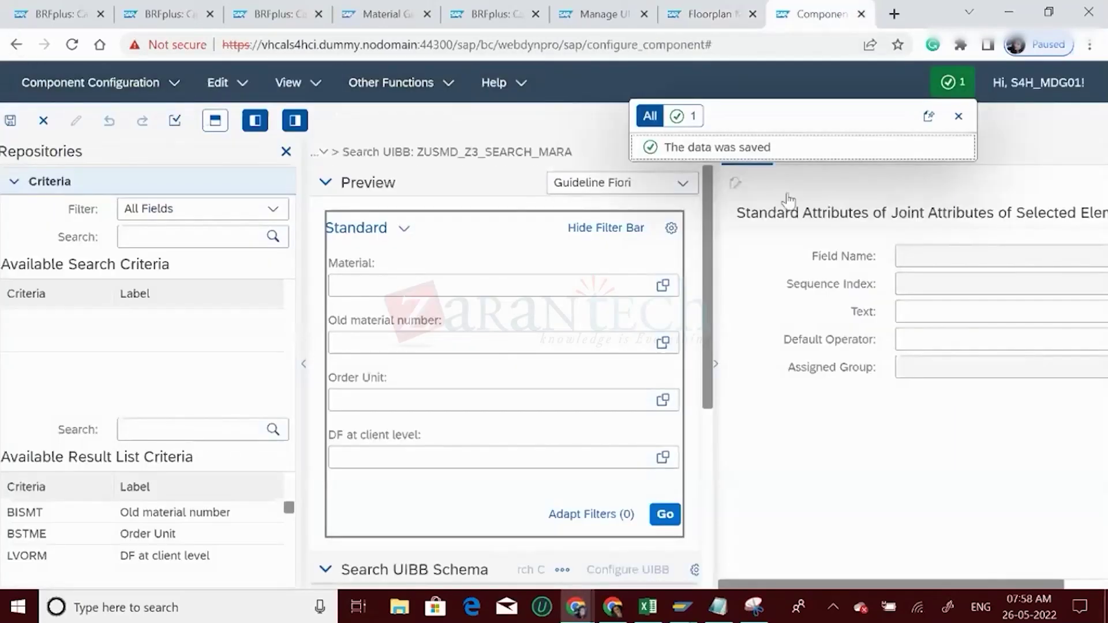
pyautogui.click(1083, 585)
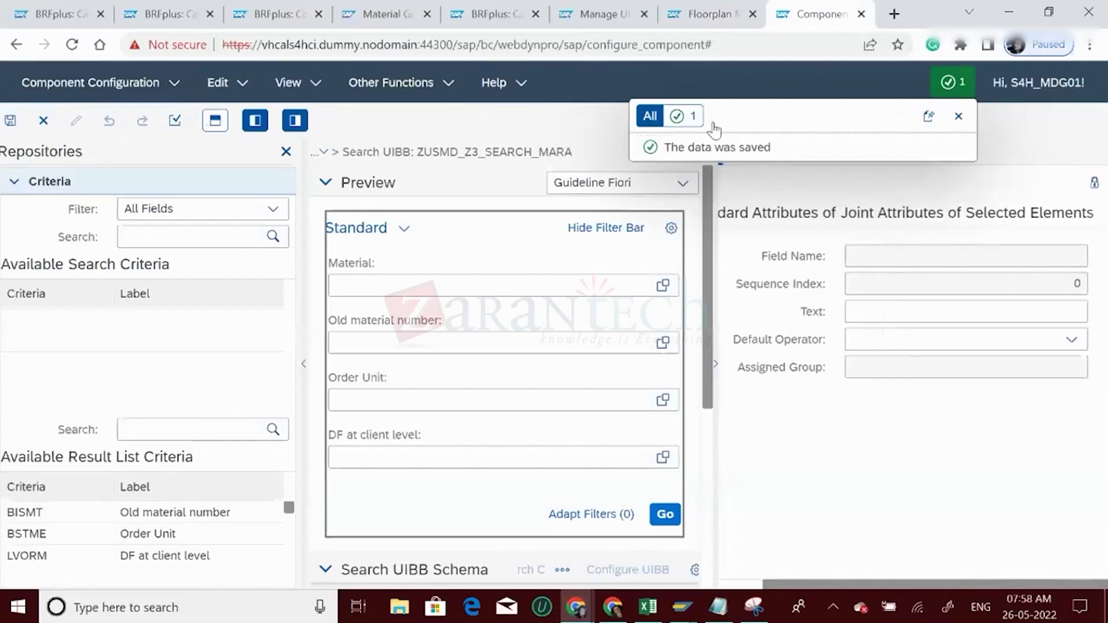
pyautogui.click(960, 118)
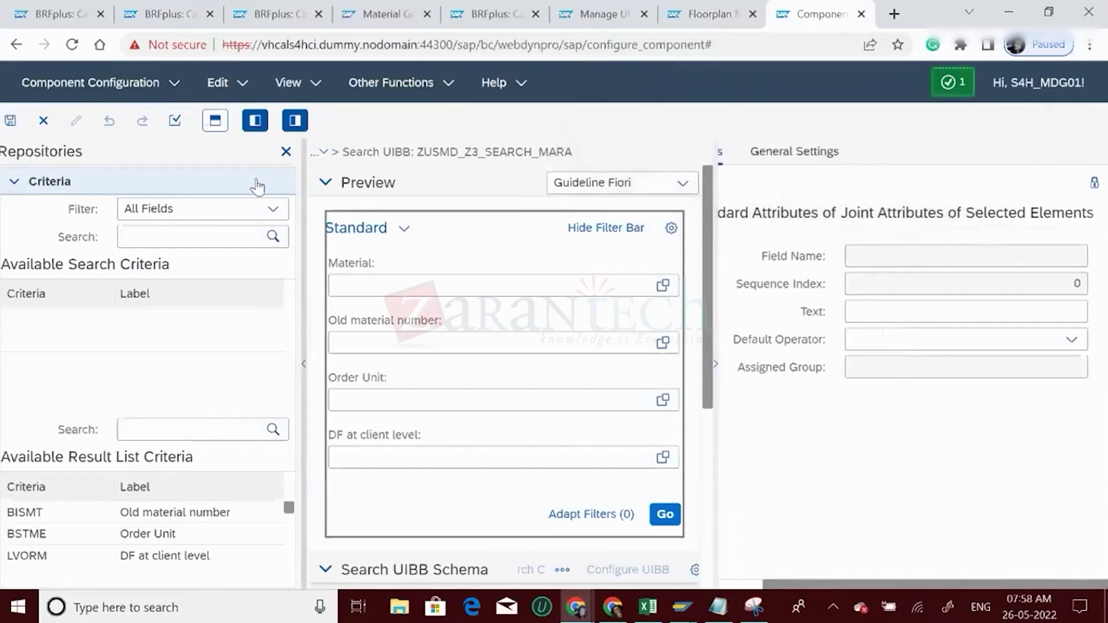
# - Save the ZUSMD_Z3_SEARCH_MARA search UIBB configuration and look over its preview and schema
pyautogui.click(11, 123)
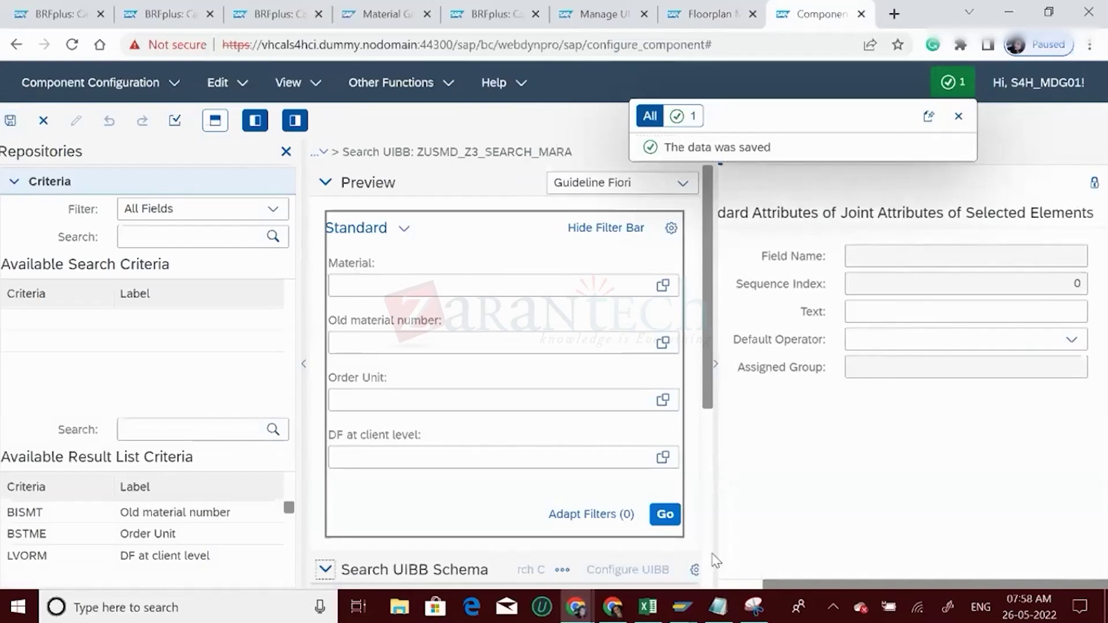
pyautogui.scroll(-5, 710, 463)
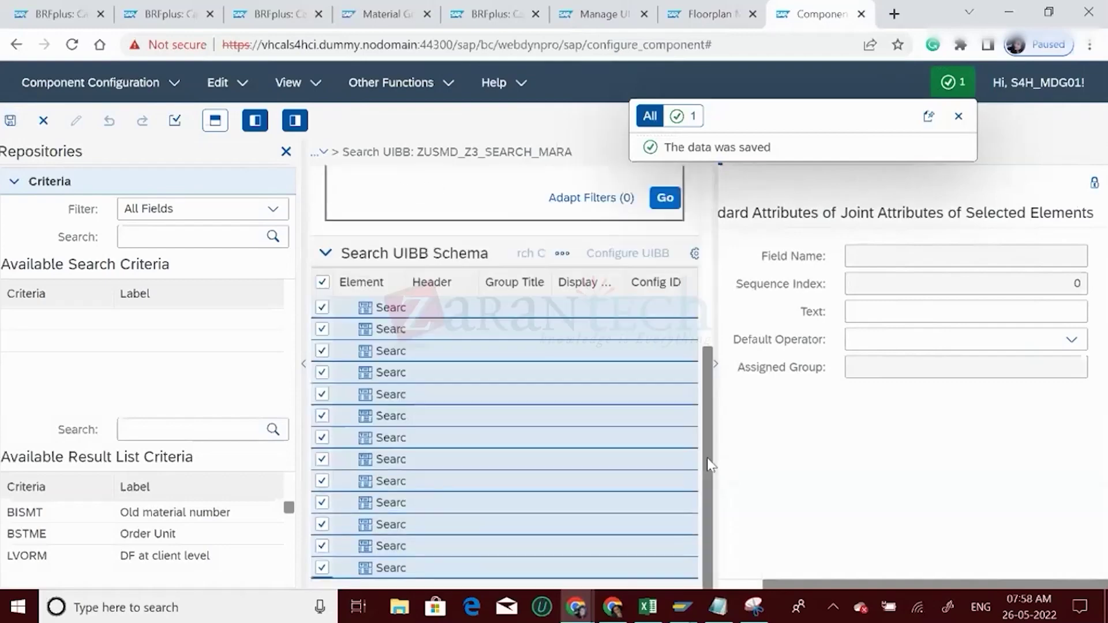
pyautogui.moveTo(709, 495); pyautogui.dragTo(709, 280)
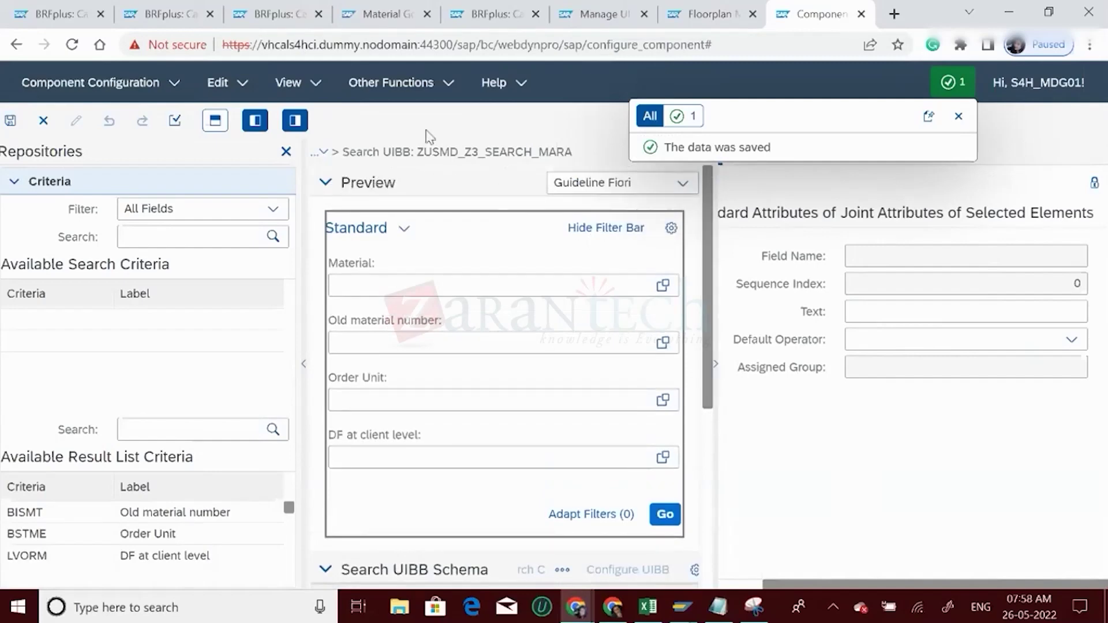
pyautogui.doubleClick(440, 155)
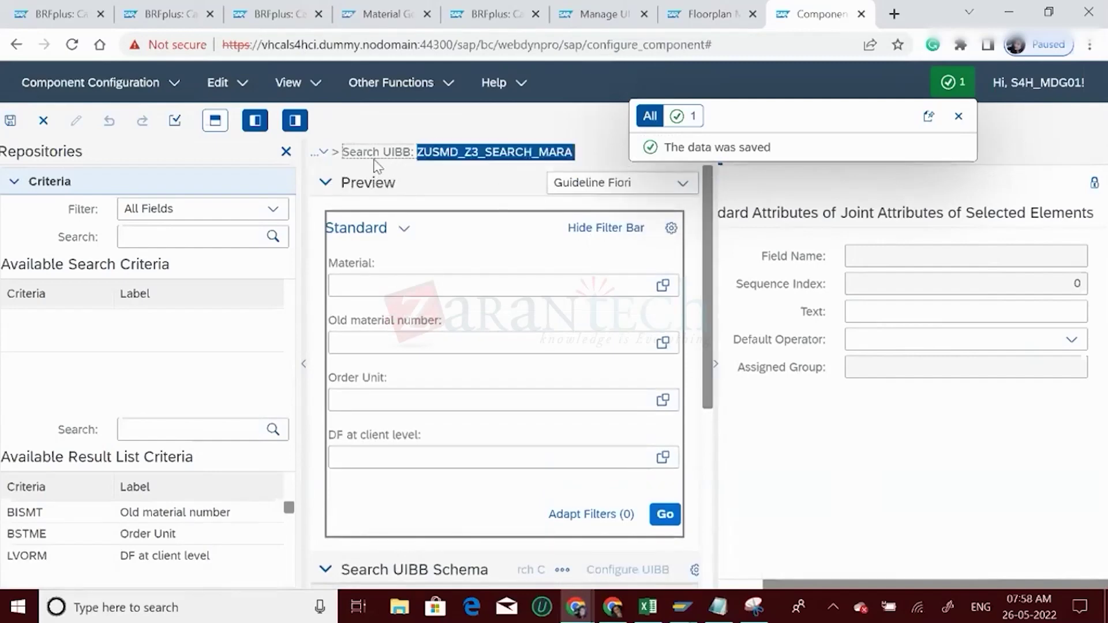
# - Go back to application configuration Z3_USMD_OVP_GEN_TEMPLATE, open its OVP component configuration Z3_USMD_GEN_OVP_TEMPLATE, and display the initial page INIT
pyautogui.click(323, 155)
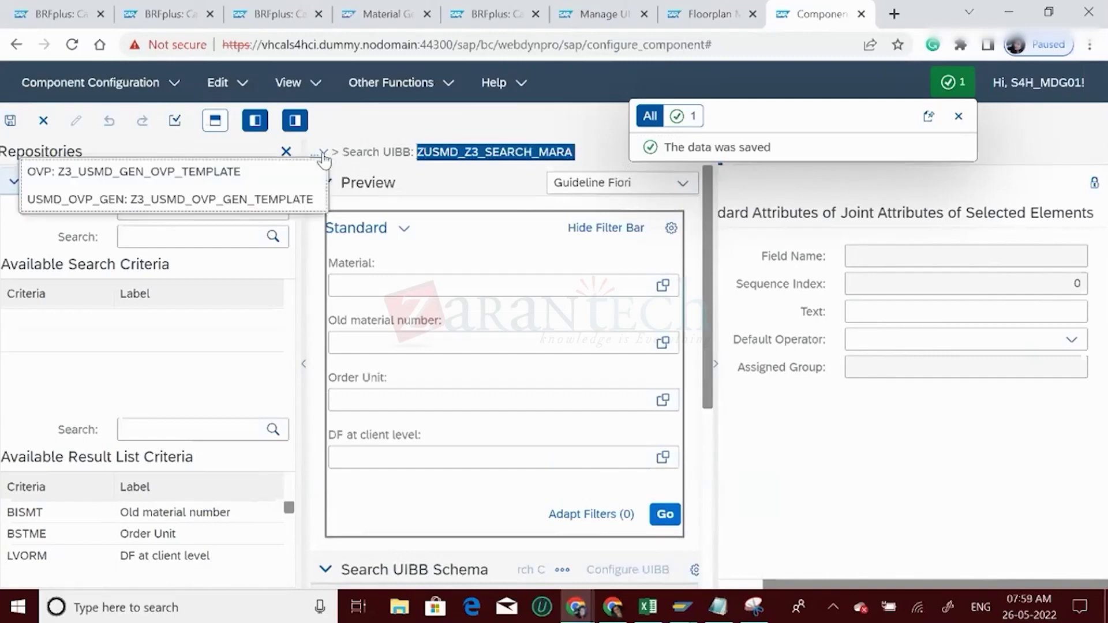
pyautogui.click(259, 199)
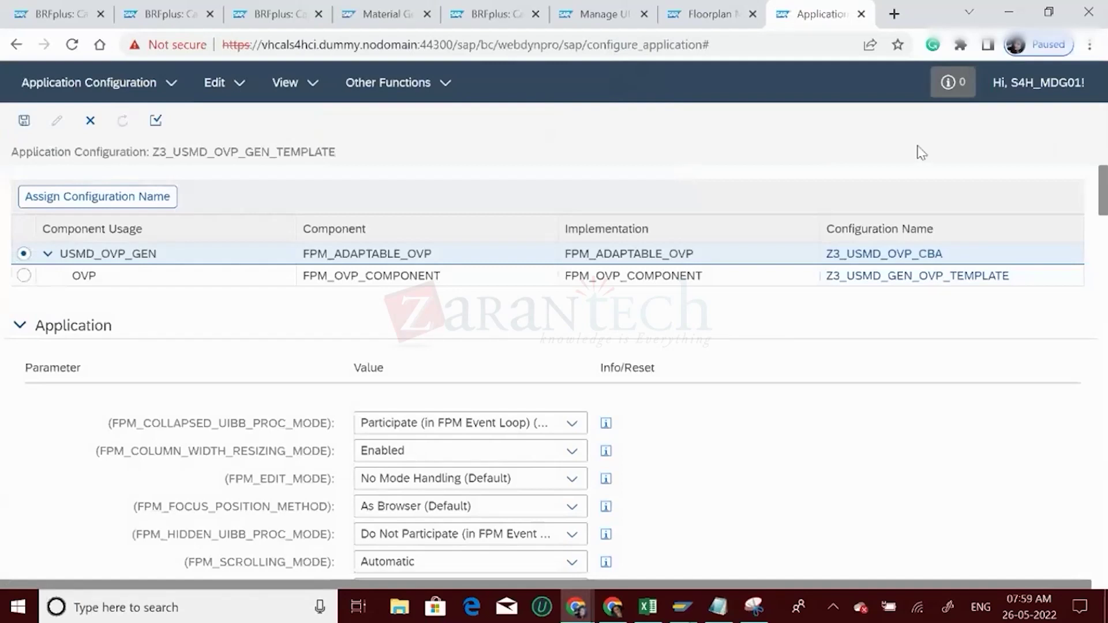
pyautogui.click(905, 278)
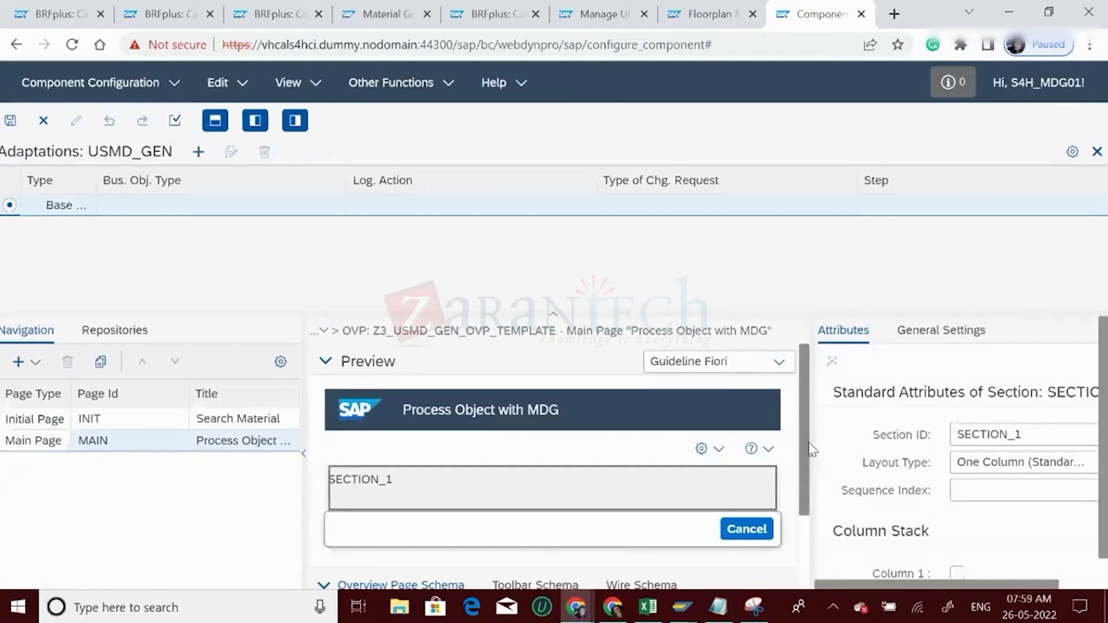
pyautogui.moveTo(813, 453); pyautogui.dragTo(814, 518)
pyautogui.scroll(3, 814, 525)
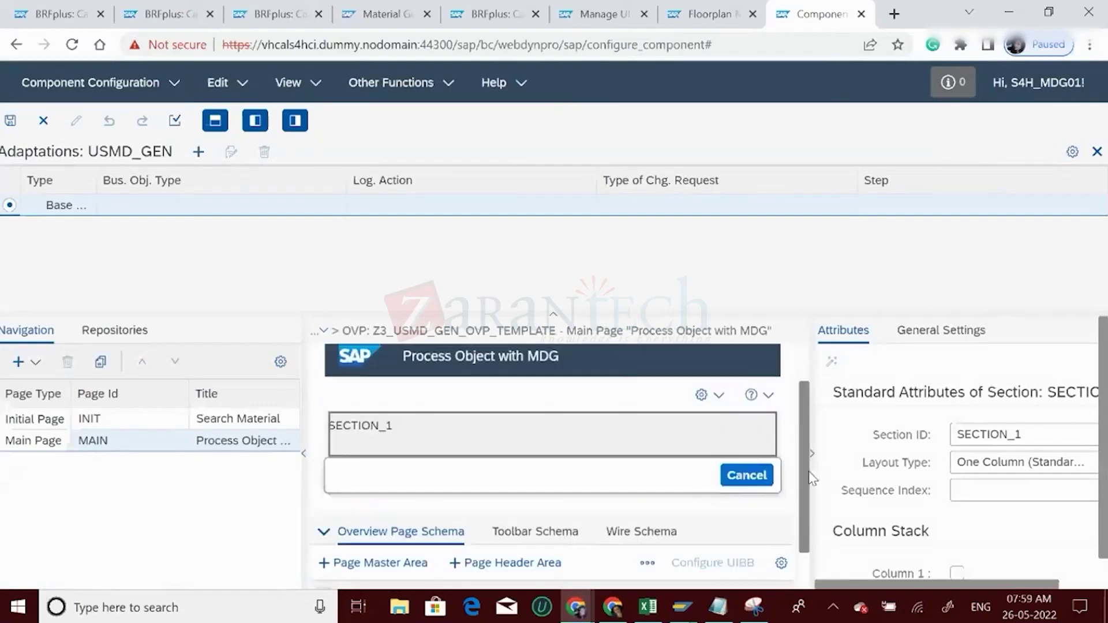
pyautogui.click(38, 425)
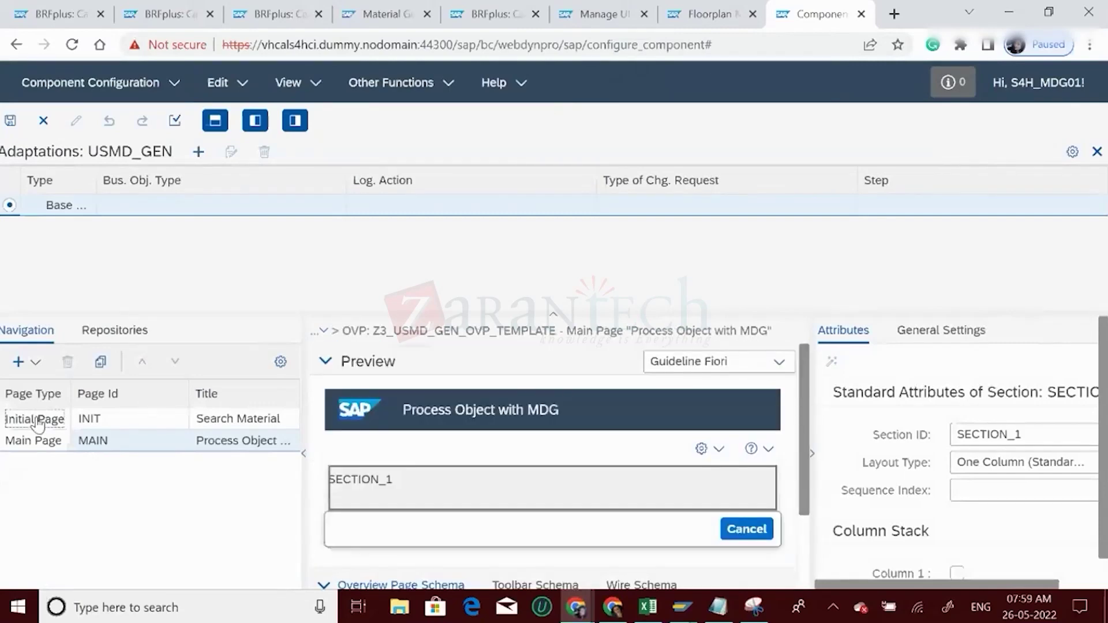
pyautogui.click(115, 426)
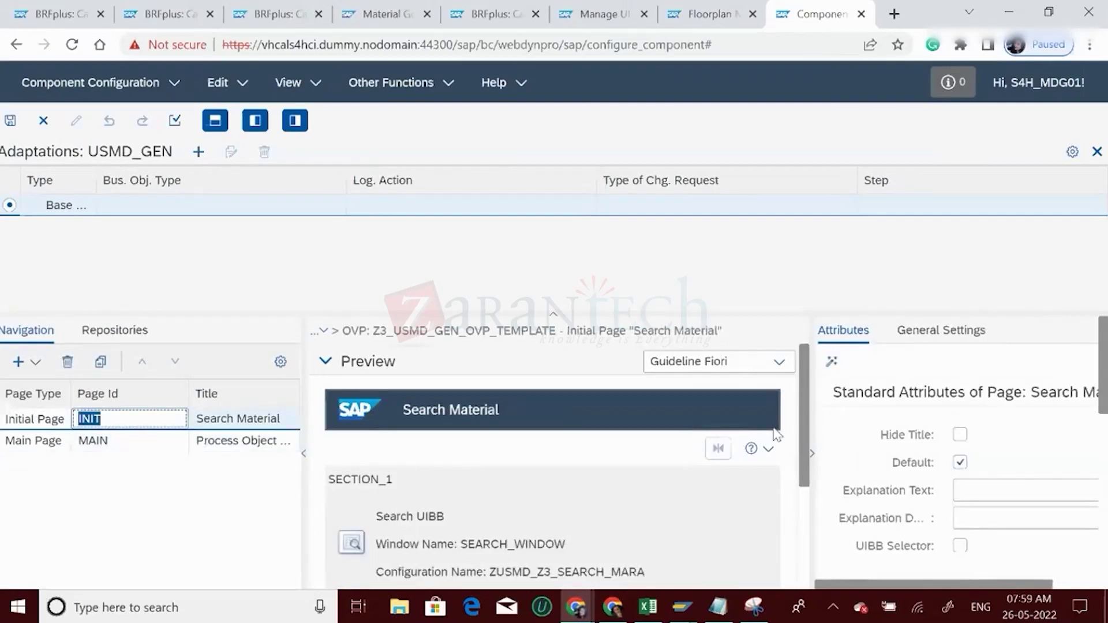
# - Examine the attributes of the initial page's search UIBB and of the page itself, enlarging the schema area
pyautogui.moveTo(806, 402); pyautogui.dragTo(800, 540)
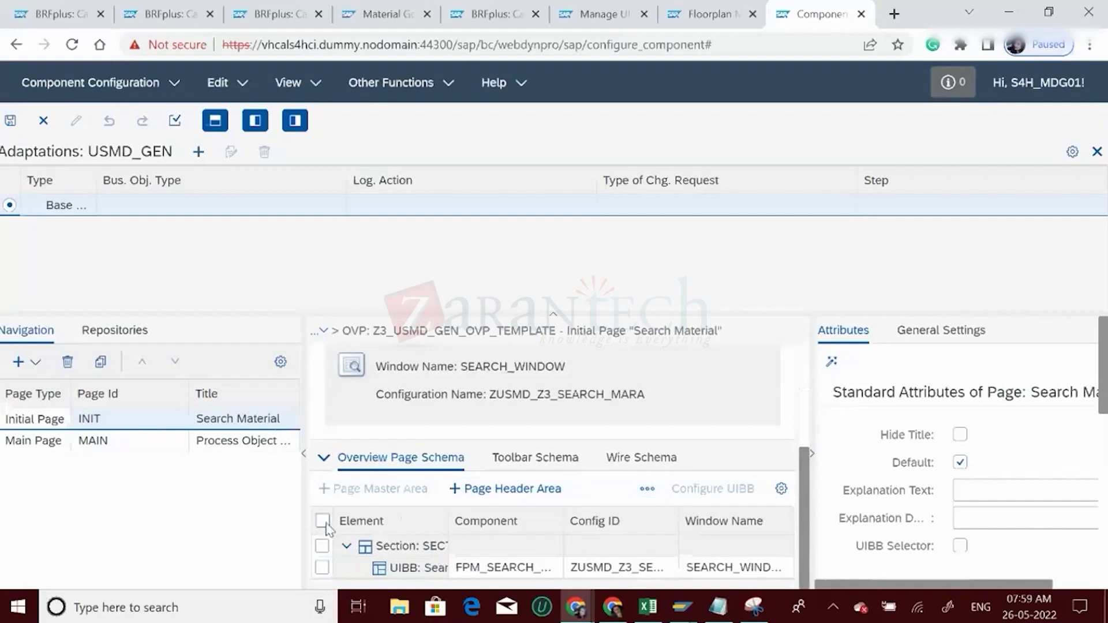
pyautogui.click(322, 568)
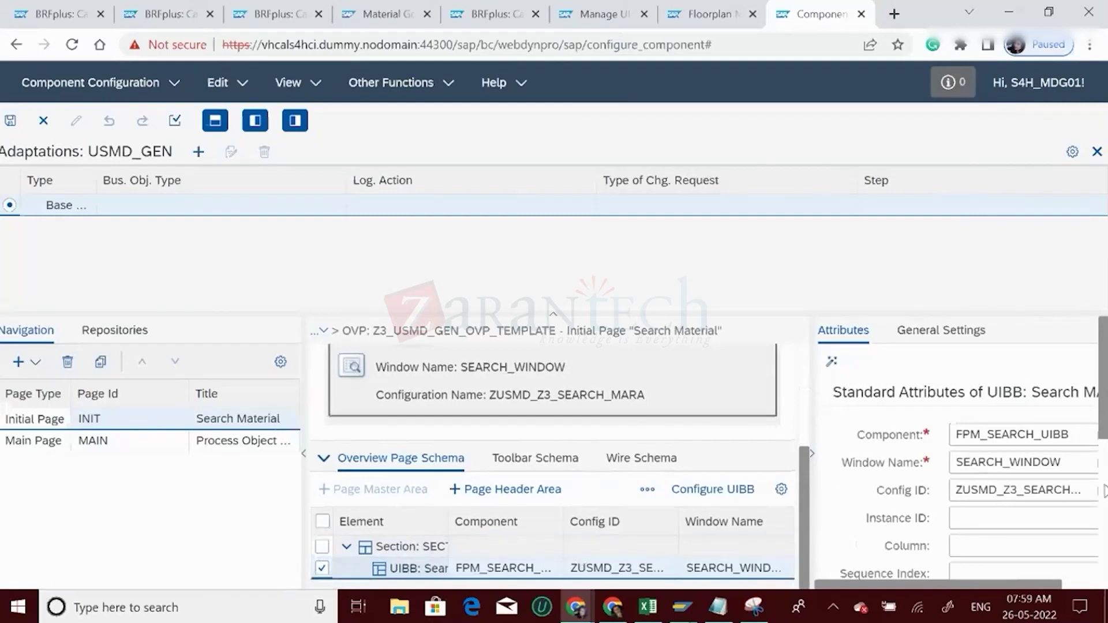
pyautogui.scroll(-4, 1102, 476)
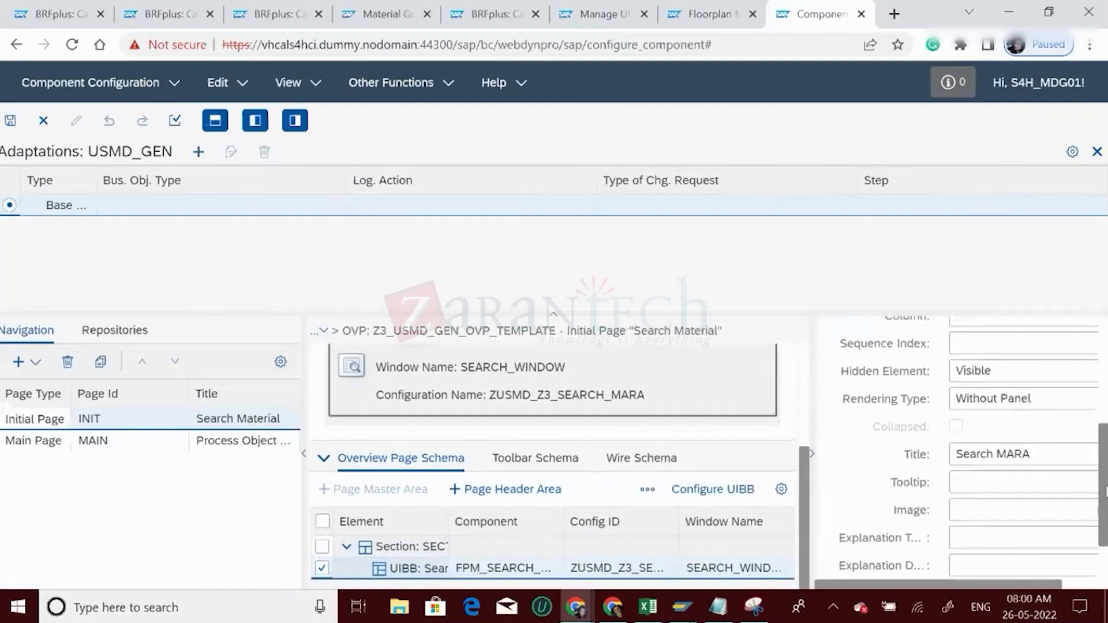
pyautogui.scroll(-2, 1027, 462)
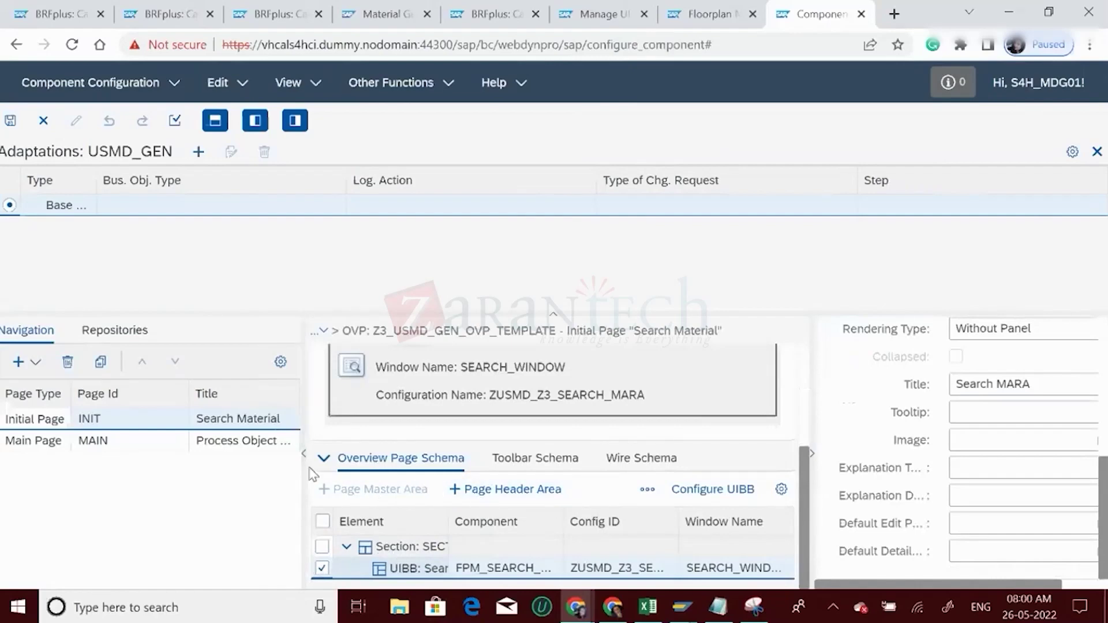
pyautogui.click(20, 422)
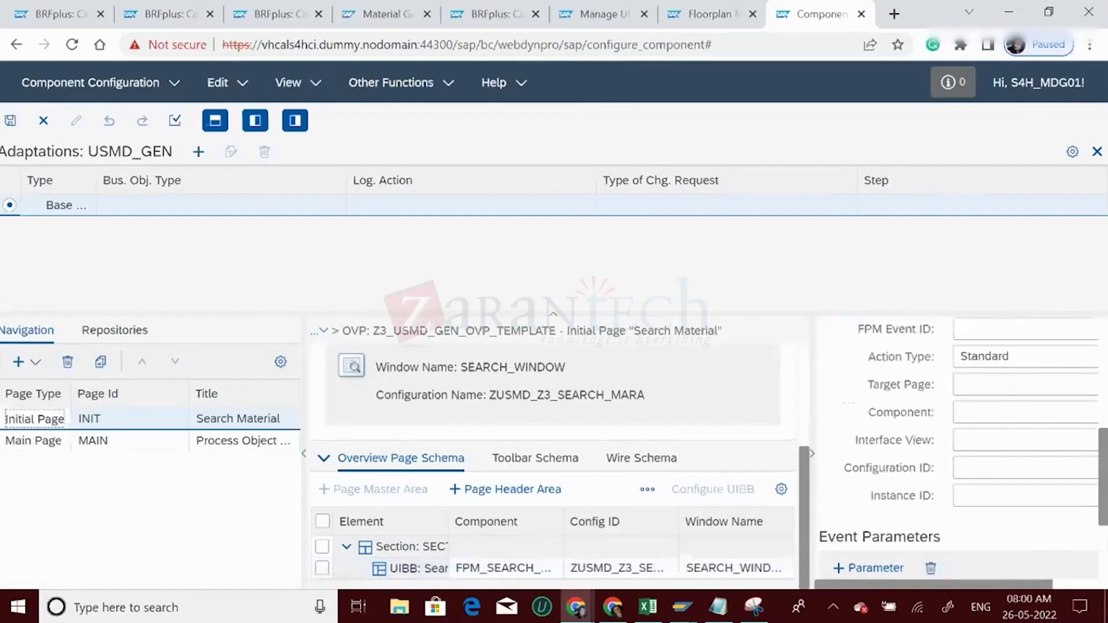
pyautogui.scroll(-3, 1105, 544)
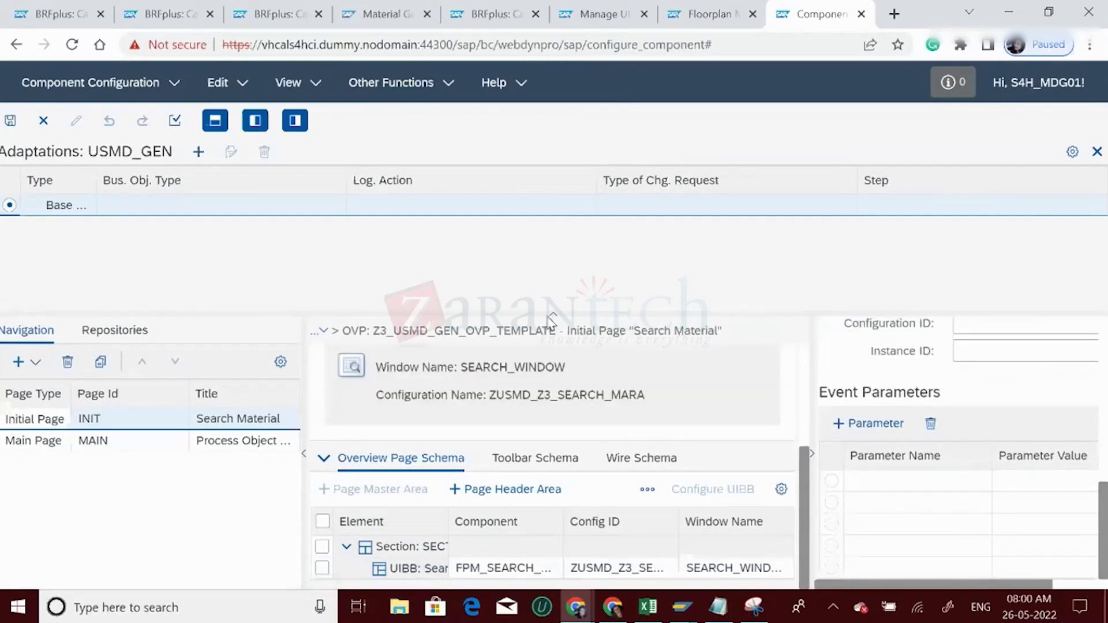
pyautogui.moveTo(549, 315); pyautogui.dragTo(514, 215)
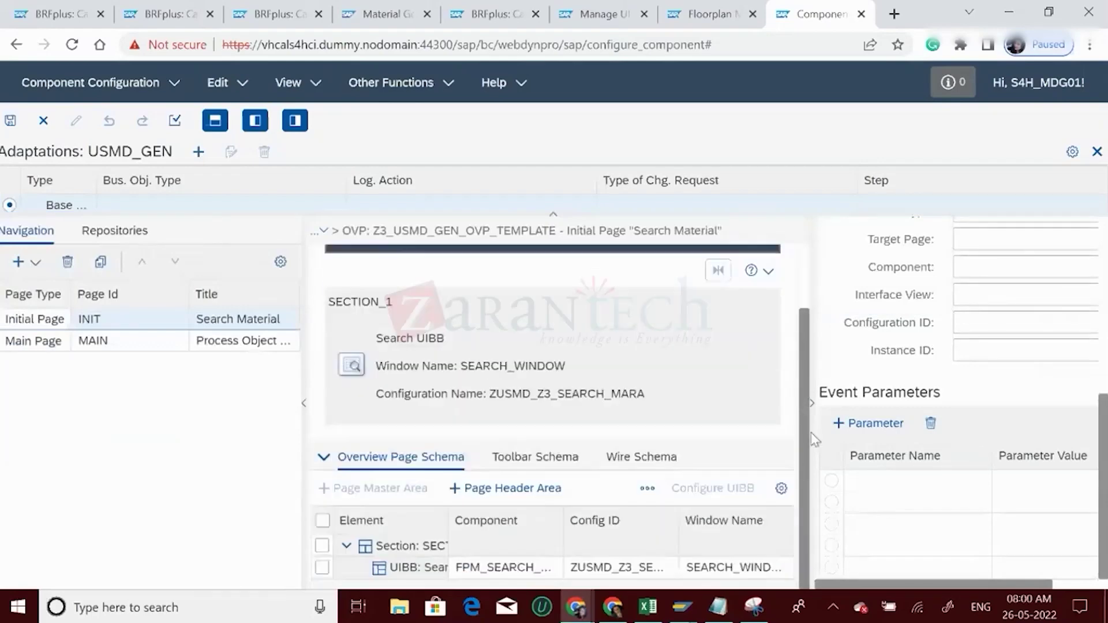
# - With the search UIBB selected, add a second section to the initial page's overview page schema
pyautogui.click(456, 395)
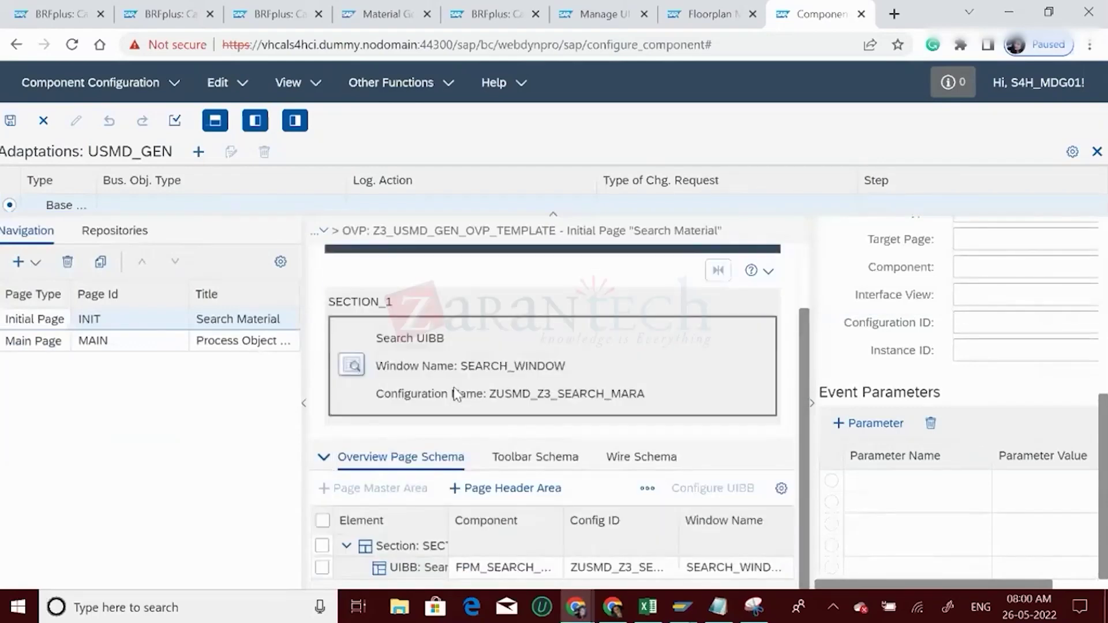
pyautogui.click(361, 567)
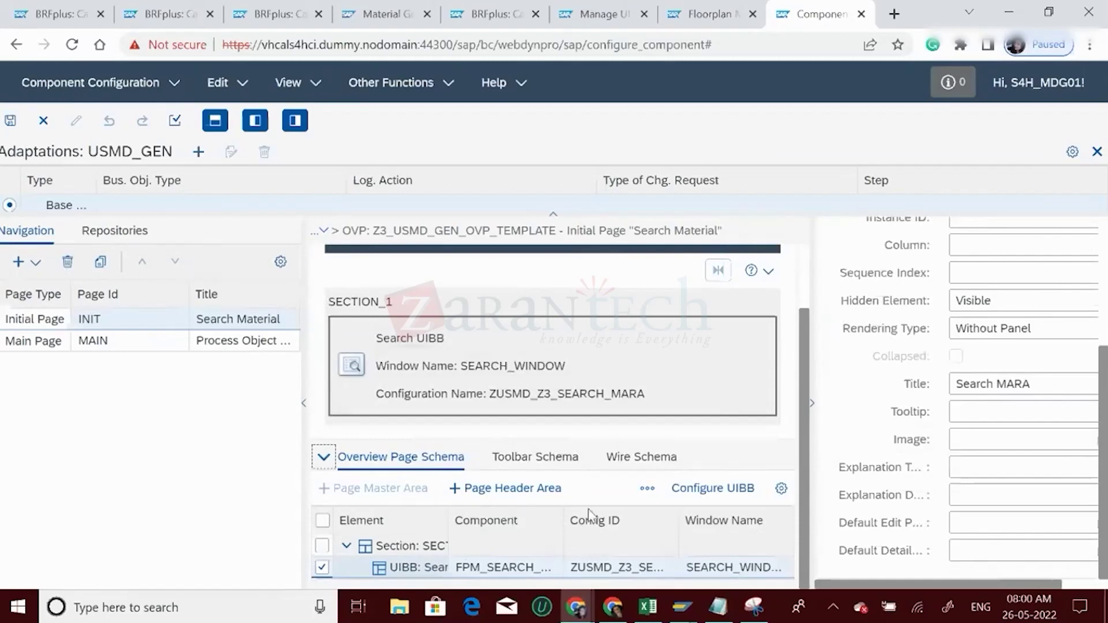
pyautogui.click(647, 488)
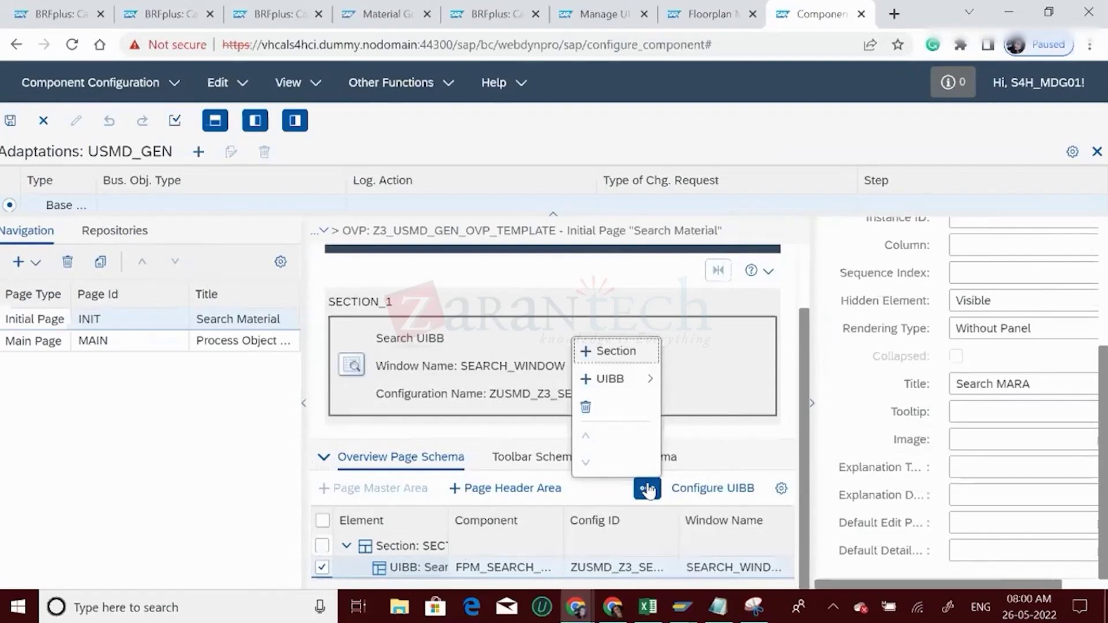
pyautogui.click(617, 355)
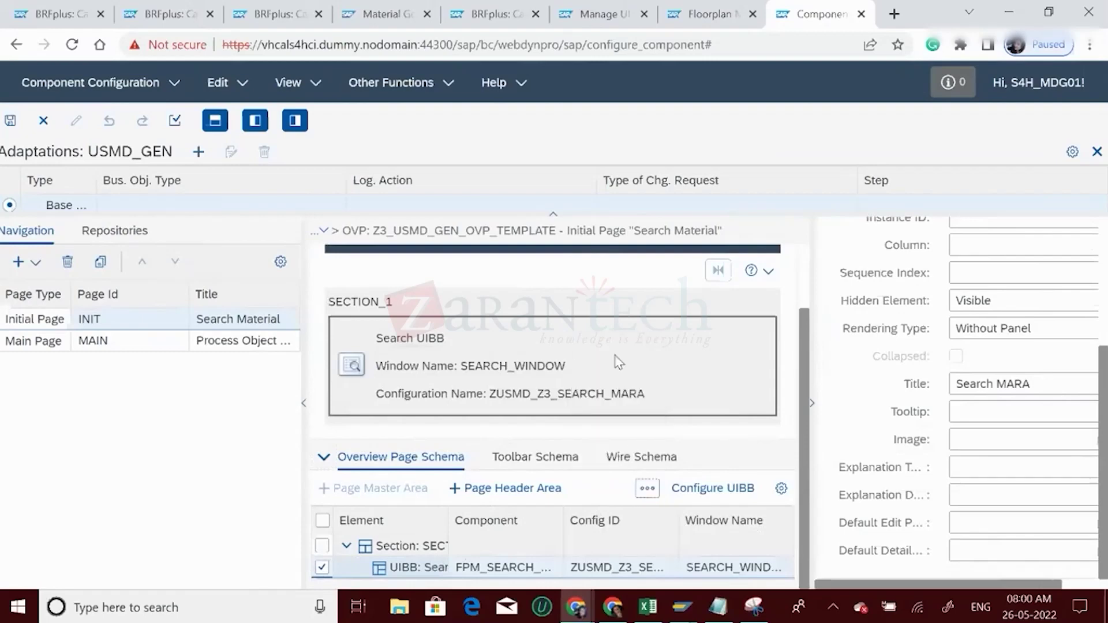
pyautogui.click(619, 362)
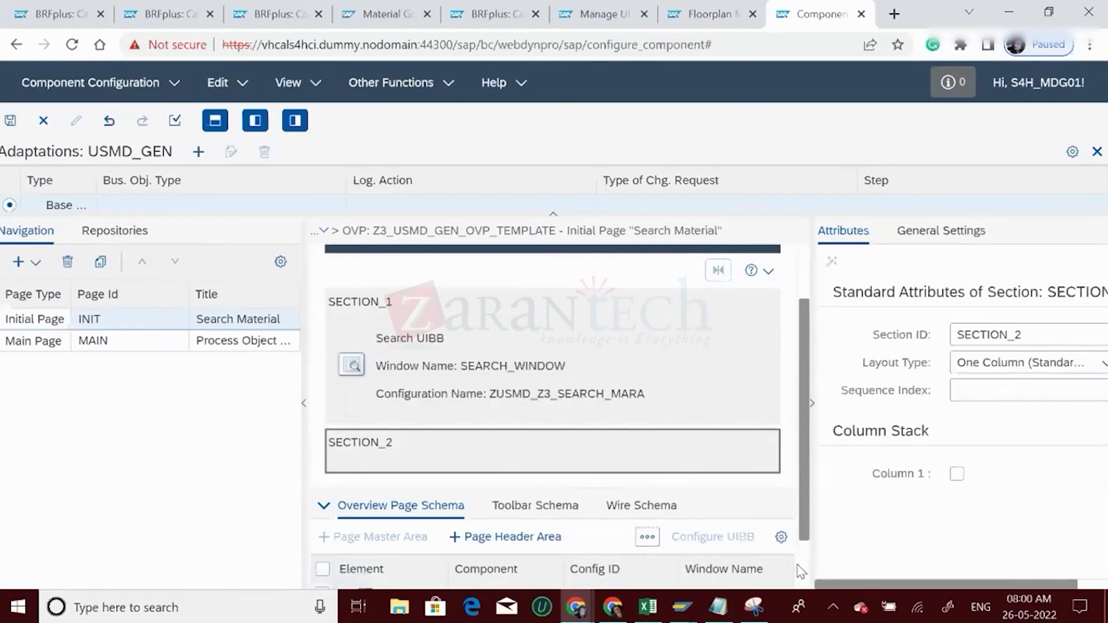
pyautogui.scroll(-1, 806, 572)
pyautogui.scroll(-2, 805, 571)
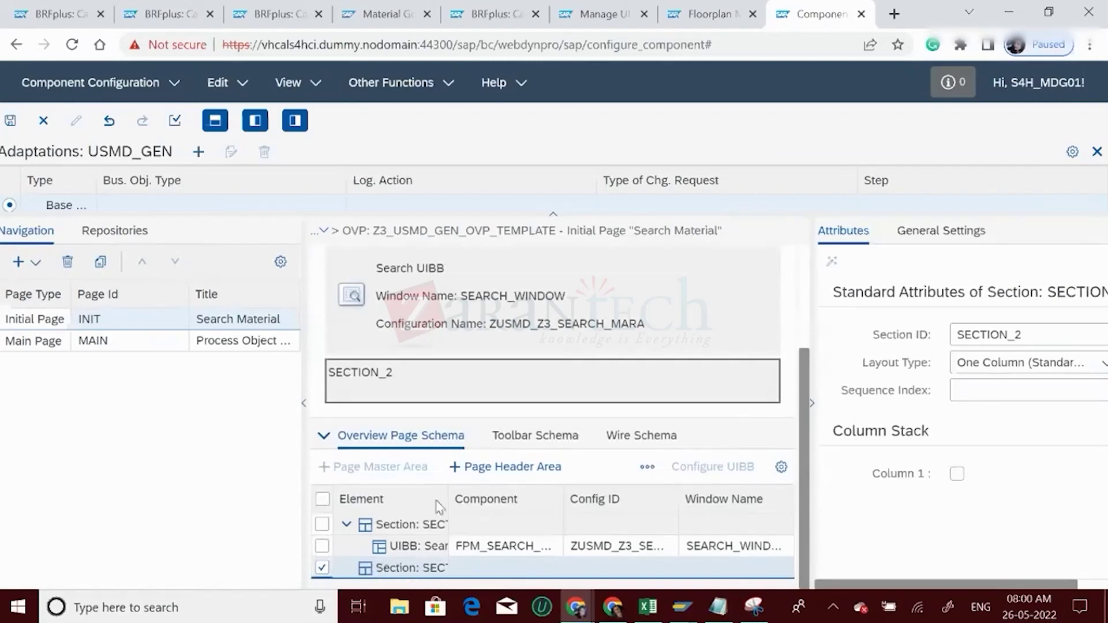
# - Delete SECTION_2 from the initial page and confirm the deletion
pyautogui.click(647, 468)
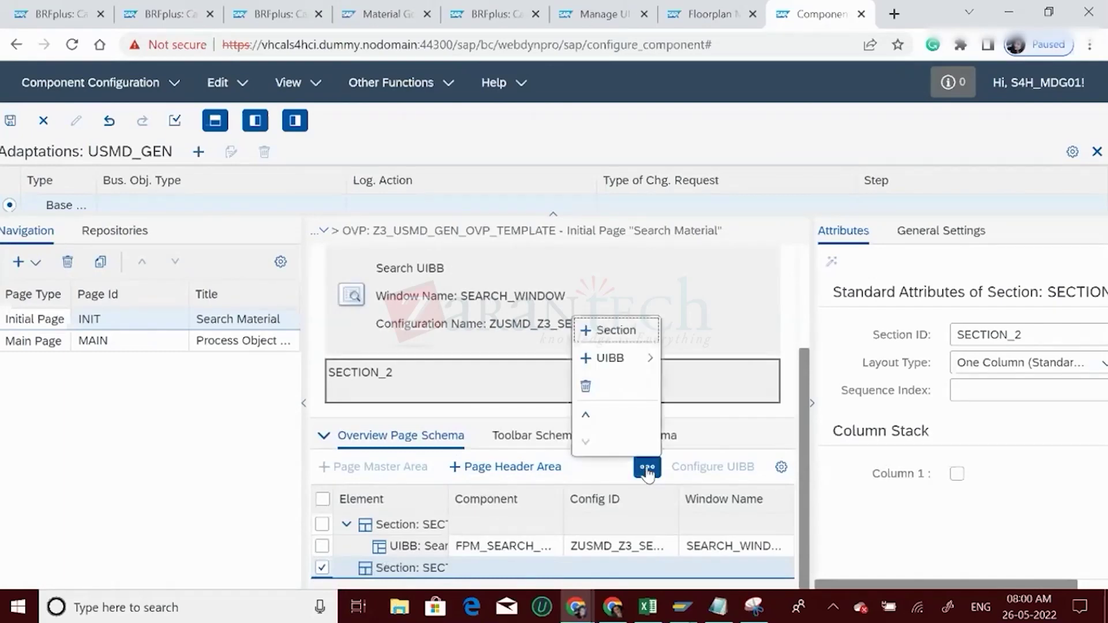
pyautogui.click(587, 387)
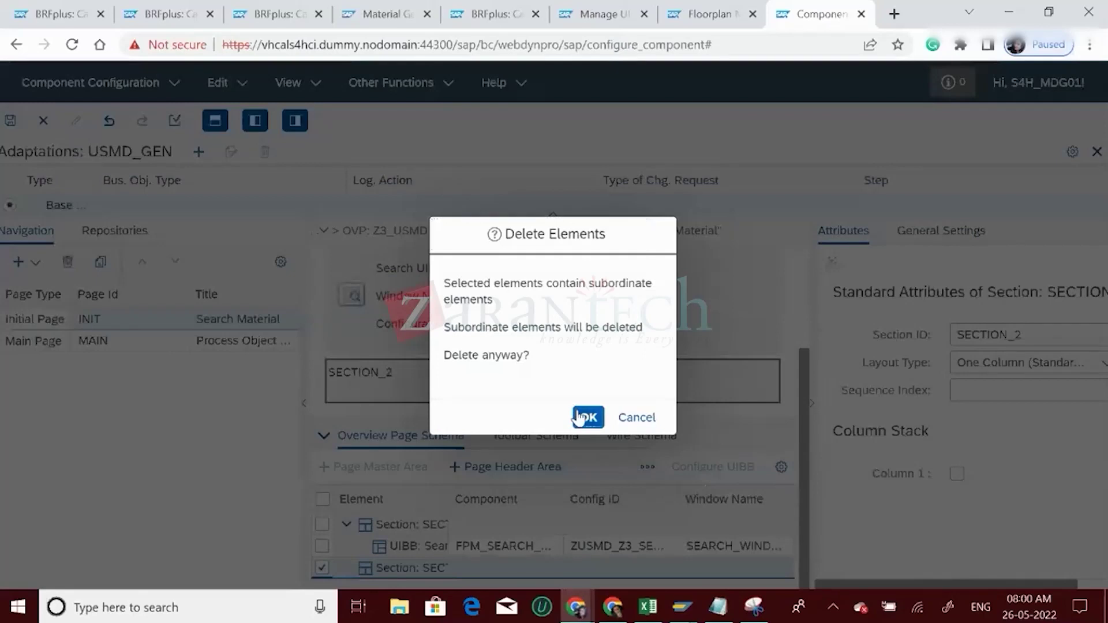
pyautogui.click(577, 417)
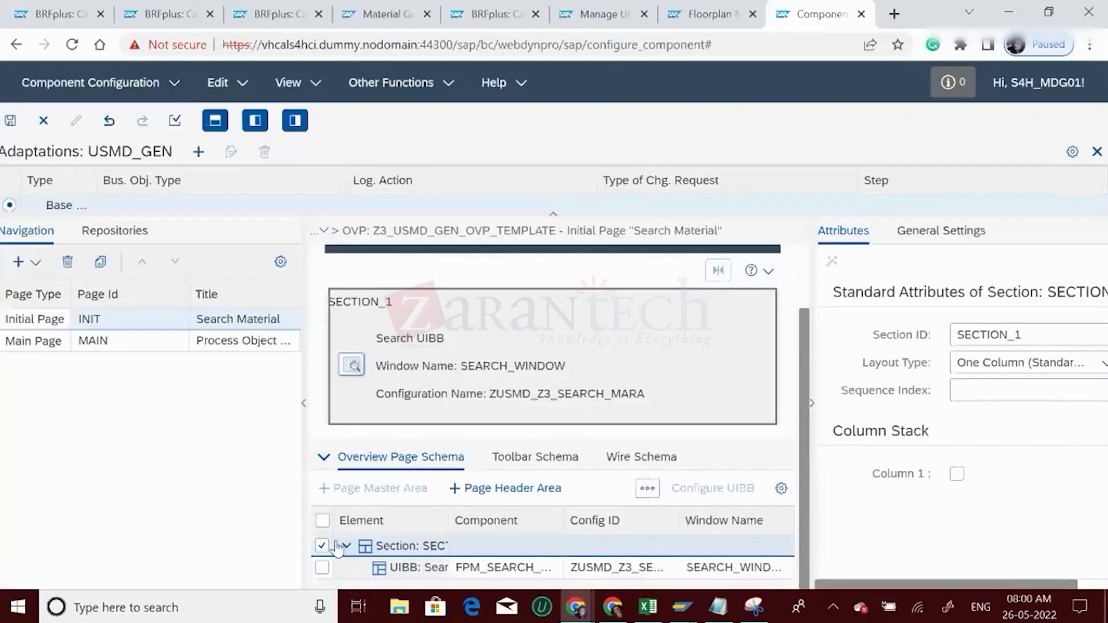
# - Select SECTION_1 in the overview page schema and add another section to the initial page
pyautogui.click(322, 546)
pyautogui.click(322, 546)
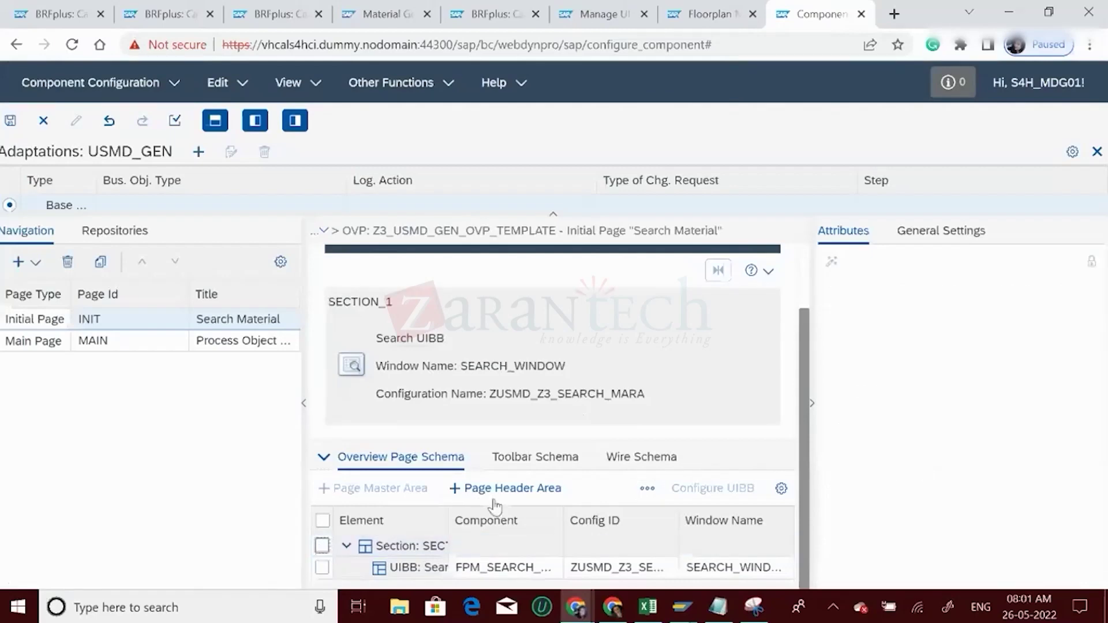
pyautogui.click(322, 546)
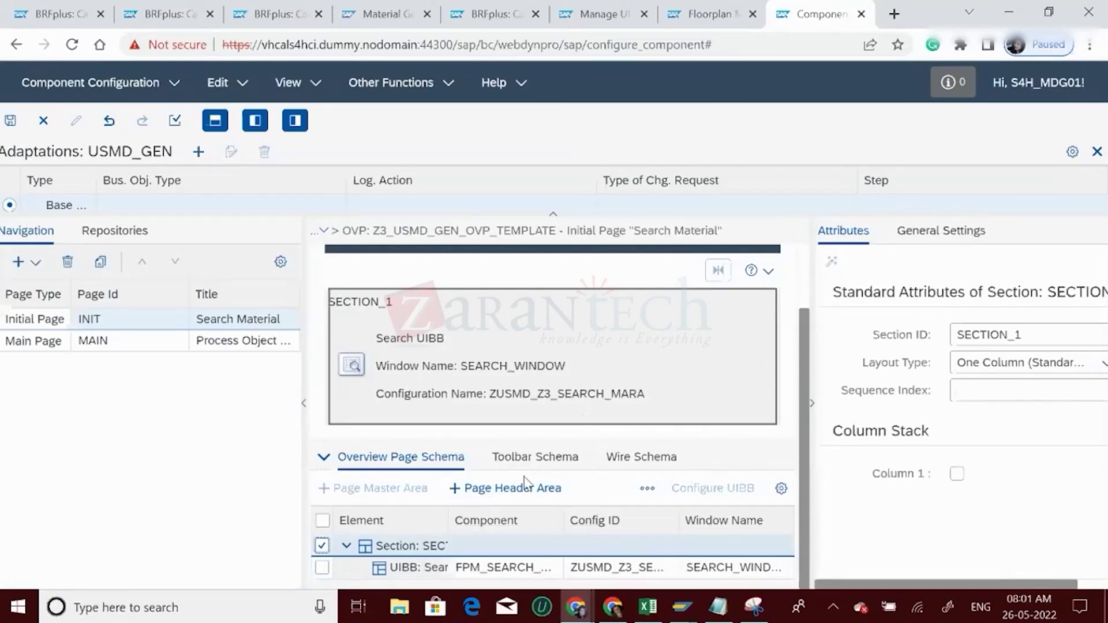
pyautogui.click(649, 489)
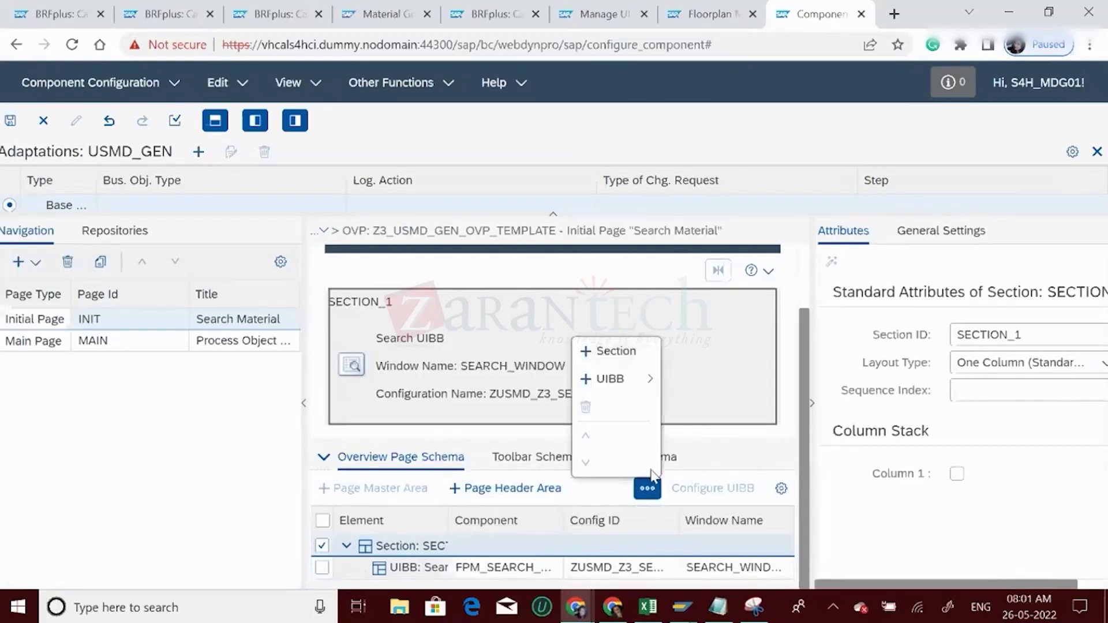
pyautogui.click(610, 351)
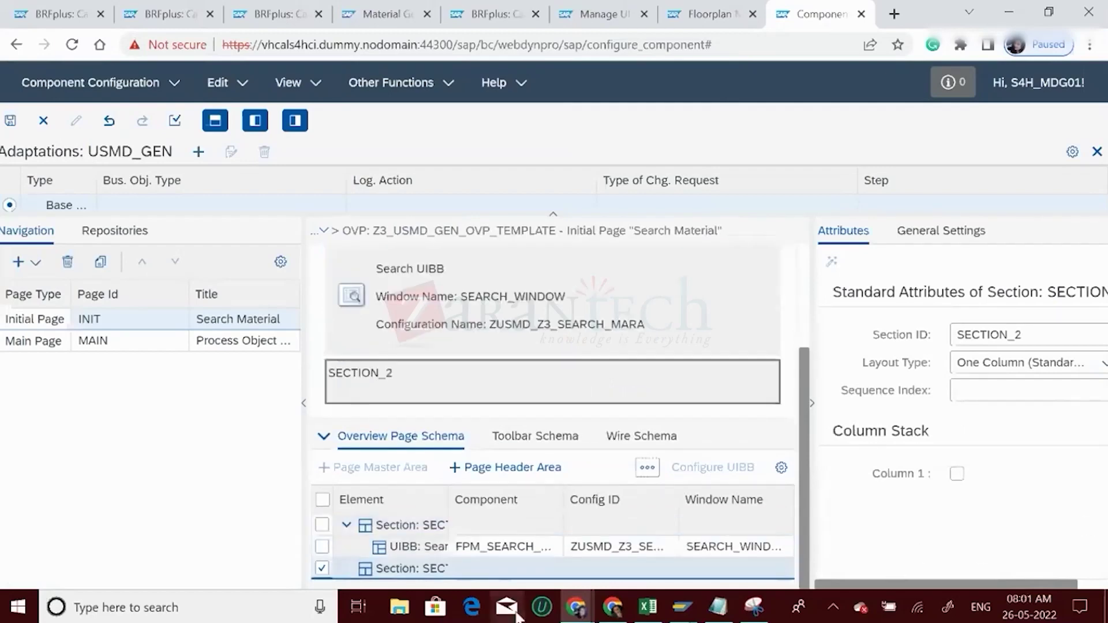
# - Remove the newly added SECTION_2 from the overview page schema, including its subordinate elements
pyautogui.click(647, 467)
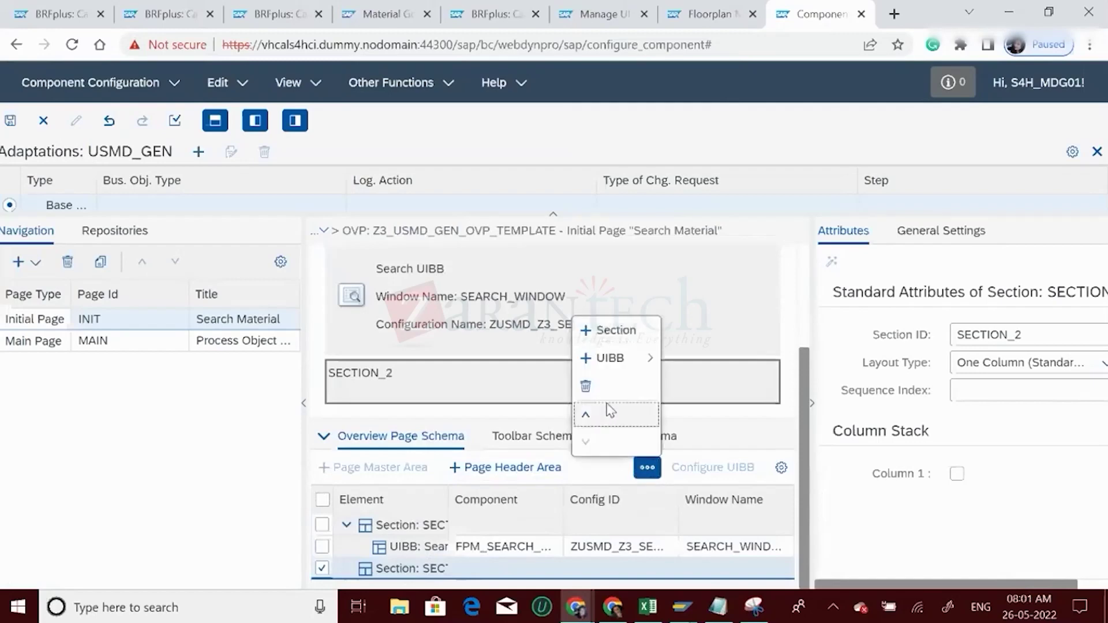
pyautogui.click(587, 385)
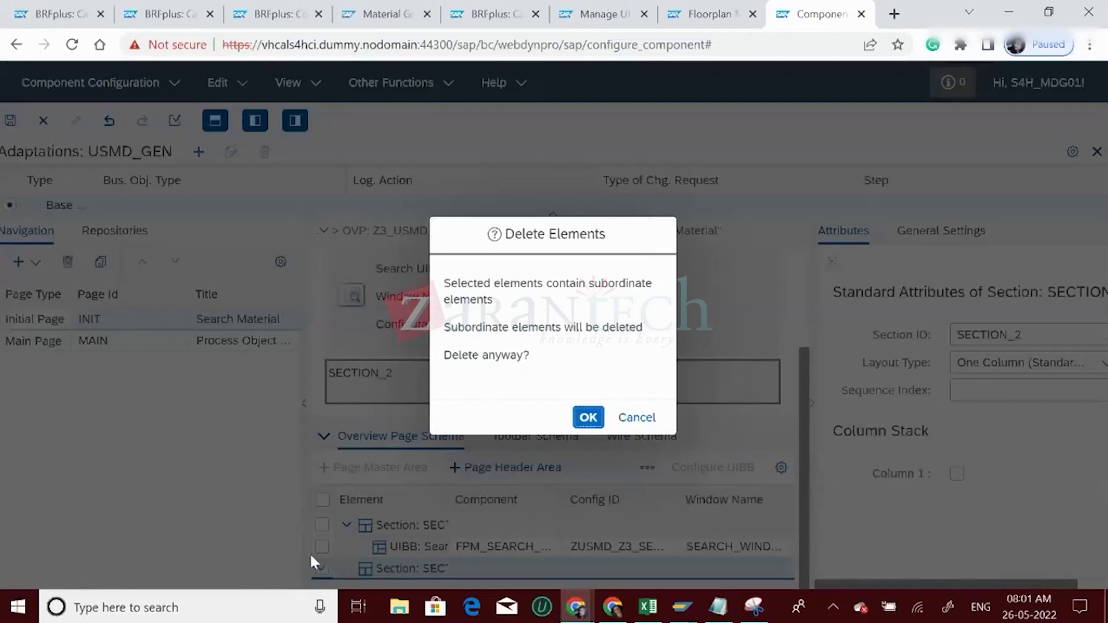
pyautogui.press('Return')
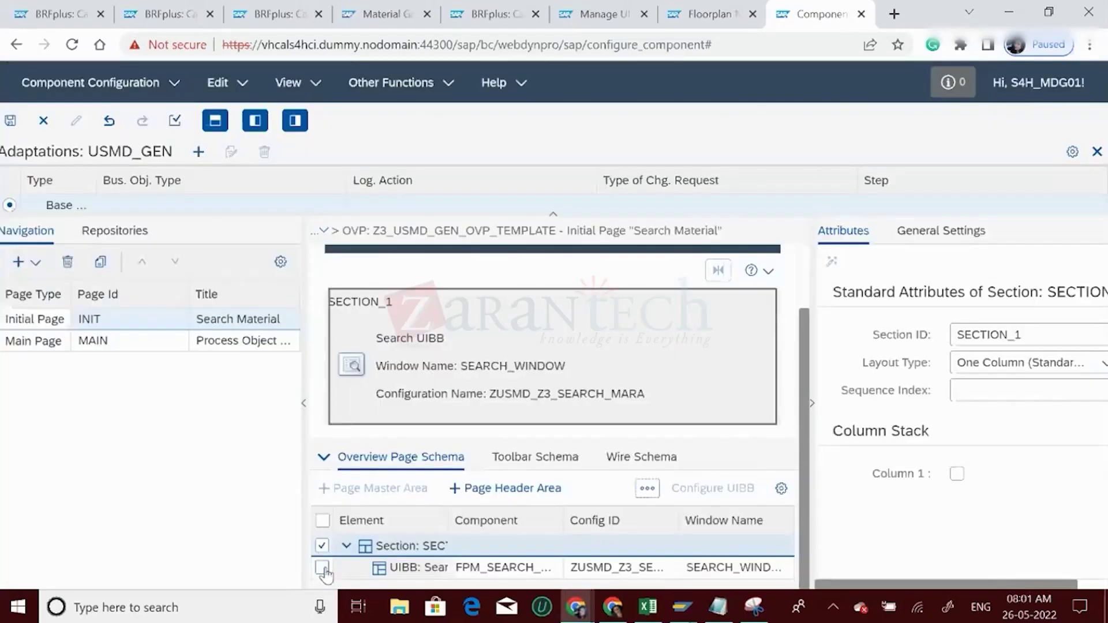
# - Select the search UIBB along with SECTION_1 and add a new section to the initial page
pyautogui.click(322, 568)
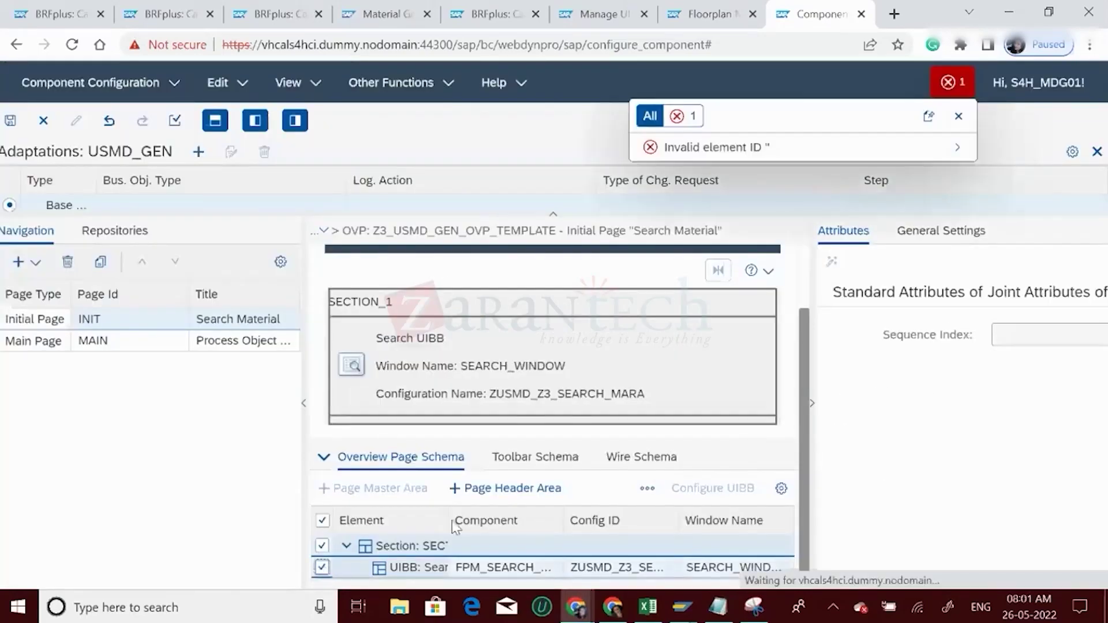
pyautogui.click(647, 488)
pyautogui.click(616, 352)
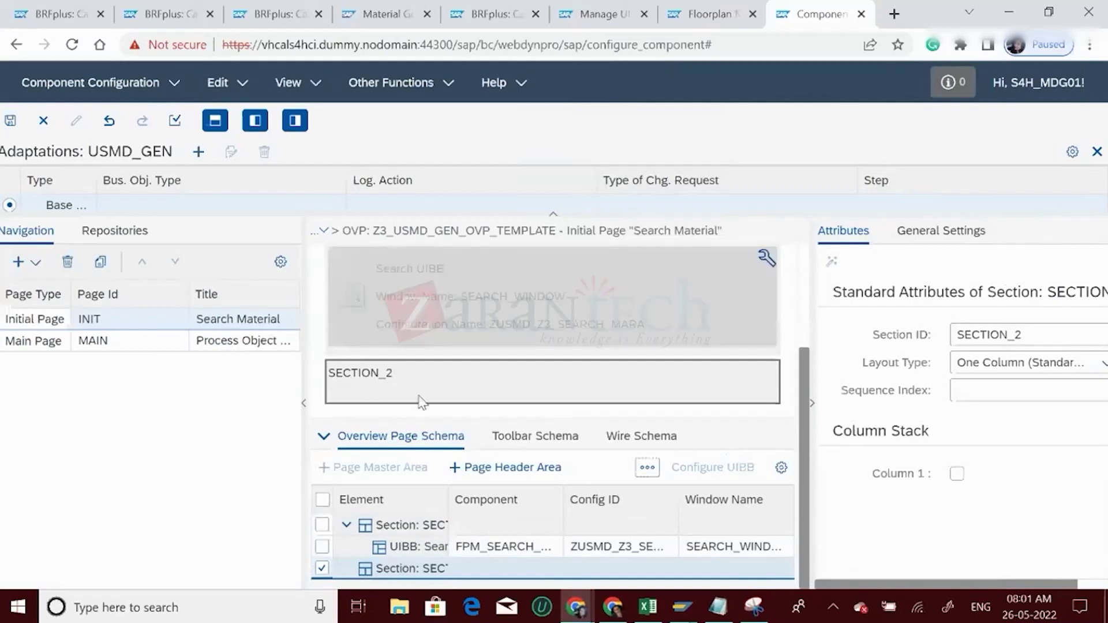
# - Delete SECTION_2 from the overview page schema and confirm deleting its subordinate elements
pyautogui.click(647, 467)
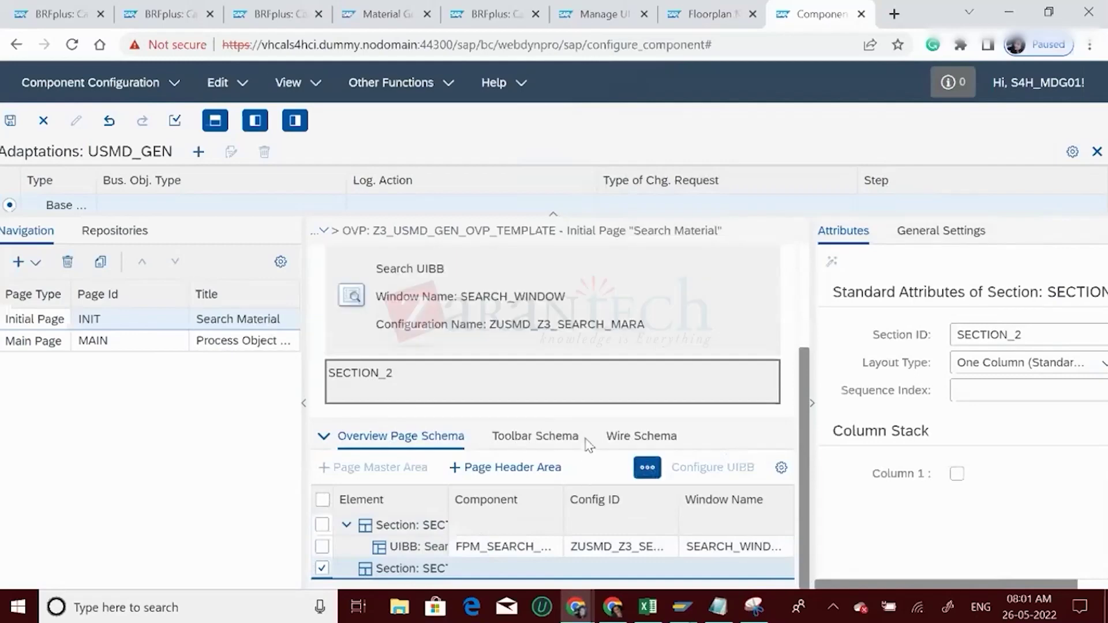
pyautogui.click(593, 387)
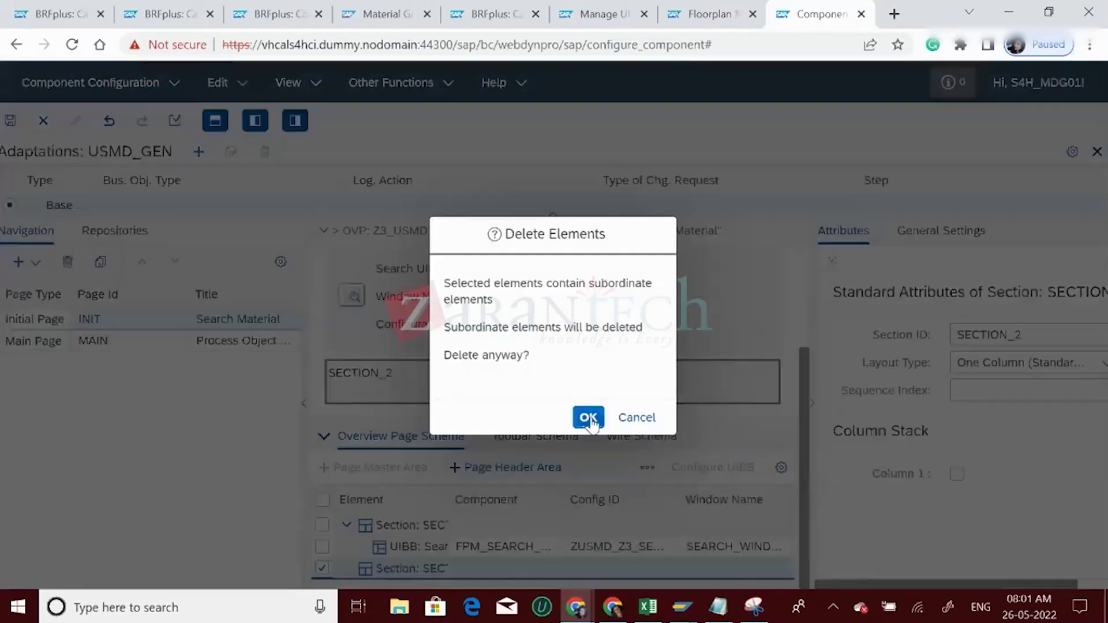
pyautogui.press('Return')
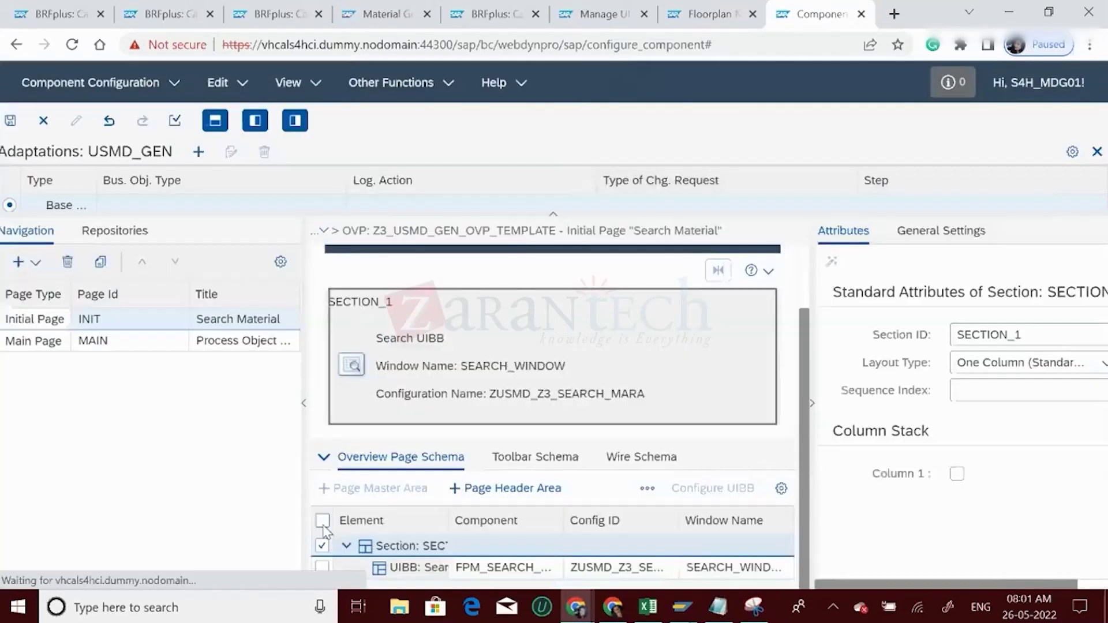
# - Select all elements in the overview page schema and add a new section to the initial page
pyautogui.click(385, 544)
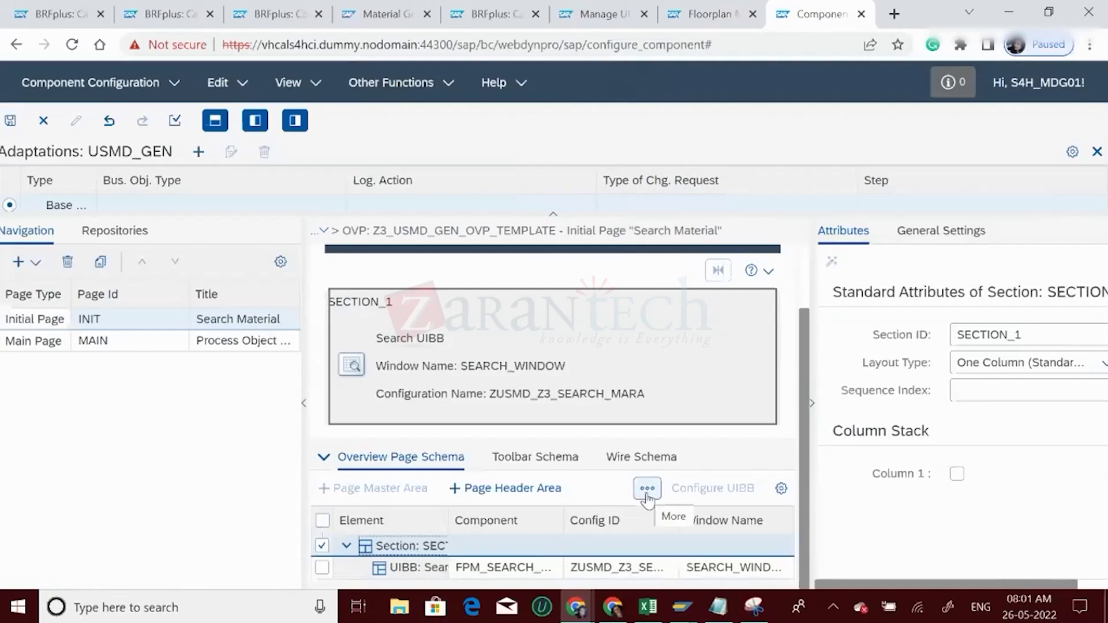
pyautogui.click(323, 521)
pyautogui.click(647, 489)
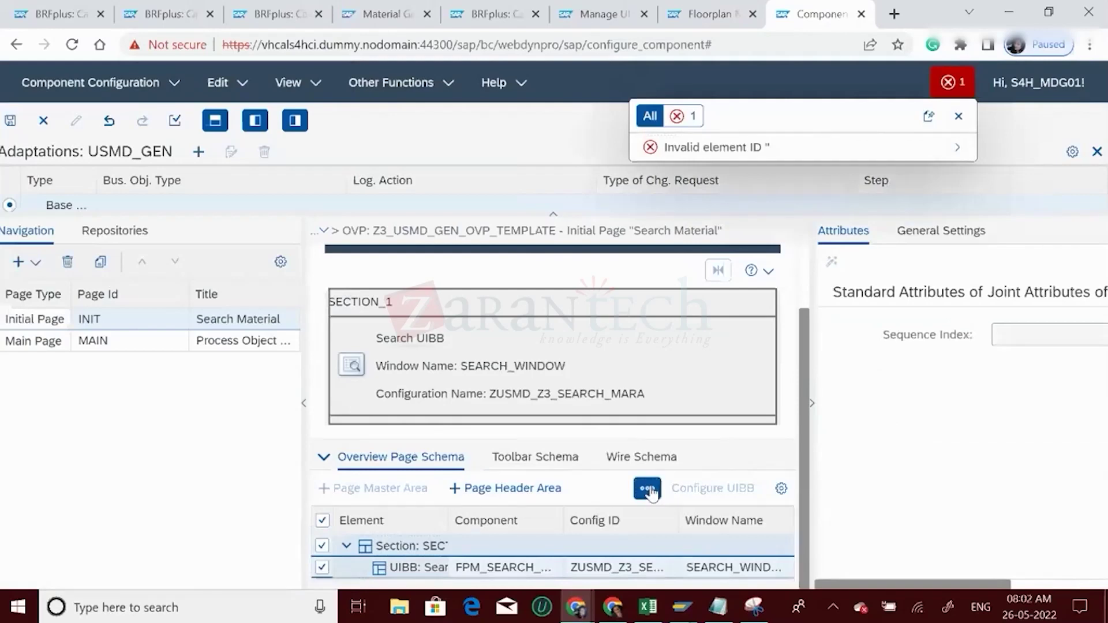
pyautogui.click(616, 349)
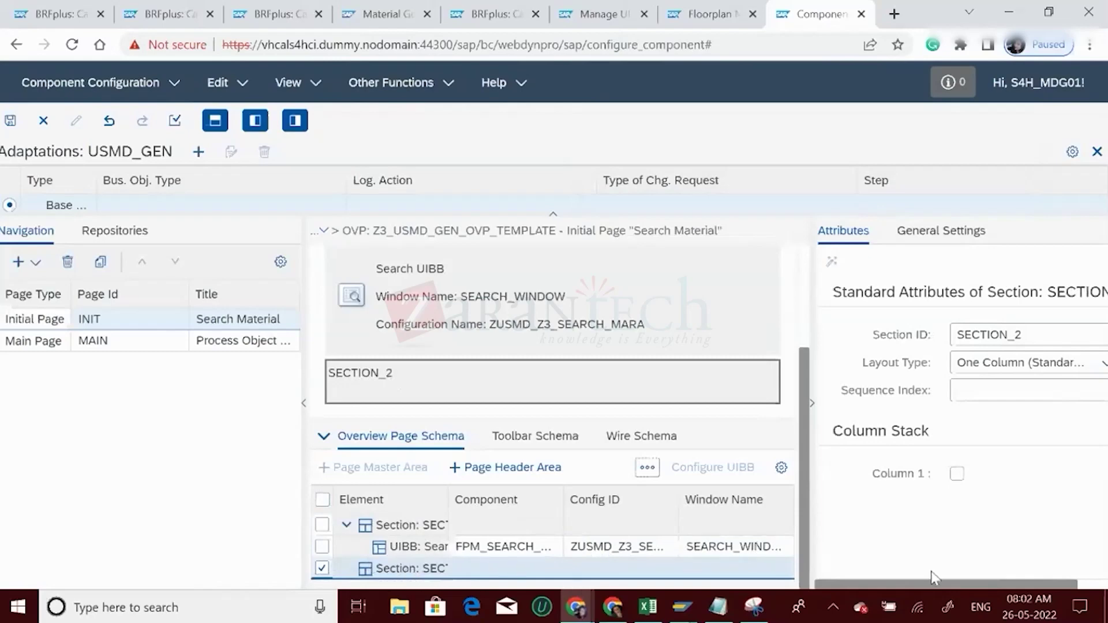
# - Add a List Component UIBB to SECTION_2 of the initial page
pyautogui.click(646, 472)
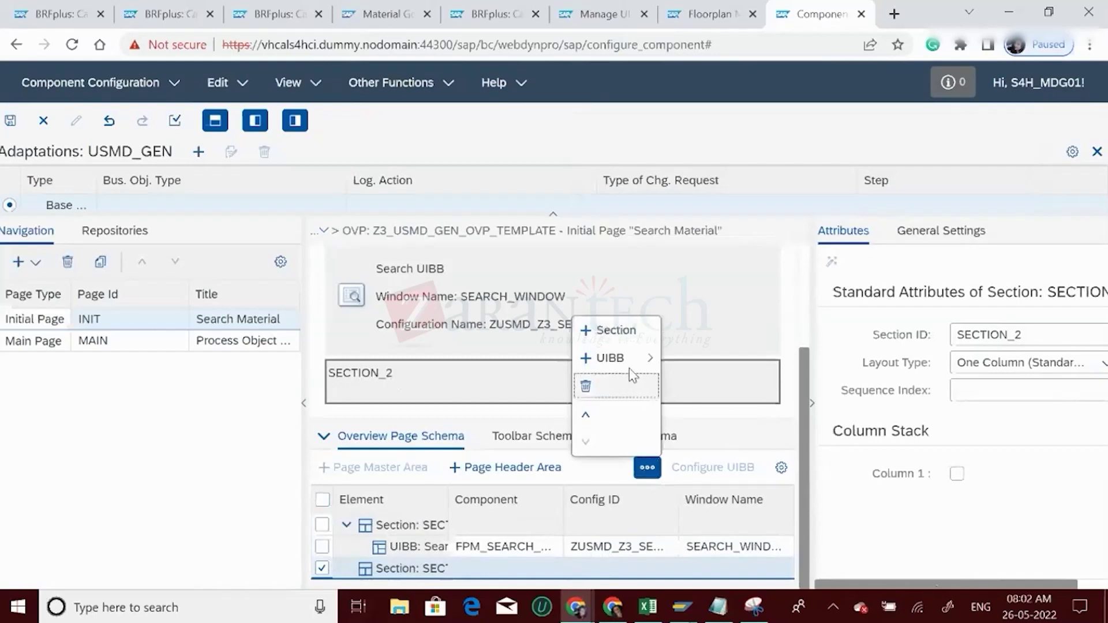
pyautogui.moveTo(627, 360)
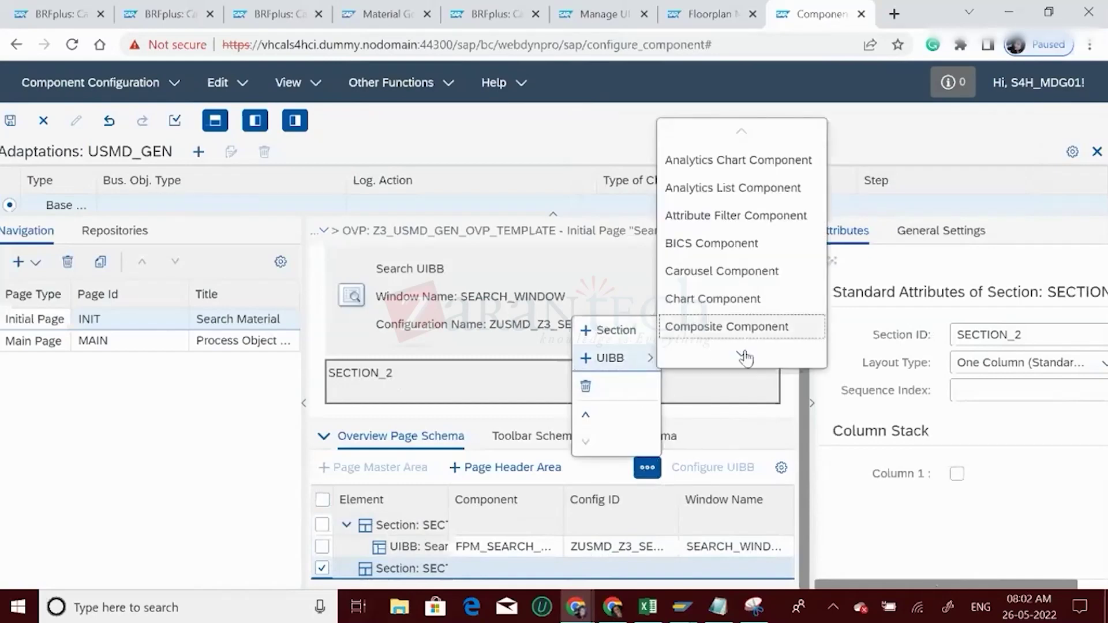
pyautogui.moveTo(741, 357)
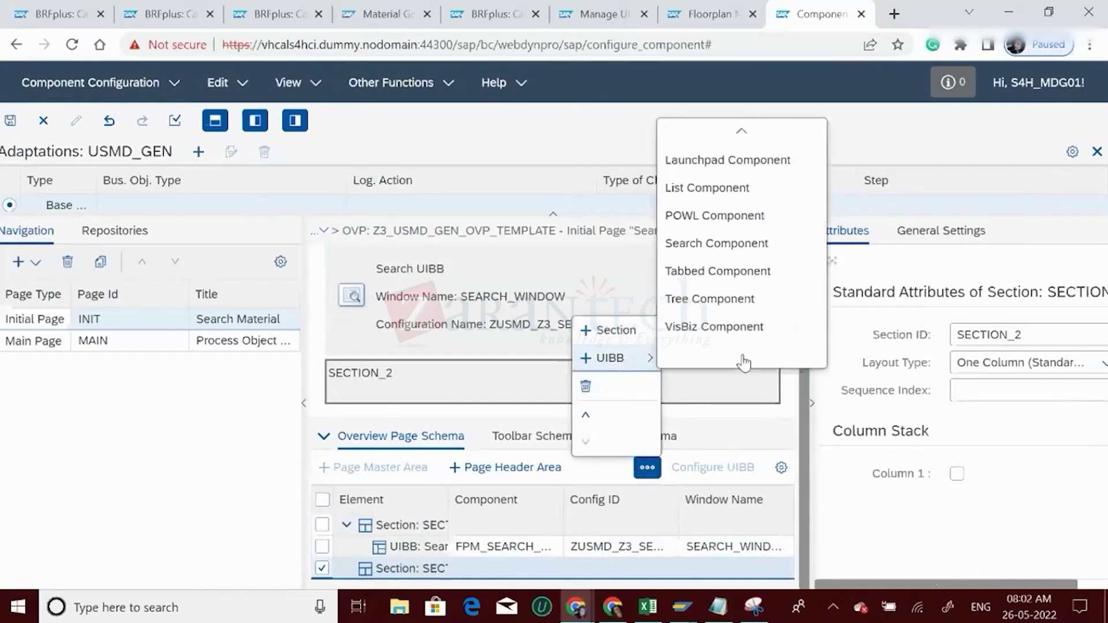
pyautogui.click(707, 195)
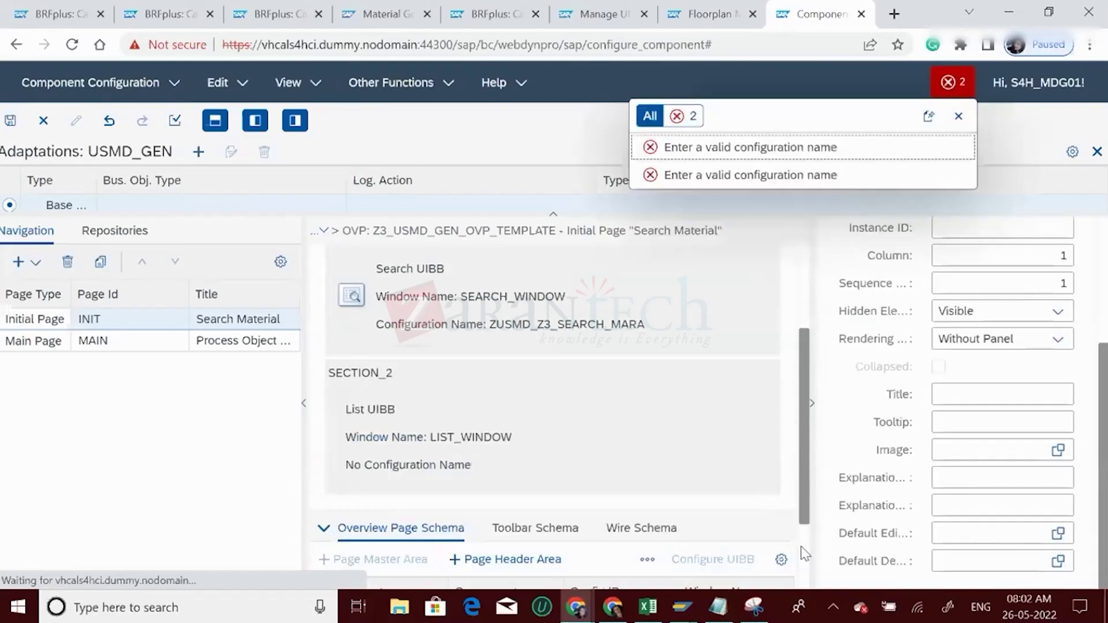
# - Set the Config ID of the new list UIBB in SECTION_2 to ZUSMD_Z3_RESULT_MARA
pyautogui.scroll(-3, 806, 553)
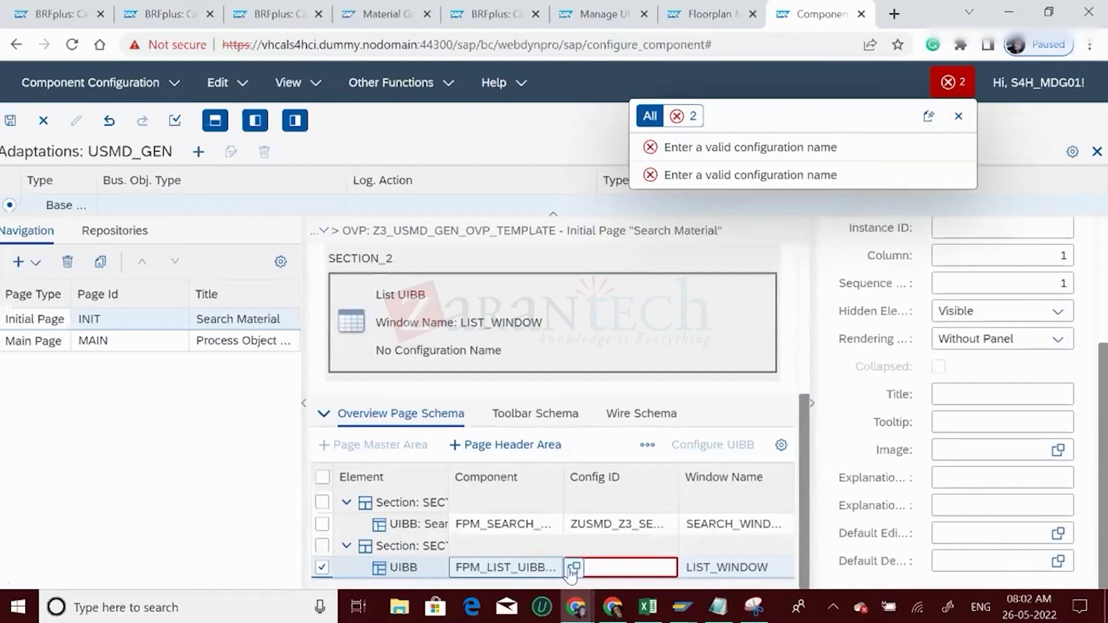
pyautogui.click(599, 570)
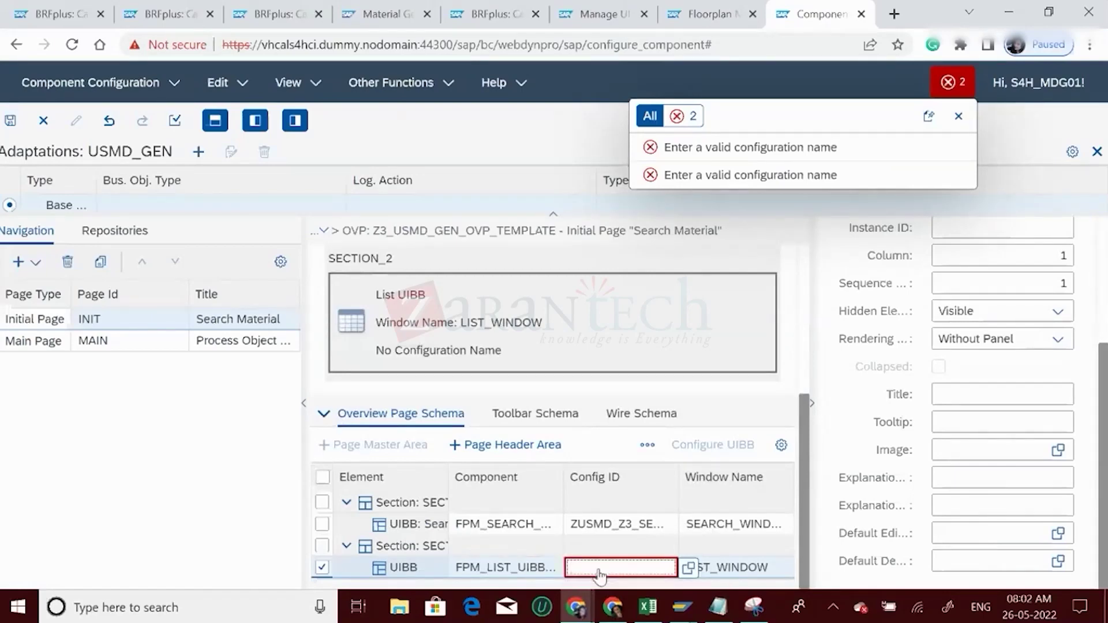
pyautogui.write('ZUSMD_Z3_R')
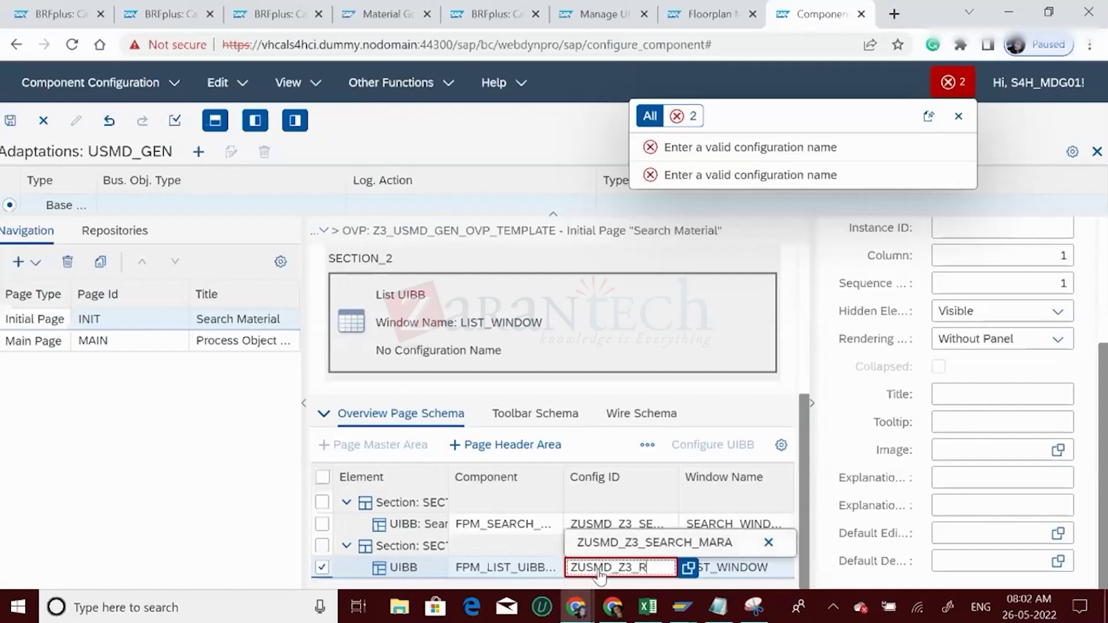
pyautogui.write('ESULT')
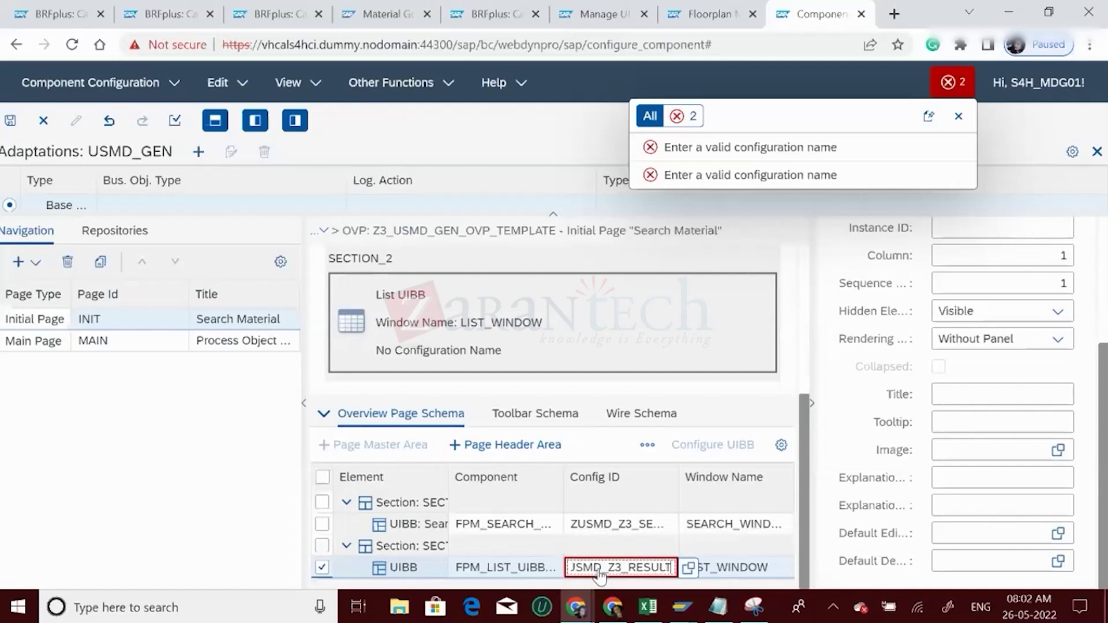
pyautogui.write('_MARA')
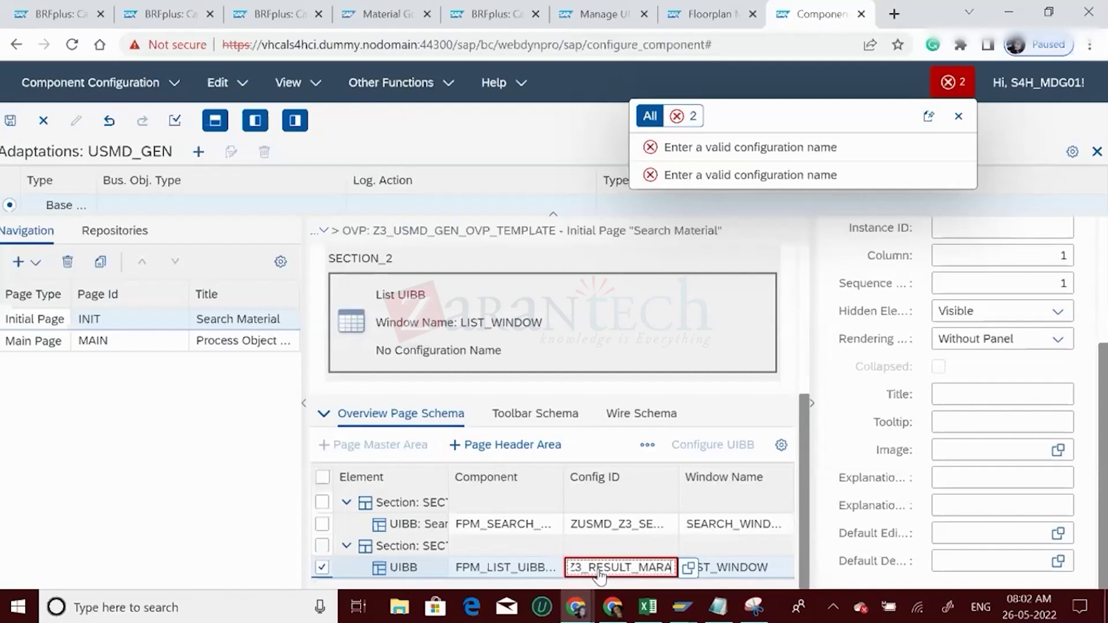
pyautogui.doubleClick(601, 569)
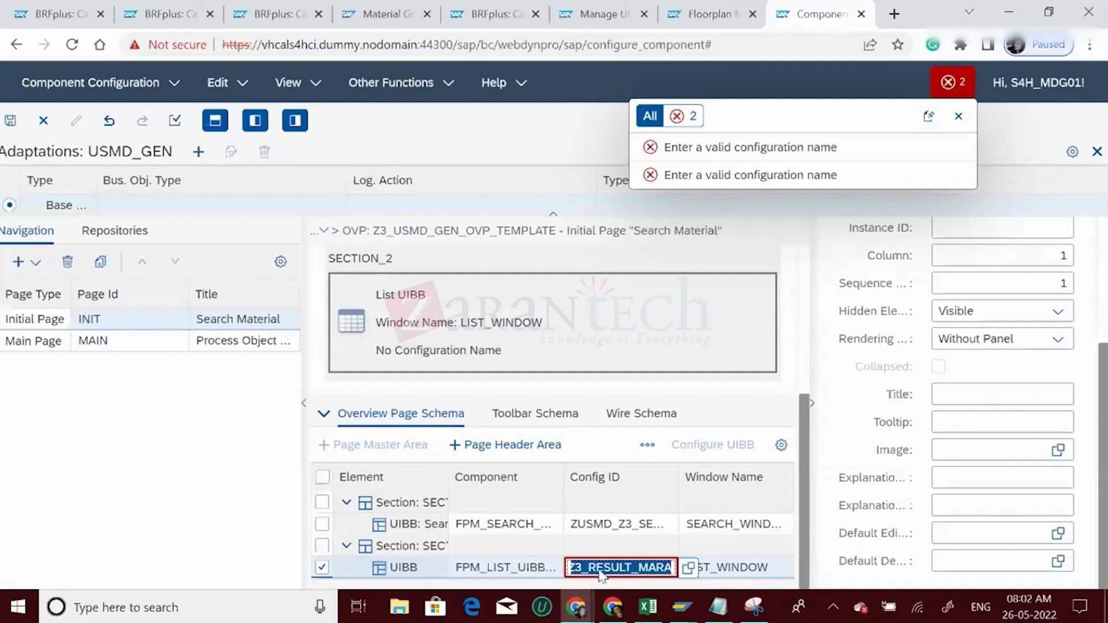
pyautogui.press('Return')
pyautogui.doubleClick(989, 392)
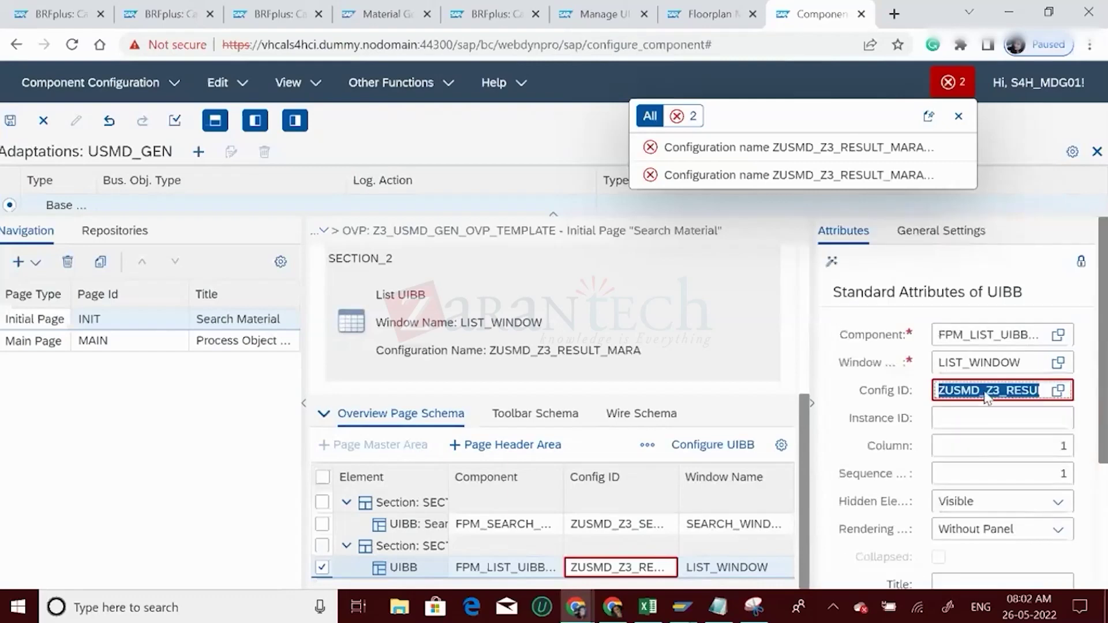
# - Set the title of the list UIBB to "Search Result" in its standard attributes
pyautogui.click(1104, 456)
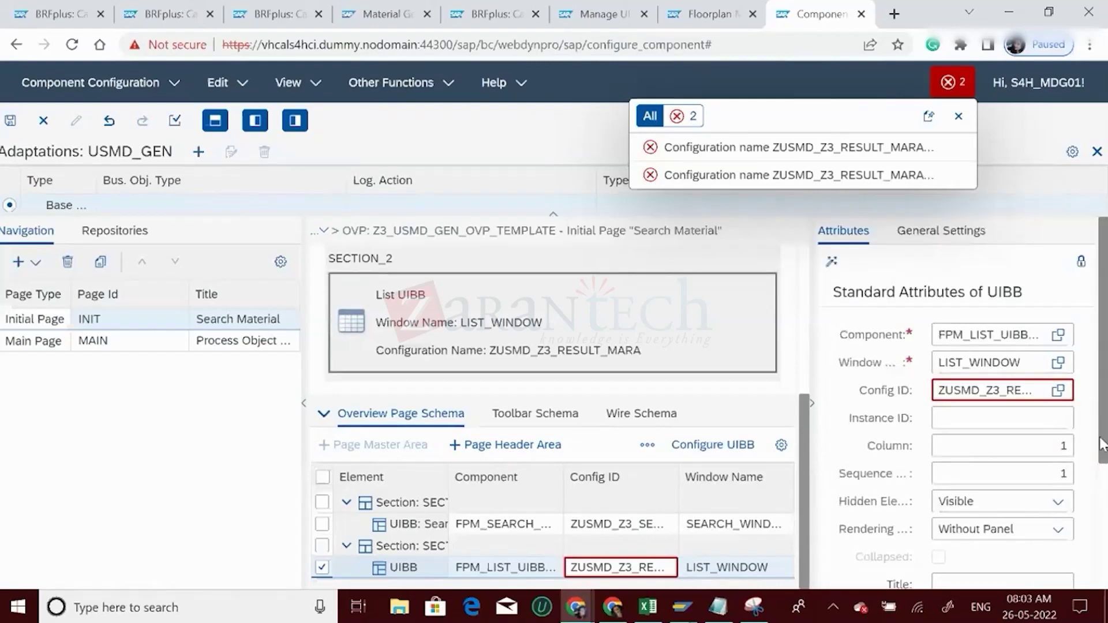
pyautogui.moveTo(1103, 442); pyautogui.dragTo(1105, 520)
pyautogui.click(939, 450)
pyautogui.write('Sea')
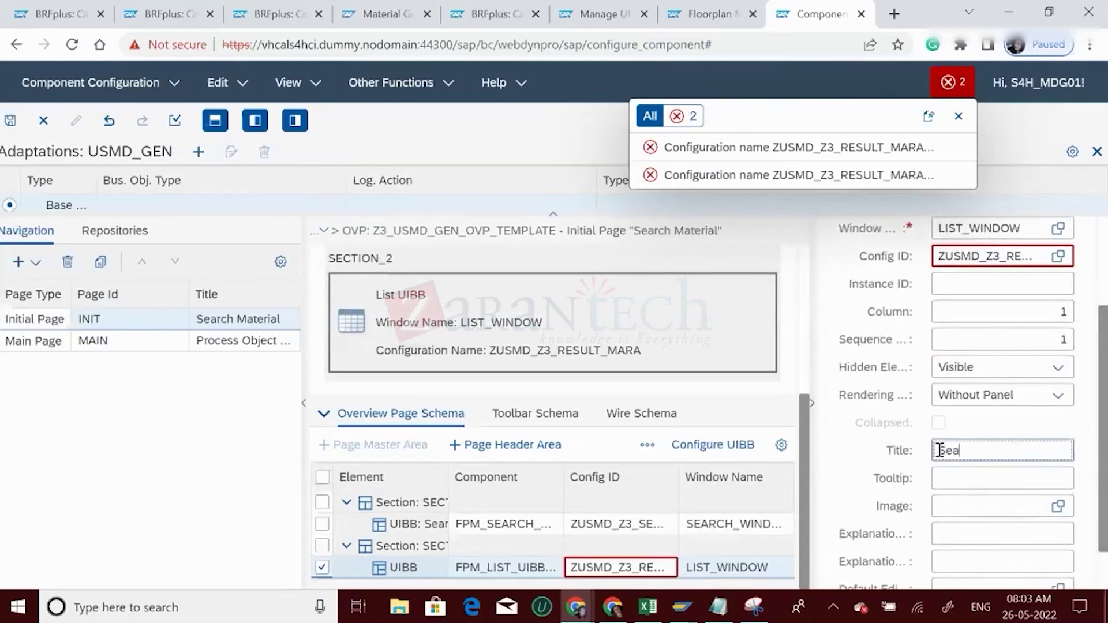
pyautogui.write('rch Resul')
pyautogui.hotkey('ctrl', 'a')
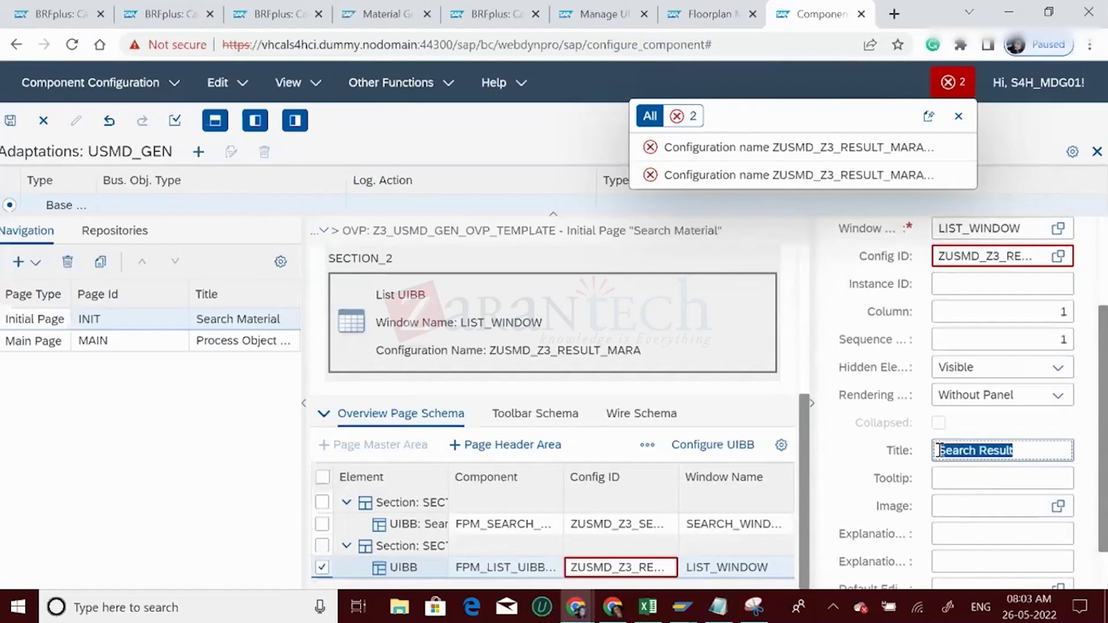
pyautogui.press('Return')
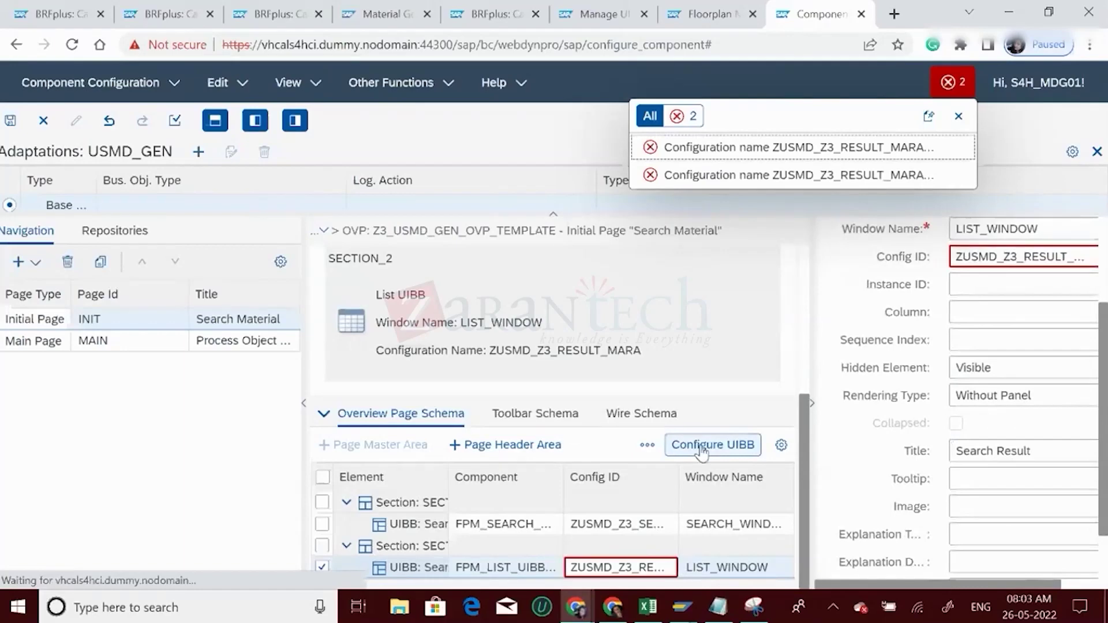
# - Open the Search Result list UIBB for configuration, saving the overview page changes
pyautogui.click(702, 451)
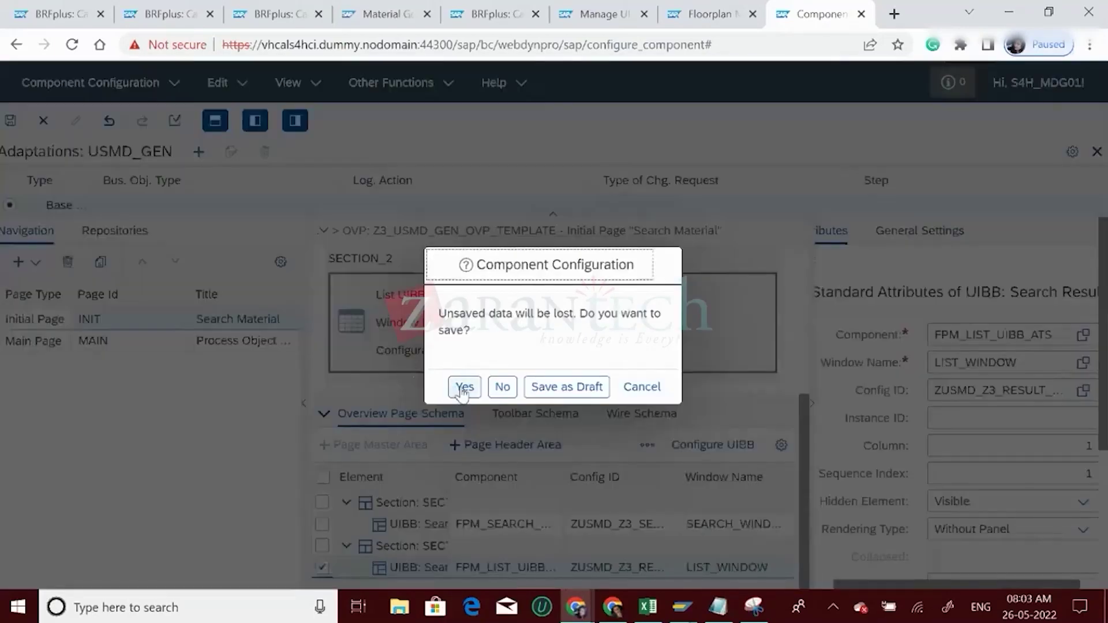
pyautogui.click(463, 388)
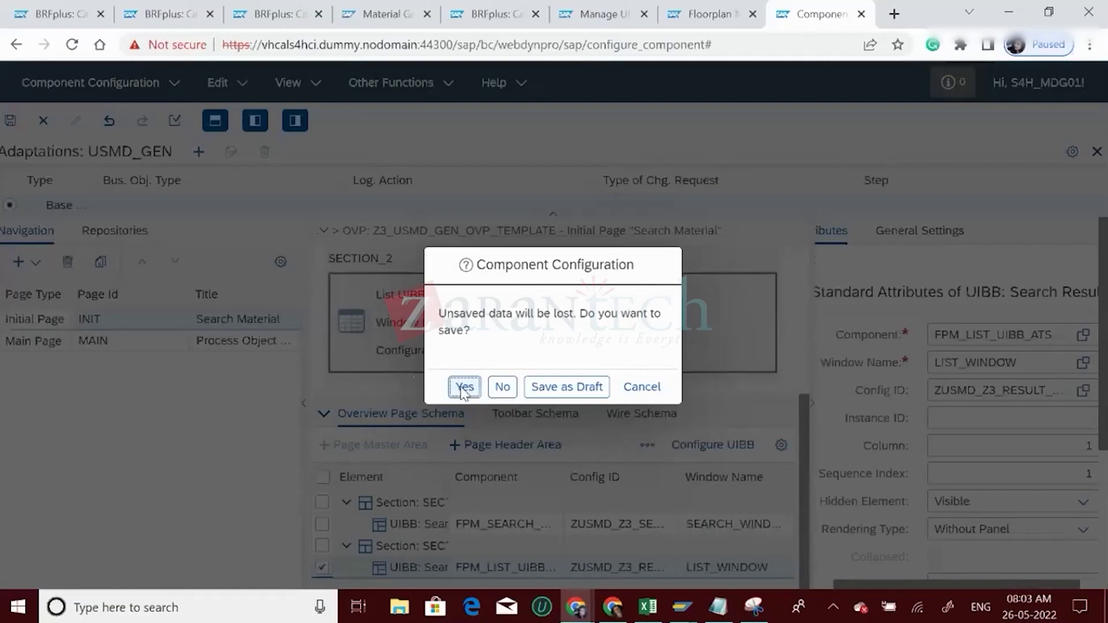
pyautogui.click(464, 387)
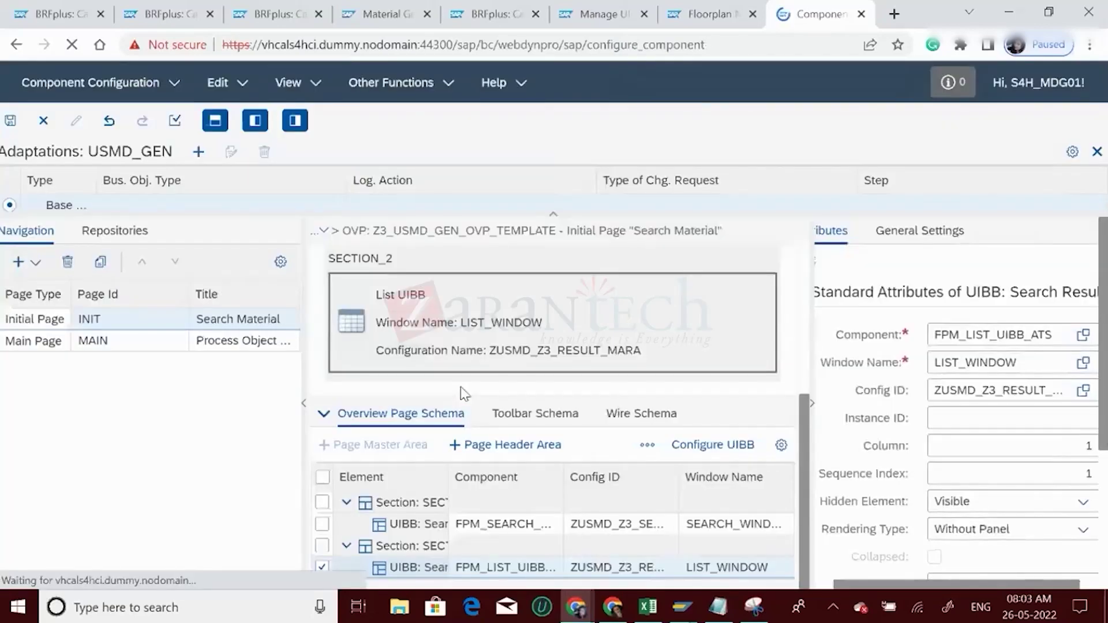
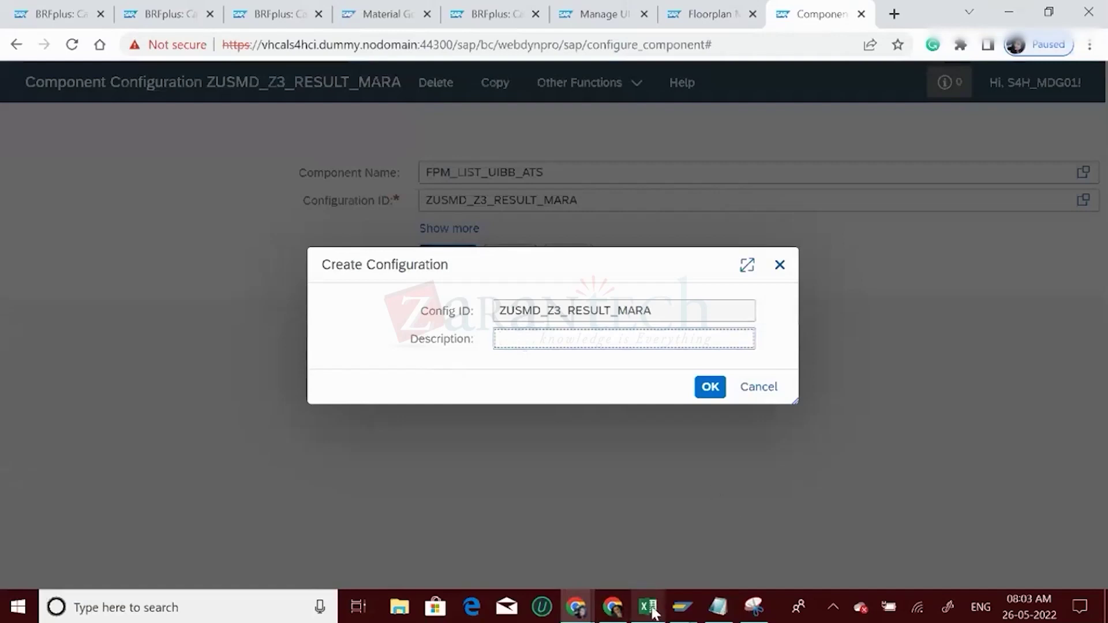
# - Create the configuration ZUSMD_Z3_RESULT_MARA with the description "Result UIBB"
pyautogui.click(506, 336)
pyautogui.write('R')
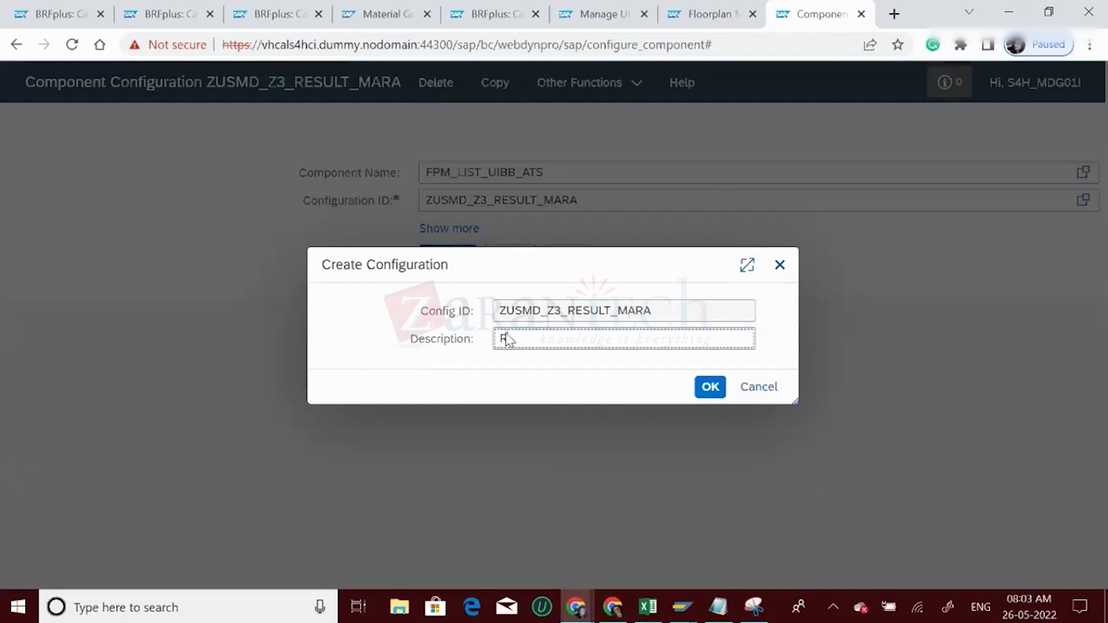
pyautogui.write('esult UIBB')
pyautogui.click(709, 387)
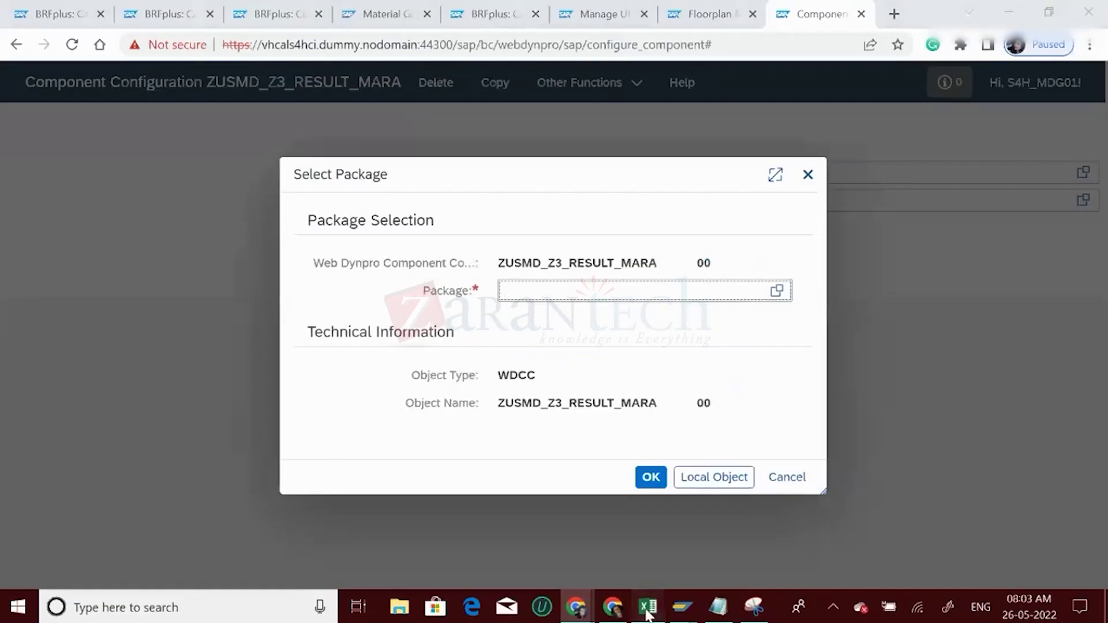
# - Switch to the Training Excel workbook, copy the Result class name CL_MDG_BS_GUIBB_RESULT from the UI Modeling sheet, and return to the browser
pyautogui.click(647, 607)
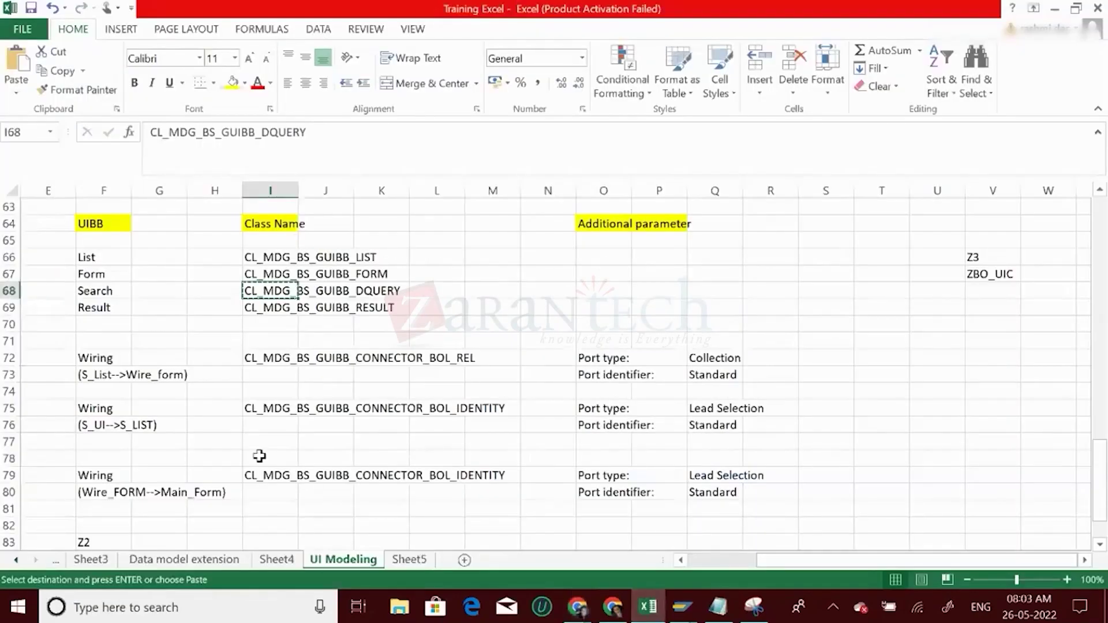
pyautogui.click(252, 308)
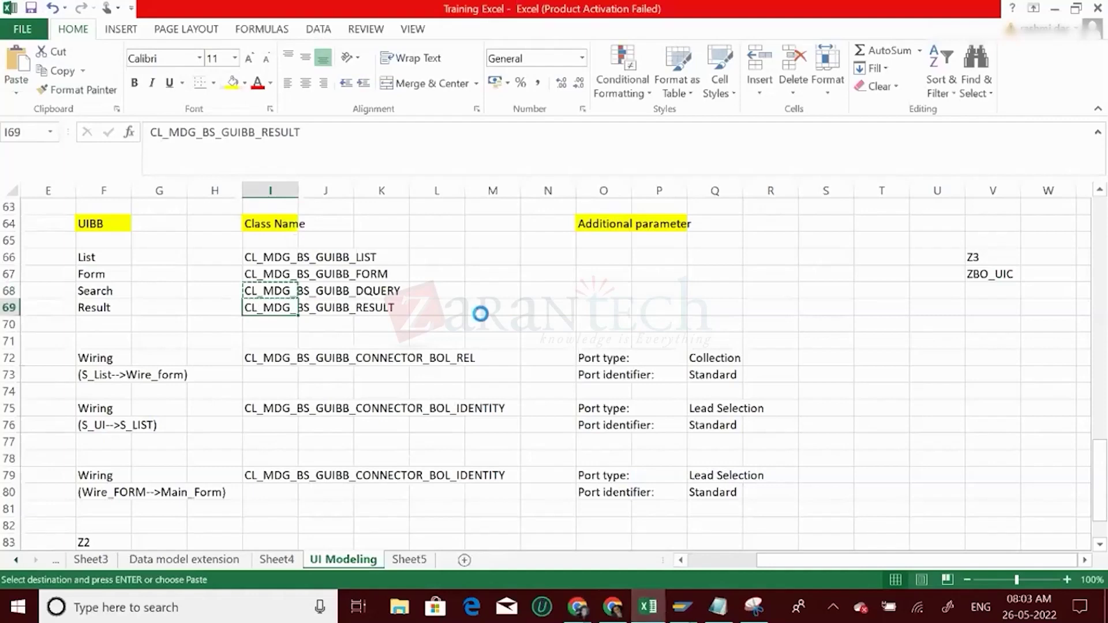
pyautogui.hotkey('alt', 'Tab')
# - Save the result configuration as a local object and set its feeder class to CL_MDG_BS_GUIBB_RESULT
pyautogui.click(701, 482)
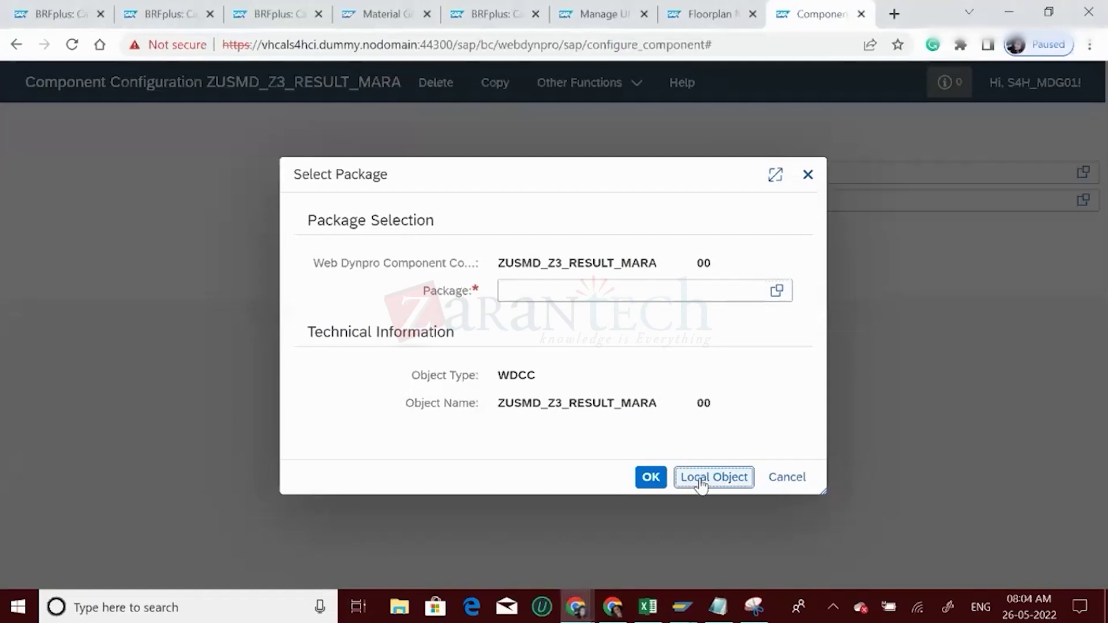
pyautogui.click(448, 389)
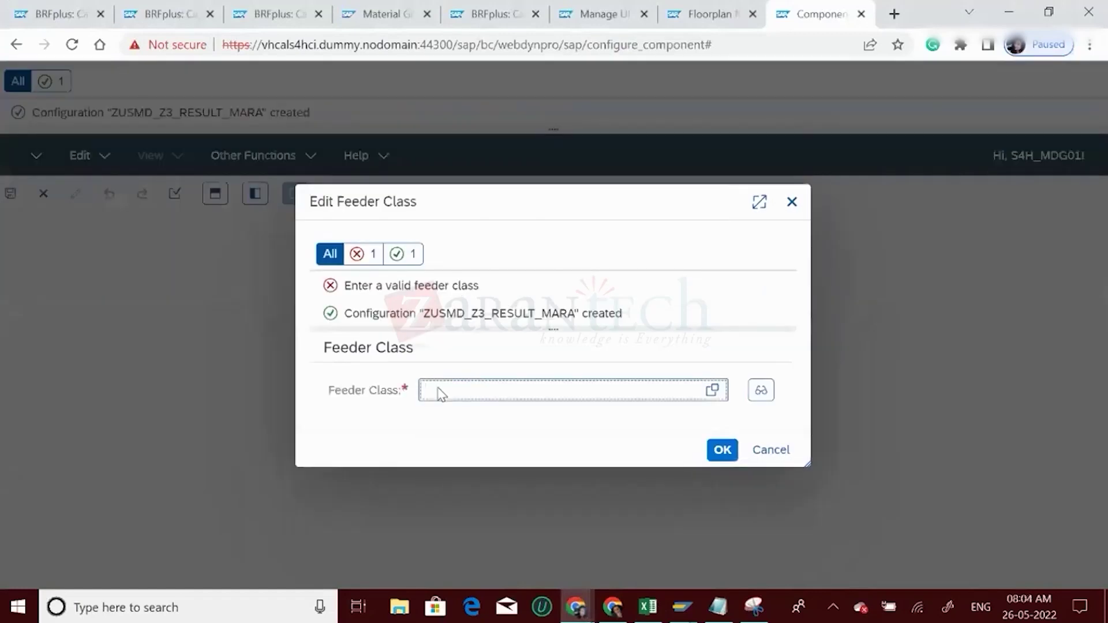
pyautogui.write('CL_MDG_BS_GUIBB_RESULT')
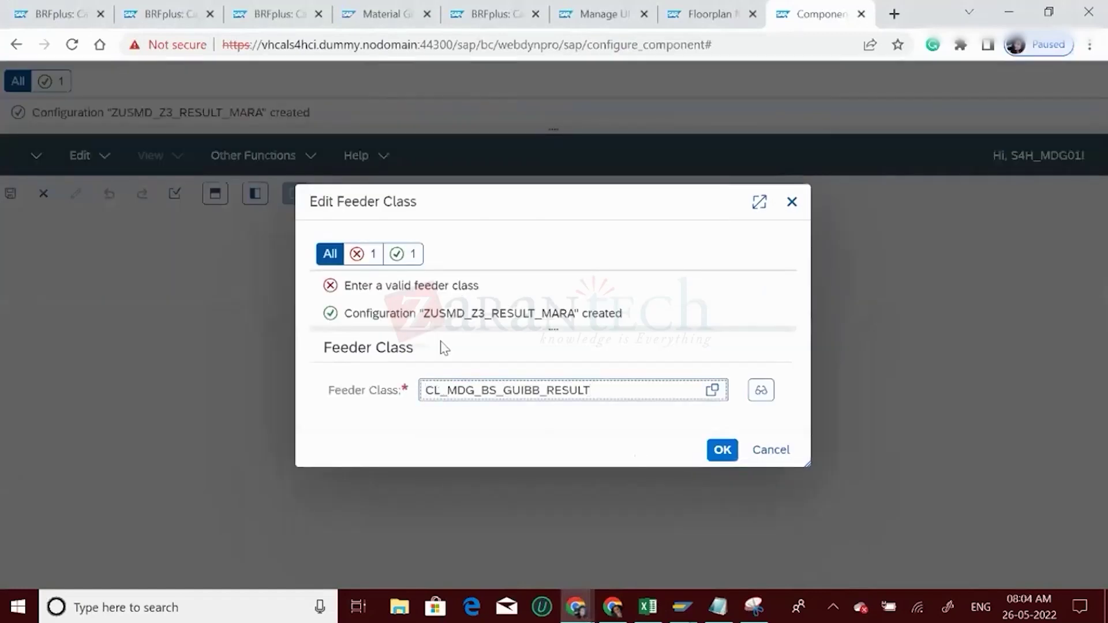
pyautogui.click(725, 452)
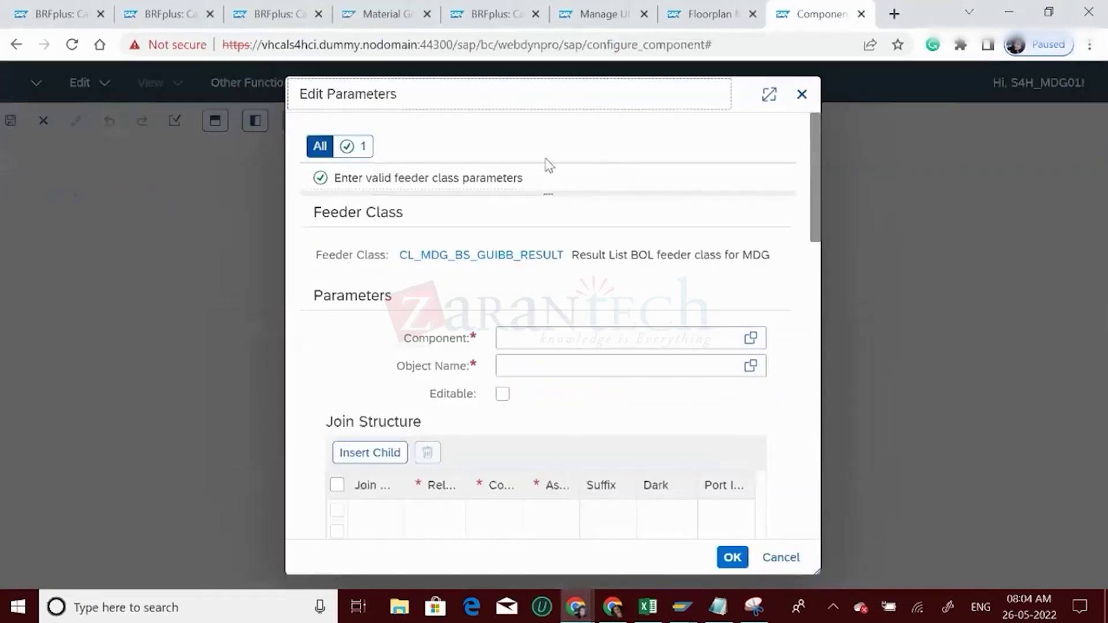
# - Set the feeder class parameters to component ZSP_Z3 and object name QResTMARA, and apply them
pyautogui.click(522, 340)
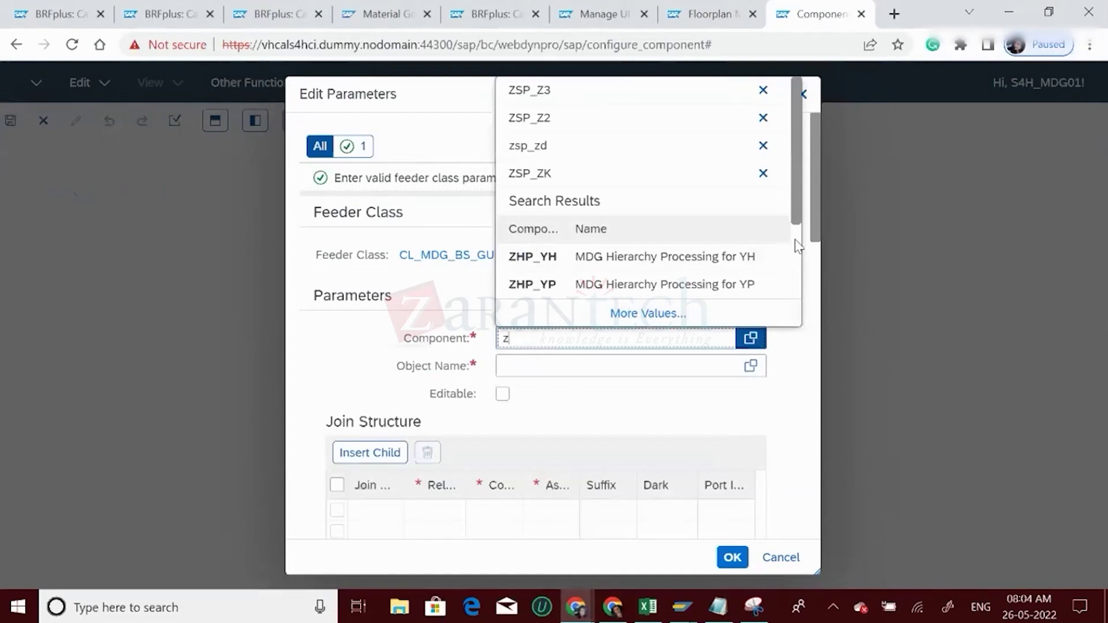
pyautogui.scroll(-2, 792, 248)
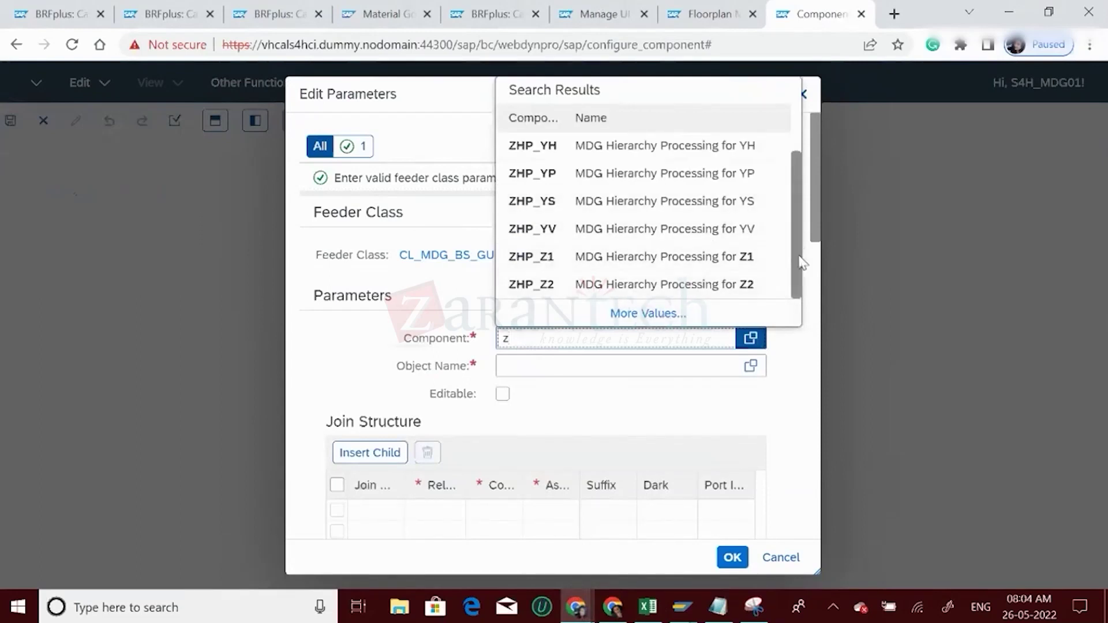
pyautogui.scroll(3, 801, 262)
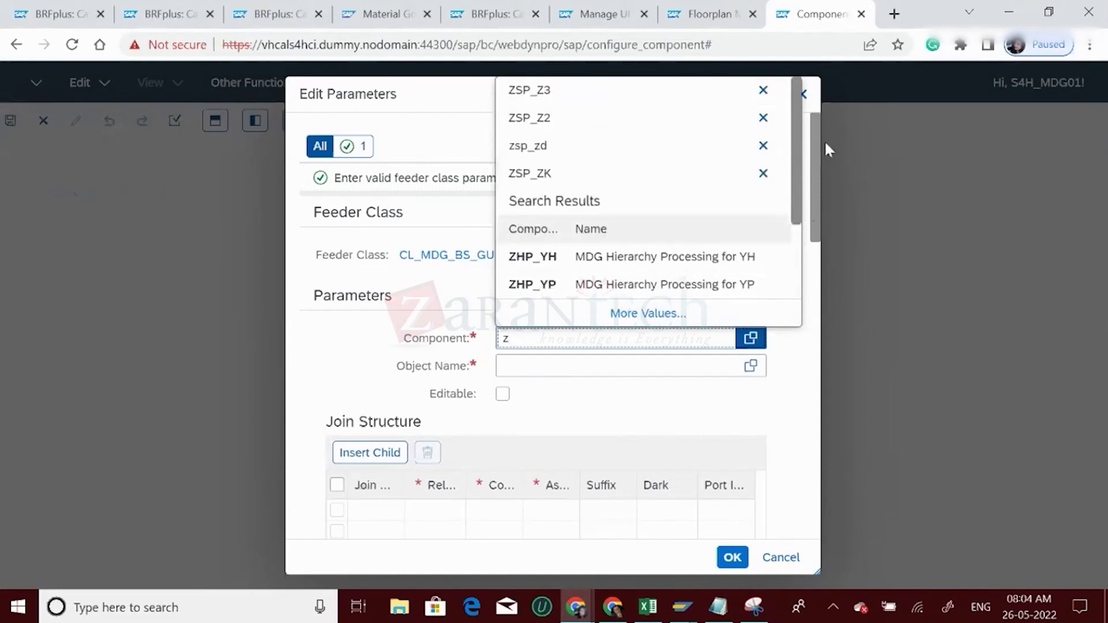
pyautogui.click(524, 93)
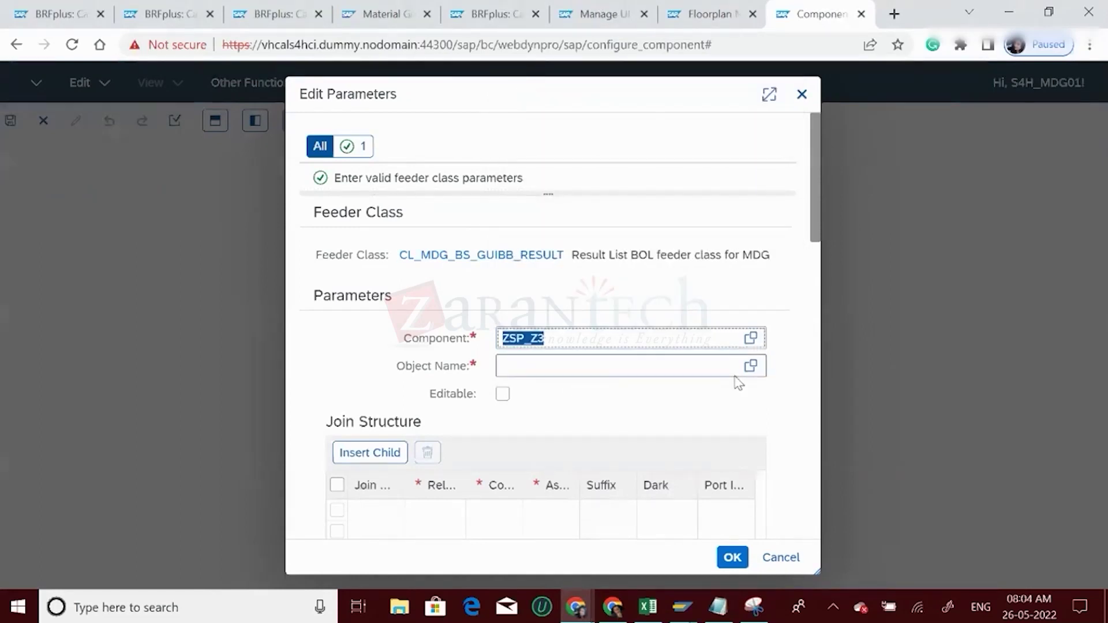
pyautogui.click(751, 368)
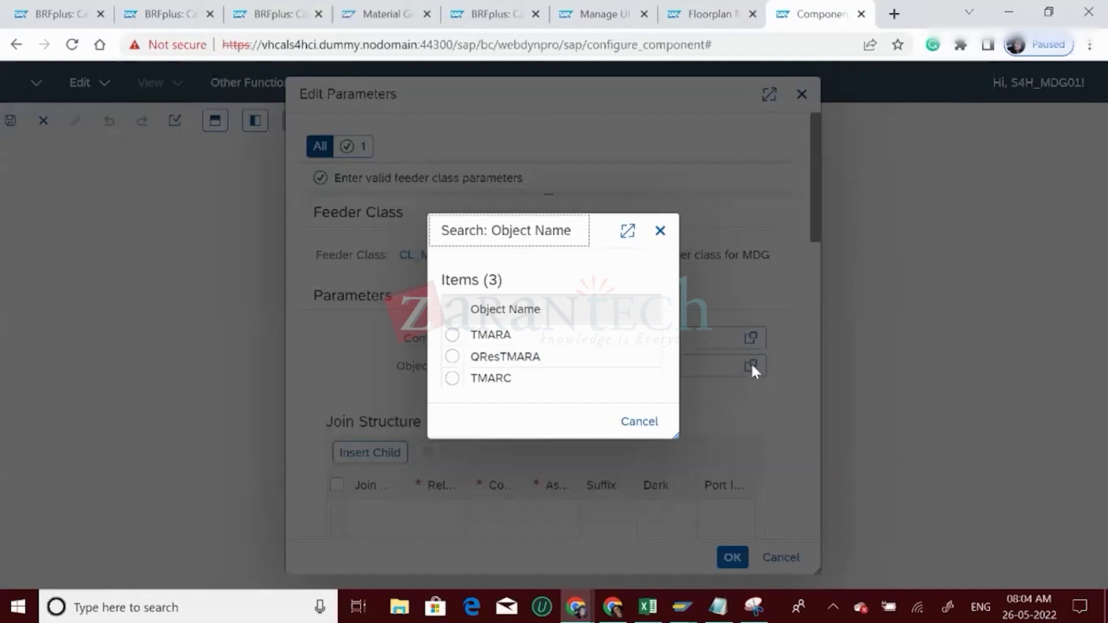
pyautogui.click(518, 361)
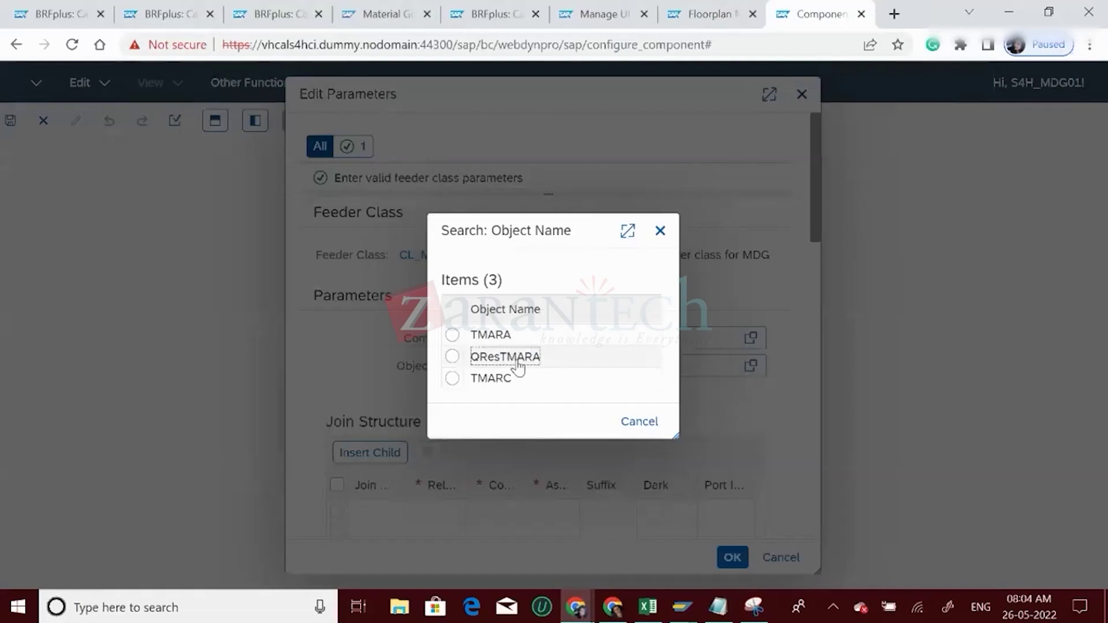
pyautogui.click(518, 363)
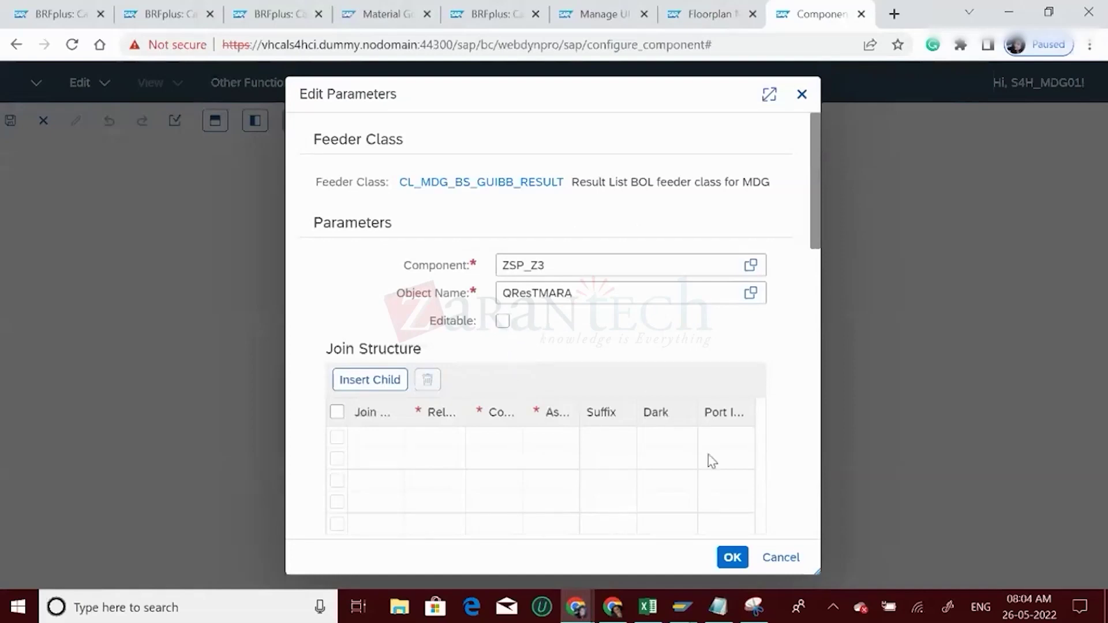
pyautogui.click(730, 559)
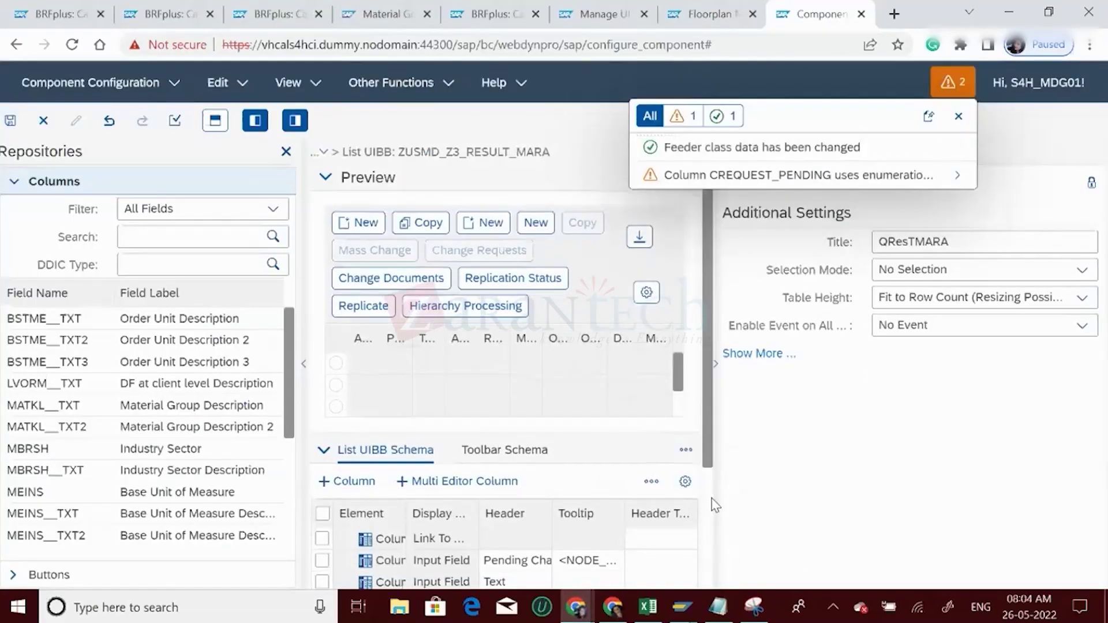
# - Save the result list configuration and return to the application configuration Z3_USMD_OVP_GEN_TEMPLATE
pyautogui.scroll(-3, 715, 505)
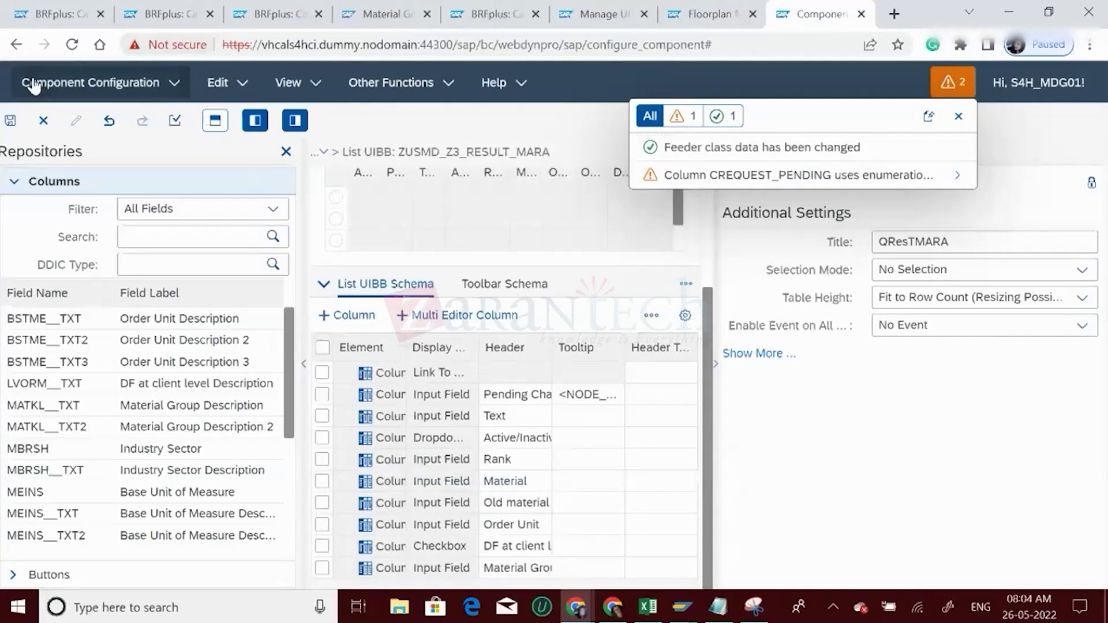
pyautogui.click(10, 122)
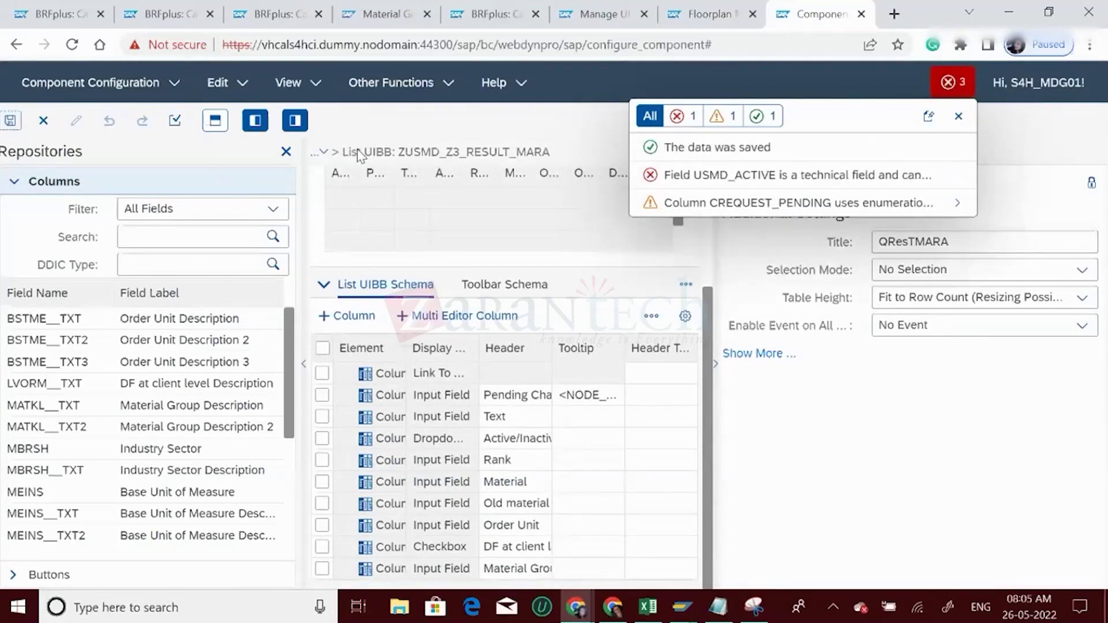
pyautogui.click(325, 155)
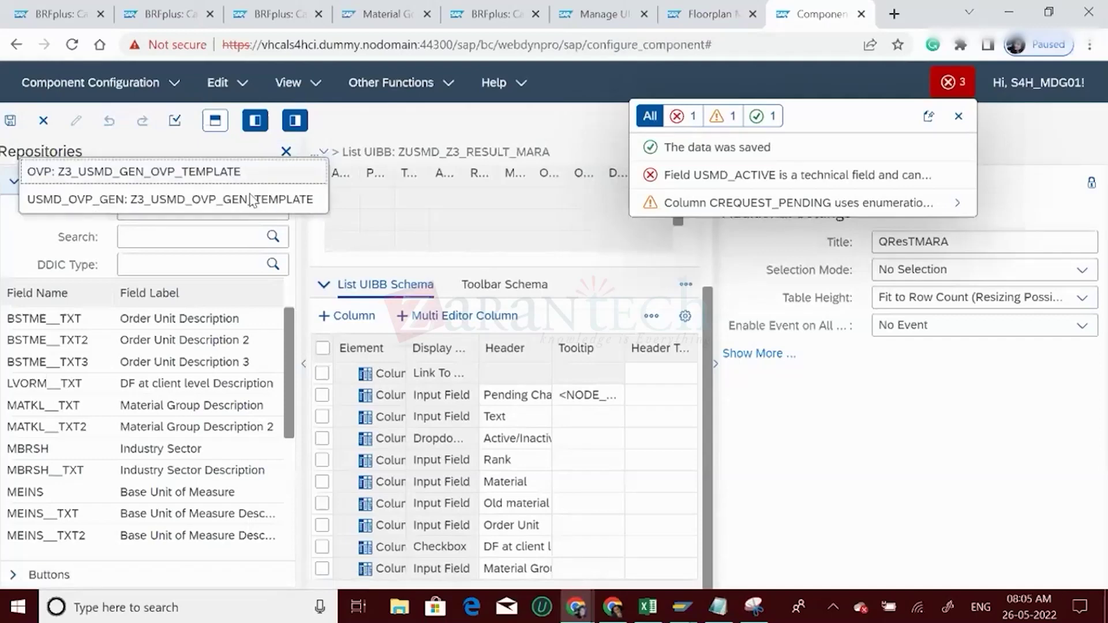
pyautogui.click(250, 201)
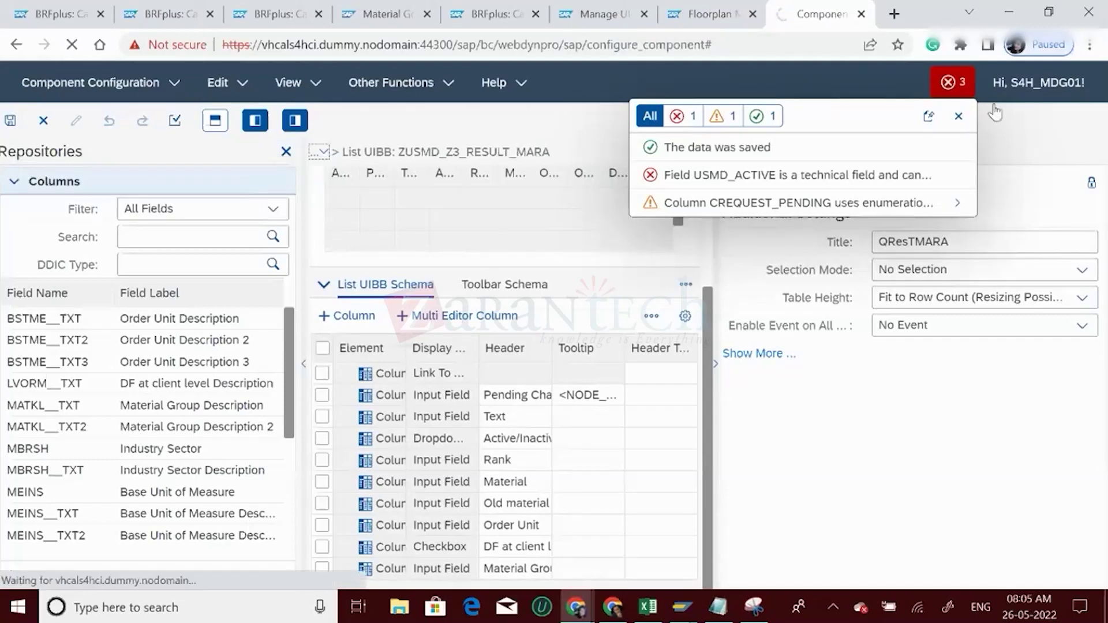
pyautogui.click(958, 118)
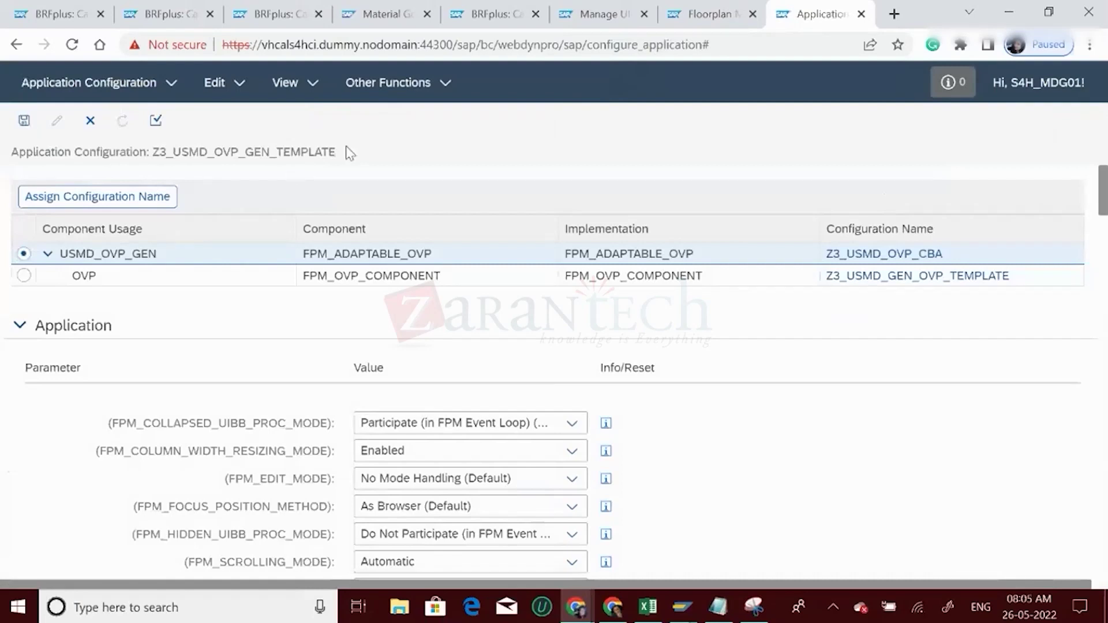
# - Open the component configuration Z3_USMD_GEN_OVP_TEMPLATE assigned to the OVP component usage
pyautogui.click(448, 87)
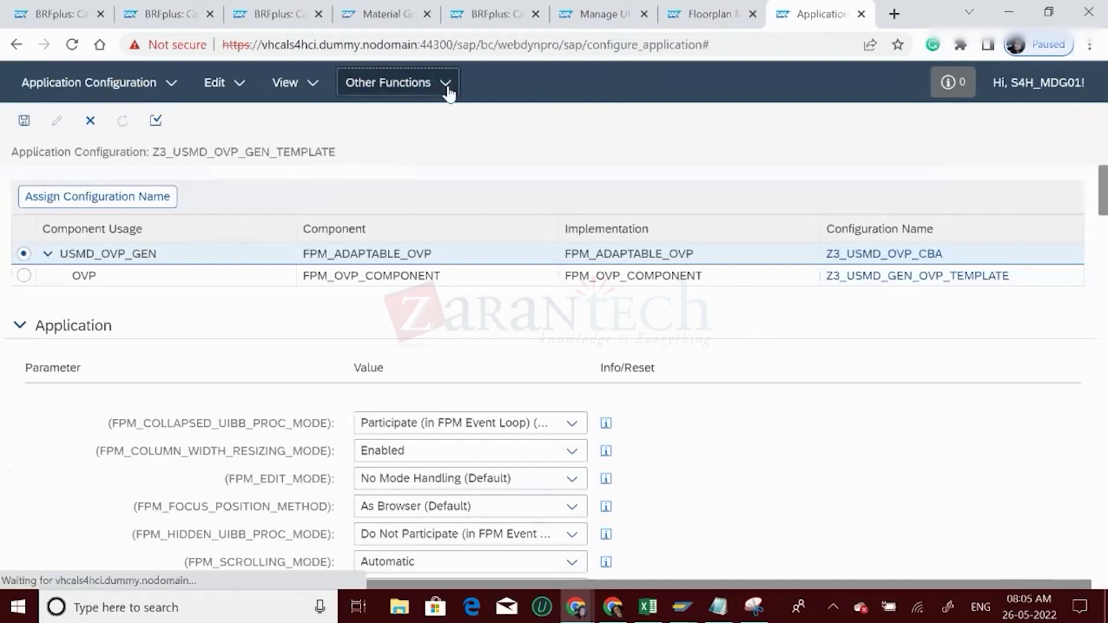
pyautogui.click(553, 180)
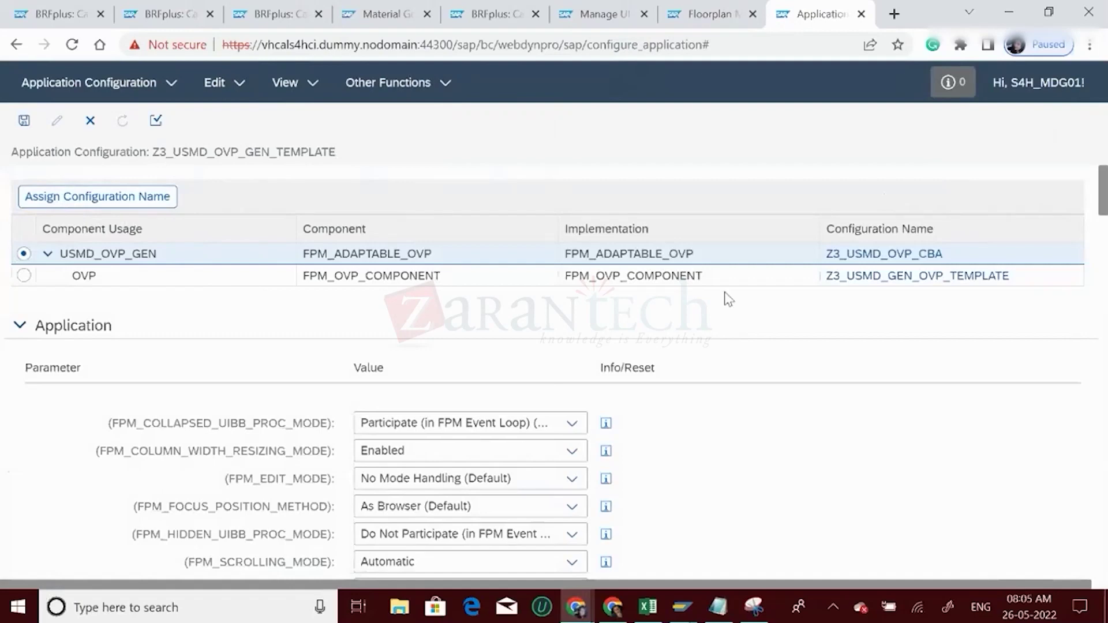
pyautogui.click(934, 277)
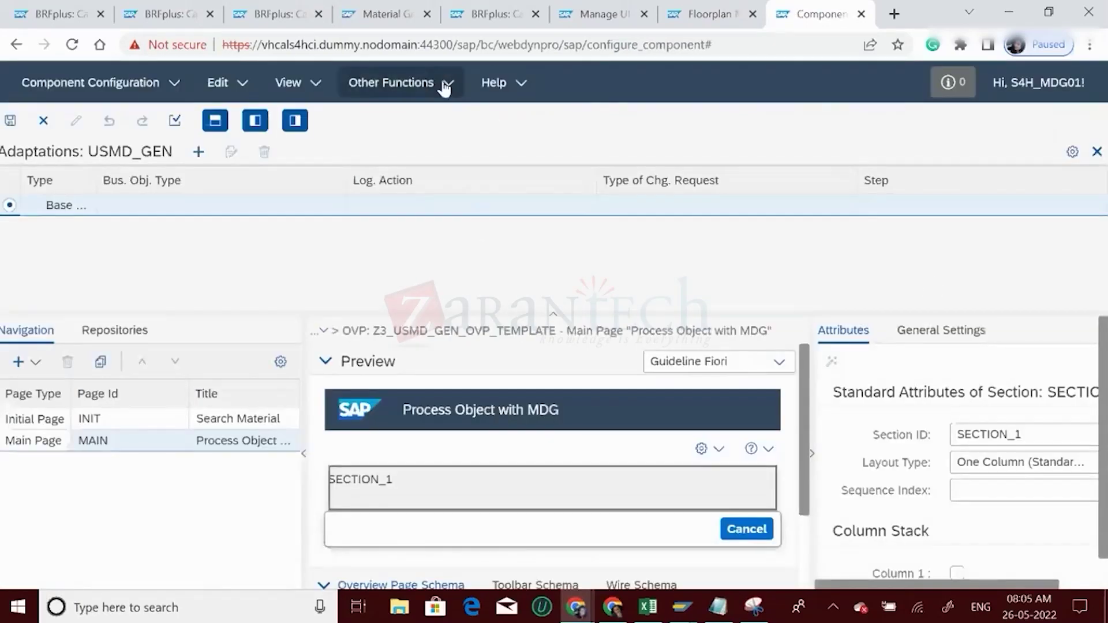
pyautogui.click(448, 88)
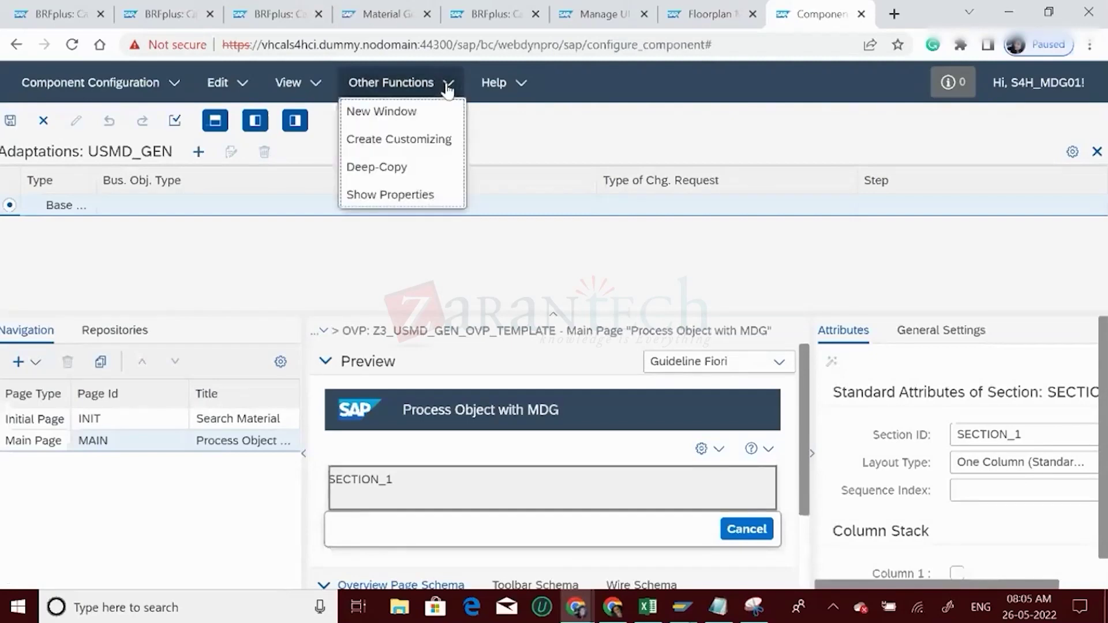
pyautogui.click(532, 266)
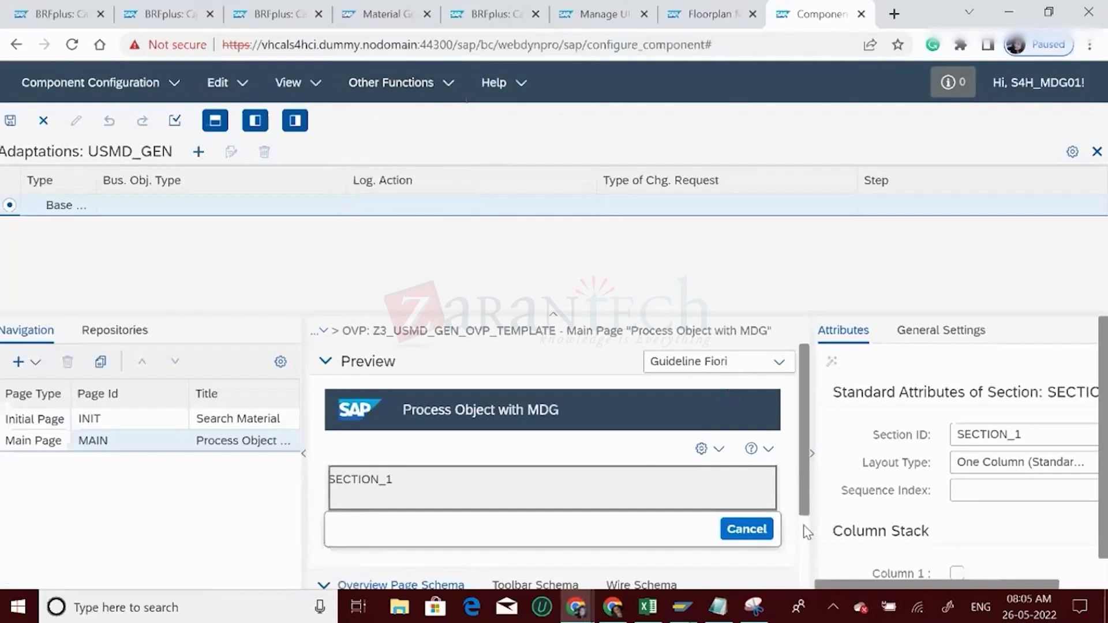
# - Open the configuration of the FPM list UIBB in the overview schema of the initial page Search Material
pyautogui.scroll(-2, 807, 533)
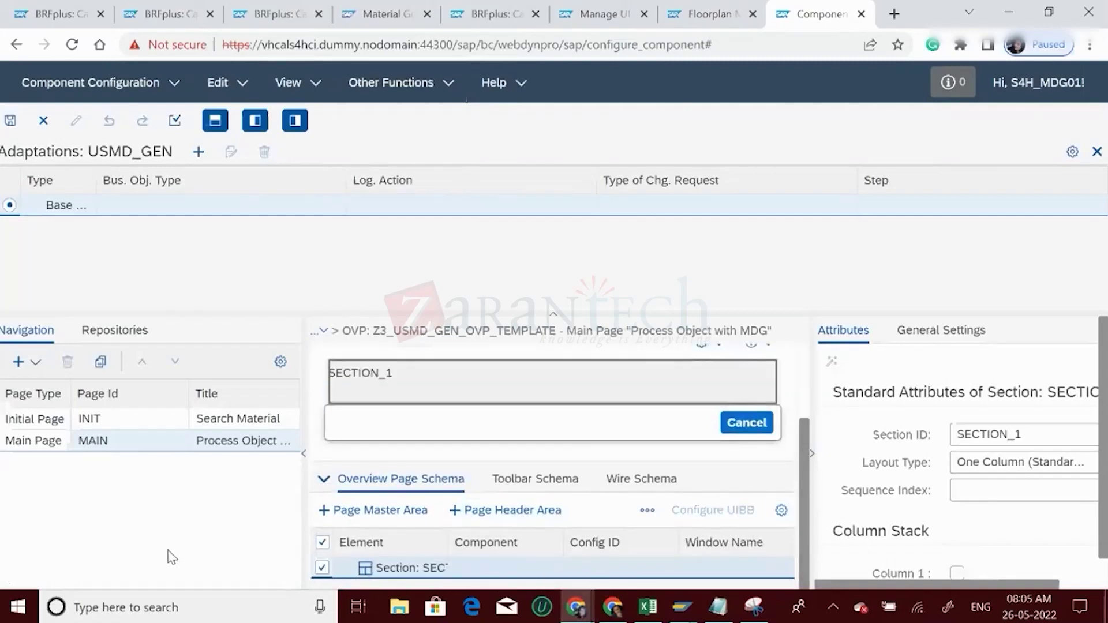
pyautogui.click(20, 426)
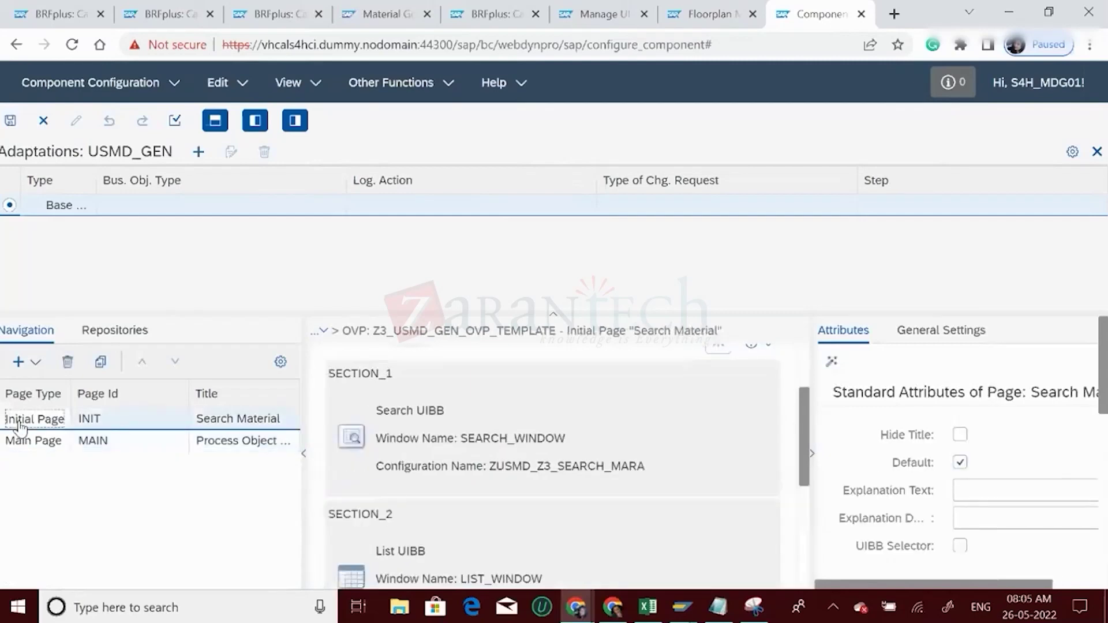
pyautogui.click(806, 536)
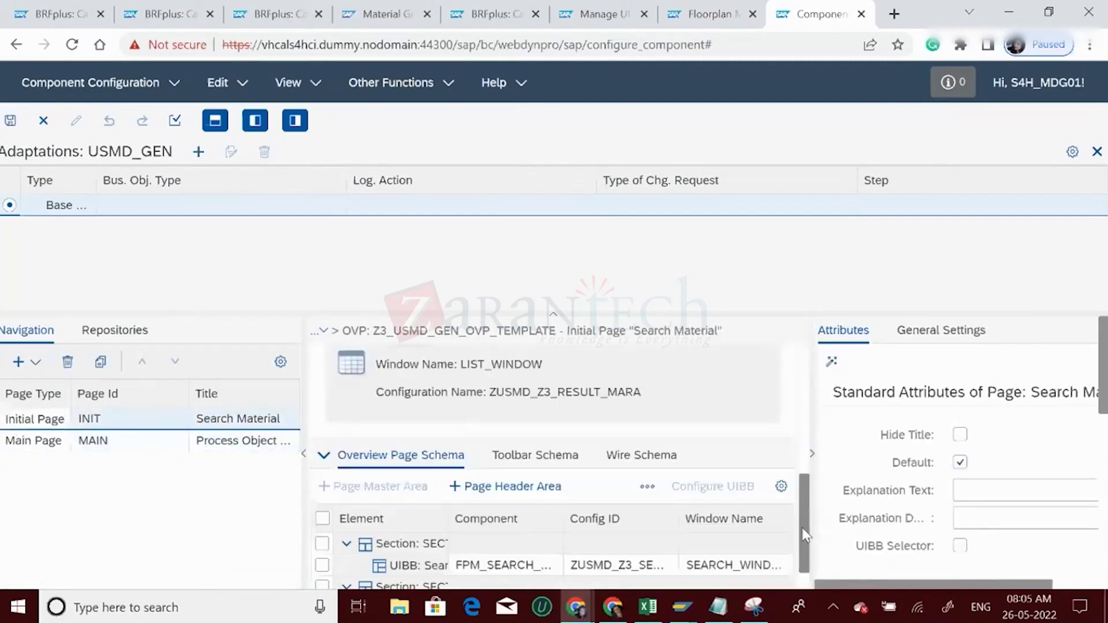
pyautogui.click(805, 584)
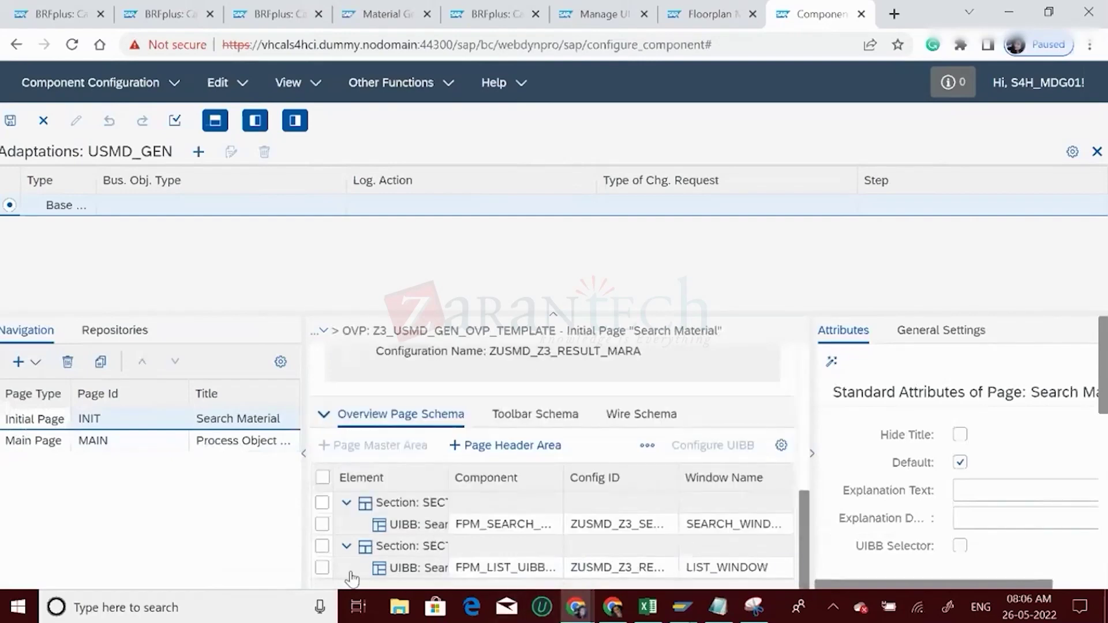
pyautogui.click(322, 569)
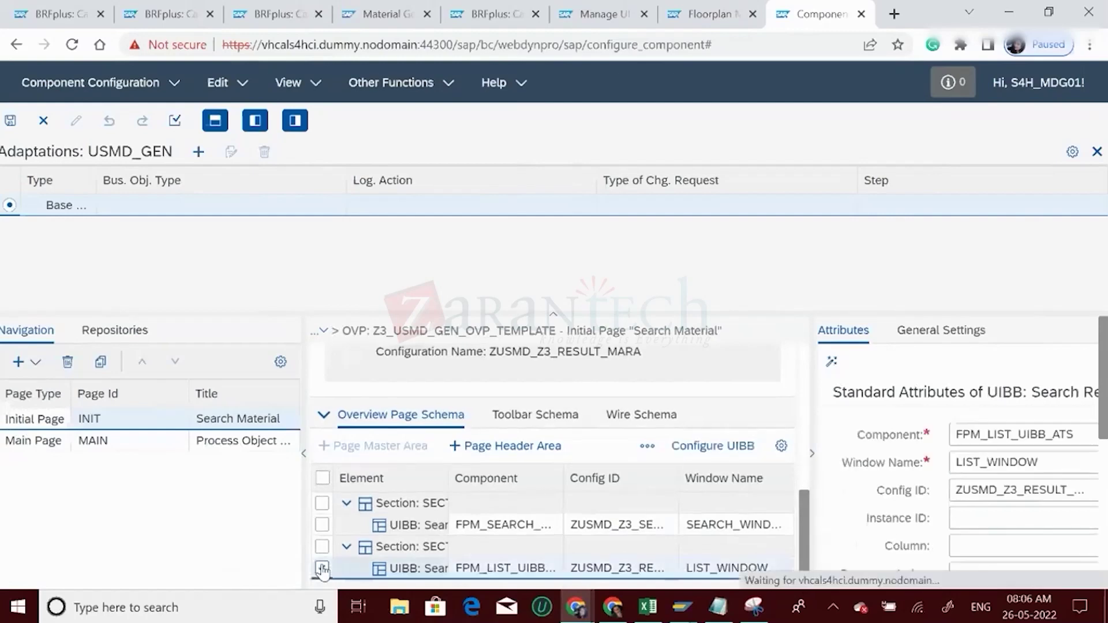
pyautogui.click(712, 452)
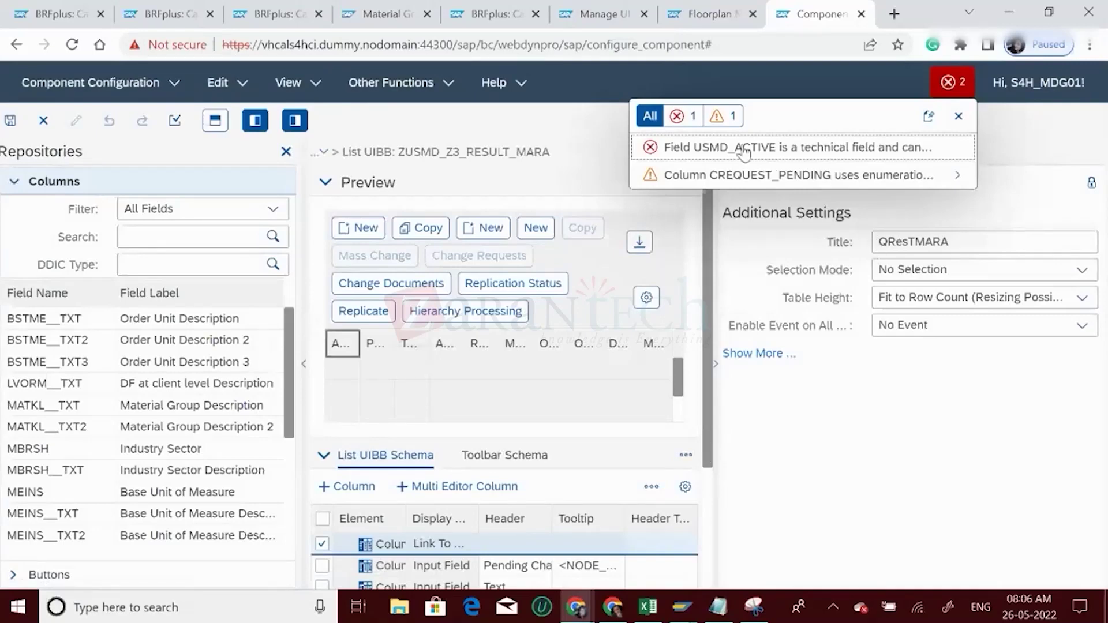
# - Filter the messages to errors only and examine the error reported for the list UIBB configuration
pyautogui.click(679, 119)
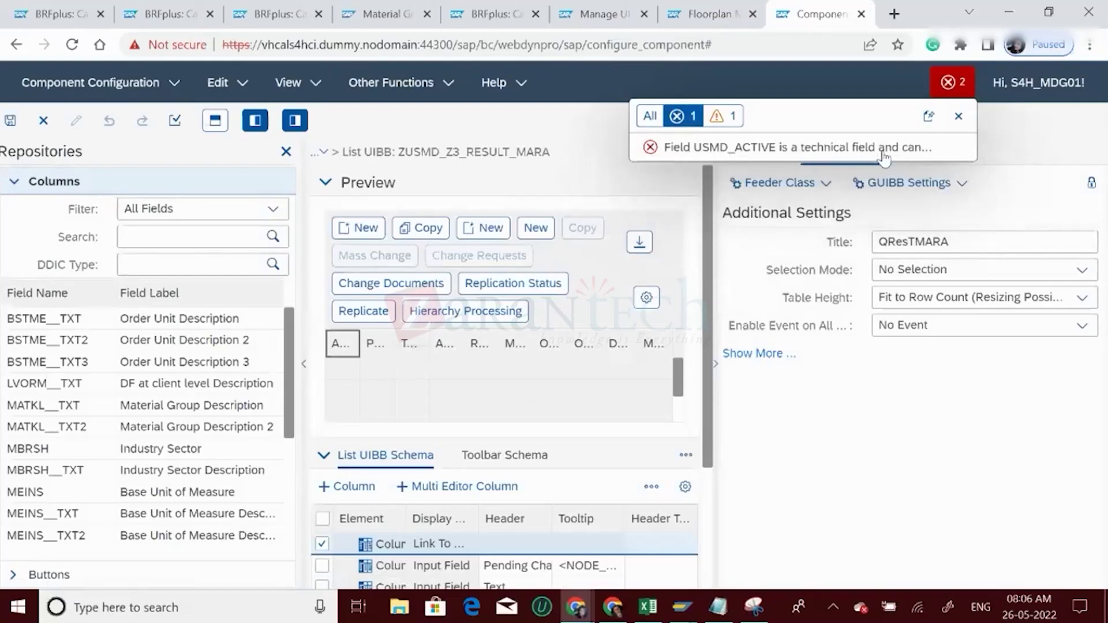
pyautogui.click(915, 157)
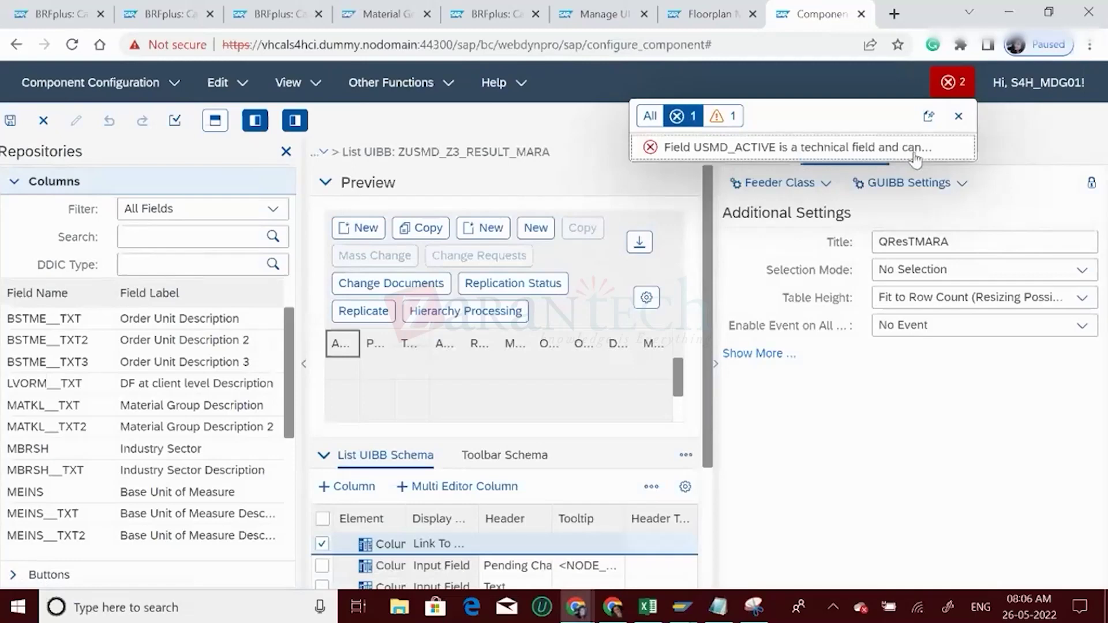
pyautogui.click(959, 118)
pyautogui.click(953, 86)
pyautogui.click(349, 350)
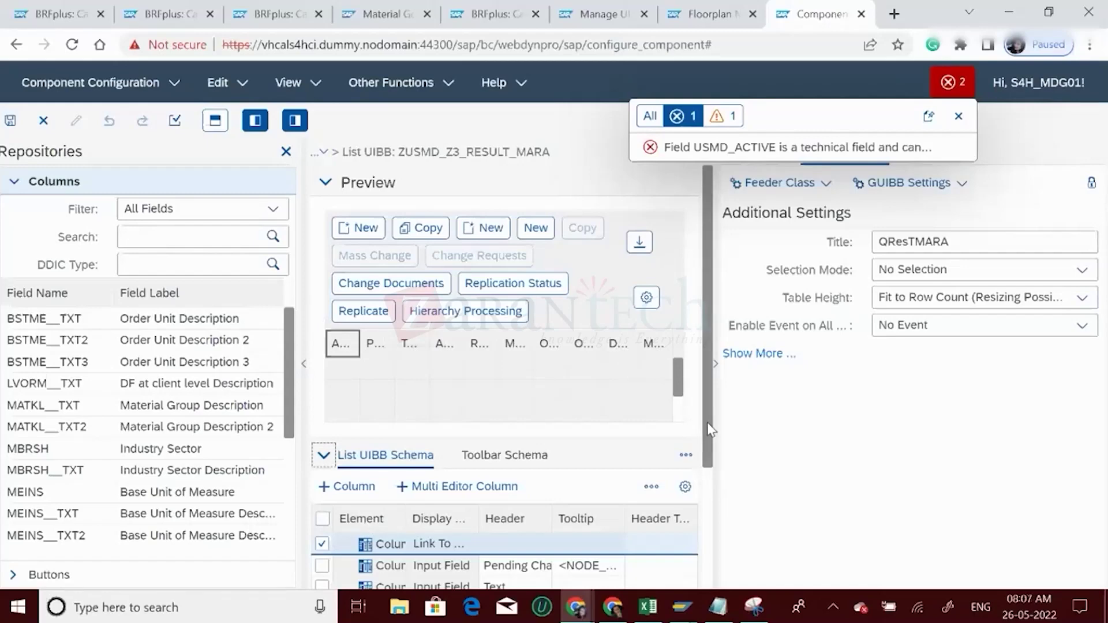
# - Examine the attributes of the row actions, Pending Change Request and Text columns in the list UIBB schema
pyautogui.moveTo(708, 424); pyautogui.dragTo(714, 578)
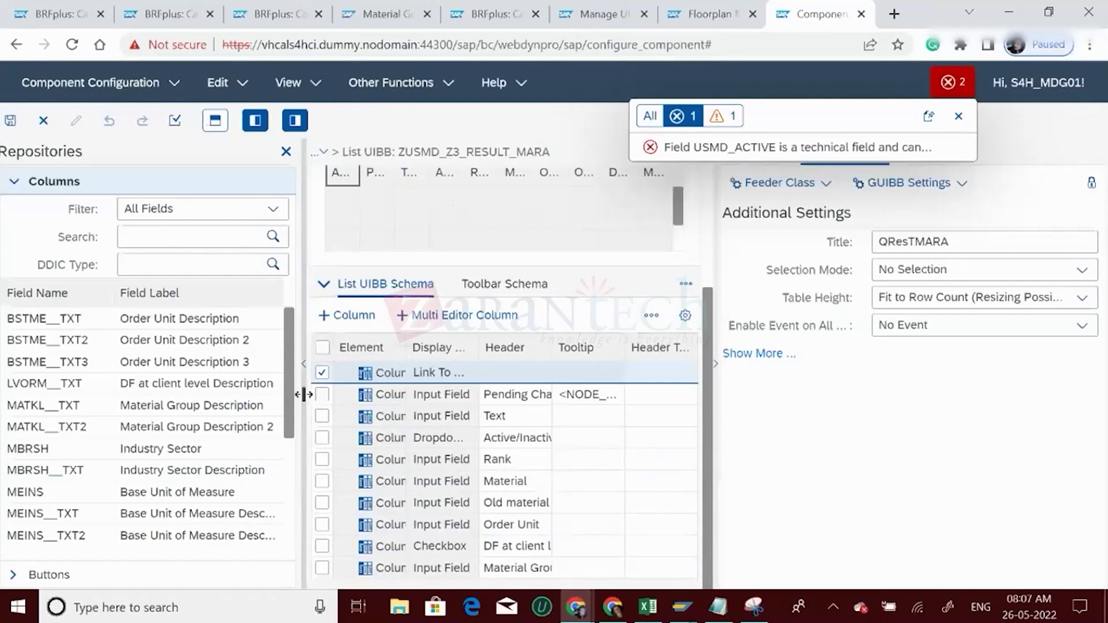
pyautogui.click(397, 395)
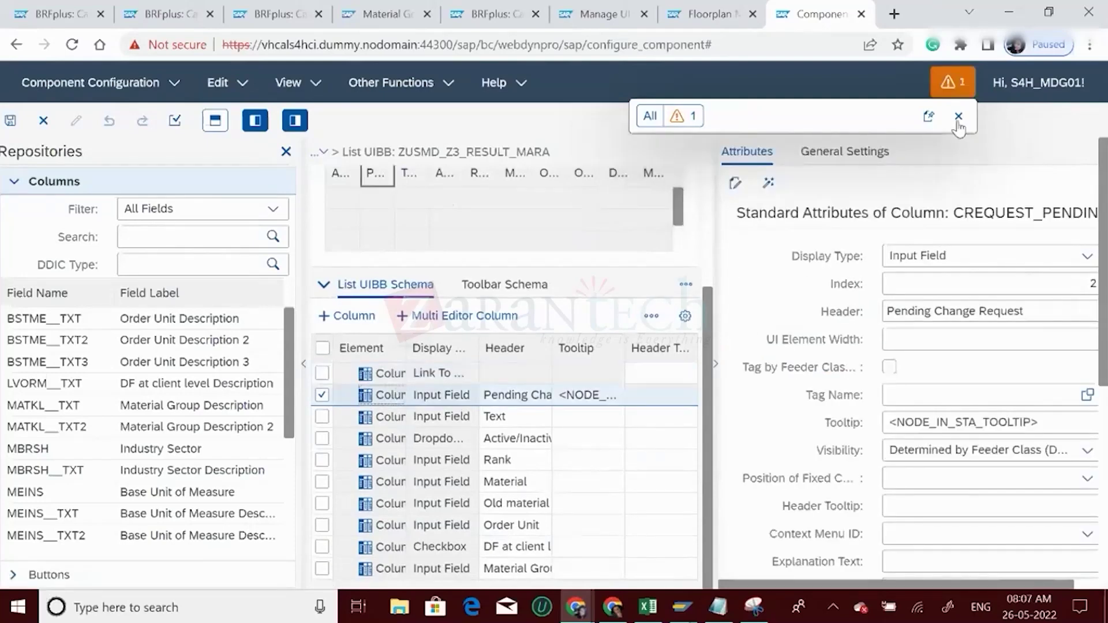
pyautogui.click(956, 119)
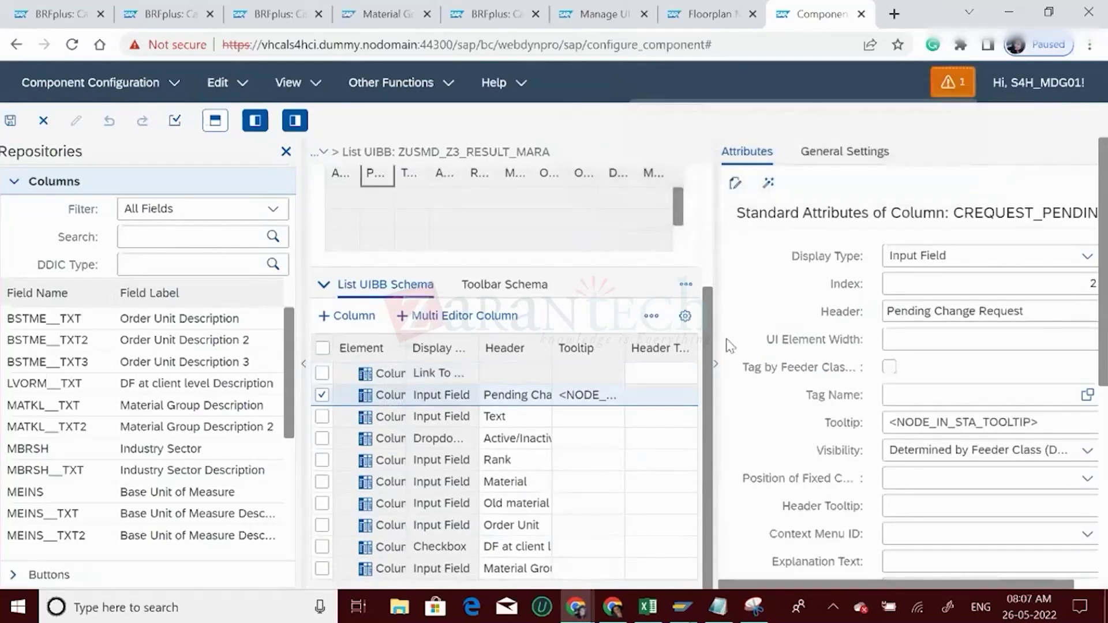
pyautogui.click(381, 378)
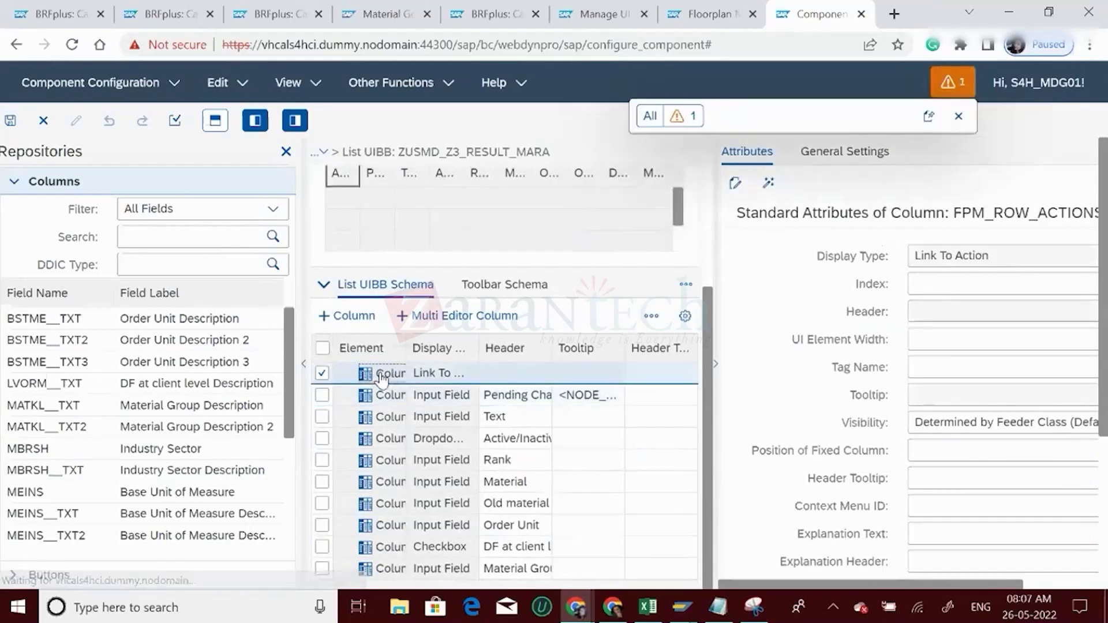
pyautogui.click(381, 419)
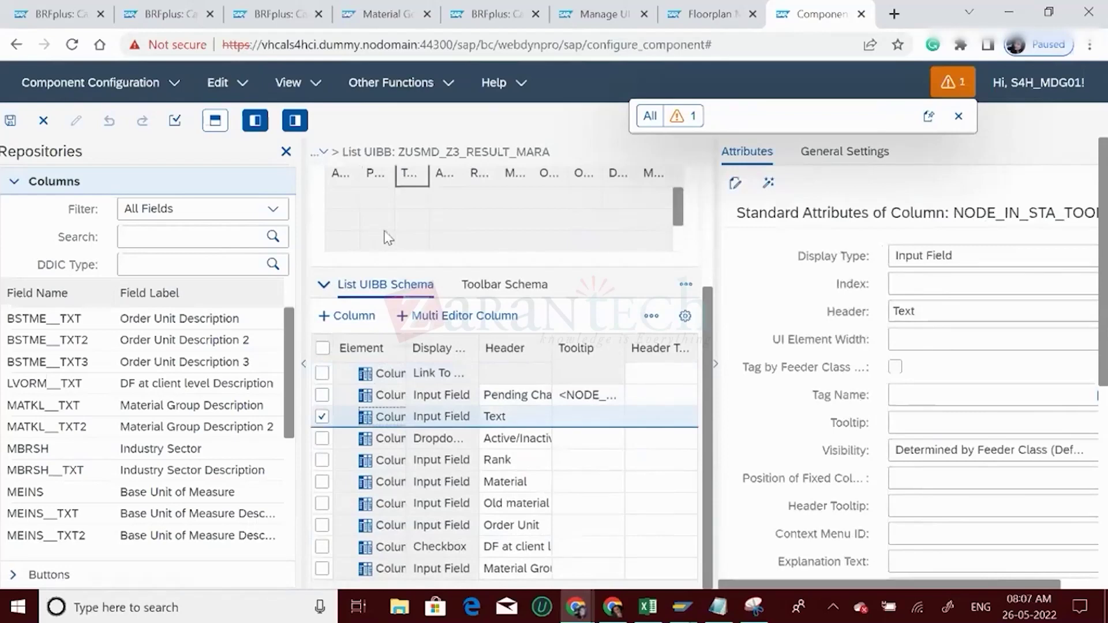
pyautogui.click(339, 197)
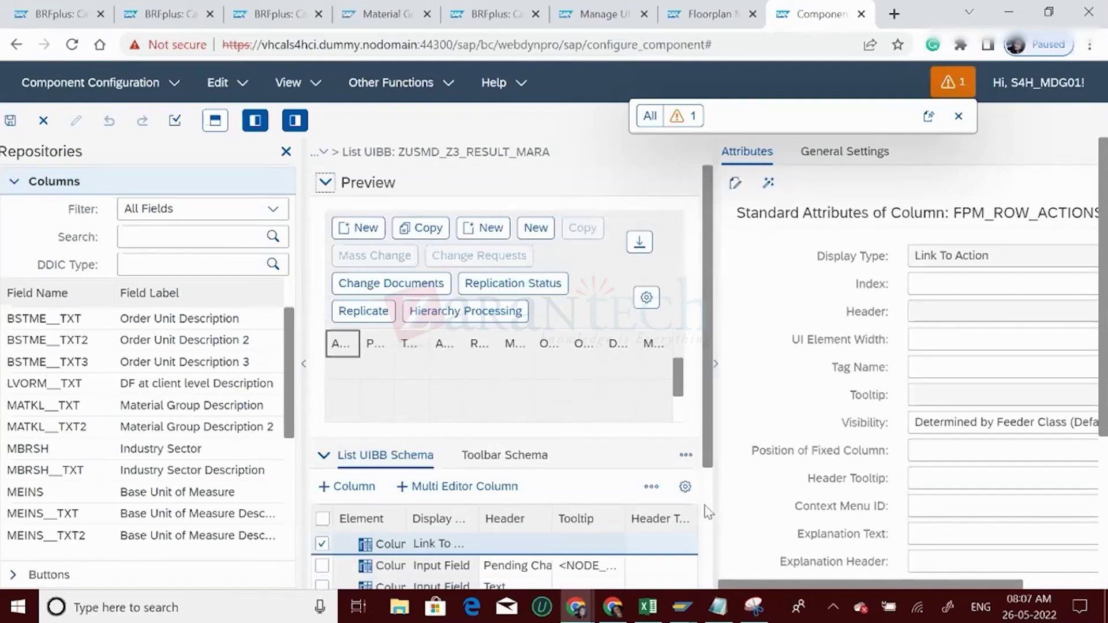
pyautogui.scroll(-3, 704, 505)
pyautogui.moveTo(704, 505); pyautogui.dragTo(715, 261)
pyautogui.click(959, 116)
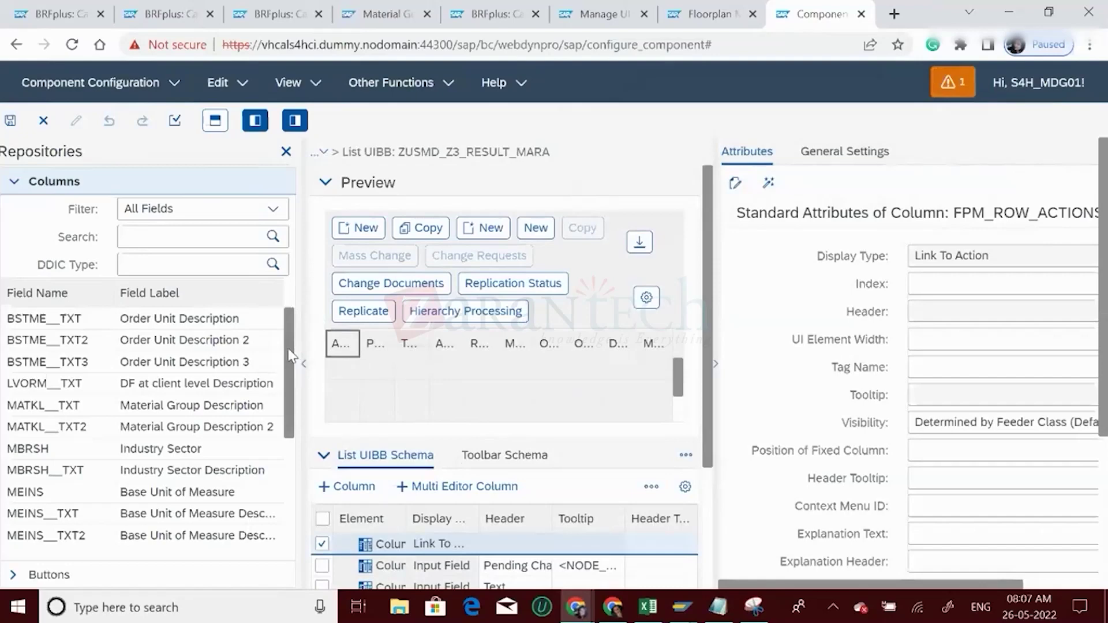
# - Check the Active/Inactive Description field in the column repository and inspect the attributes of the Pending Change Request column
pyautogui.scroll(-5, 293, 450)
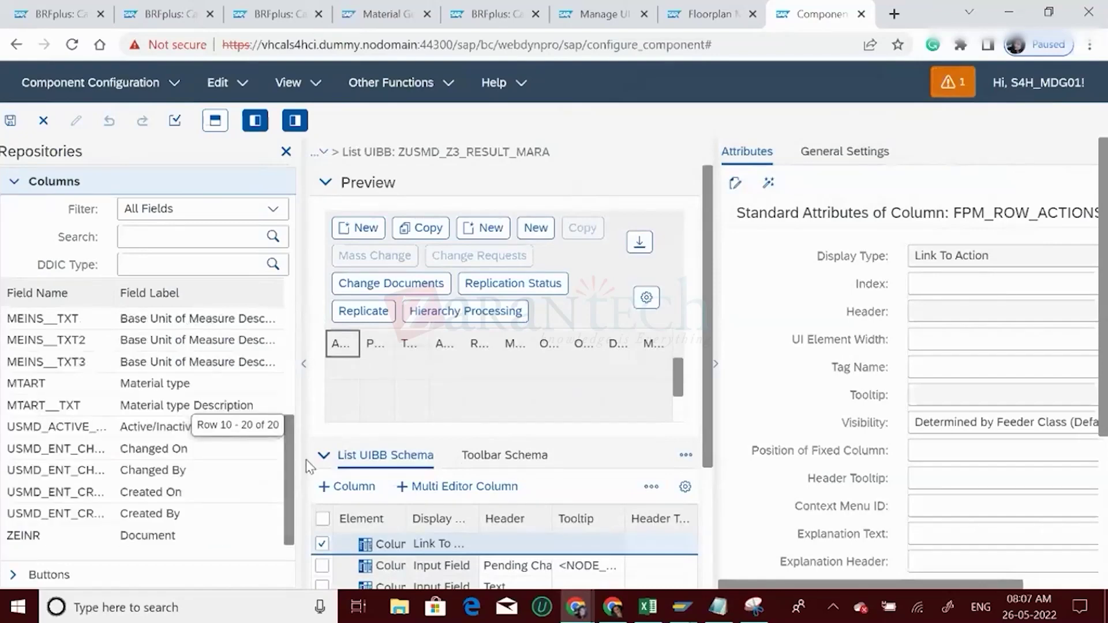
pyautogui.doubleClick(54, 434)
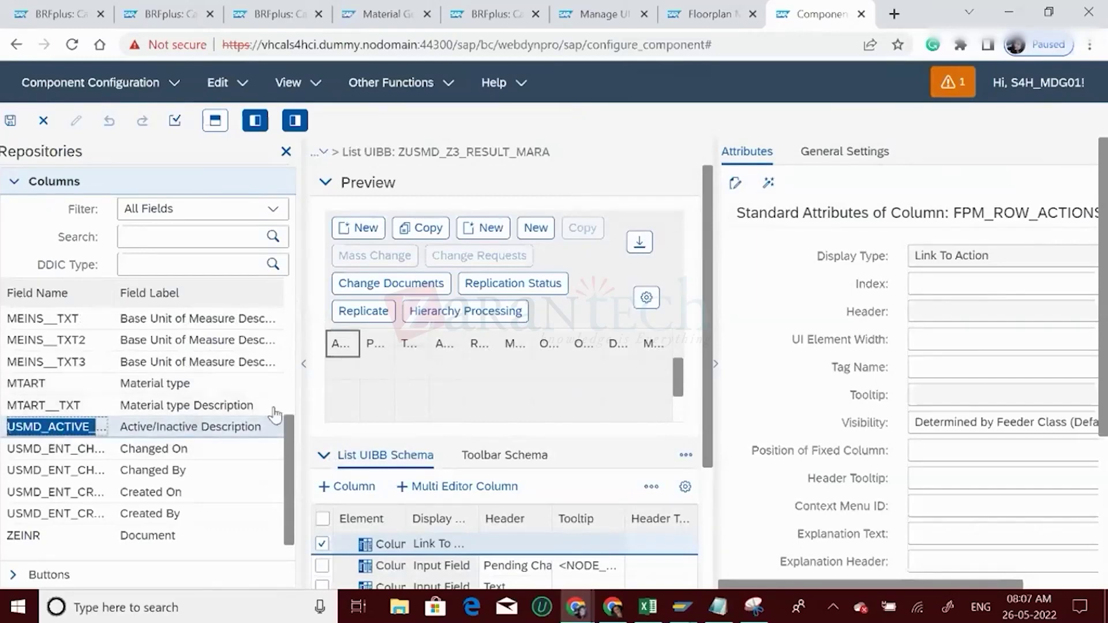
pyautogui.click(381, 346)
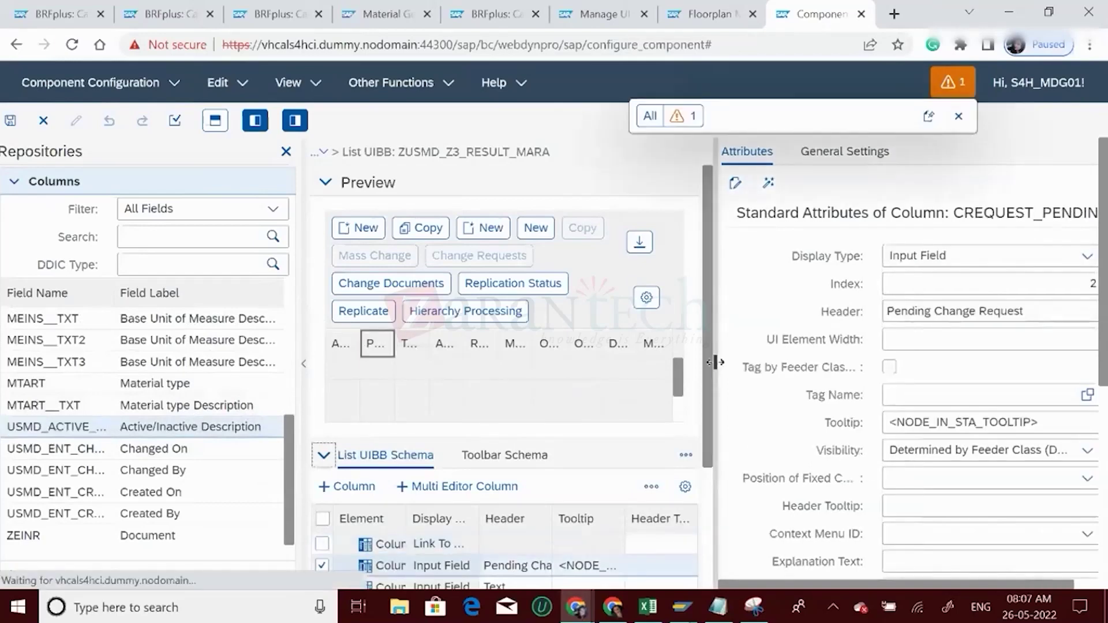
pyautogui.click(343, 343)
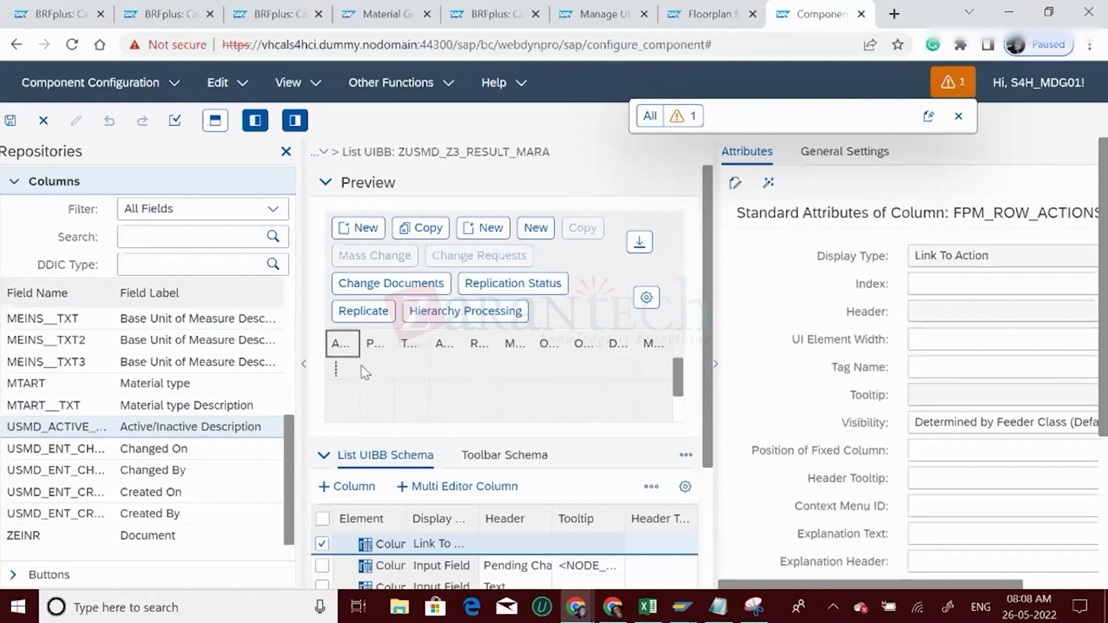
pyautogui.press('Tab')
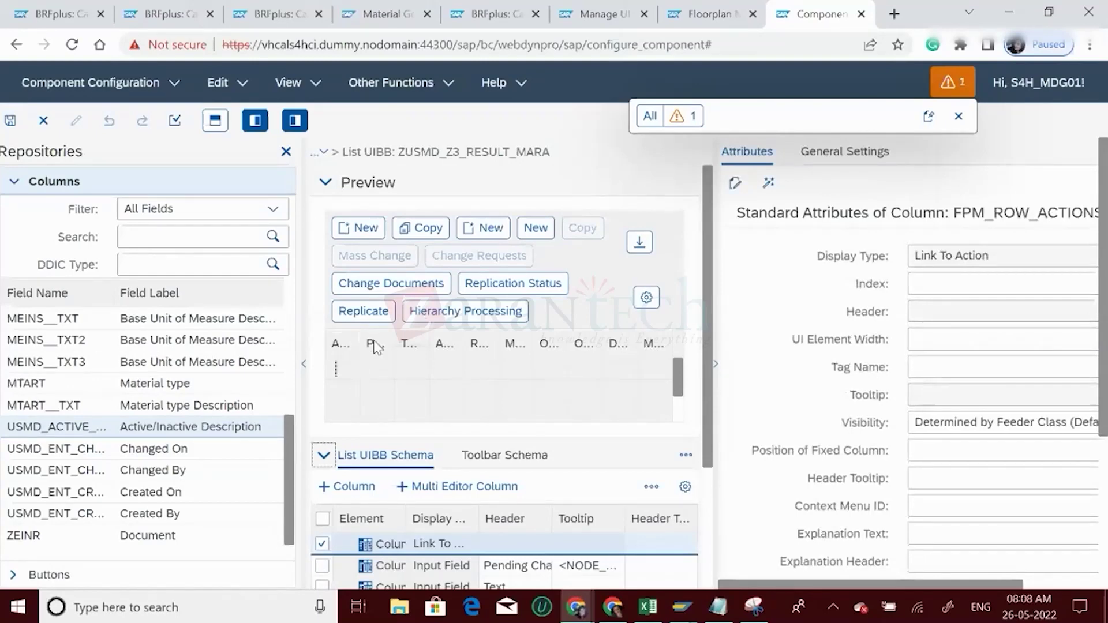
pyautogui.click(375, 345)
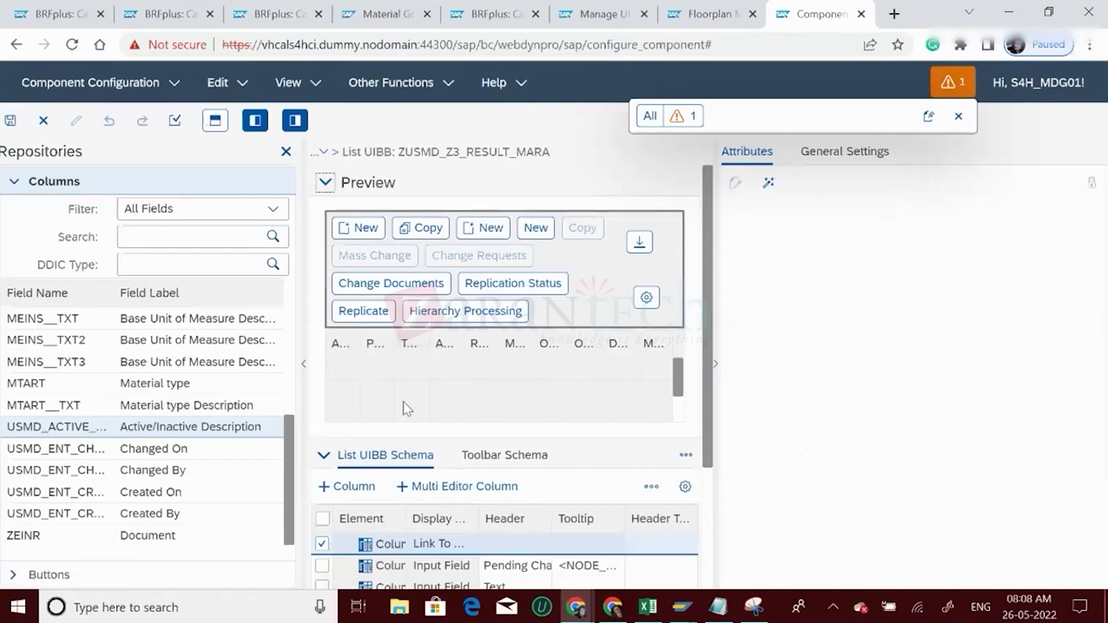
pyautogui.click(376, 351)
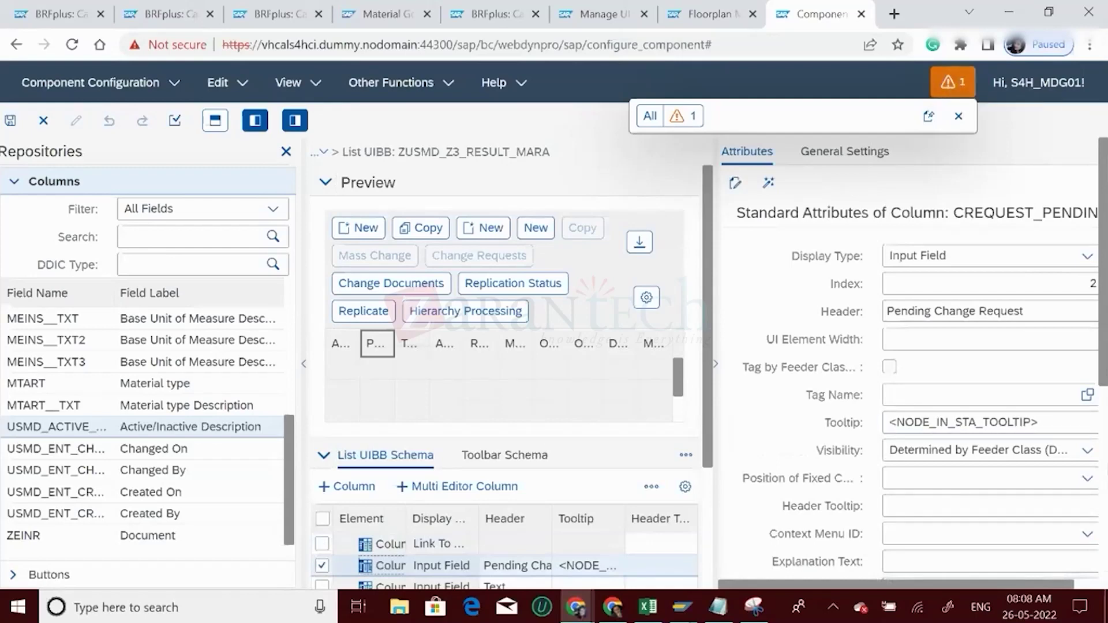
pyautogui.scroll(-6, 912, 358)
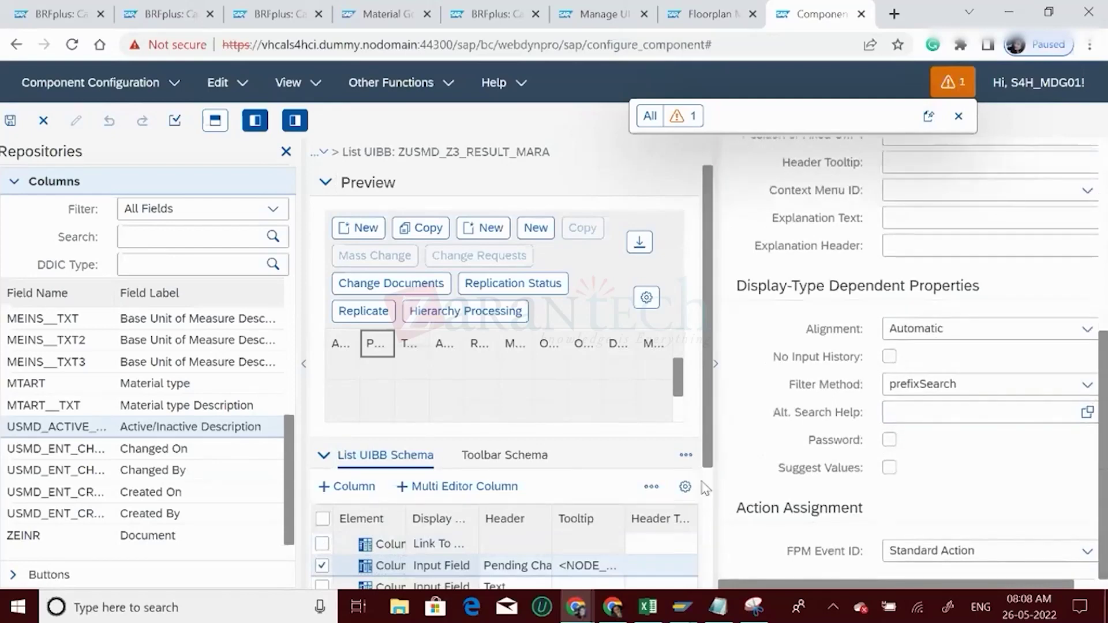
# - Widen the Header column of the list UIBB schema and delete the Active/Inactive dropdown column
pyautogui.scroll(-3, 712, 488)
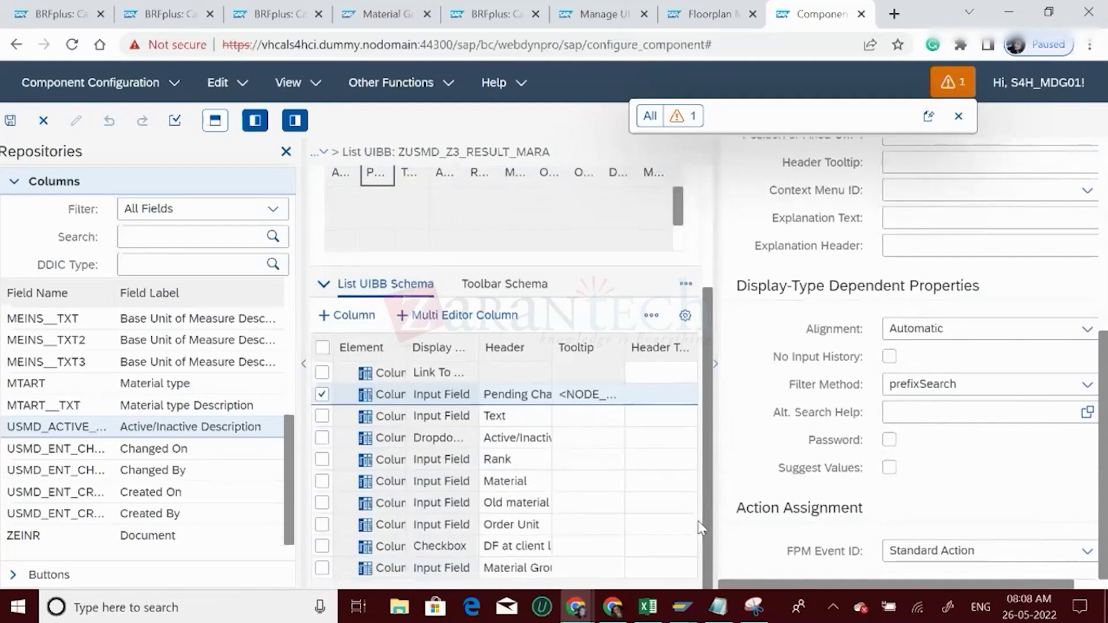
pyautogui.click(505, 440)
pyautogui.doubleClick(555, 349)
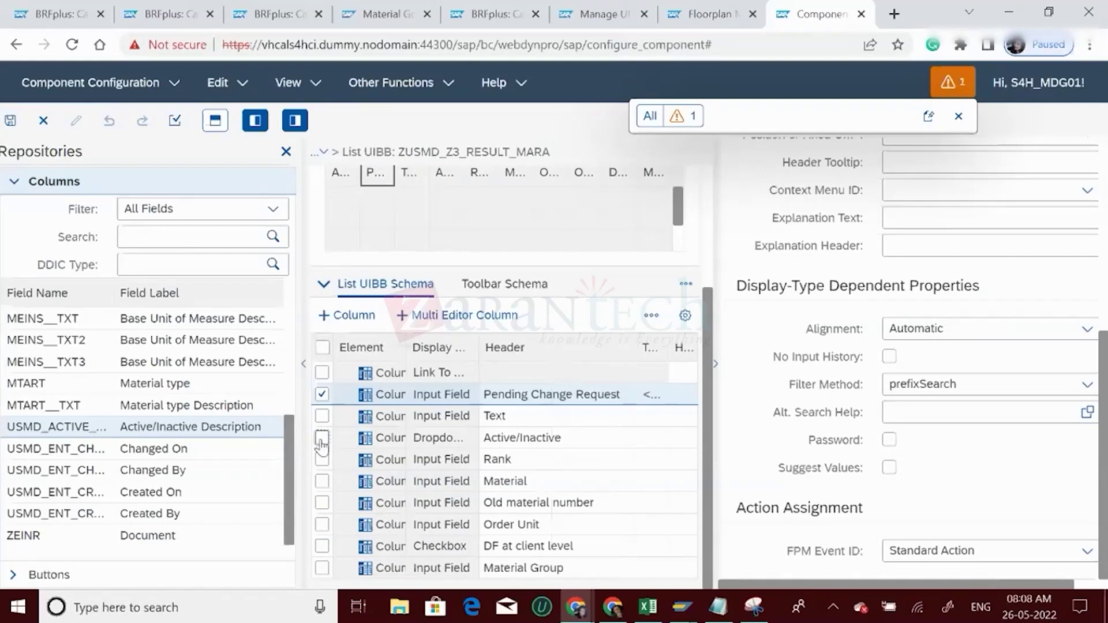
pyautogui.click(321, 417)
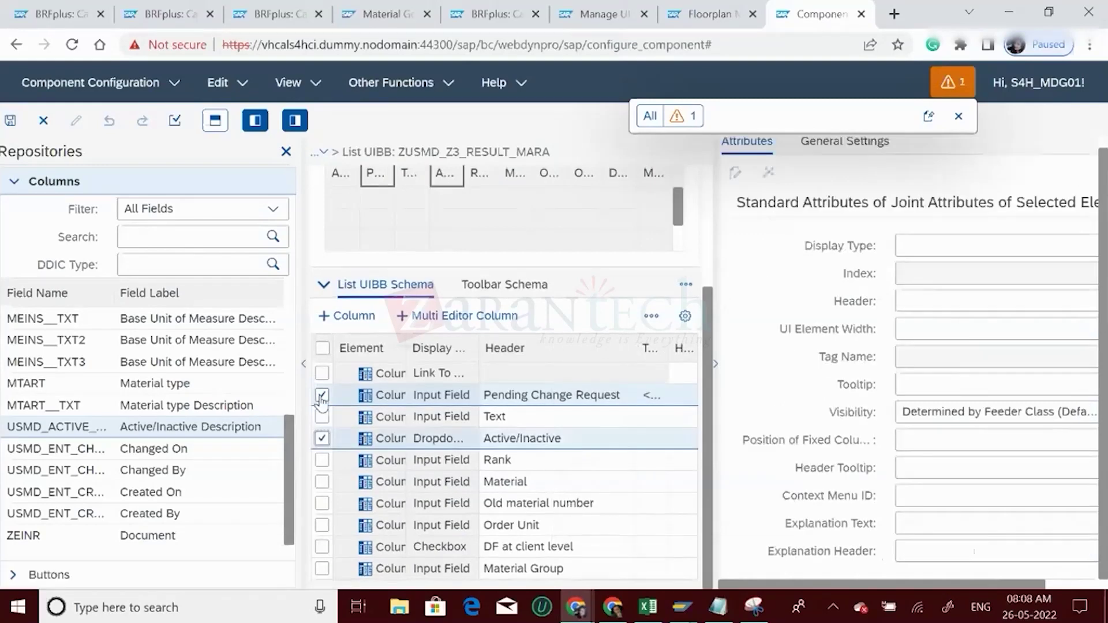
pyautogui.click(322, 396)
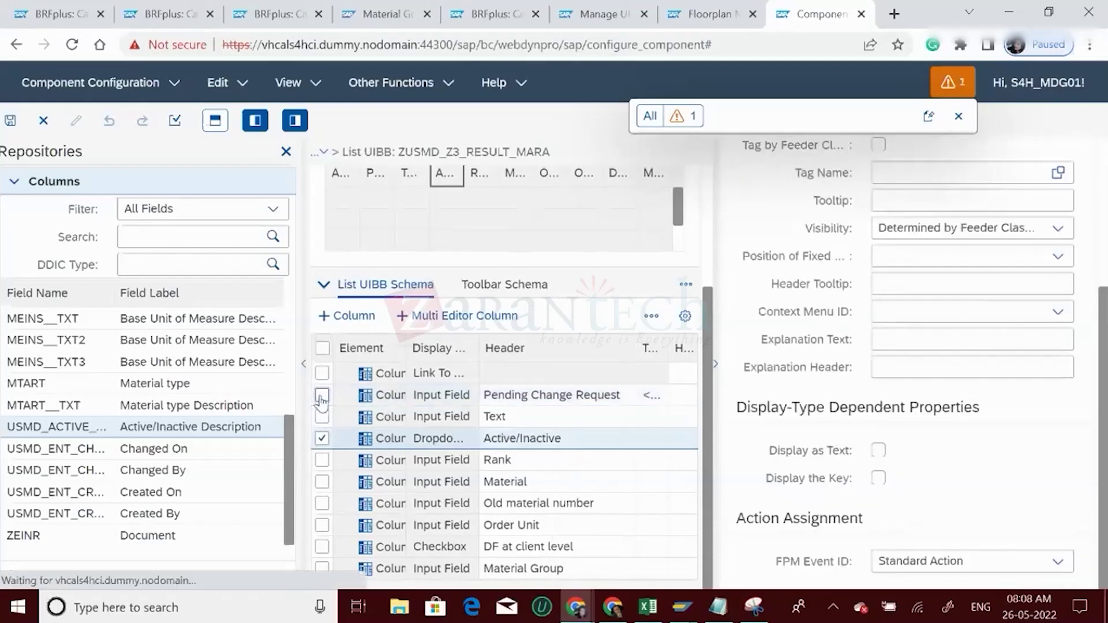
pyautogui.click(652, 317)
pyautogui.click(653, 320)
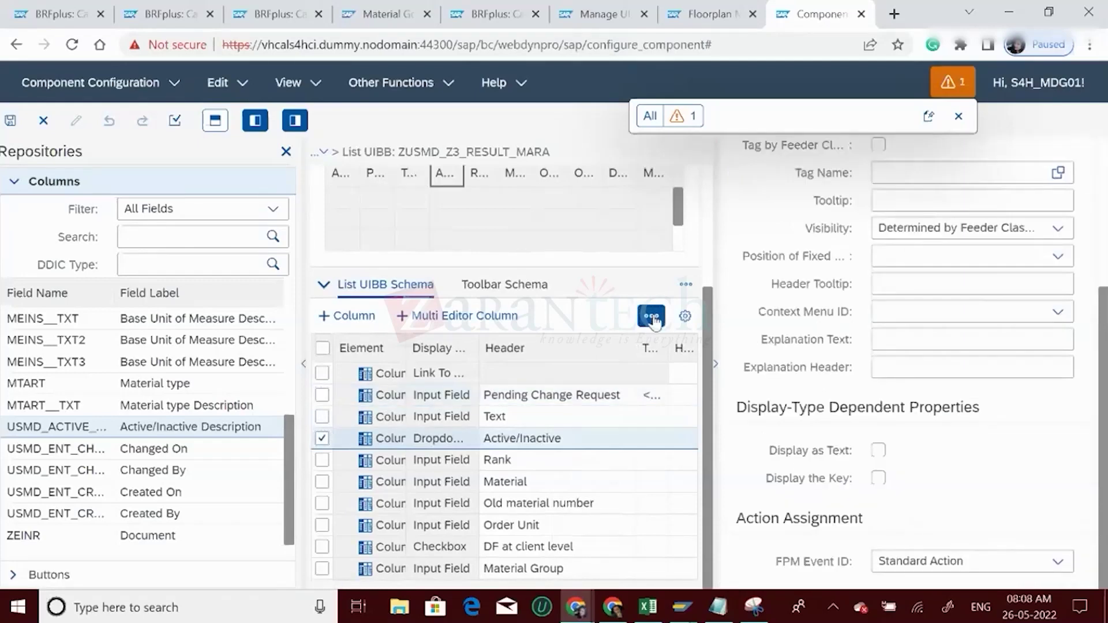
pyautogui.click(579, 372)
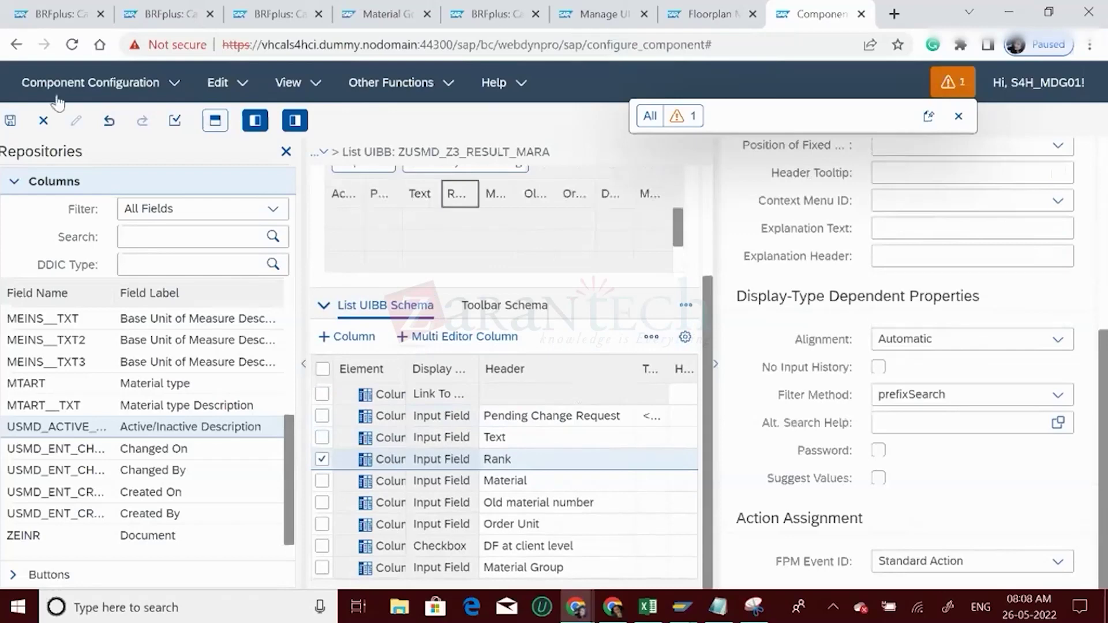
# - Save the list UIBB configuration ZUSMD_Z3_RESULT_MARA and close its message log
pyautogui.click(8, 122)
pyautogui.click(8, 123)
pyautogui.click(13, 124)
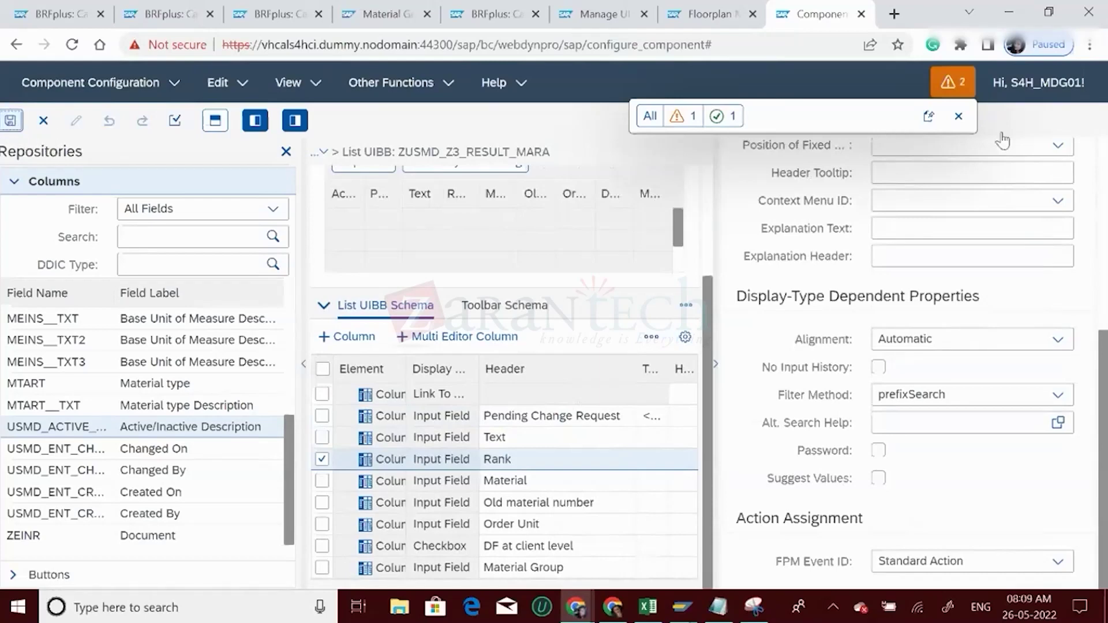
pyautogui.click(960, 117)
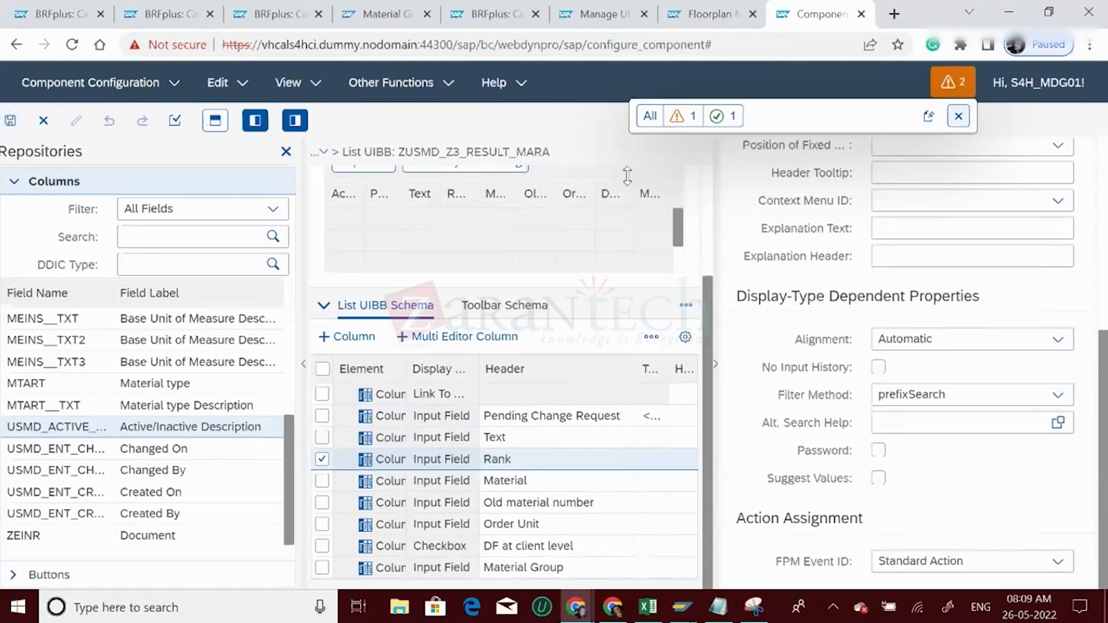
pyautogui.click(10, 121)
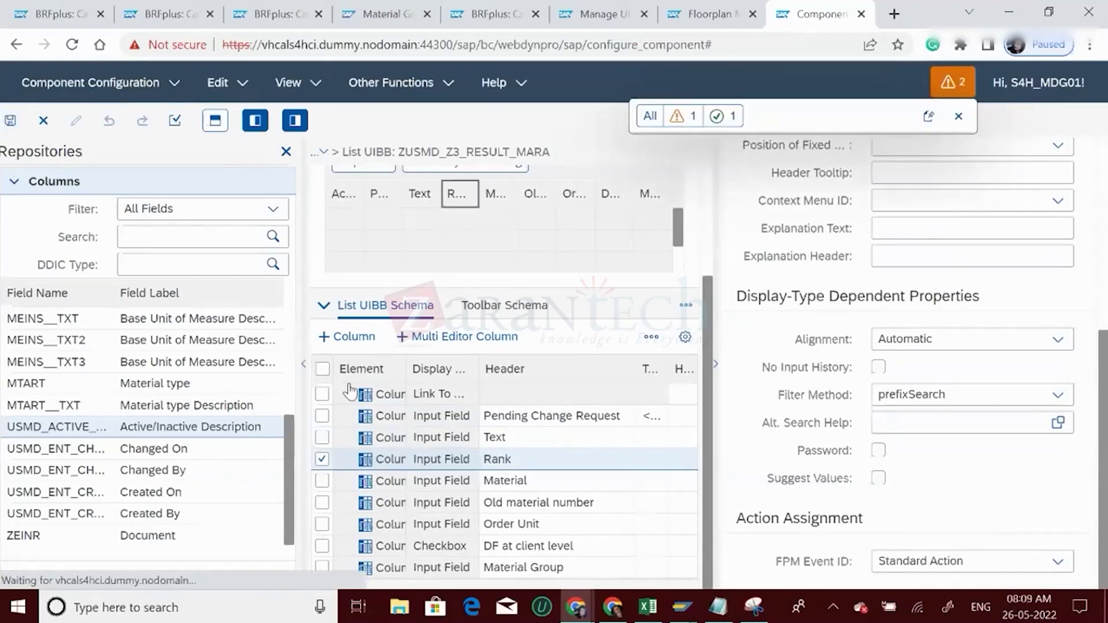
# - Return to the application configuration Z3_USMD_OVP_GEN_TEMPLATE and save it
pyautogui.click(323, 154)
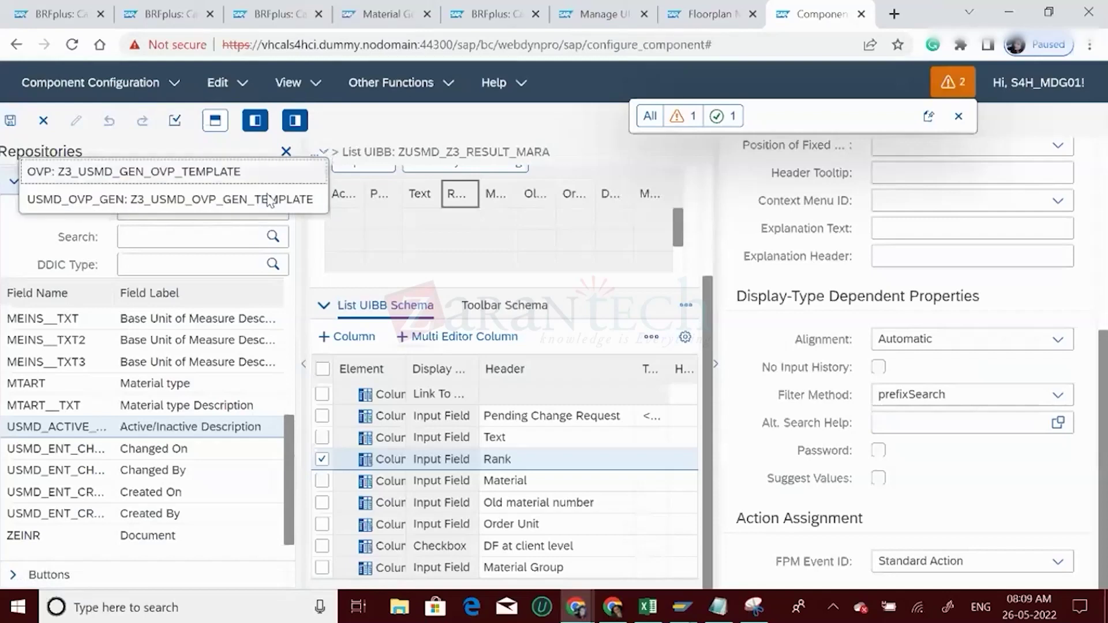
pyautogui.click(230, 202)
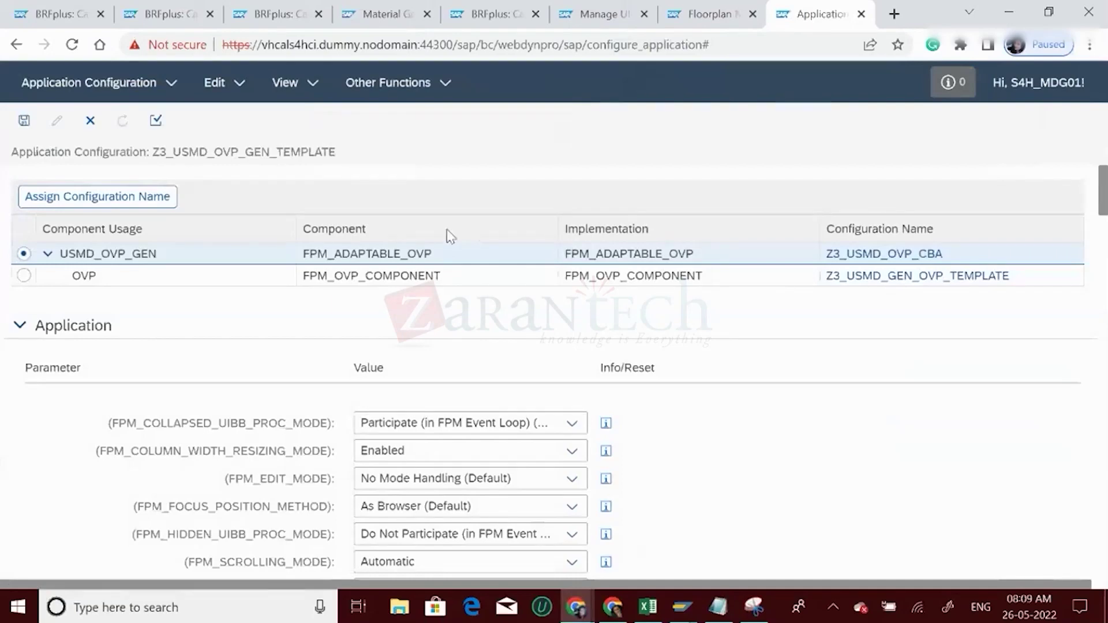
pyautogui.click(444, 84)
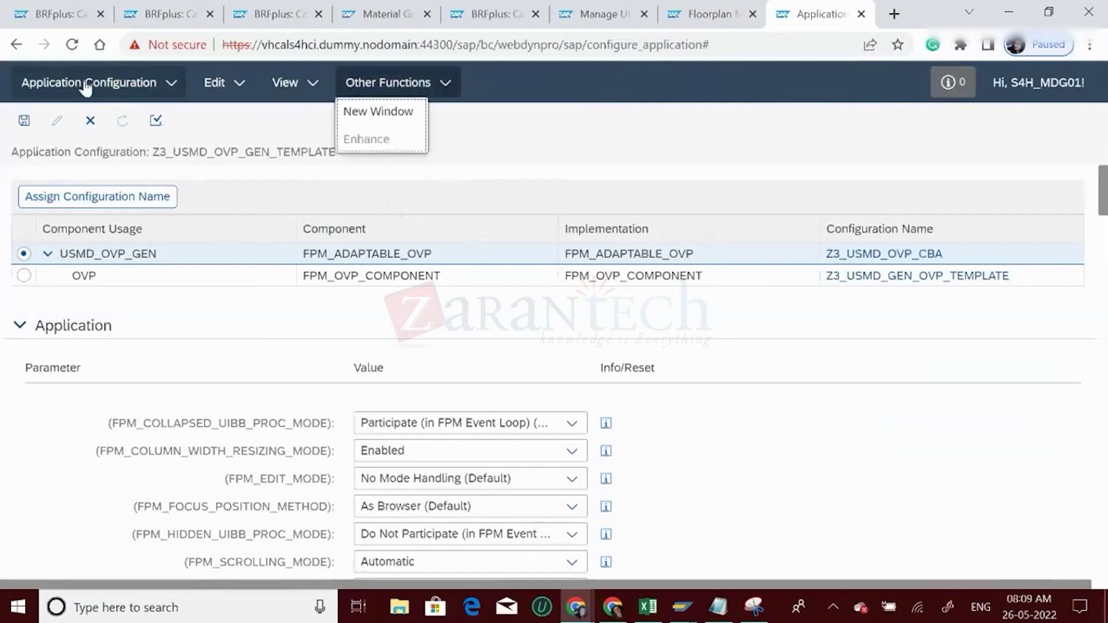
pyautogui.click(24, 121)
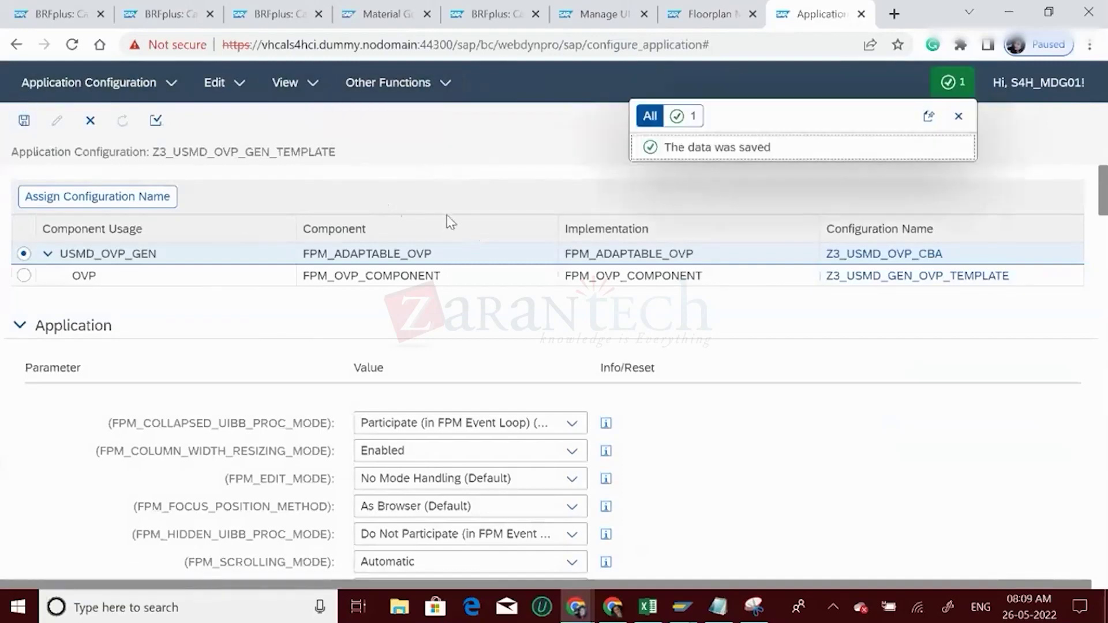
# - Open the OVP component configuration Z3_USMD_GEN_OVP_TEMPLATE and display the attributes of its Main Page
pyautogui.click(449, 86)
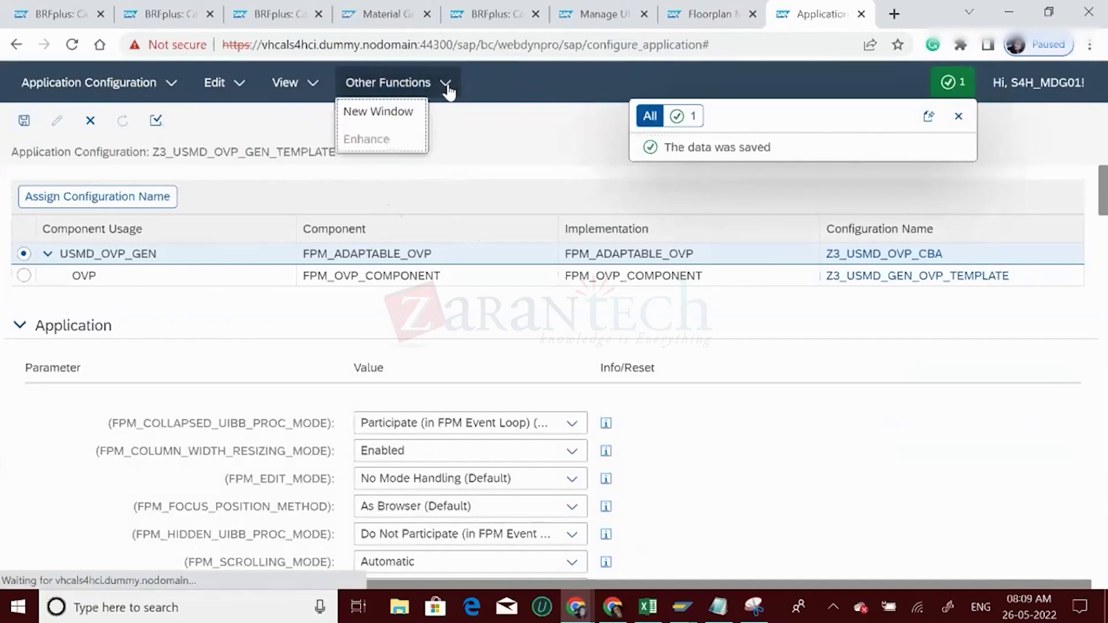
pyautogui.click(880, 277)
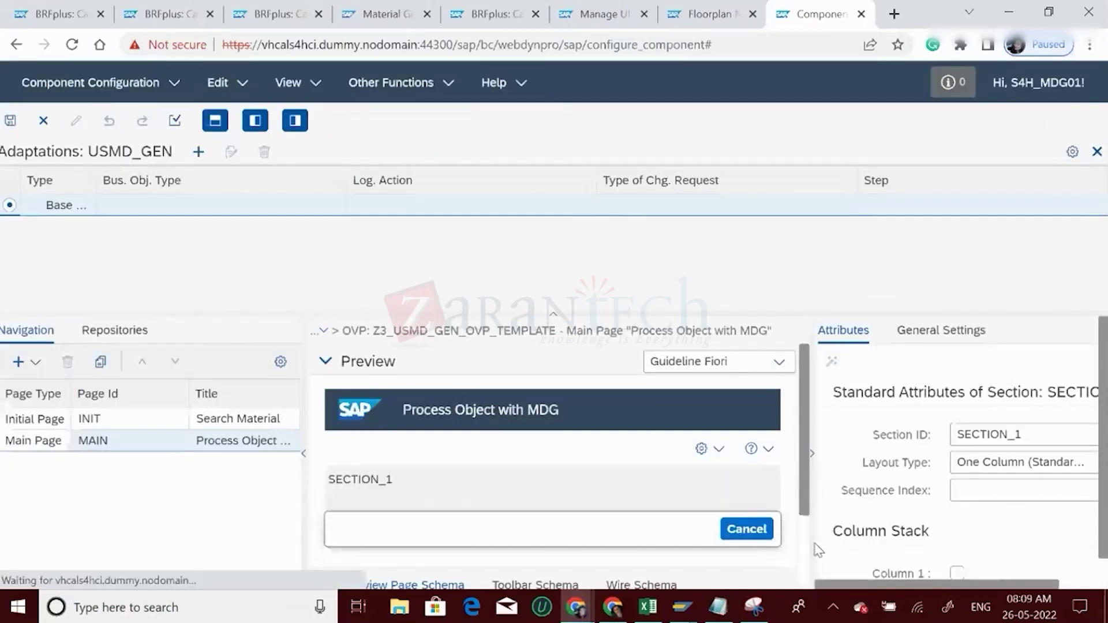
pyautogui.scroll(-2, 805, 556)
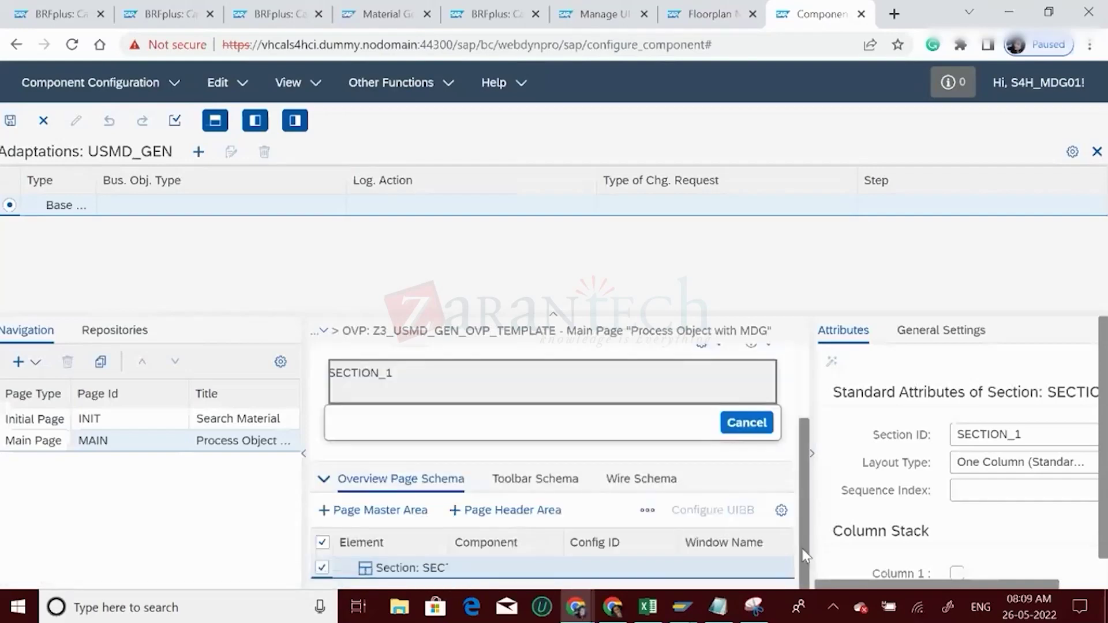
pyautogui.scroll(2, 806, 400)
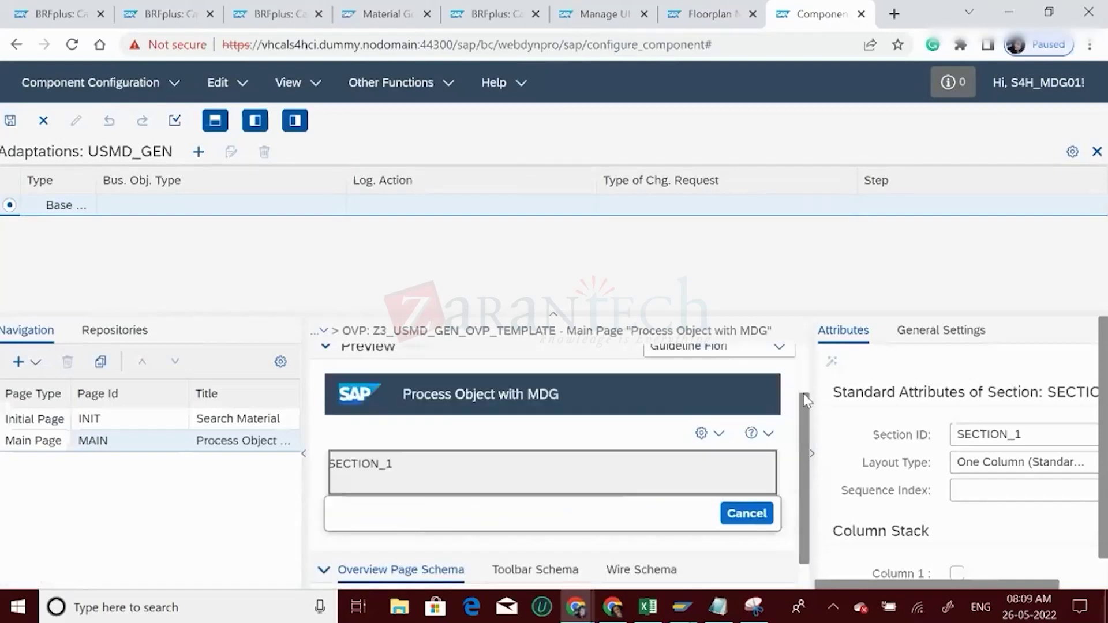
pyautogui.click(60, 445)
pyautogui.click(35, 443)
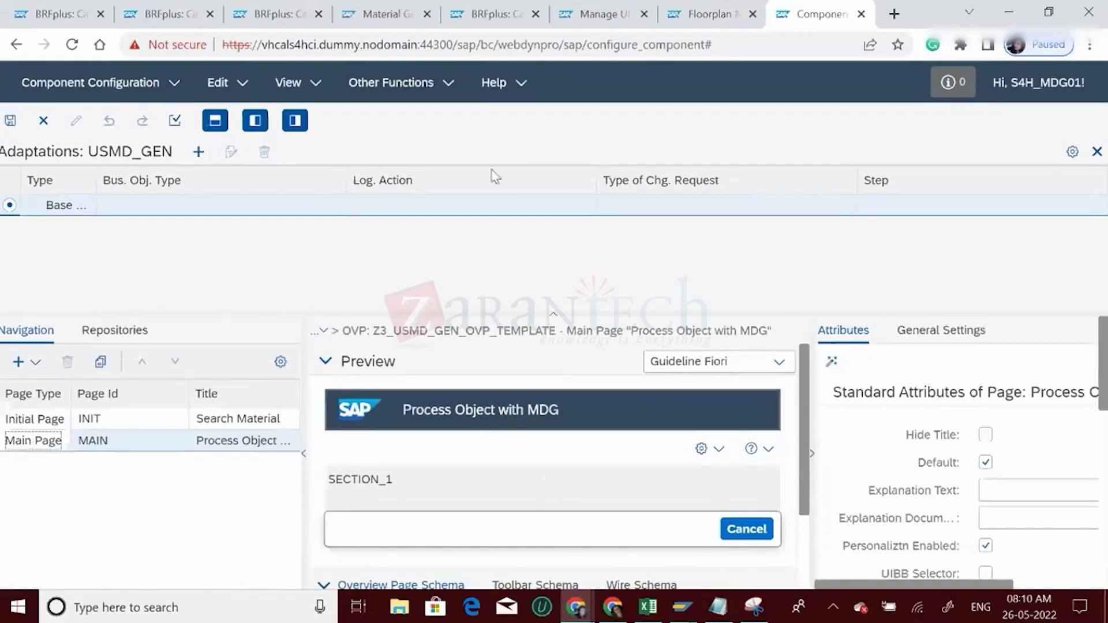
# - Run a test of the OVP component configuration Z3_USMD_GEN_OVP_TEMPLATE
pyautogui.click(449, 86)
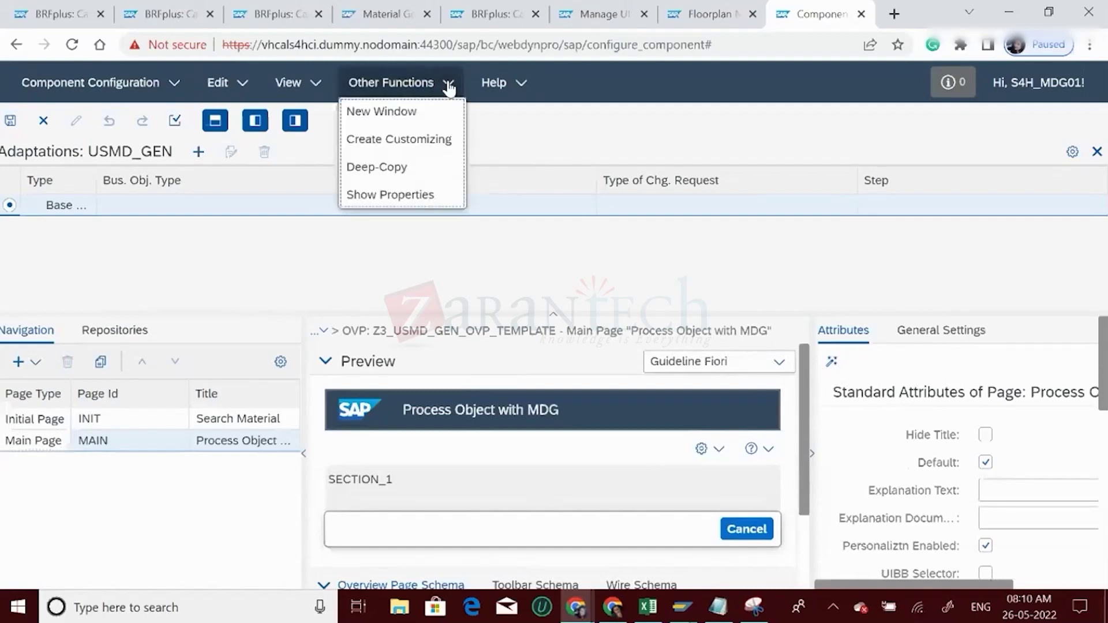
pyautogui.click(551, 261)
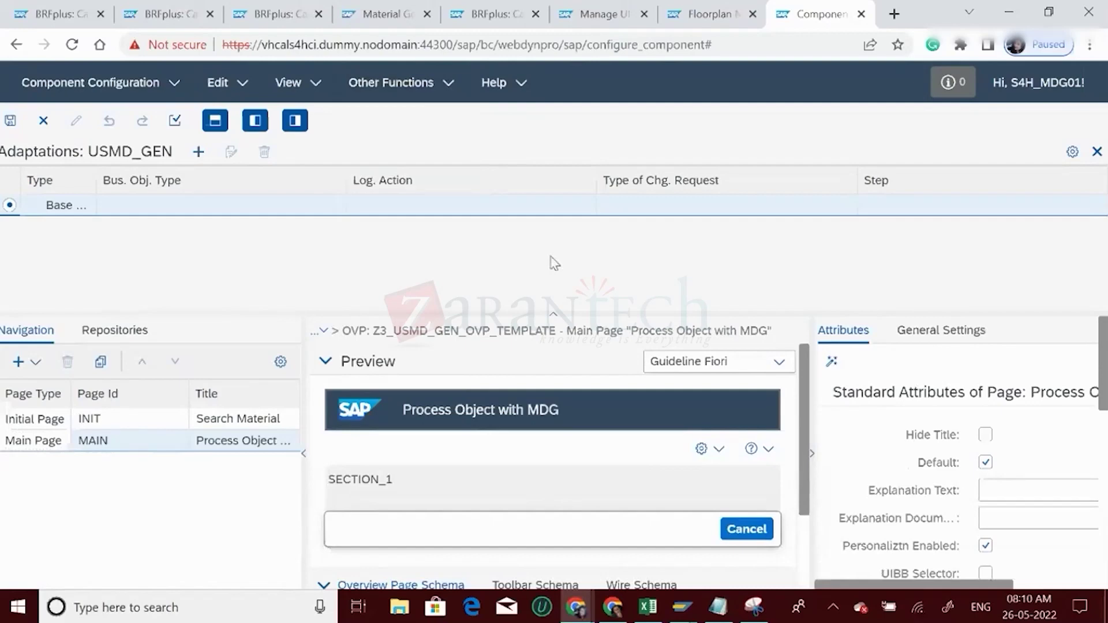
pyautogui.click(316, 85)
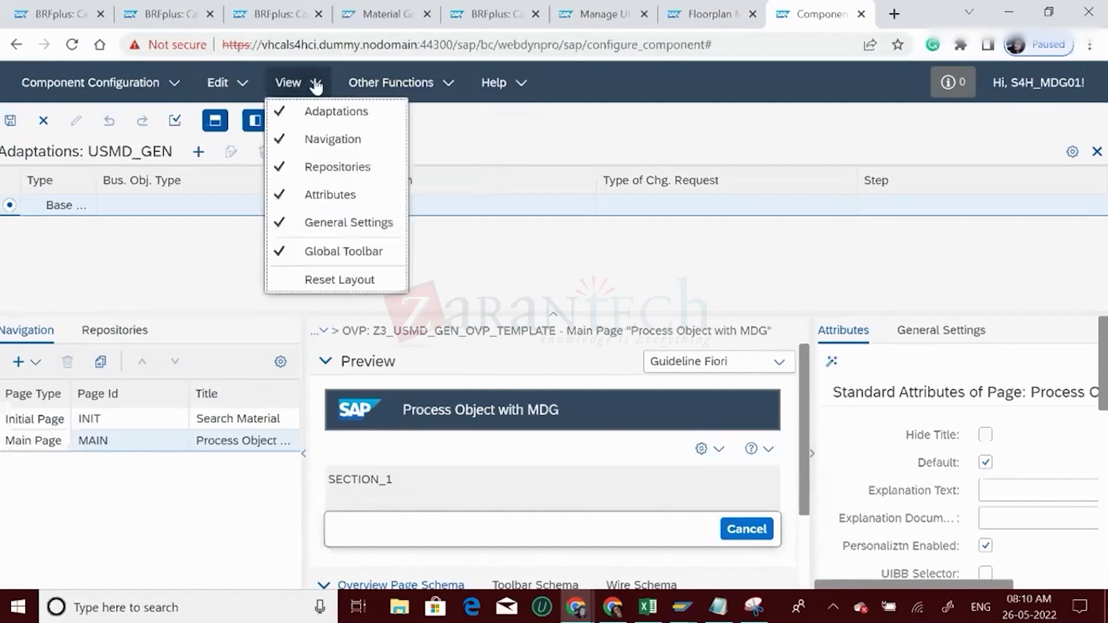
pyautogui.click(242, 84)
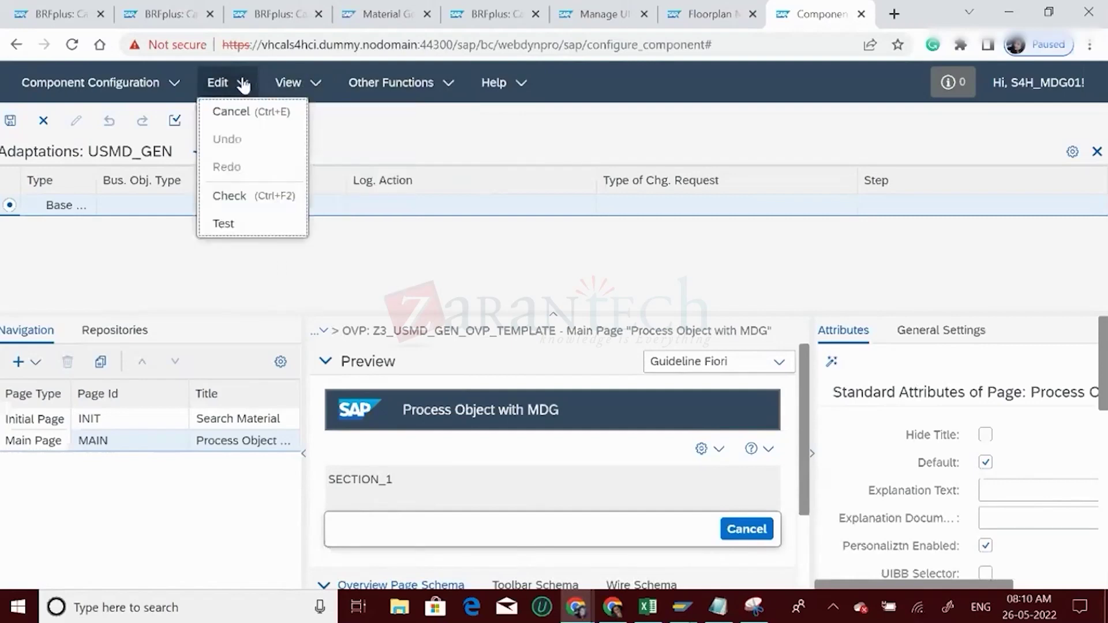
pyautogui.click(227, 224)
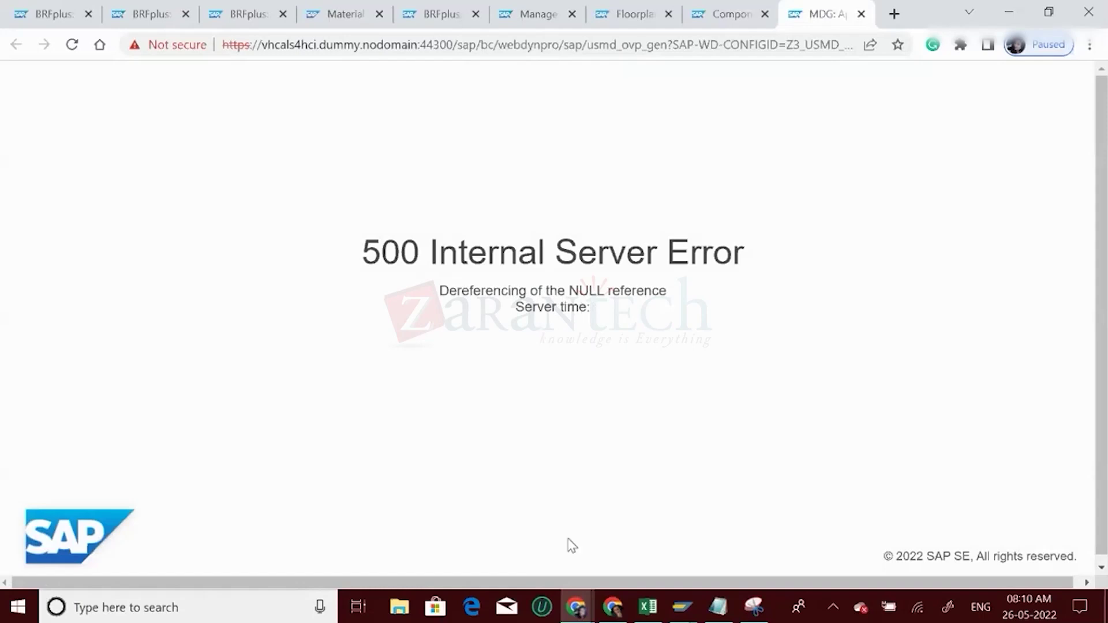
# - Switch to SAP GUI, start transaction ST22 in a new session and examine the long text of today's latest runtime error
pyautogui.click(683, 606)
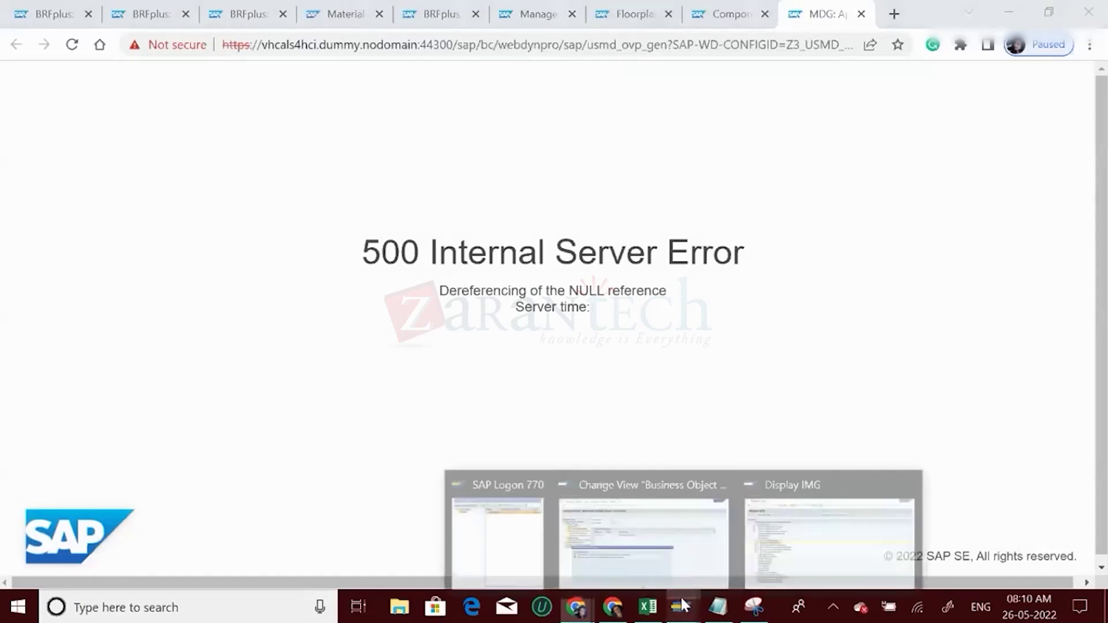
pyautogui.click(815, 497)
pyautogui.click(74, 45)
pyautogui.write('/ost22')
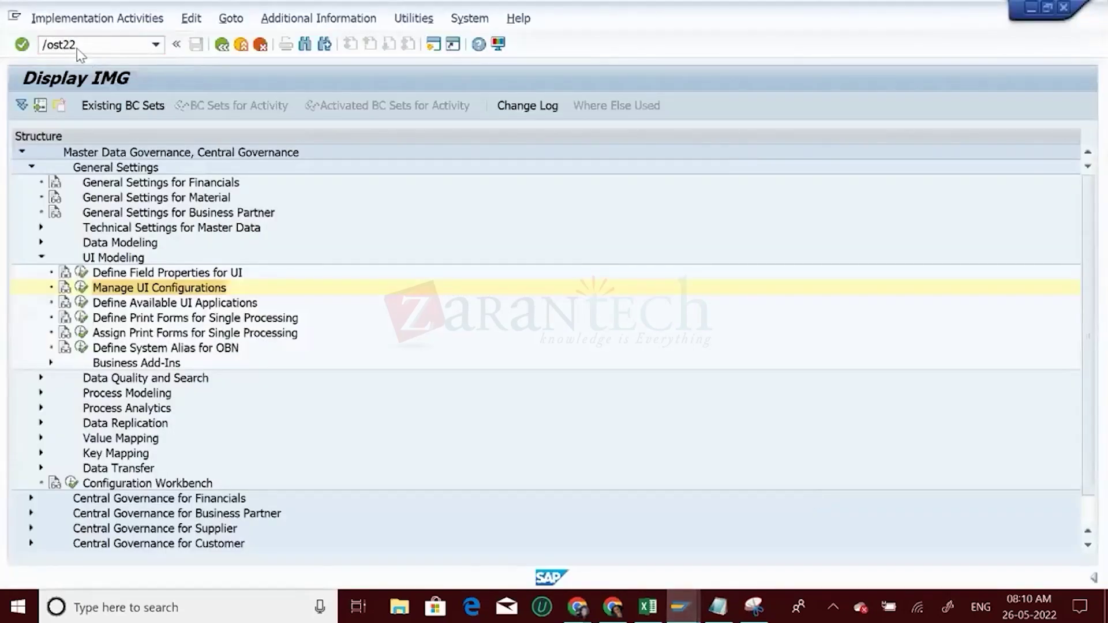
pyautogui.press('Return')
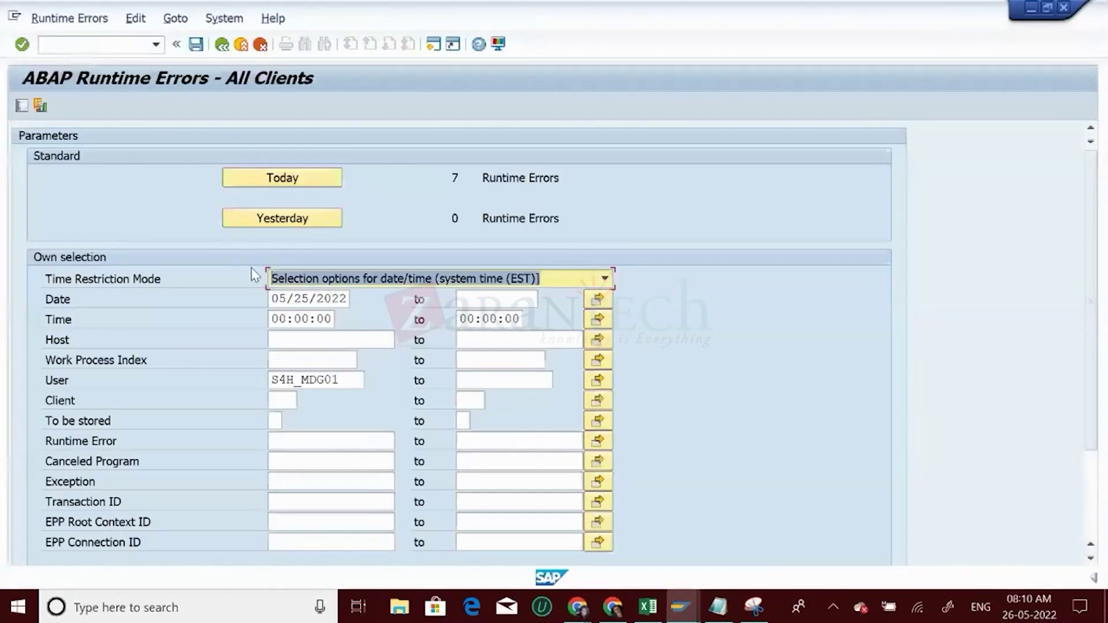
pyautogui.click(291, 182)
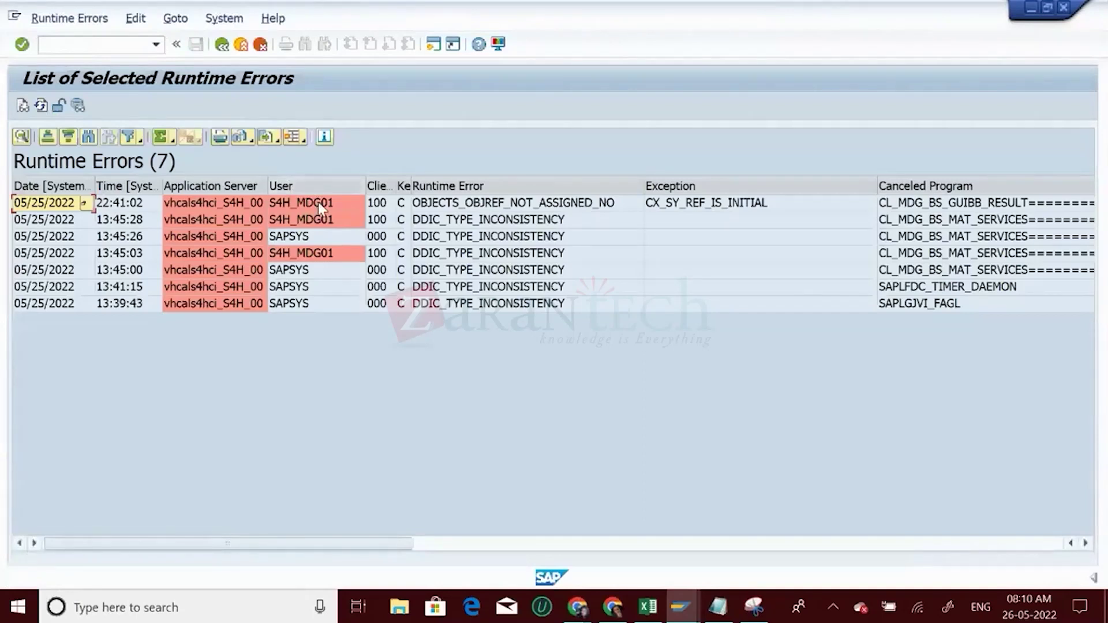
pyautogui.doubleClick(317, 202)
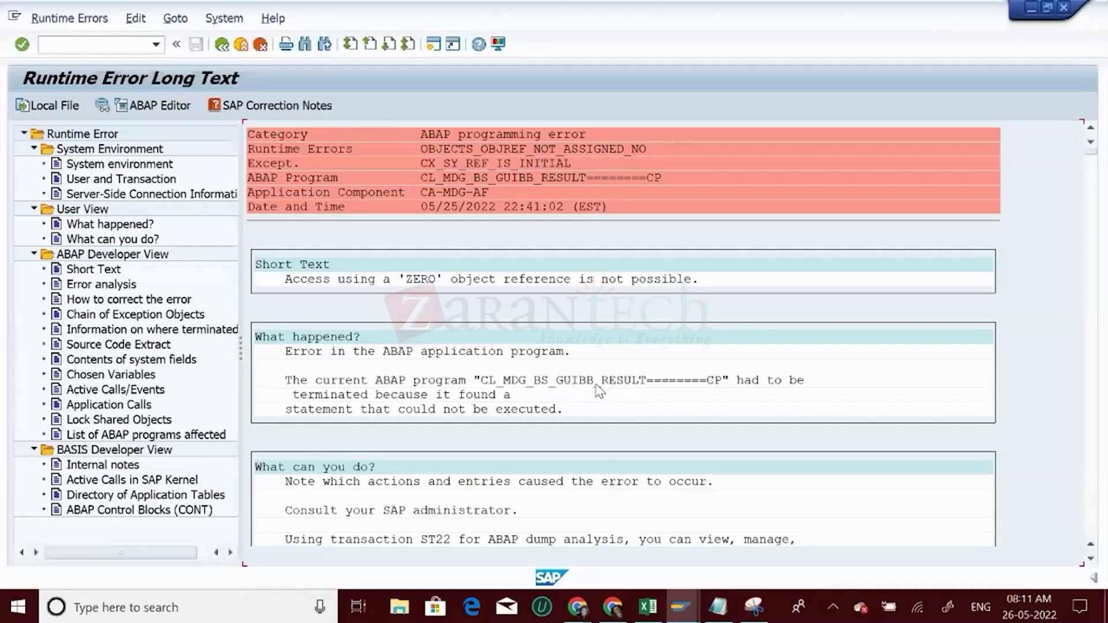
# - Switch back to the component configuration in the browser and display the wire schema of the Initial Page
pyautogui.hotkey('alt', 'Tab')
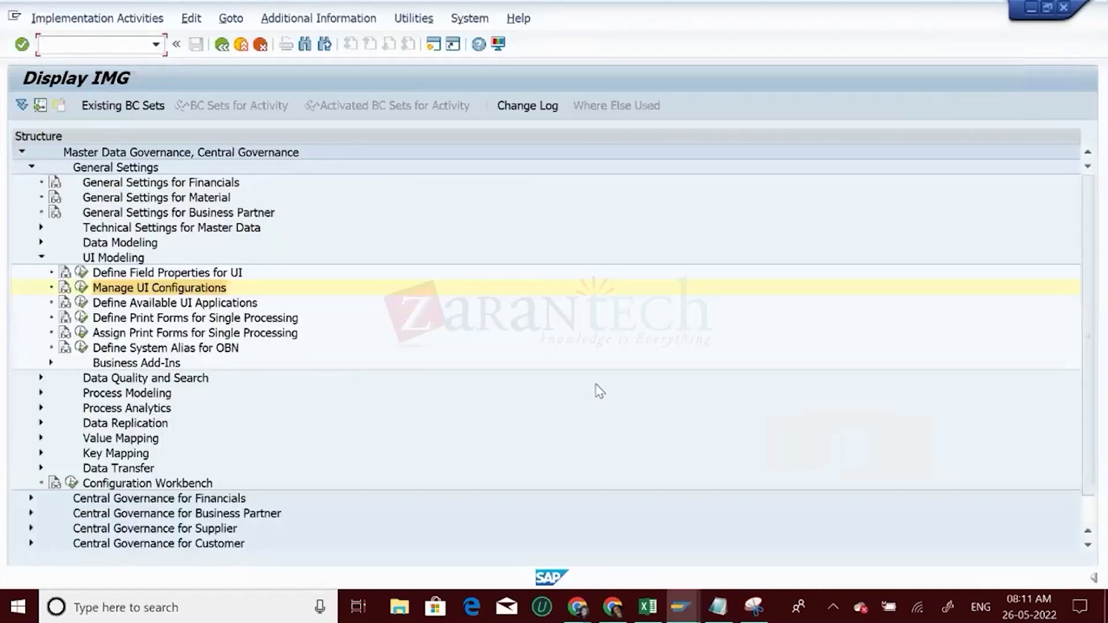
pyautogui.hotkey('alt', 'Tab')
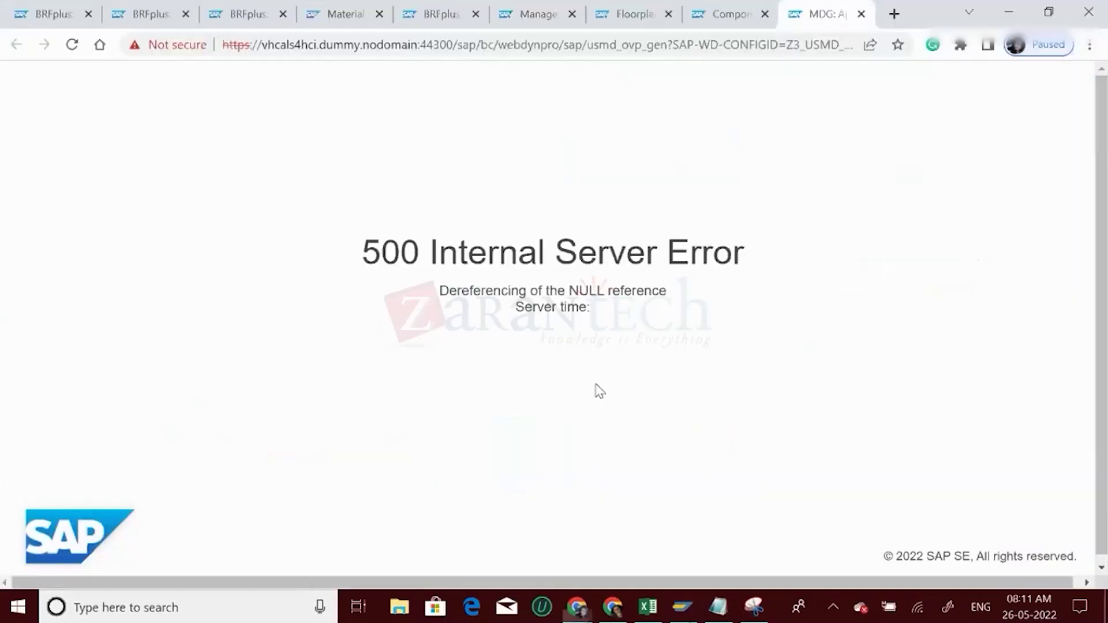
pyautogui.click(751, 11)
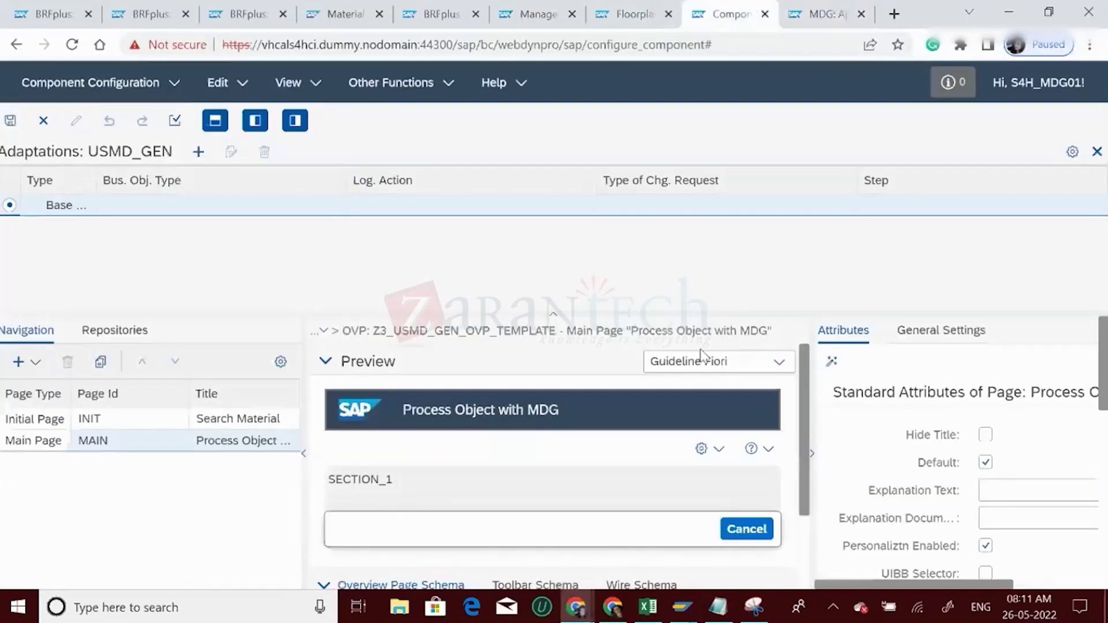
pyautogui.scroll(-2, 807, 554)
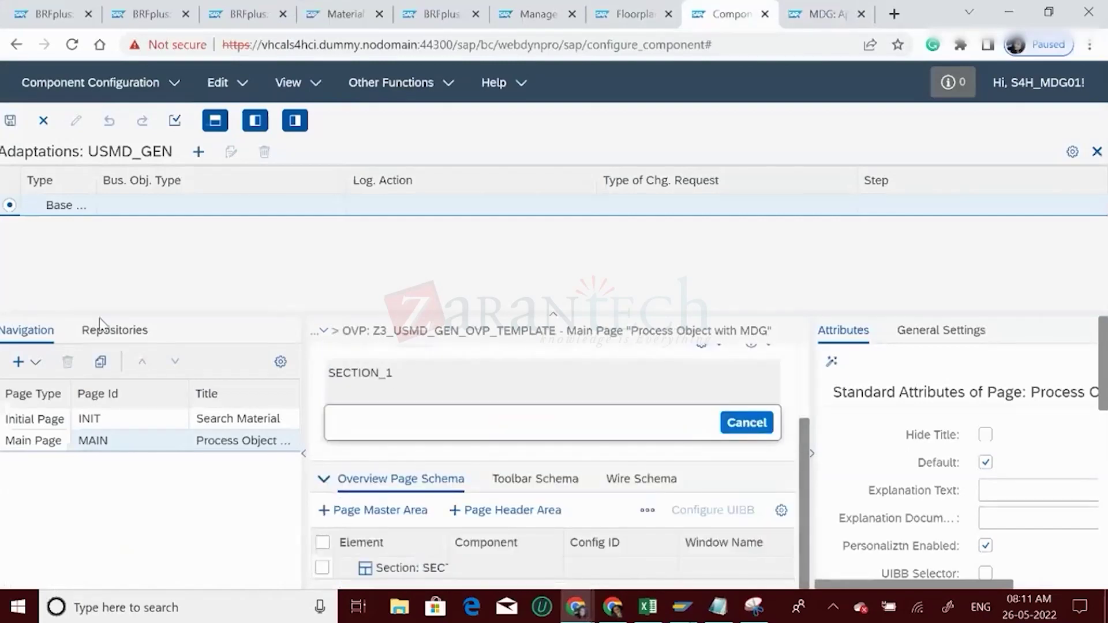
pyautogui.click(14, 423)
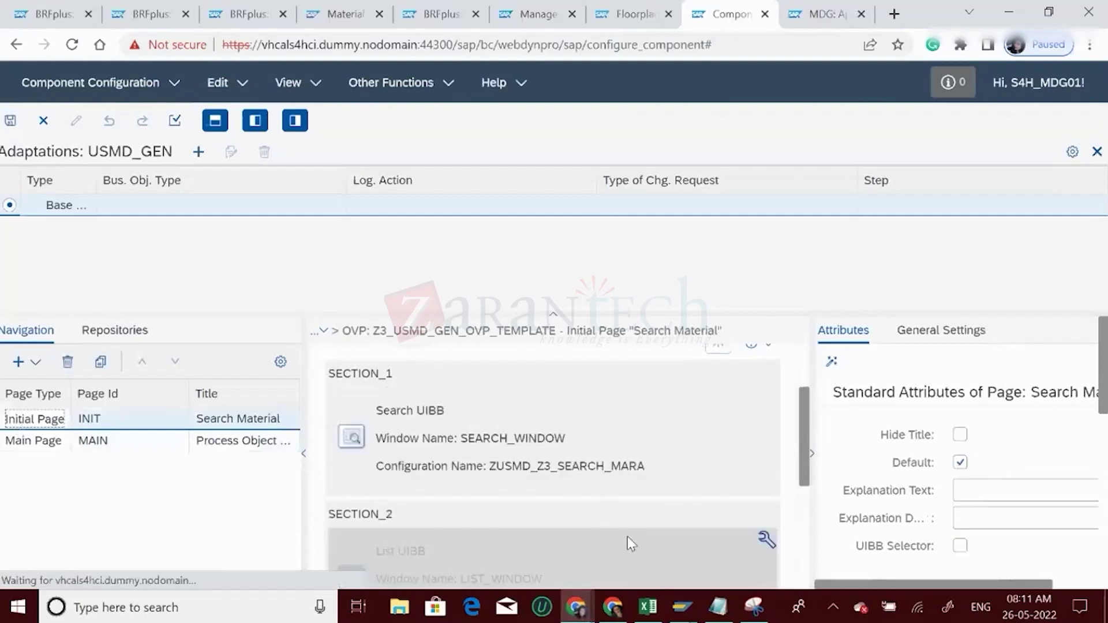
pyautogui.scroll(3, 806, 367)
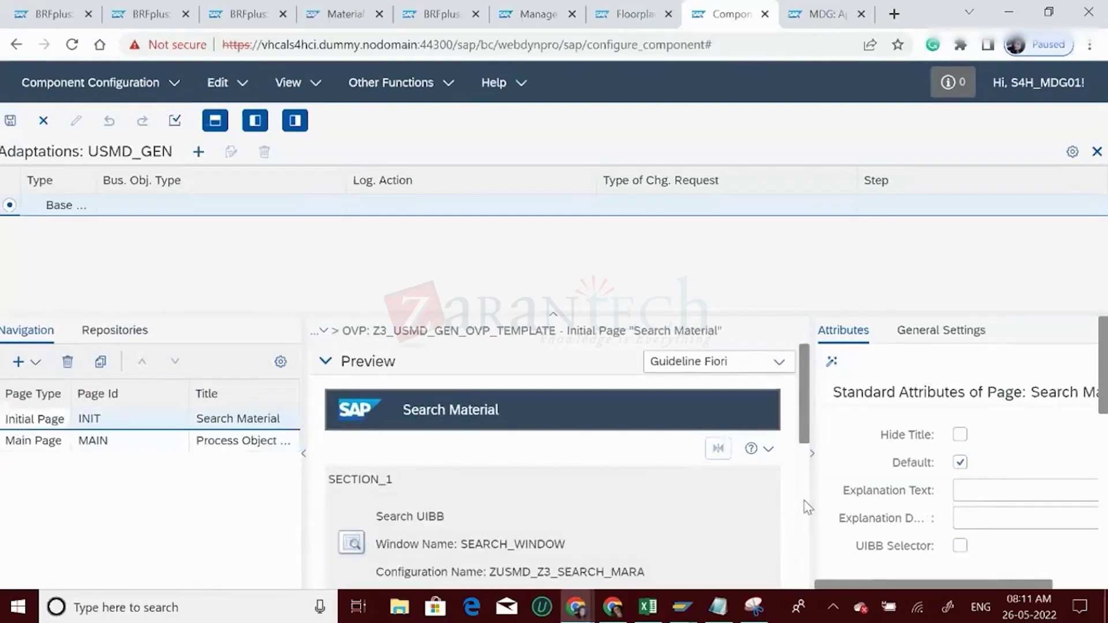
pyautogui.scroll(-3, 804, 507)
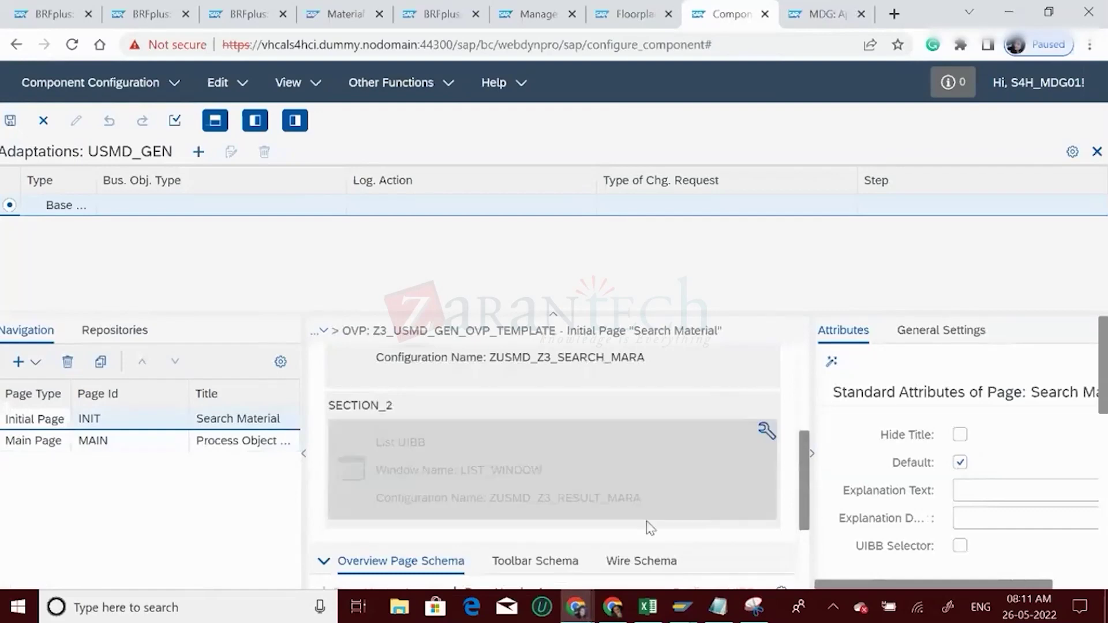
pyautogui.click(643, 561)
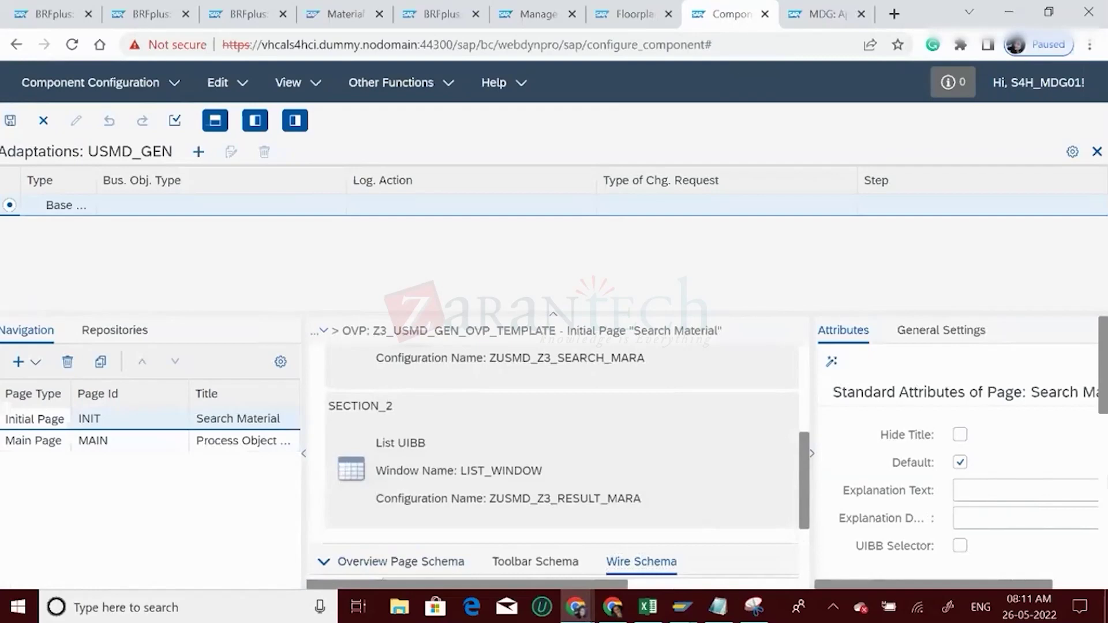
pyautogui.scroll(-4, 1002, 481)
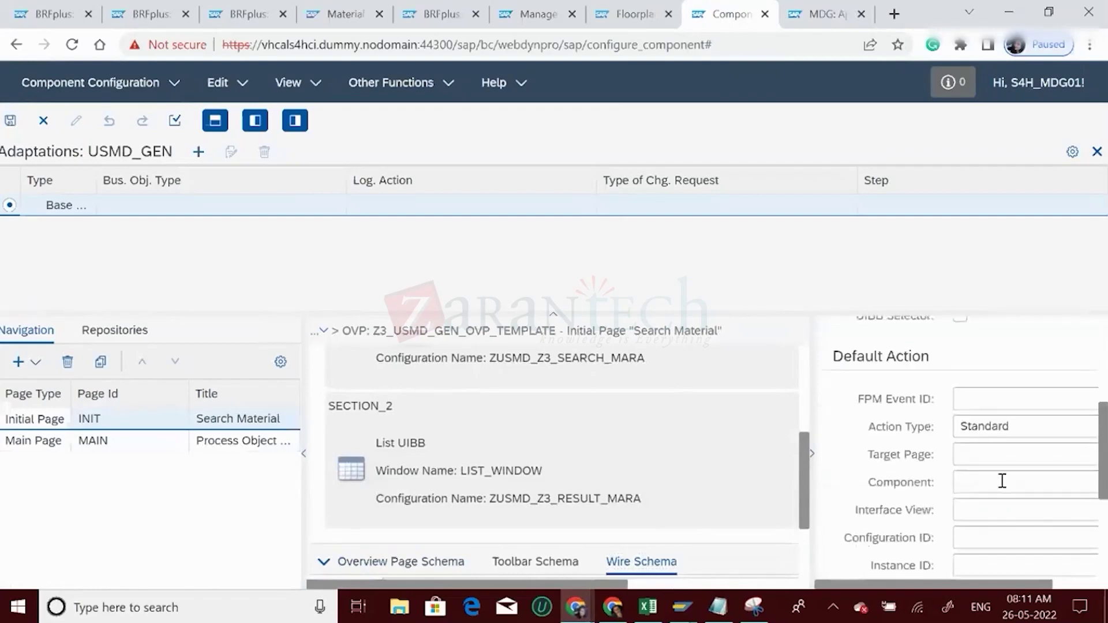
pyautogui.scroll(-2, 804, 560)
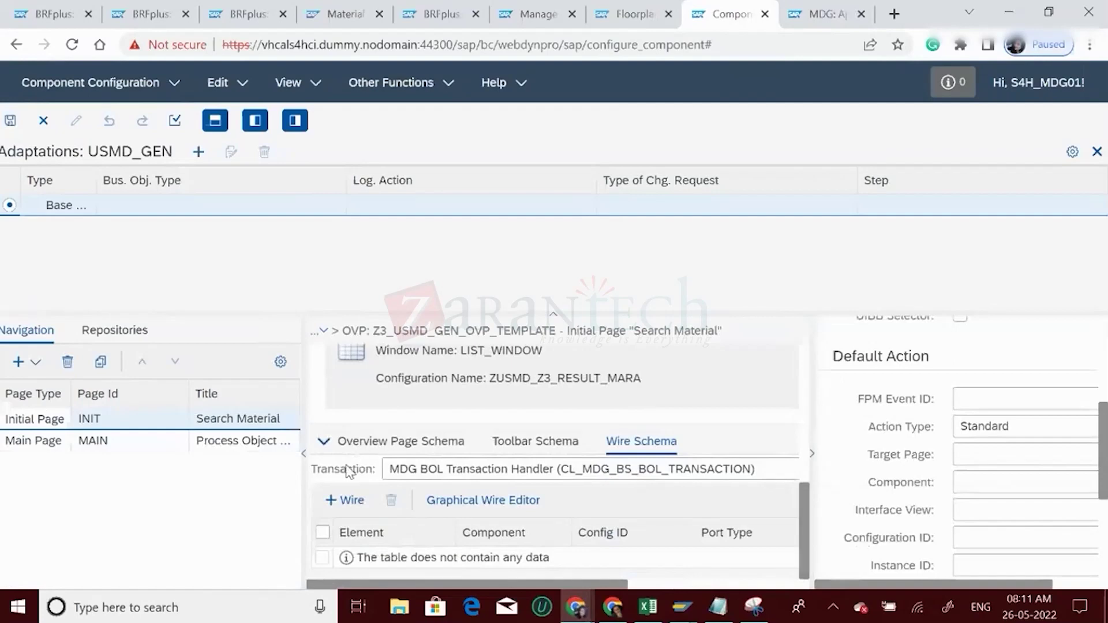
# - Add a wire to the Initial Page with component FPM_SEARCH_UIBB and config ID ZUSMD_Z3_SEARCH_MARA
pyautogui.click(350, 501)
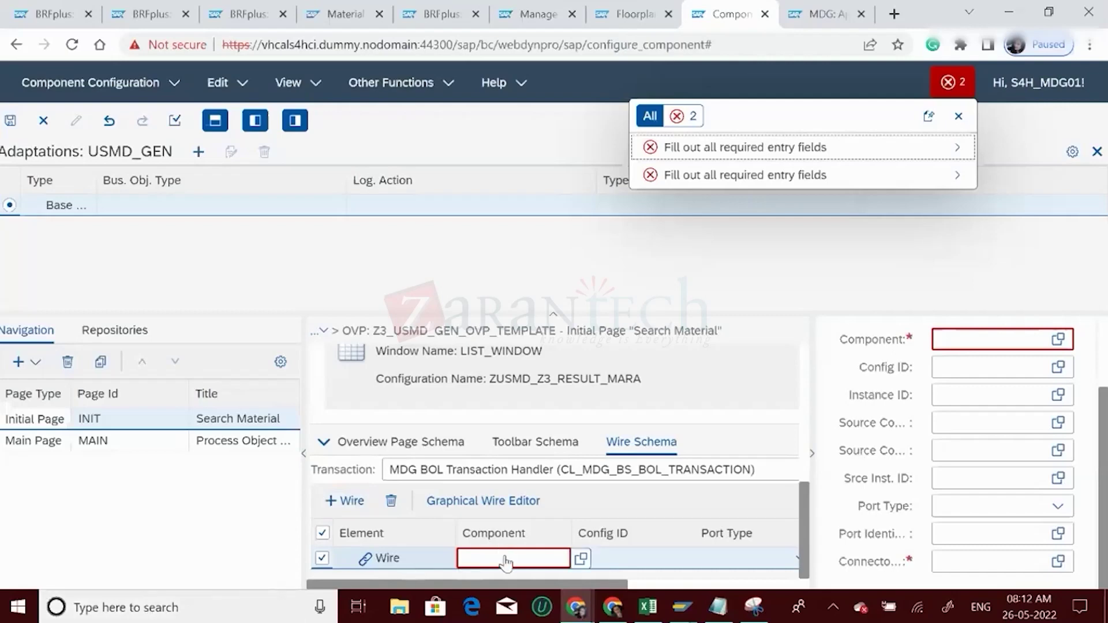
pyautogui.click(611, 568)
pyautogui.click(515, 565)
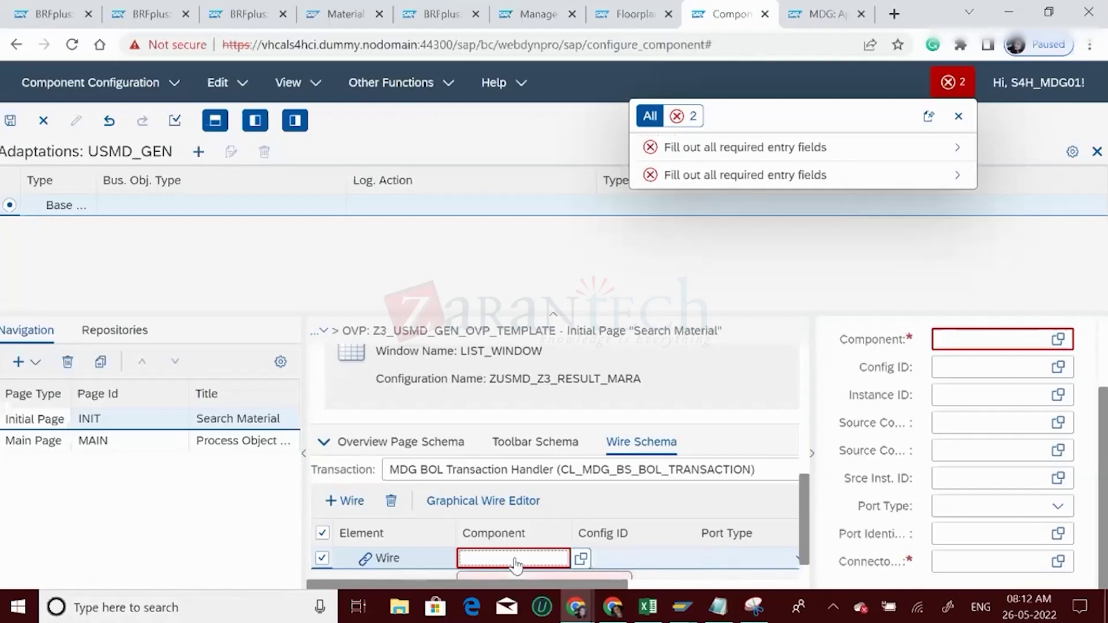
pyautogui.write('FPM_SEARC')
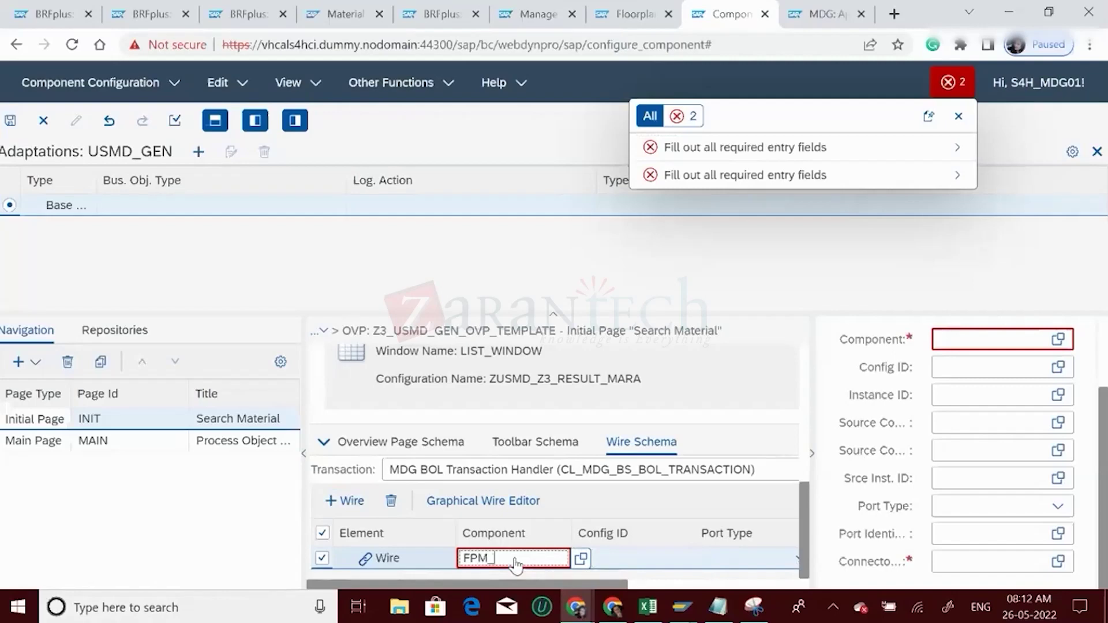
pyautogui.write('H_UIBB')
pyautogui.click(624, 560)
pyautogui.click(705, 560)
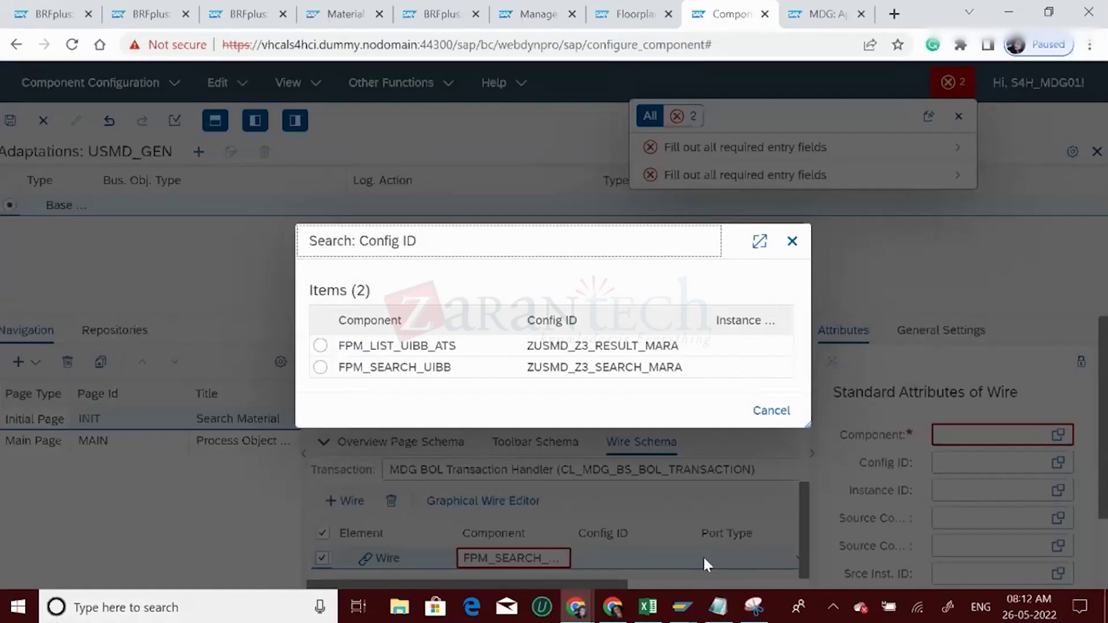
pyautogui.click(614, 376)
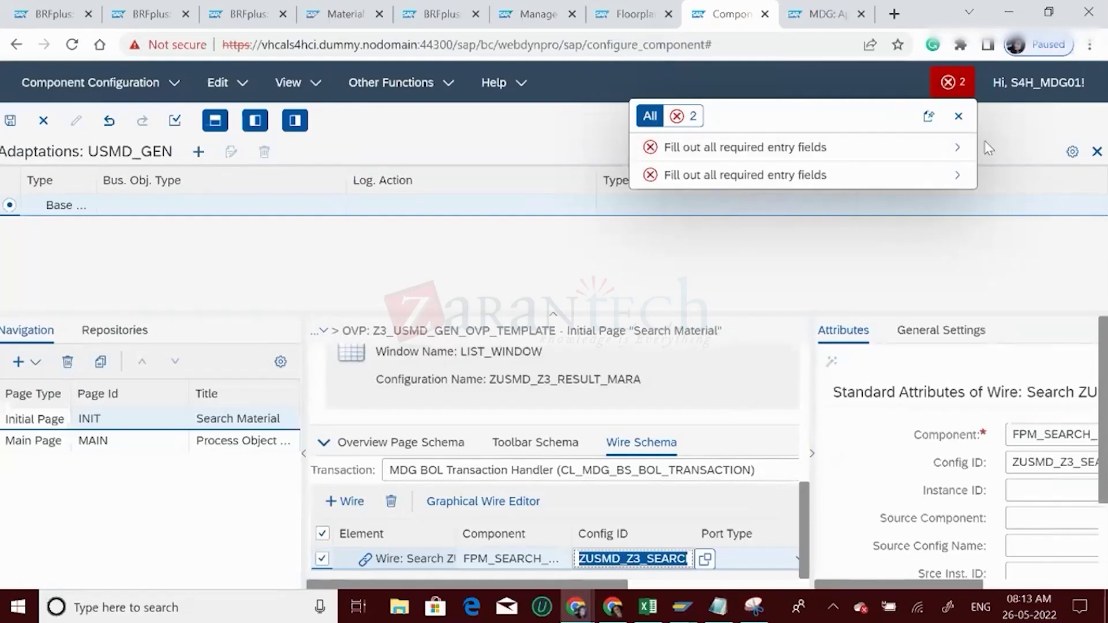
pyautogui.click(959, 117)
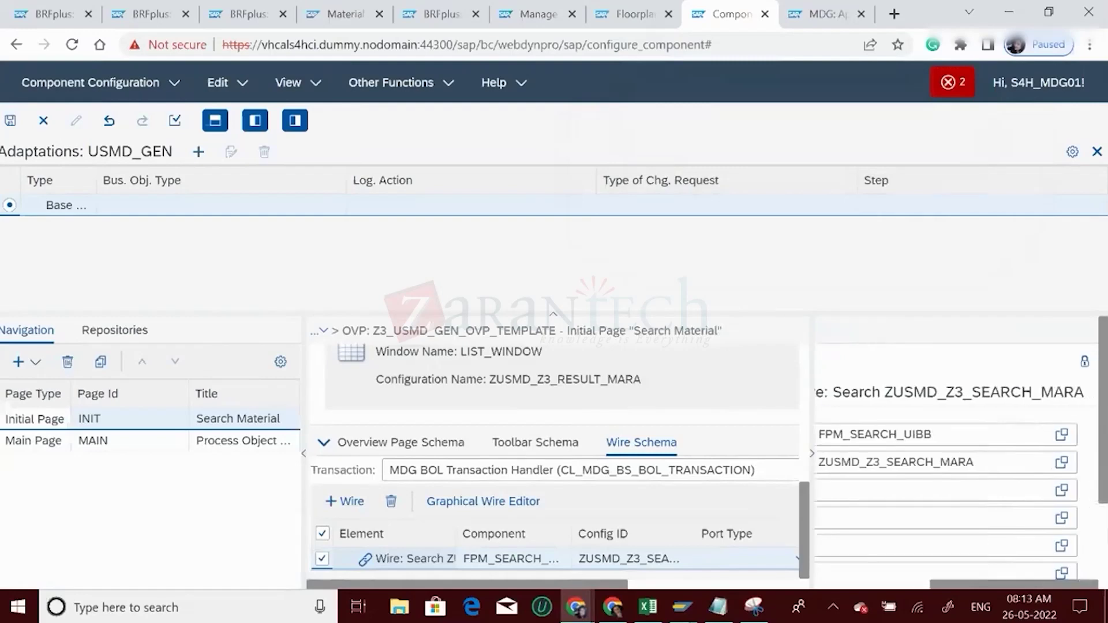
# - Copy the connector class from the Wire_FORM-->Main_Form wiring row in Excel, try it as the new wire's Connector Class and clear the field
pyautogui.click(1104, 558)
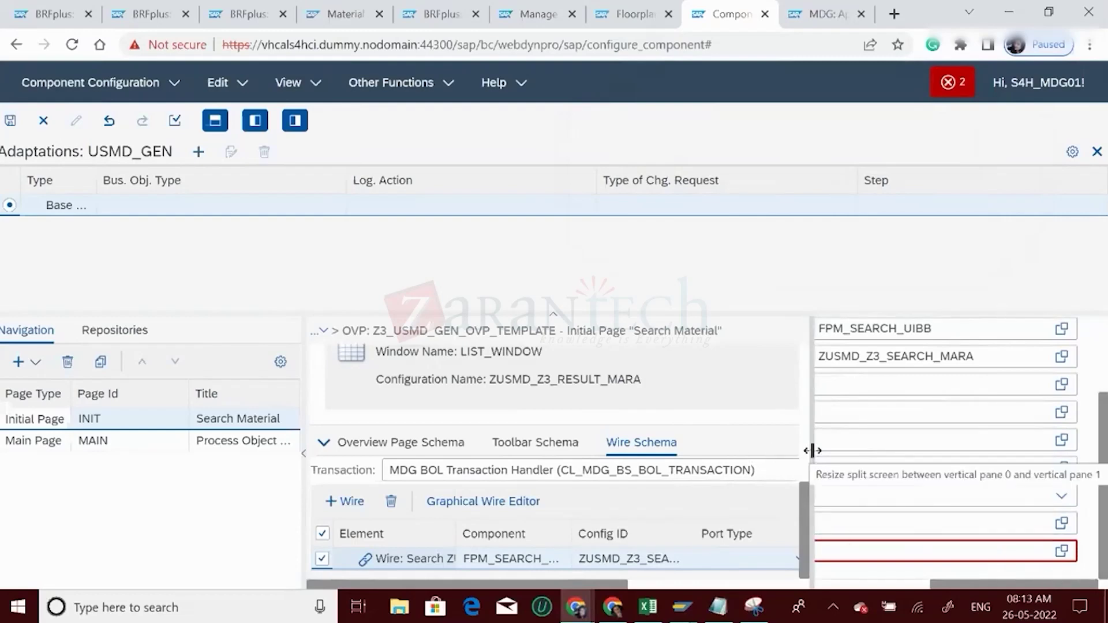
pyautogui.moveTo(812, 450); pyautogui.dragTo(679, 450)
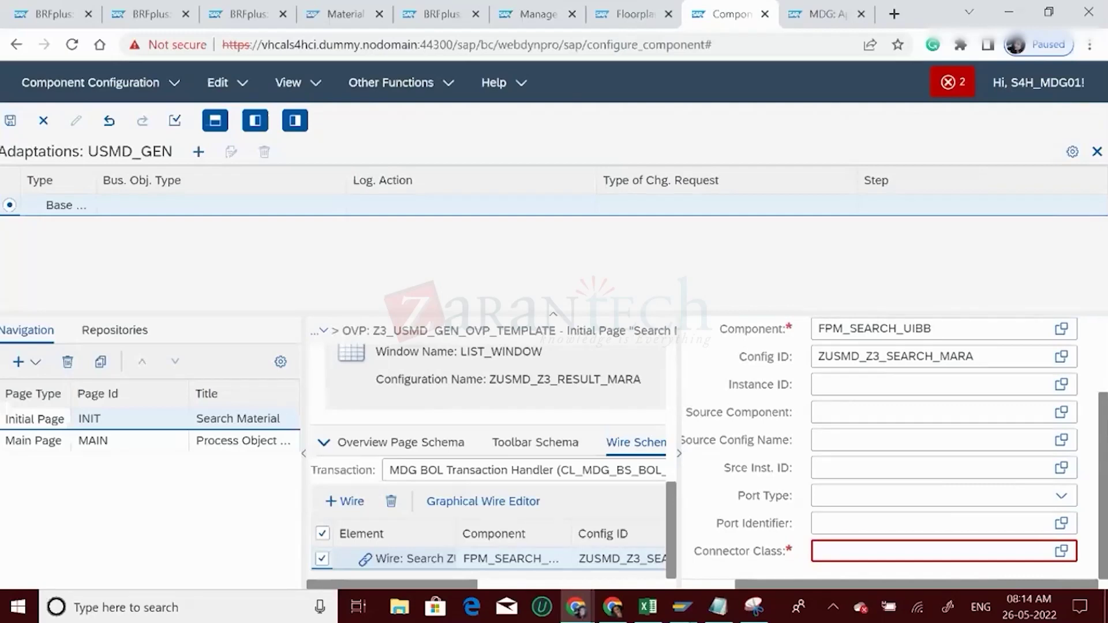
pyautogui.click(829, 500)
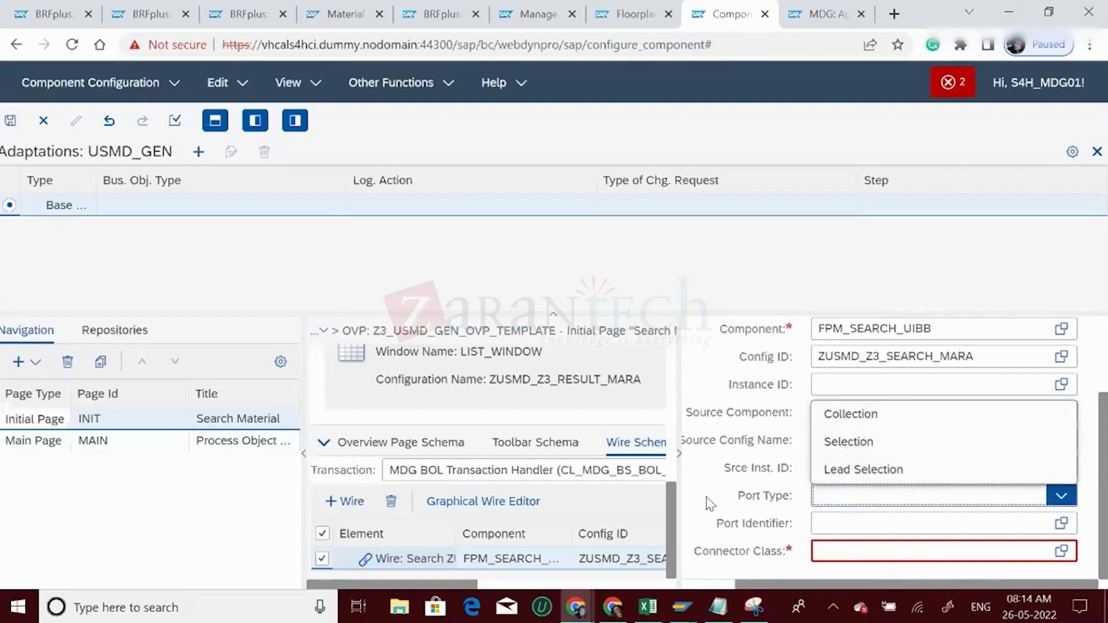
pyautogui.click(646, 611)
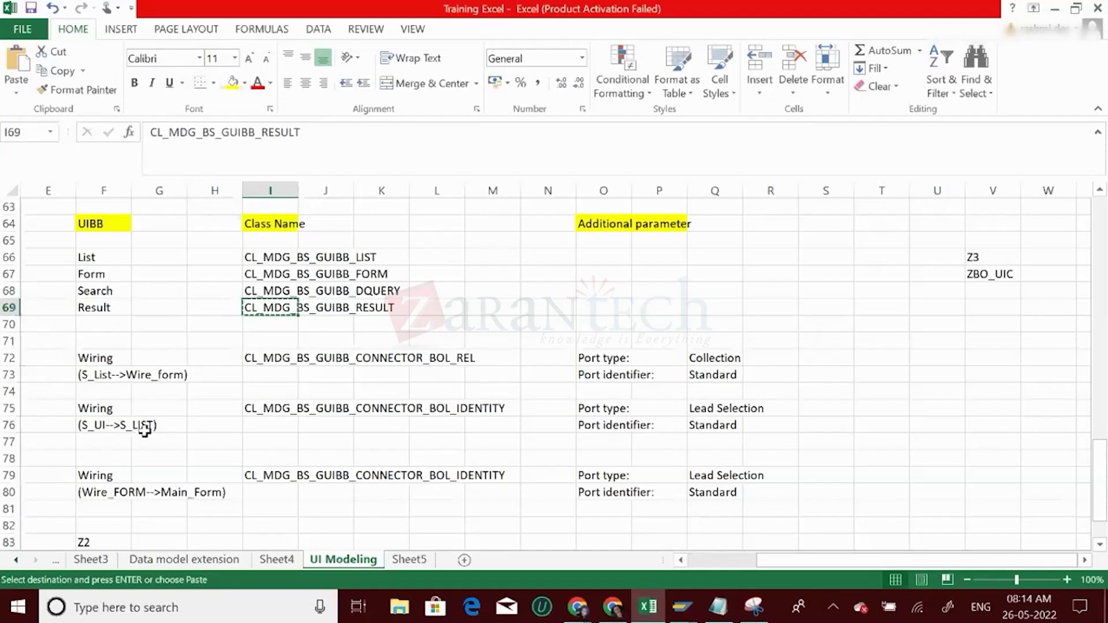
pyautogui.click(252, 475)
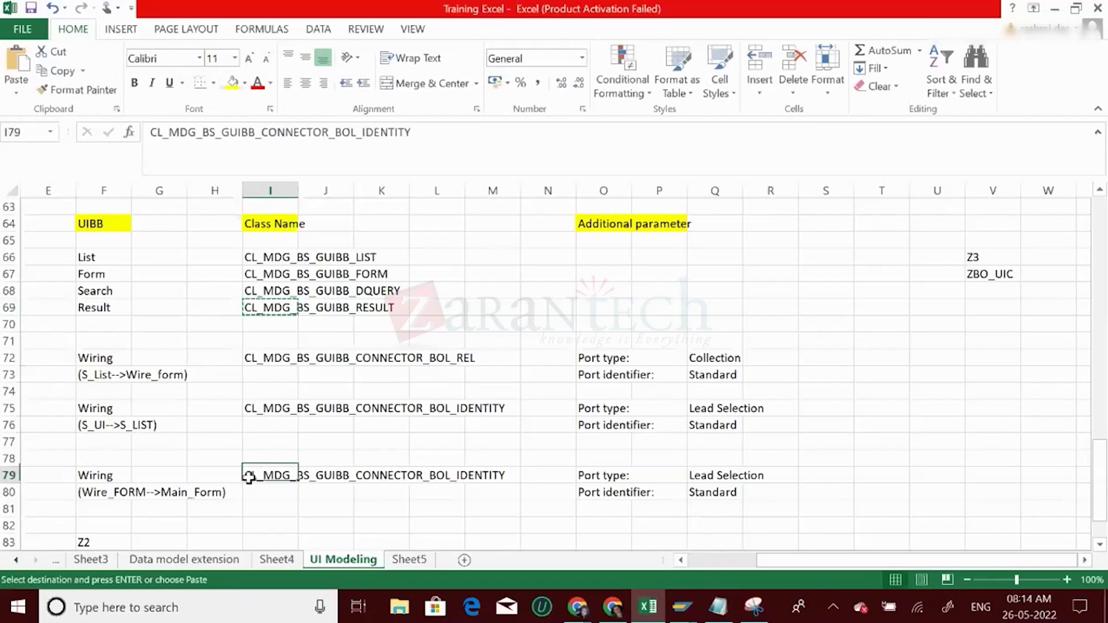
pyautogui.hotkey('ctrl', 'c')
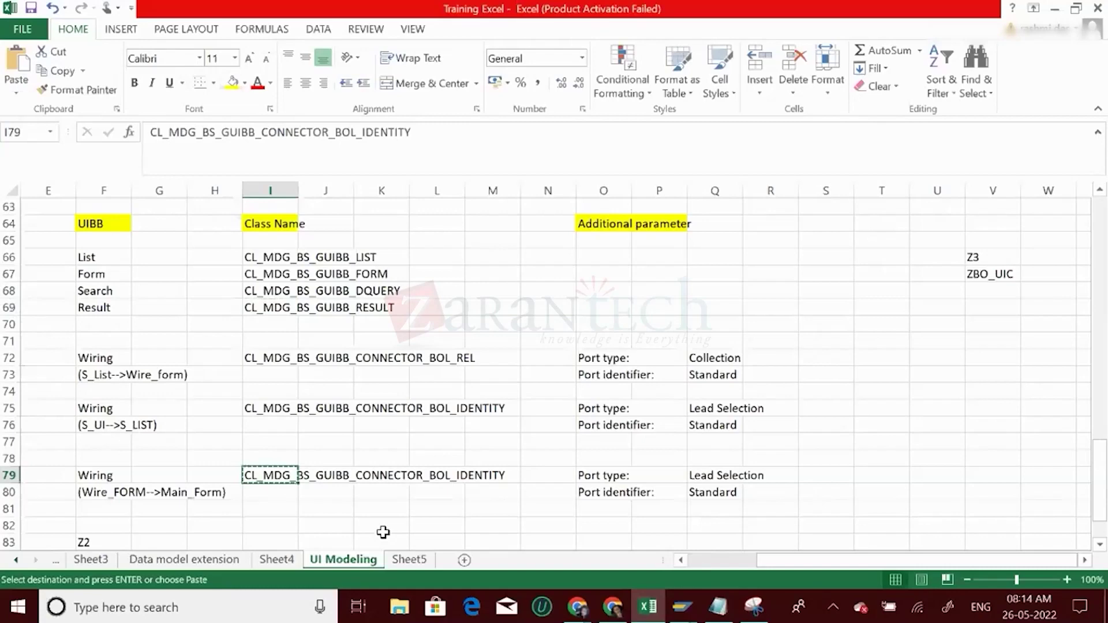
pyautogui.hotkey('alt', 'Tab')
pyautogui.click(833, 551)
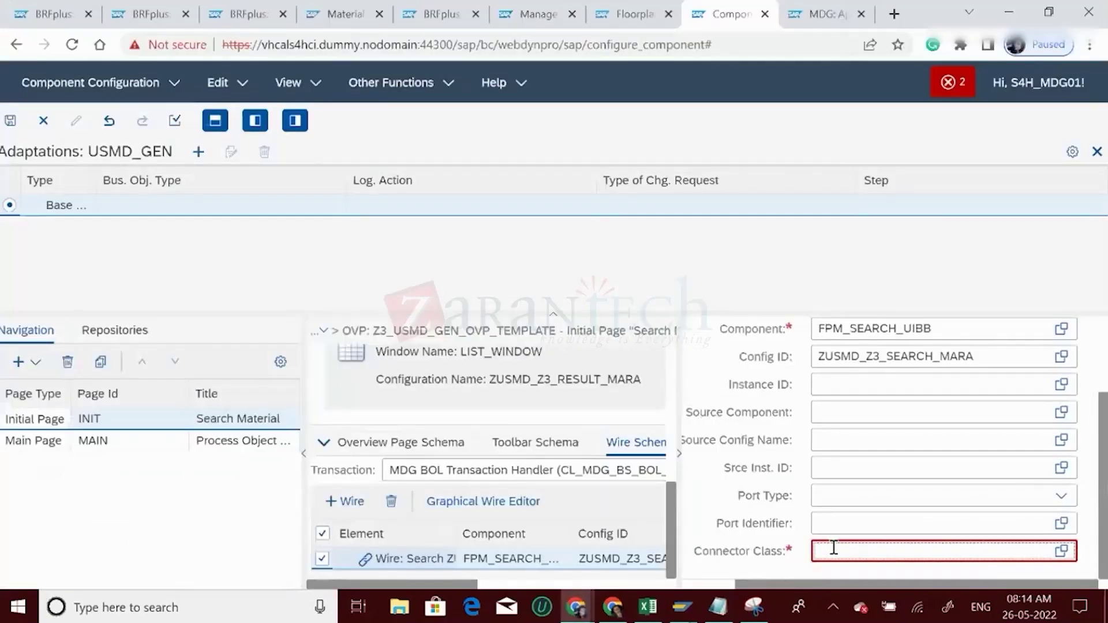
pyautogui.hotkey('ctrl', 'v')
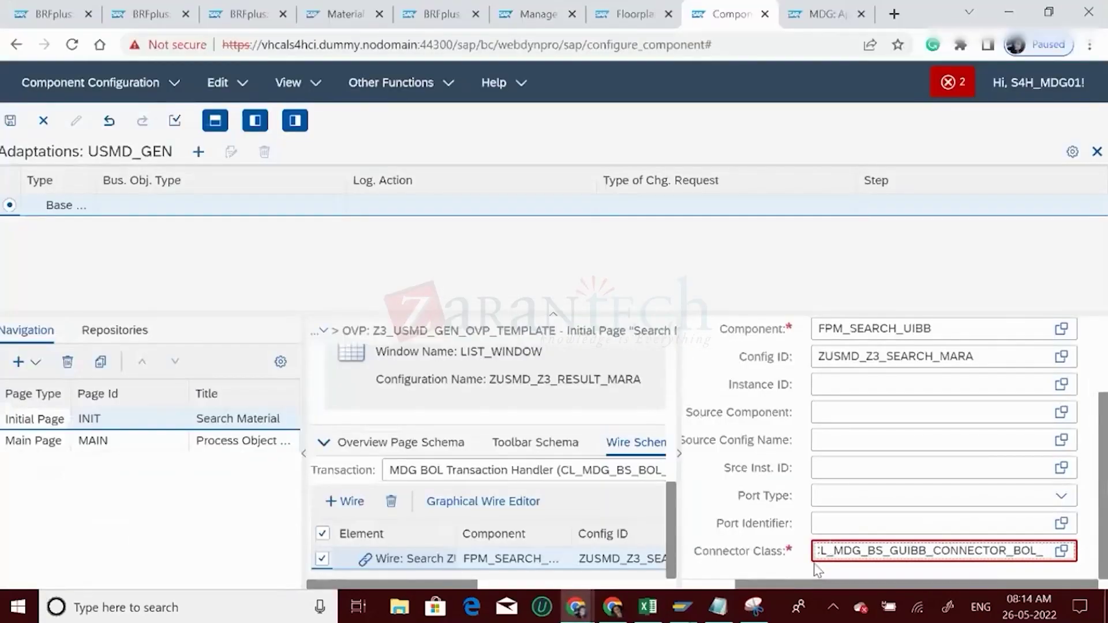
pyautogui.hotkey('ctrl', 'a')
pyautogui.press('BackSpace')
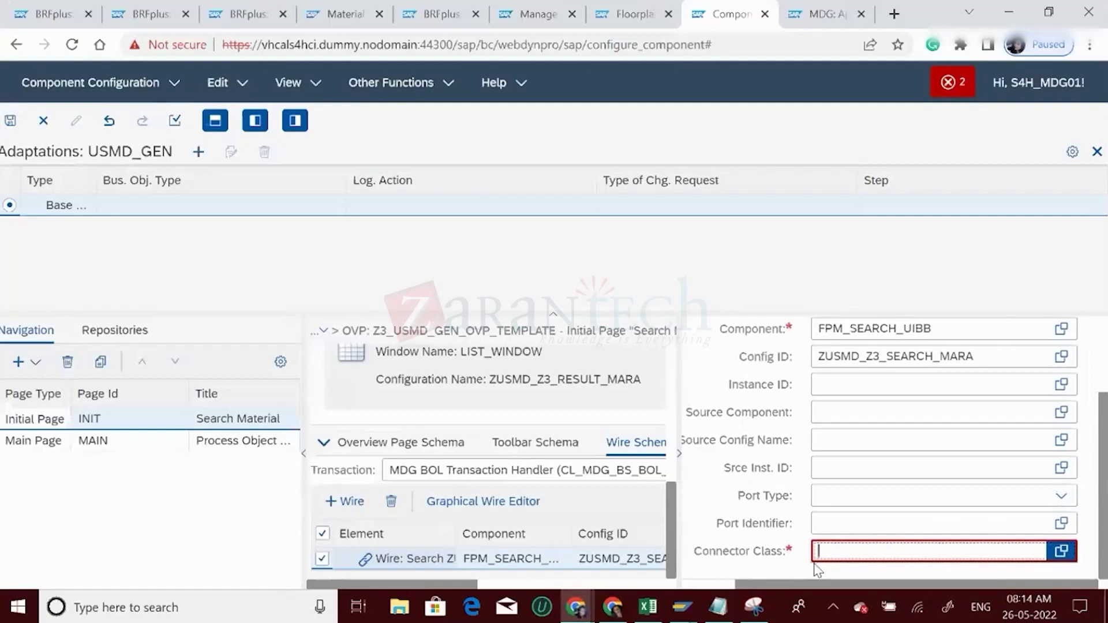
# - Recheck the Wire_FORM-->Main_Form class in cell I79 in Excel and try pasting it again as the wire's Connector Class in the browser
pyautogui.hotkey('alt', 'Tab')
pyautogui.click(382, 477)
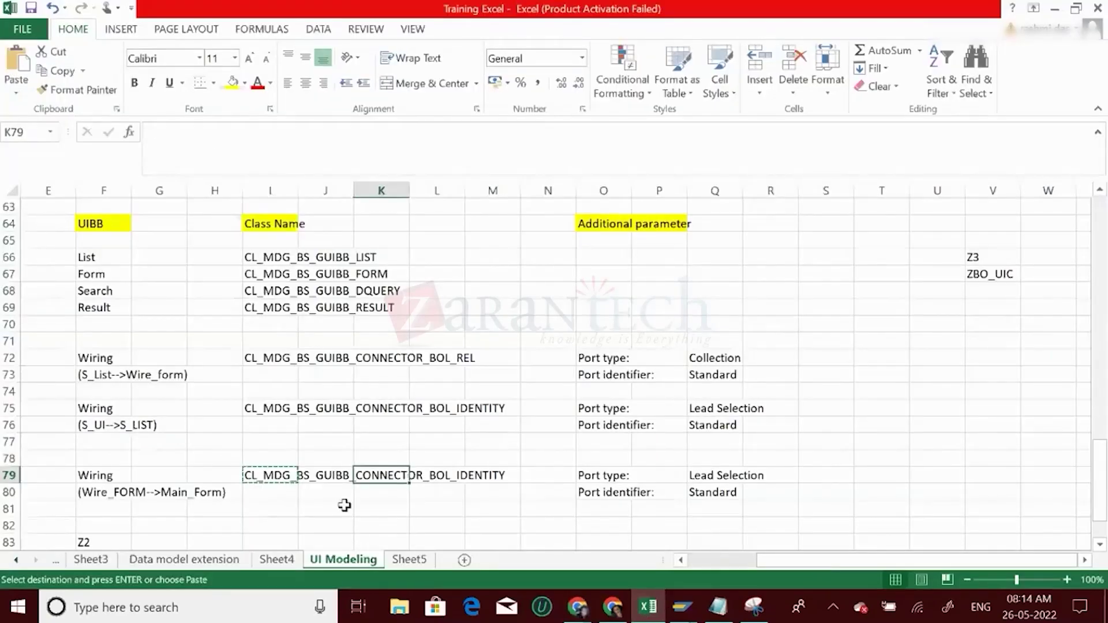
pyautogui.click(261, 476)
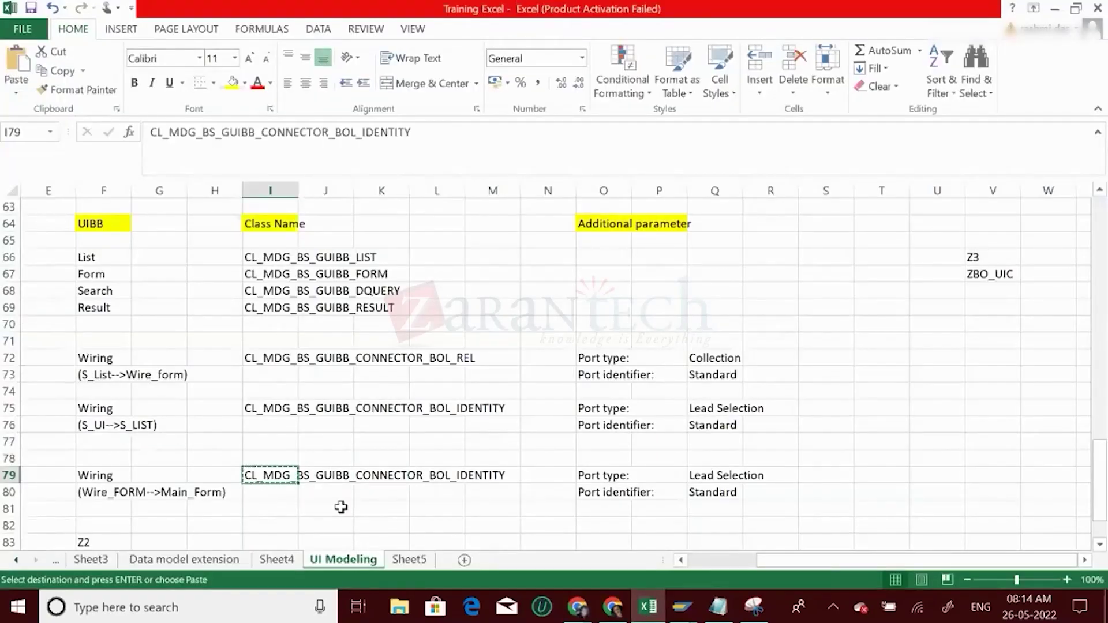
pyautogui.hotkey('alt', 'Tab')
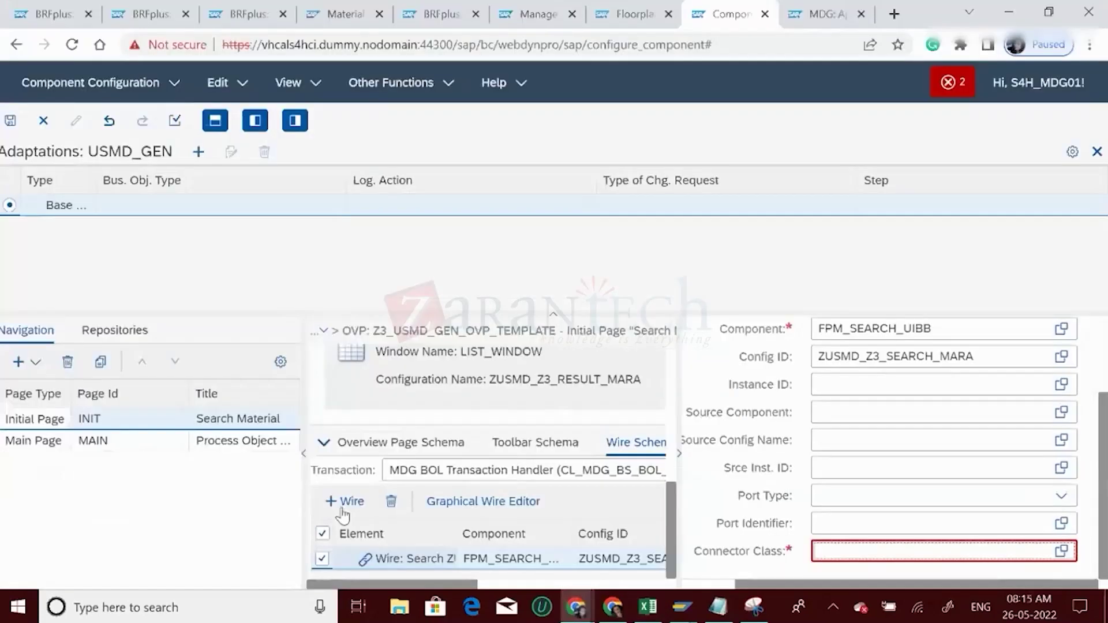
pyautogui.click(821, 550)
pyautogui.hotkey('ctrl', 'v')
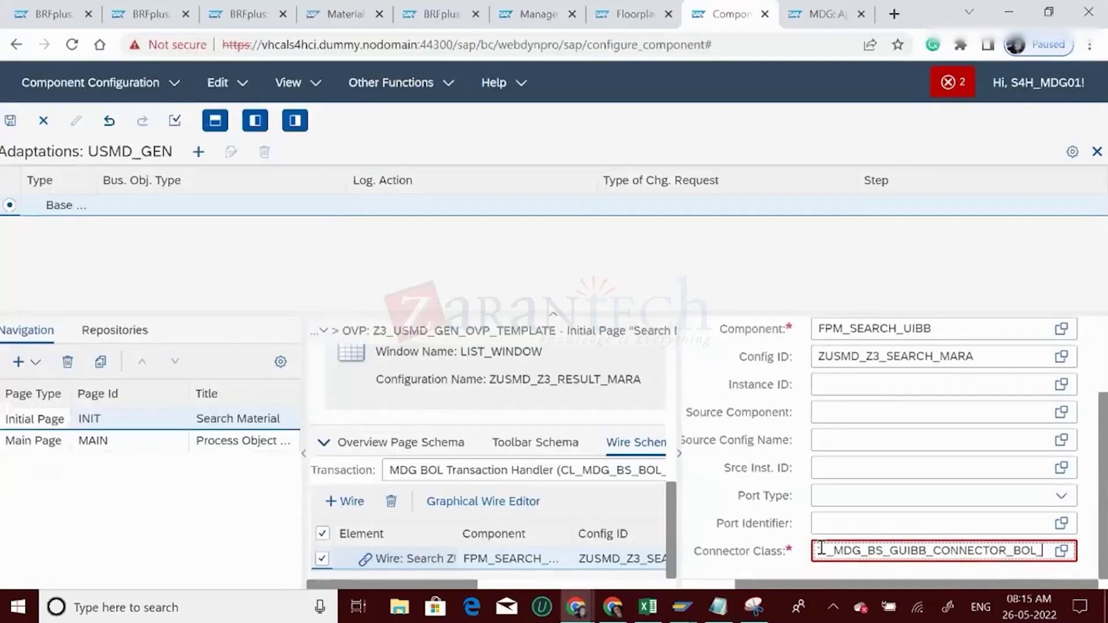
# - Copy the S_UI-->S_LIST connector class from cell I75 in Excel and replace the wire's Connector Class with it in the browser
pyautogui.hotkey('alt', 'Tab')
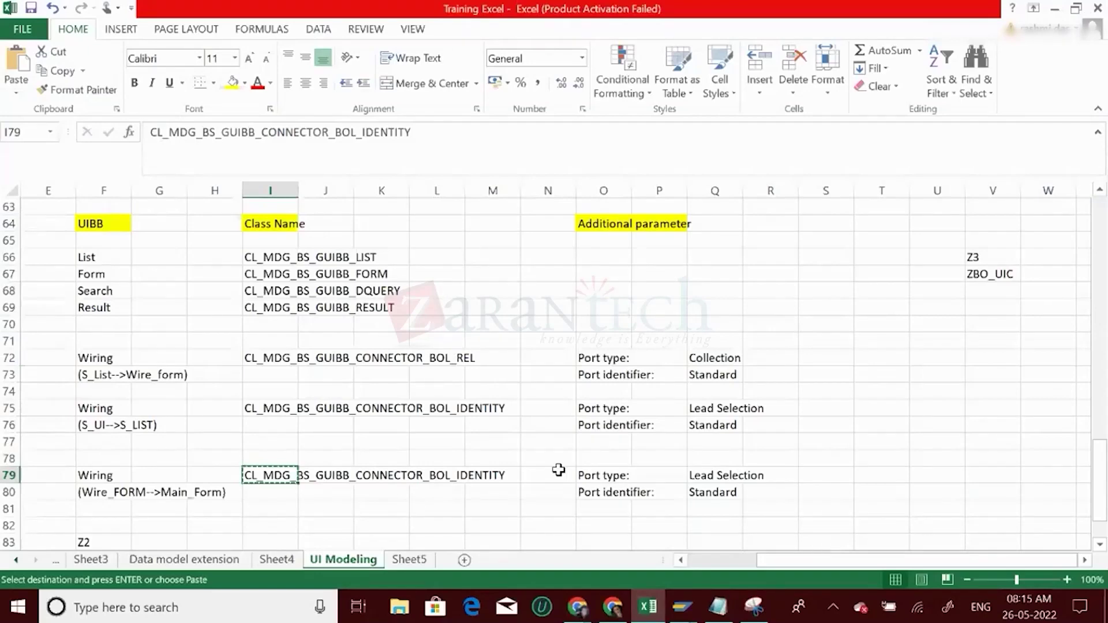
pyautogui.click(264, 427)
pyautogui.click(261, 409)
pyautogui.hotkey('ctrl', 'c')
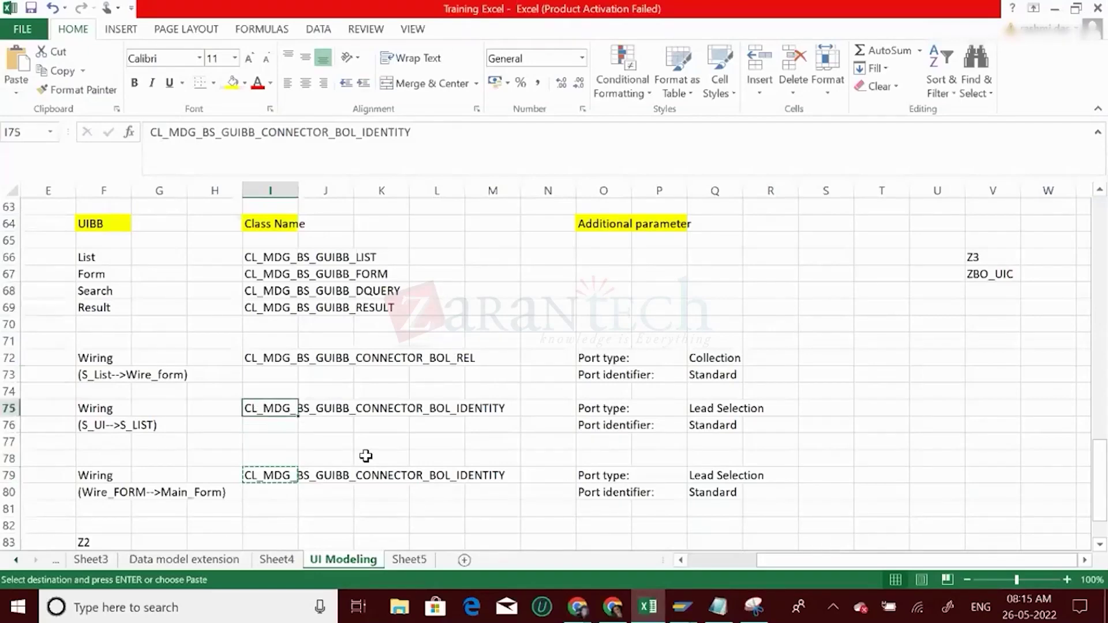
pyautogui.hotkey('alt', 'Tab')
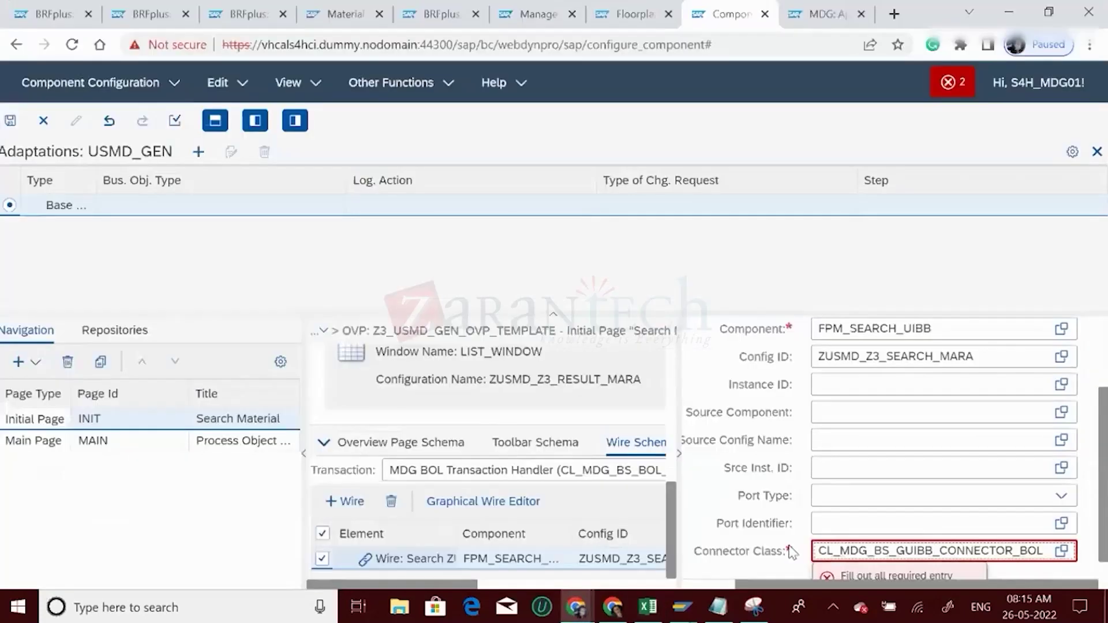
pyautogui.click(820, 550)
pyautogui.press('End')
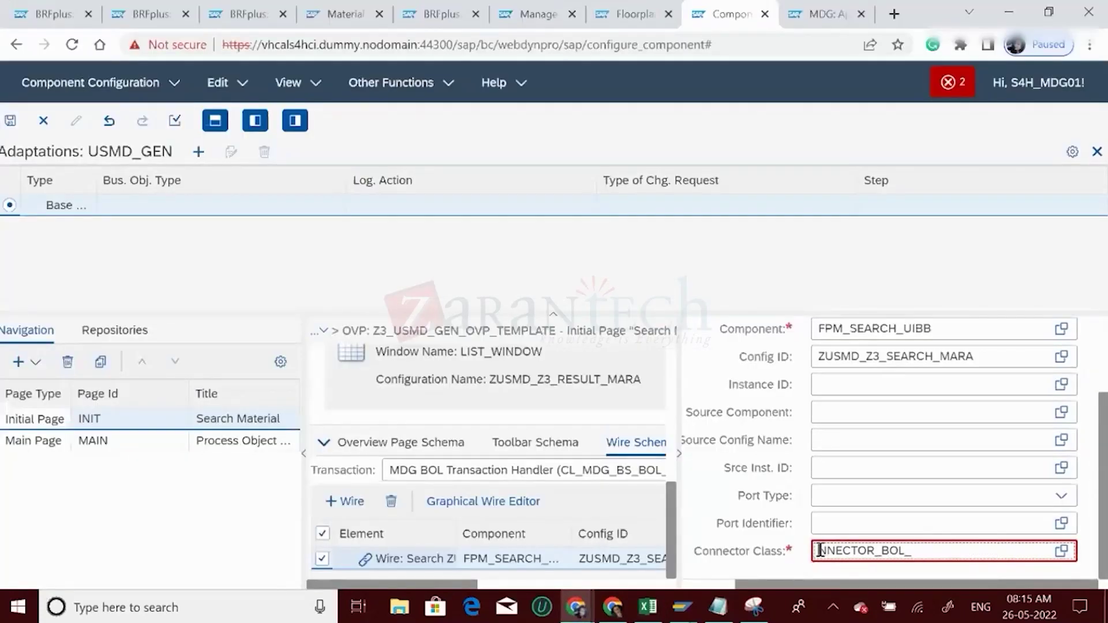
pyautogui.hotkey('ctrl', 'a')
pyautogui.press('BackSpace')
pyautogui.hotkey('ctrl', 'v')
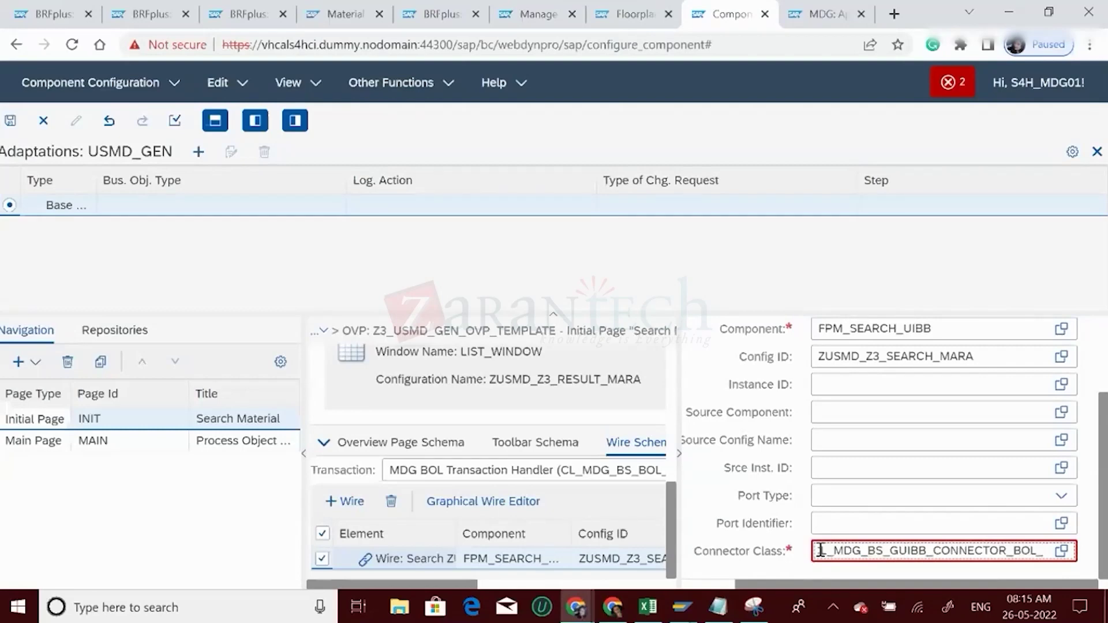
# - Set the wire's port type to Lead Selection and its port identifier to STANDARD
pyautogui.click(831, 497)
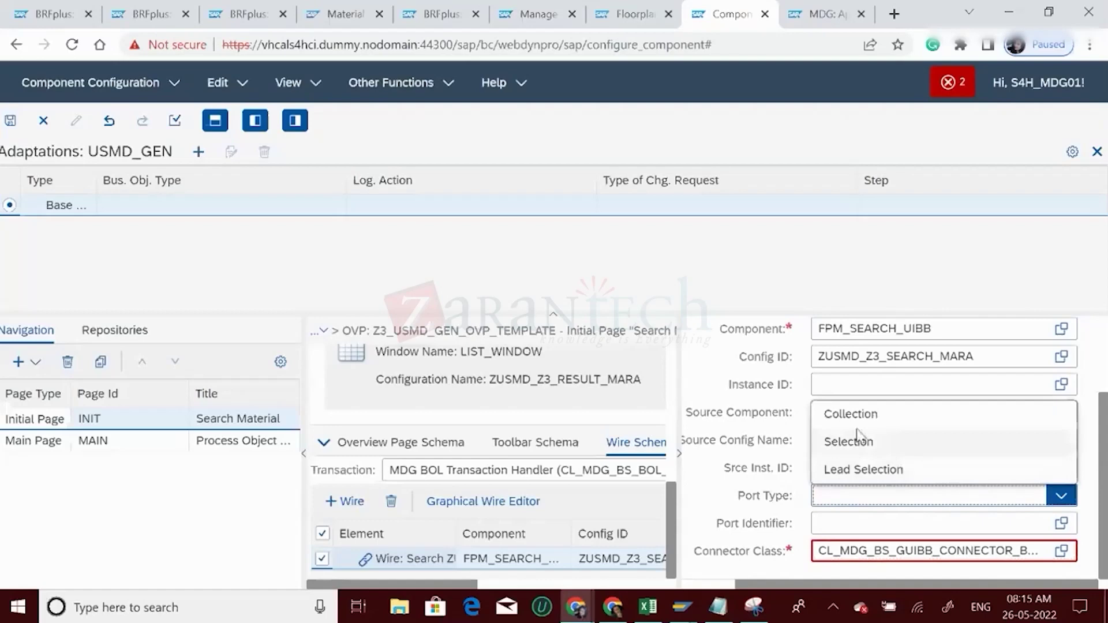
pyautogui.click(861, 467)
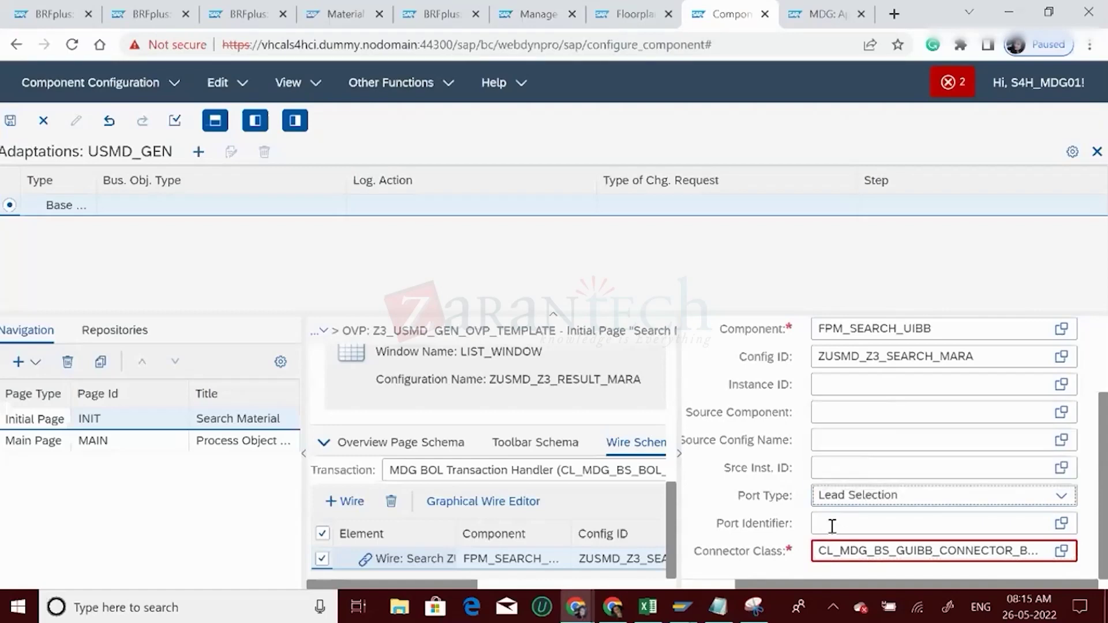
pyautogui.hotkey('alt', 'Tab')
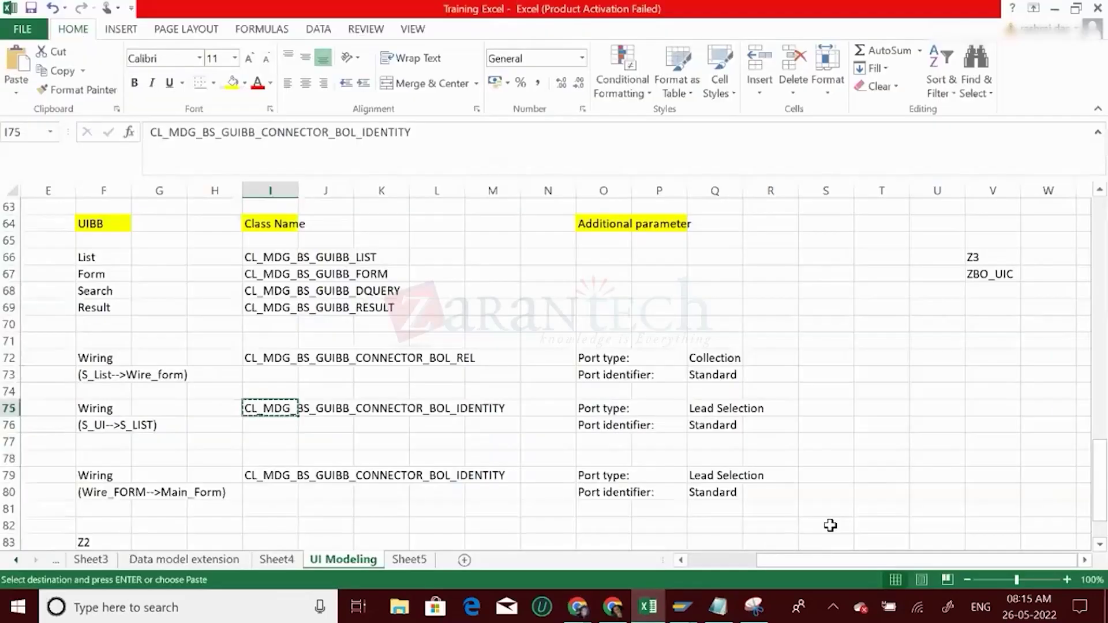
pyautogui.hotkey('alt', 'Tab')
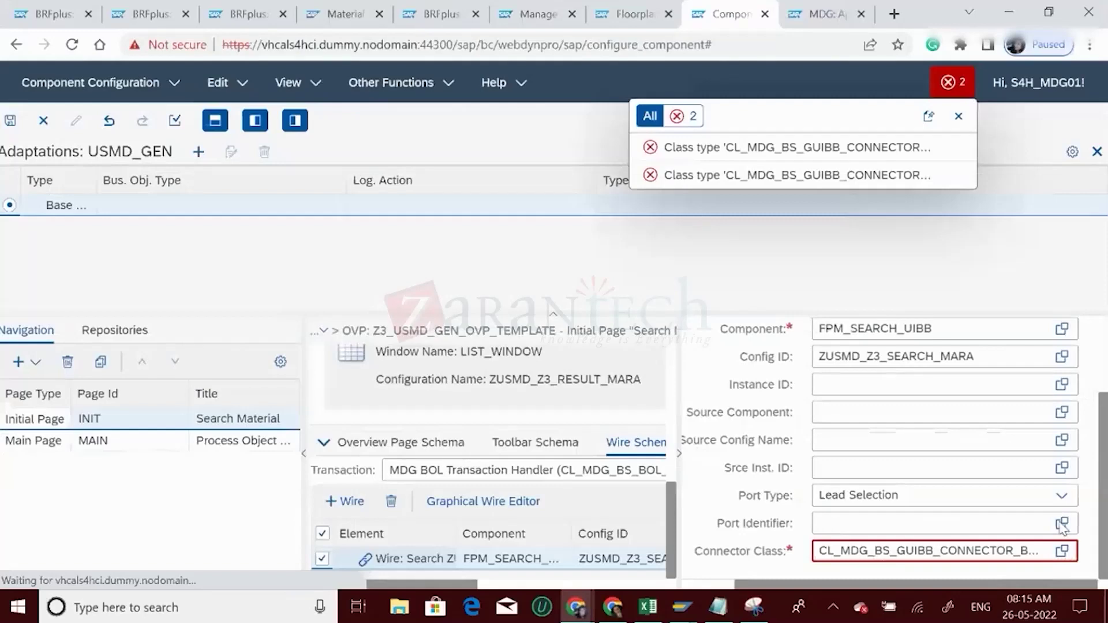
pyautogui.click(916, 519)
pyautogui.write('Stan')
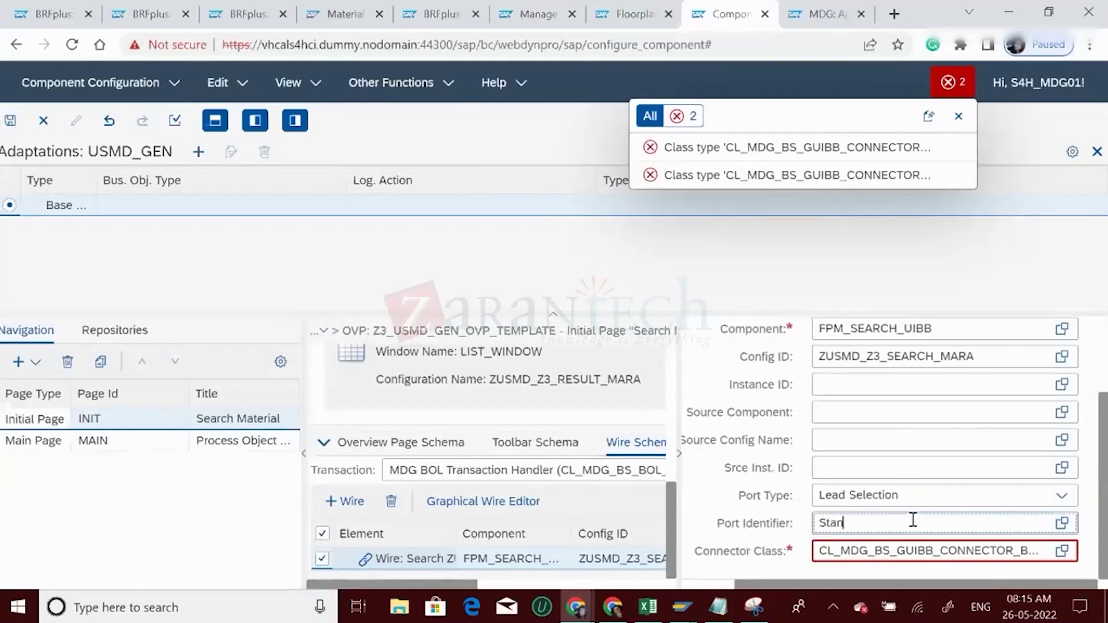
pyautogui.write('dard')
pyautogui.hotkey('ctrl', 'a')
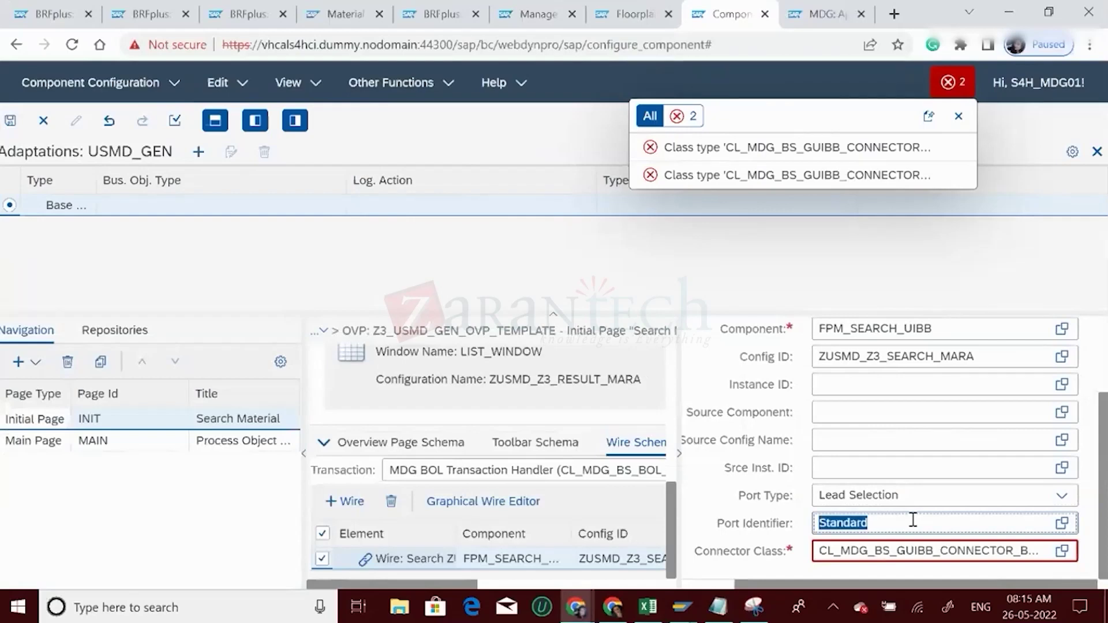
pyautogui.press('Return')
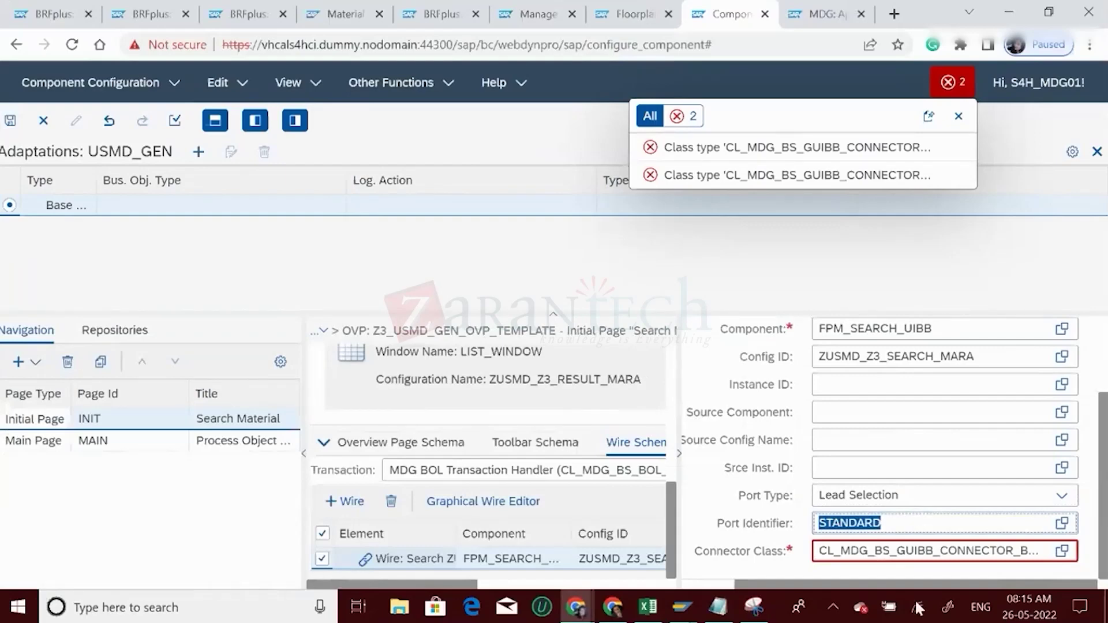
# - Save the OVP component configuration with the new wire
pyautogui.click(820, 556)
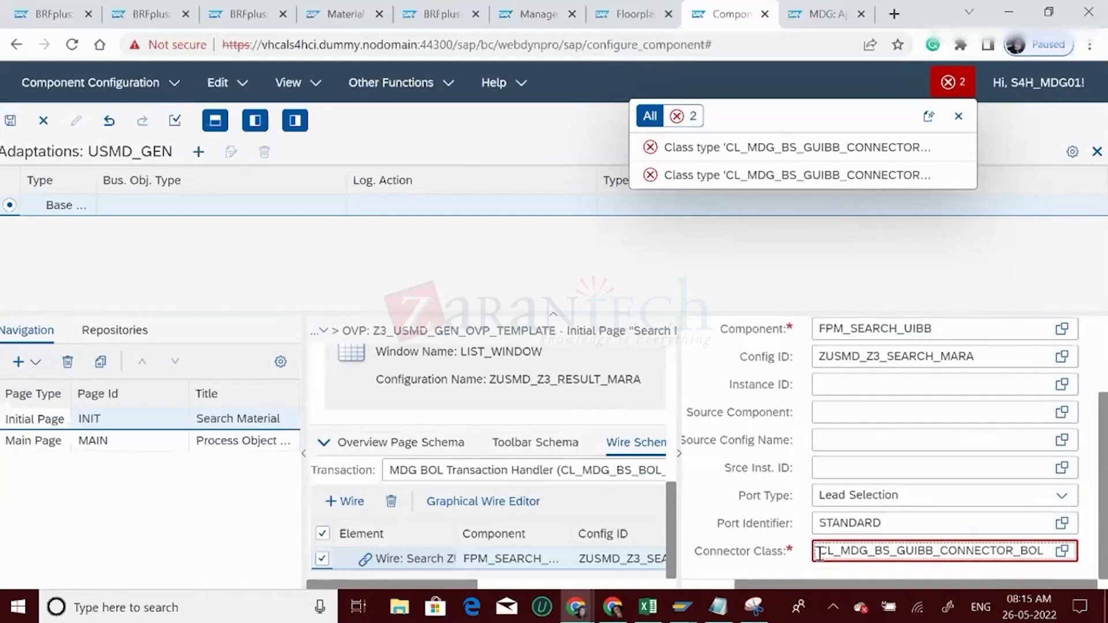
pyautogui.hotkey('ctrl', 'a')
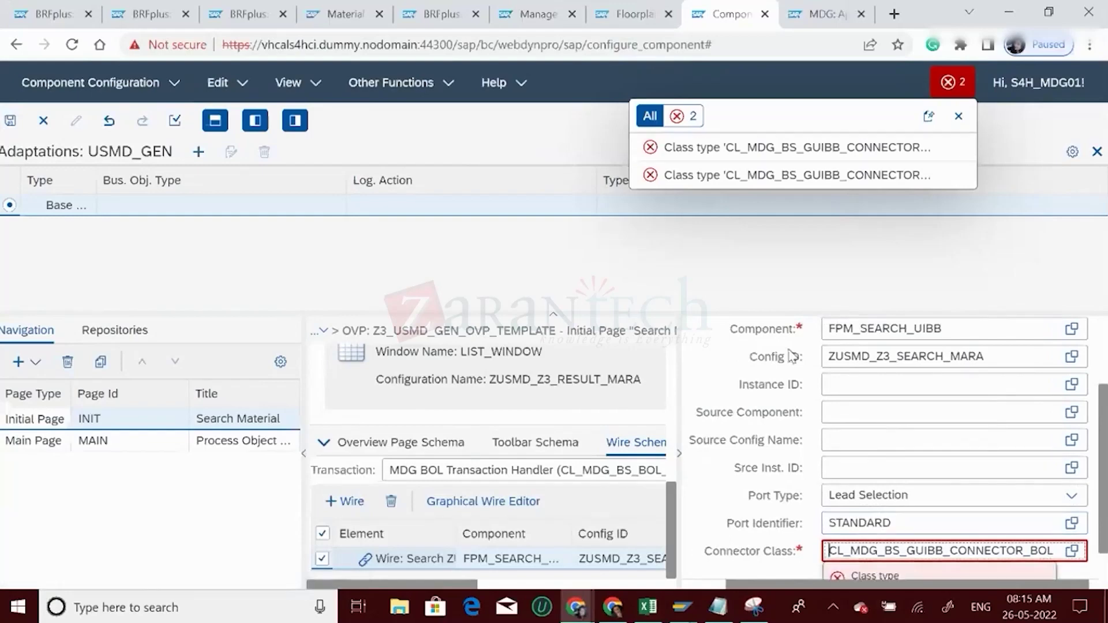
pyautogui.click(10, 121)
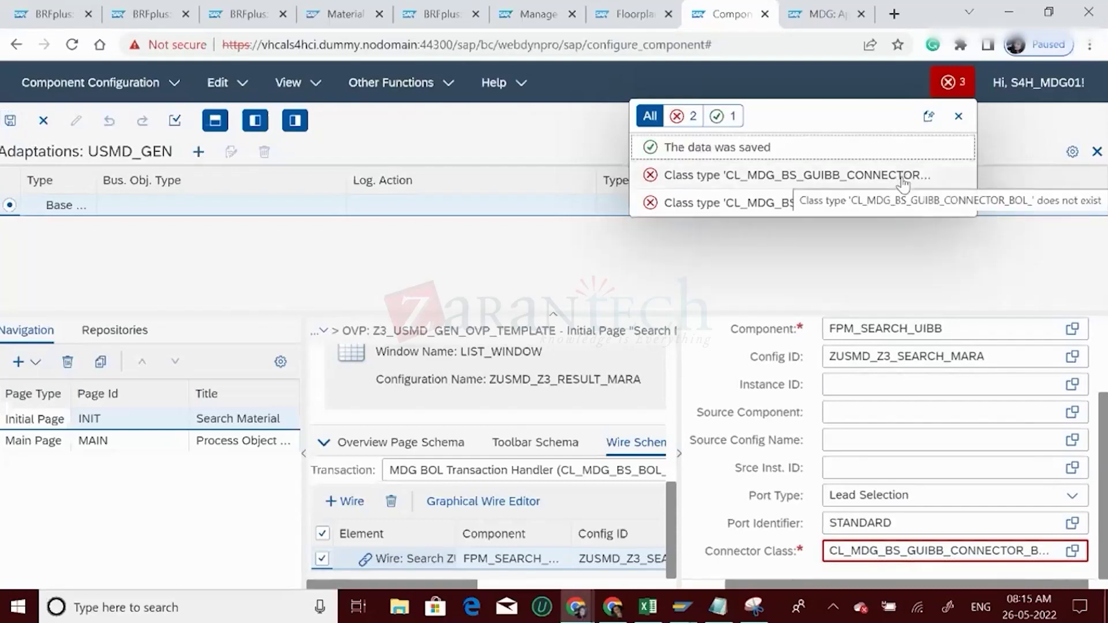
# - Look up the available connector classes for the wire and choose CL_FPM_CONNECTOR_BOL_IDENTITY as its Connector Class
pyautogui.click(1075, 551)
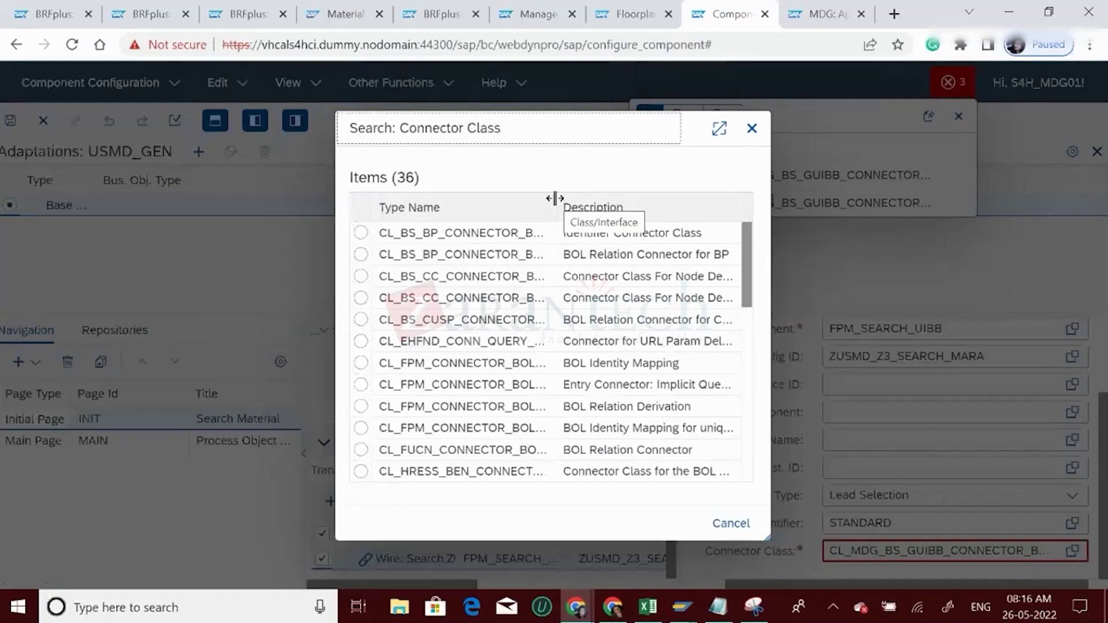
pyautogui.moveTo(555, 198); pyautogui.dragTo(689, 180)
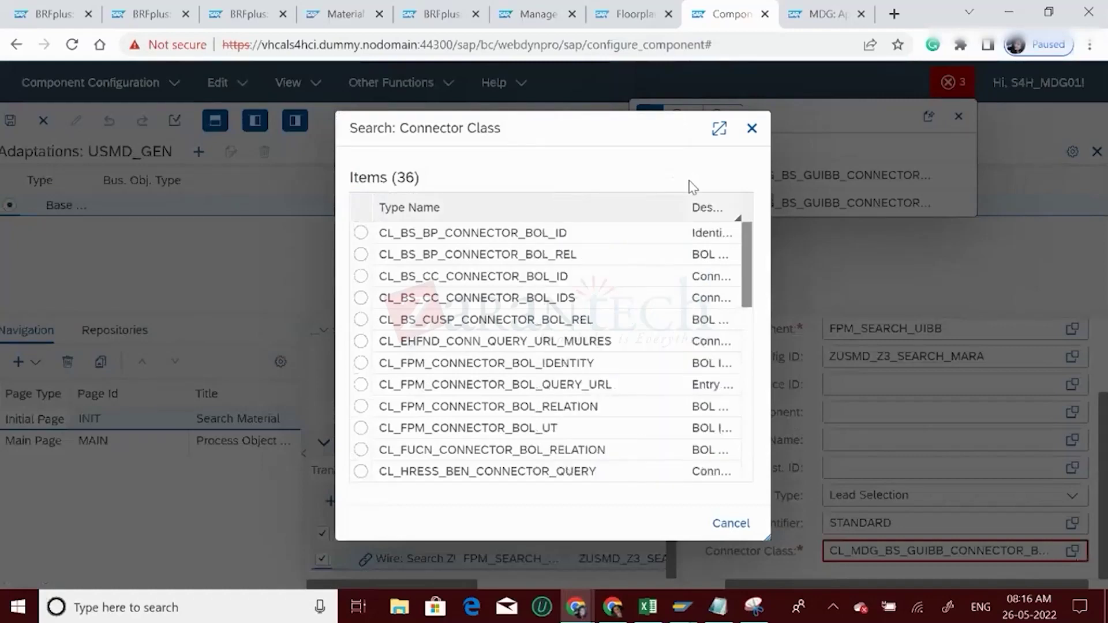
pyautogui.moveTo(752, 263); pyautogui.dragTo(749, 433)
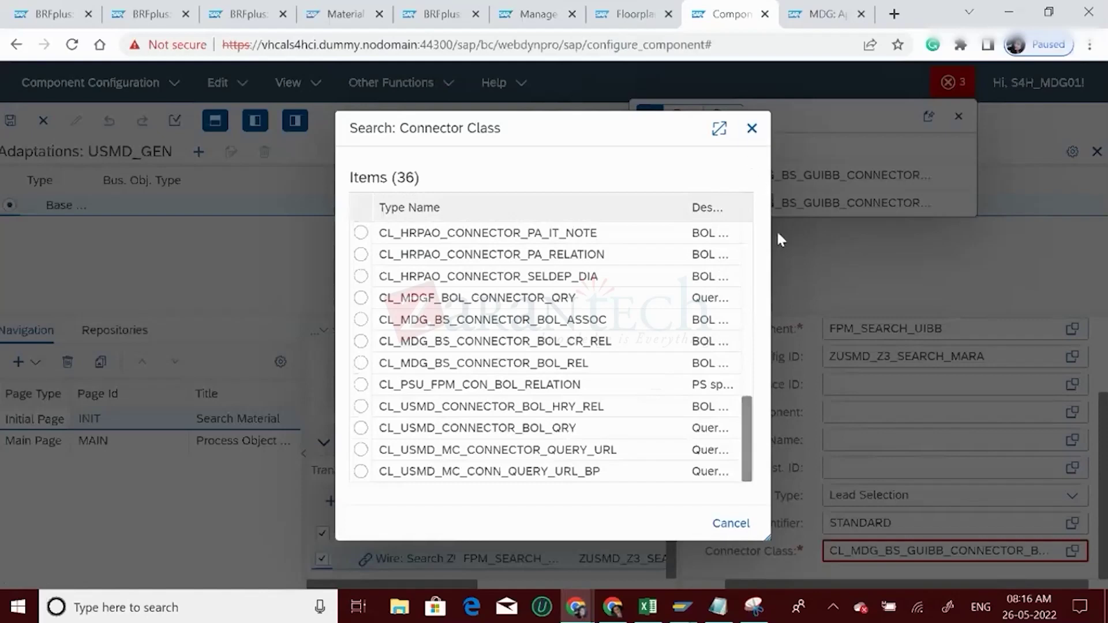
pyautogui.scroll(8, 753, 247)
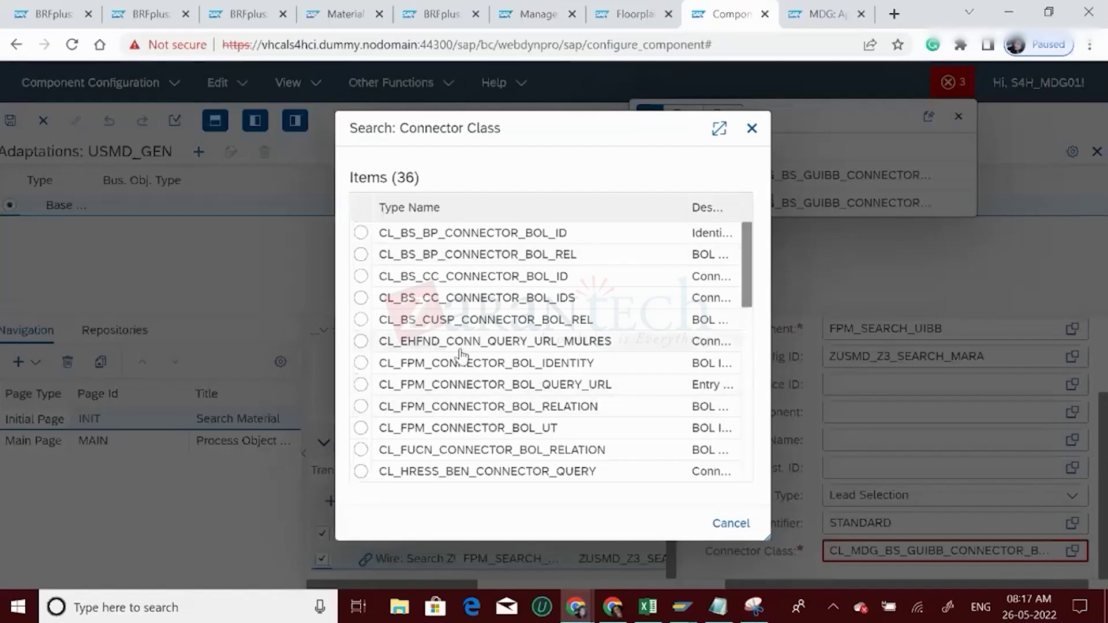
pyautogui.click(477, 364)
pyautogui.click(361, 363)
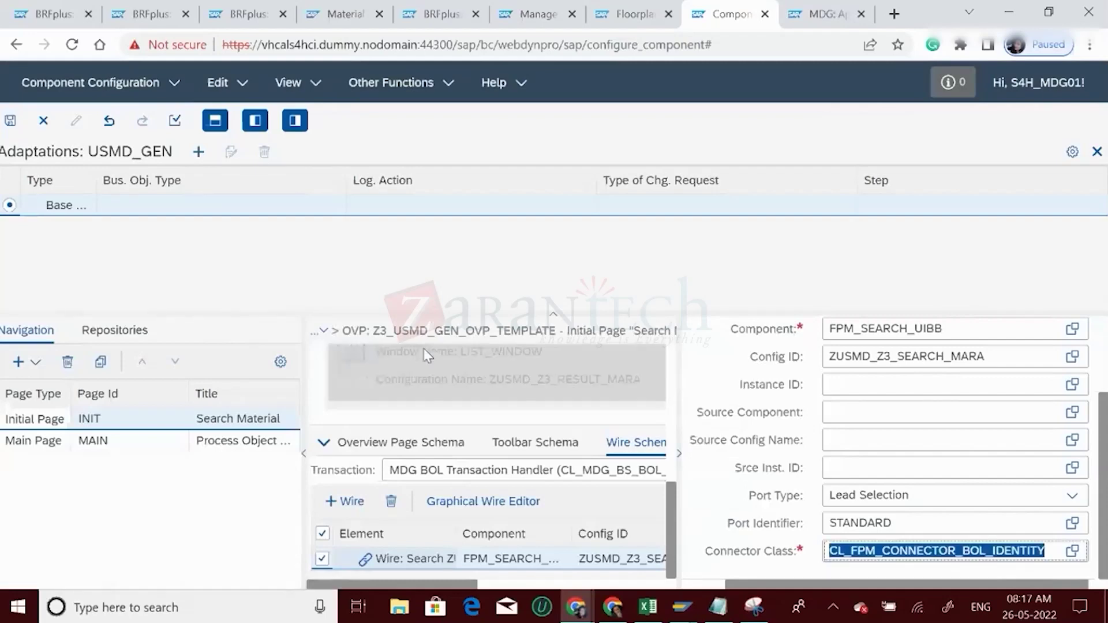
# - Set the wire's port type to Collection and save the OVP component configuration
pyautogui.click(1069, 500)
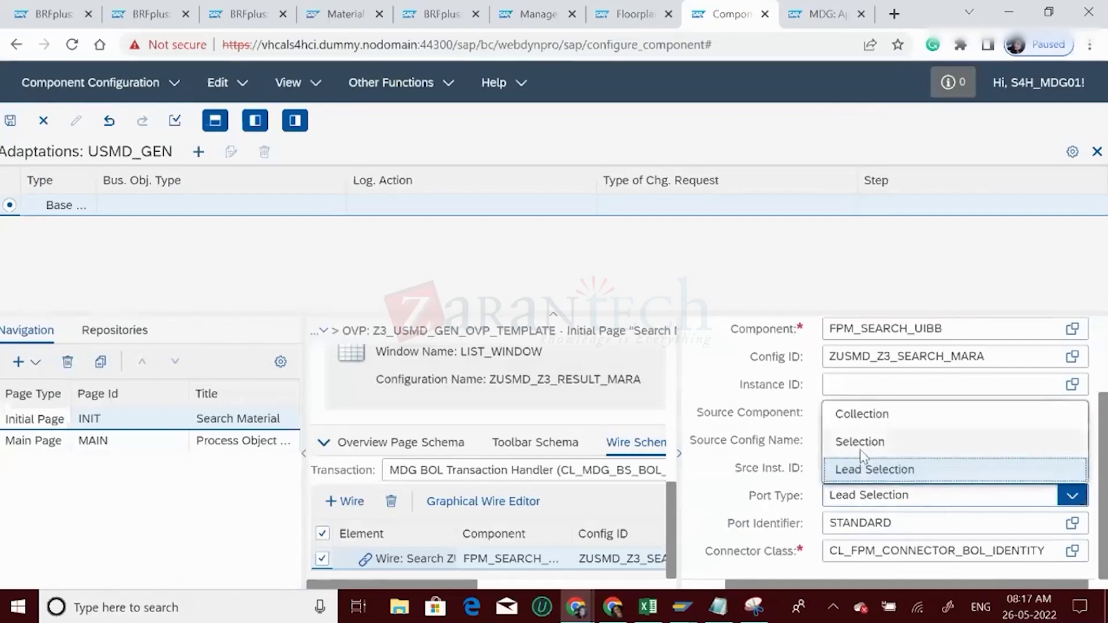
pyautogui.click(866, 414)
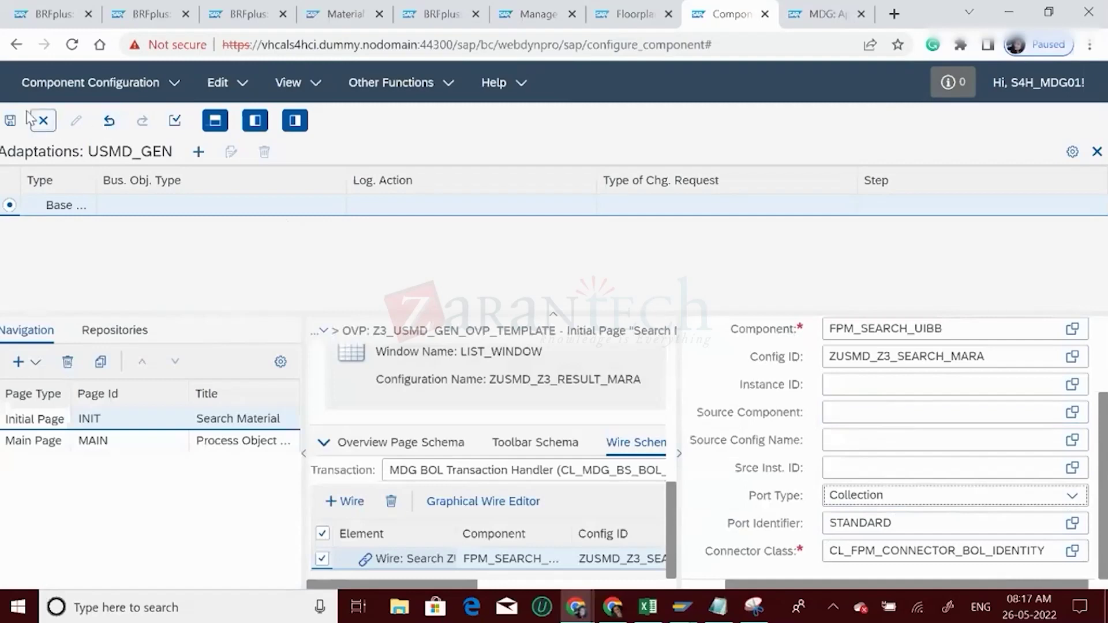
pyautogui.click(8, 121)
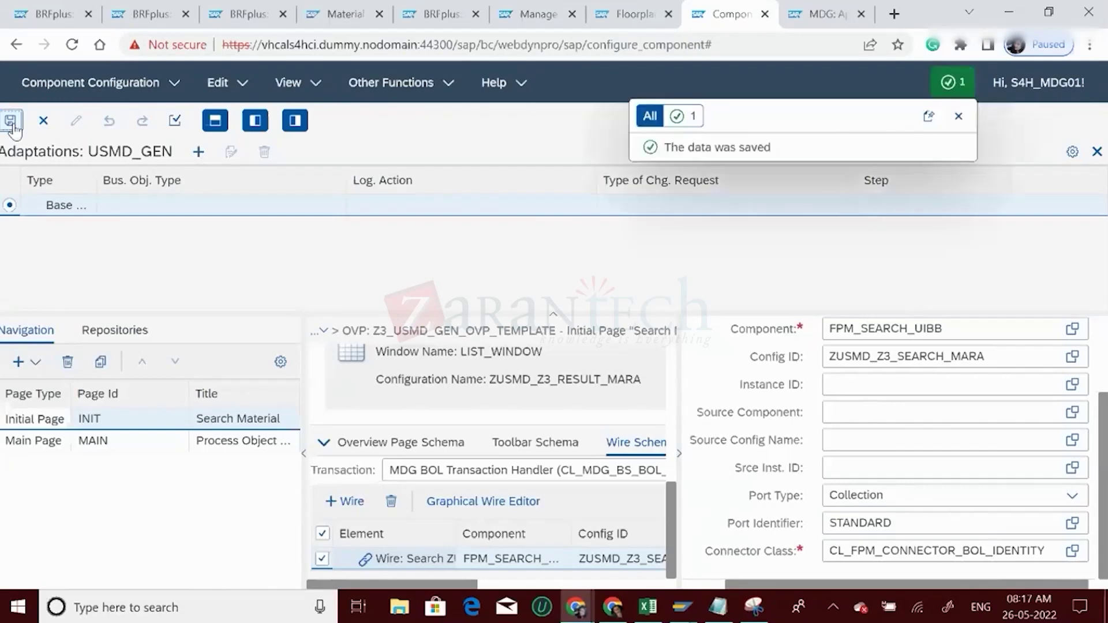
# - Close the old test page and run a new test of the saved OVP configuration
pyautogui.click(808, 8)
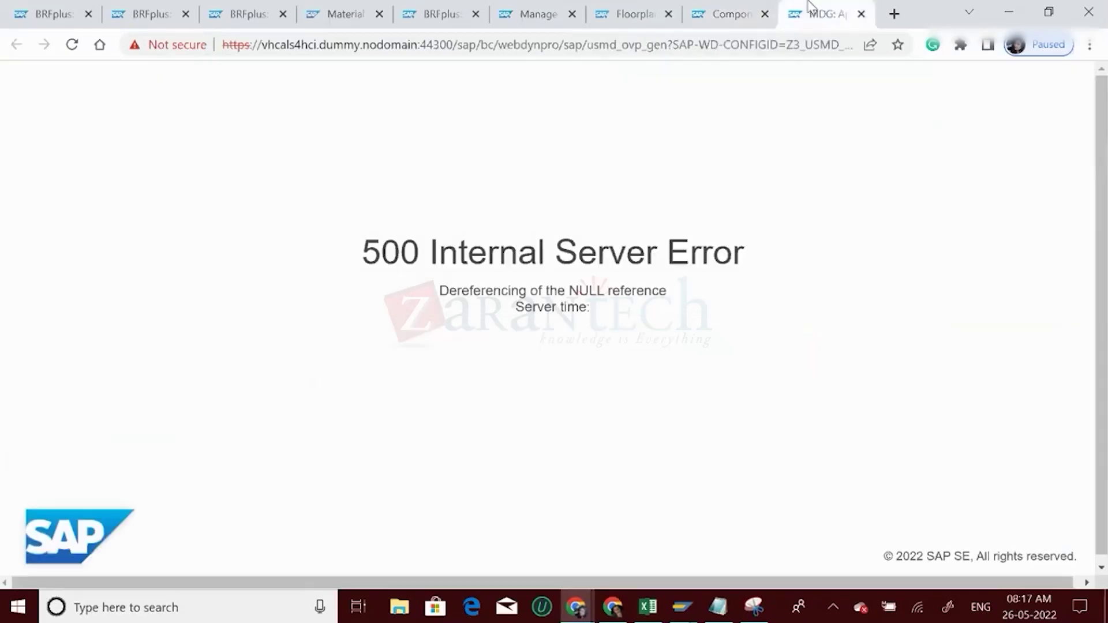
pyautogui.click(861, 14)
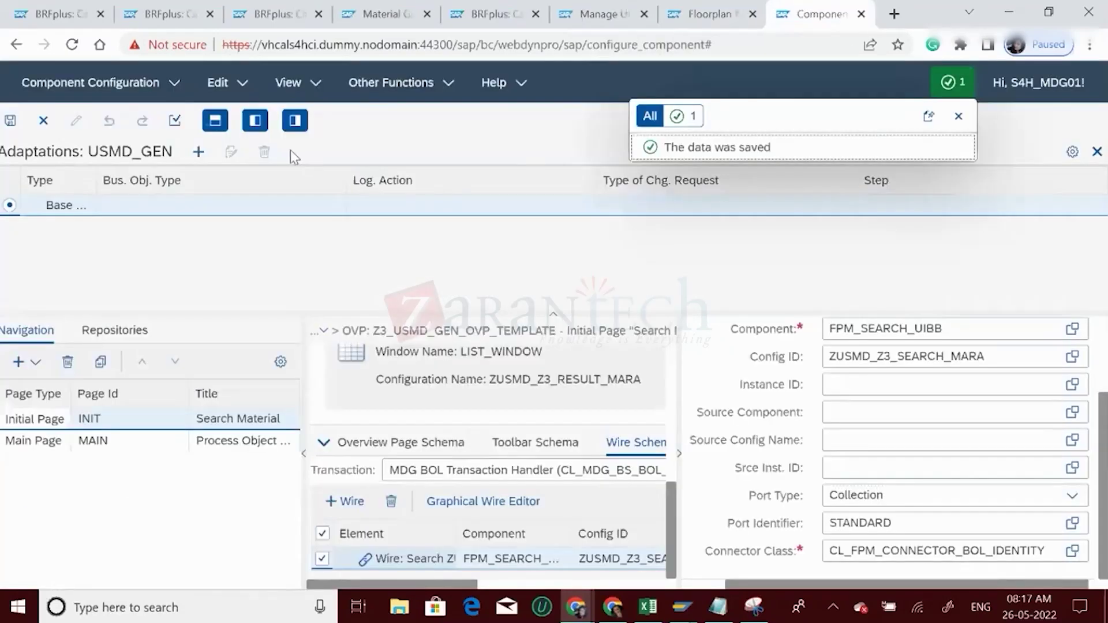
pyautogui.click(243, 90)
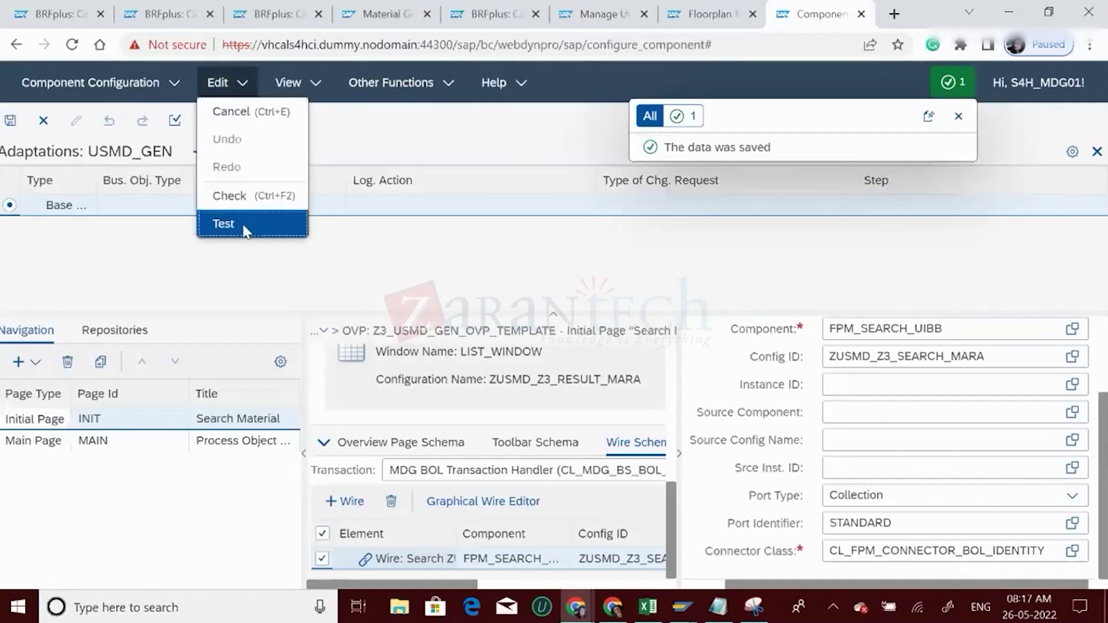
pyautogui.click(245, 226)
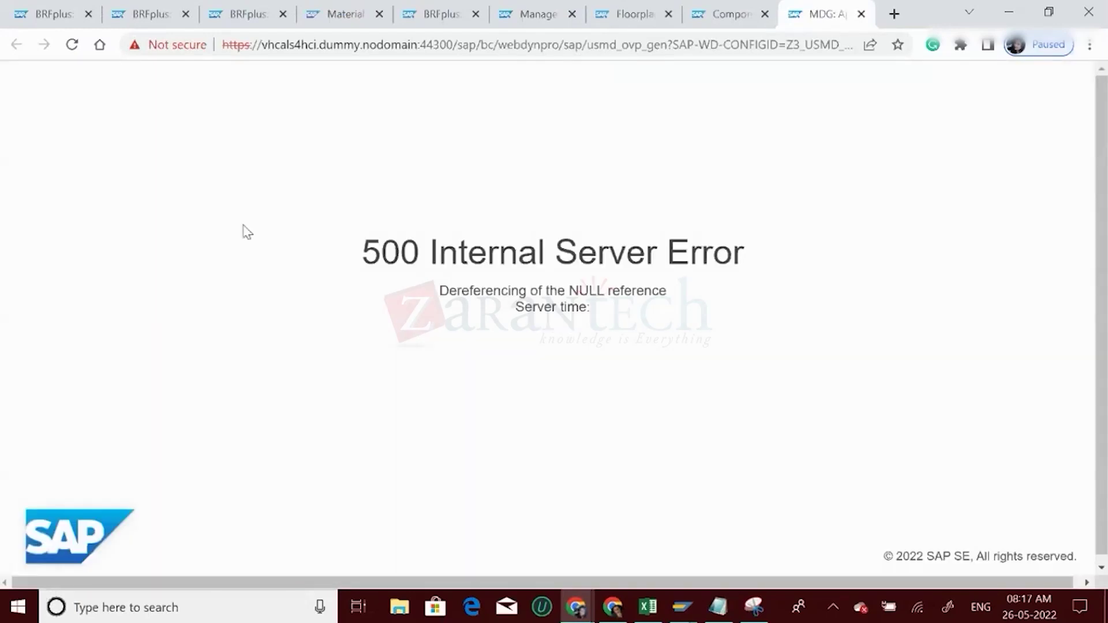
# - Return to the component configuration and review the standard attributes of the search result list UIBB on the initial page
pyautogui.click(709, 11)
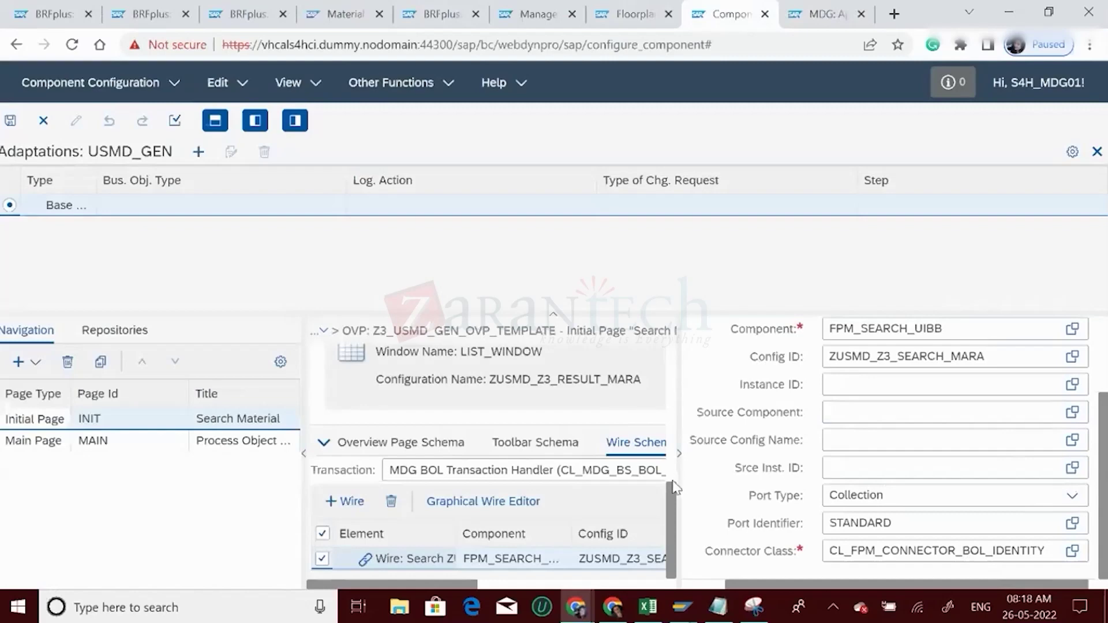
pyautogui.click(464, 373)
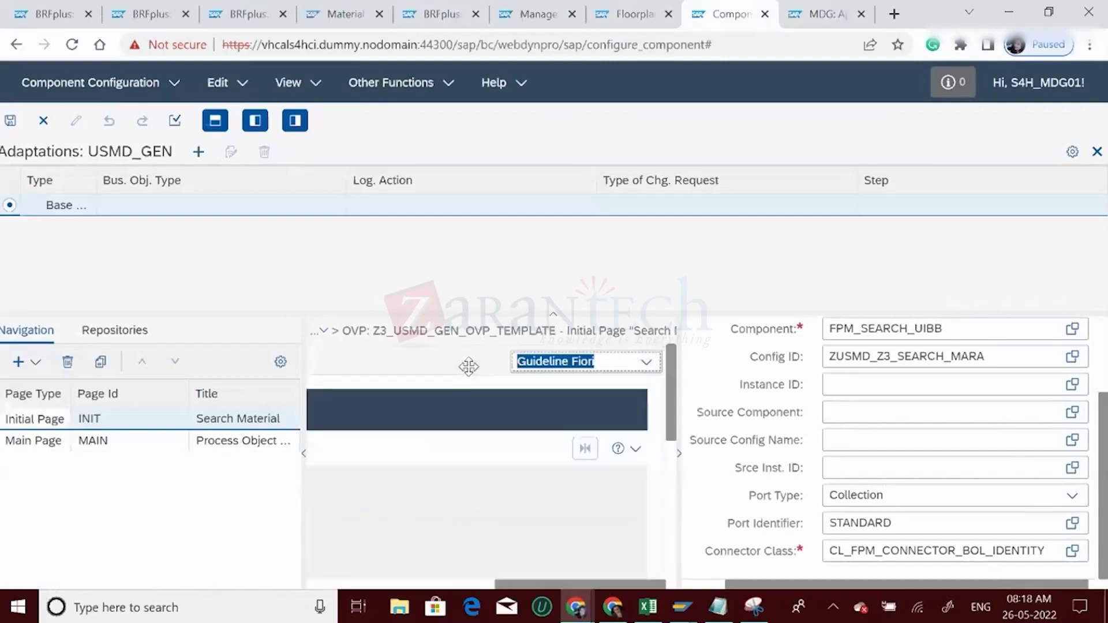
pyautogui.moveTo(570, 583); pyautogui.dragTo(413, 584)
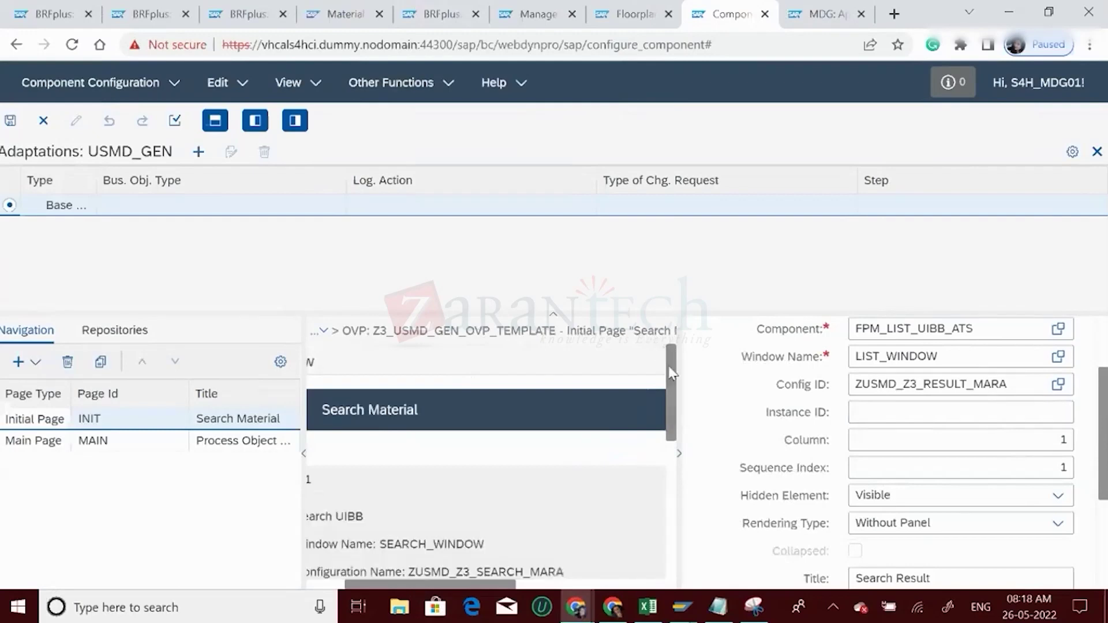
pyautogui.moveTo(672, 372); pyautogui.dragTo(676, 495)
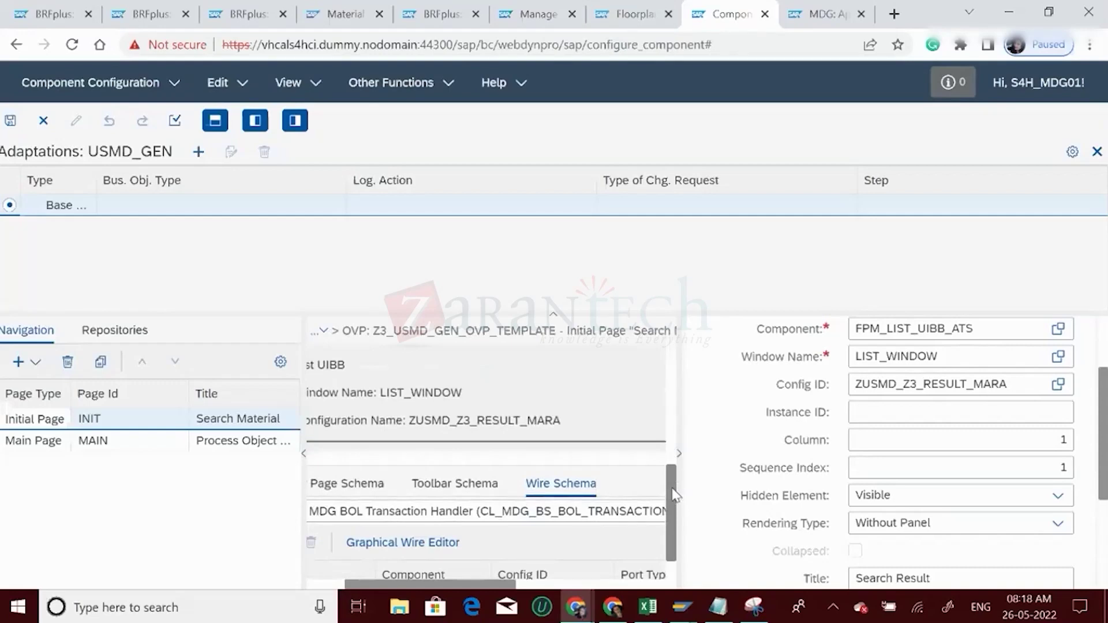
pyautogui.moveTo(676, 495); pyautogui.dragTo(674, 521)
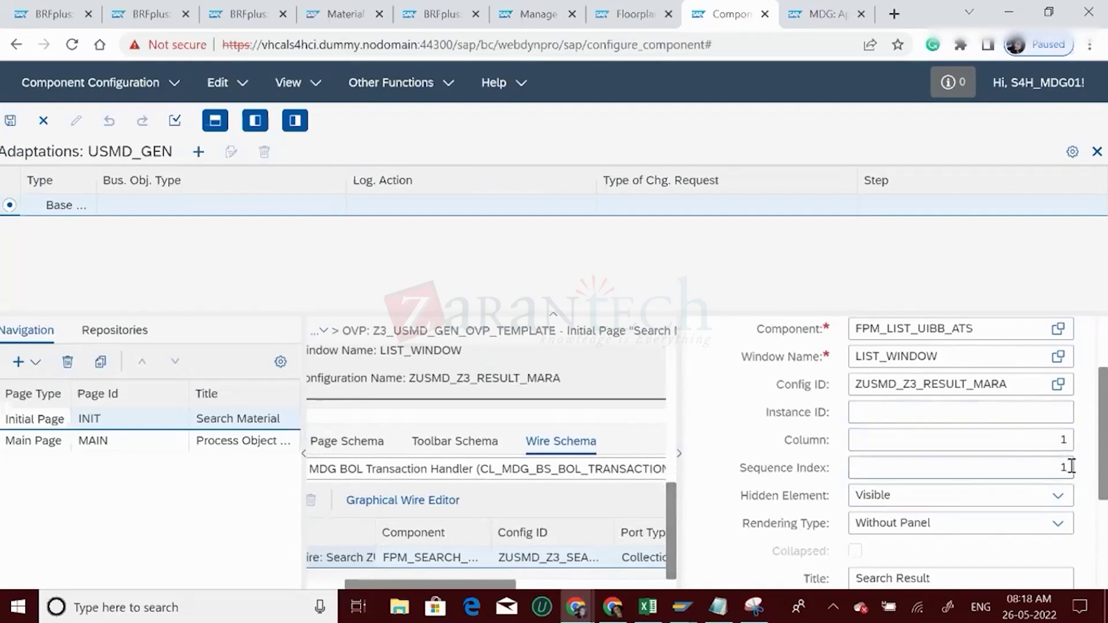
pyautogui.scroll(-3, 958, 450)
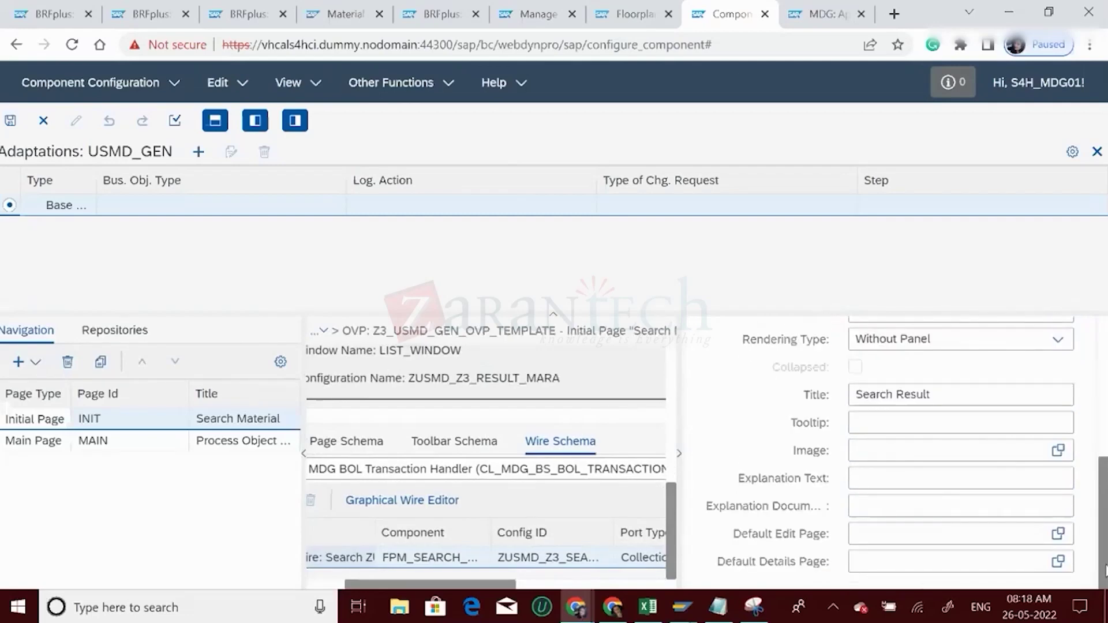
pyautogui.scroll(2, 1105, 570)
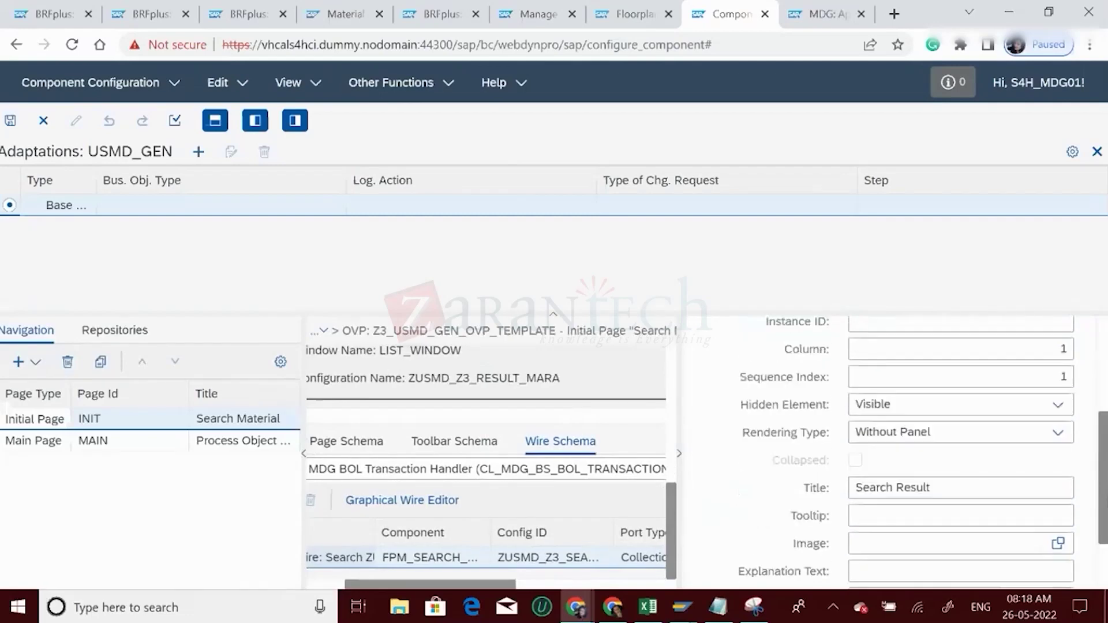
pyautogui.scroll(4, 1097, 326)
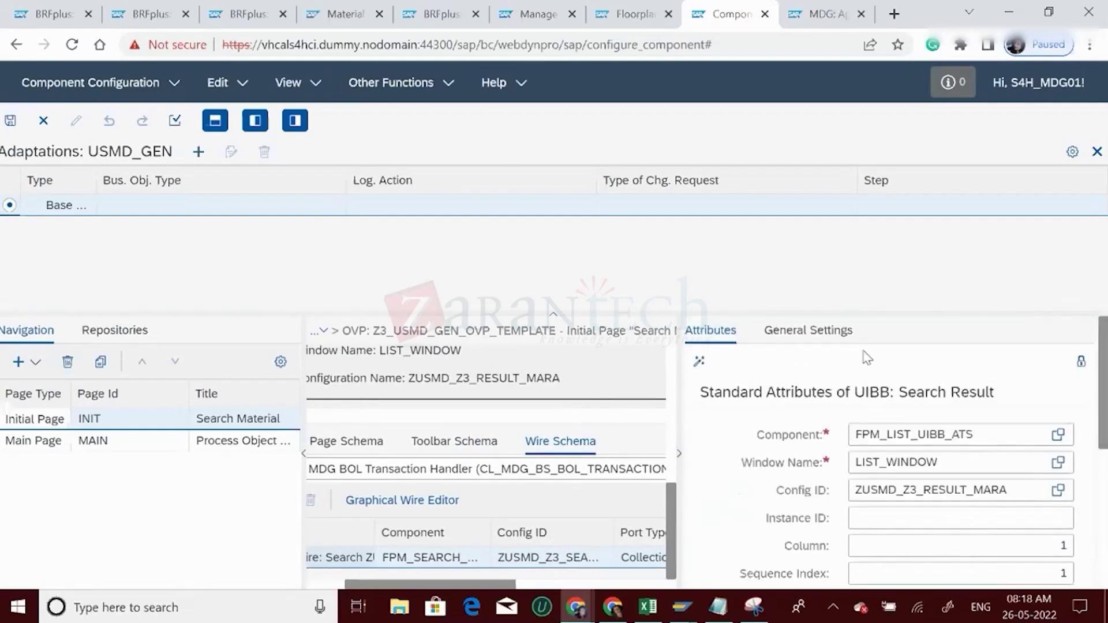
# - Examine the configuration's general settings, including the available controller and event settings and the expanded additional, message, classification and transient settings
pyautogui.click(831, 337)
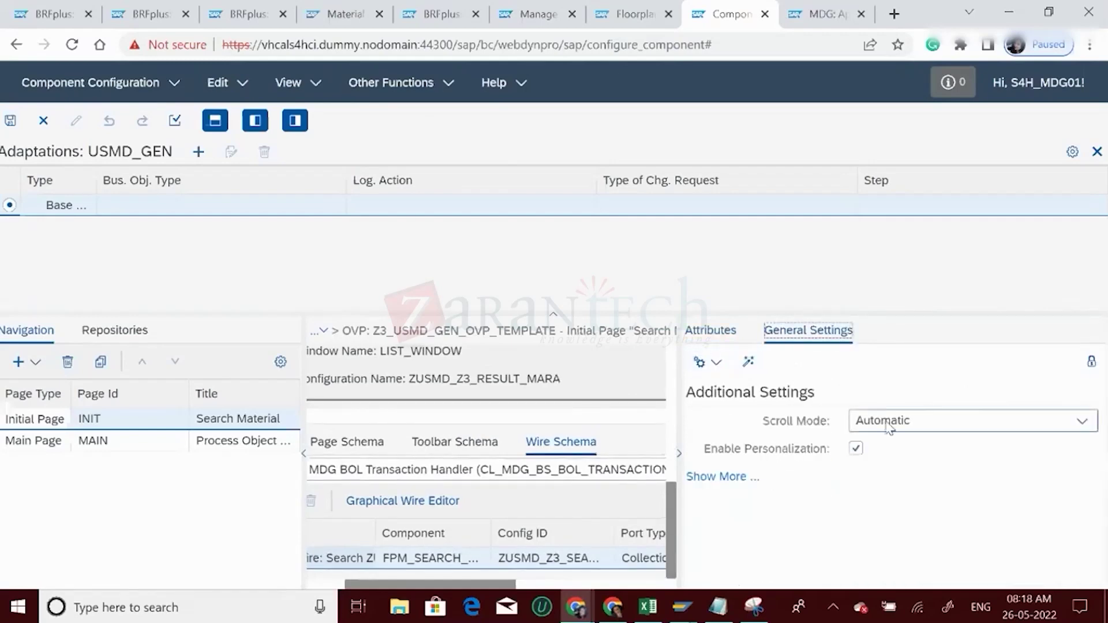
pyautogui.click(717, 364)
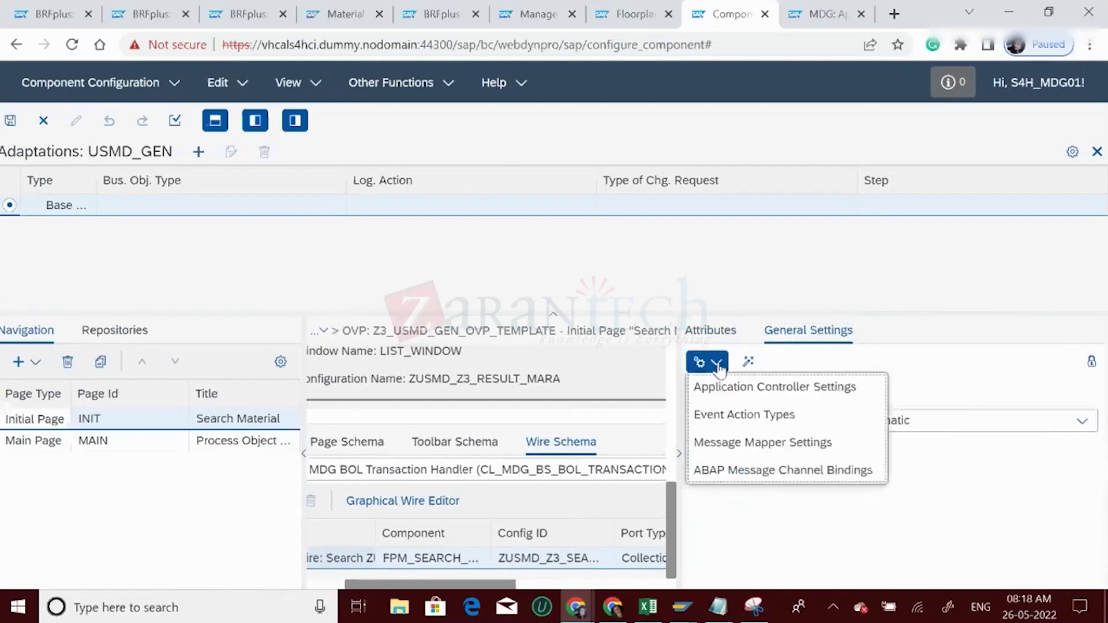
pyautogui.click(707, 345)
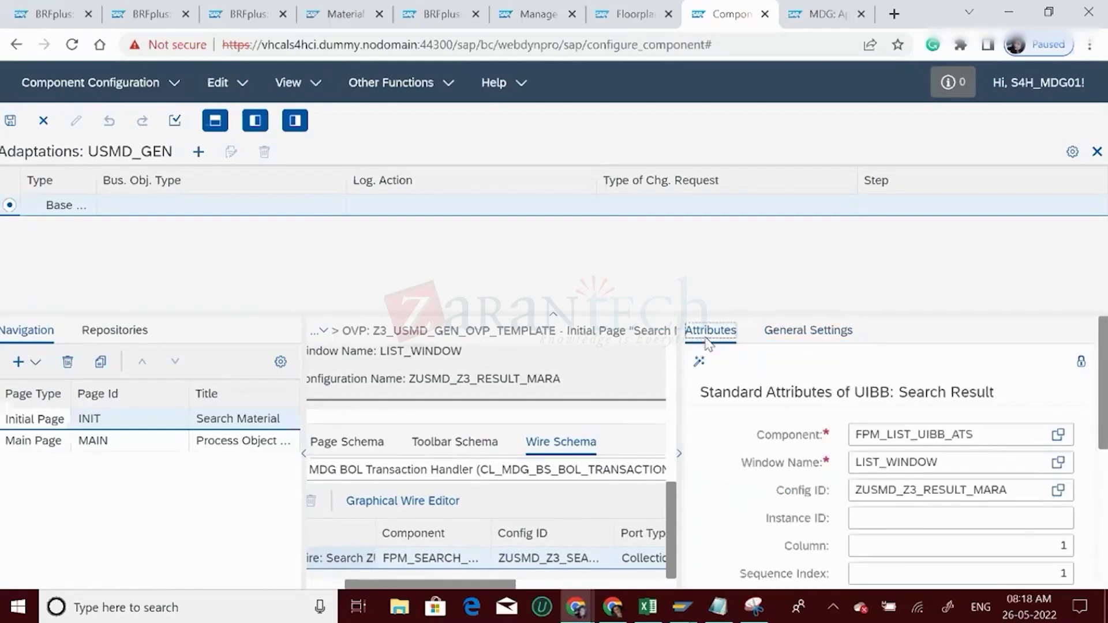
pyautogui.click(798, 334)
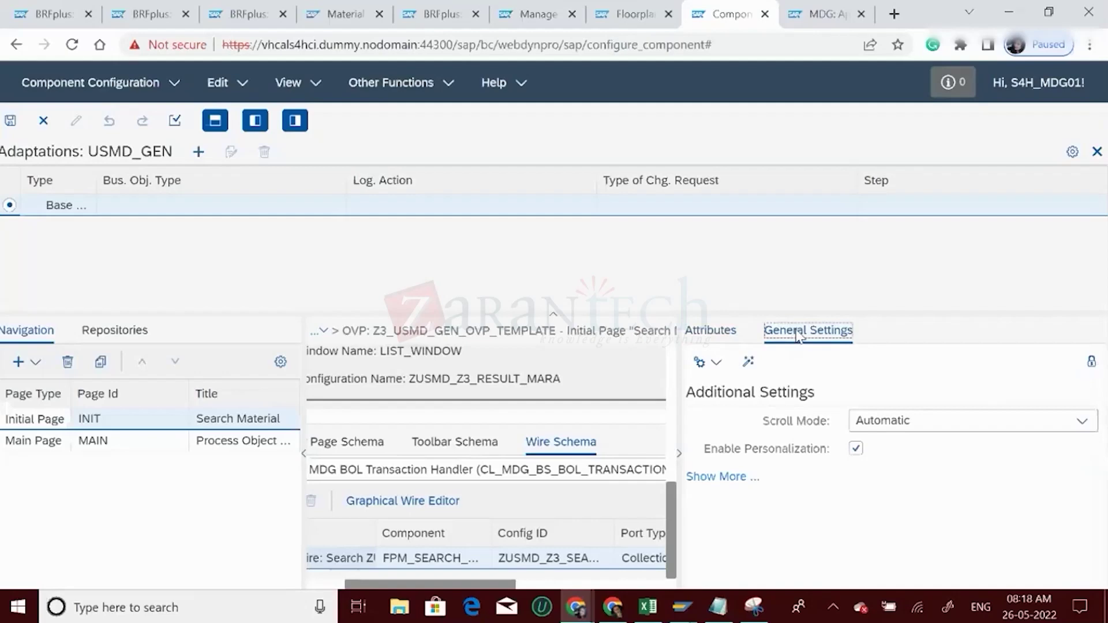
pyautogui.click(719, 365)
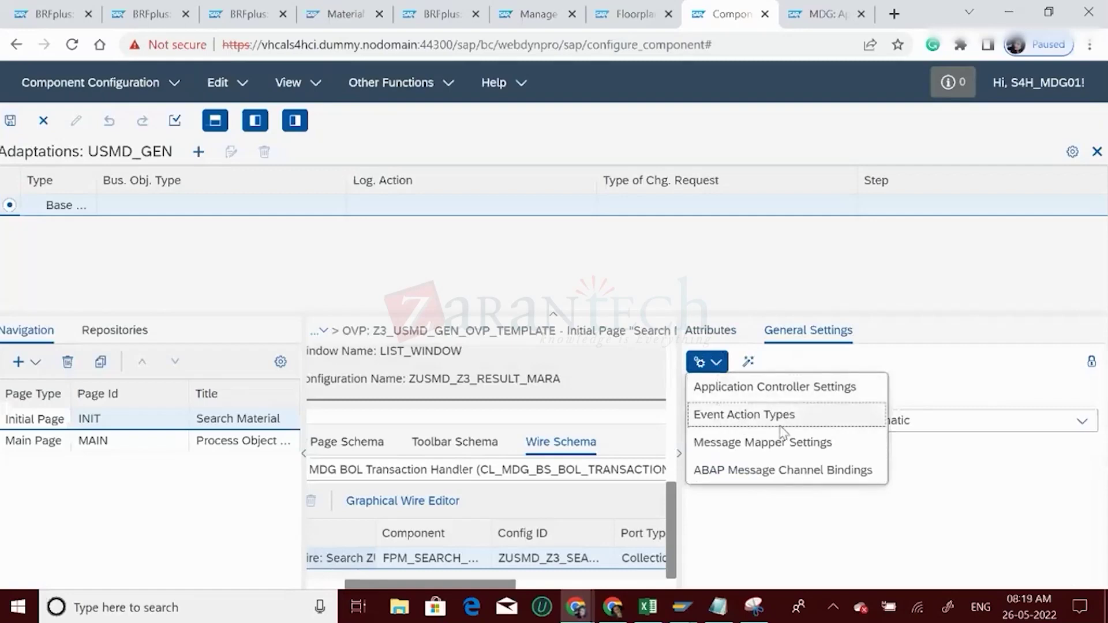
pyautogui.click(835, 517)
pyautogui.click(702, 487)
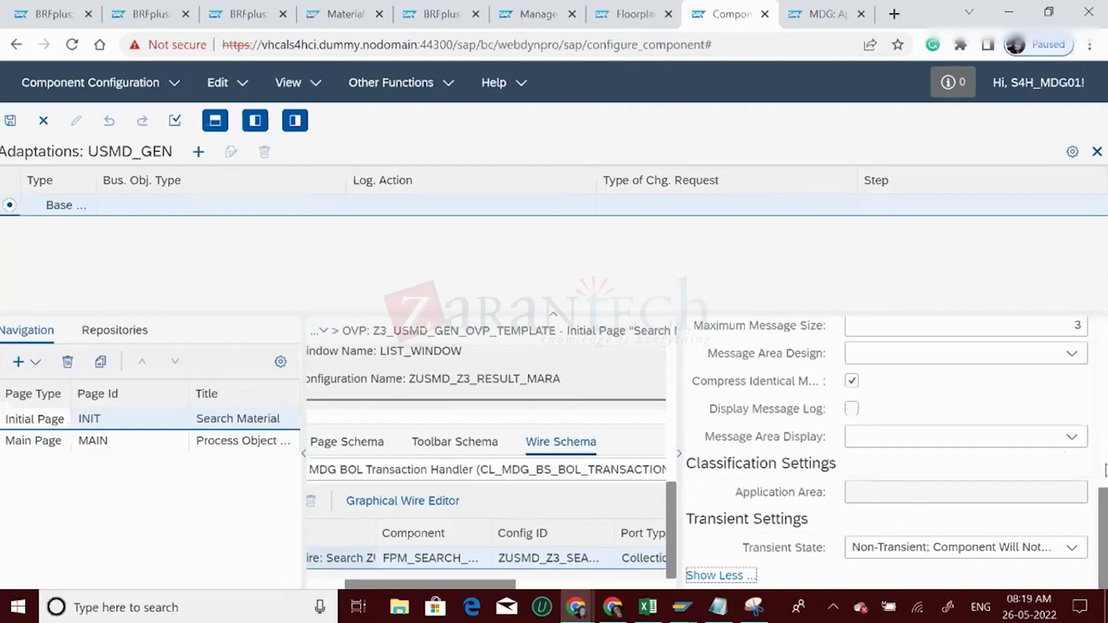
pyautogui.scroll(5, 1104, 469)
pyautogui.scroll(-5, 1104, 469)
pyautogui.scroll(1, 897, 454)
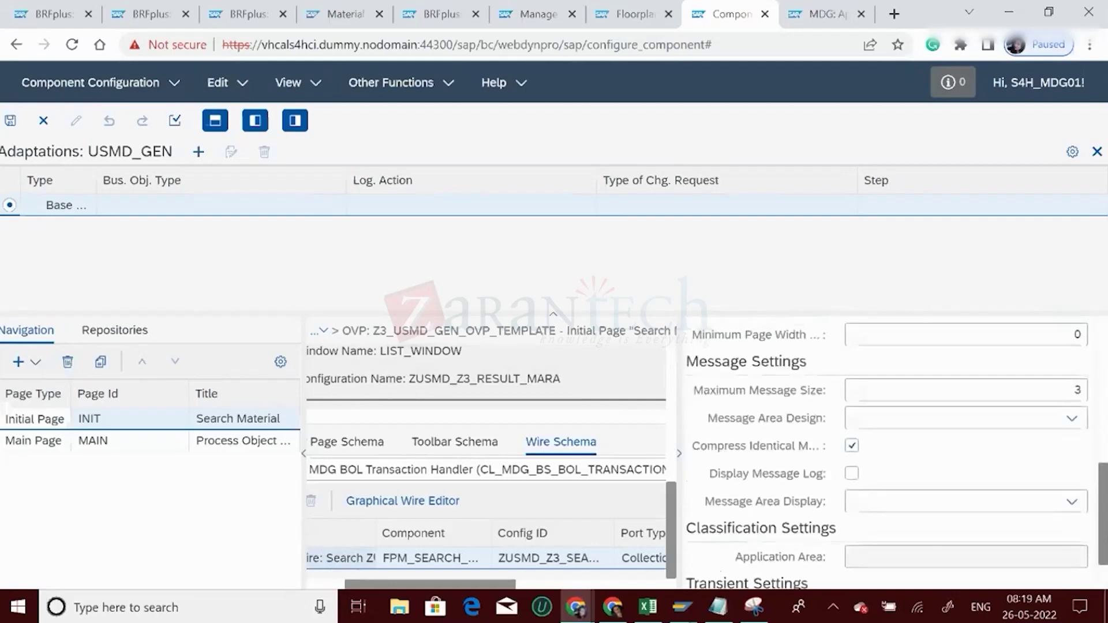
pyautogui.scroll(5, 897, 453)
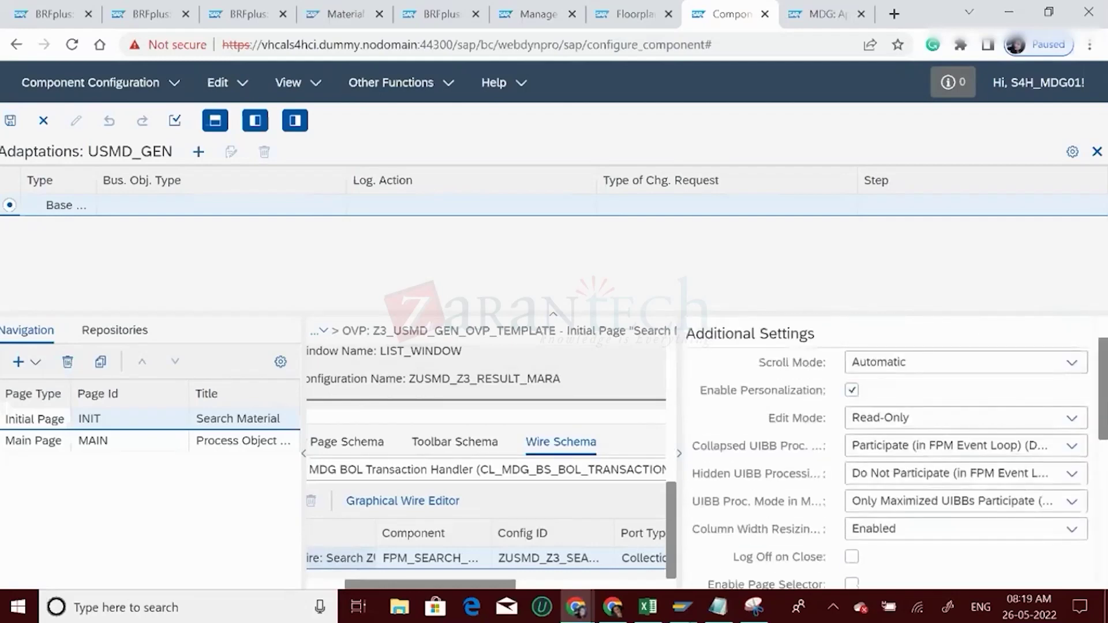
pyautogui.scroll(1, 897, 454)
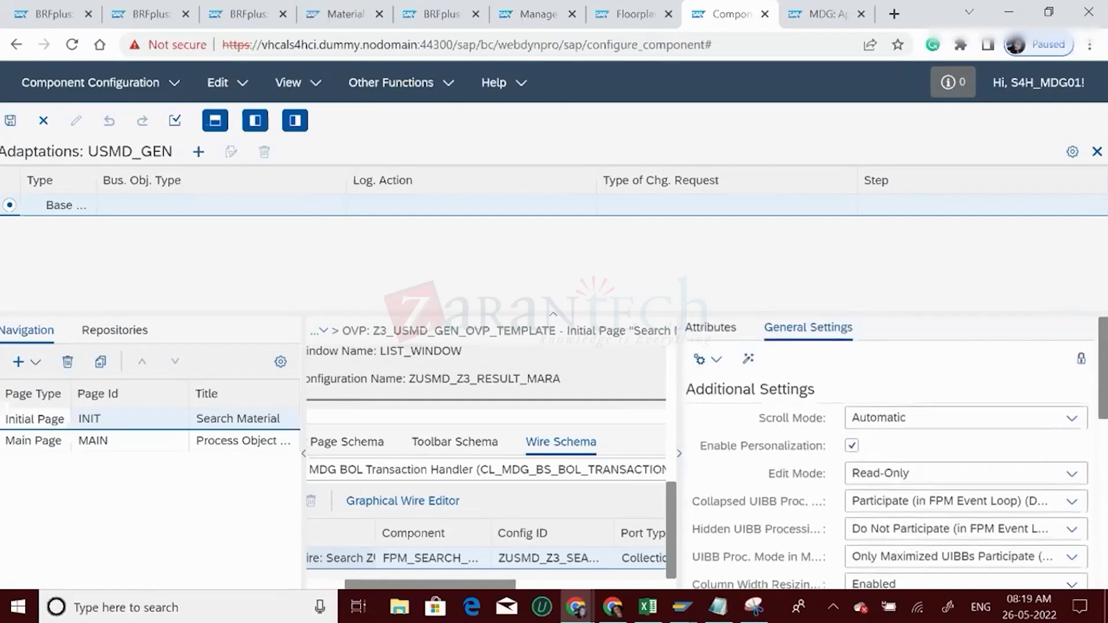
pyautogui.scroll(-2, 1104, 392)
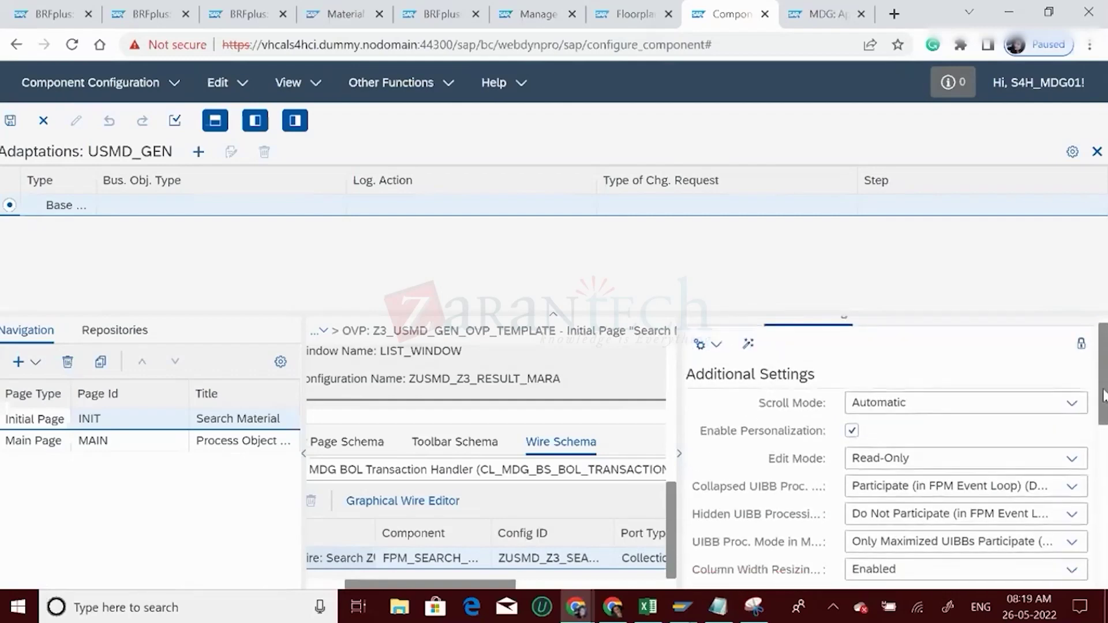
pyautogui.scroll(1, 1104, 407)
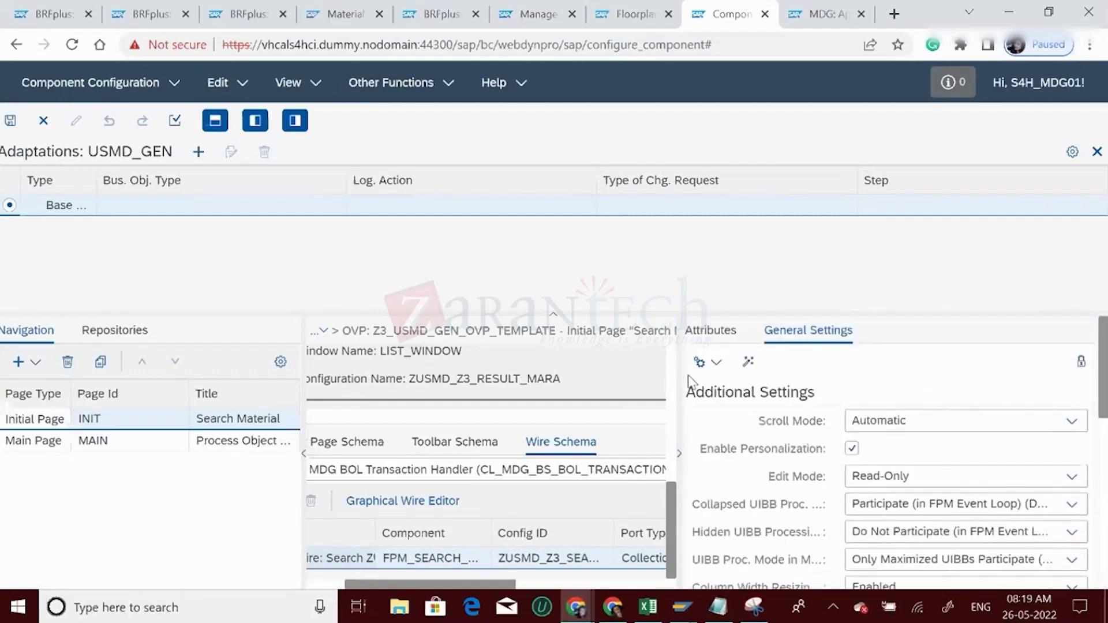
# - Recheck the full list of standard attributes of the Search Result UIBB
pyautogui.click(695, 340)
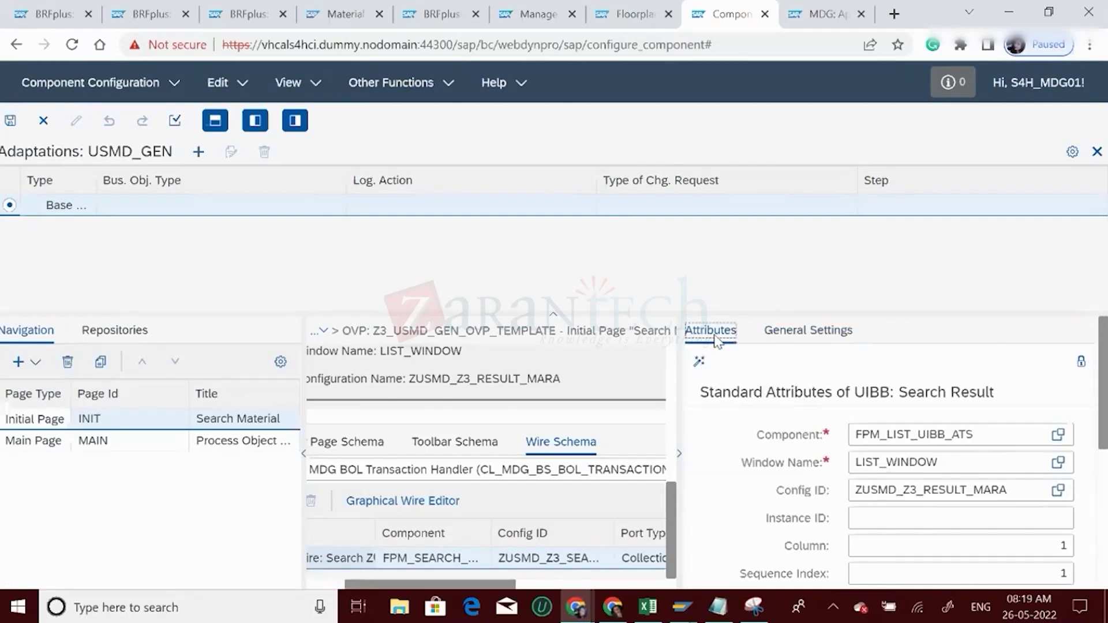
pyautogui.click(1104, 460)
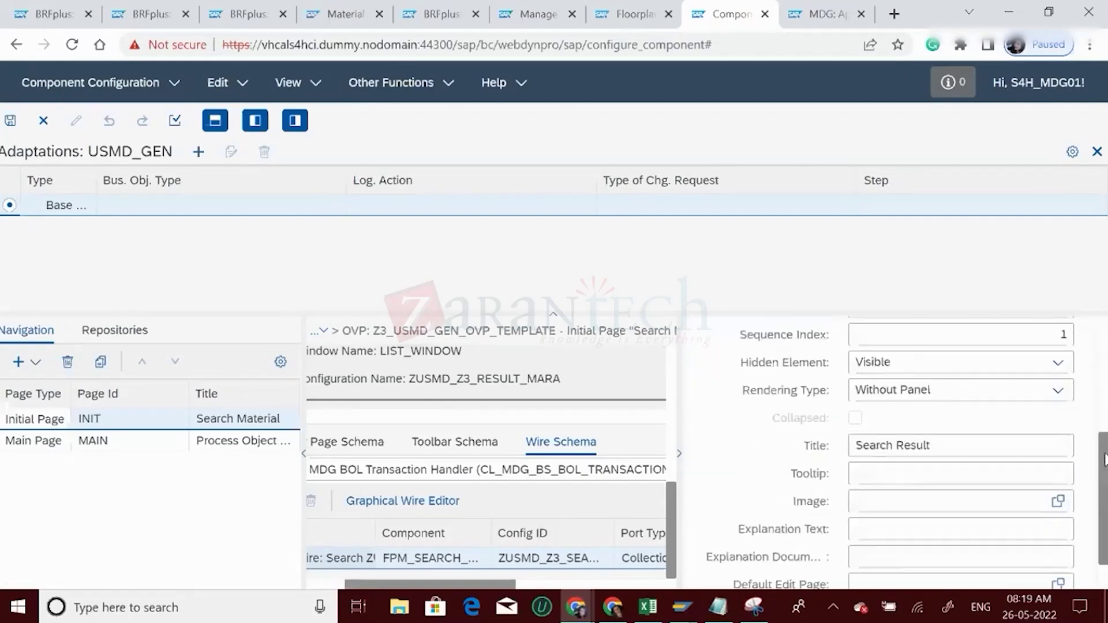
pyautogui.scroll(-1, 1104, 460)
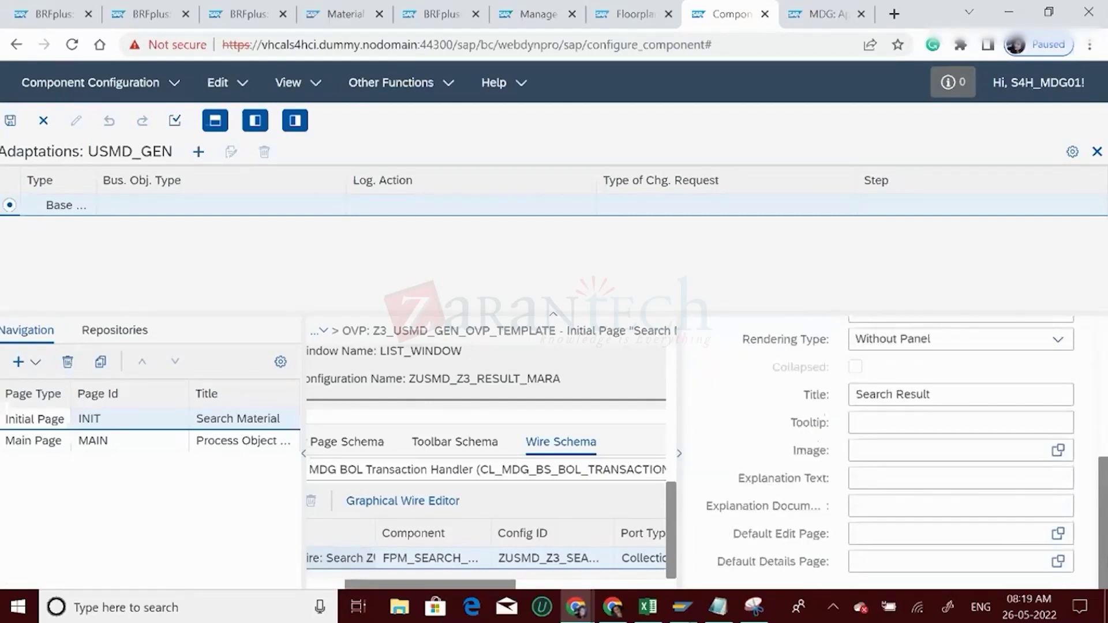
pyautogui.scroll(5, 958, 462)
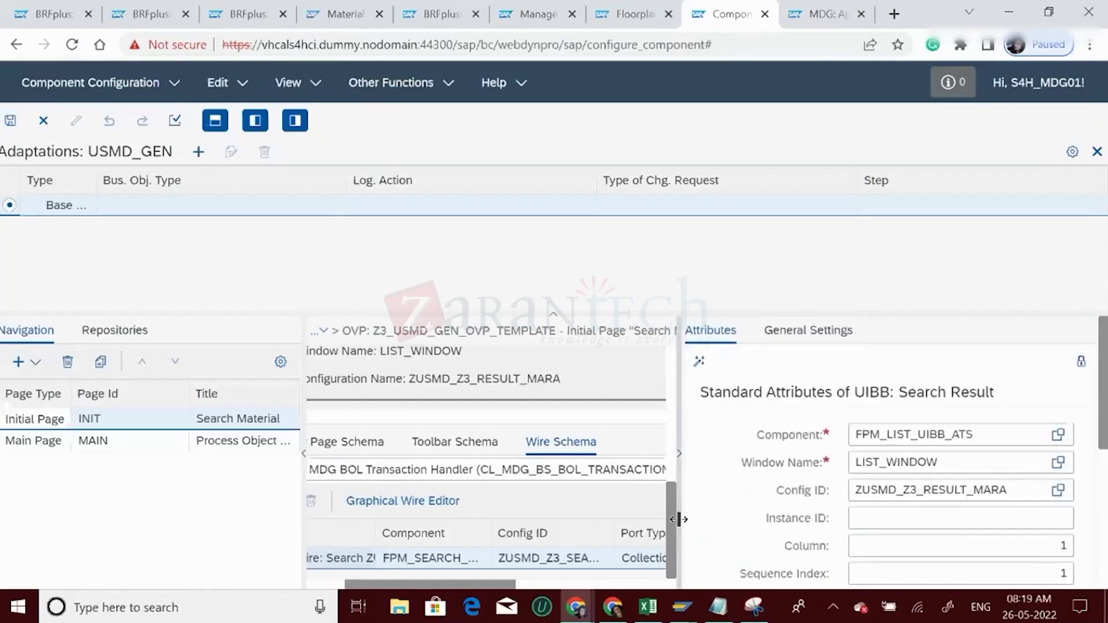
# - Review the standard attributes of the Search Result UIBB in the second section of the overview page schema, plus the general settings
pyautogui.moveTo(669, 525); pyautogui.dragTo(738, 607)
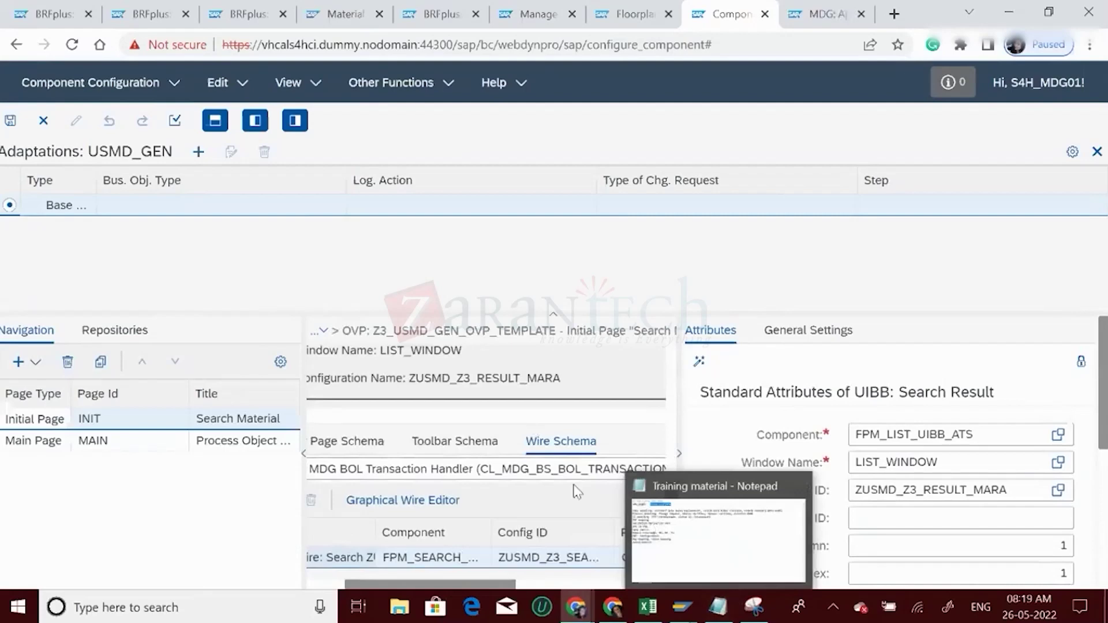
pyautogui.click(349, 448)
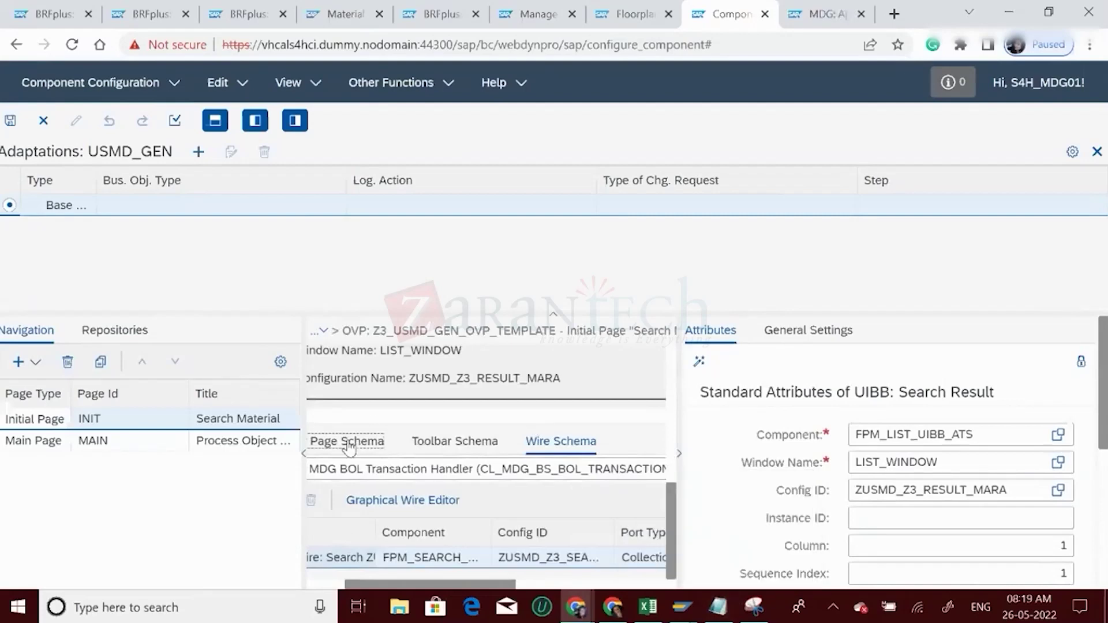
pyautogui.scroll(-1, 672, 575)
pyautogui.click(382, 540)
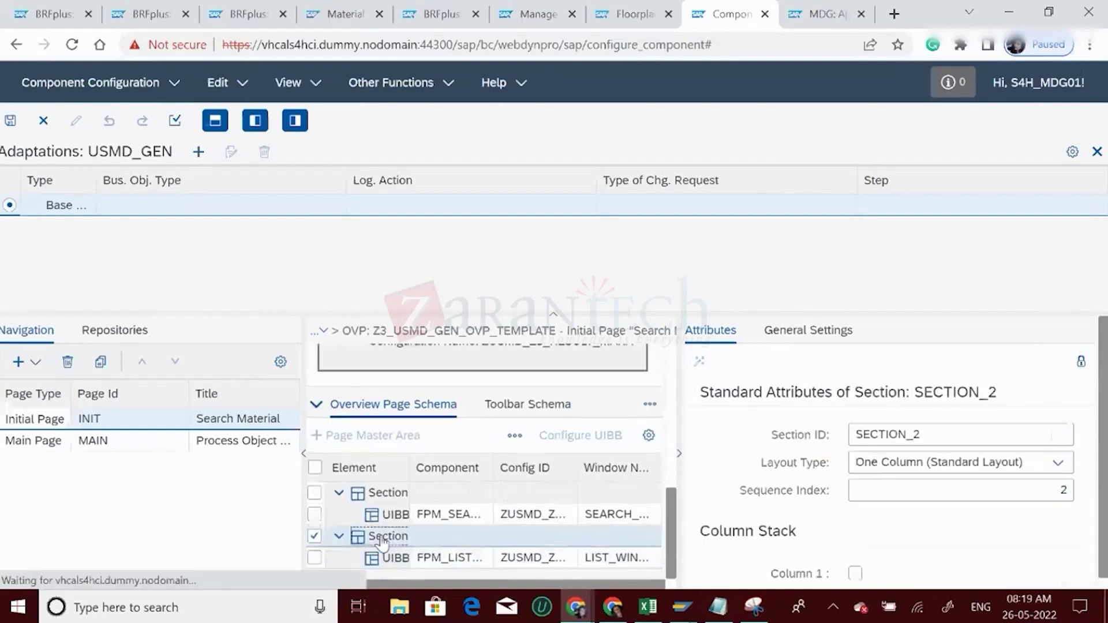
pyautogui.click(396, 559)
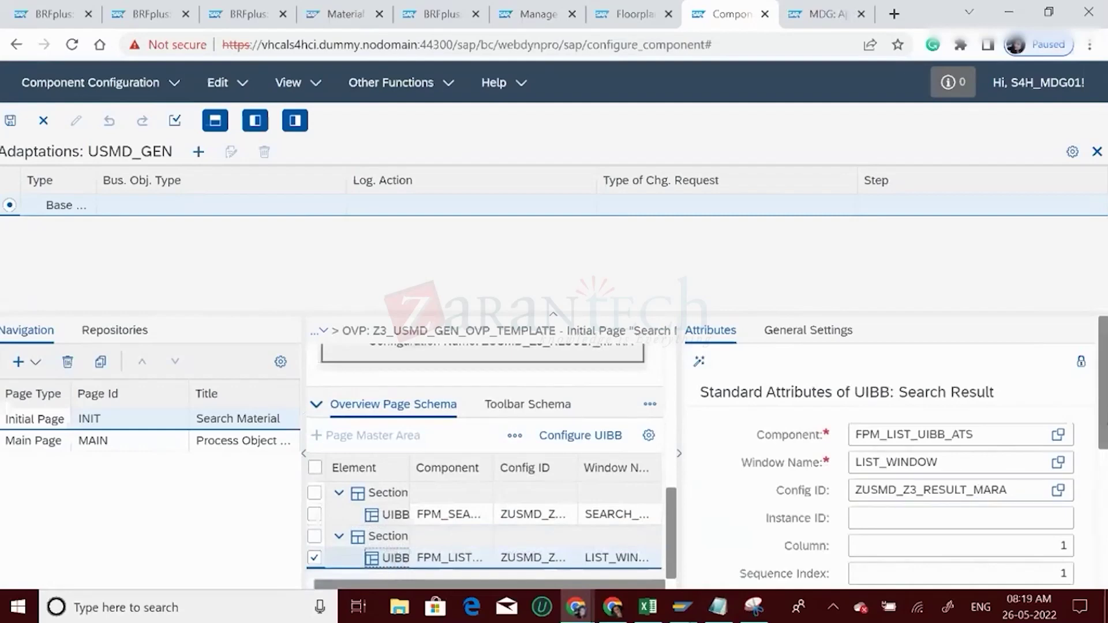
pyautogui.scroll(-1, 984, 487)
pyautogui.scroll(-4, 958, 456)
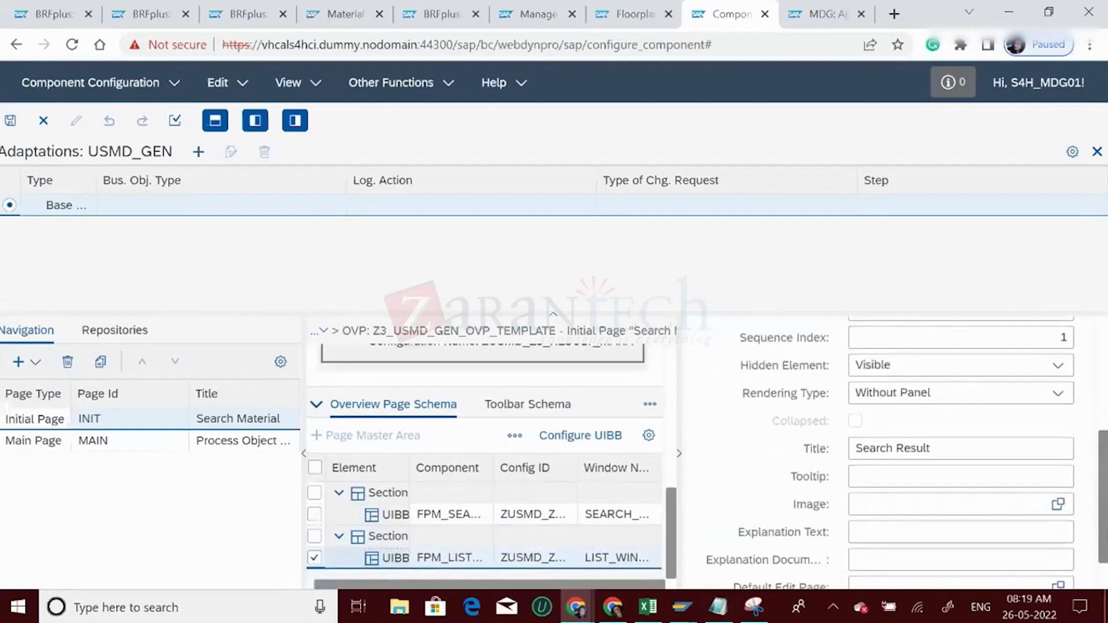
pyautogui.scroll(5, 756, 374)
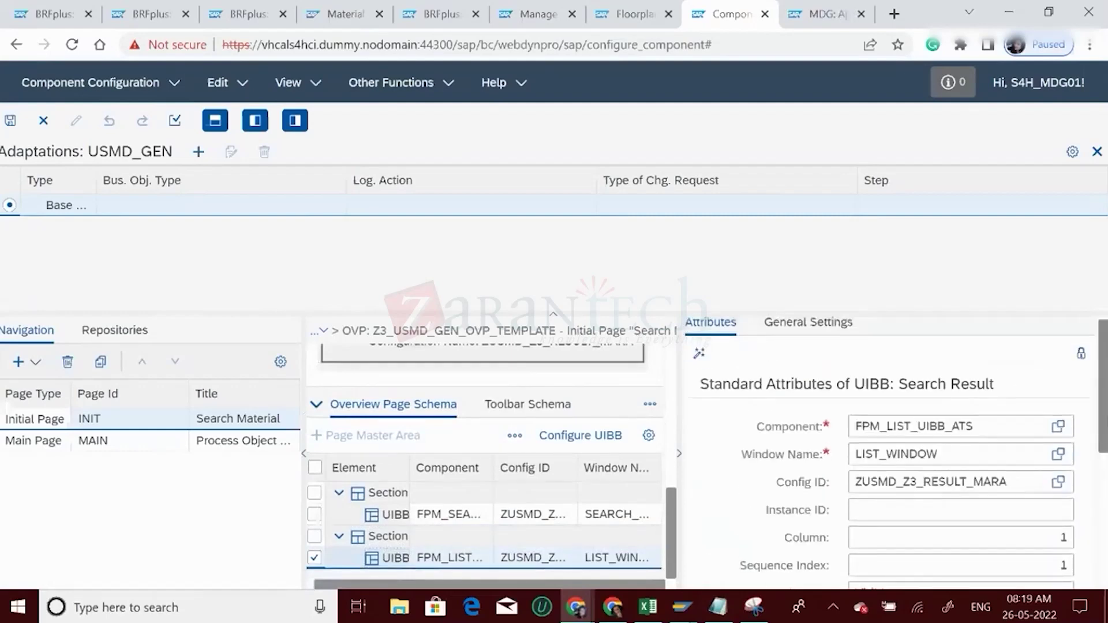
pyautogui.click(786, 328)
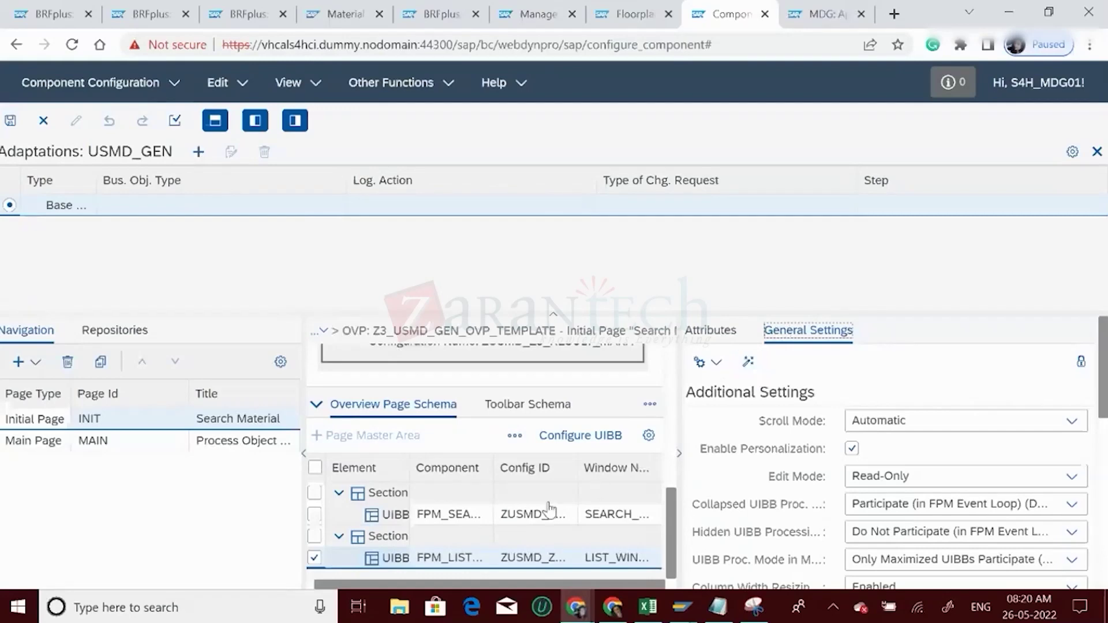
# - Check the Search MARA UIBB and the additional, message, classification and transient settings, and save the configuration
pyautogui.click(376, 519)
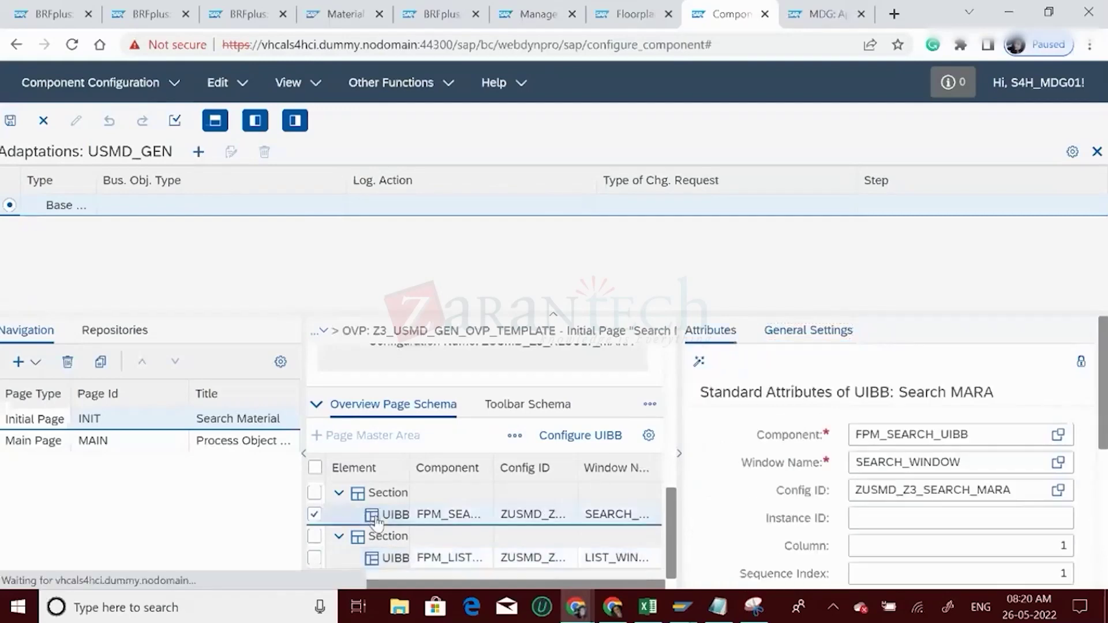
pyautogui.click(802, 340)
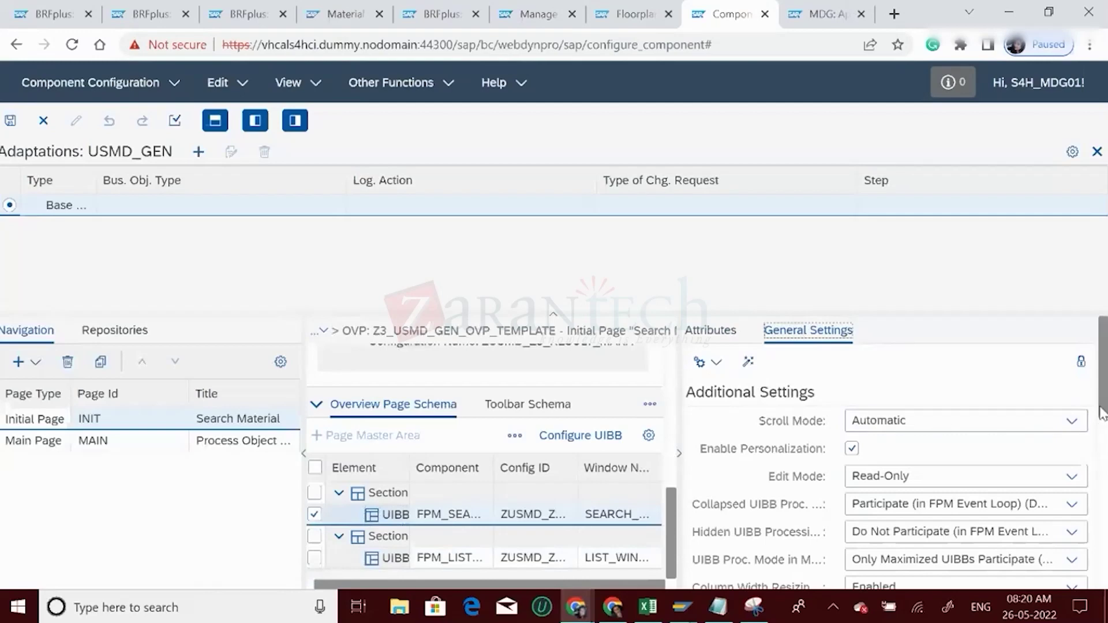
pyautogui.scroll(-3, 1102, 411)
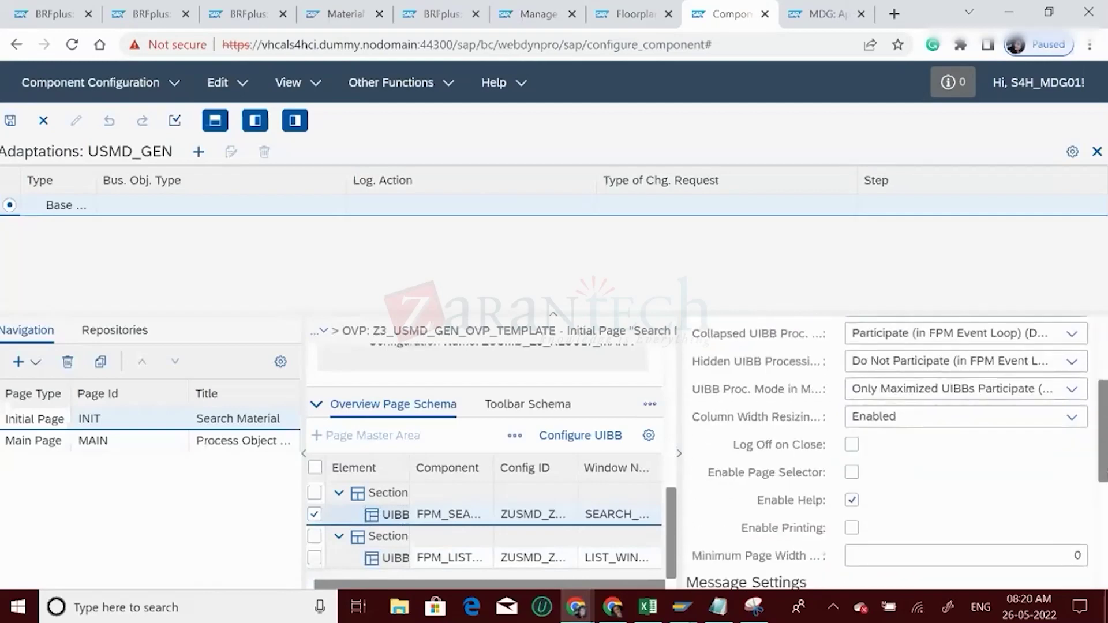
pyautogui.scroll(-5, 897, 453)
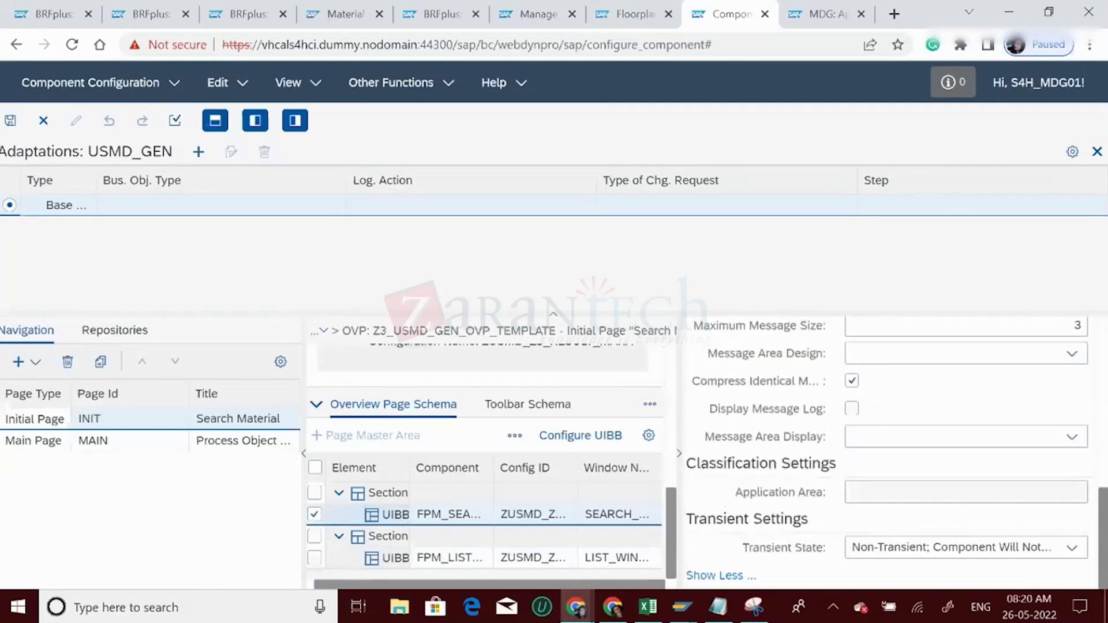
pyautogui.scroll(8, 889, 453)
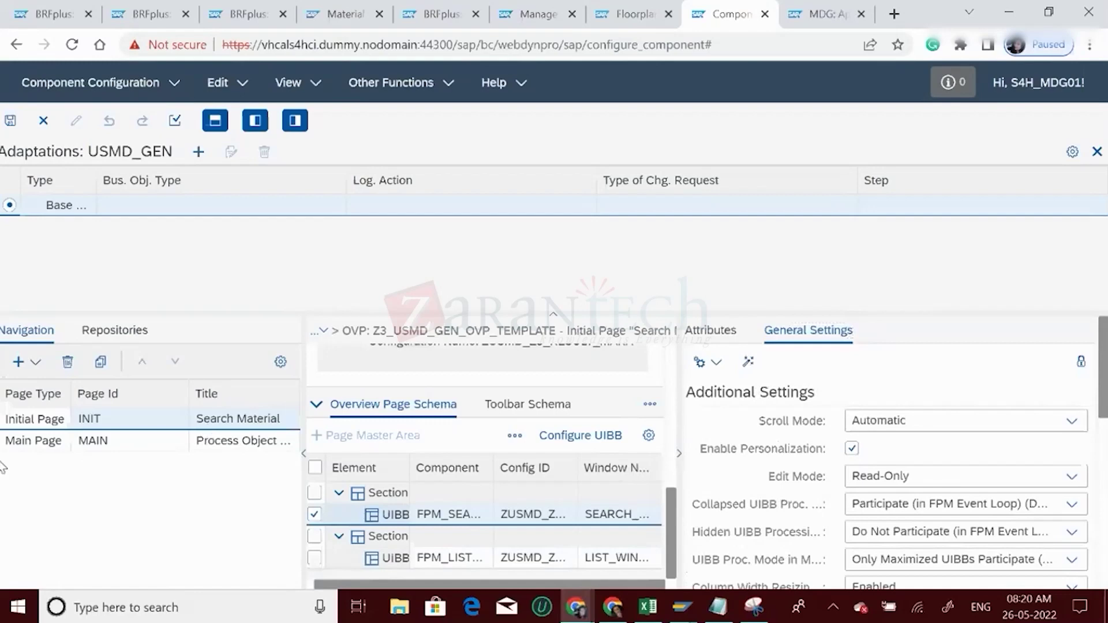
pyautogui.click(10, 120)
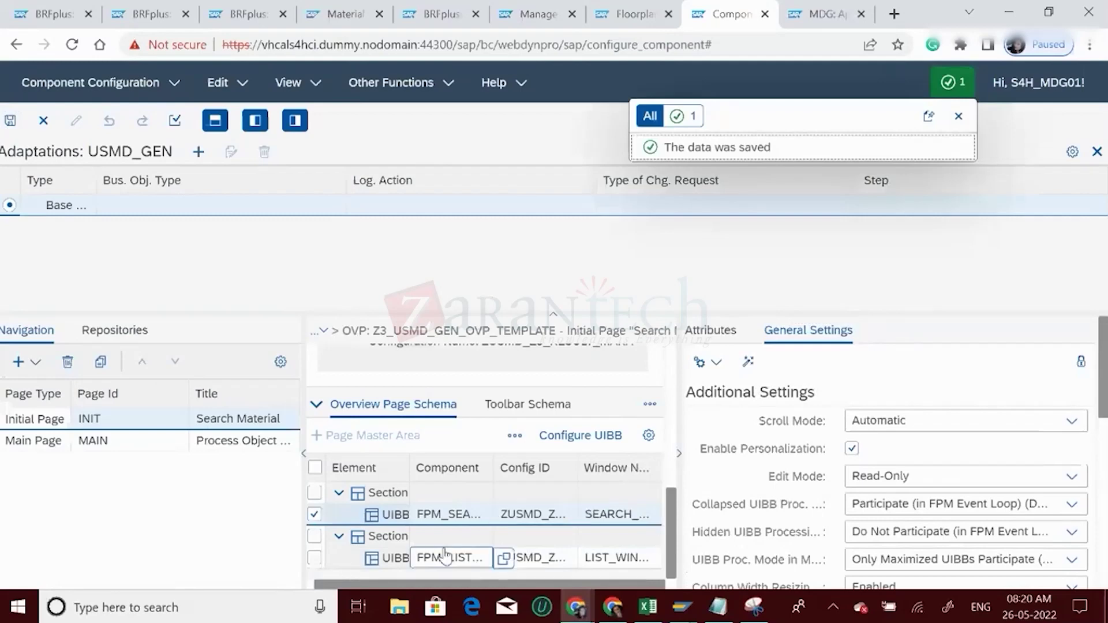
# - Delete SECTION_2 together with its search result list UIBB from the initial page's overview page schema
pyautogui.click(315, 537)
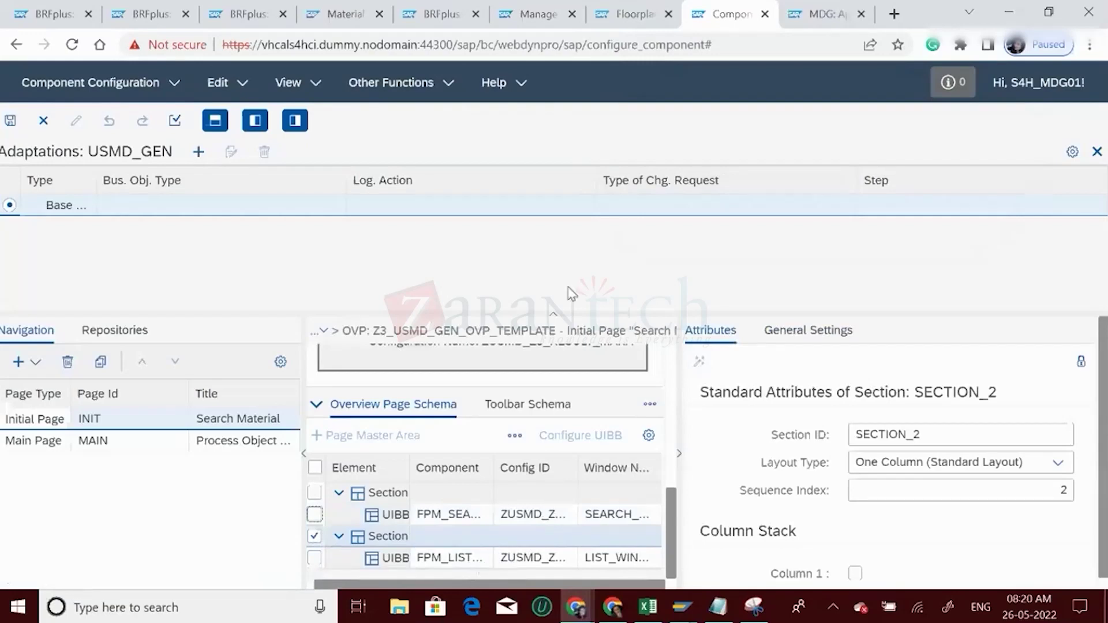
pyautogui.click(515, 435)
pyautogui.click(399, 355)
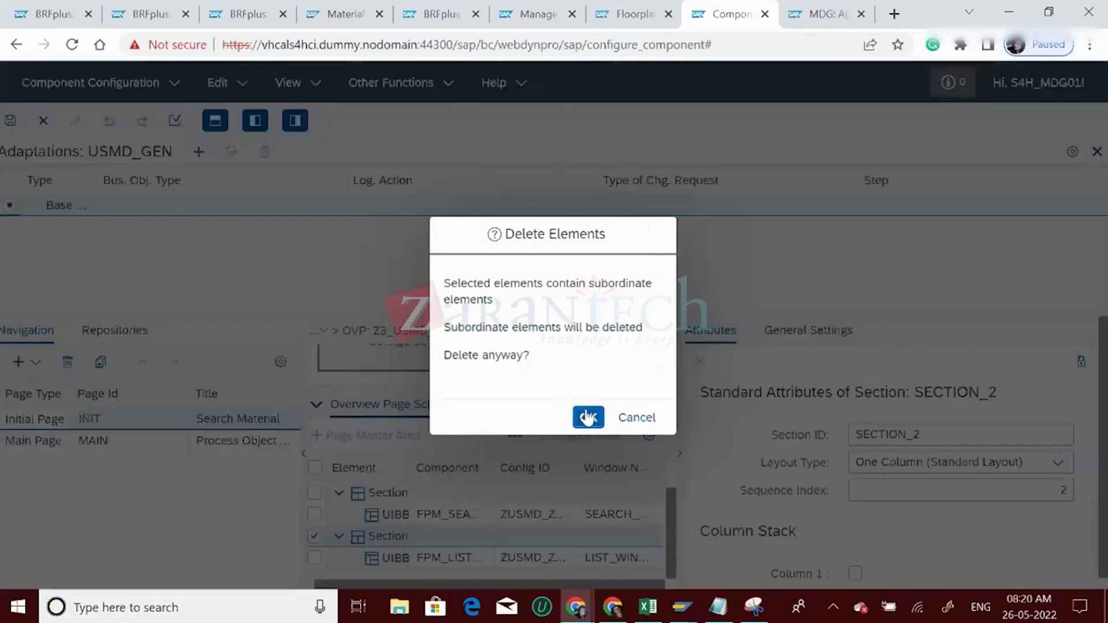
pyautogui.click(588, 417)
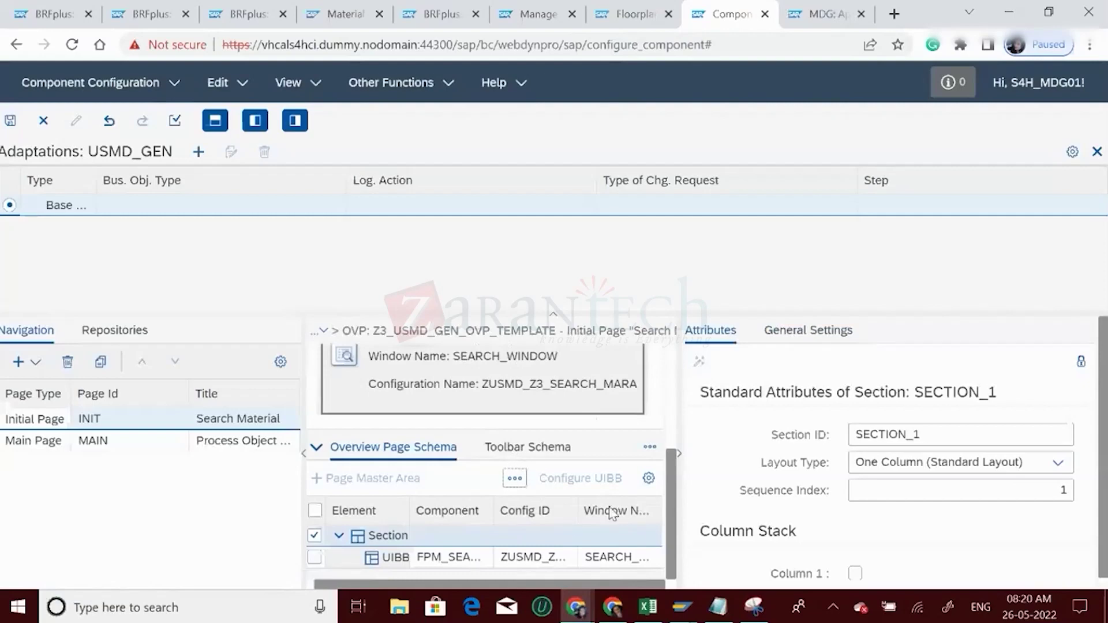
# - Delete the search wire ZUSMD_Z3_SEARCH_MARA from the initial page's wire schema and save the configuration
pyautogui.click(670, 433)
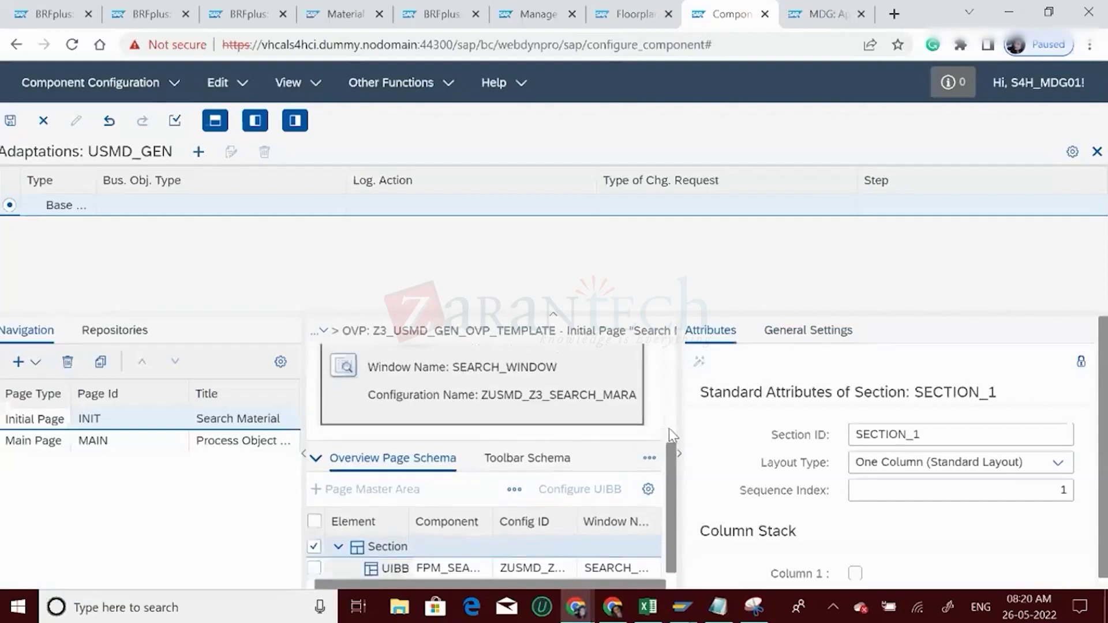
pyautogui.click(669, 429)
pyautogui.scroll(-3, 537, 516)
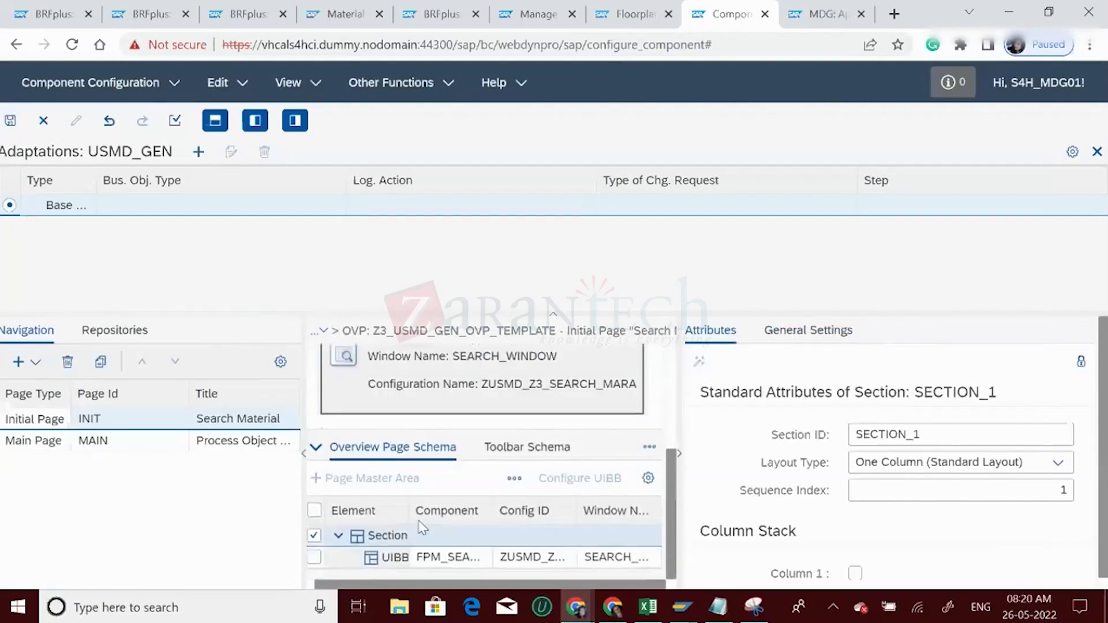
pyautogui.click(315, 557)
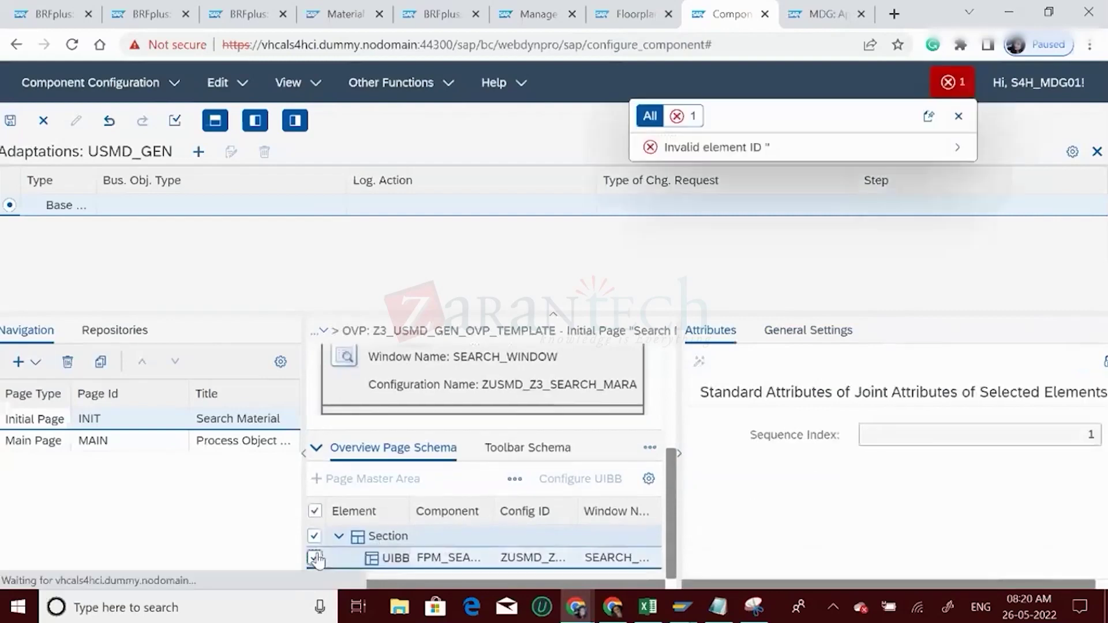
pyautogui.click(315, 537)
pyautogui.click(650, 449)
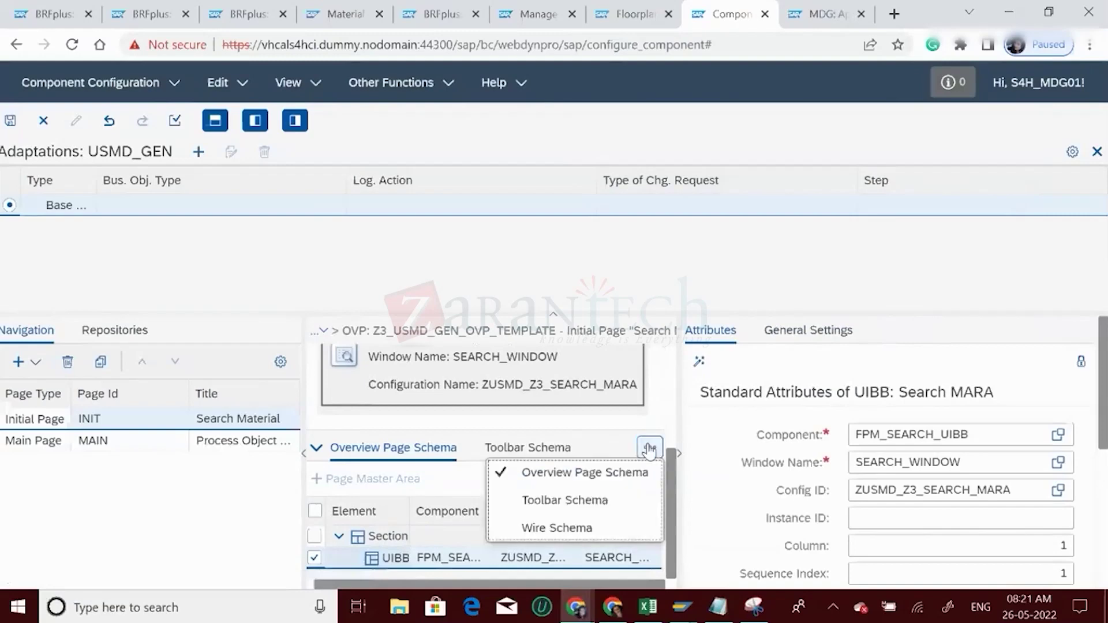
pyautogui.click(571, 542)
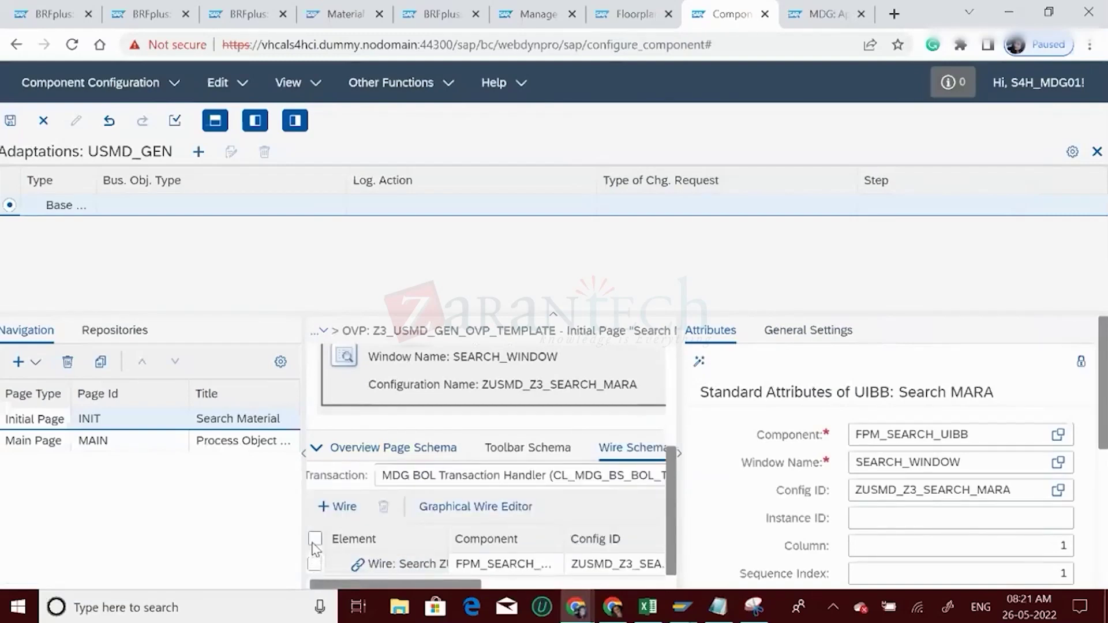
pyautogui.click(315, 565)
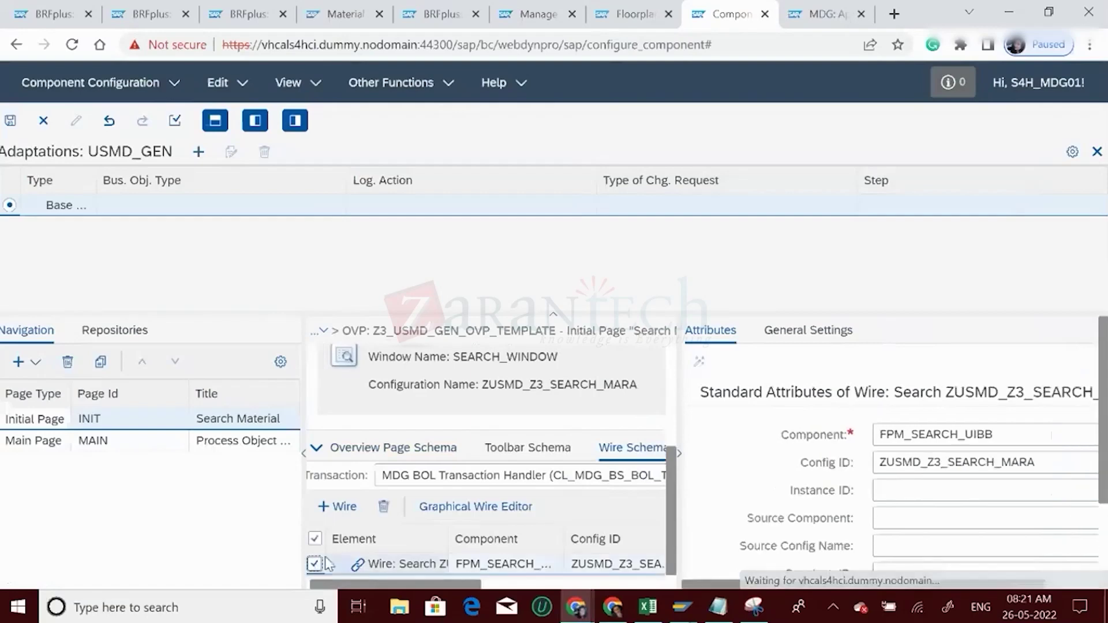
pyautogui.click(384, 508)
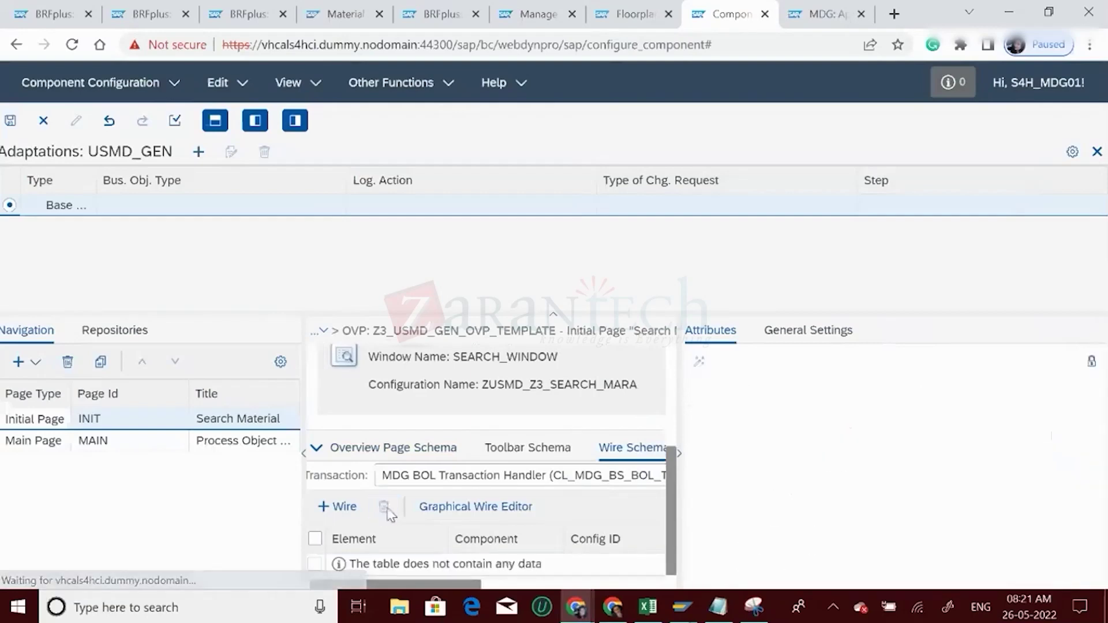
pyautogui.click(11, 121)
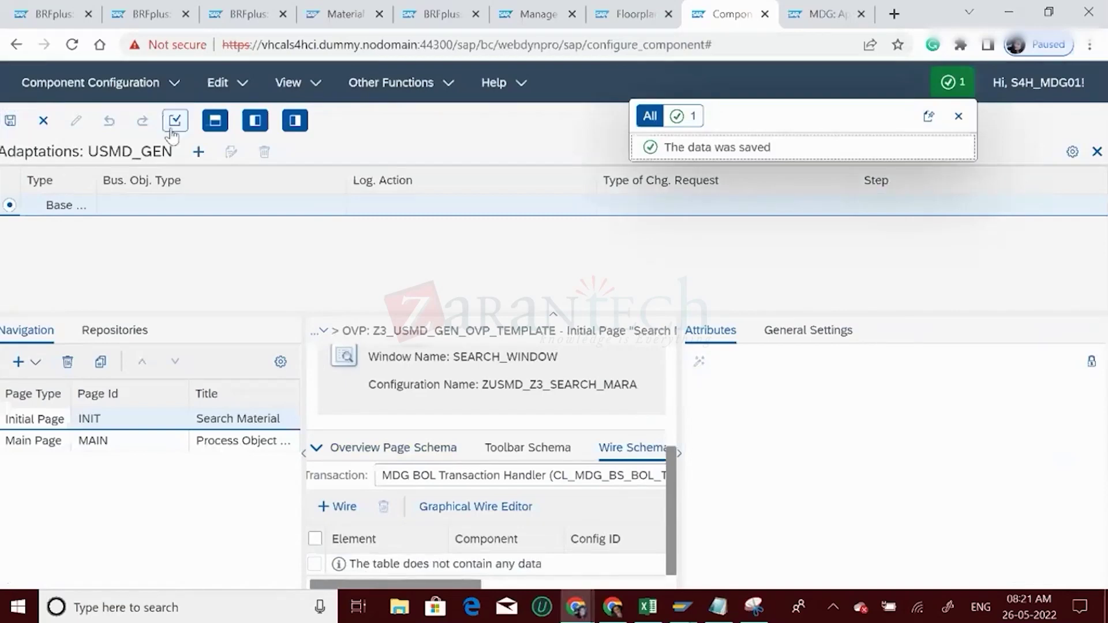
# - Test the saved configuration and examine the filters available for adaptation on the Search Material page
pyautogui.click(245, 85)
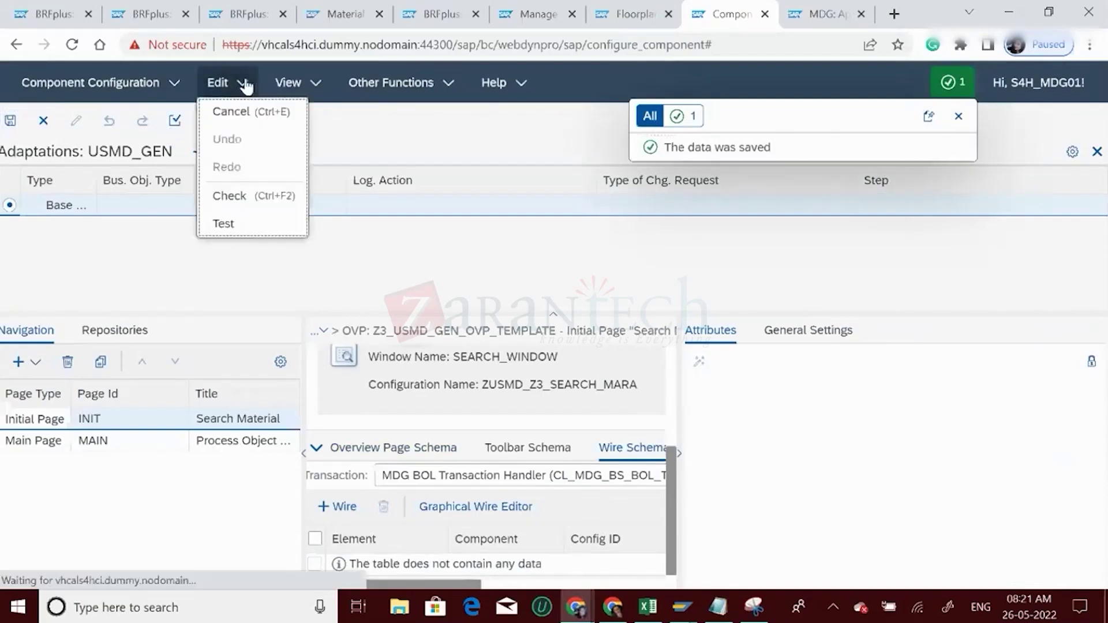
pyautogui.click(226, 220)
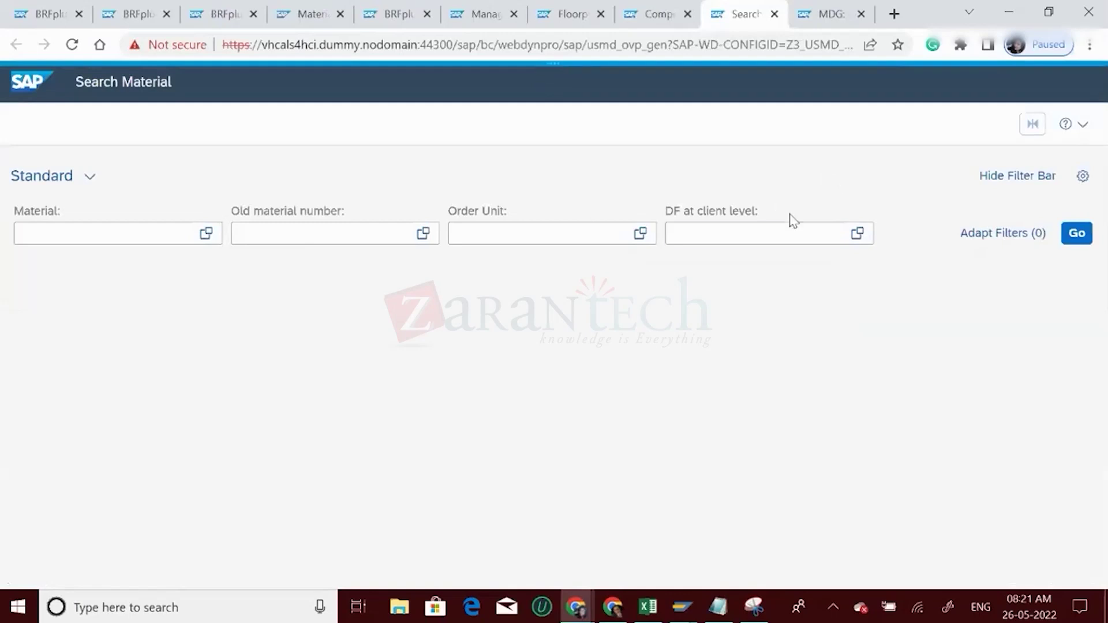
pyautogui.click(1000, 240)
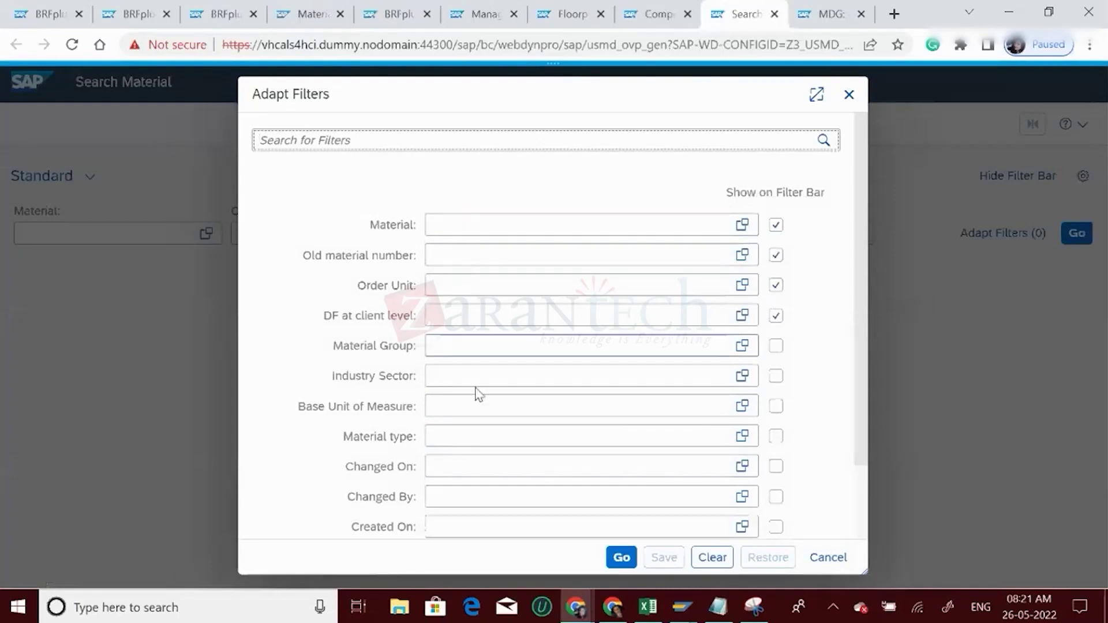
pyautogui.click(848, 94)
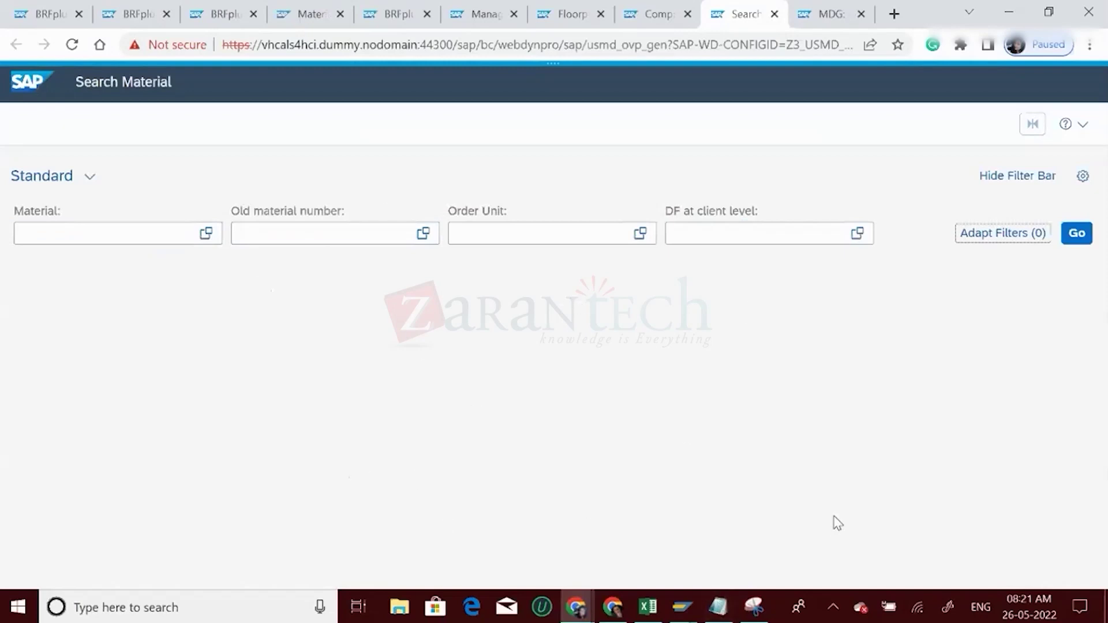
# - Close the Search Material test page and the older MDG test page to return to the component configuration
pyautogui.click(654, 8)
pyautogui.click(725, 12)
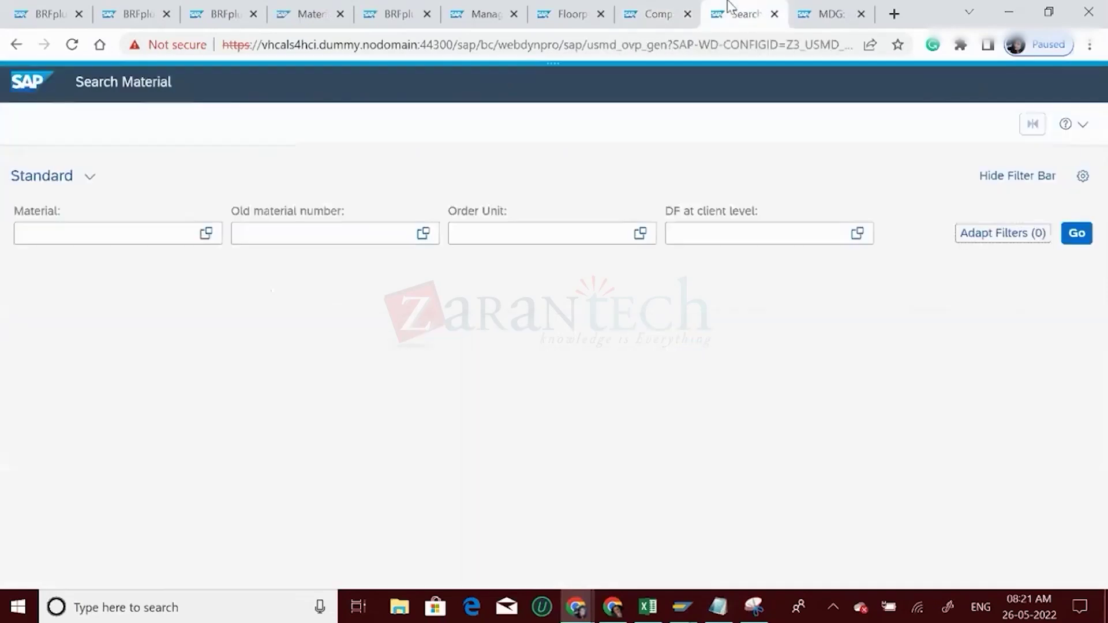
pyautogui.click(775, 14)
pyautogui.click(775, 14)
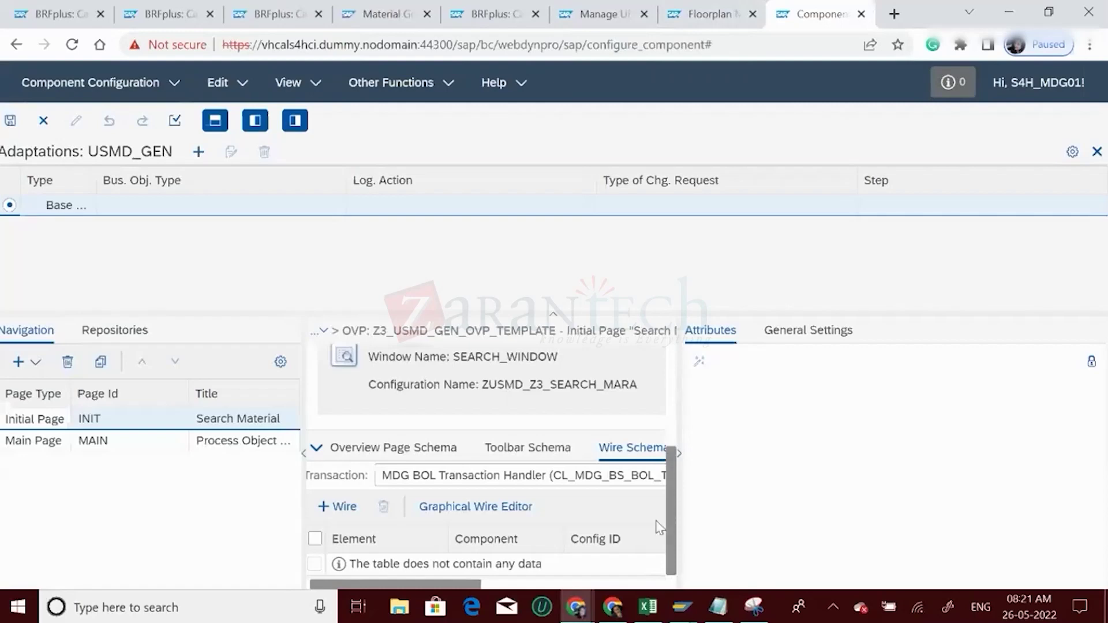
# - Add a new section below the existing search section in the initial page's overview page schema
pyautogui.moveTo(668, 515); pyautogui.dragTo(684, 587)
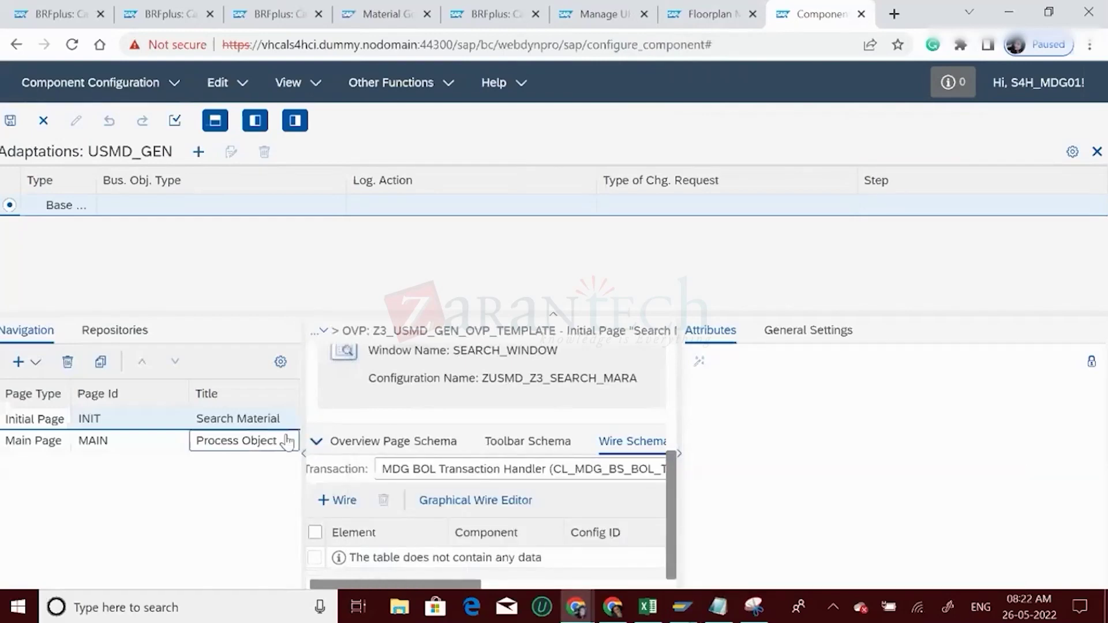
pyautogui.click(397, 446)
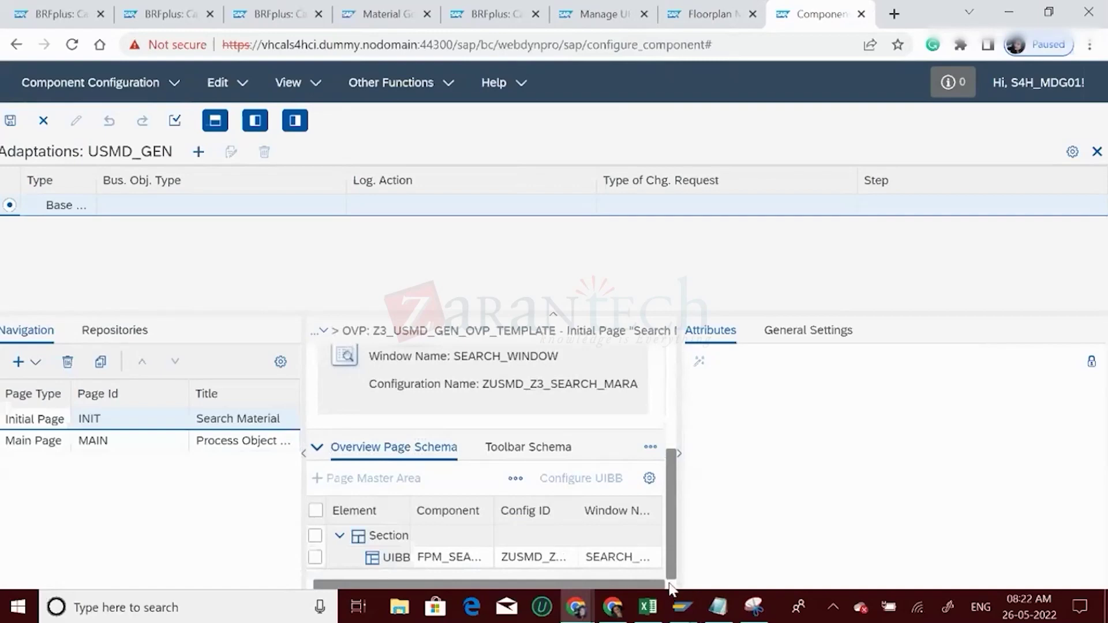
pyautogui.click(320, 533)
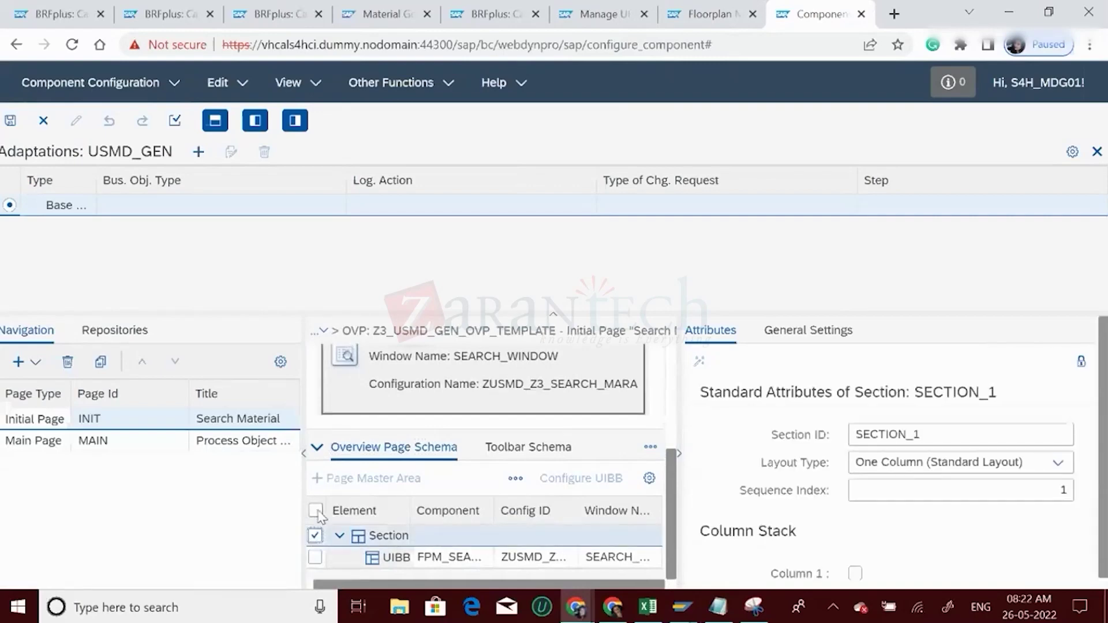
pyautogui.click(316, 511)
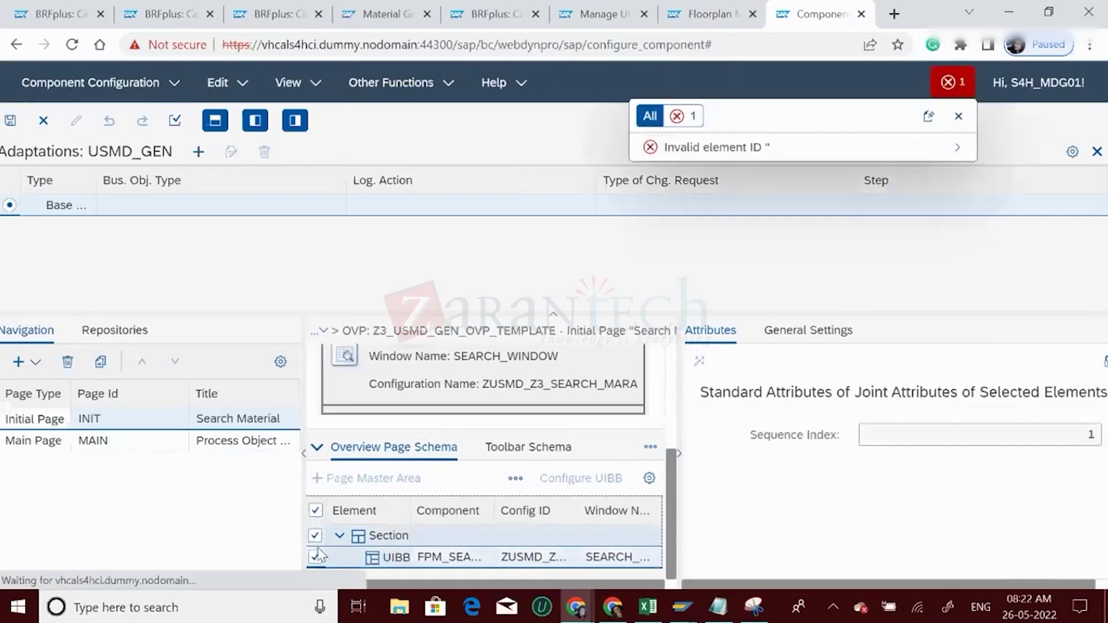
pyautogui.click(314, 537)
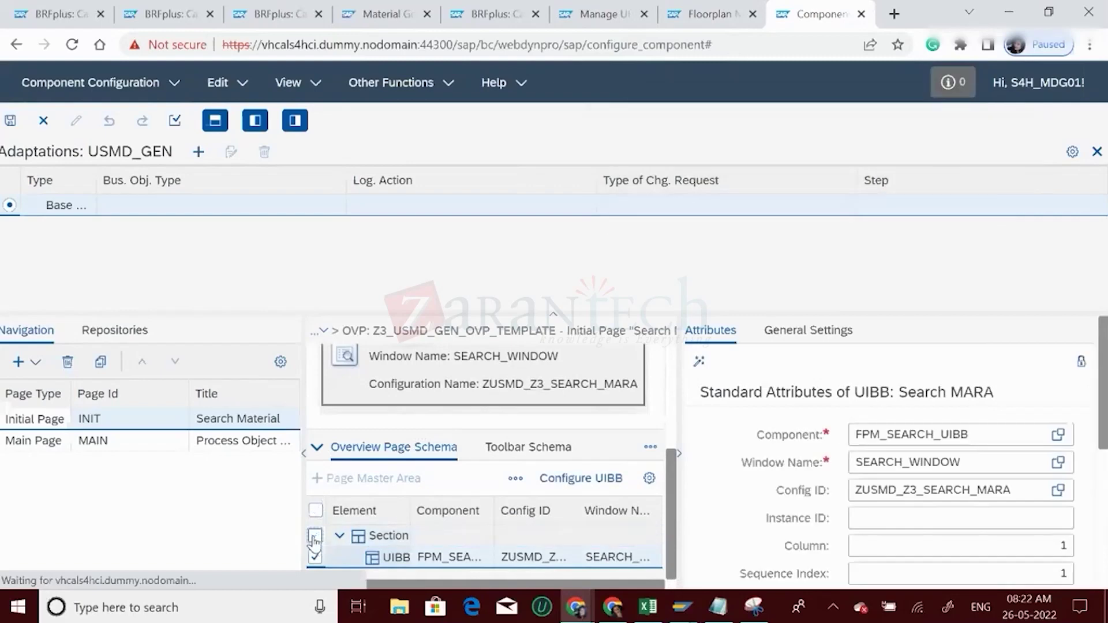
pyautogui.click(315, 558)
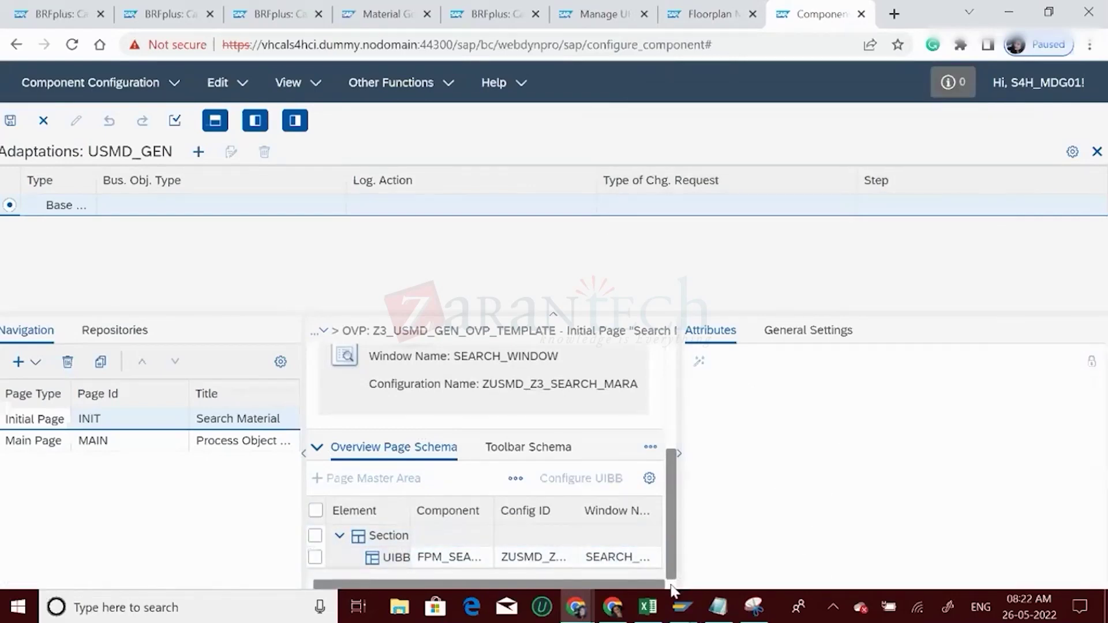
pyautogui.click(516, 479)
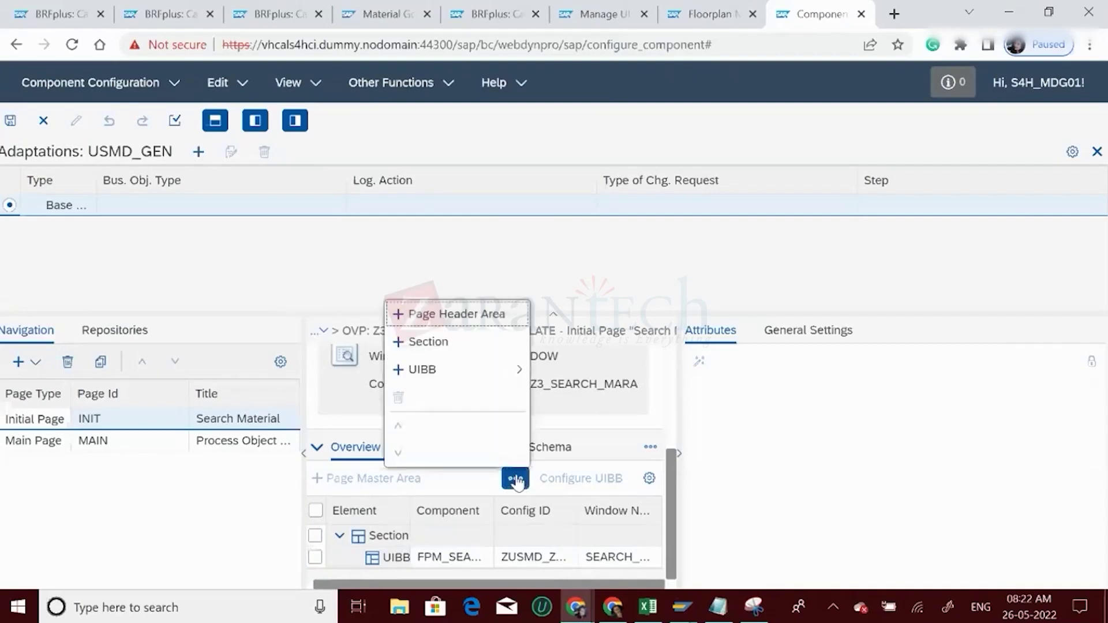
pyautogui.click(463, 346)
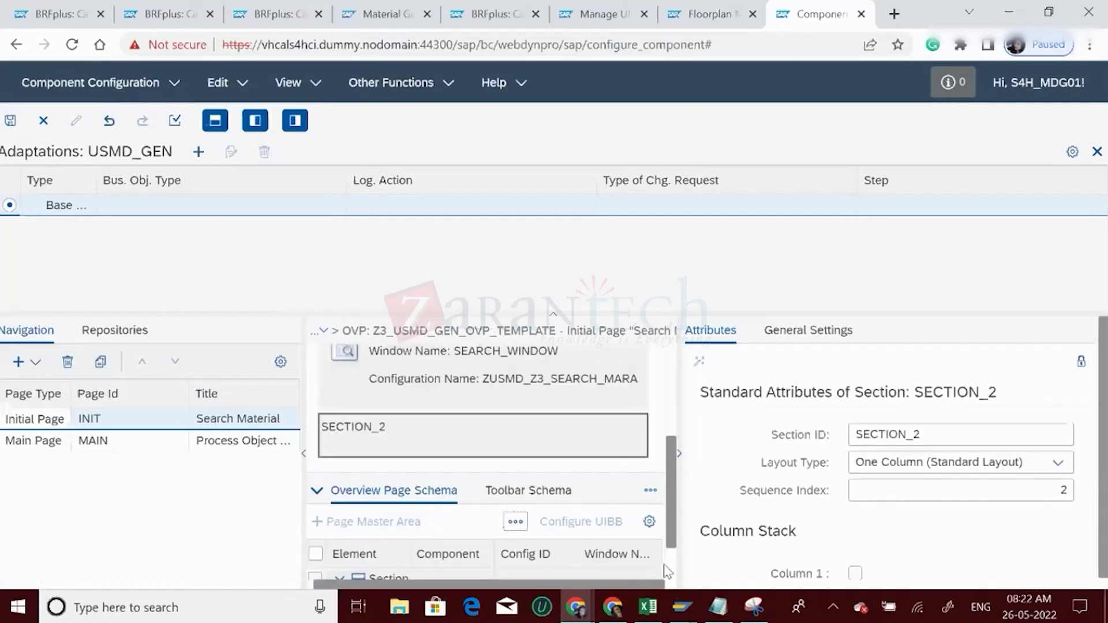
# - Add a List Component UIBB to SECTION_2 of the initial page
pyautogui.scroll(-2, 674, 578)
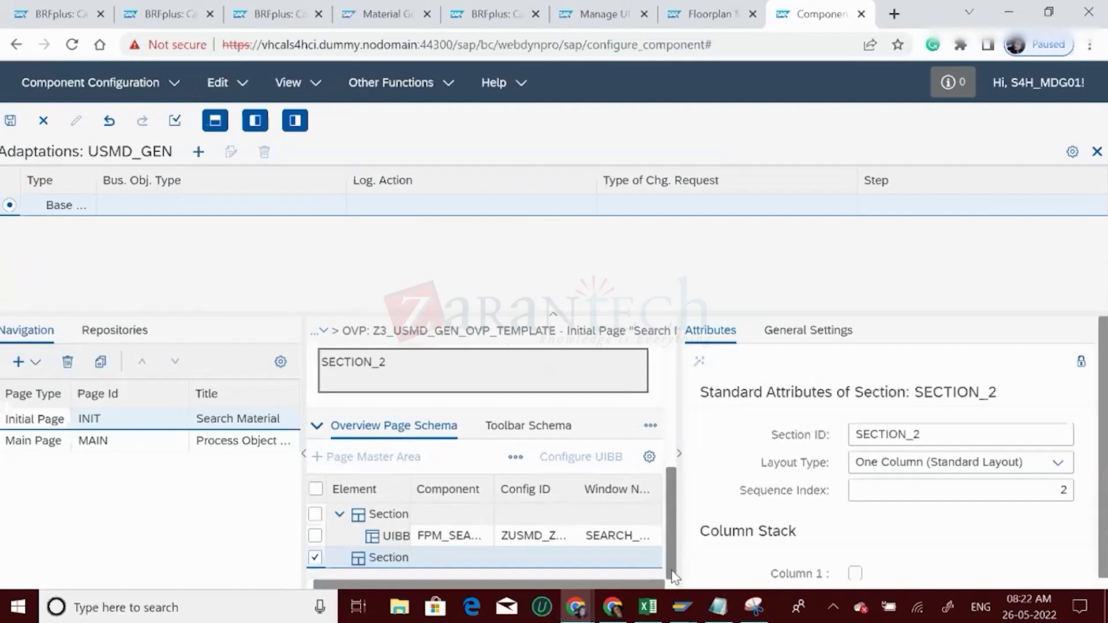
pyautogui.click(515, 457)
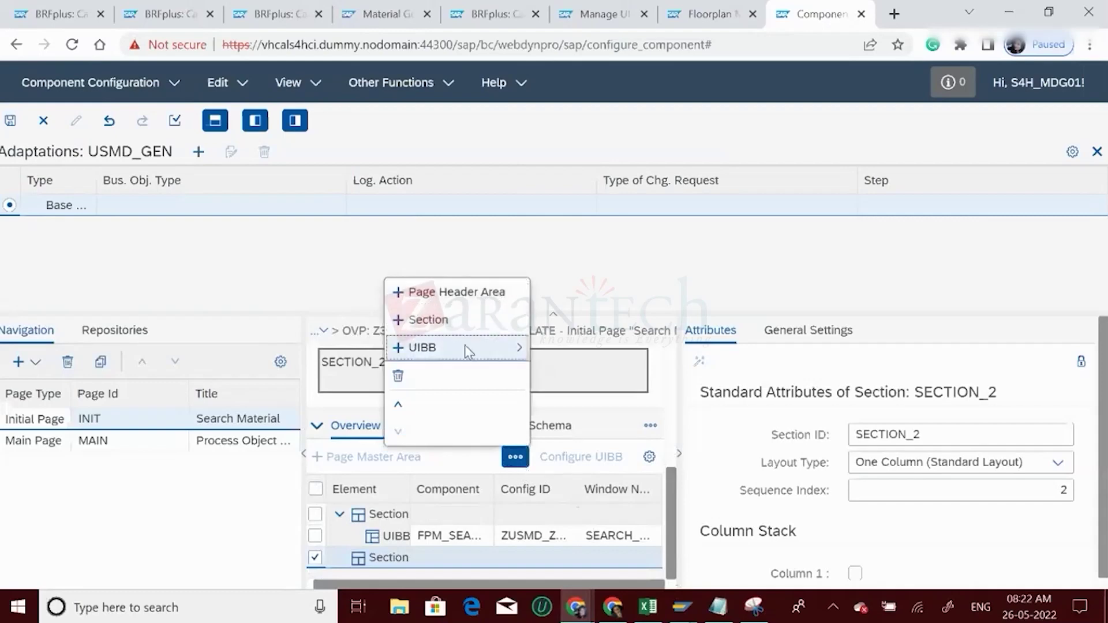
pyautogui.moveTo(465, 346)
pyautogui.moveTo(611, 343)
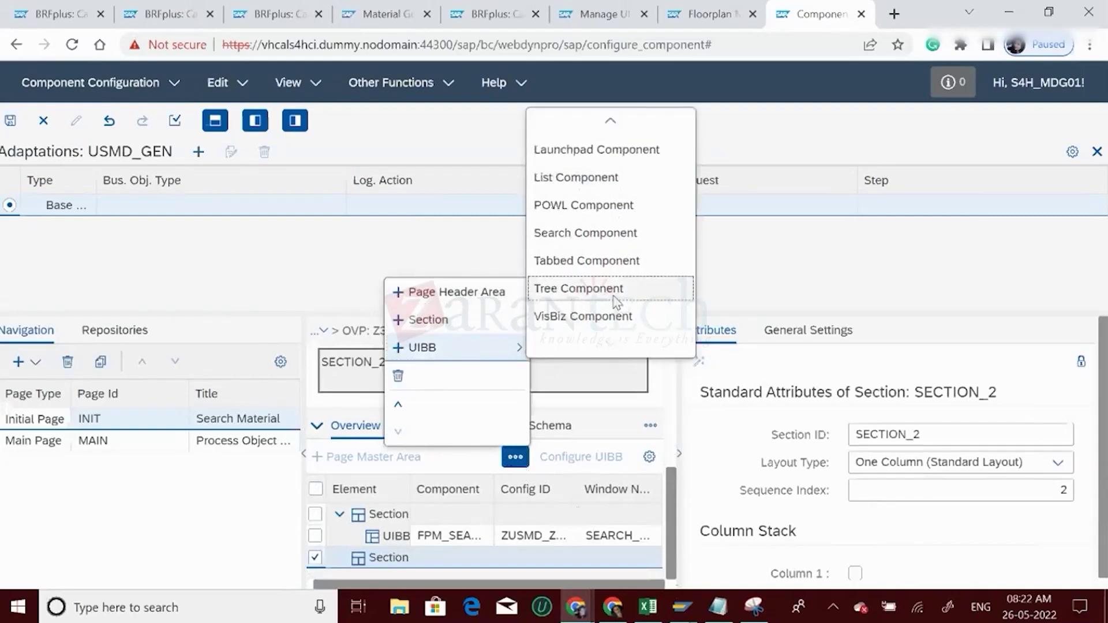
pyautogui.click(580, 184)
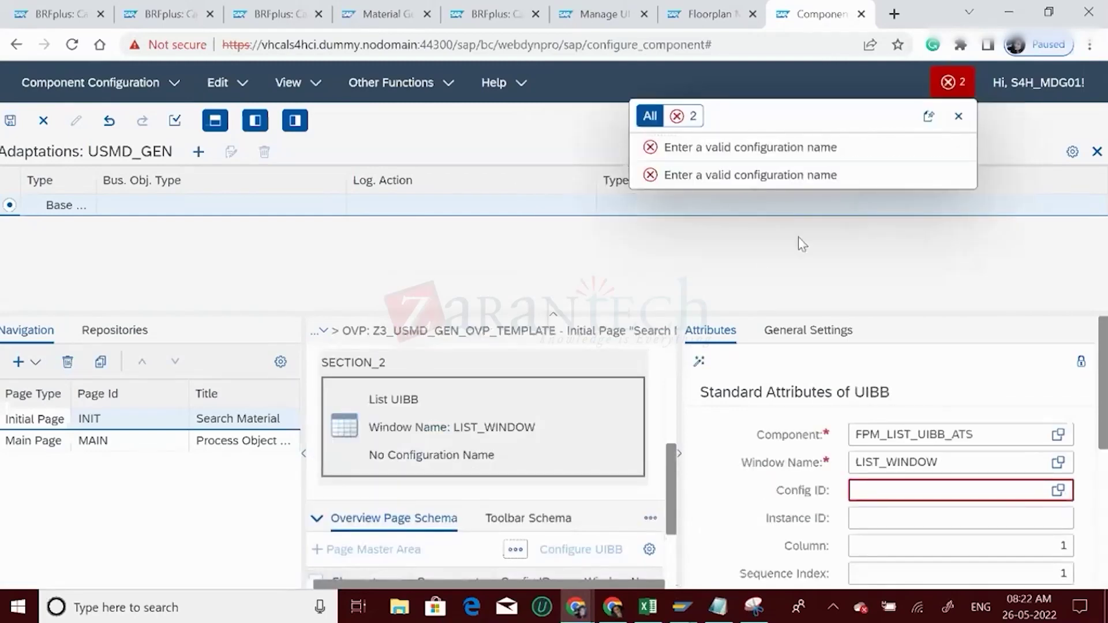
# - Set the config ID of the new list UIBB to ZUSMD_Z3_RESULT_MARA1
pyautogui.moveTo(1106, 362); pyautogui.dragTo(1105, 502)
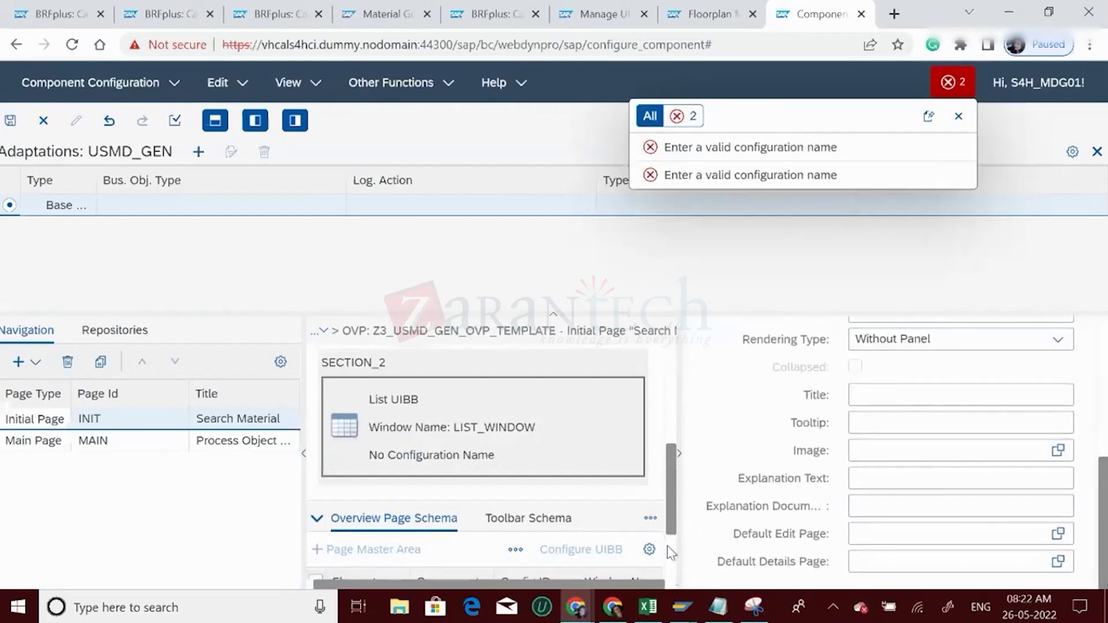
pyautogui.scroll(-2, 667, 546)
pyautogui.click(503, 562)
pyautogui.write('Z')
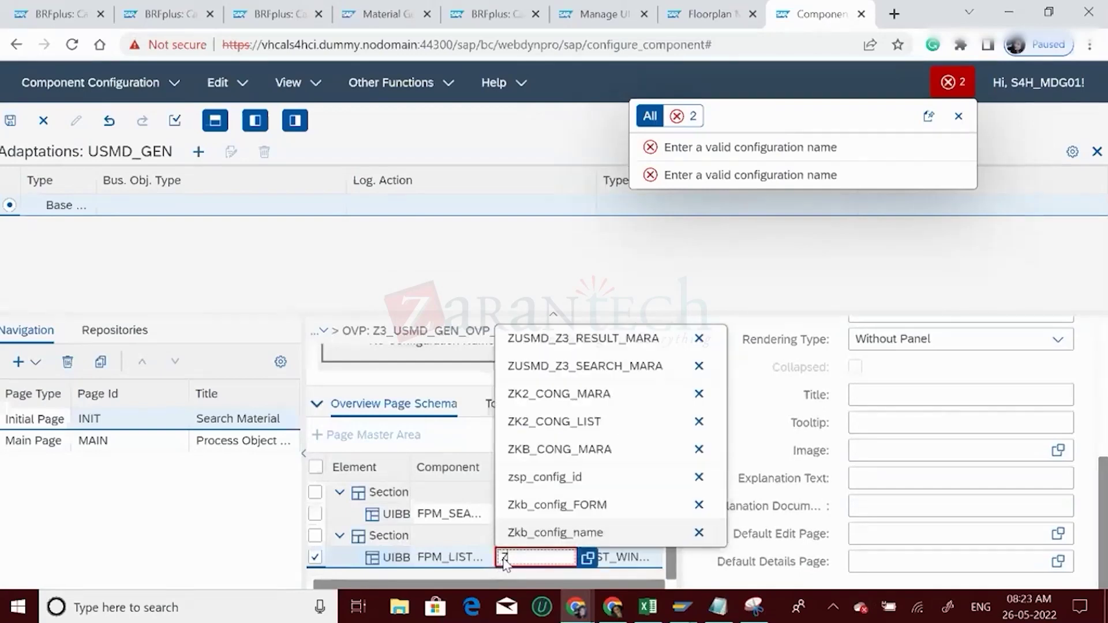
pyautogui.click(590, 339)
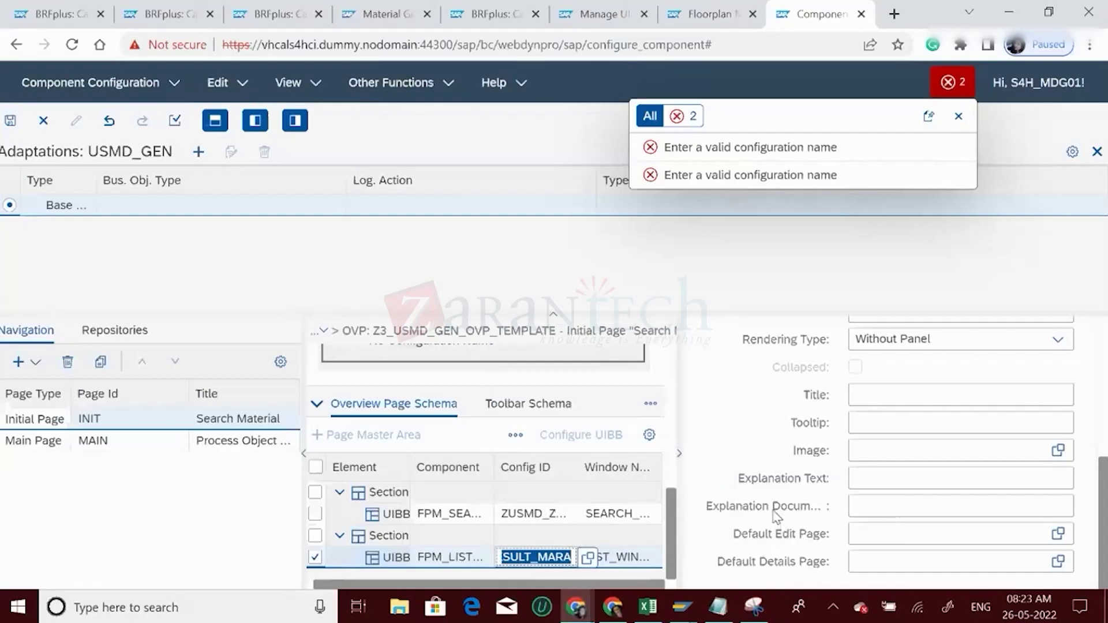
pyautogui.press('Return')
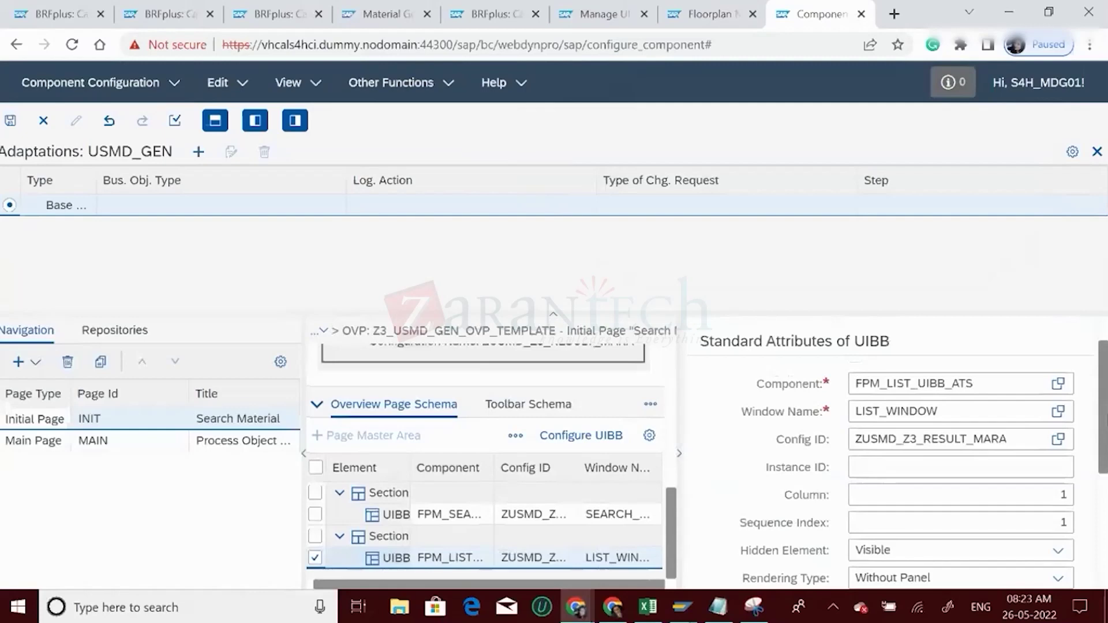
pyautogui.click(1012, 441)
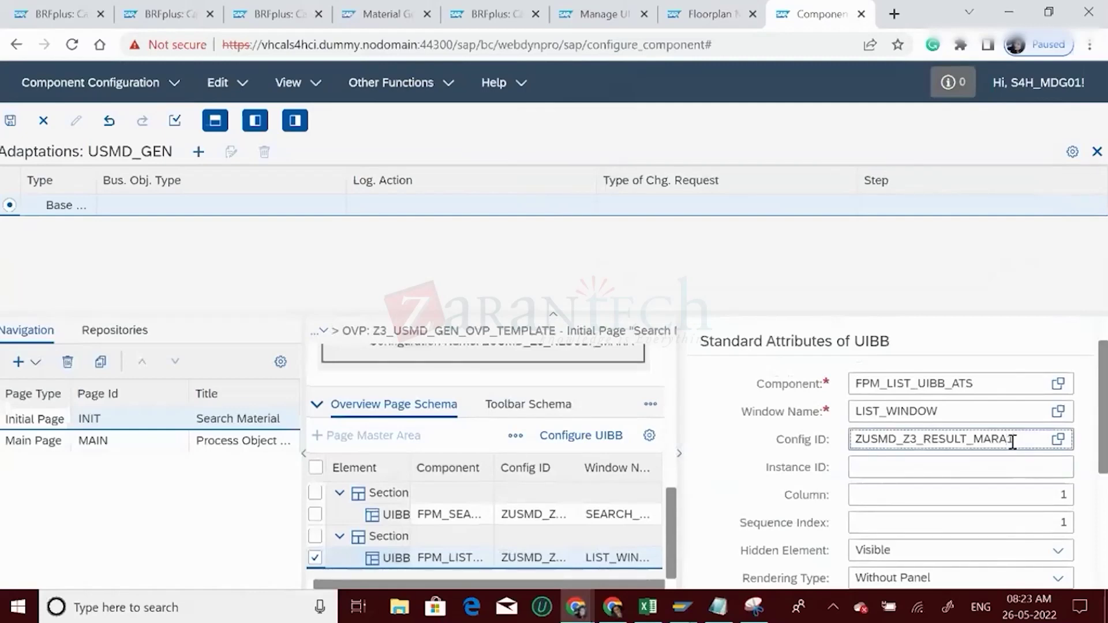
pyautogui.write('1')
pyautogui.press('Return')
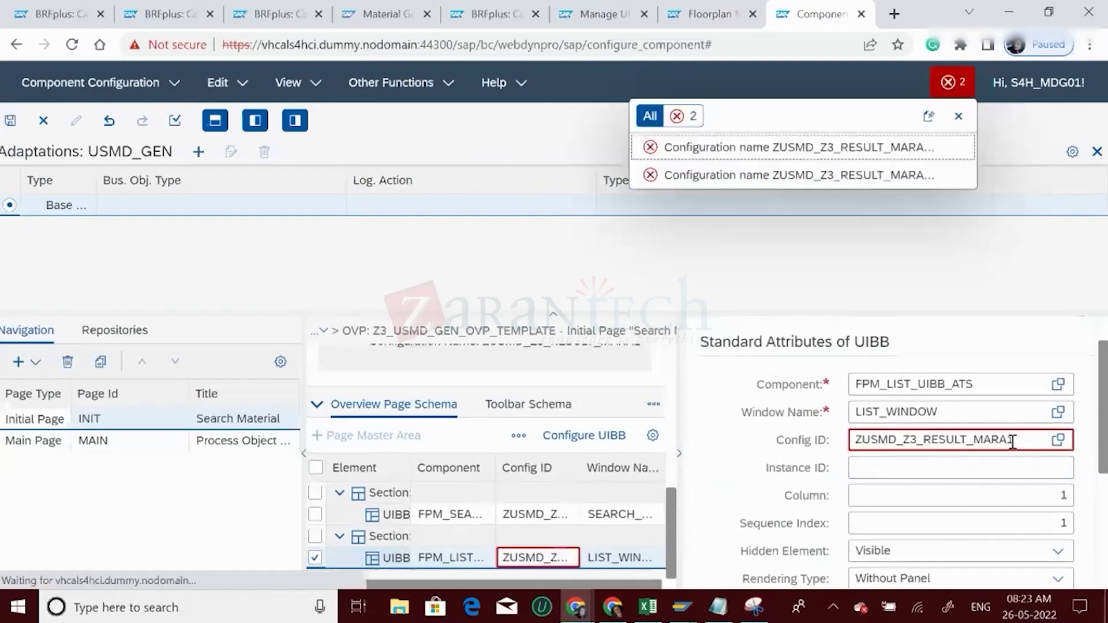
# - Title the list UIBB "Result MARA" and save the overview page configuration
pyautogui.scroll(-5, 924, 433)
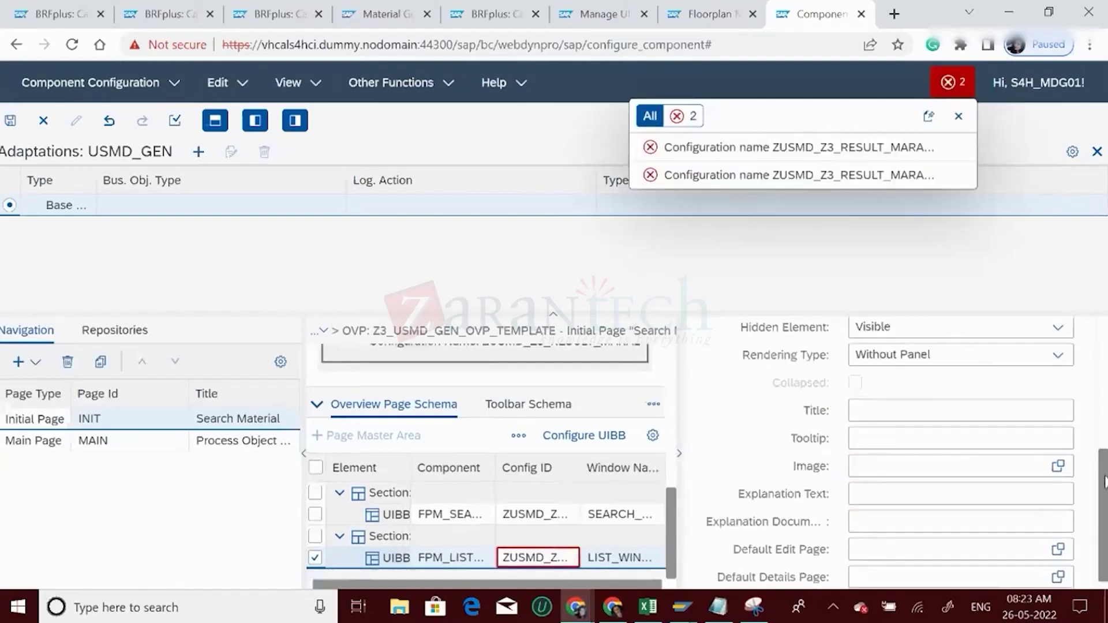
pyautogui.click(910, 390)
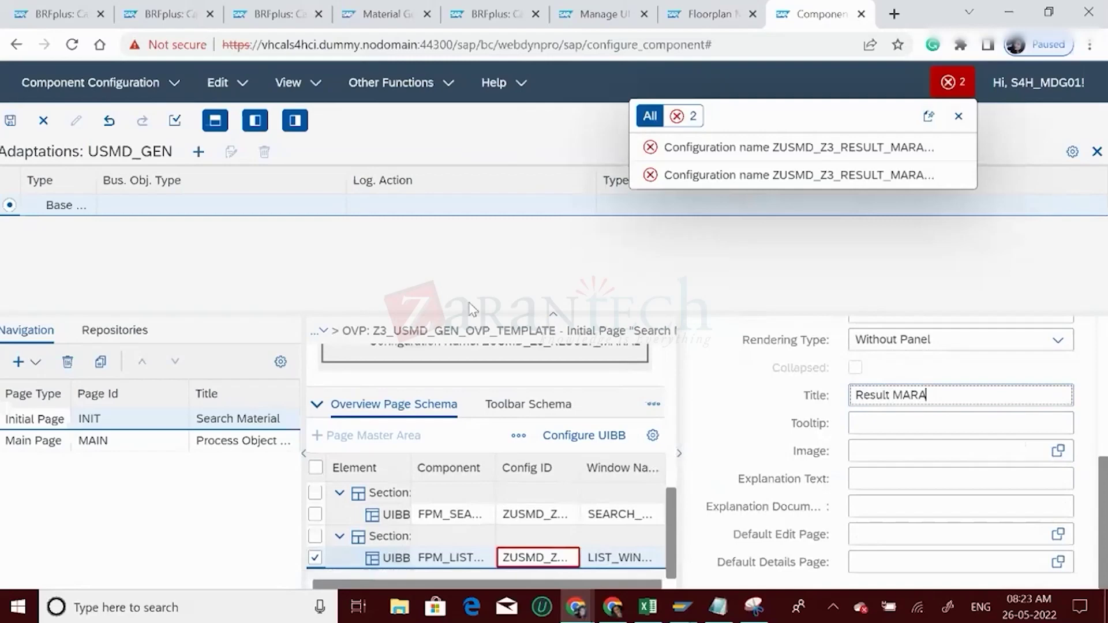
pyautogui.click(10, 121)
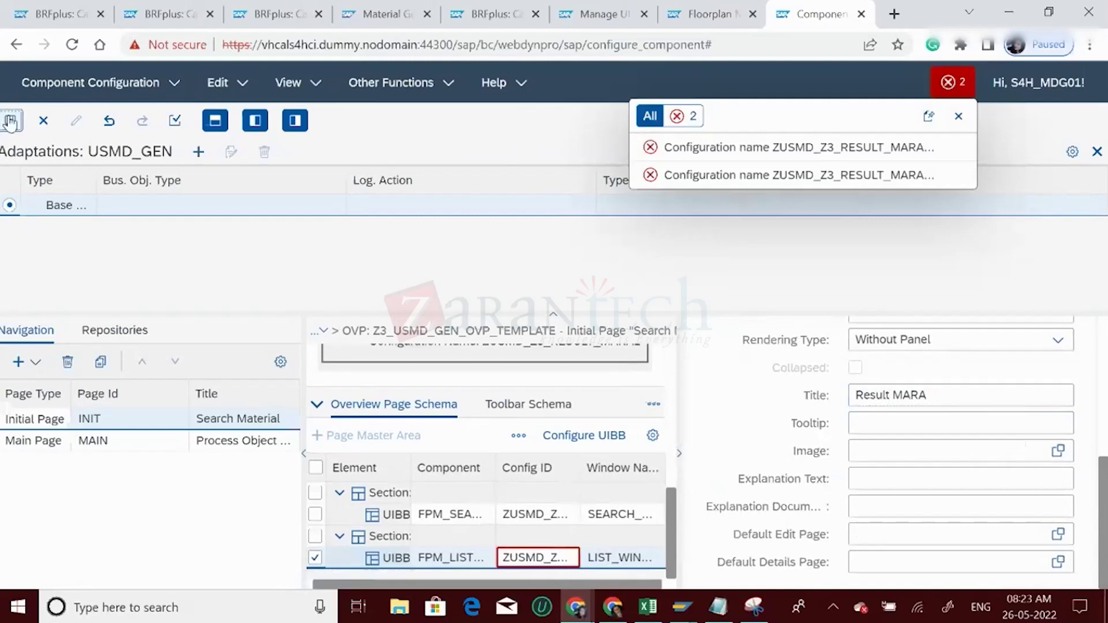
# - Open the list UIBB for configuration and create ZUSMD_Z3_RESULT_MARA1 with the description "Result mara"
pyautogui.click(584, 435)
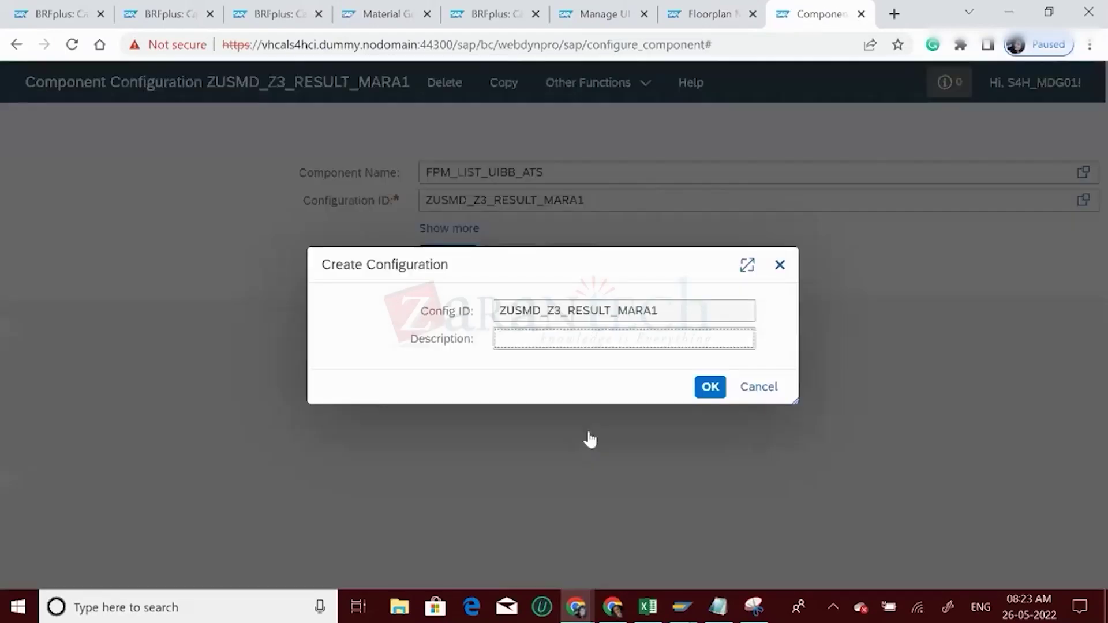
pyautogui.write('Result mara')
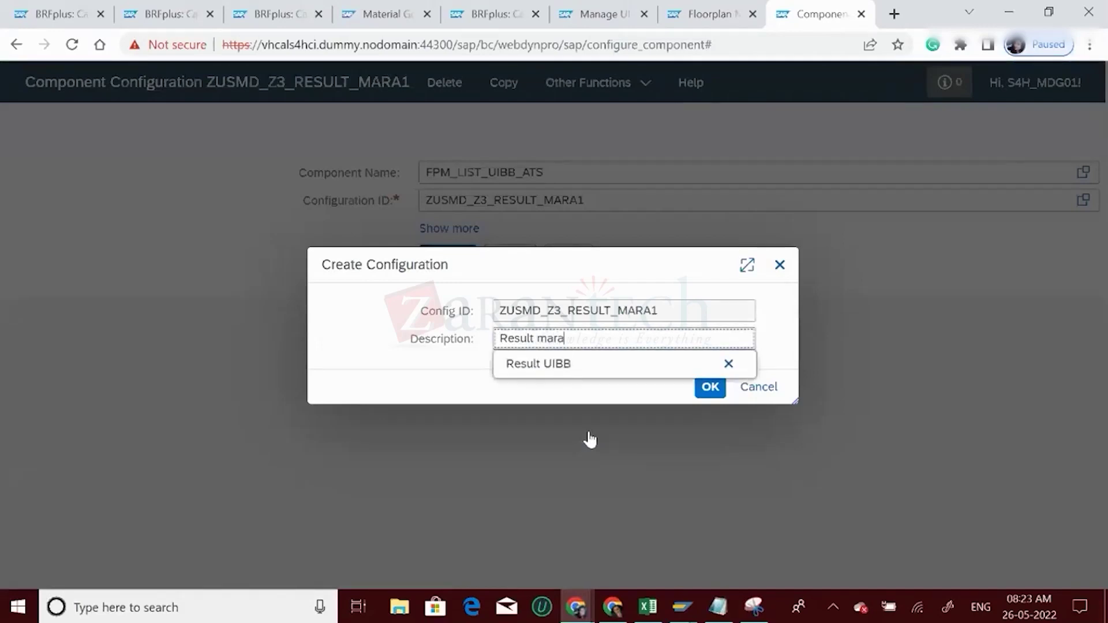
pyautogui.click(708, 387)
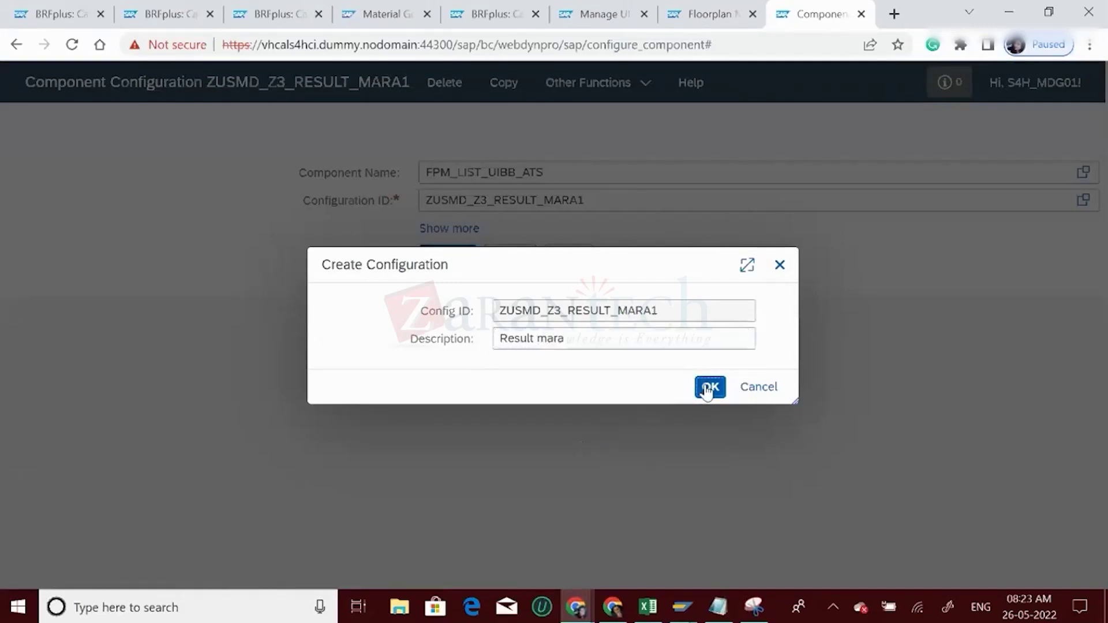
pyautogui.click(716, 483)
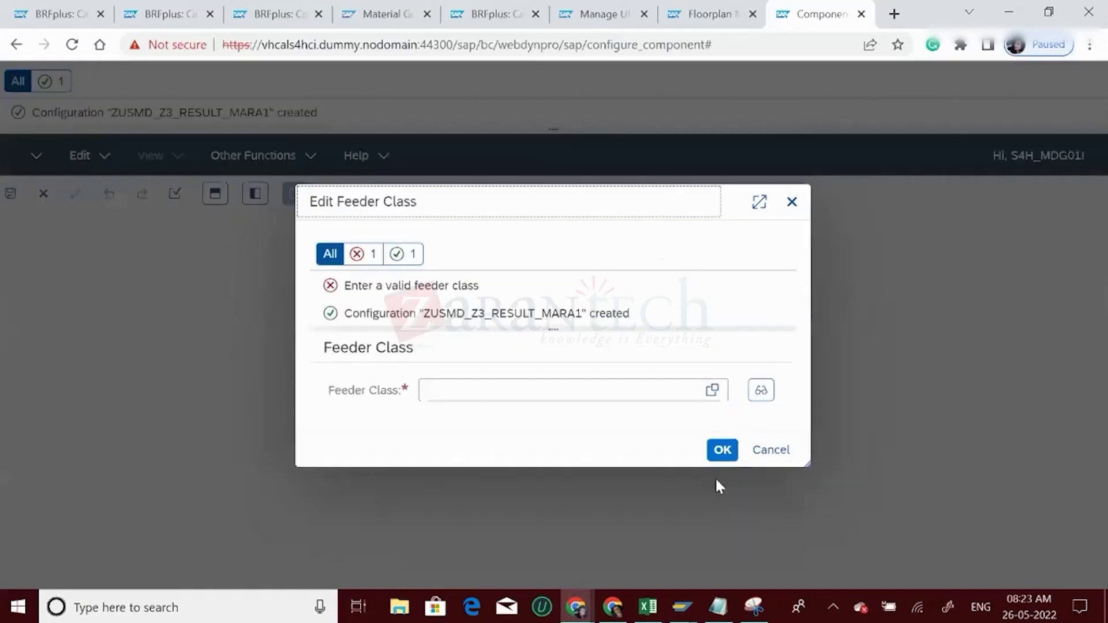
# - Assign the feeder class CL_MDG_BS_GUIBB_RESULT to the new list configuration
pyautogui.click(574, 396)
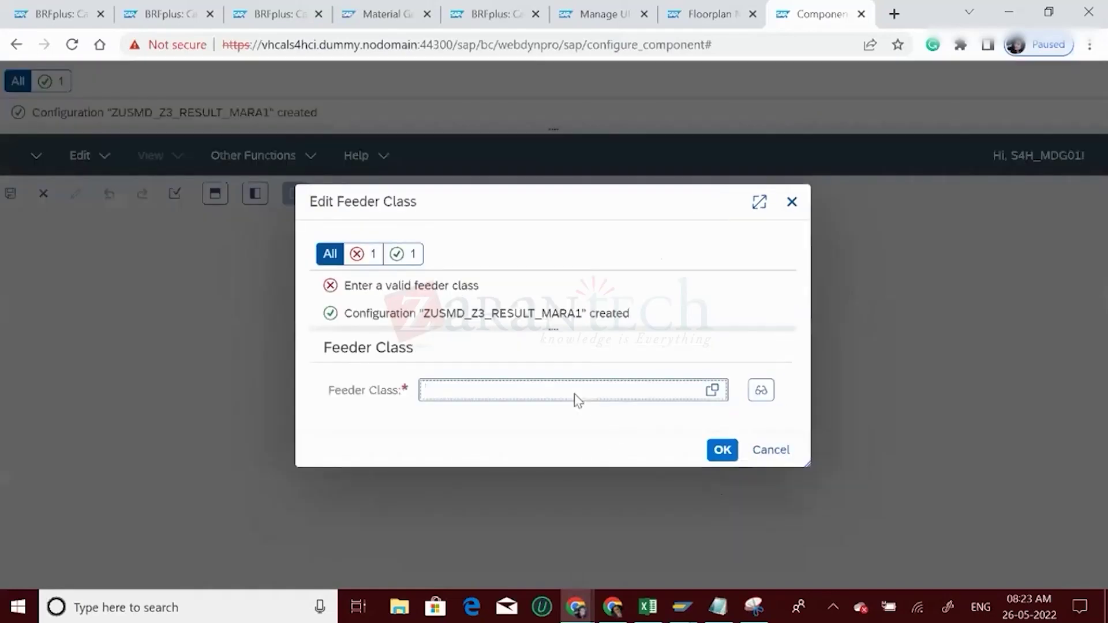
pyautogui.write('cl')
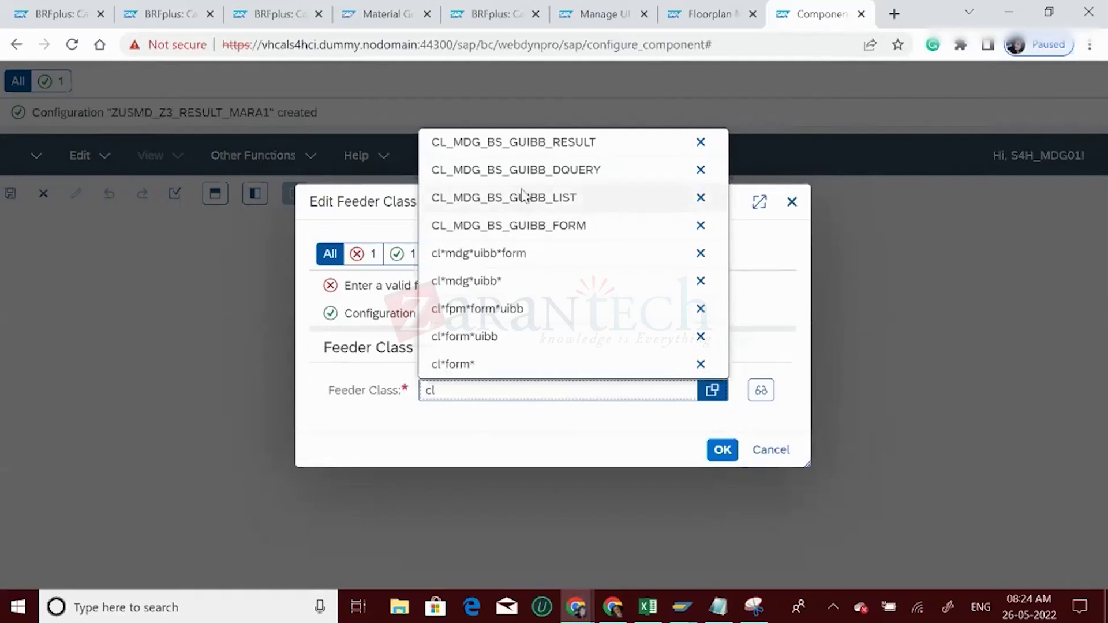
pyautogui.click(514, 156)
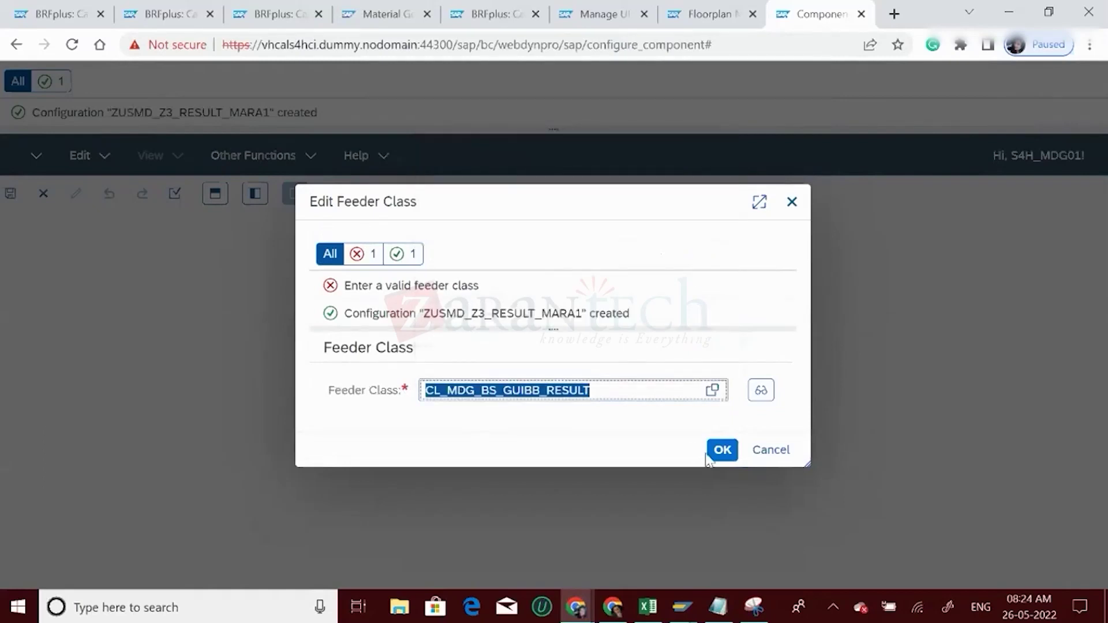
pyautogui.click(723, 450)
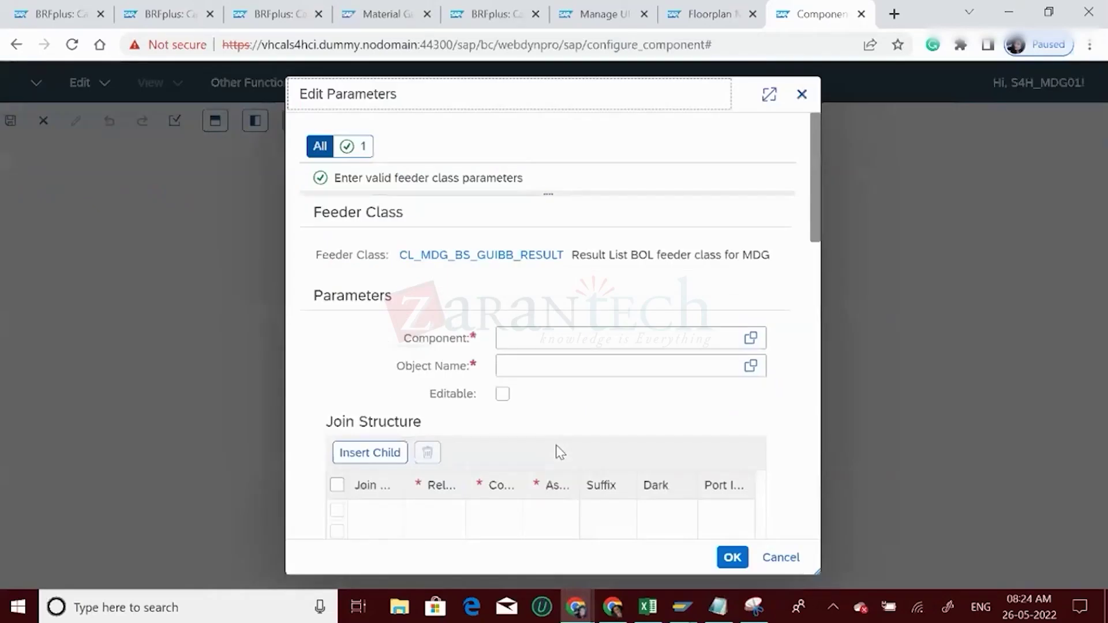
# - Set the feeder class parameters to component ZSP_Z3 and object name QResTMARA, mark the list as editable, and apply them
pyautogui.click(521, 340)
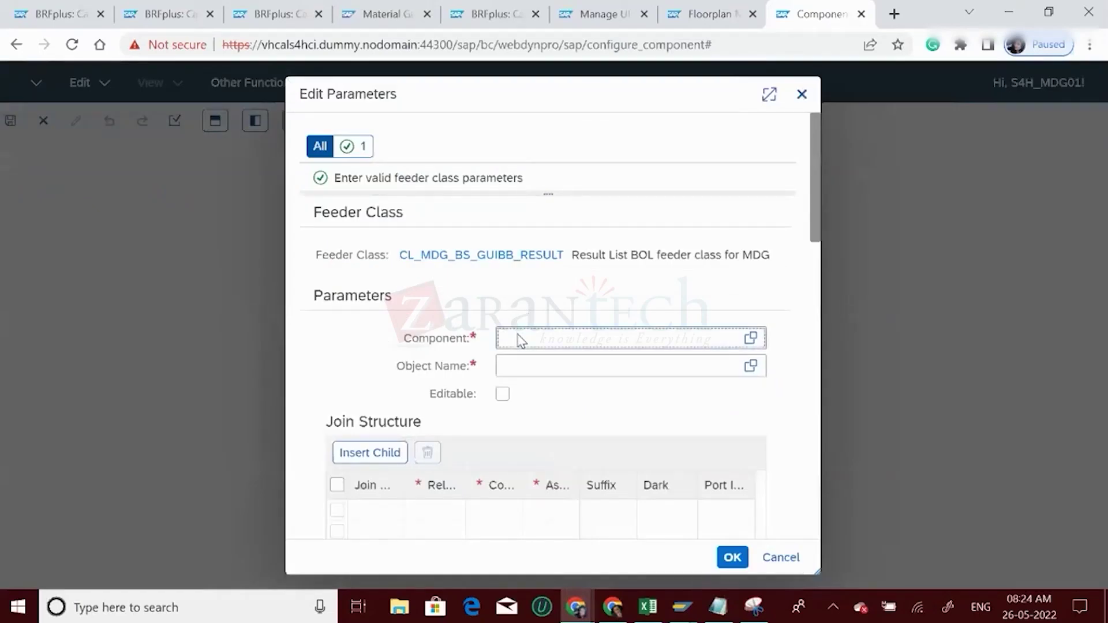
pyautogui.write('zsp')
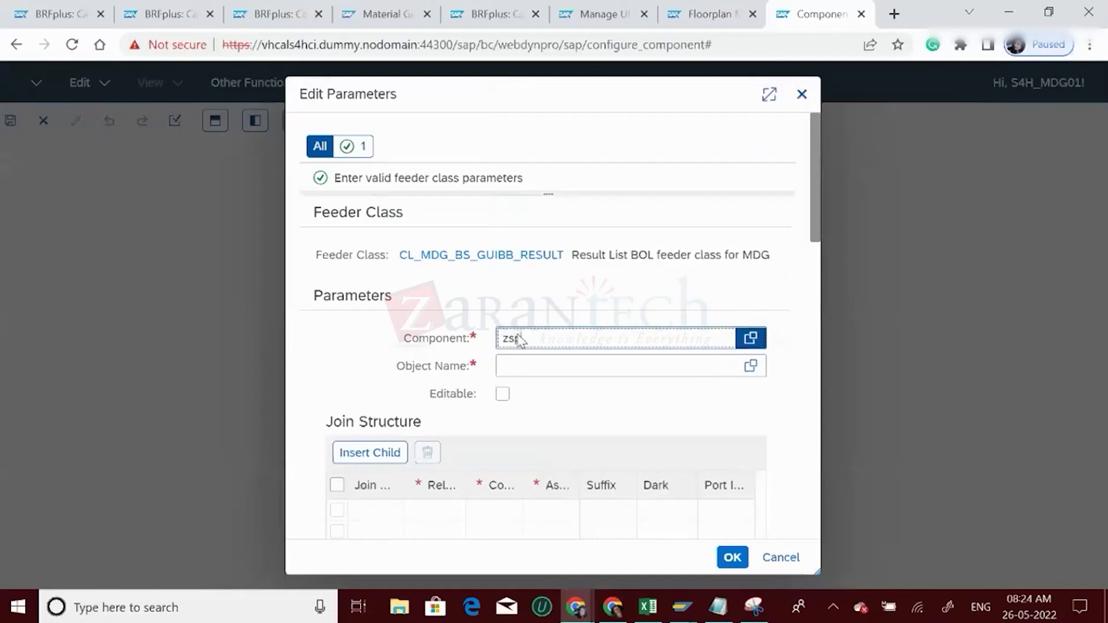
pyautogui.click(544, 92)
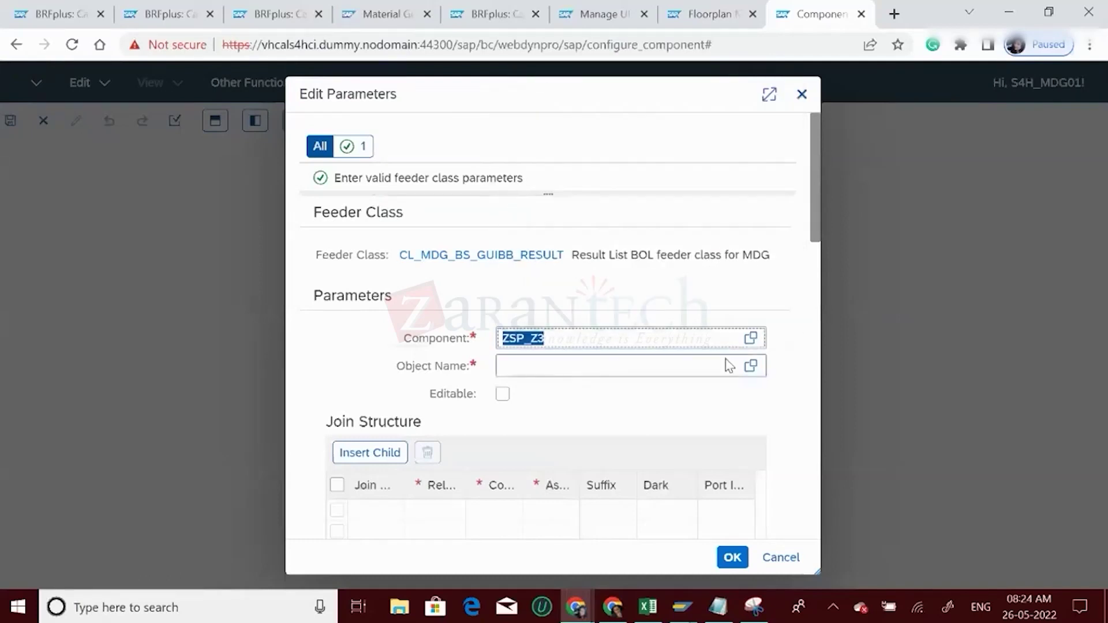
pyautogui.click(751, 367)
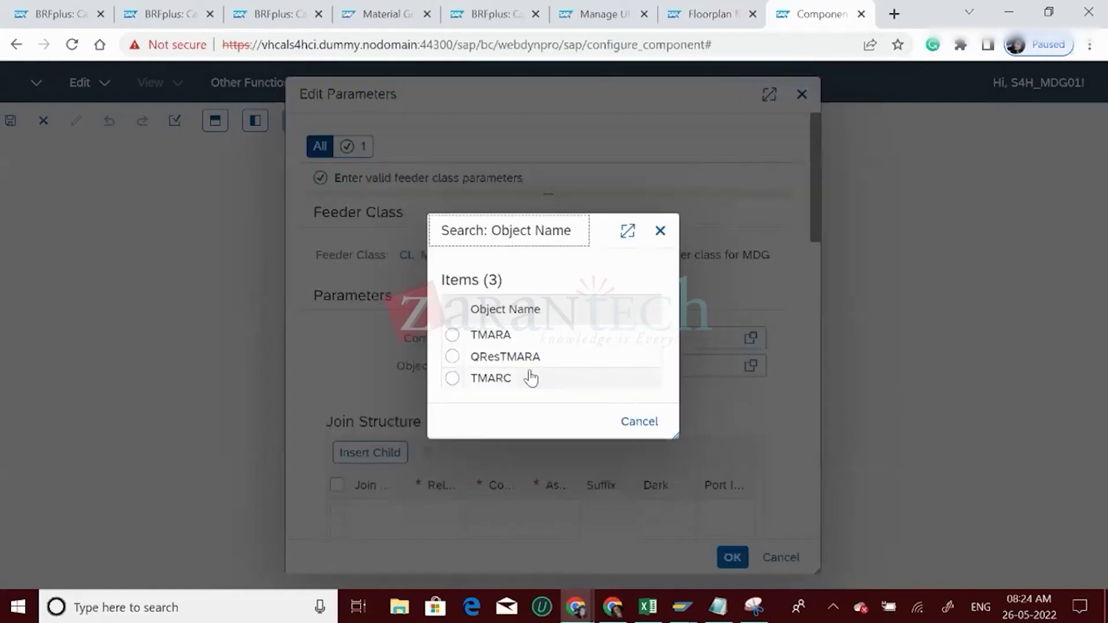
pyautogui.click(503, 363)
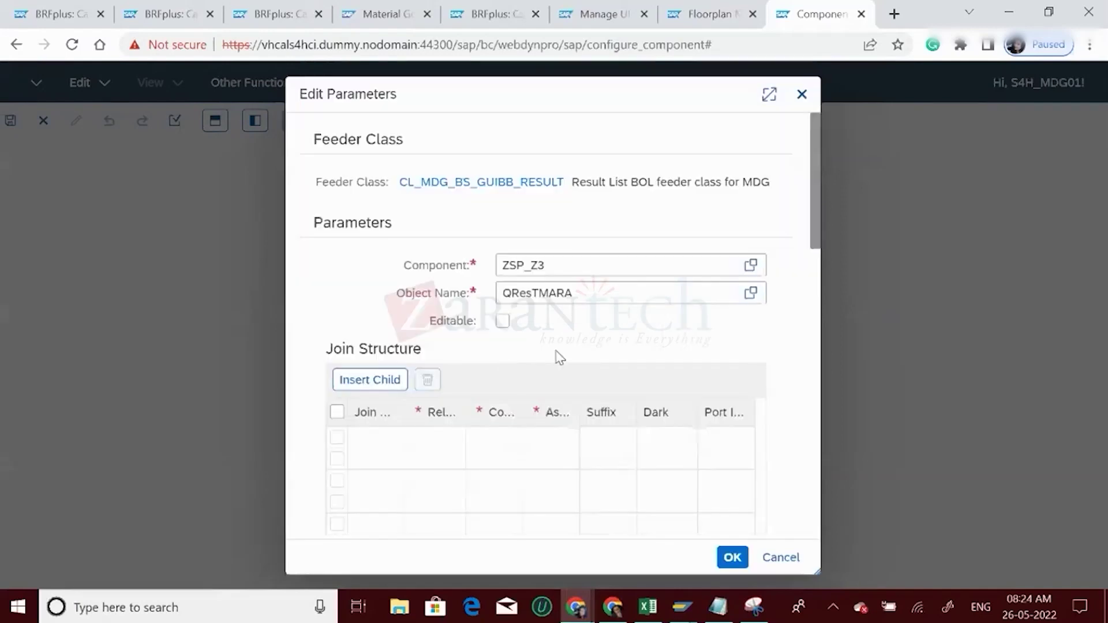
pyautogui.click(502, 323)
pyautogui.click(733, 558)
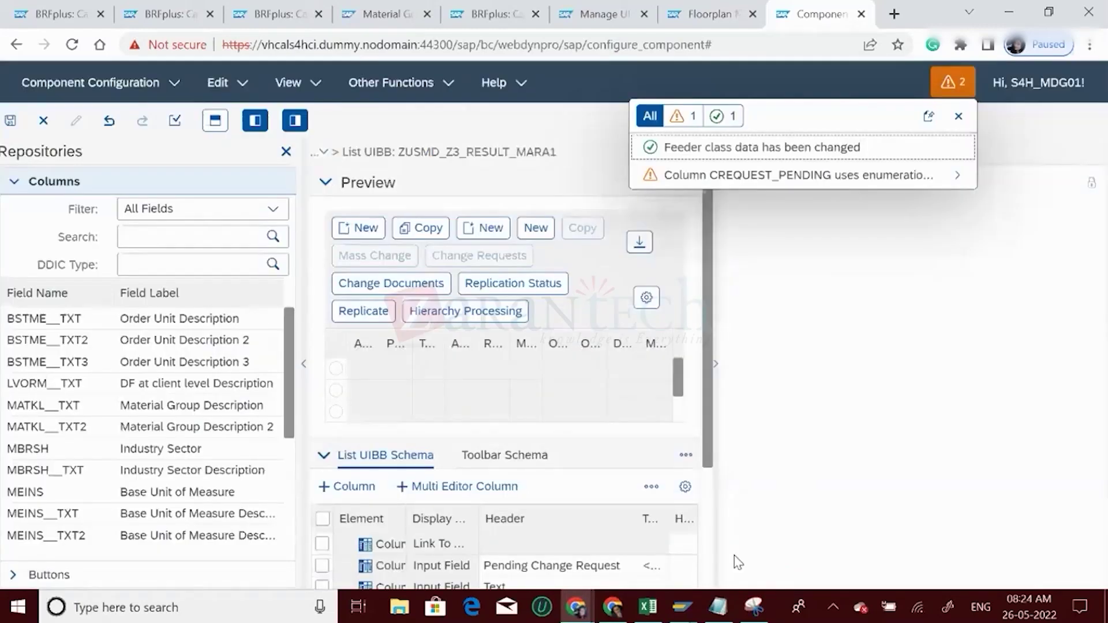
# - Save the list configuration ZUSMD_Z3_RESULT_MARA1 and test the application, then close the test page
pyautogui.click(12, 124)
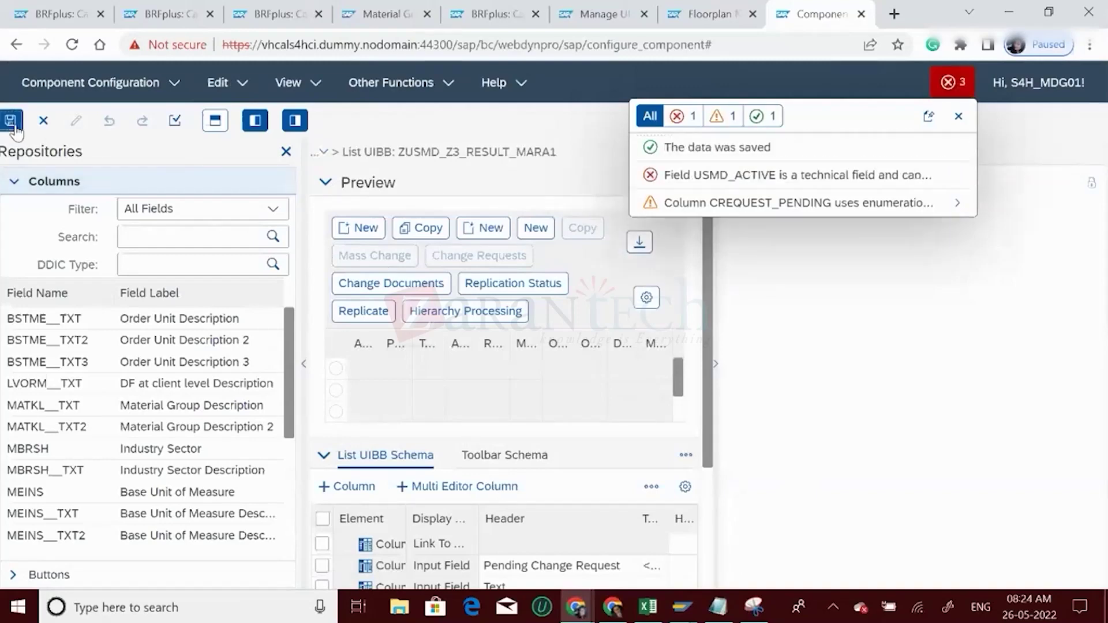
pyautogui.click(241, 86)
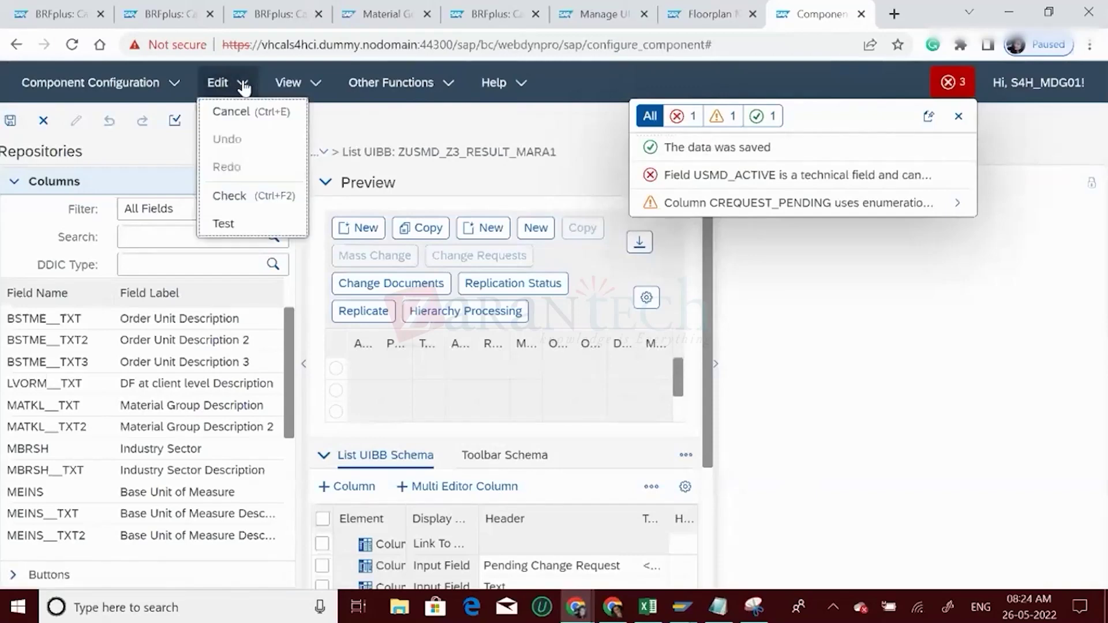
pyautogui.click(243, 225)
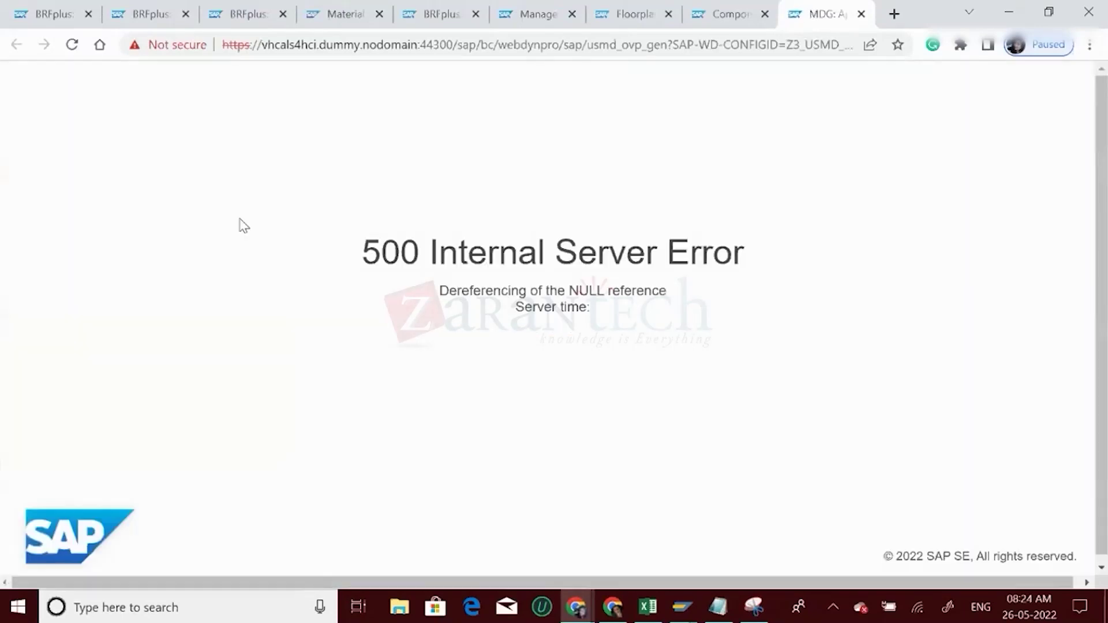
pyautogui.click(863, 14)
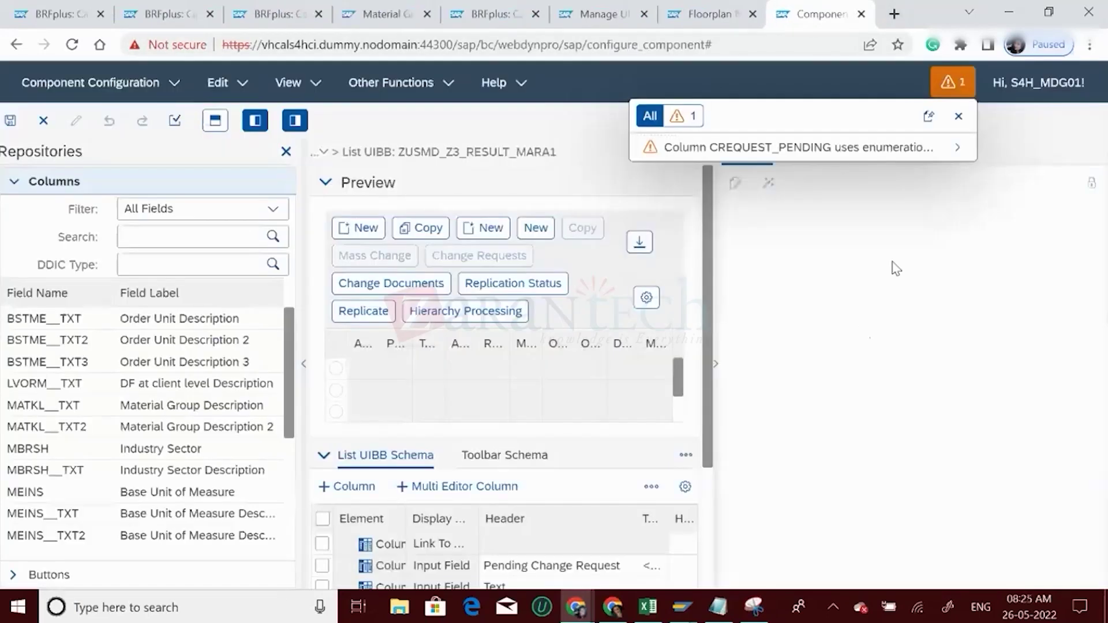
pyautogui.click(959, 116)
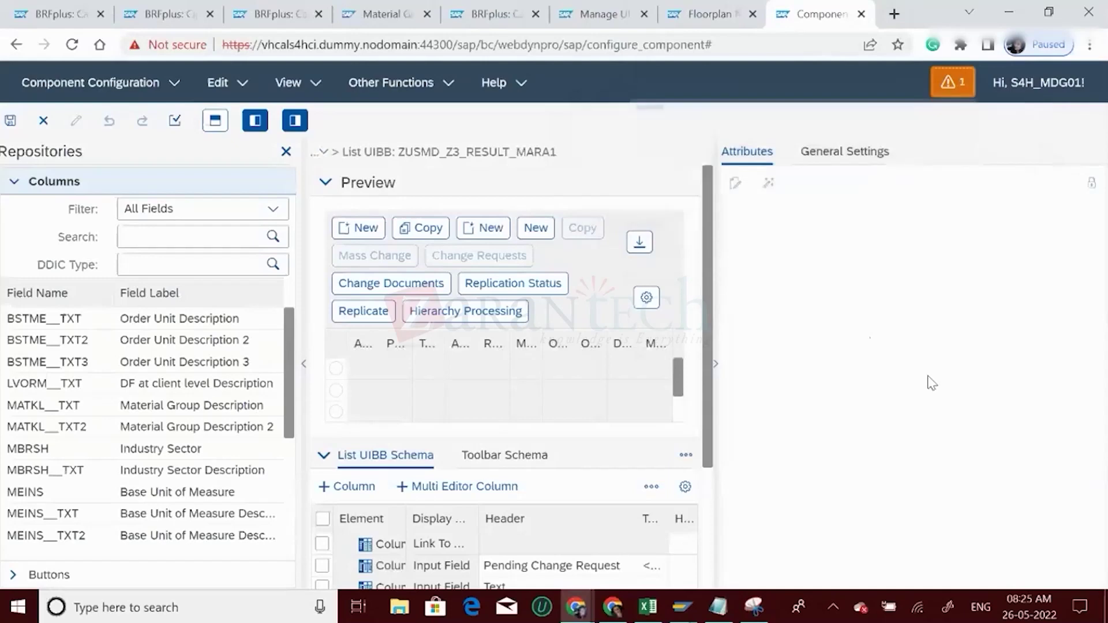
pyautogui.click(683, 411)
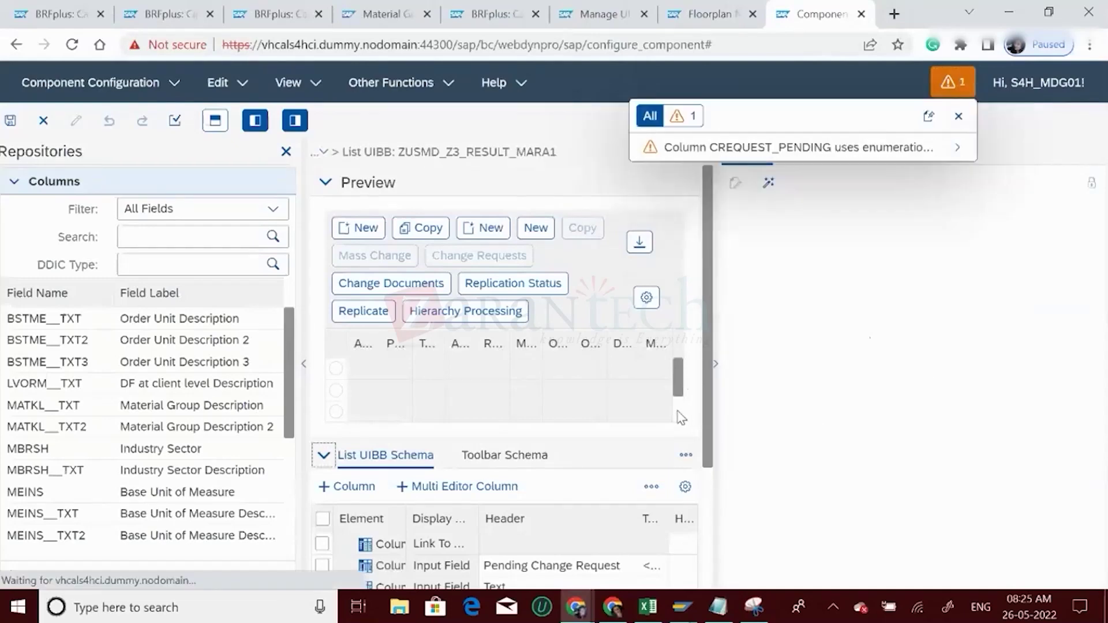
pyautogui.scroll(-3, 705, 502)
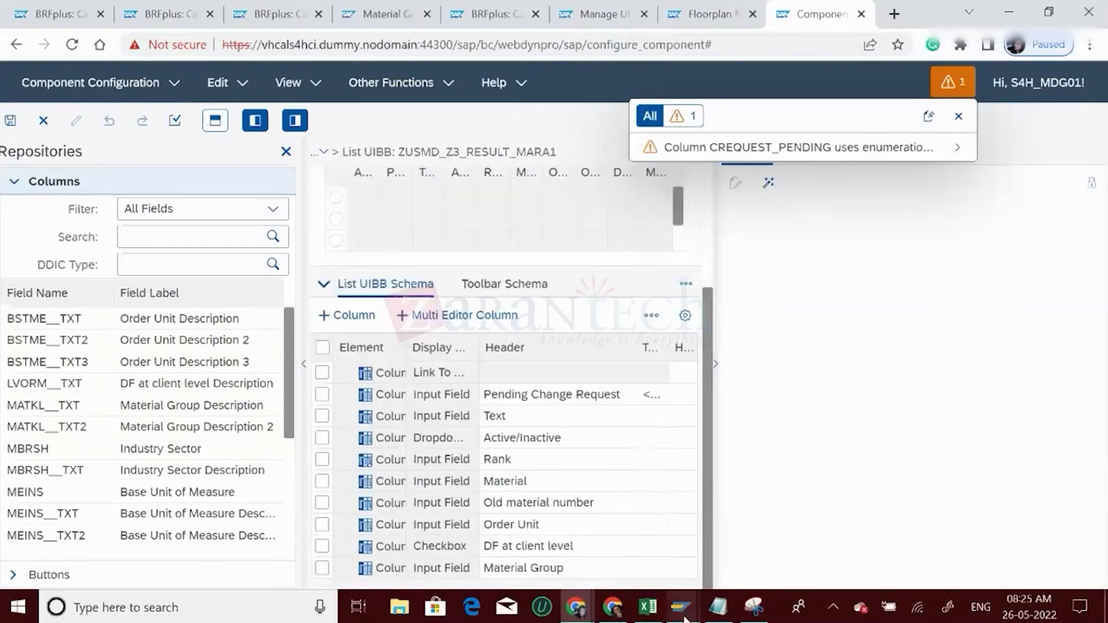
# - Switch to SAP GUI, refresh the runtime error list, and examine the source code extract of the newest CL_MDG_BS_GUIBB_RESULT dump
pyautogui.moveTo(682, 607)
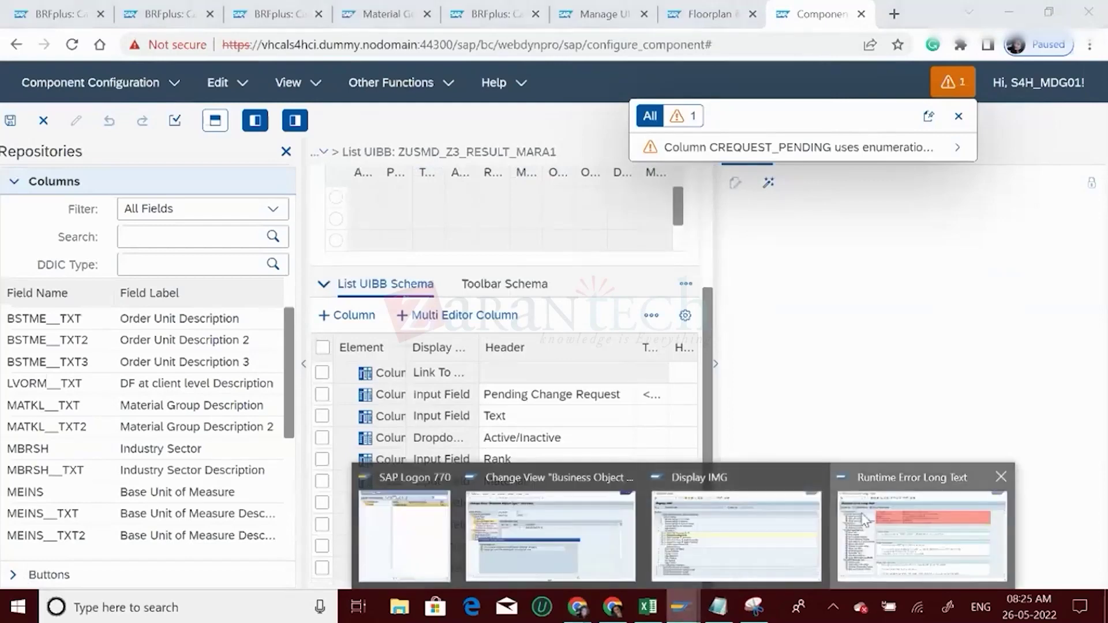
pyautogui.click(866, 521)
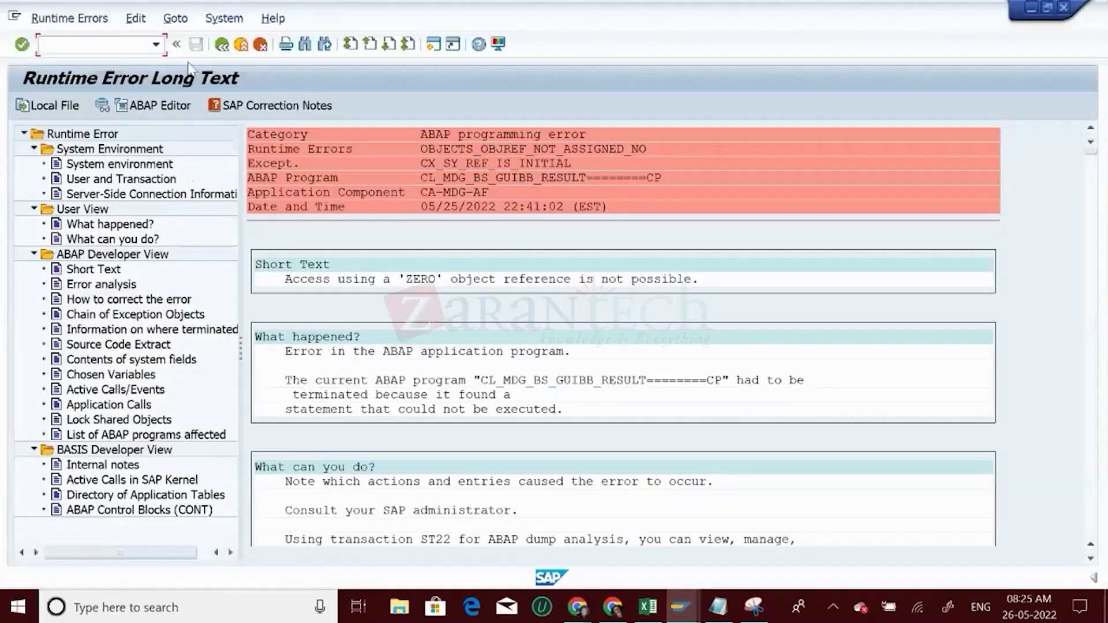
pyautogui.click(222, 45)
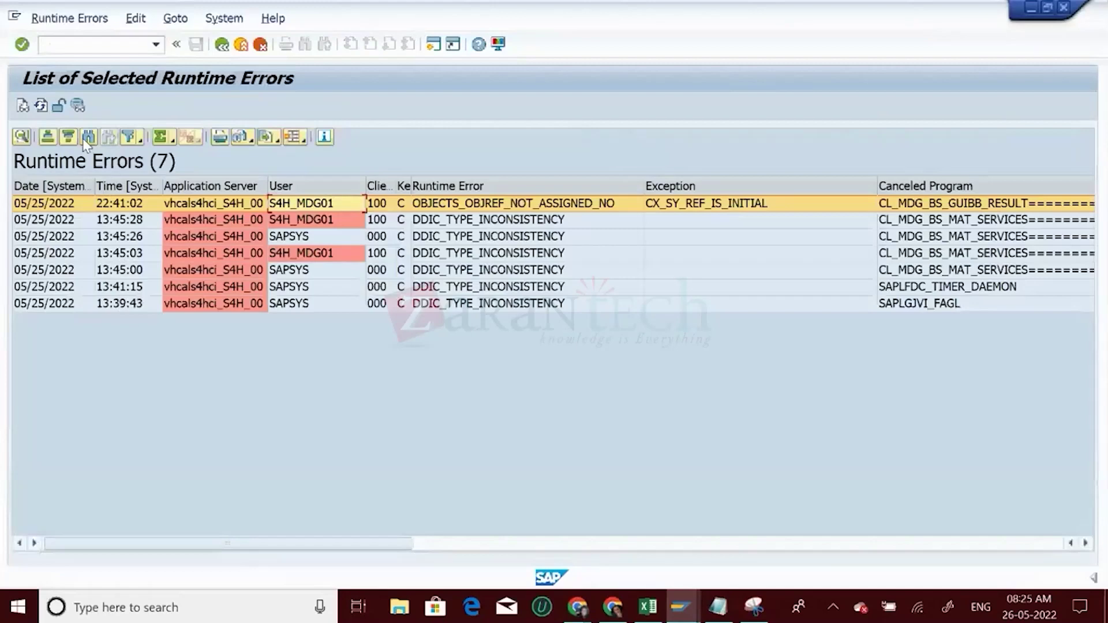
pyautogui.click(40, 105)
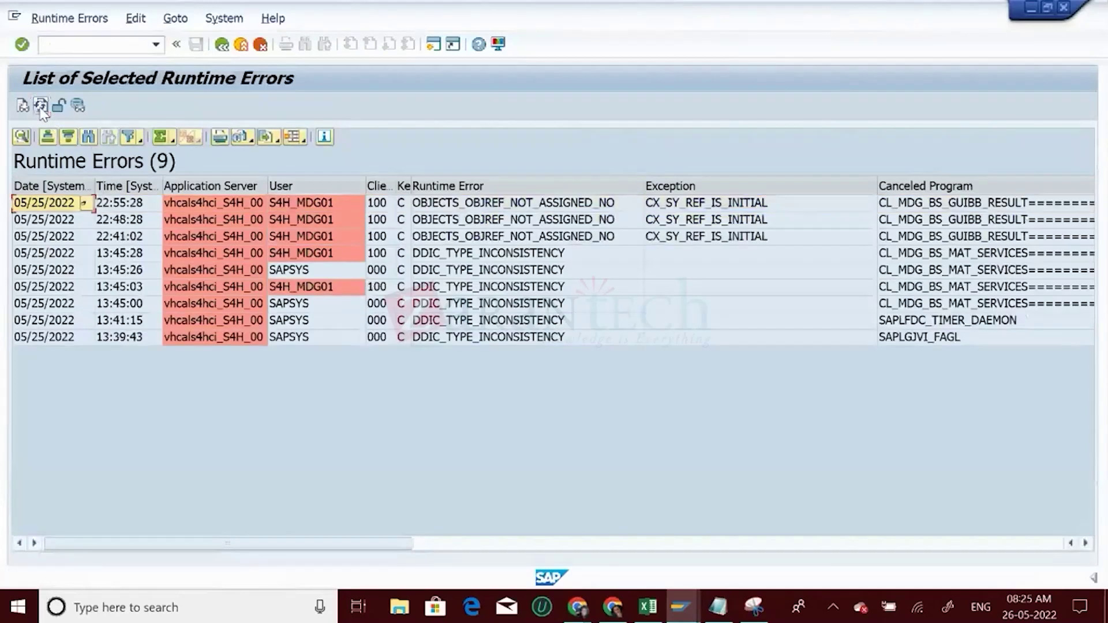
pyautogui.doubleClick(302, 204)
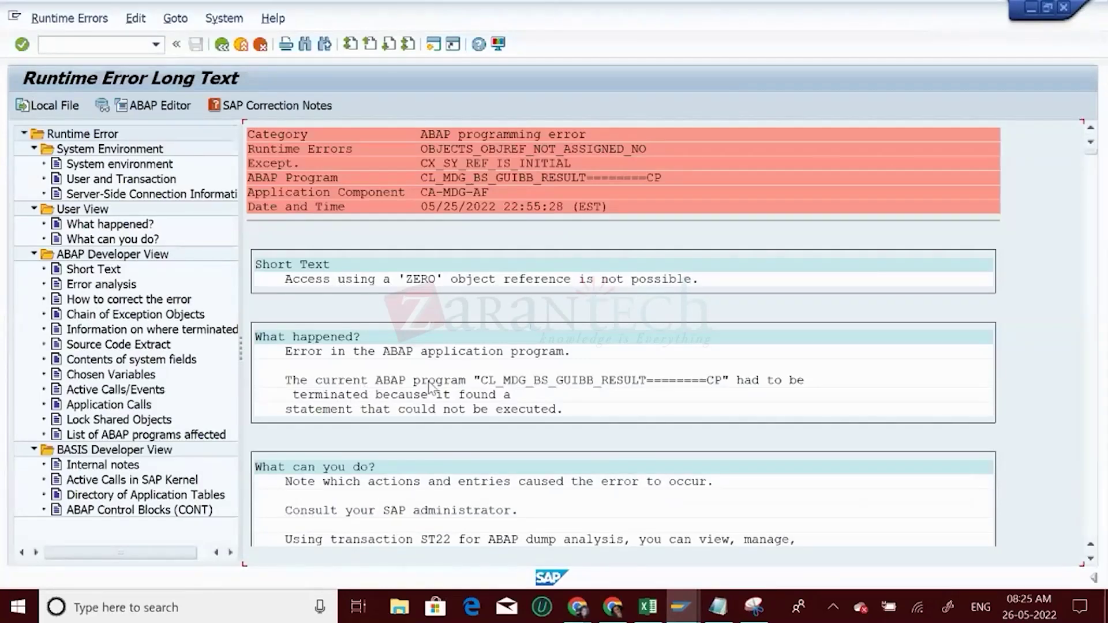
pyautogui.click(720, 393)
pyautogui.click(111, 347)
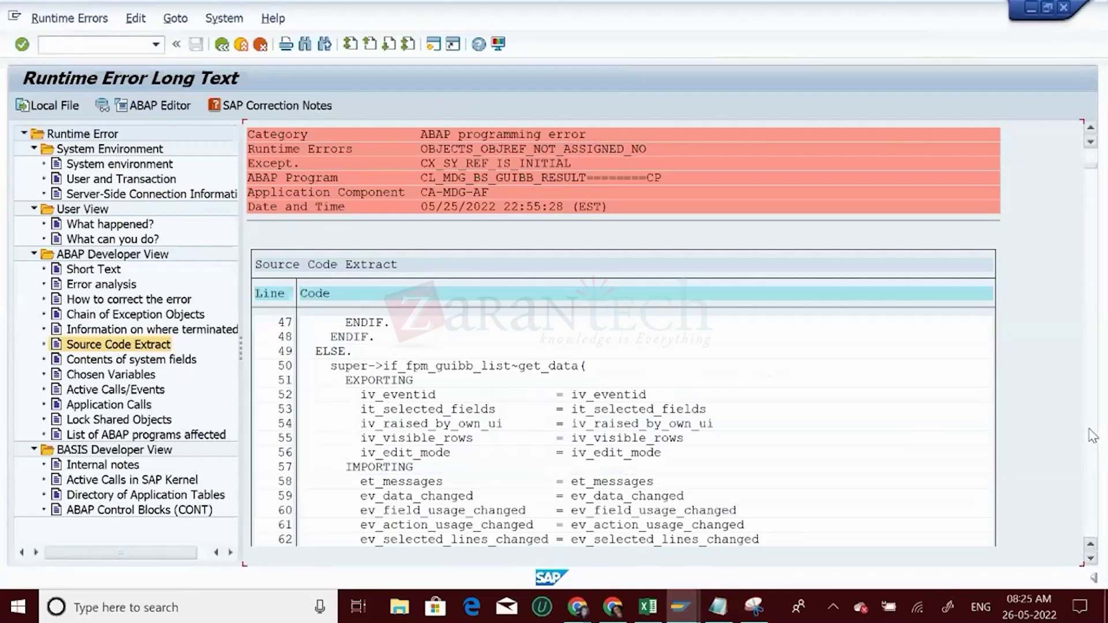
pyautogui.scroll(-5, 1092, 436)
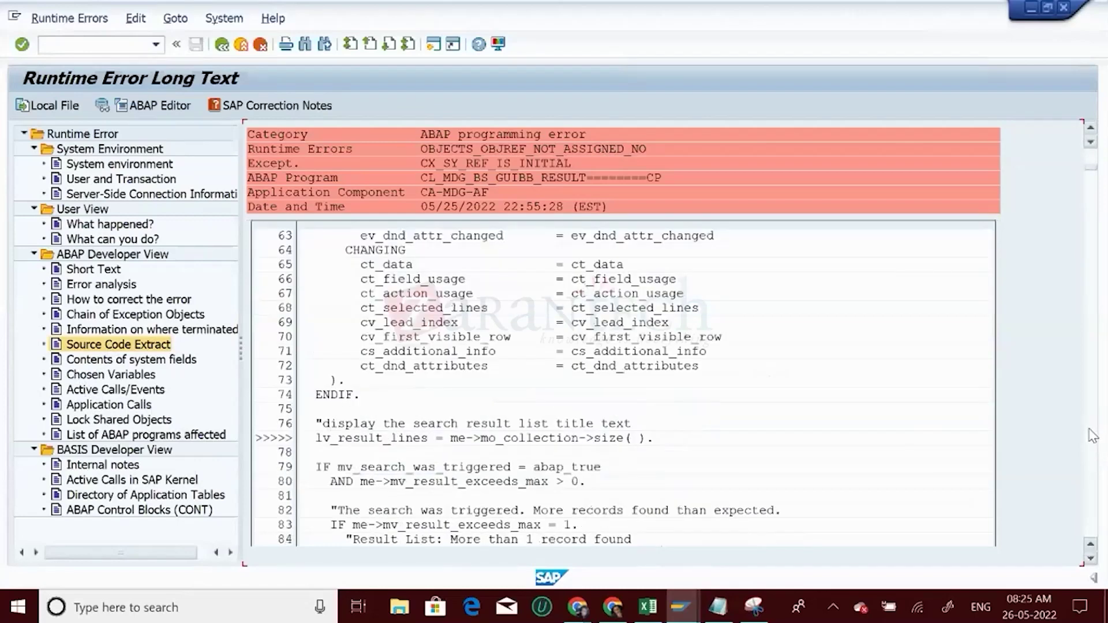
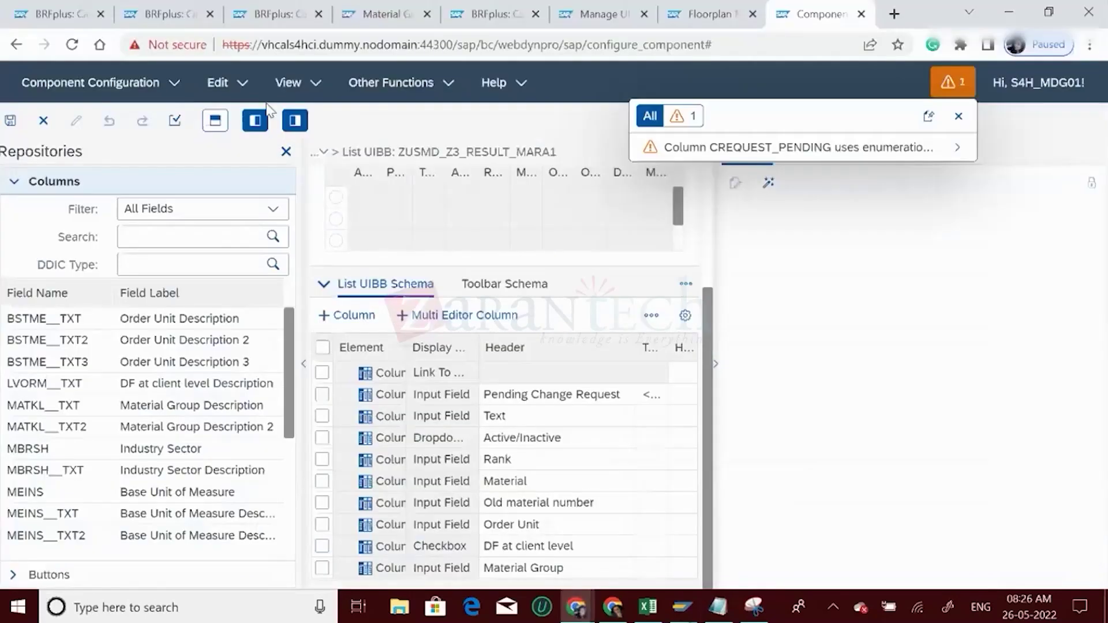
# - Switch back to the browser and open the overview page configuration Z3_USMD_GEN_OVP_TEMPLATE from application configuration Z3_USMD_OVP_GEN_TEMPLATE
pyautogui.click(321, 153)
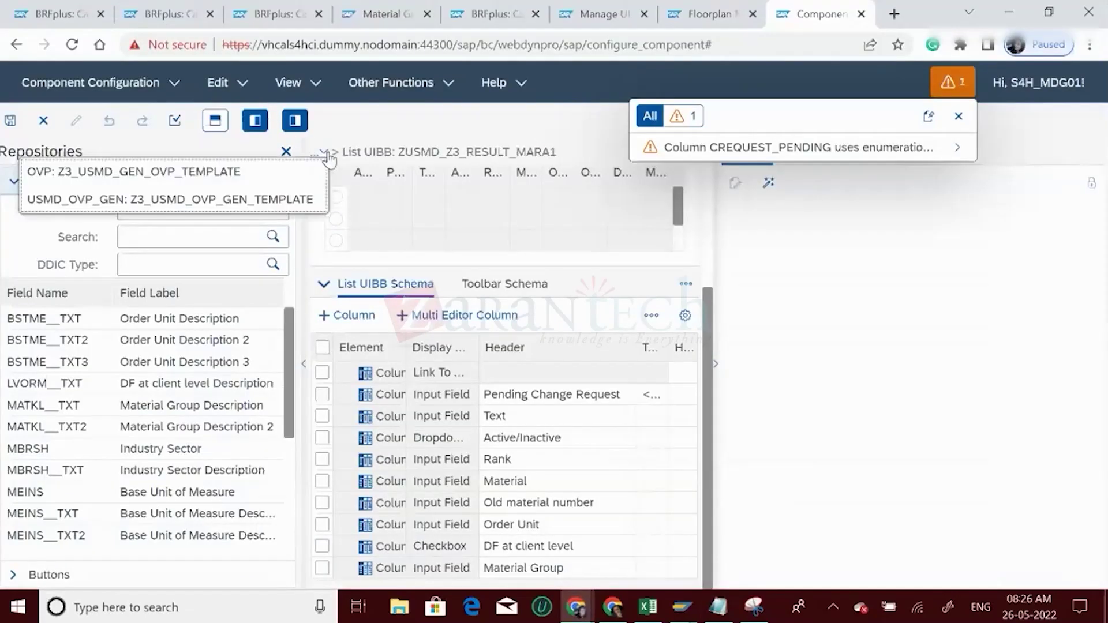
pyautogui.click(228, 200)
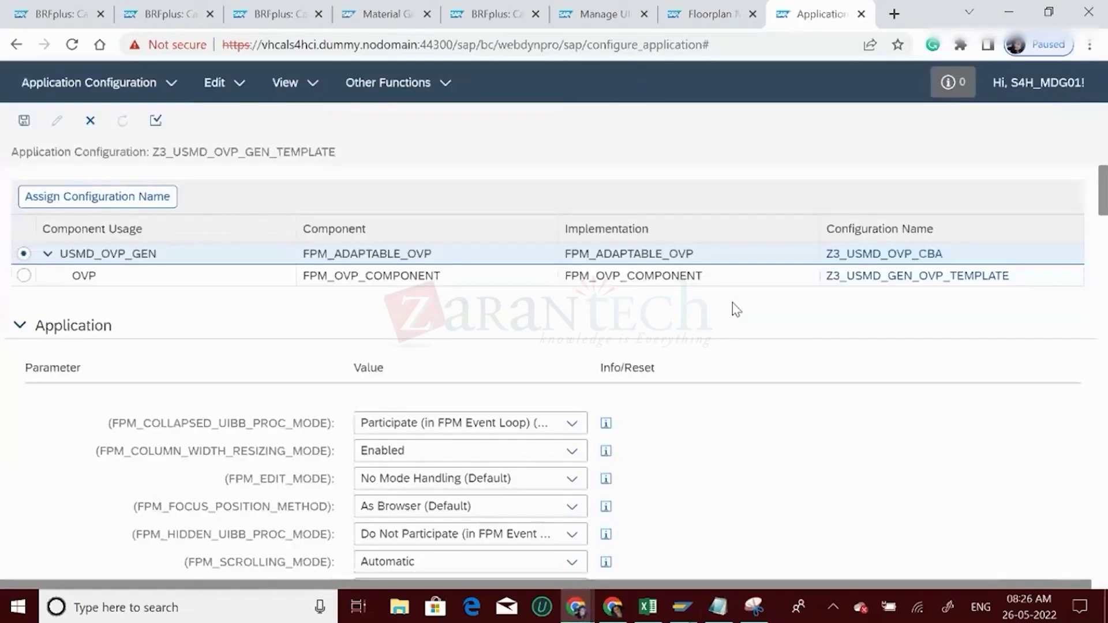
pyautogui.click(890, 278)
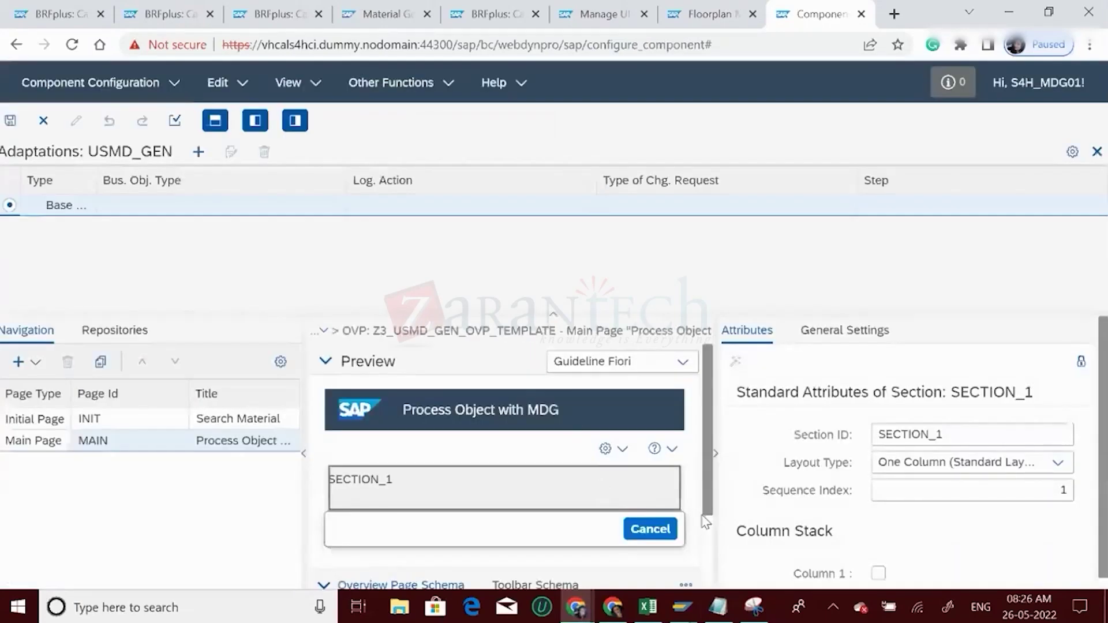
# - Select the initial page Search Material and display its wire schema
pyautogui.scroll(-2, 663, 520)
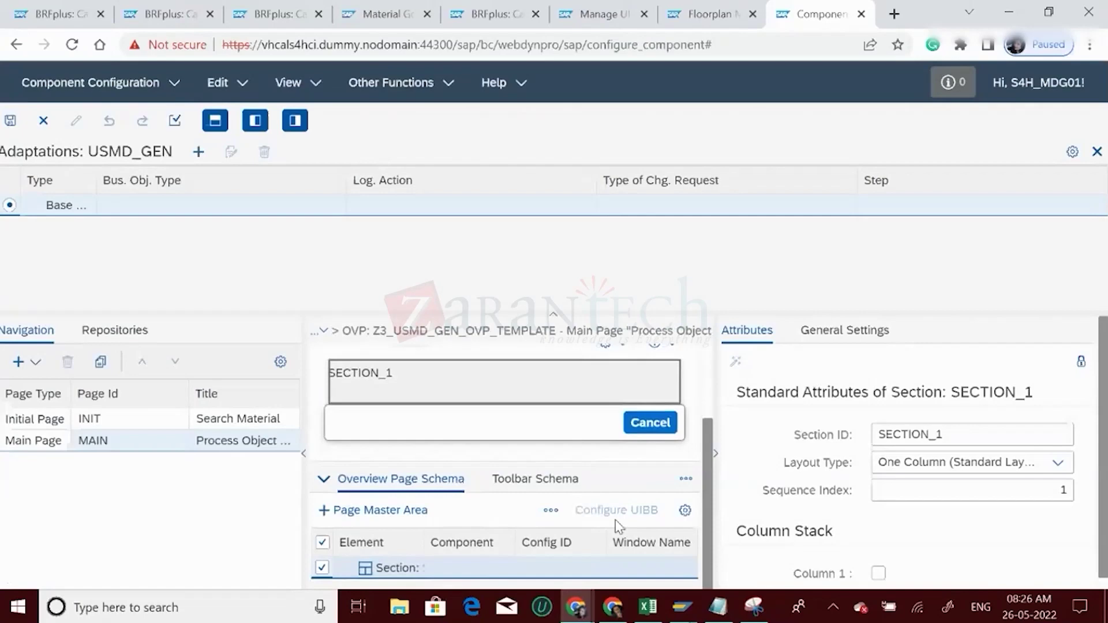
pyautogui.click(99, 440)
pyautogui.click(39, 422)
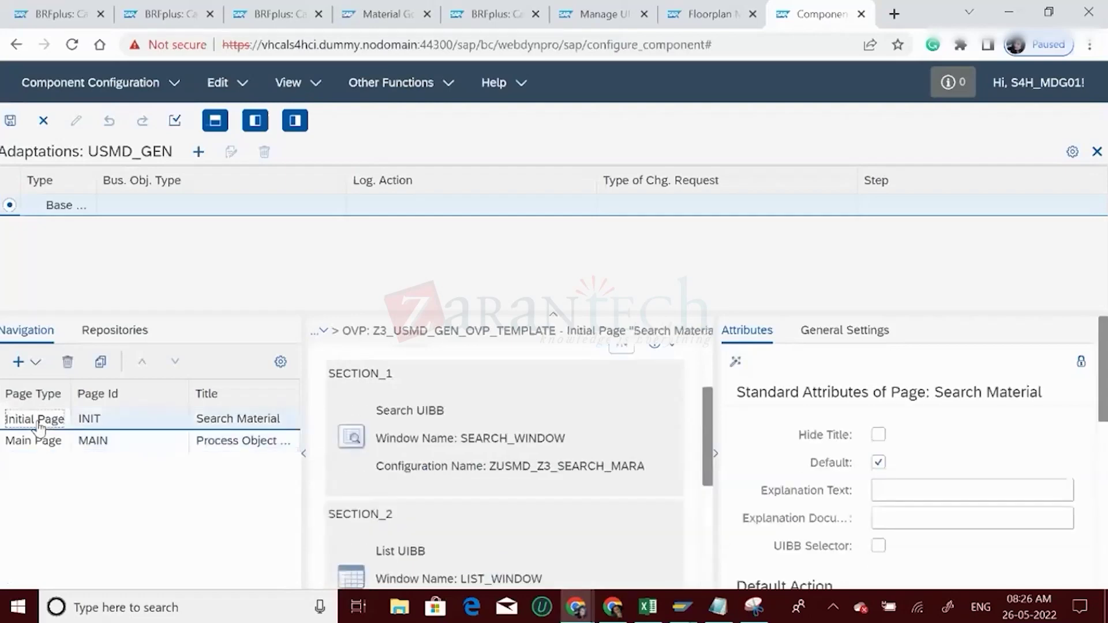
pyautogui.click(709, 504)
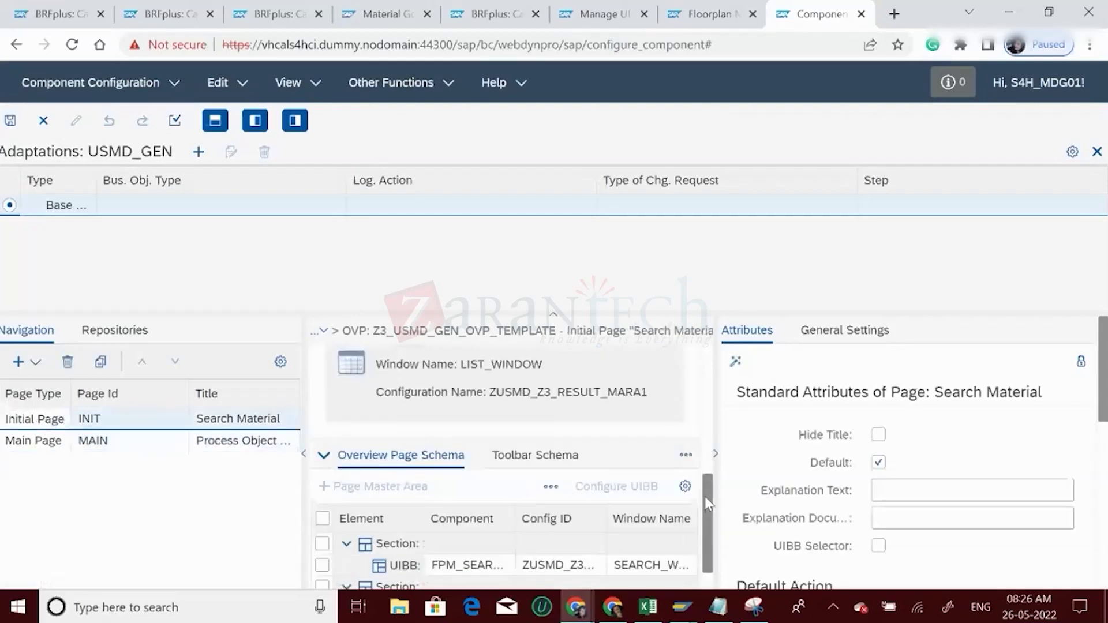
pyautogui.click(686, 455)
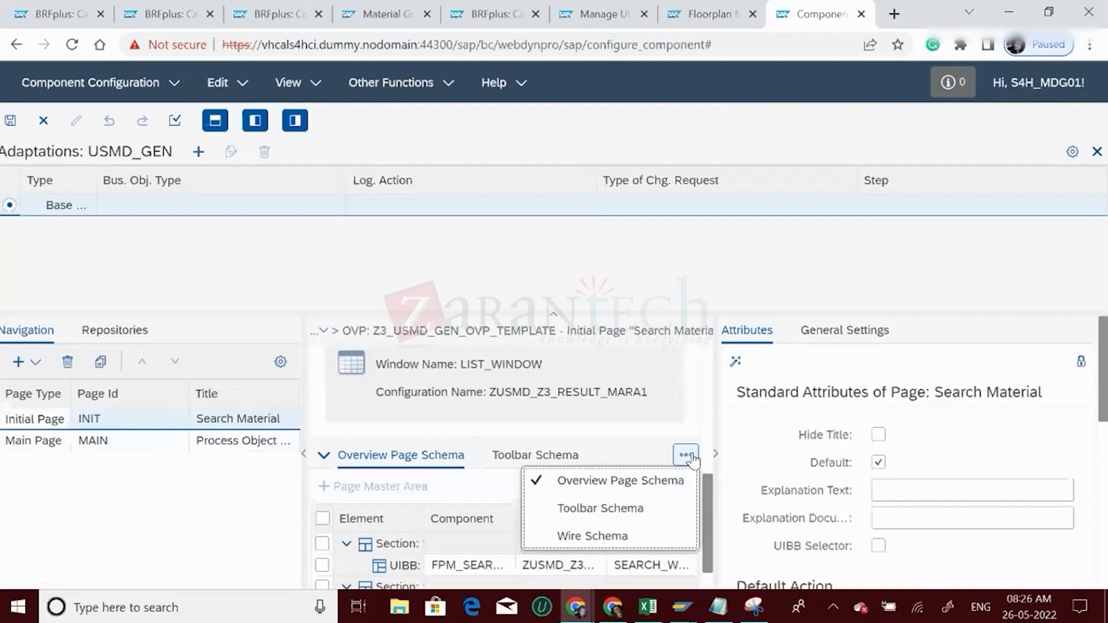
pyautogui.click(613, 536)
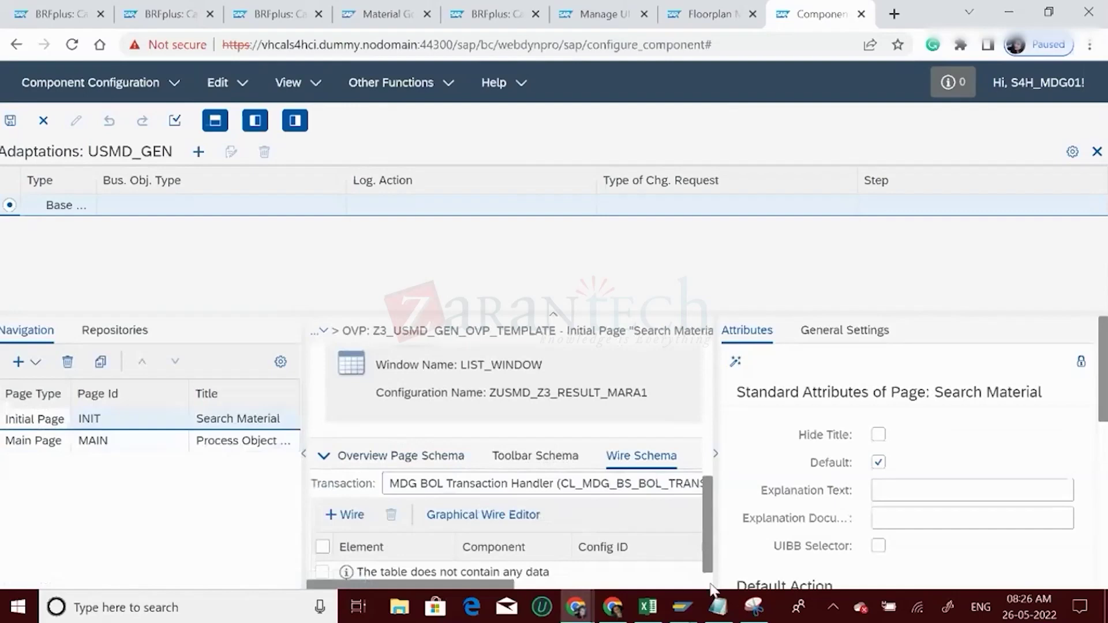
# - Add a wire to the initial page and assign component FPM_LIST_UIBB_ATS with configuration ZUSMD_Z3_RESULT_MARA1
pyautogui.click(344, 514)
pyautogui.moveTo(552, 315); pyautogui.dragTo(540, 249)
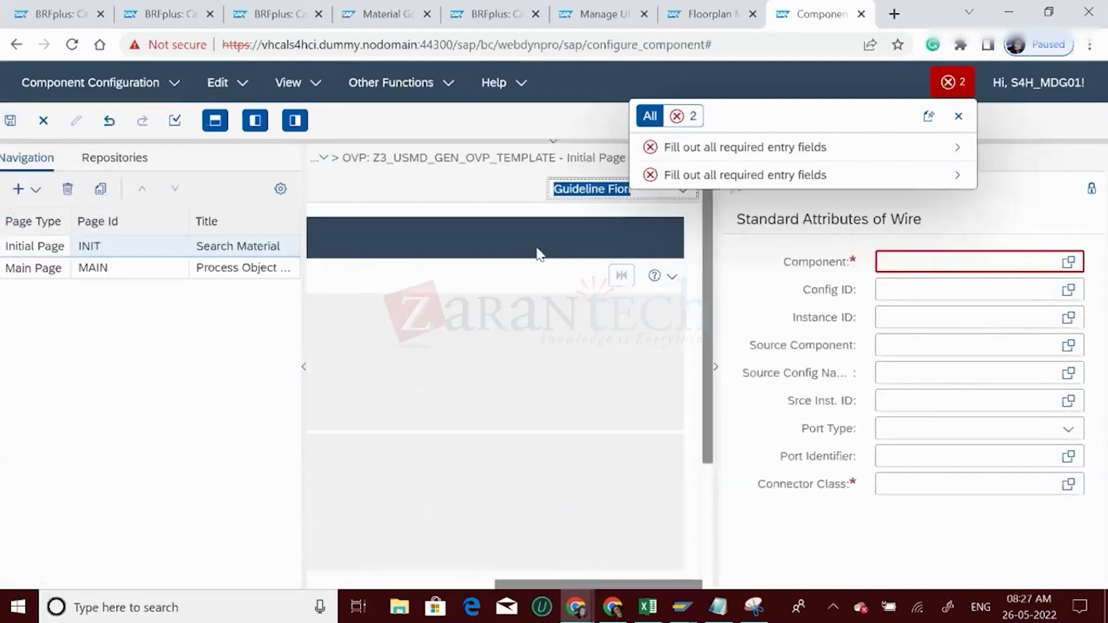
pyautogui.click(185, 463)
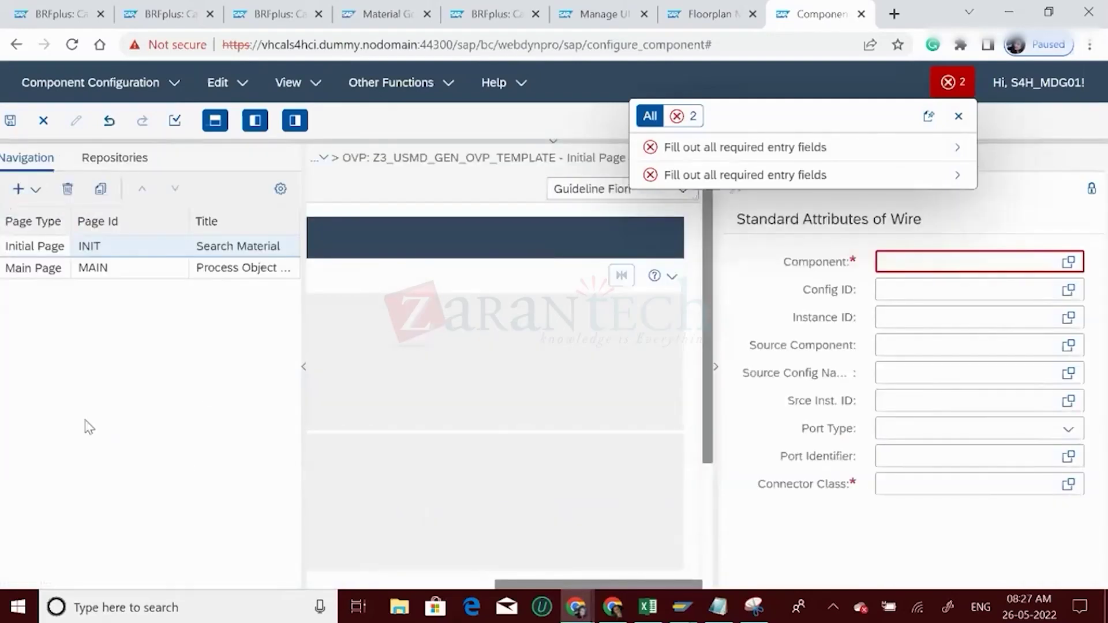
pyautogui.click(705, 481)
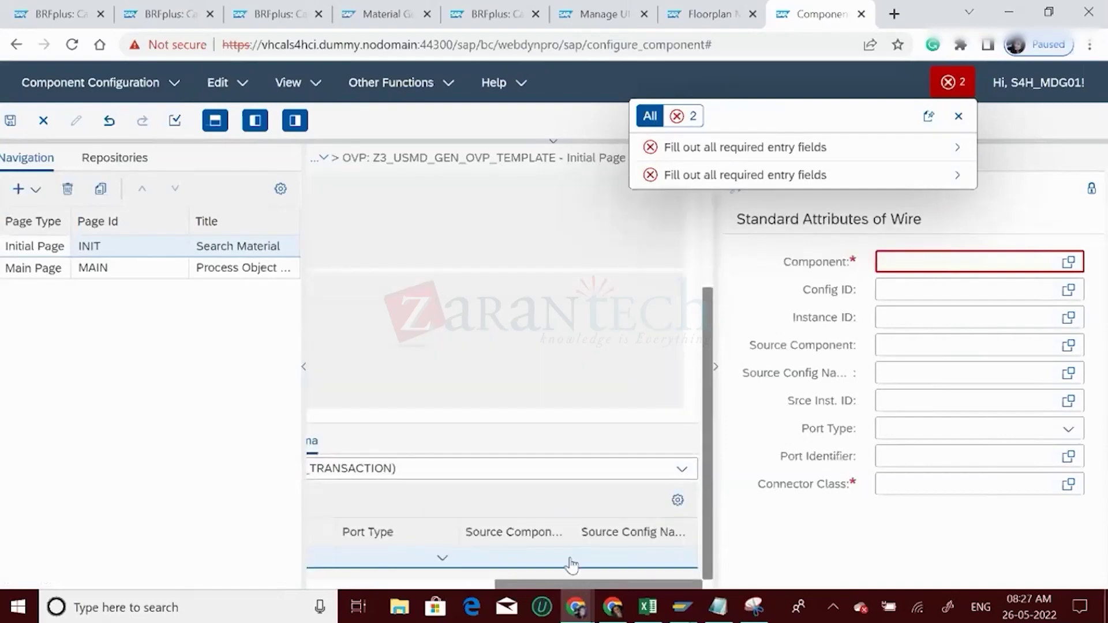
pyautogui.click(954, 119)
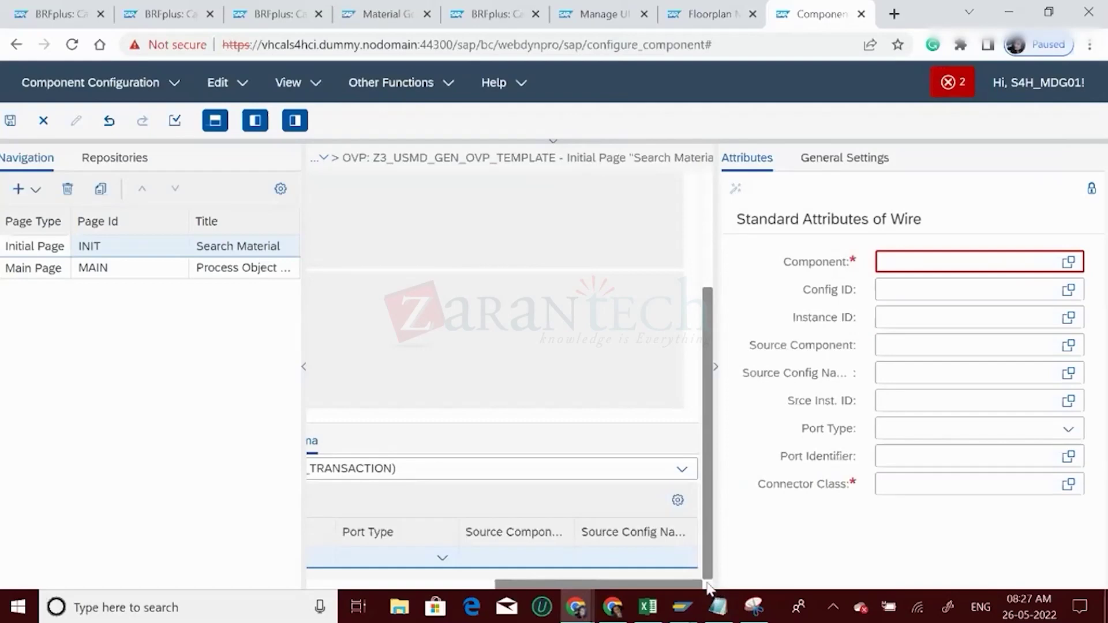
pyautogui.click(1069, 269)
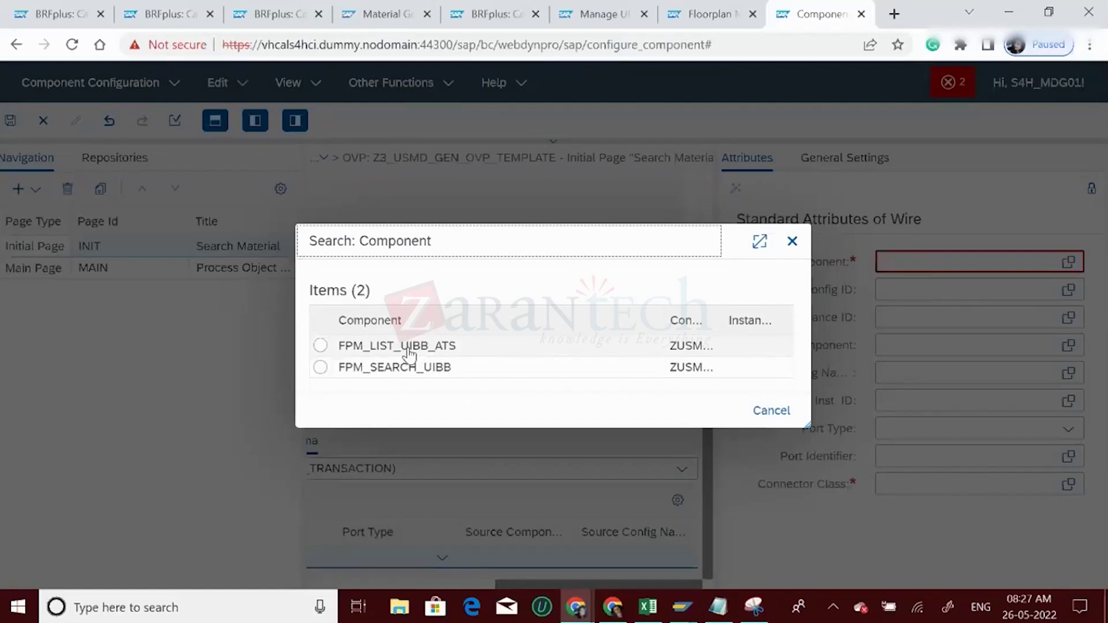
pyautogui.click(409, 353)
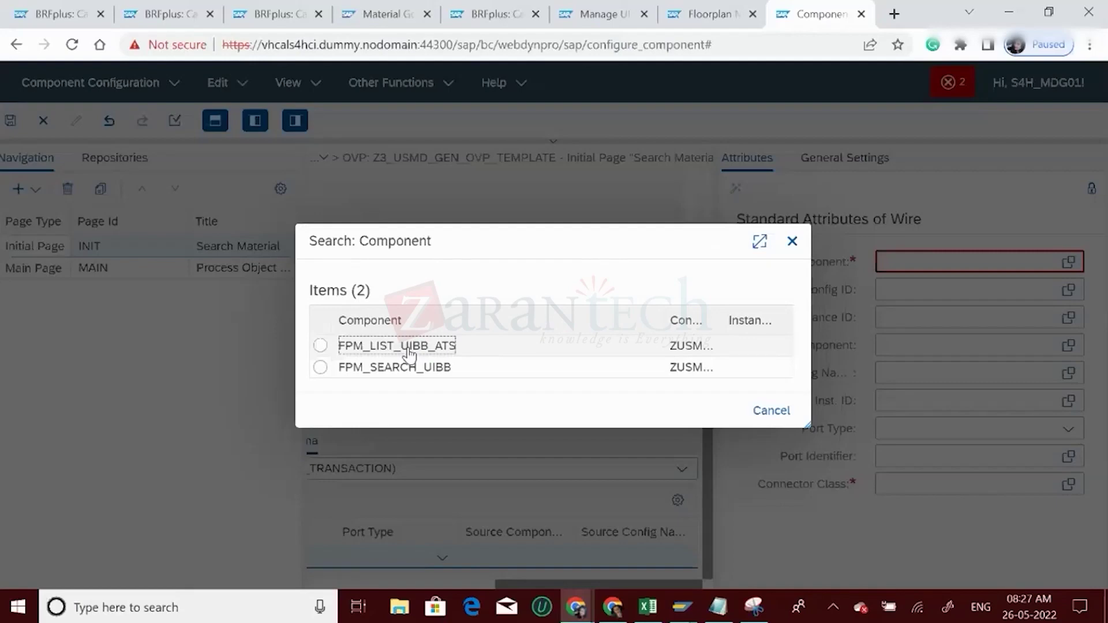
pyautogui.click(409, 353)
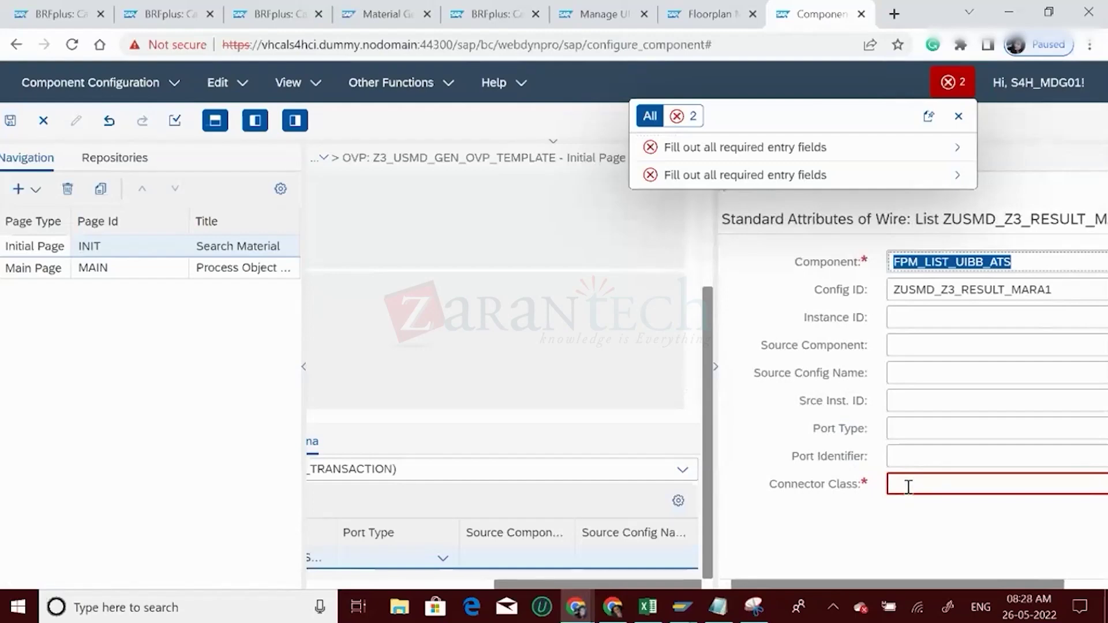
pyautogui.write('cl')
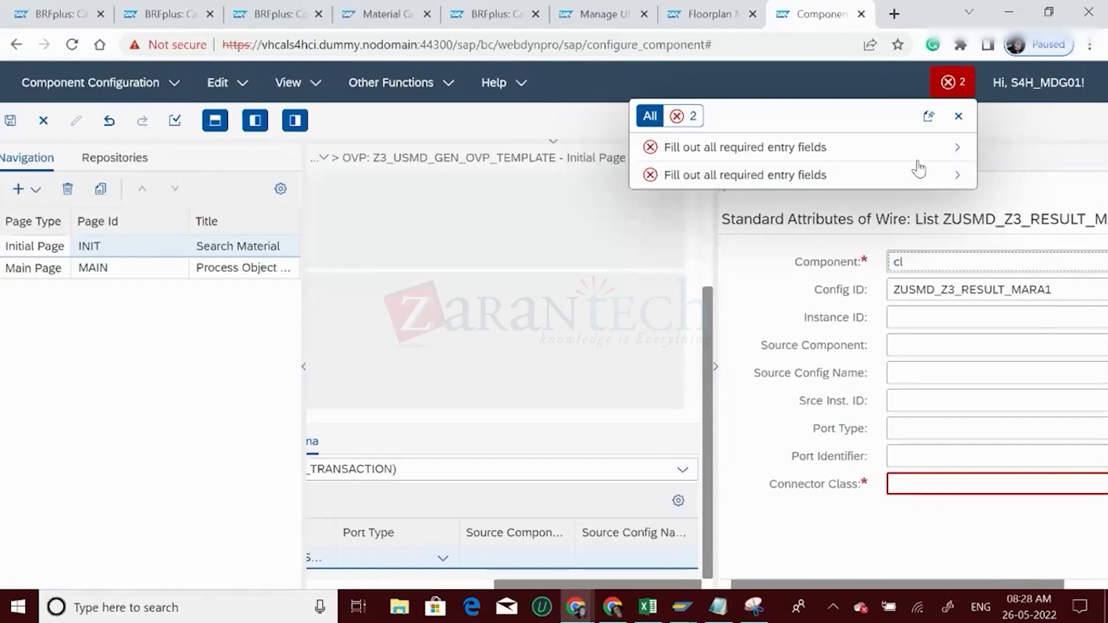
pyautogui.click(958, 116)
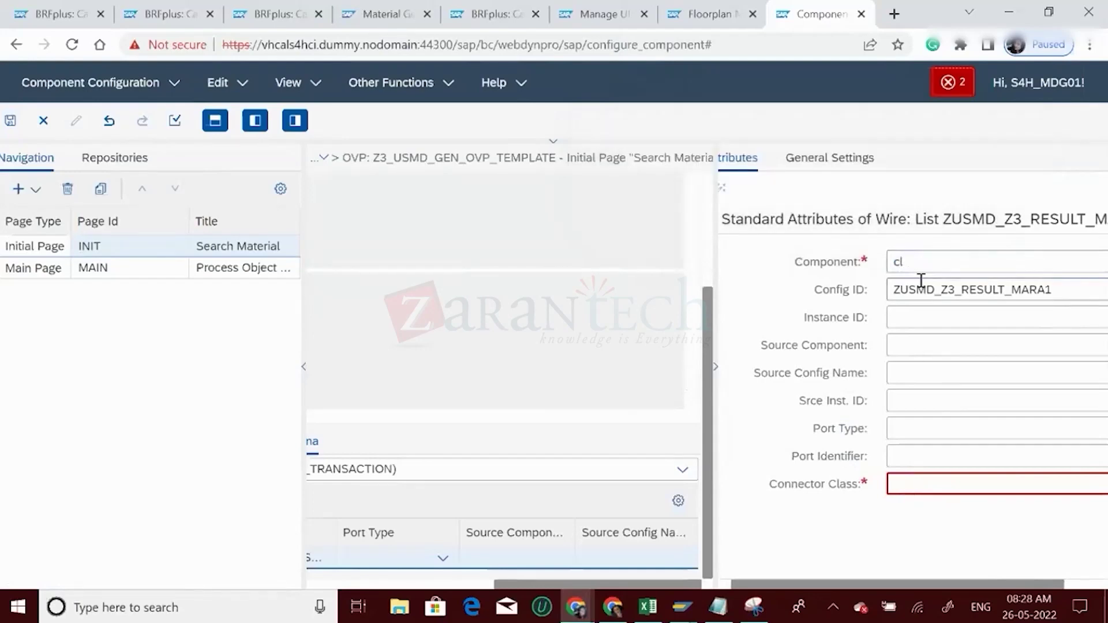
pyautogui.click(906, 259)
pyautogui.press('BackSpace')
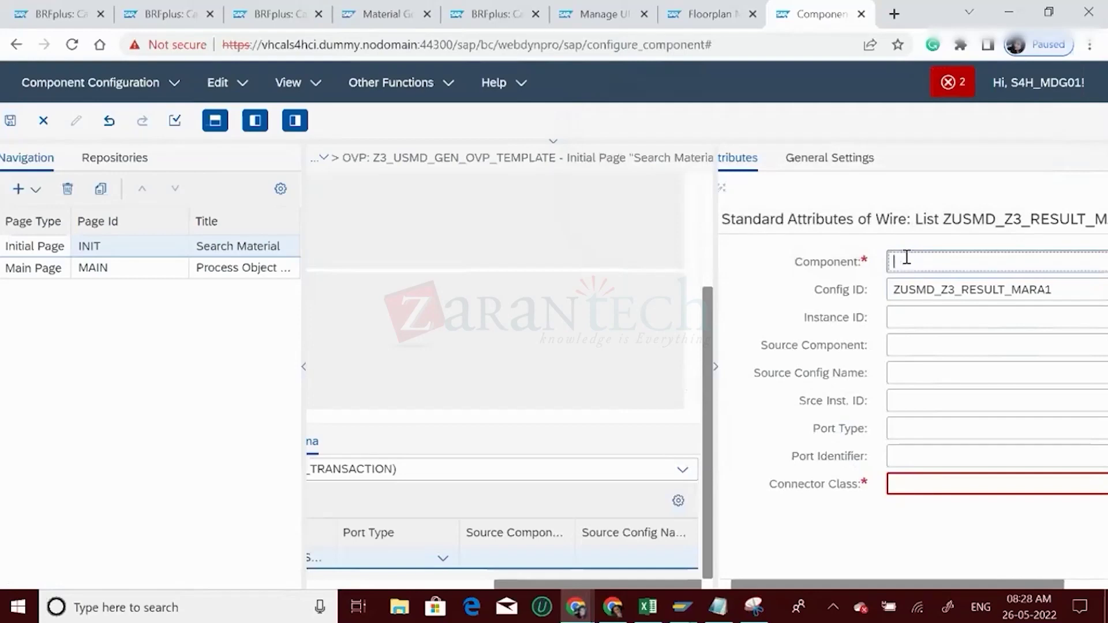
pyautogui.click(1077, 585)
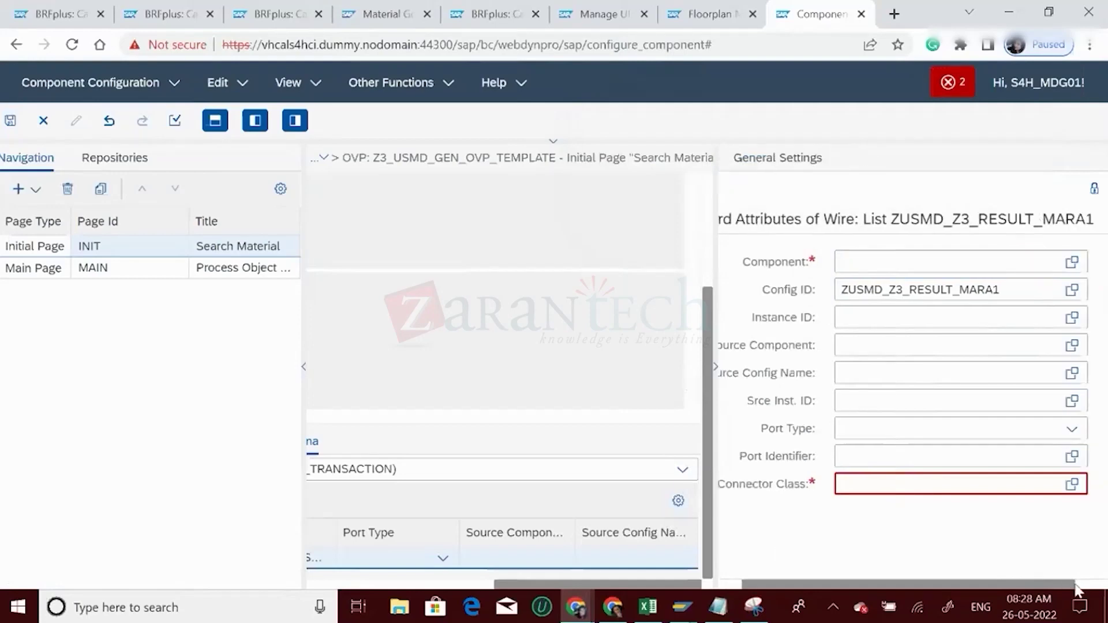
pyautogui.click(1072, 263)
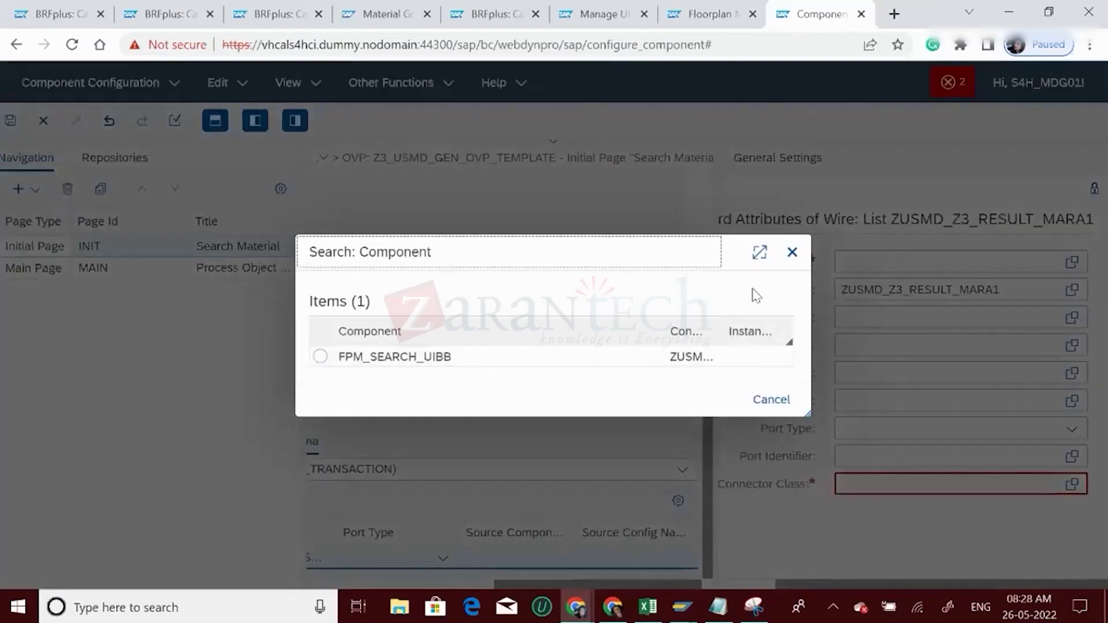
pyautogui.click(792, 252)
# - Clear the wire's configuration ID and reassign component FPM_LIST_UIBB_ATS with configuration ZUSMD_Z3_RESULT_MARA1
pyautogui.click(1013, 290)
pyautogui.write('ZUSMD_Z3_RESULT_MARA1')
pyautogui.press('BackSpace')
pyautogui.press('BackSpace')
pyautogui.press('BackSpace')
pyautogui.press('BackSpace')
pyautogui.press('BackSpace')
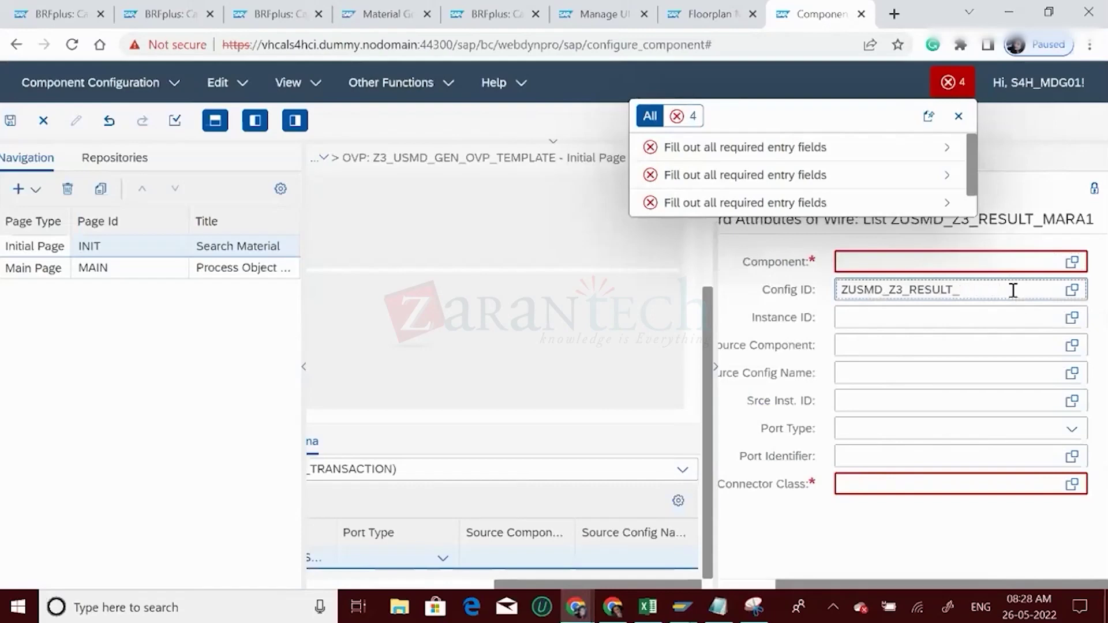
pyautogui.hotkey('ctrl', 'a')
pyautogui.press('BackSpace')
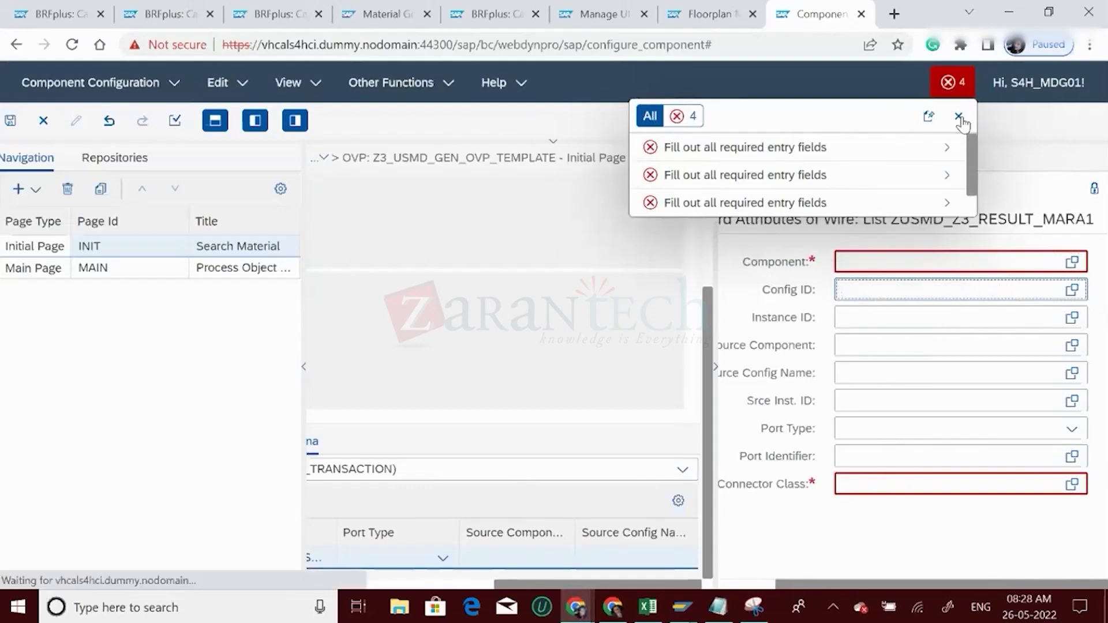
pyautogui.click(1068, 264)
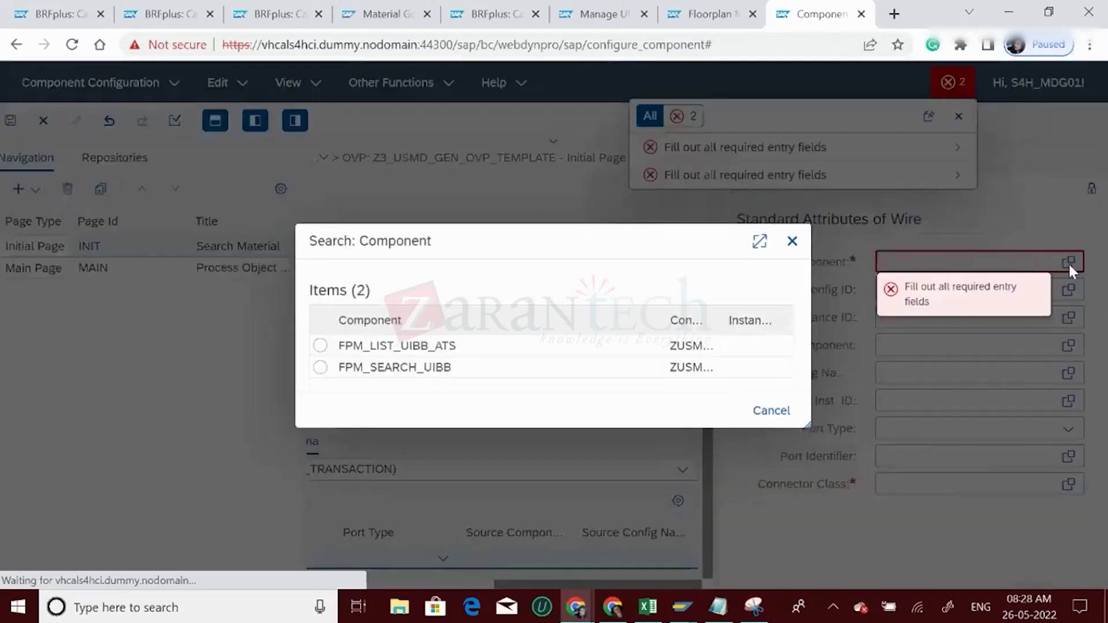
pyautogui.click(425, 349)
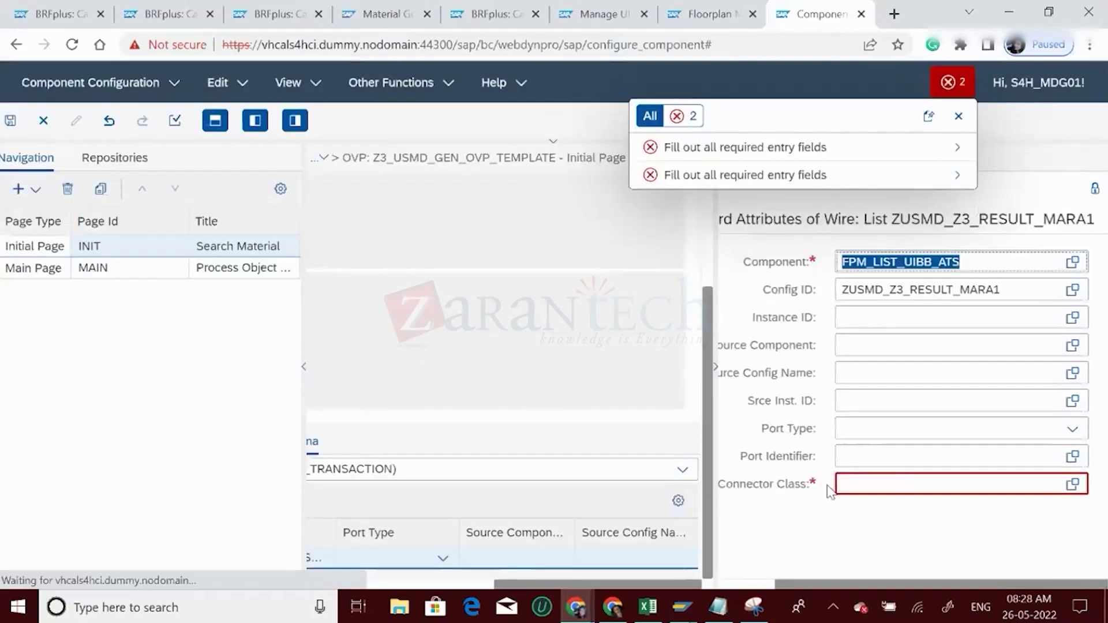
# - Try to enter cl_fpm_connnector_bol_identity as the wire's connector class
pyautogui.click(844, 484)
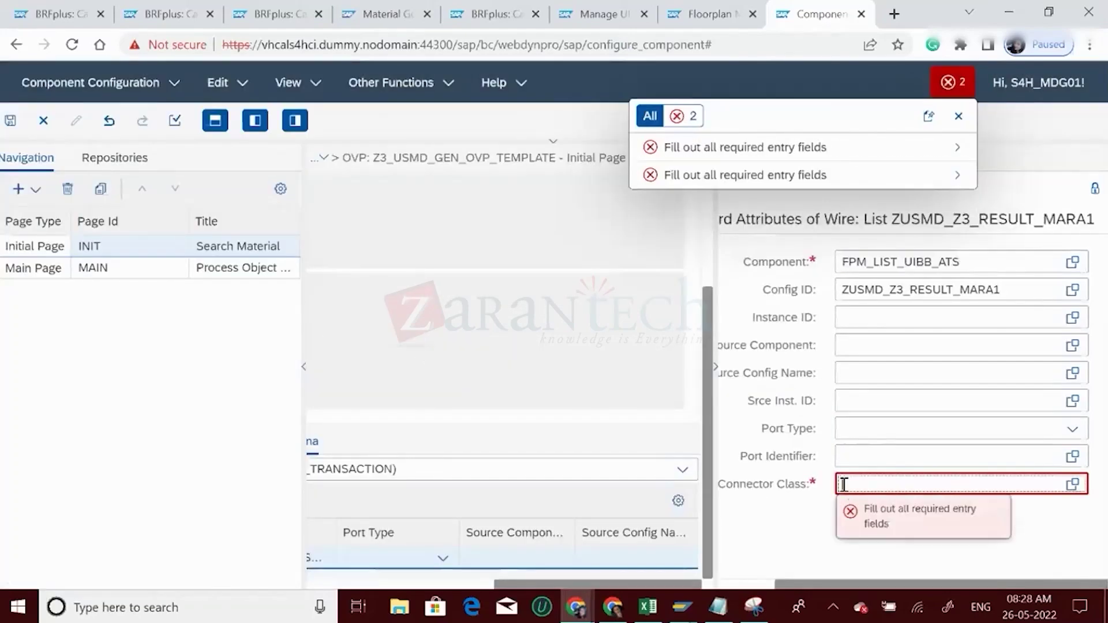
pyautogui.write('cl')
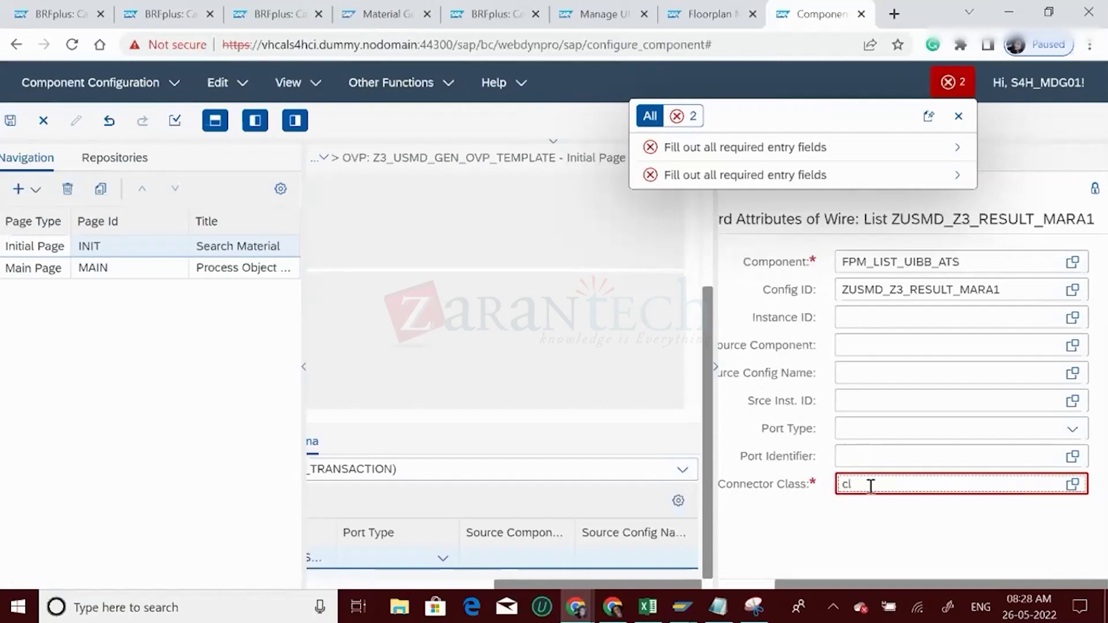
pyautogui.write('_fpm_connnector_bol_iden')
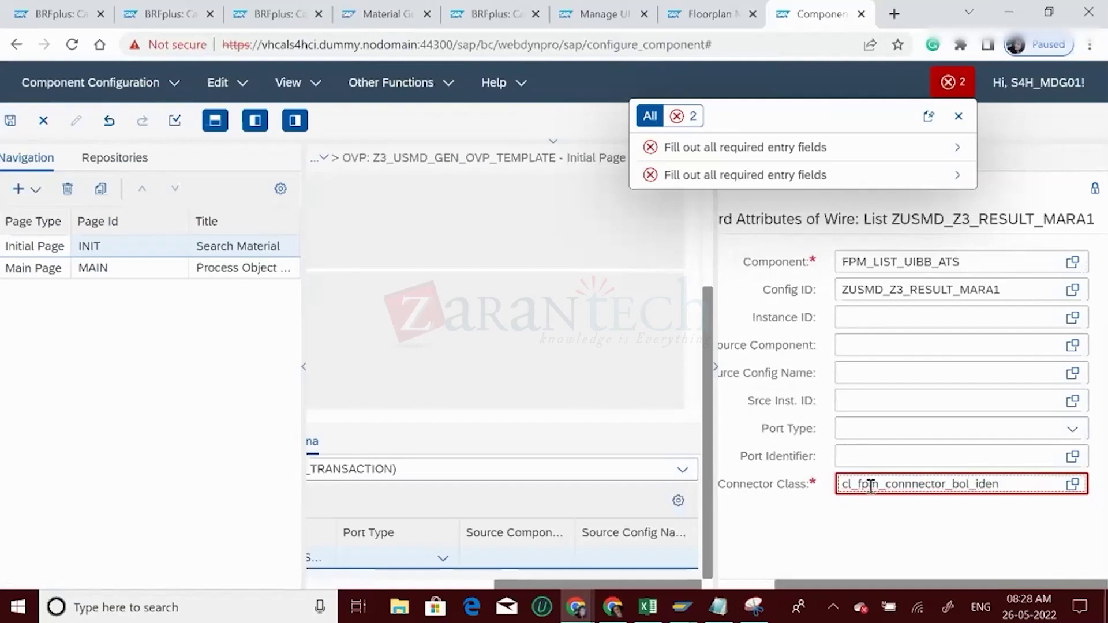
pyautogui.write('tity')
# - Set the wire's port type to Collection and its port identifier to STANDARD
pyautogui.click(850, 430)
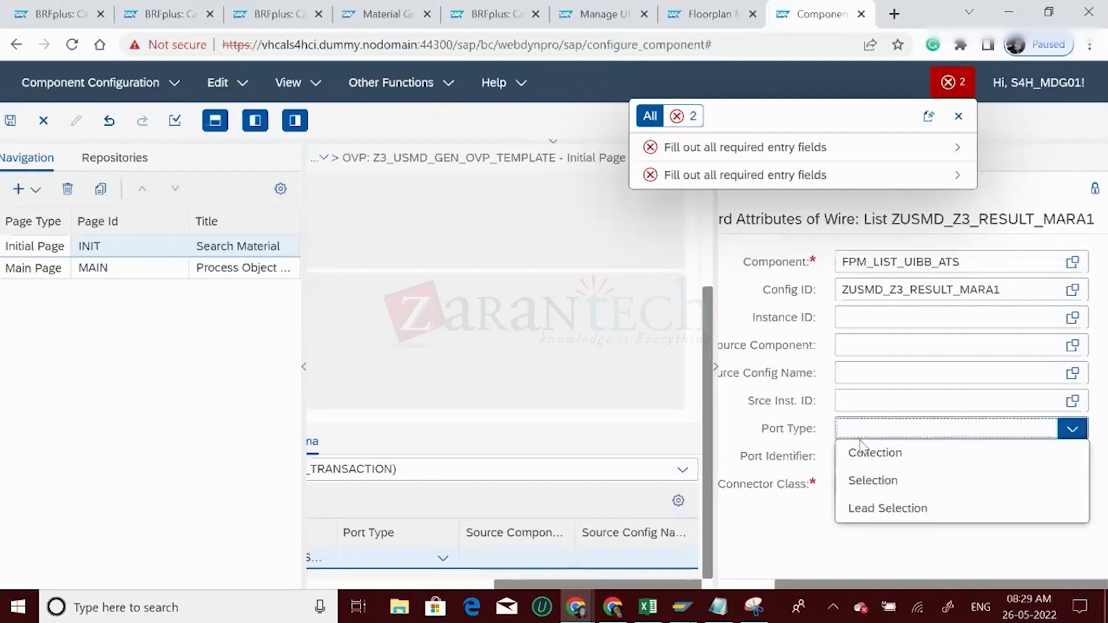
pyautogui.click(869, 454)
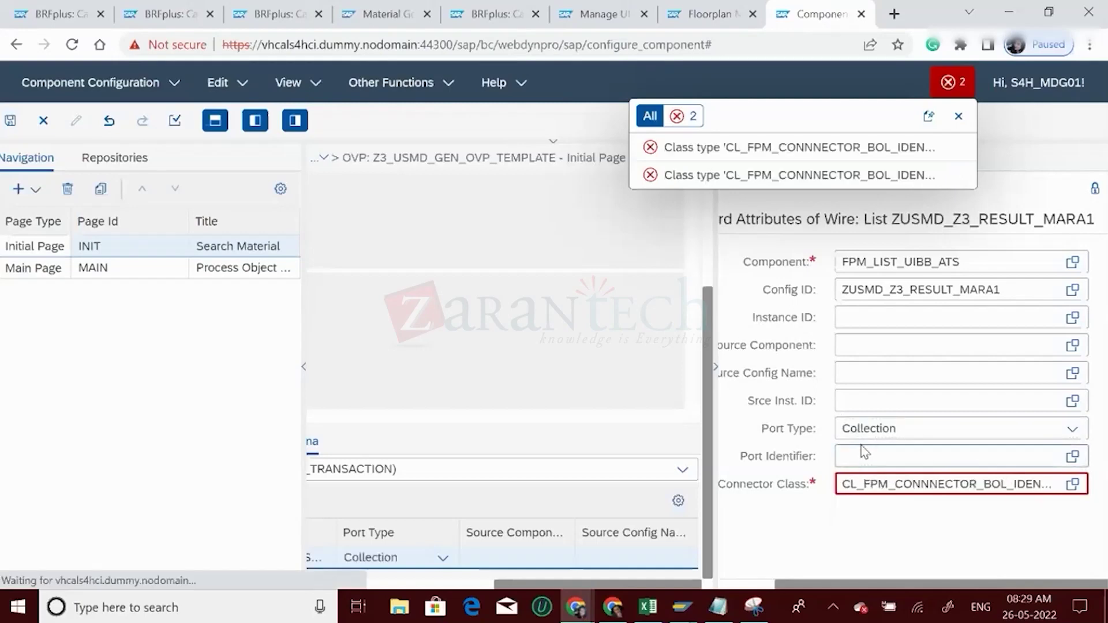
pyautogui.click(862, 453)
pyautogui.write('S')
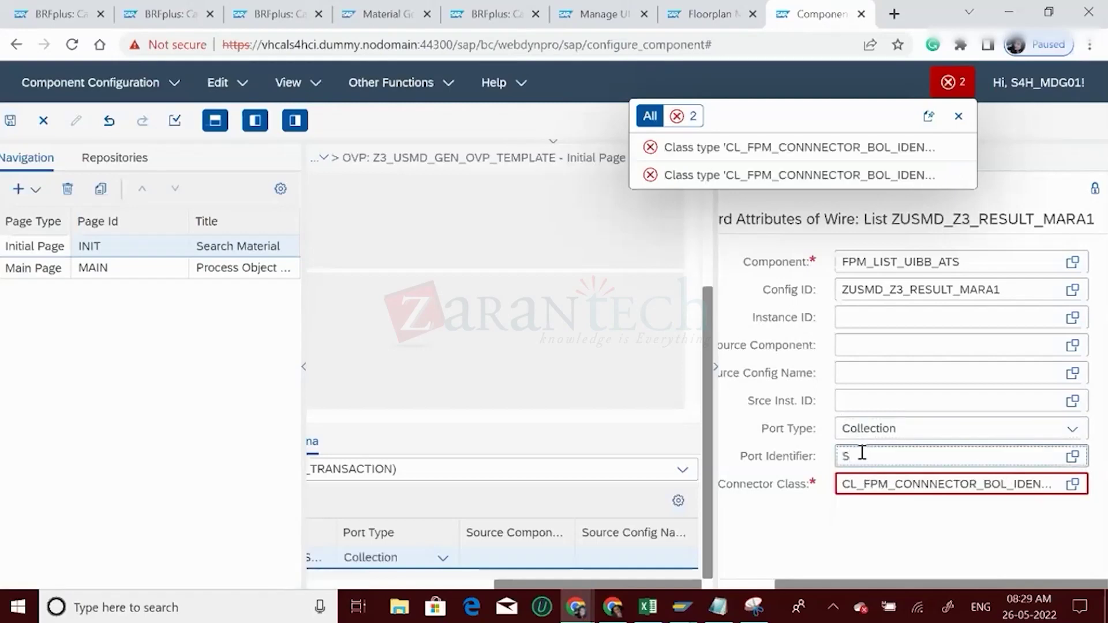
pyautogui.write('tandard')
pyautogui.press('Return')
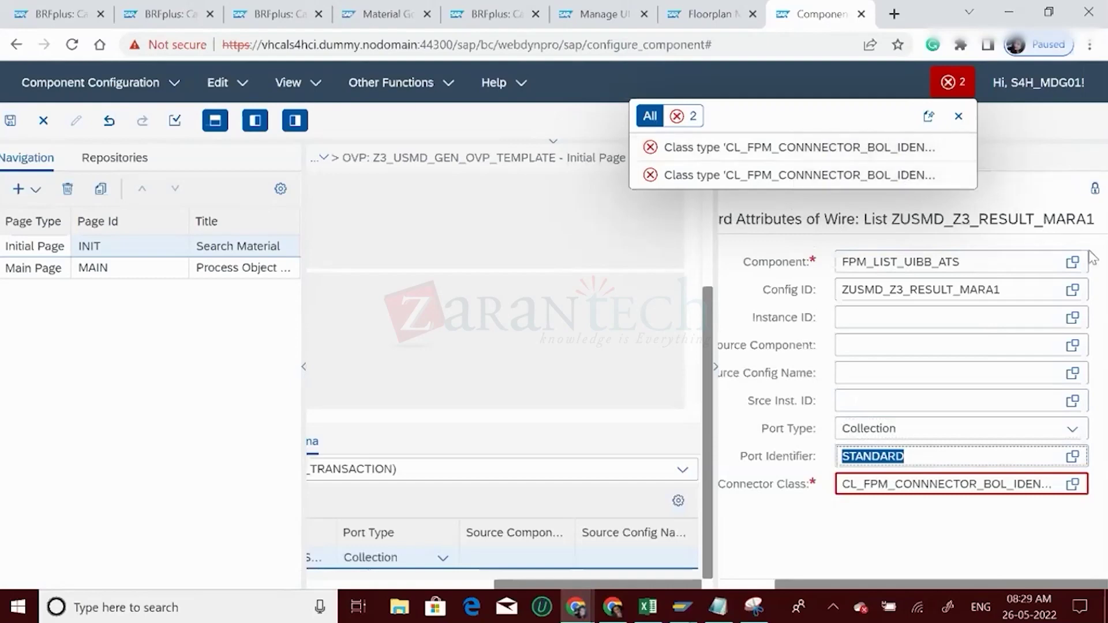
# - Look up and assign connector class CL_FPM_CONNECTOR_BOL_IDENTITY to the wire and save the configuration
pyautogui.click(1075, 487)
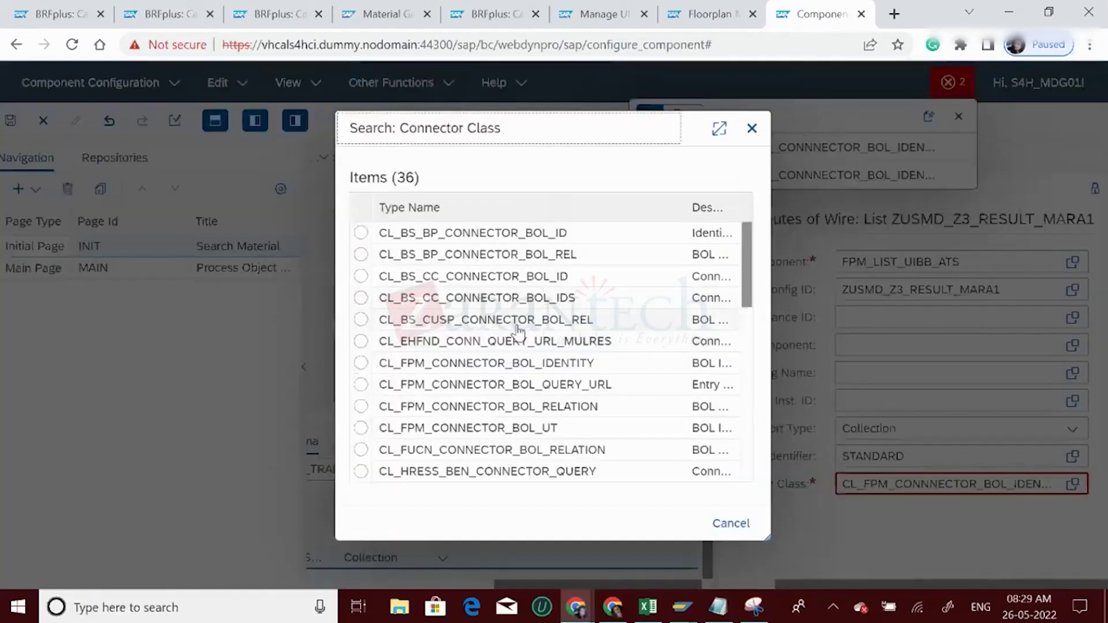
pyautogui.click(426, 364)
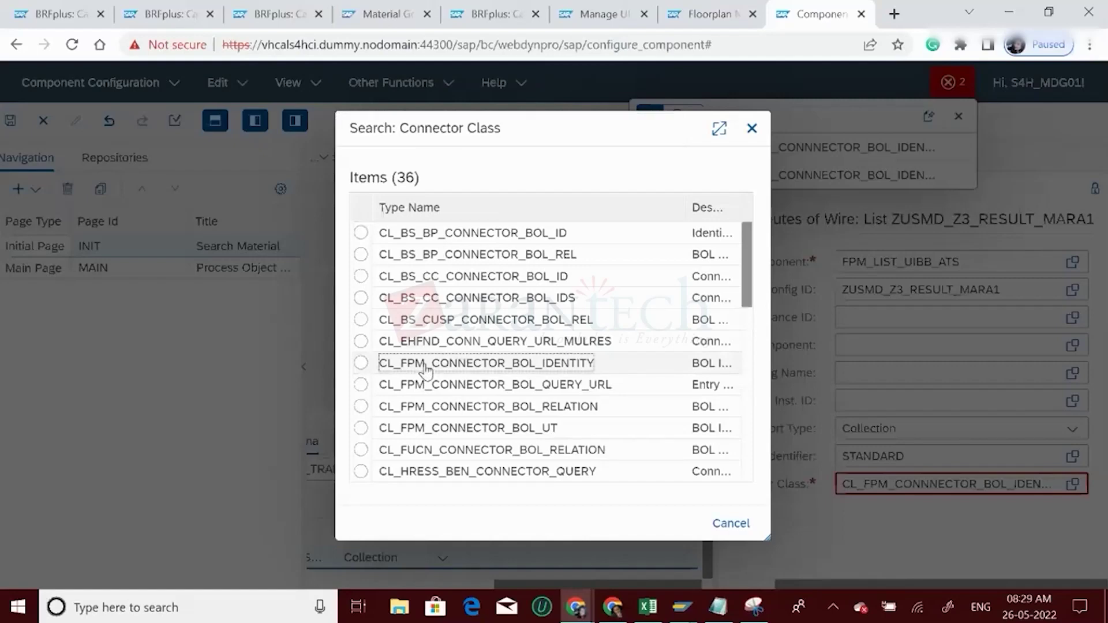
pyautogui.doubleClick(426, 364)
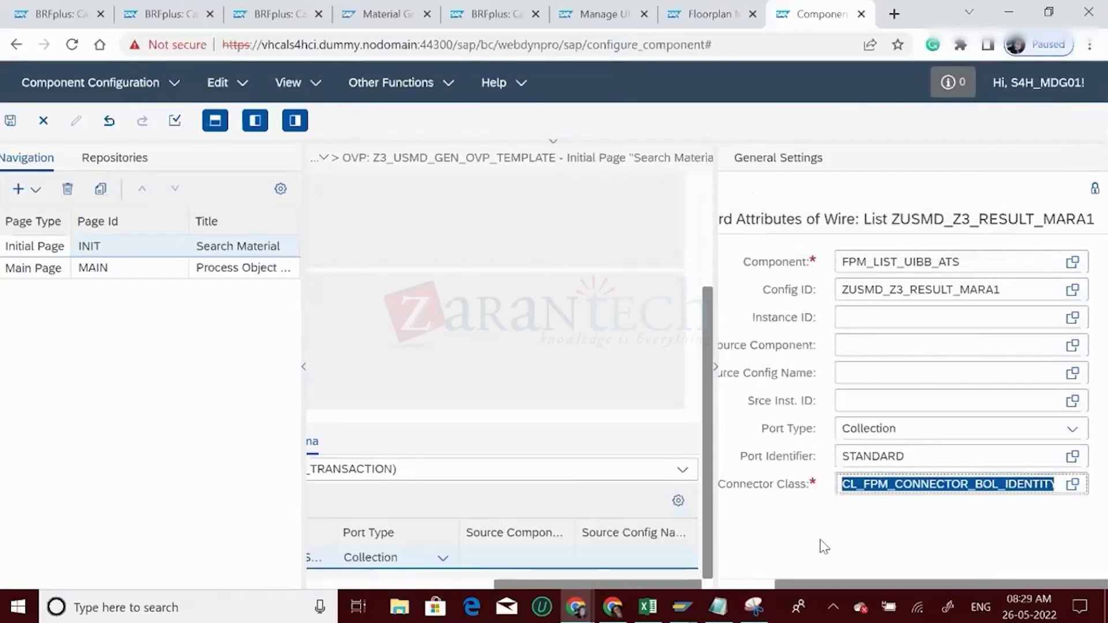
pyautogui.click(10, 121)
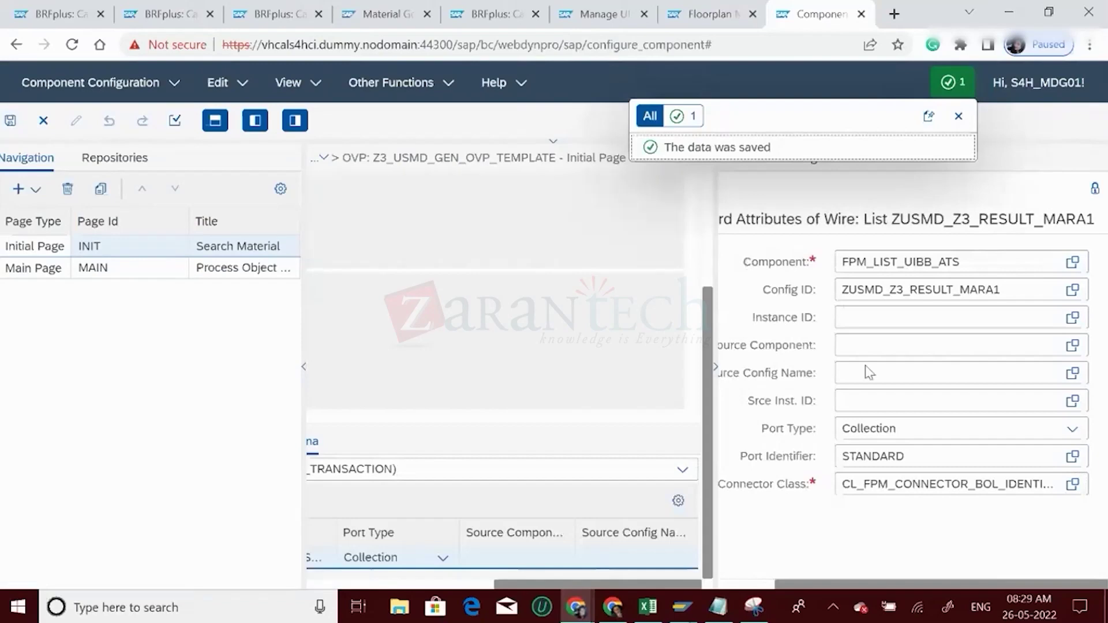
# - Assign source component FPM_SEARCH_UIBB with source configuration ZUSMD_Z3_SEARCH_MARA to the wire and save the configuration
pyautogui.click(855, 349)
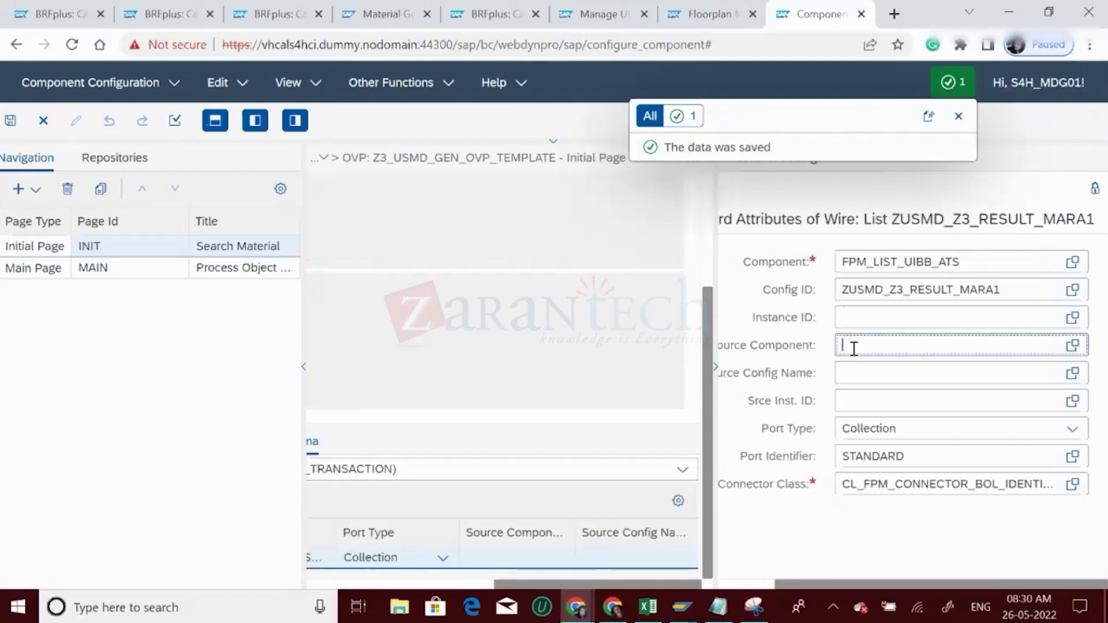
pyautogui.click(1072, 347)
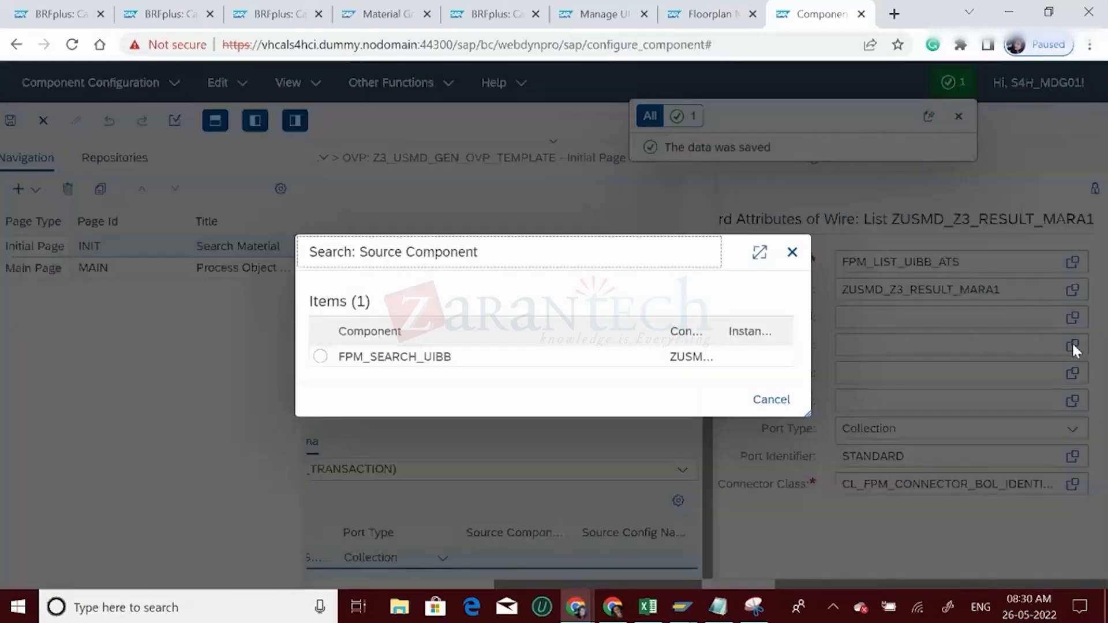
pyautogui.click(431, 359)
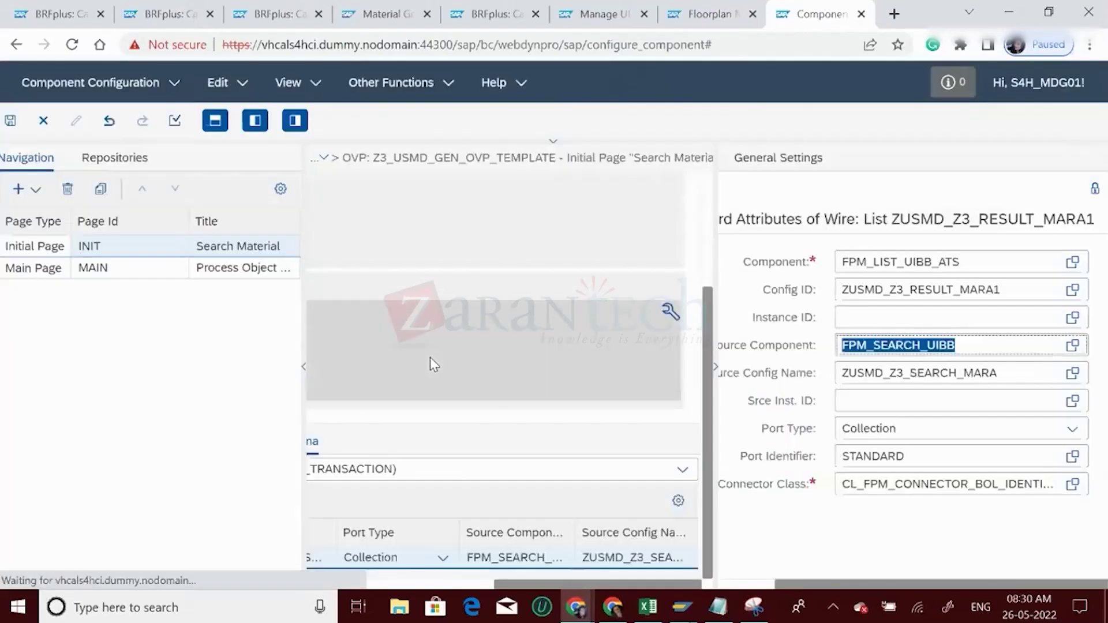
pyautogui.click(8, 122)
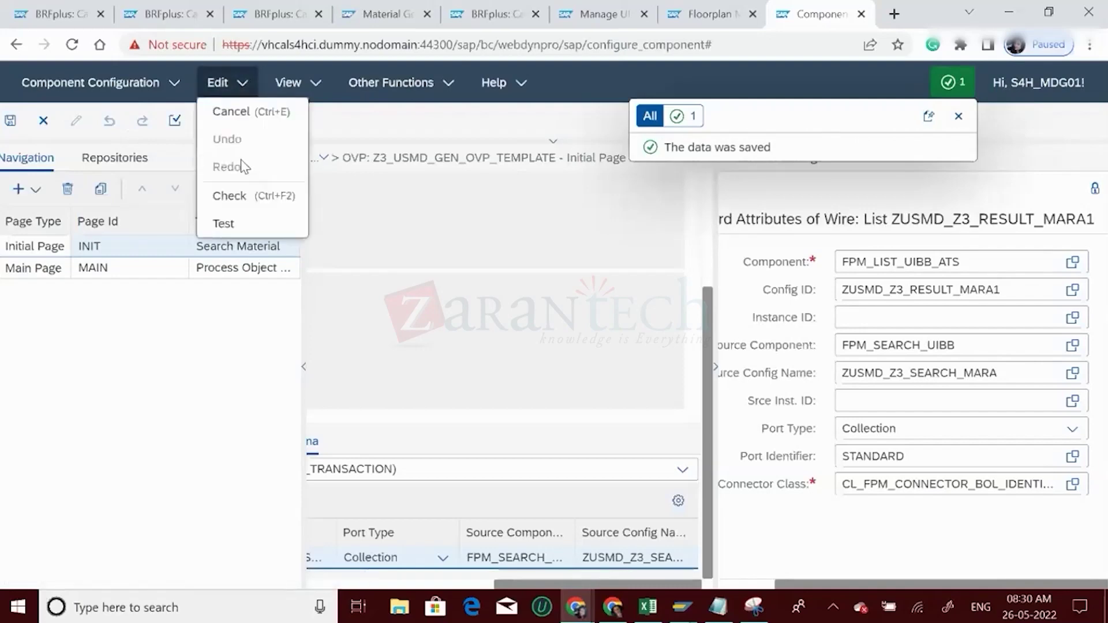
# - Test the overview page configuration and return to the wire's attributes in the component configuration
pyautogui.click(237, 224)
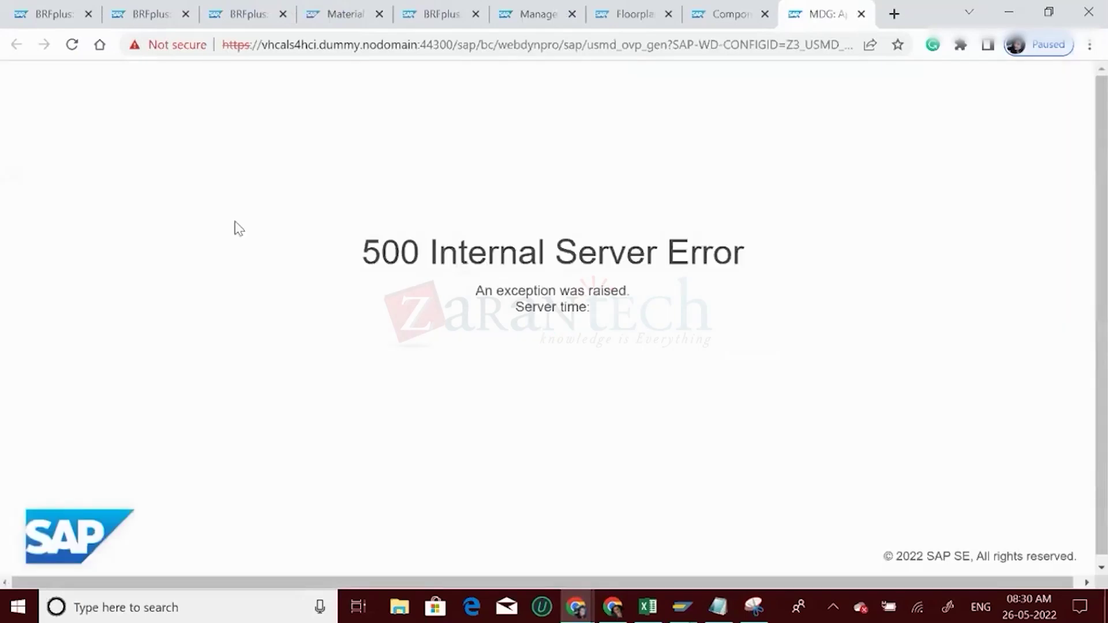
pyautogui.hotkey('alt', 'Tab')
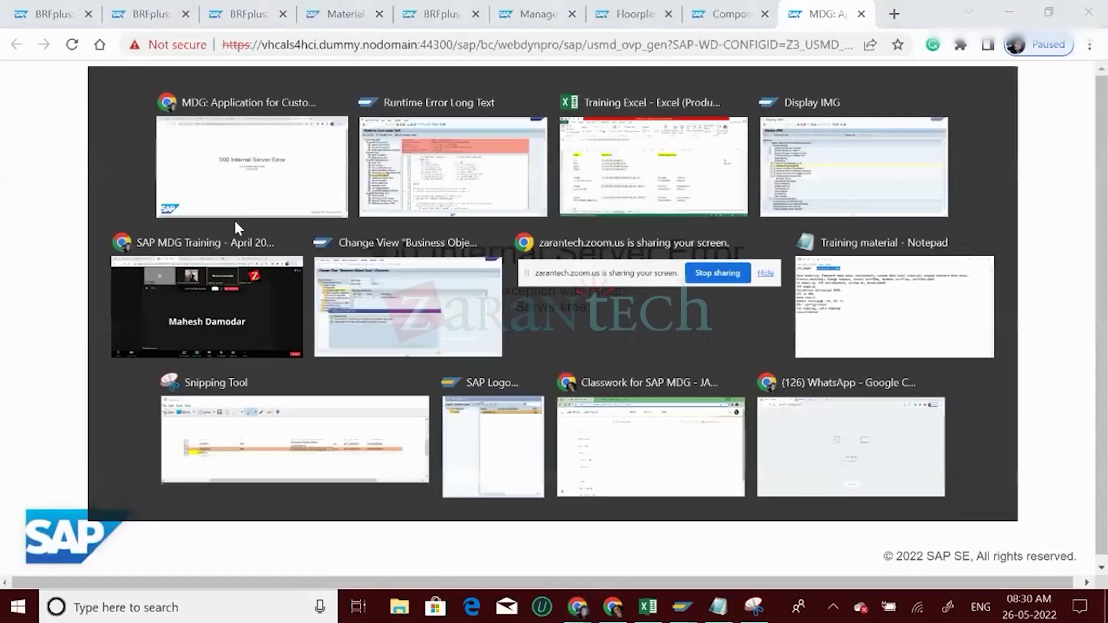
pyautogui.hotkey('alt', 'Tab')
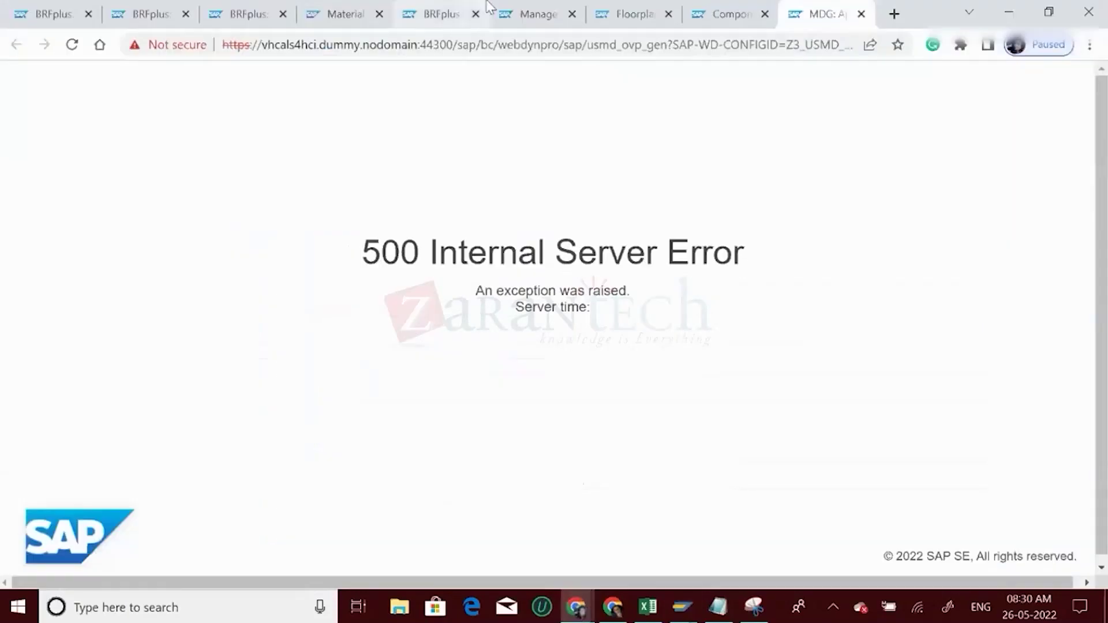
pyautogui.click(708, 8)
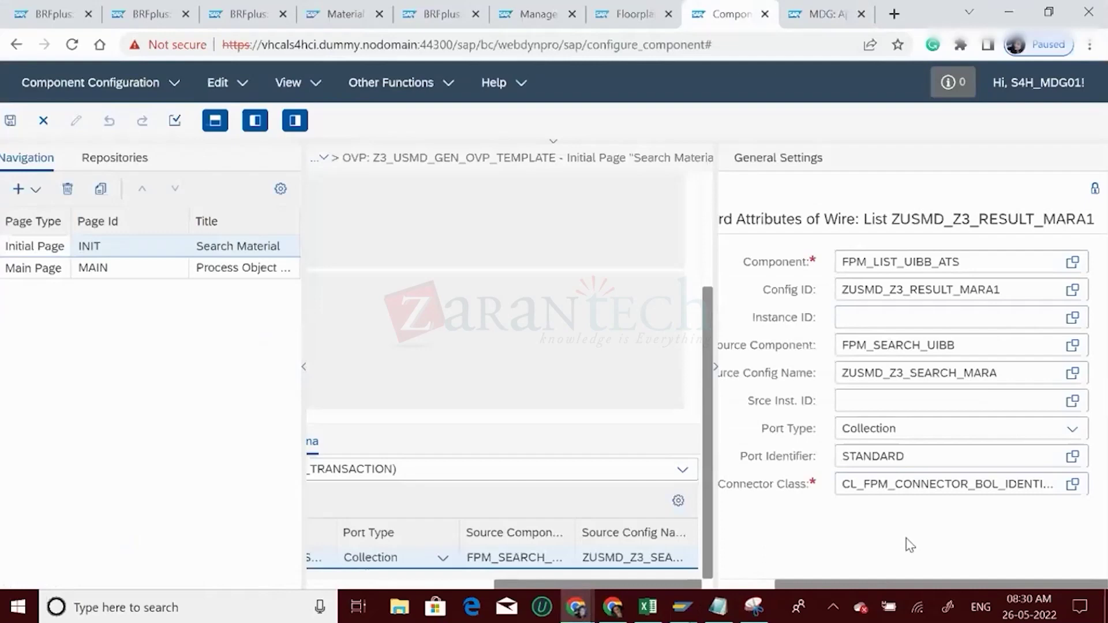
# - Go back to application configuration Z3_USMD_OVP_GEN_TEMPLATE and save it
pyautogui.click(423, 584)
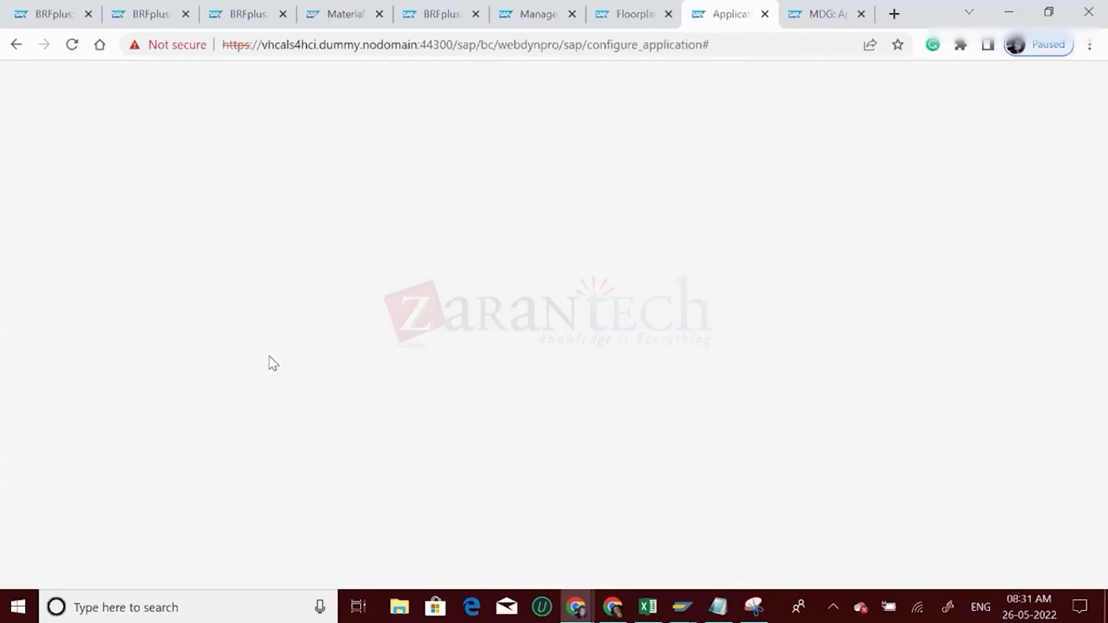
pyautogui.click(24, 122)
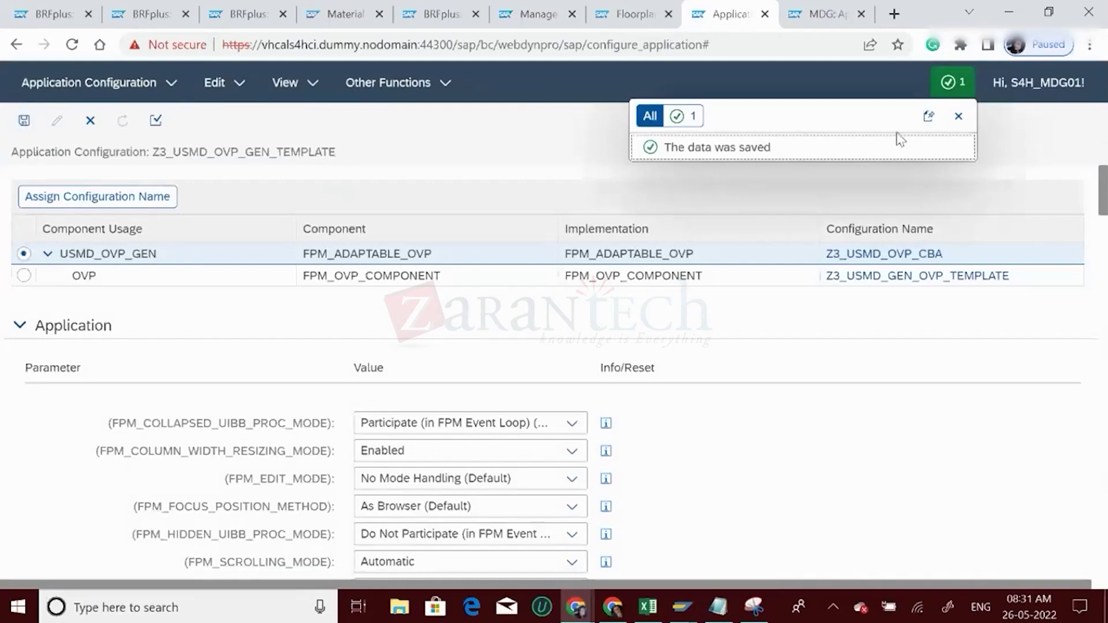
pyautogui.click(959, 116)
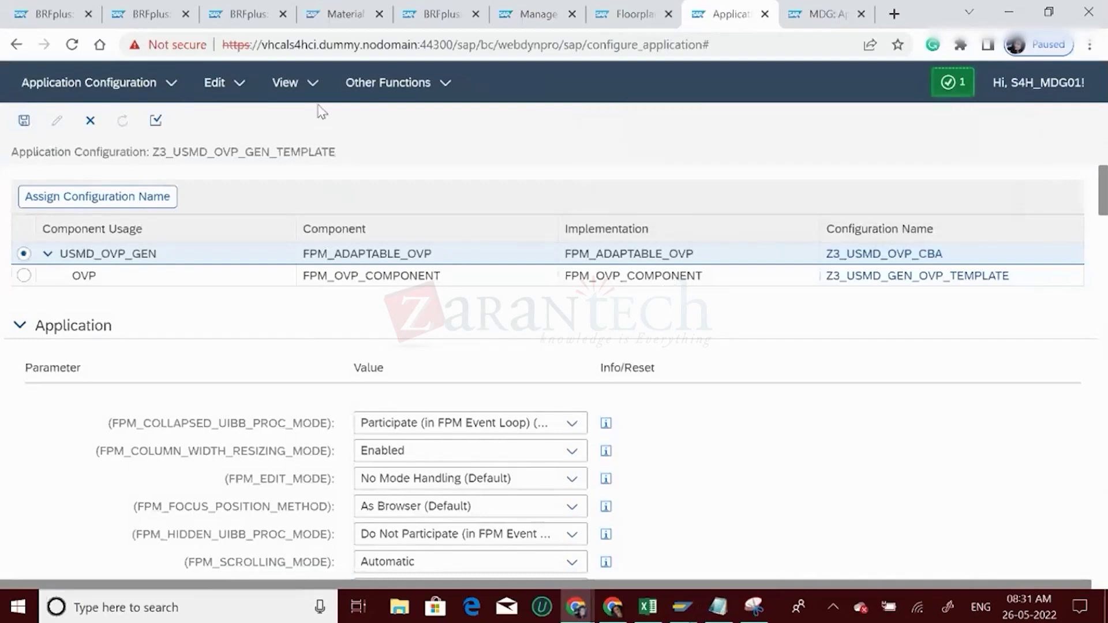
# - Check application configuration Z3_USMD_OVP_GEN_TEMPLATE for errors and run a test of it
pyautogui.click(241, 85)
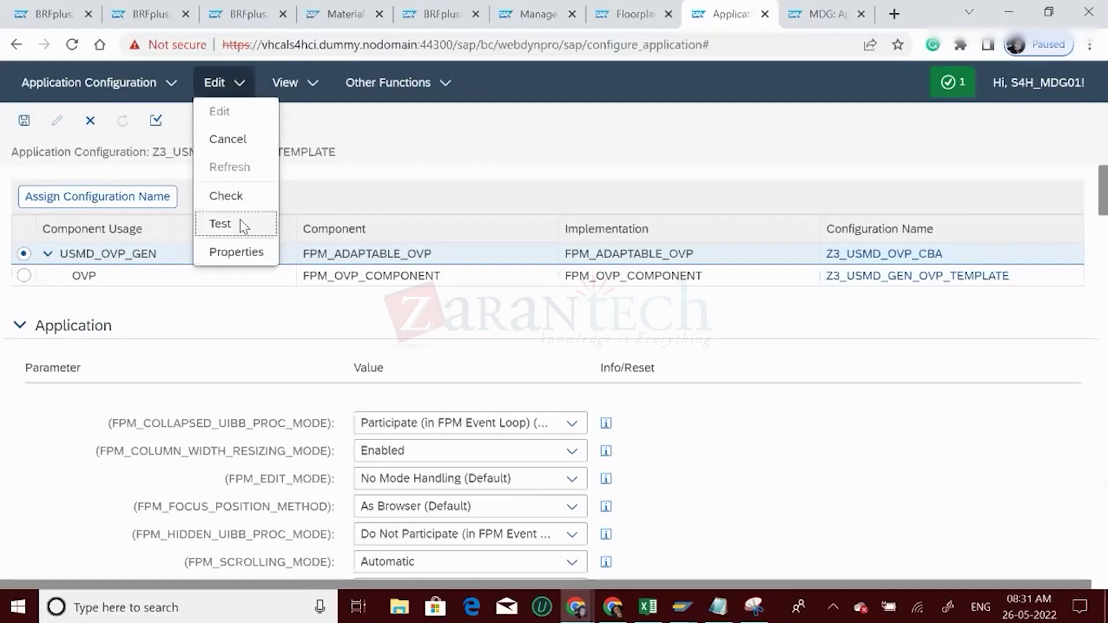
pyautogui.click(229, 197)
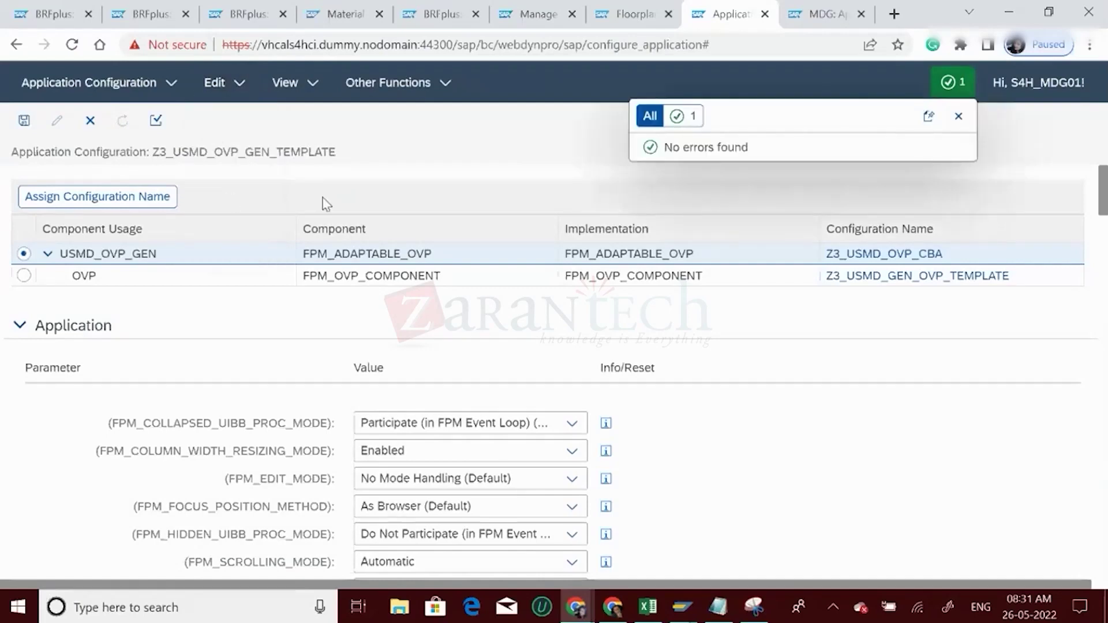
pyautogui.click(234, 81)
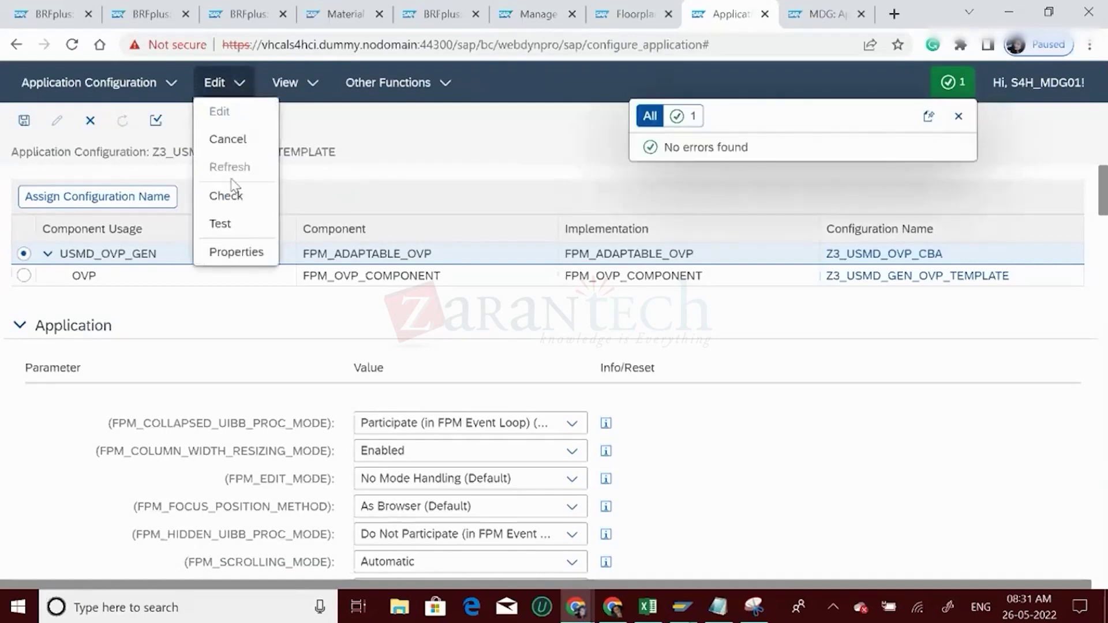
pyautogui.click(223, 225)
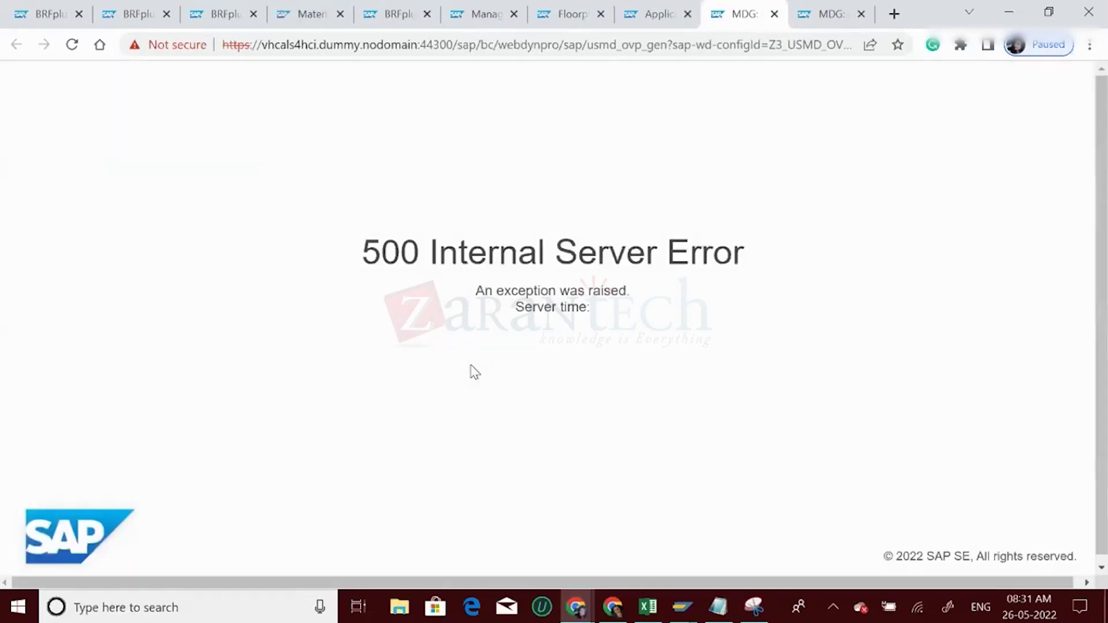
# - Close the test run and open component configuration Z3_USMD_GEN_OVP_TEMPLATE at its overview page schema
pyautogui.click(774, 14)
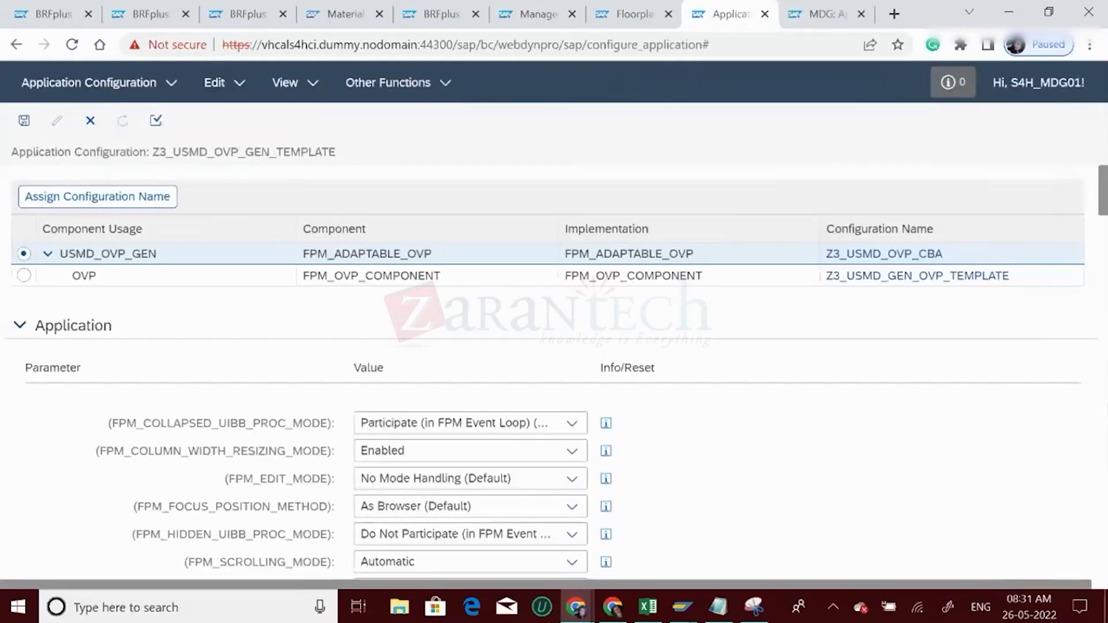
pyautogui.click(922, 283)
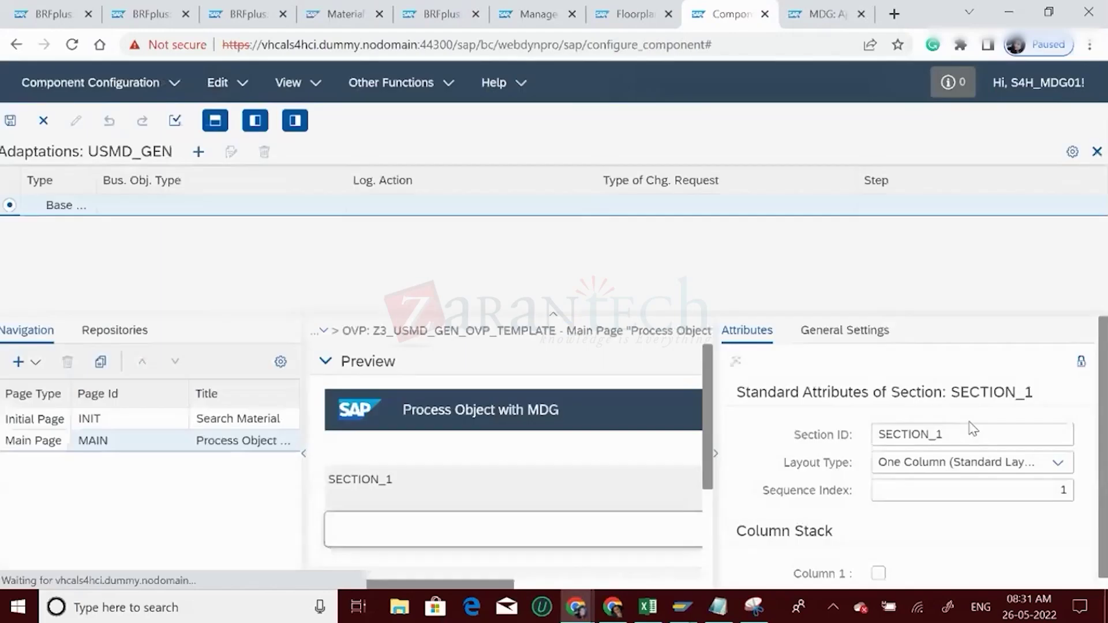
pyautogui.click(710, 552)
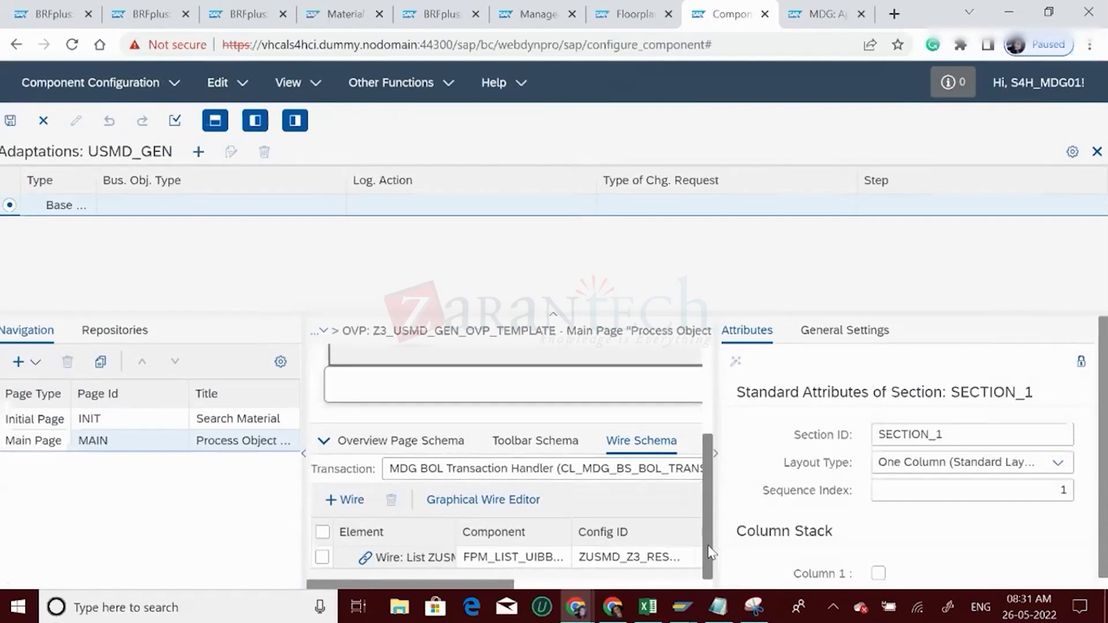
pyautogui.click(419, 442)
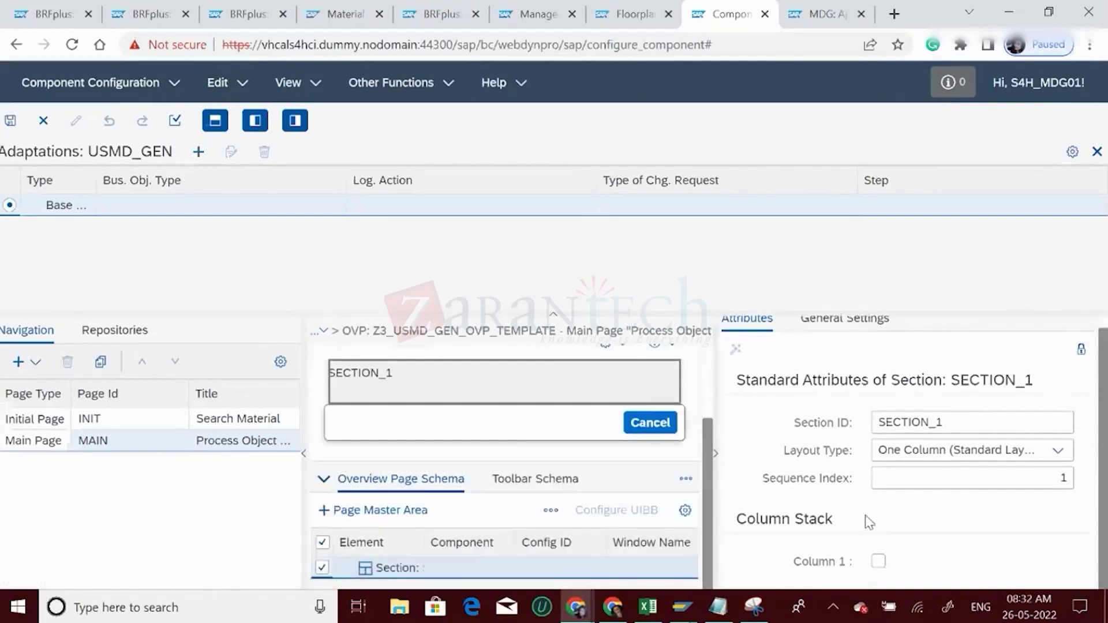
# - Examine the attributes of the search UIBB ZUSMD_Z3_SEARCH_MARA on the initial page INIT
pyautogui.click(30, 426)
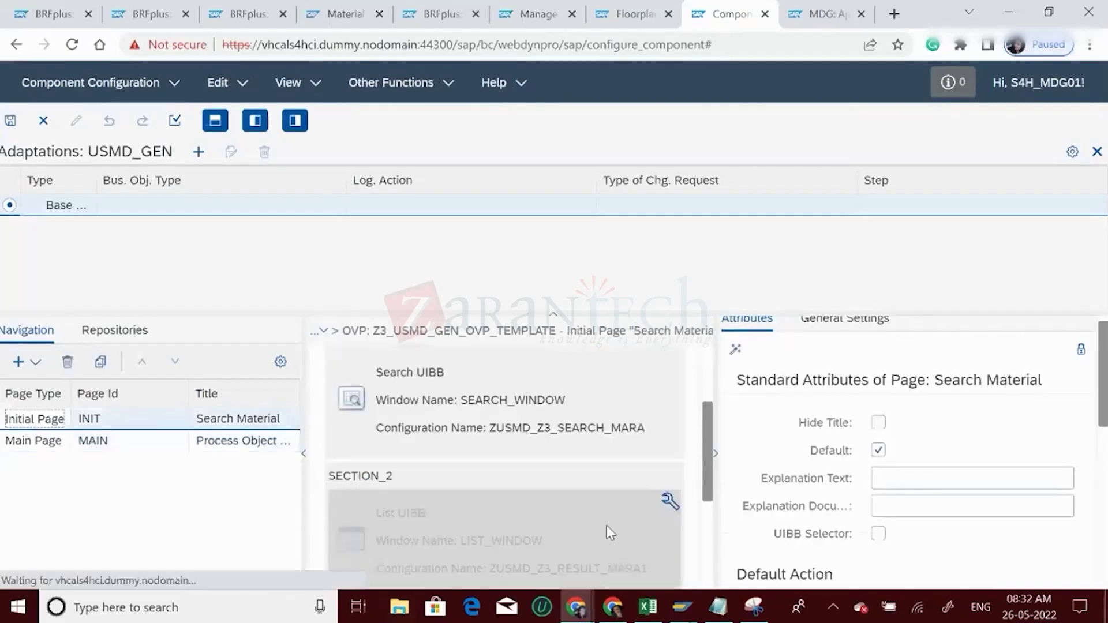
pyautogui.click(708, 553)
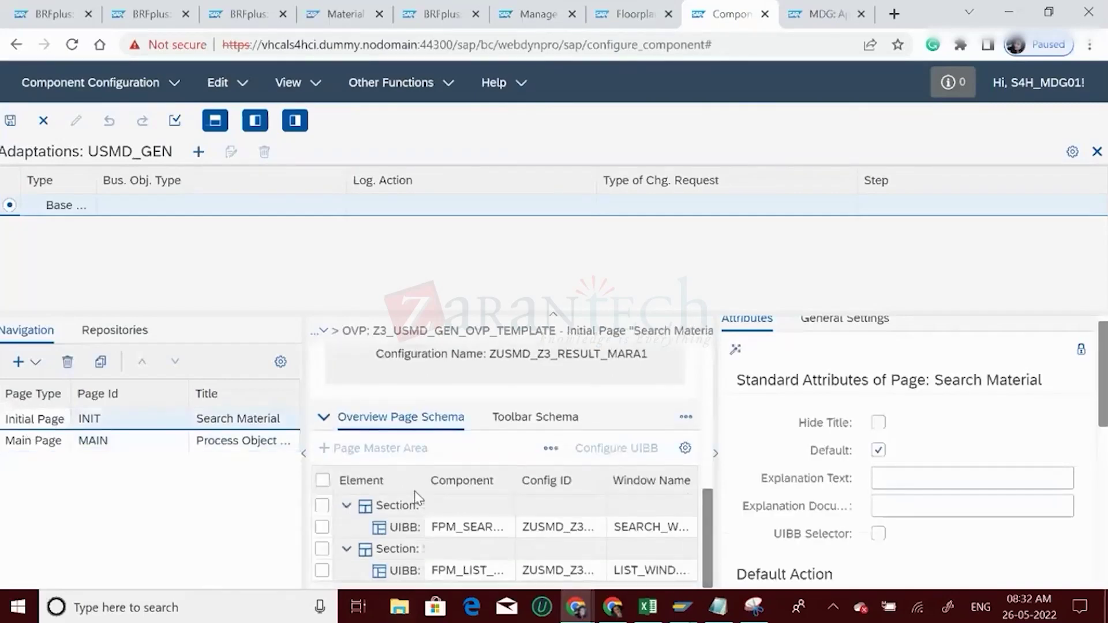
pyautogui.click(393, 531)
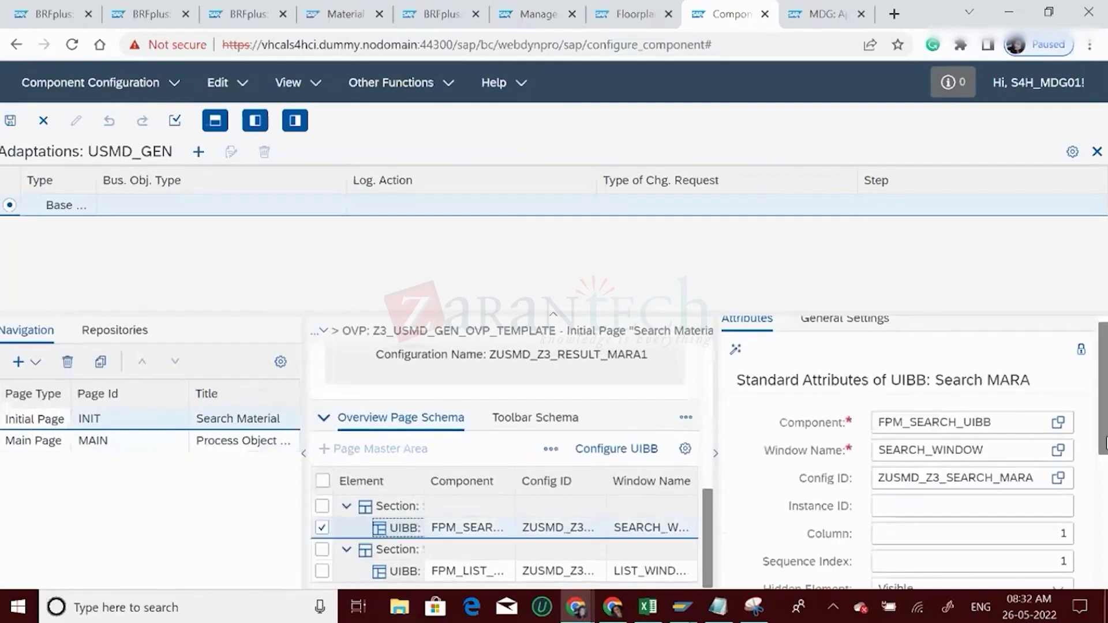
pyautogui.moveTo(1106, 439); pyautogui.dragTo(1095, 349)
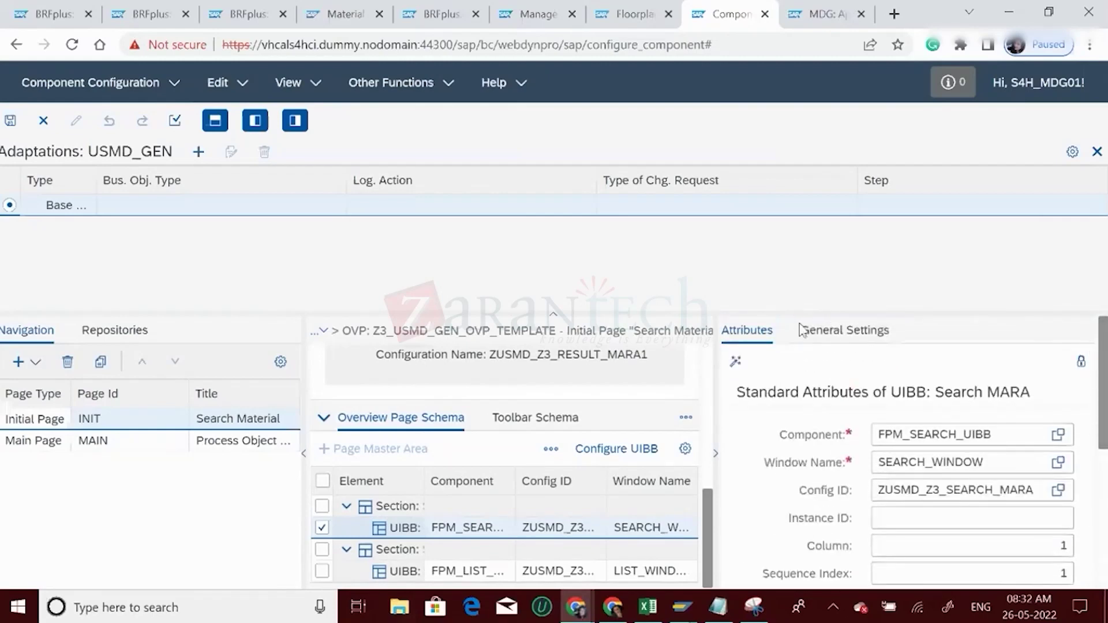
# - Review the overview page's general settings and the additional settings options available for it
pyautogui.click(863, 332)
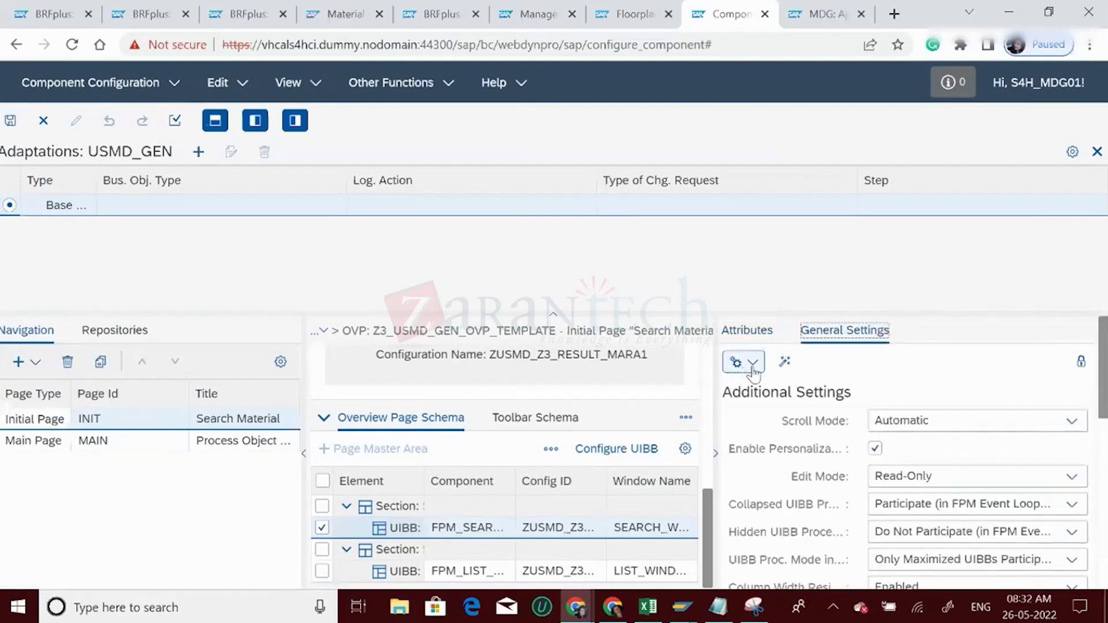
pyautogui.click(1104, 487)
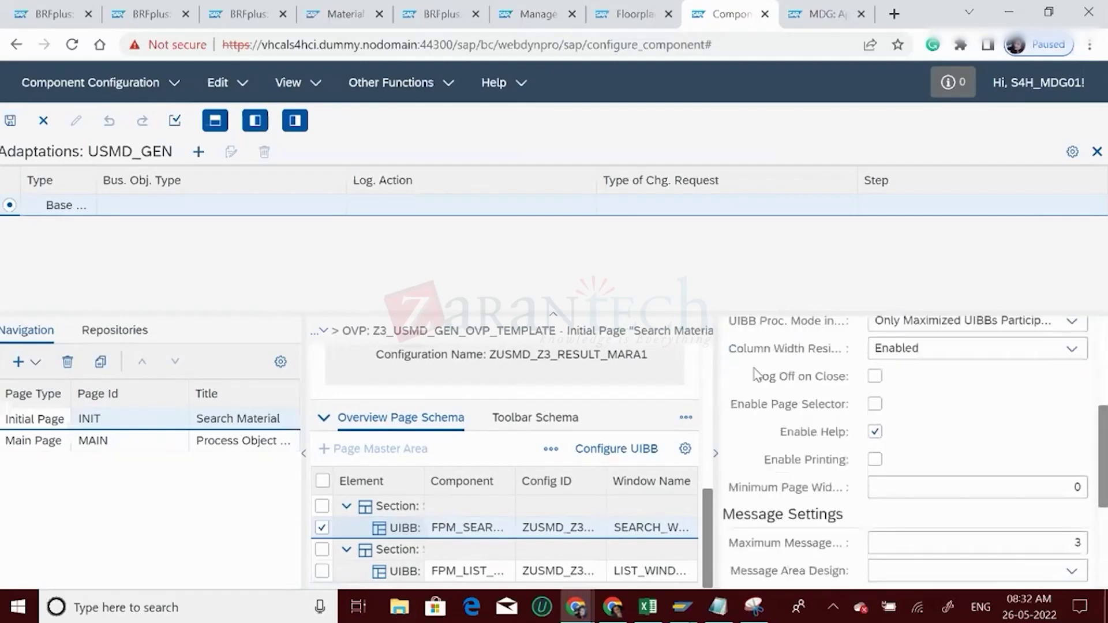
pyautogui.scroll(5, 982, 364)
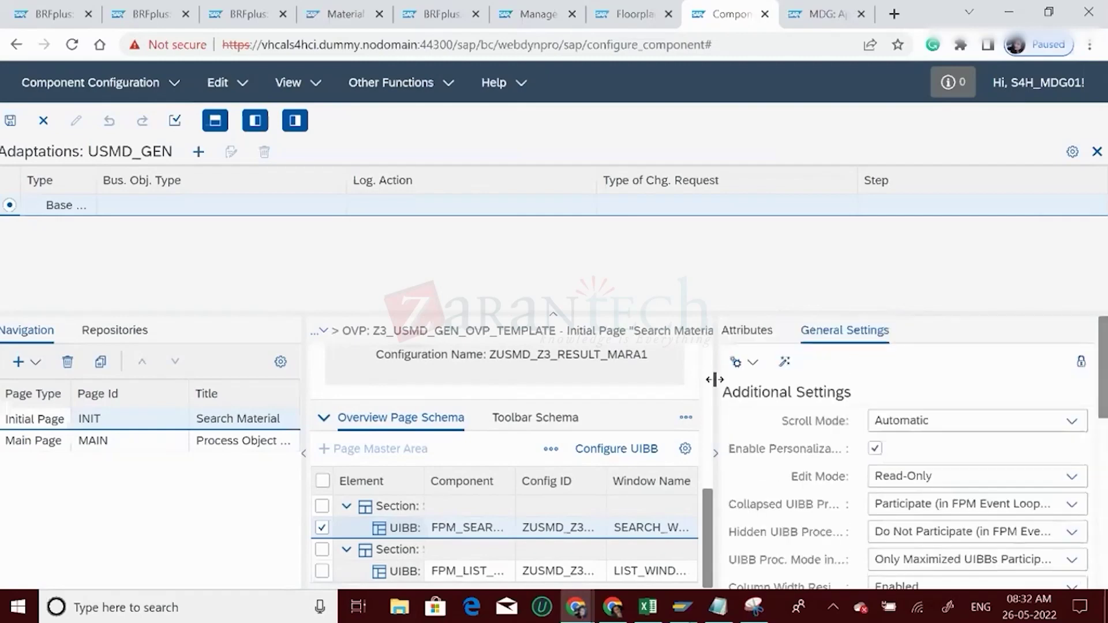
pyautogui.click(754, 369)
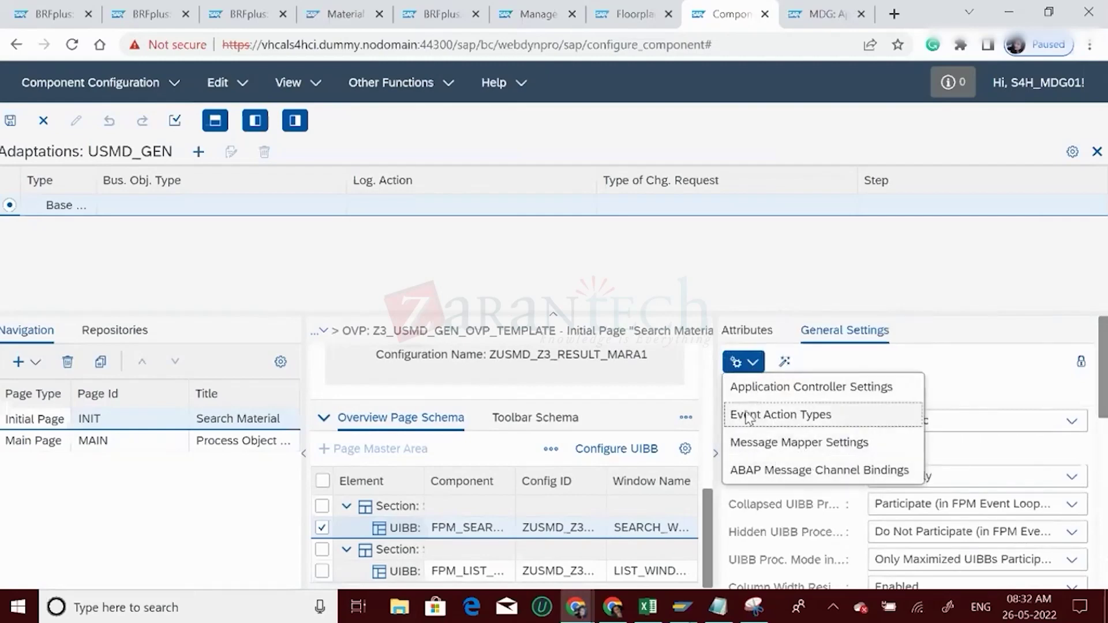
pyautogui.click(945, 375)
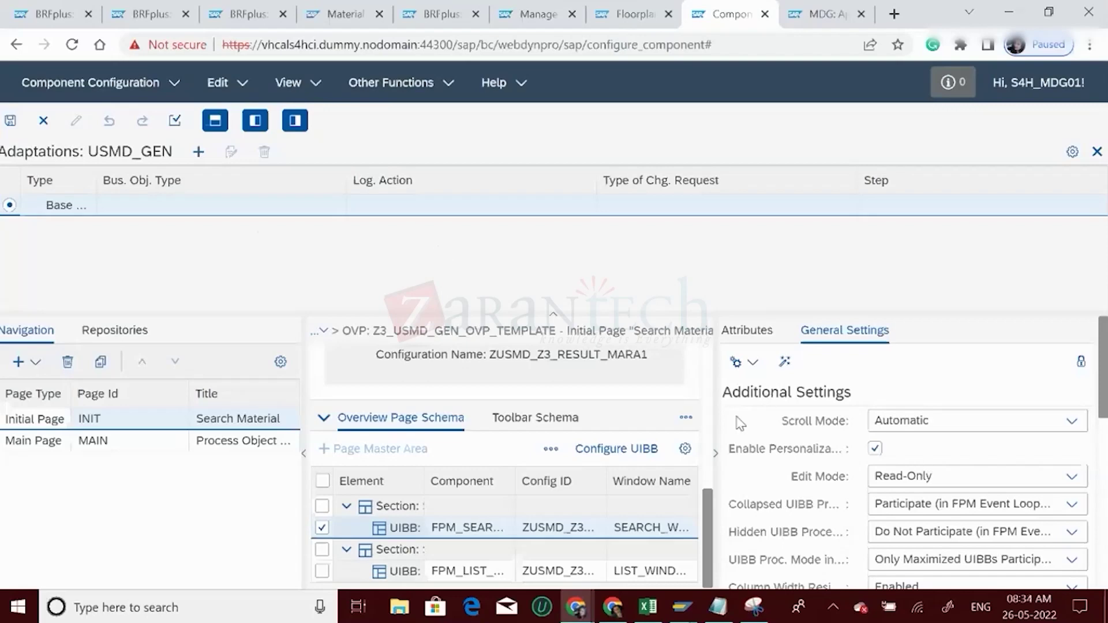
# - Examine the attributes of the list UIBB ZUSMD_Z3_RESULT_MARA1 in the second section of the initial page
pyautogui.scroll(5, 705, 419)
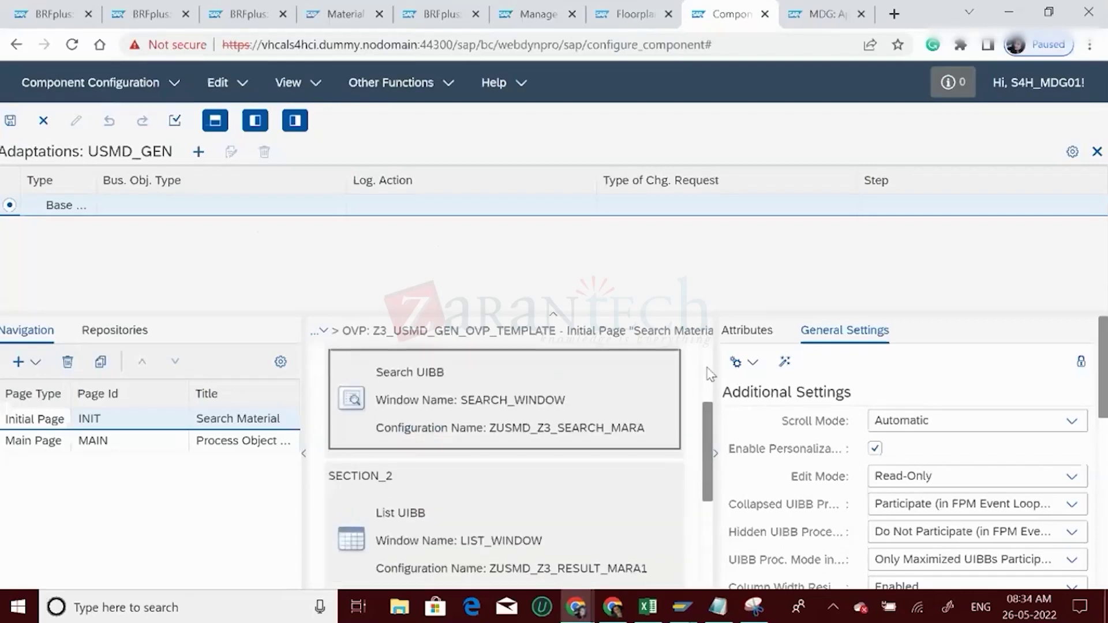
pyautogui.scroll(3, 711, 373)
pyautogui.scroll(-4, 715, 517)
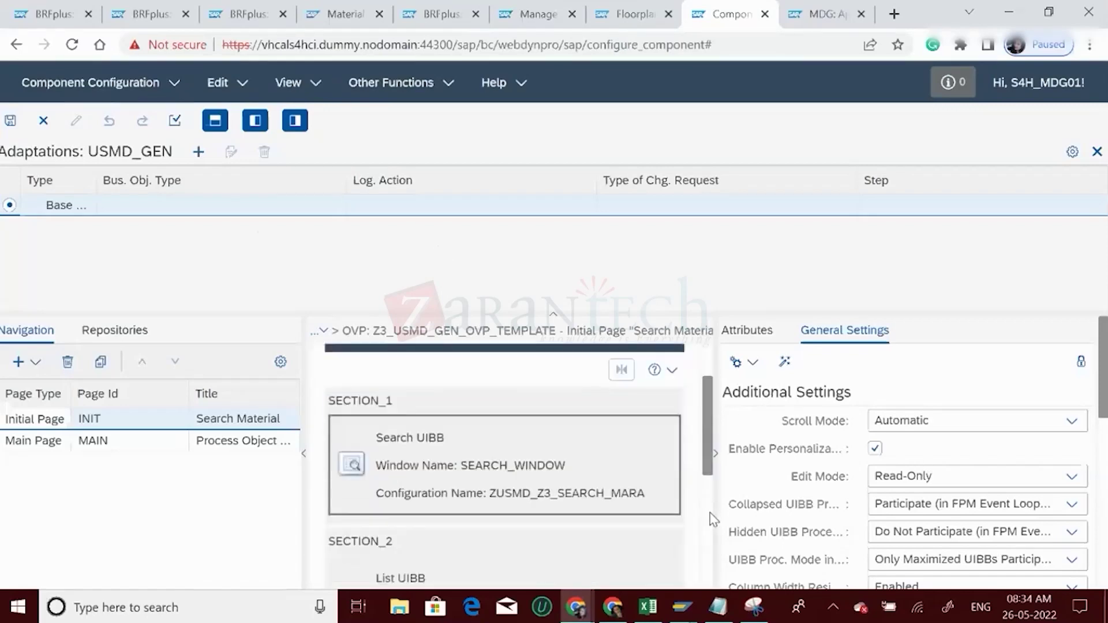
pyautogui.scroll(-3, 707, 573)
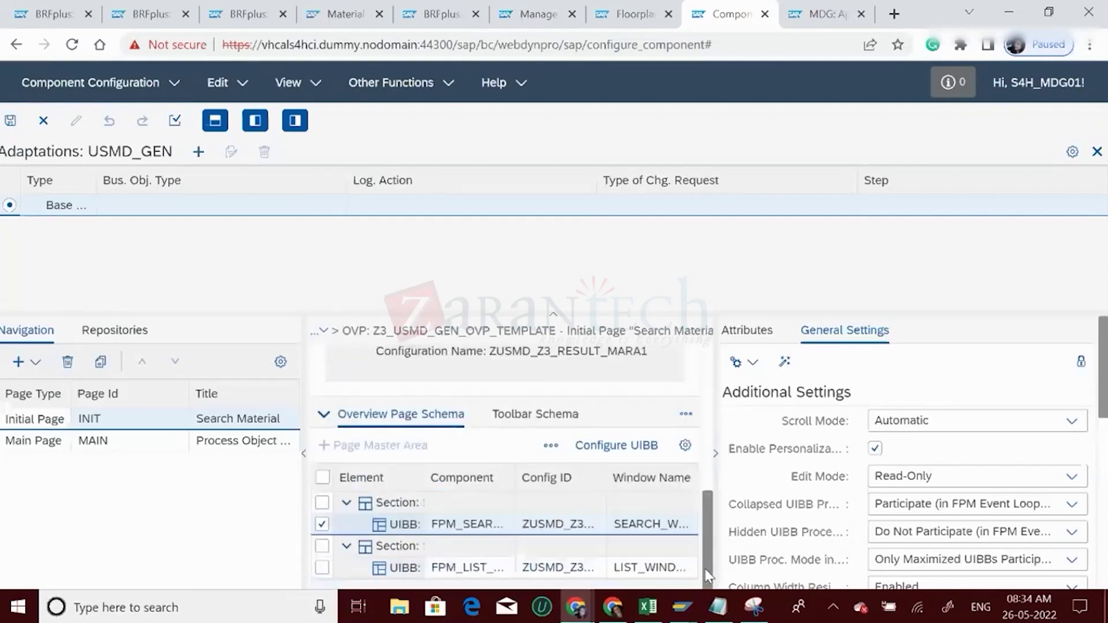
pyautogui.click(406, 568)
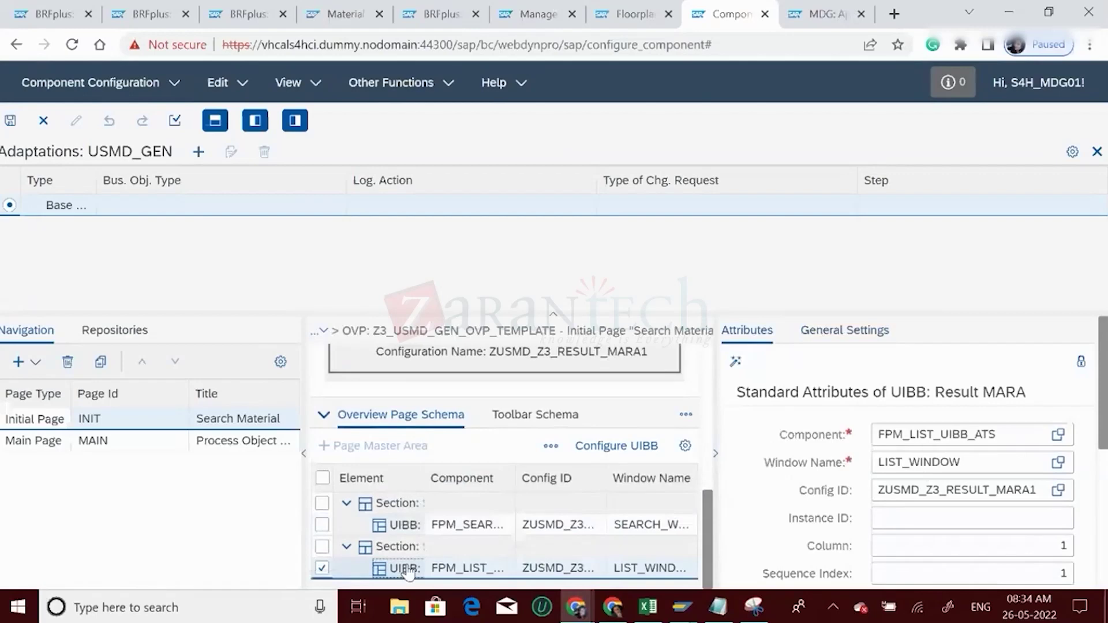
pyautogui.scroll(-4, 960, 540)
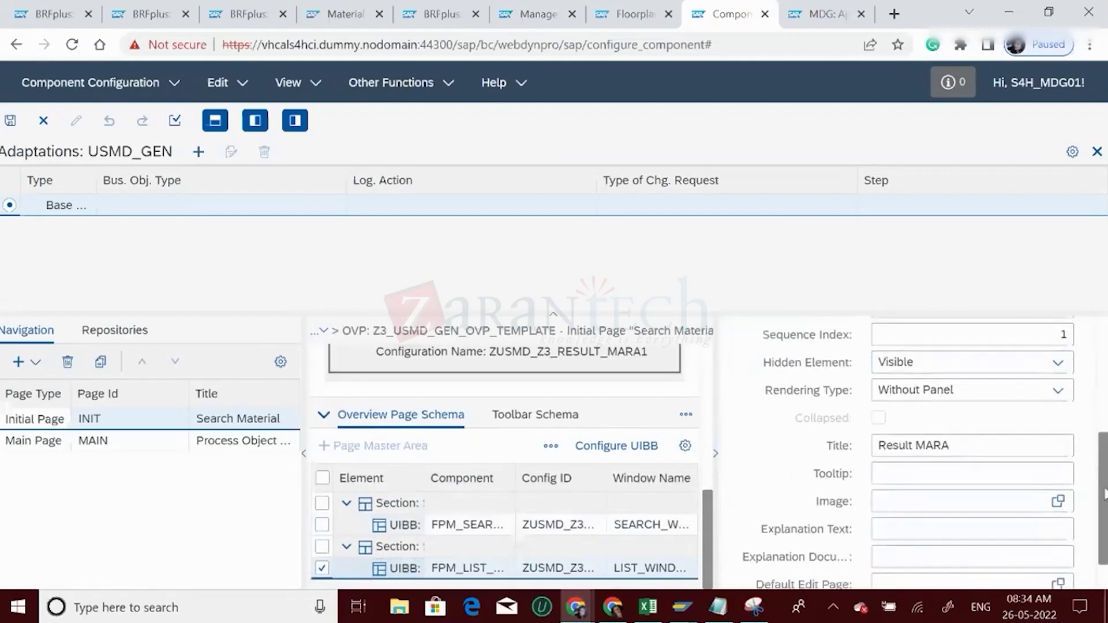
pyautogui.moveTo(1104, 494); pyautogui.dragTo(1103, 524)
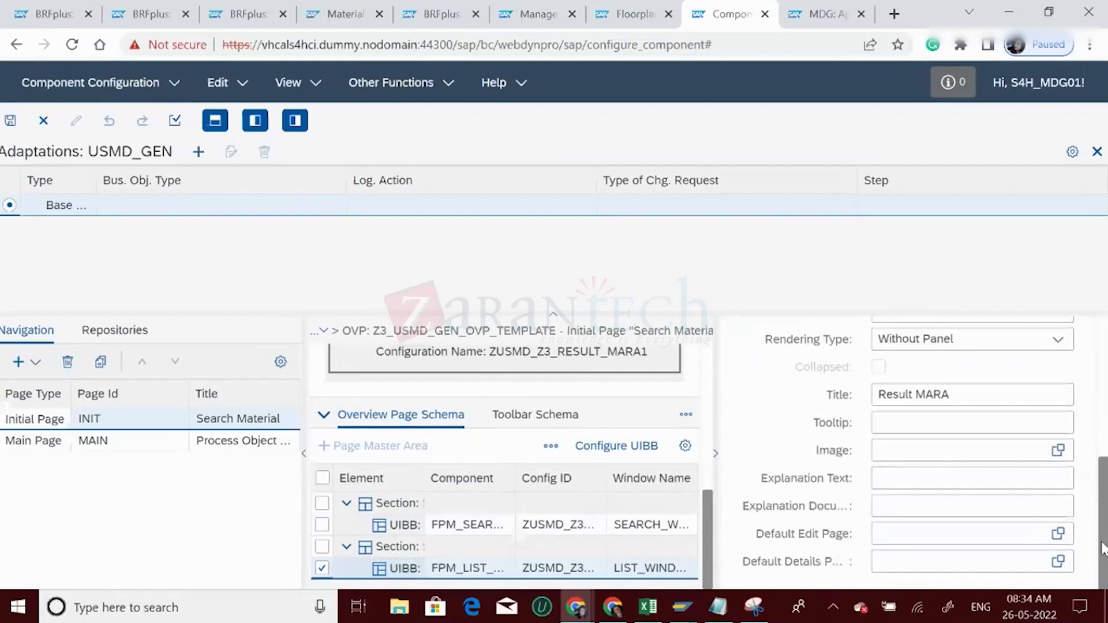
pyautogui.scroll(10, 1103, 548)
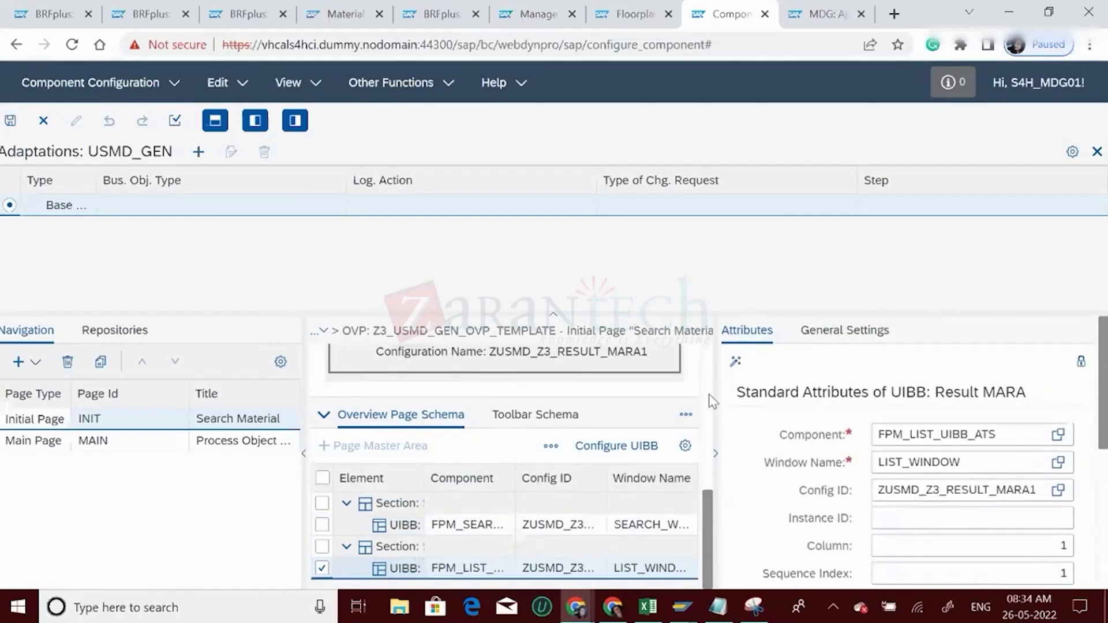
pyautogui.scroll(10, 709, 395)
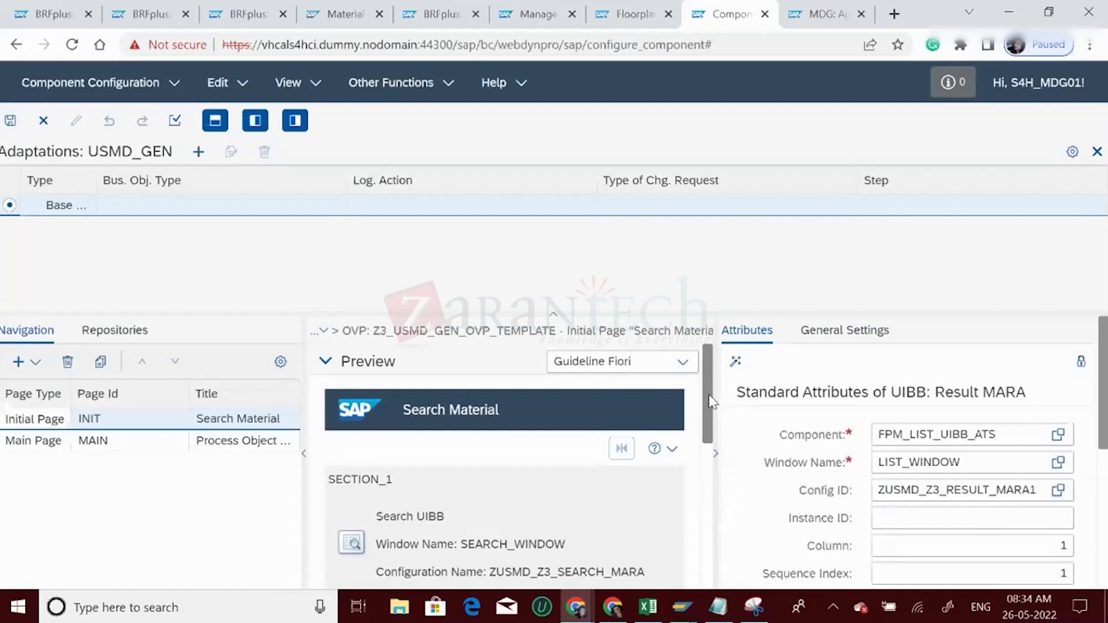
# - Collapse the adaptations area and show the attributes of the result list wire in the initial page's wire schema
pyautogui.click(552, 314)
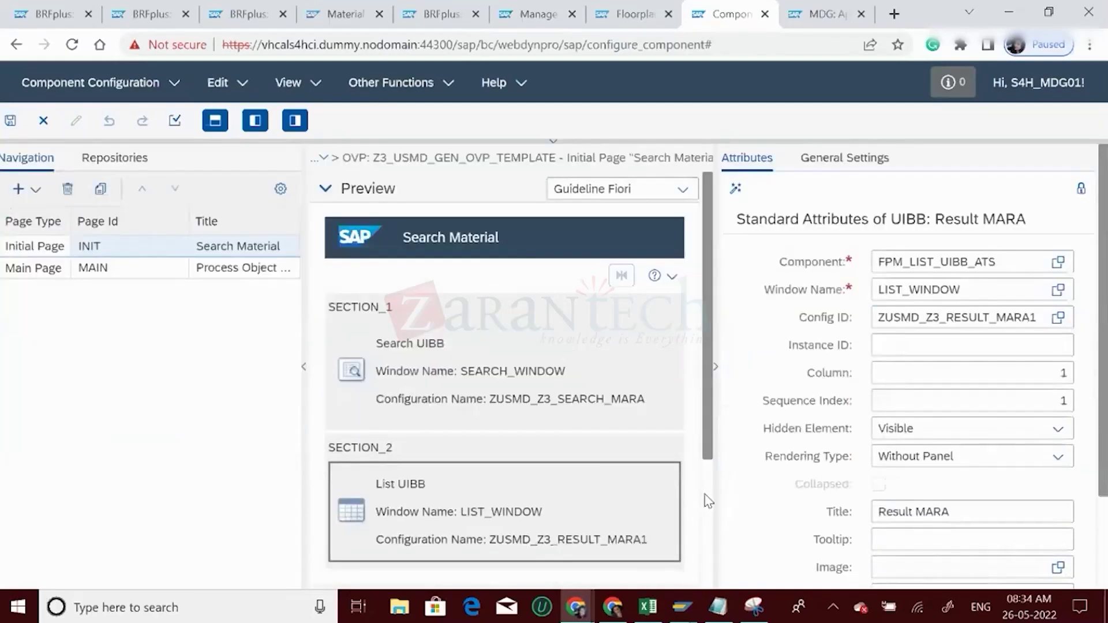
pyautogui.scroll(-4, 708, 499)
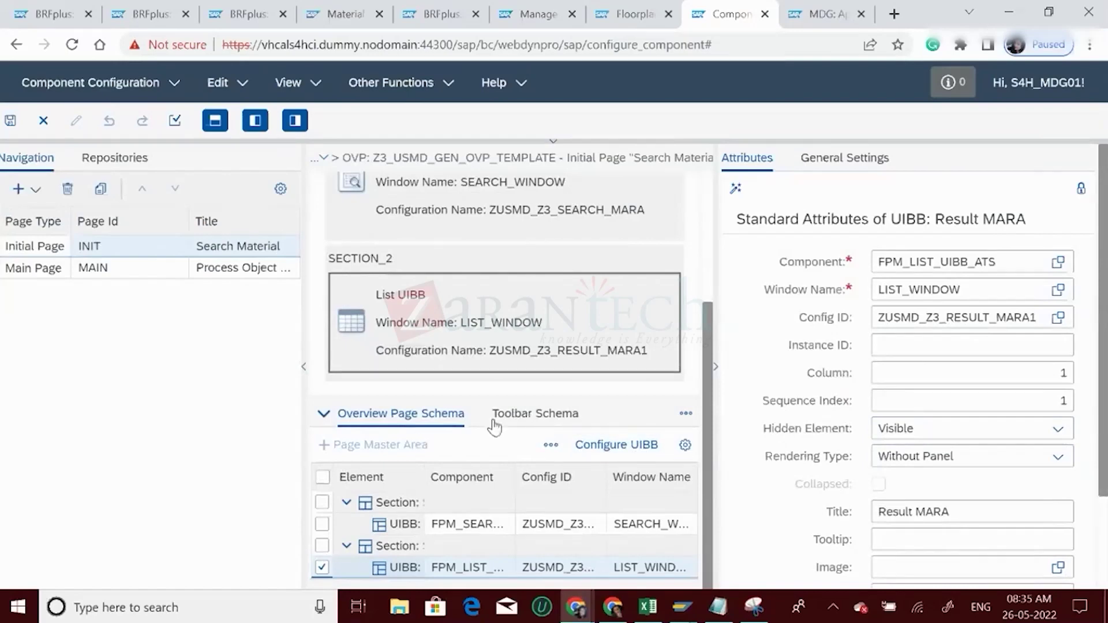
pyautogui.click(686, 413)
pyautogui.click(587, 495)
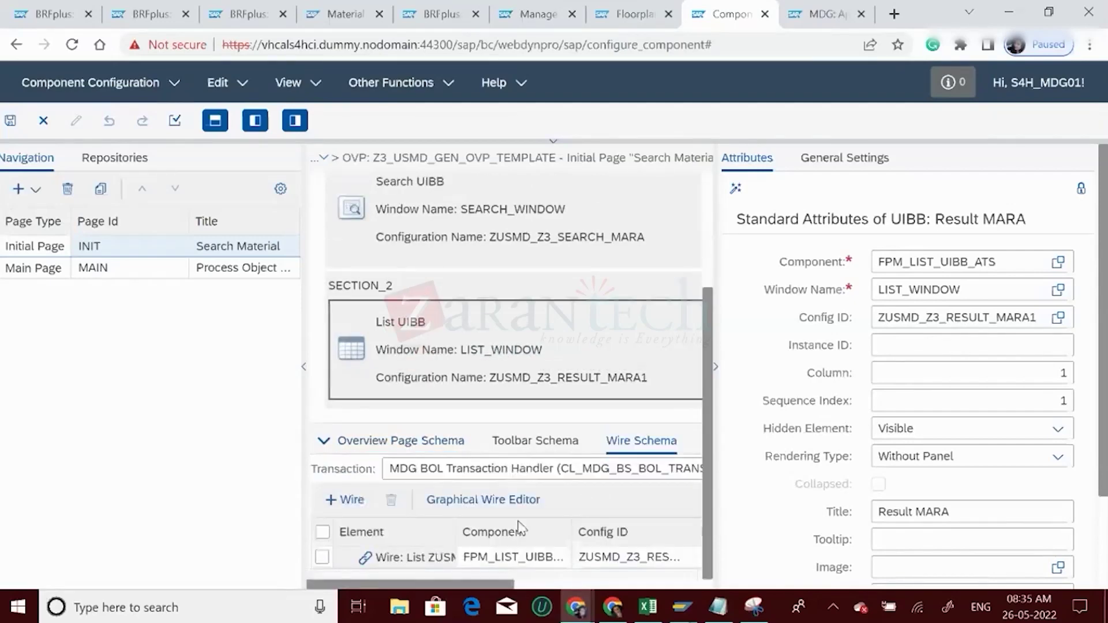
pyautogui.click(407, 565)
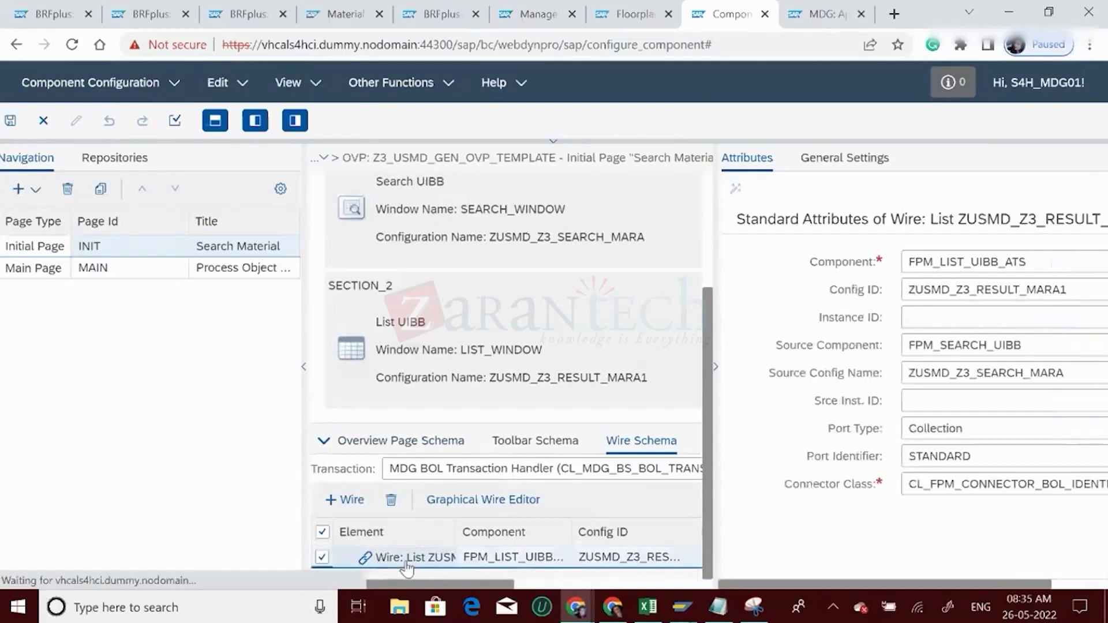